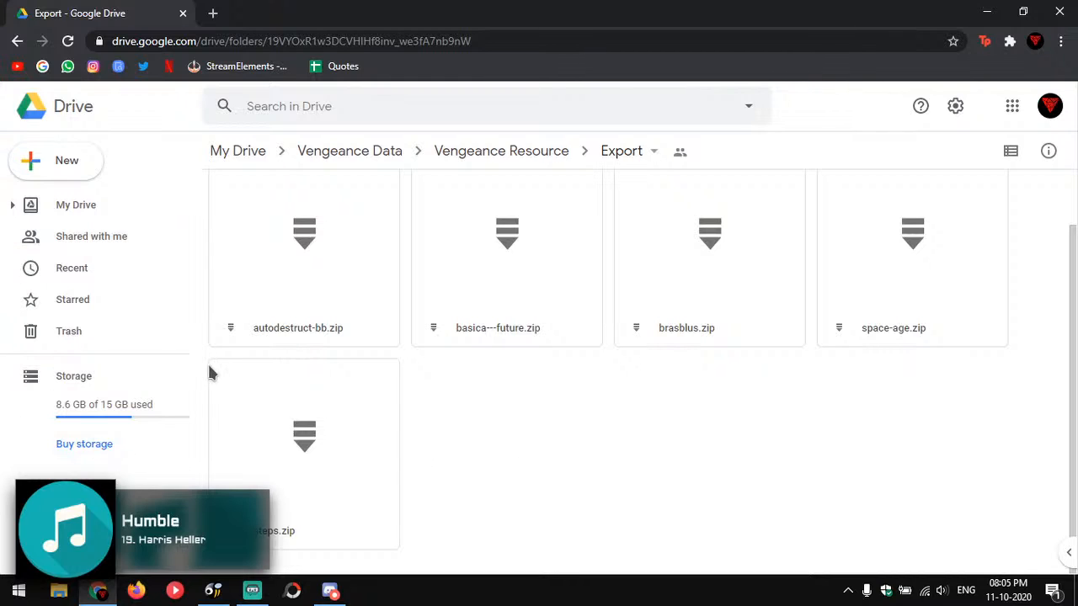
Open basica---future.zip in the Export folder to view its font files, and minimize the browser.
click(523, 290)
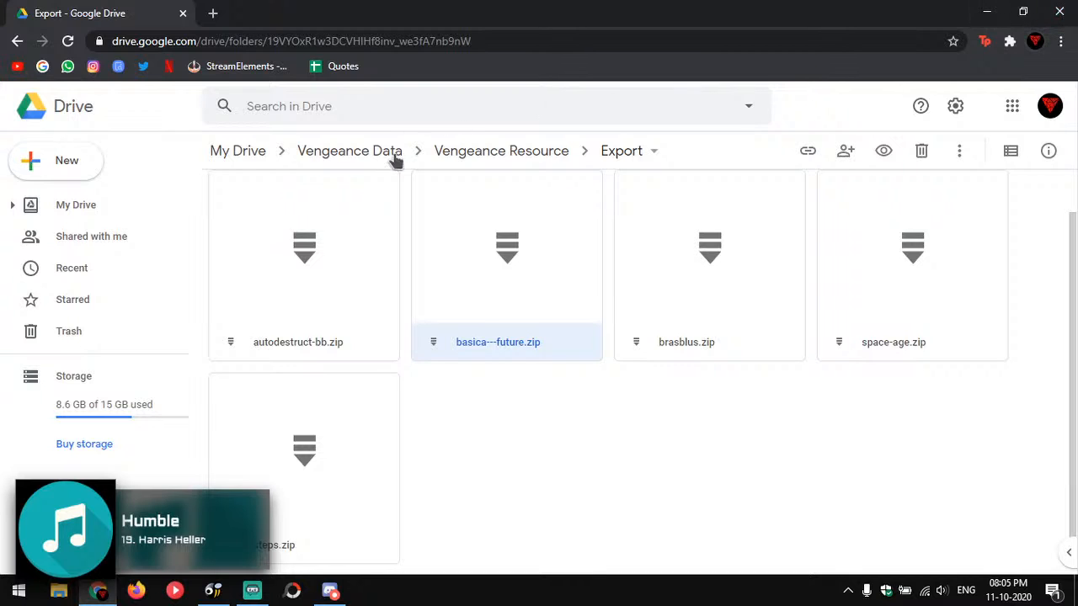
double_click(536, 342)
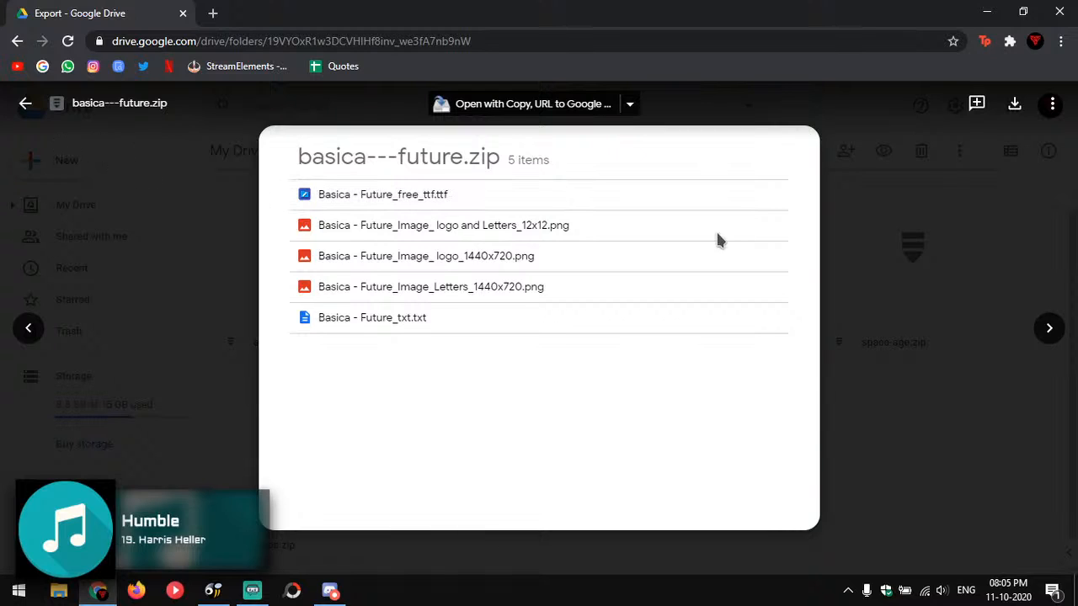
click(990, 15)
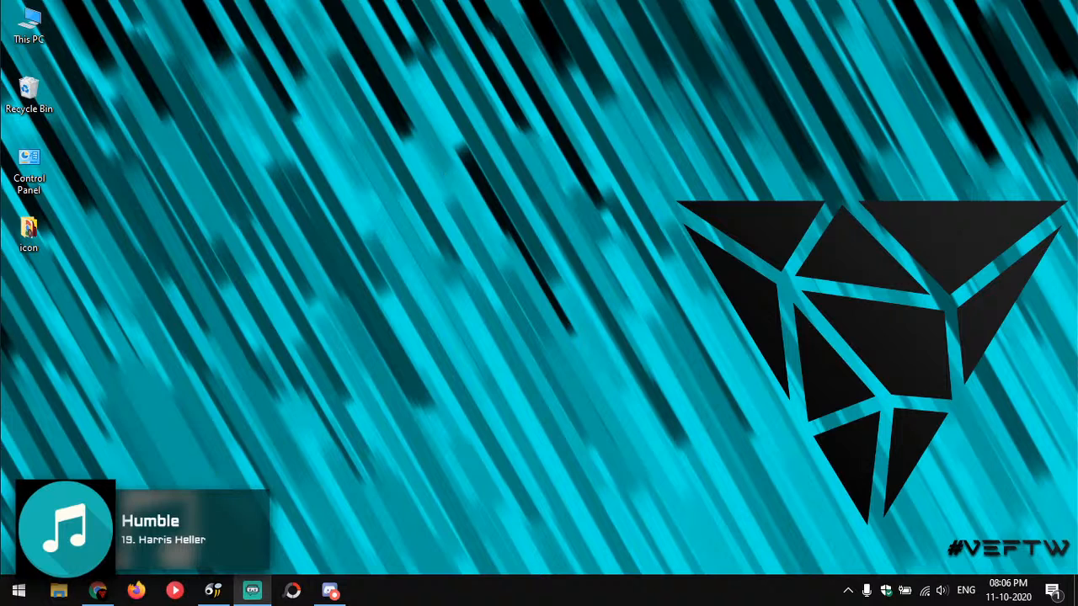
right_click(217, 340)
mouse_move(286, 505)
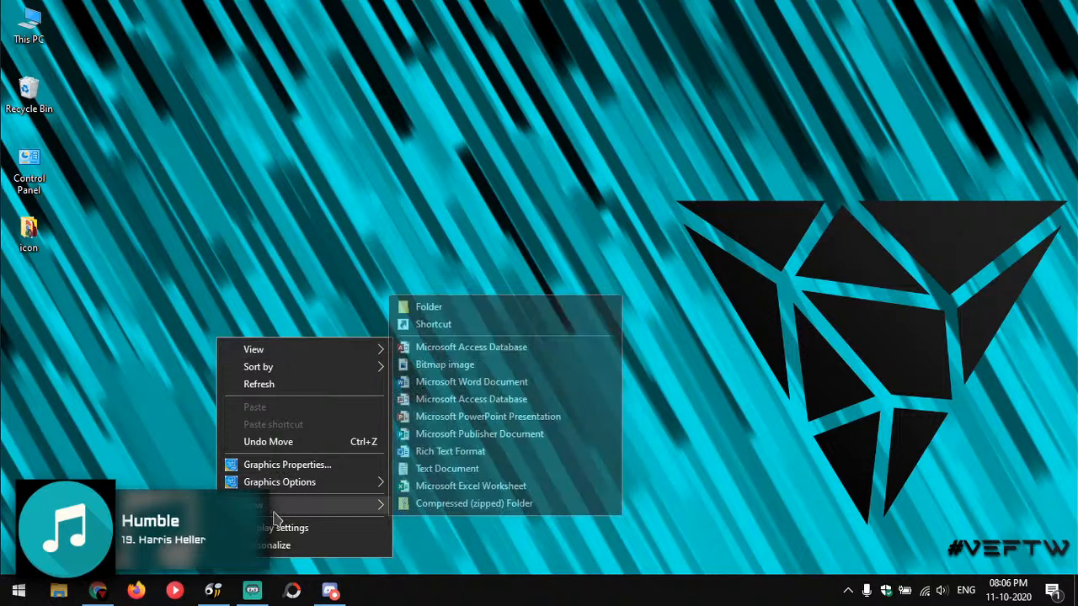
mouse_move(318, 374)
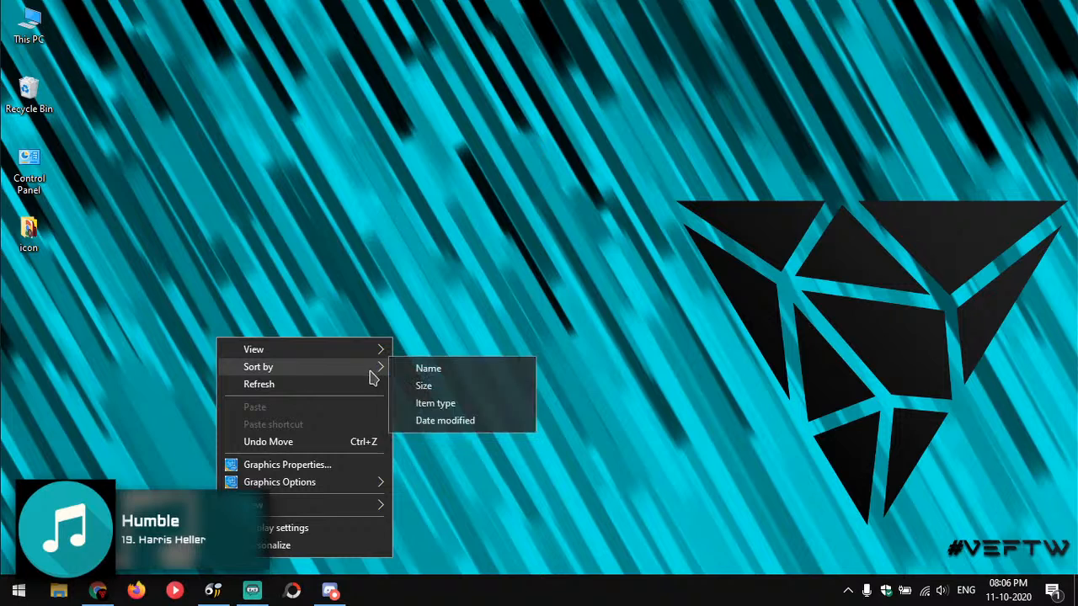
click(311, 388)
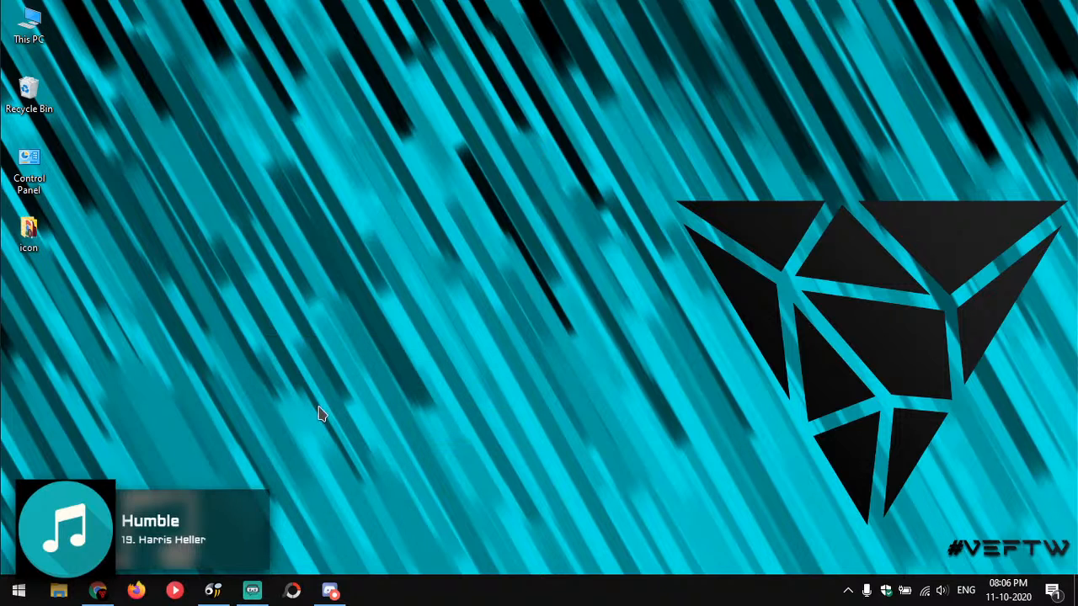
Launch PhotoScape X and maximize its window.
click(10, 592)
click(620, 396)
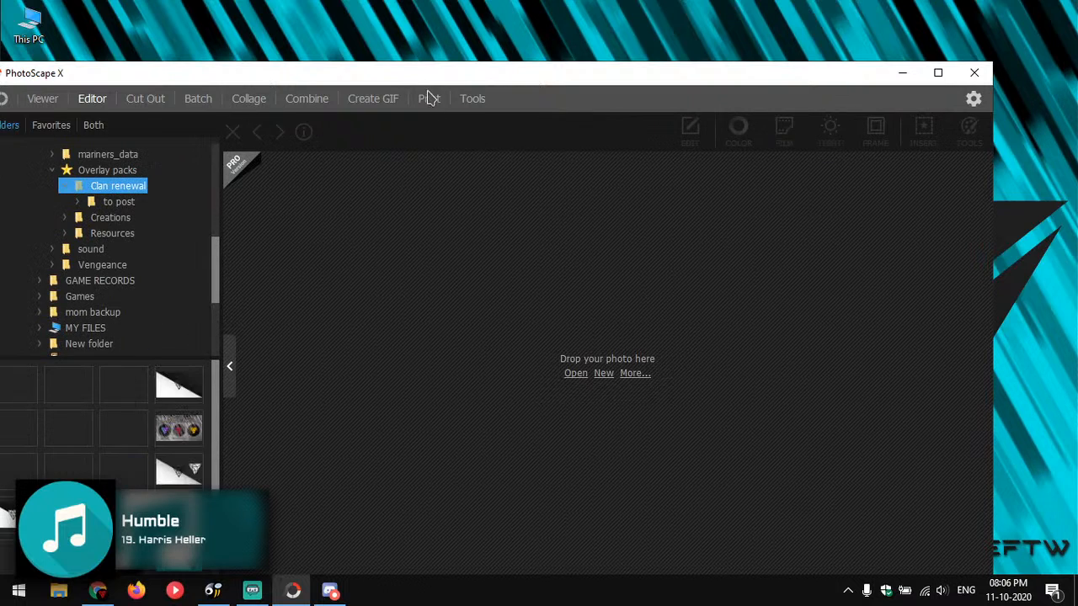
double_click(457, 72)
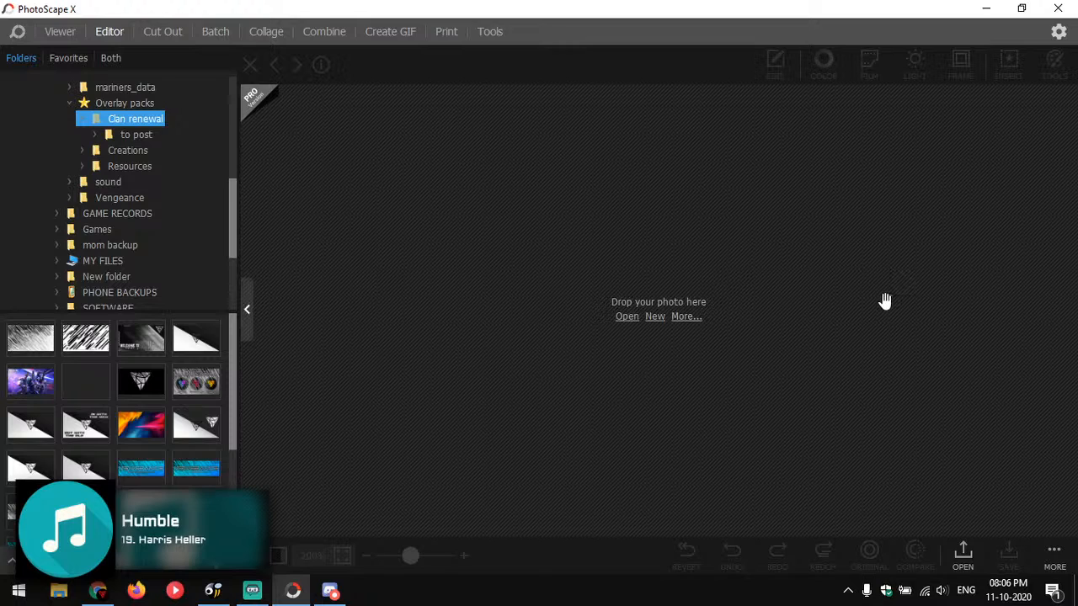
Create a new 1920 x 1920 px canvas with a fully transparent background in the Editor.
click(627, 317)
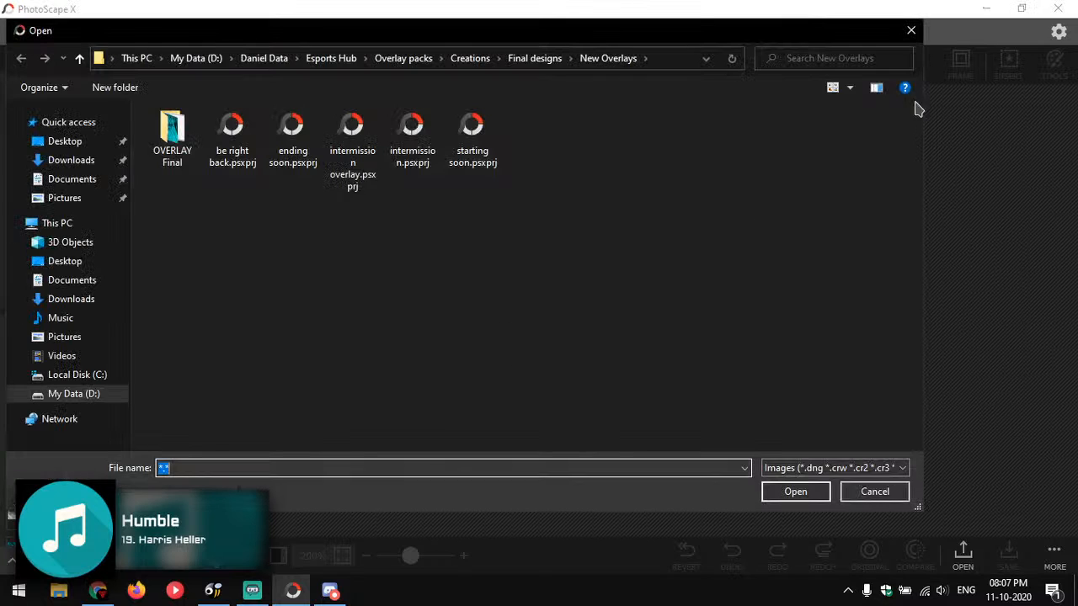
click(911, 30)
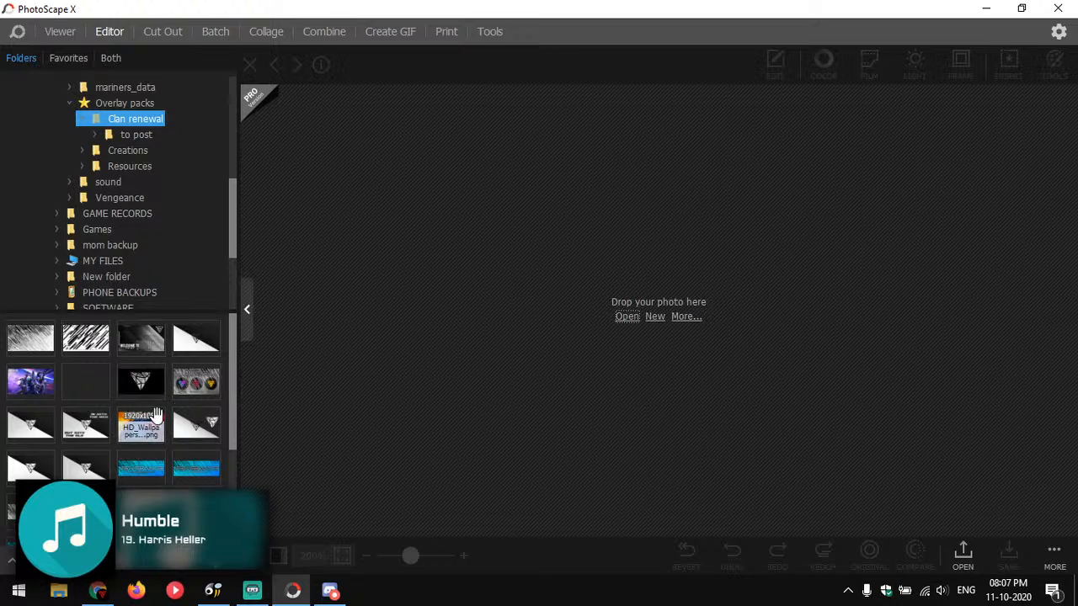
click(656, 317)
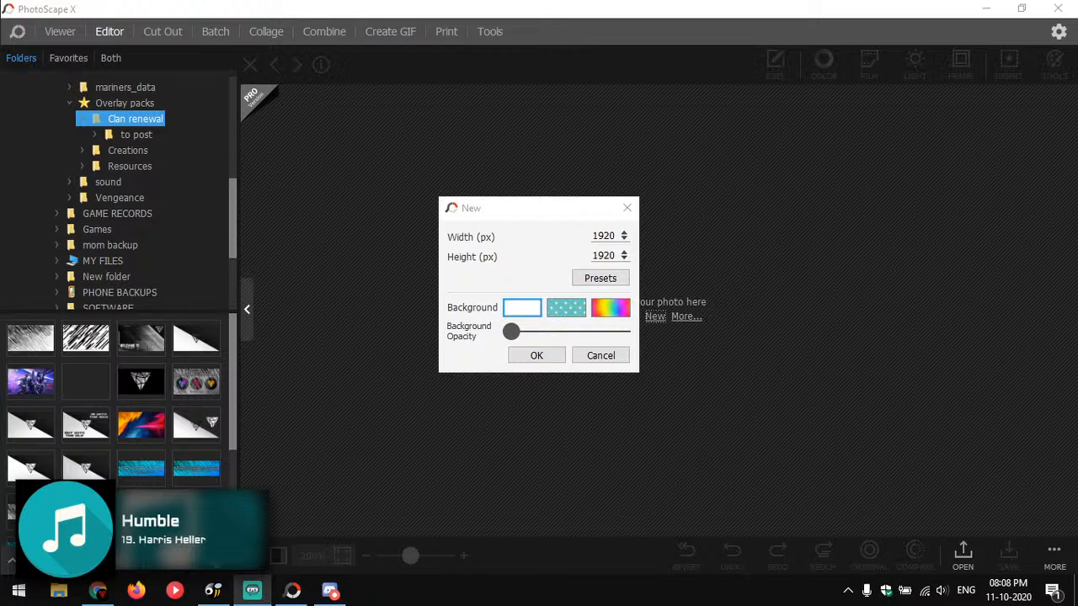
click(537, 358)
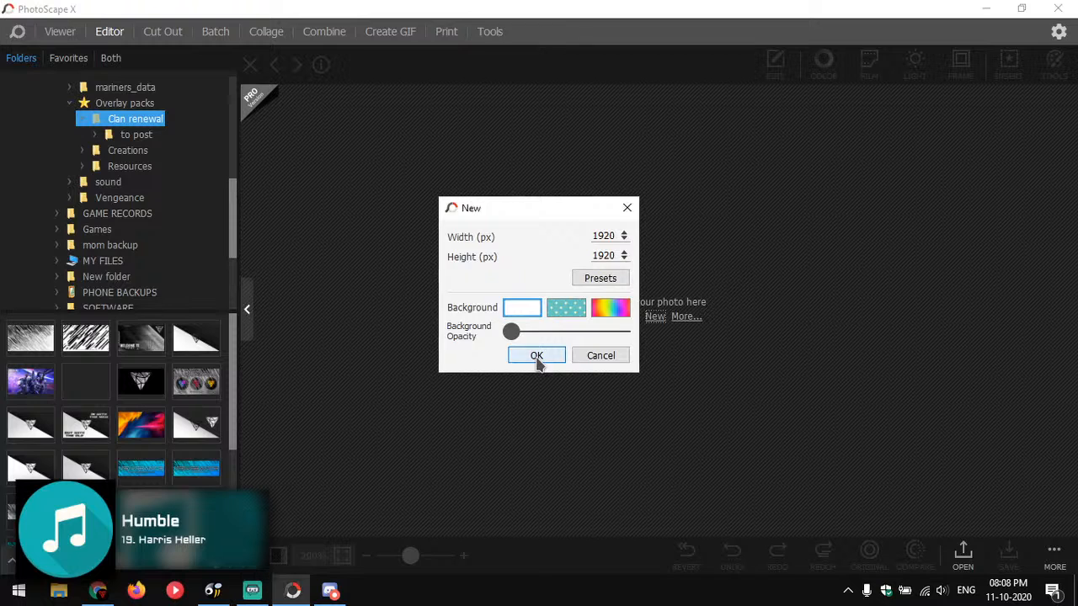
click(536, 357)
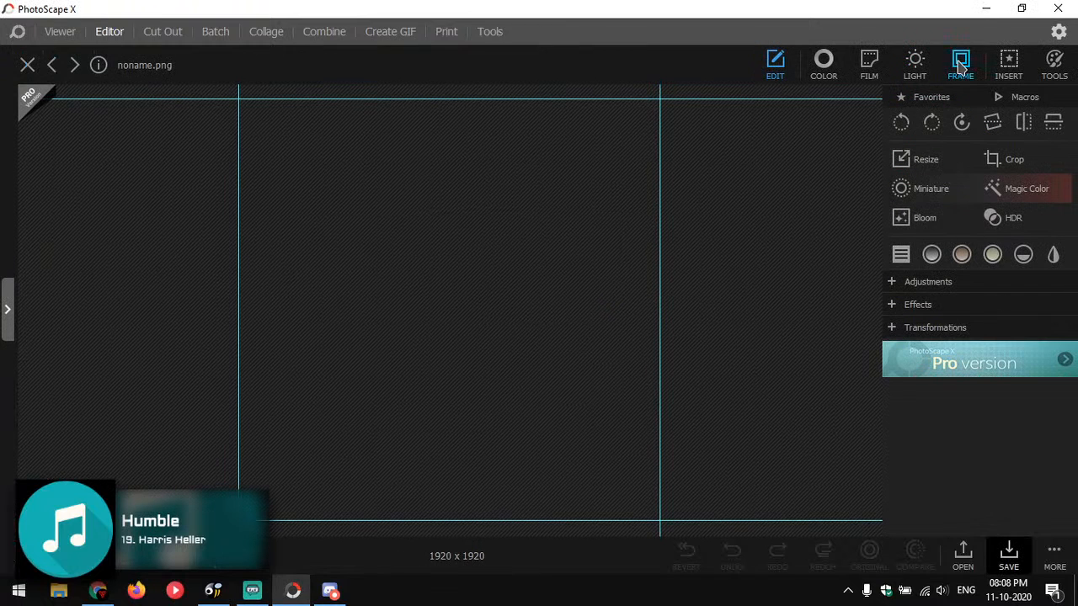
Insert a text object reading "j" on the canvas and give it a solid white fill.
click(1009, 62)
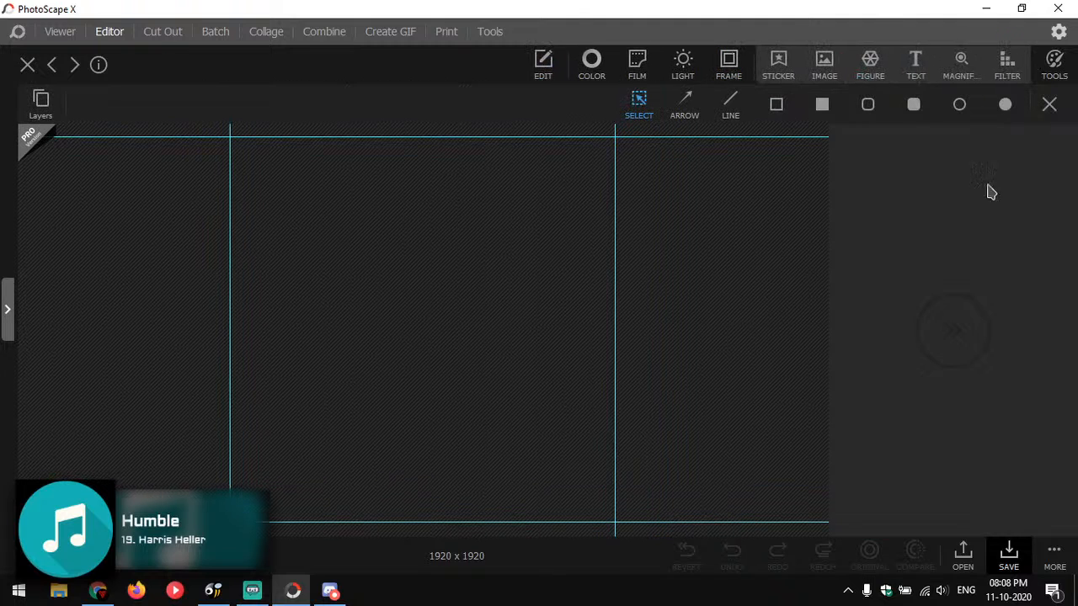
click(915, 66)
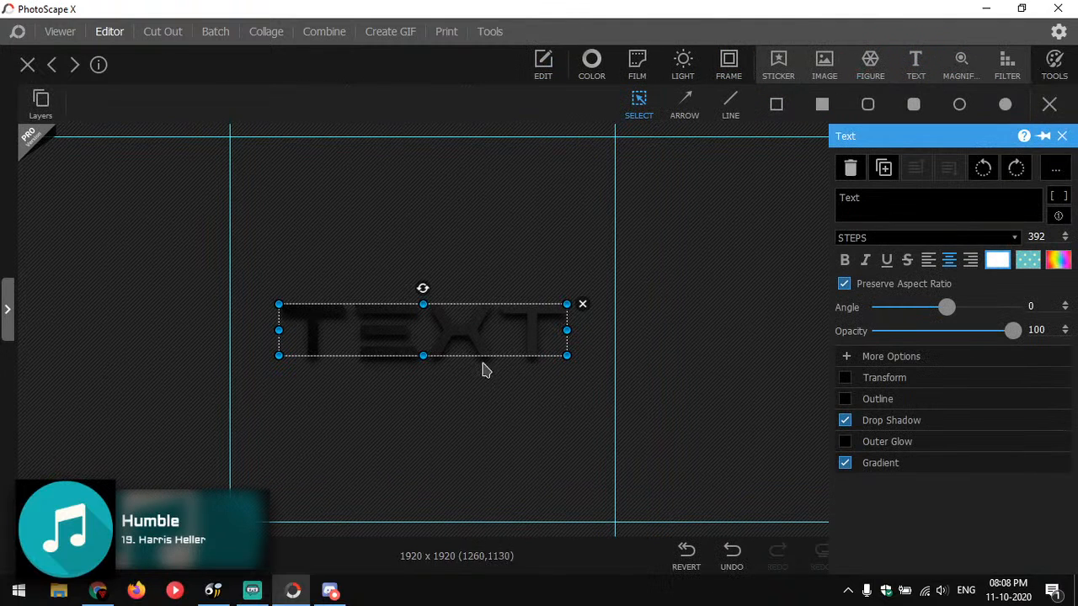
double_click(878, 202)
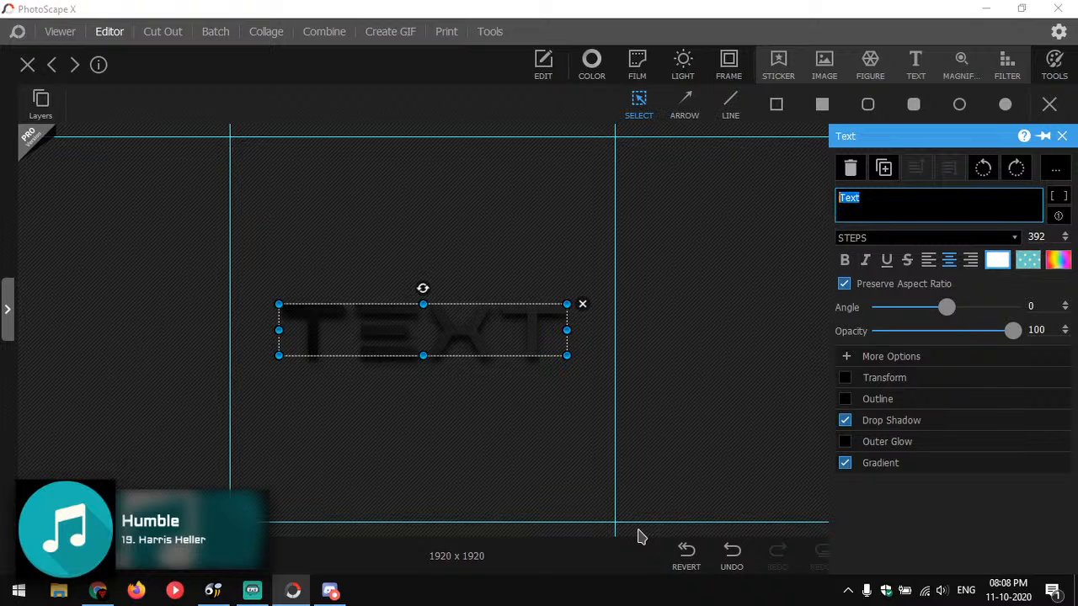
text(J)
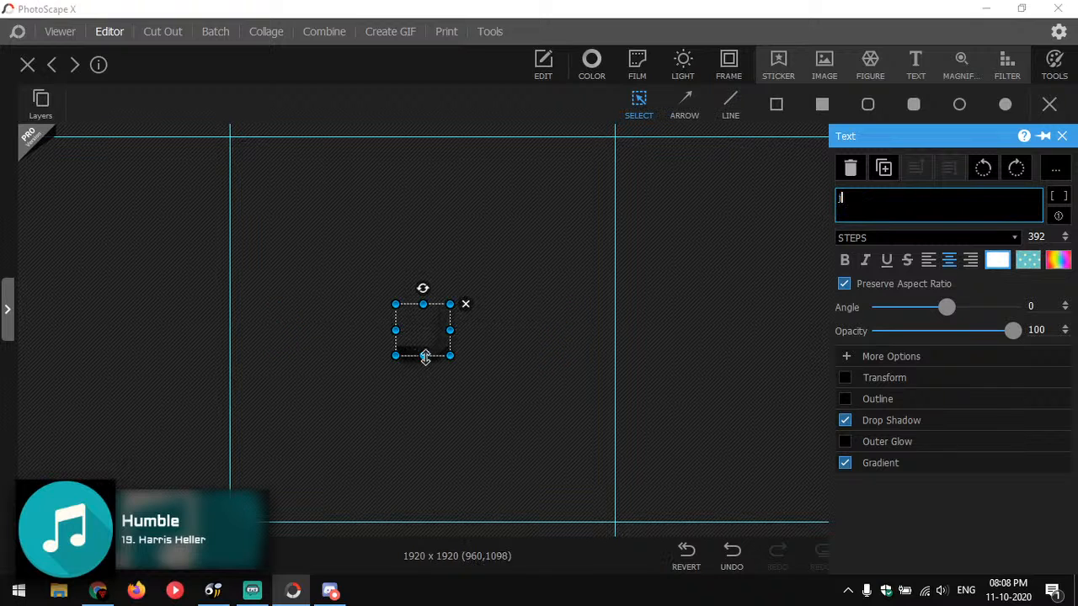
click(997, 260)
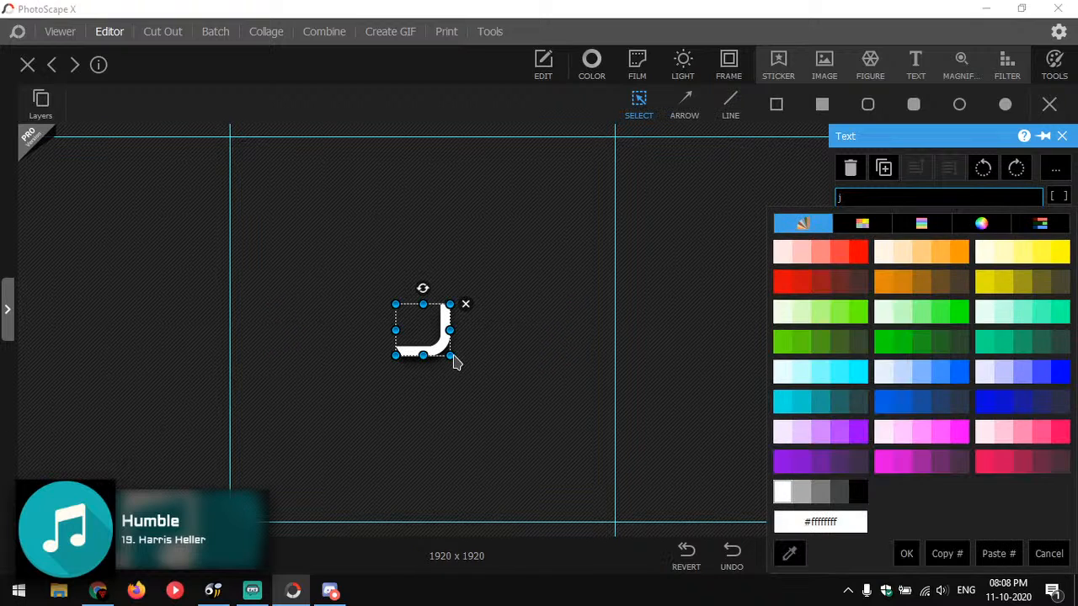
click(452, 360)
Enlarge the letter to about size 897 and centre it on the canvas, leaving Gradient off.
drag(457, 368, 518, 422)
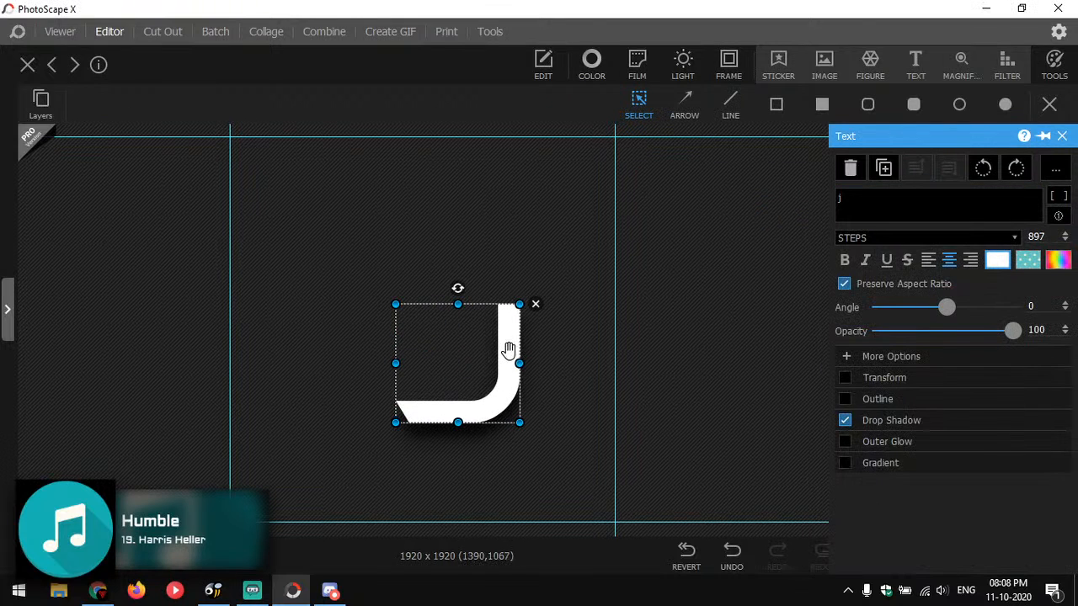
drag(509, 350, 481, 325)
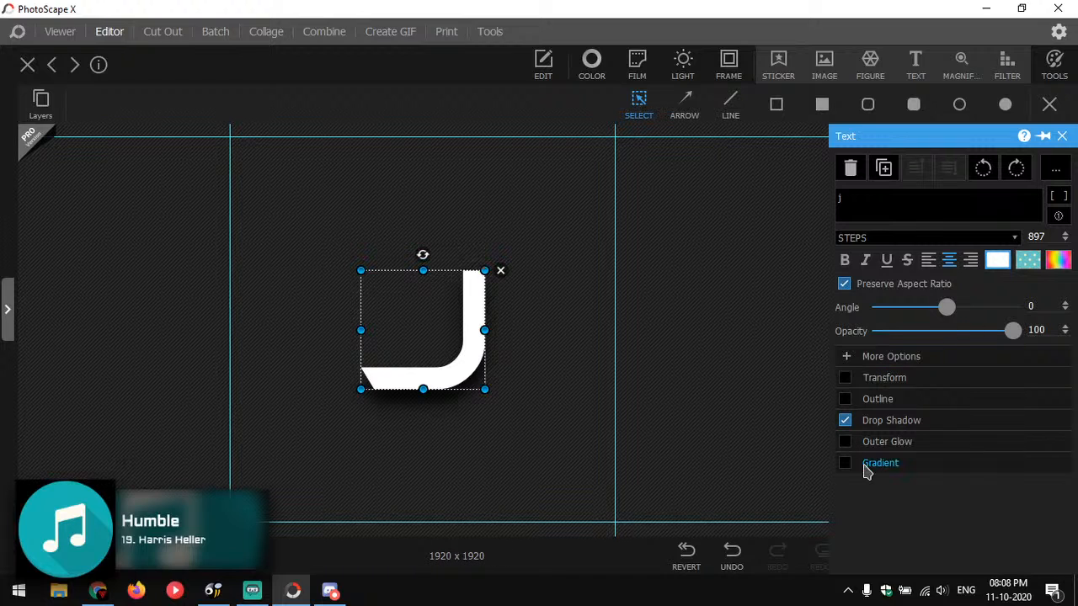
click(852, 471)
click(852, 471)
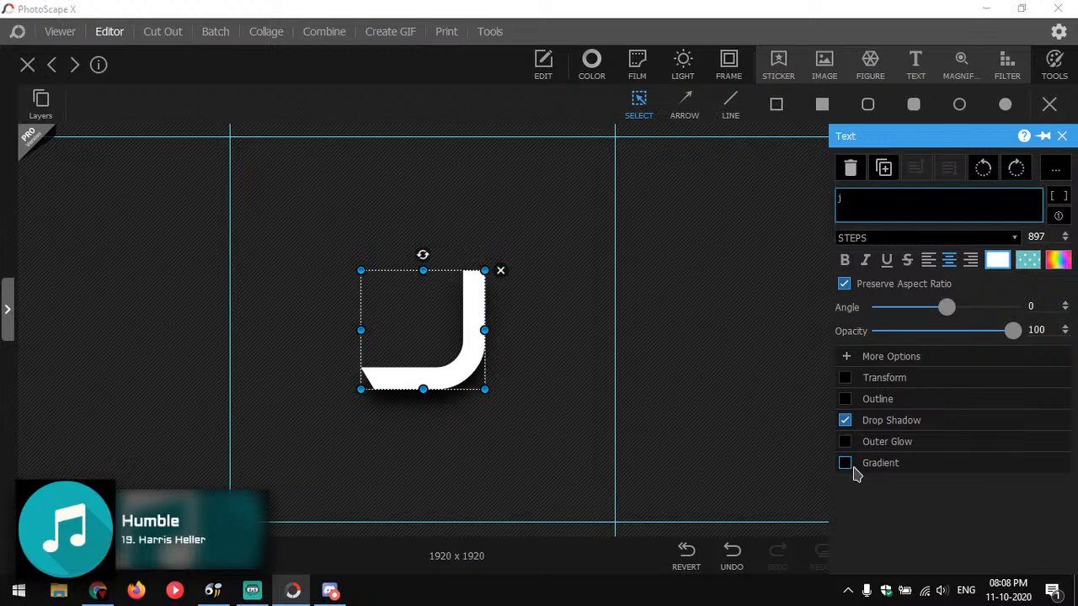
Change the letter's font to Paladins Semi-Italic.
click(895, 239)
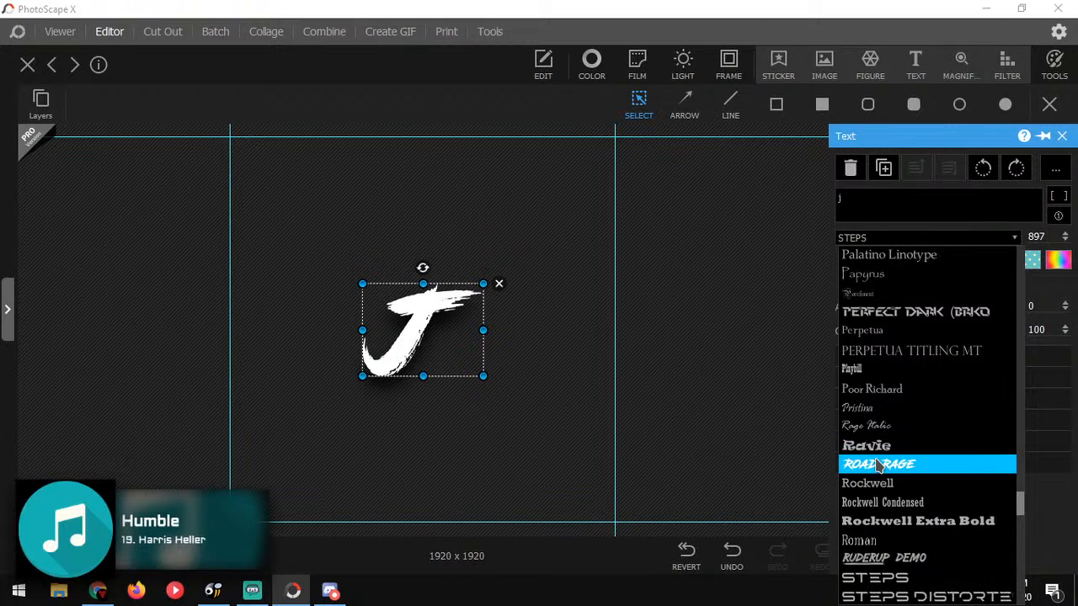
scroll(877, 466, down, 3)
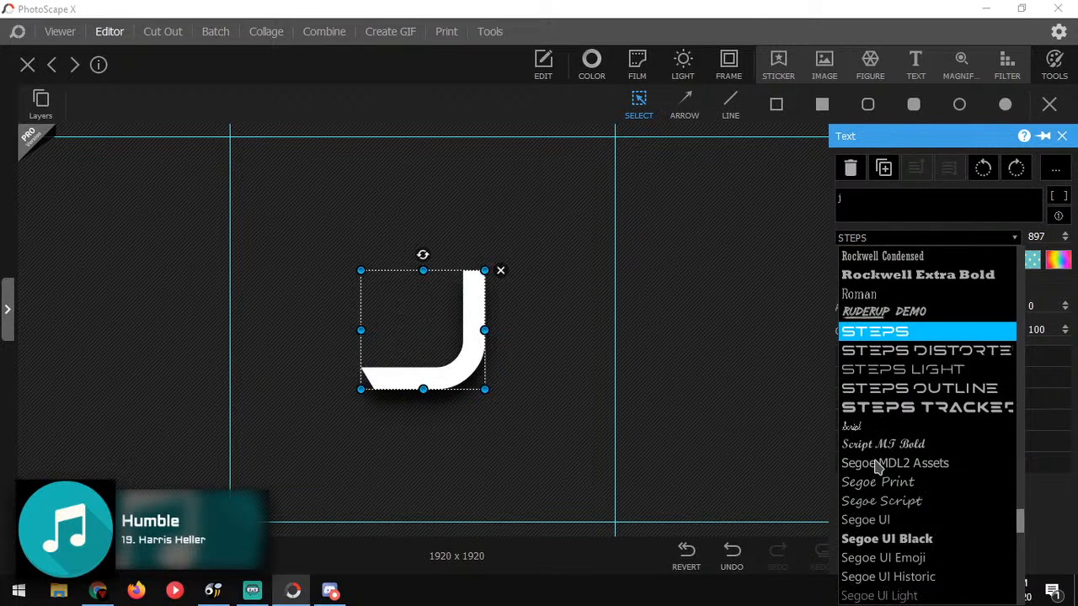
scroll(877, 466, up, 3)
scroll(926, 446, up, 3)
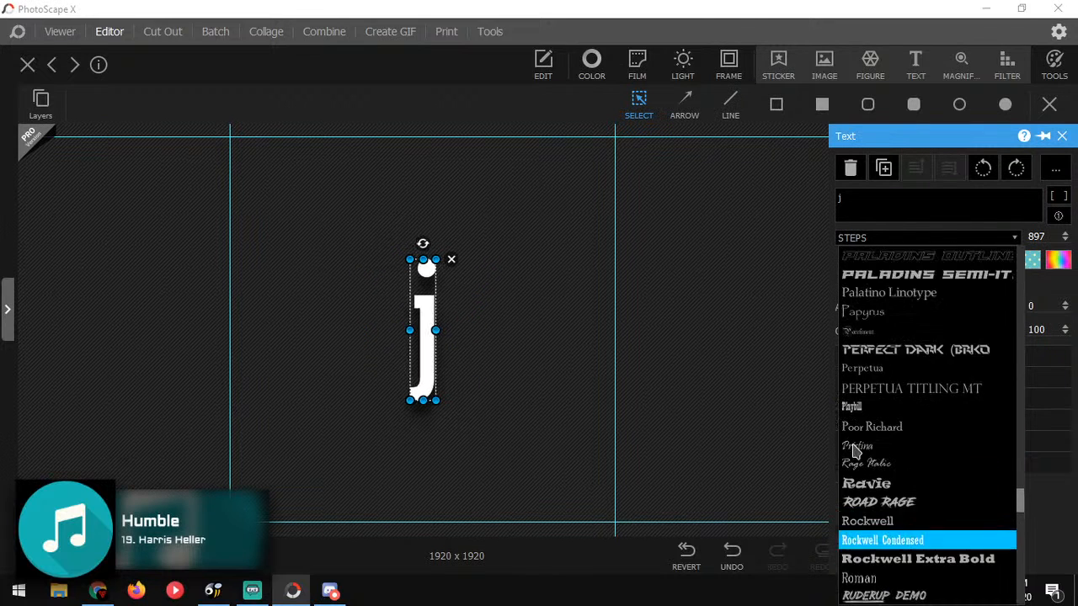
scroll(976, 459, up, 2)
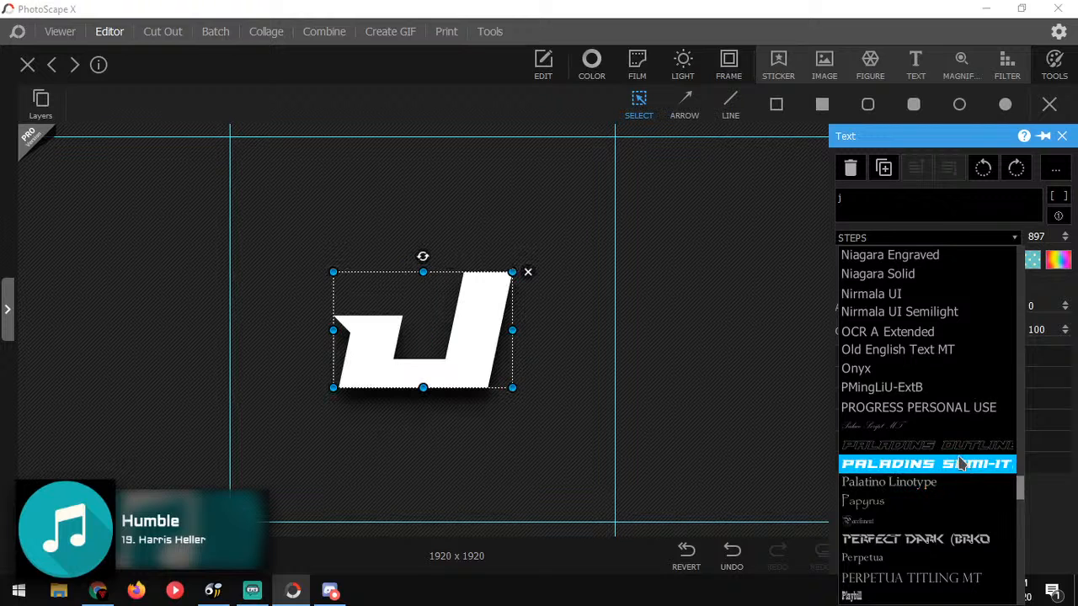
click(927, 463)
Enlarge the letter to about size 2053, narrowing and stretching it with the aspect ratio unlocked, and re-enable Preserve Aspect Ratio.
drag(435, 386, 424, 439)
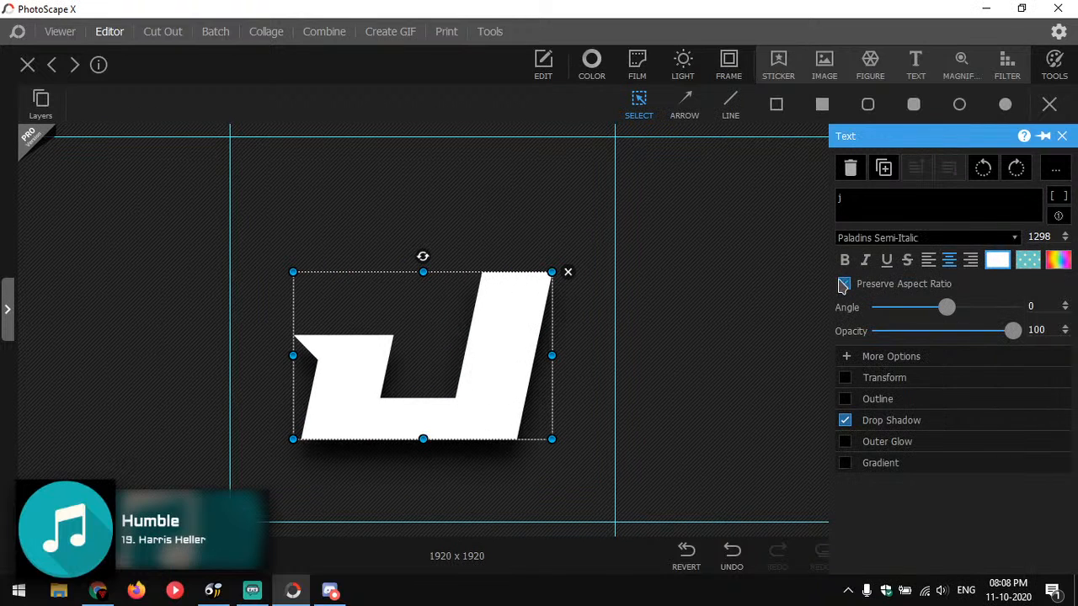
click(844, 285)
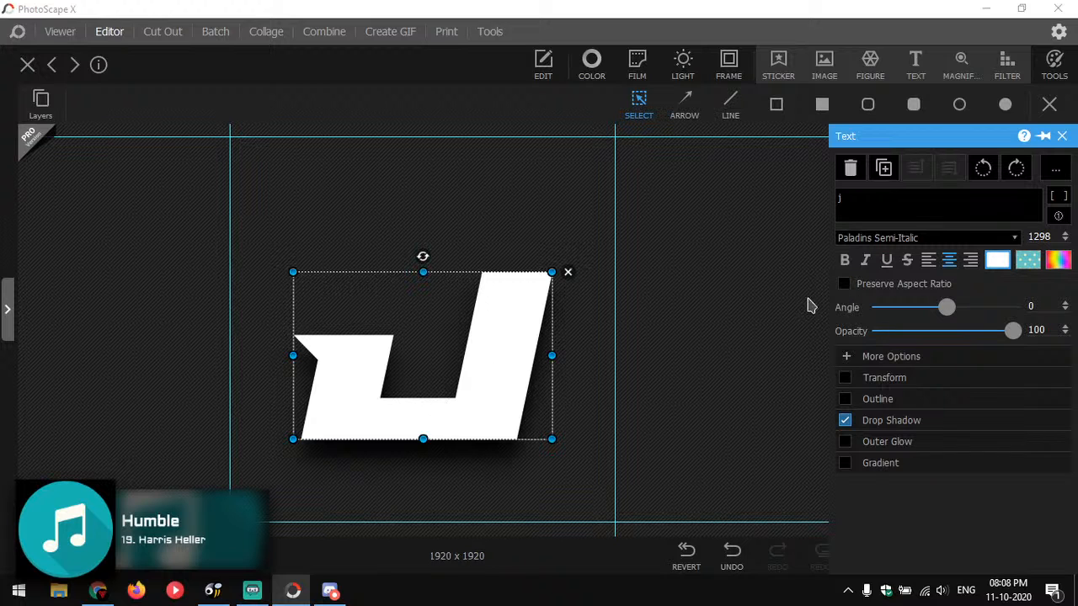
drag(554, 354, 452, 355)
drag(371, 269, 373, 174)
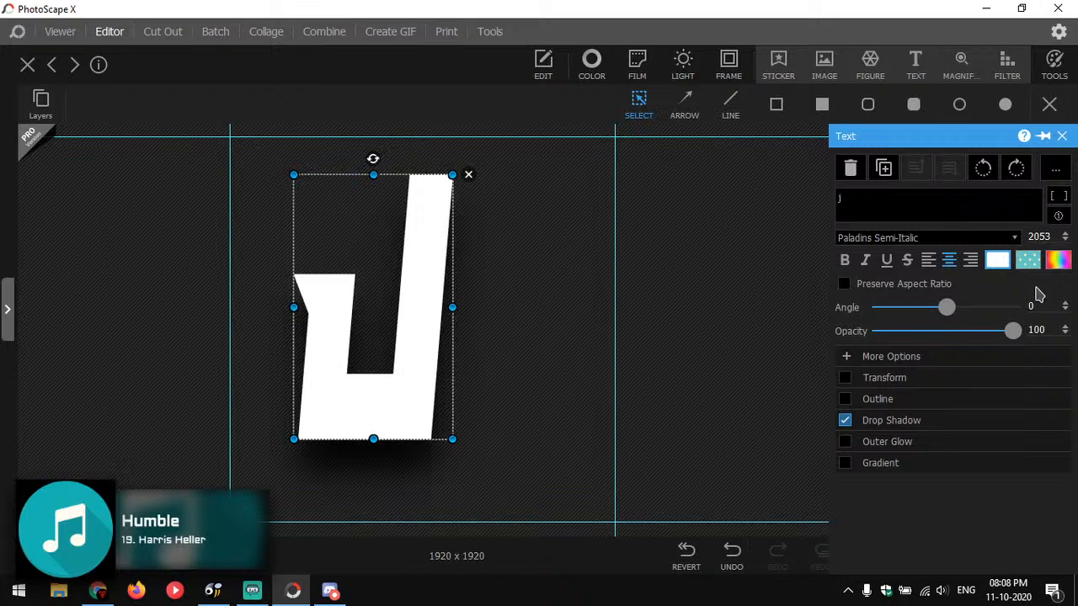
click(844, 284)
Preview alternative fonts on the letter, from Autodestruct BB to Bookman Old Style, and return to Autodestruct BB.
click(908, 239)
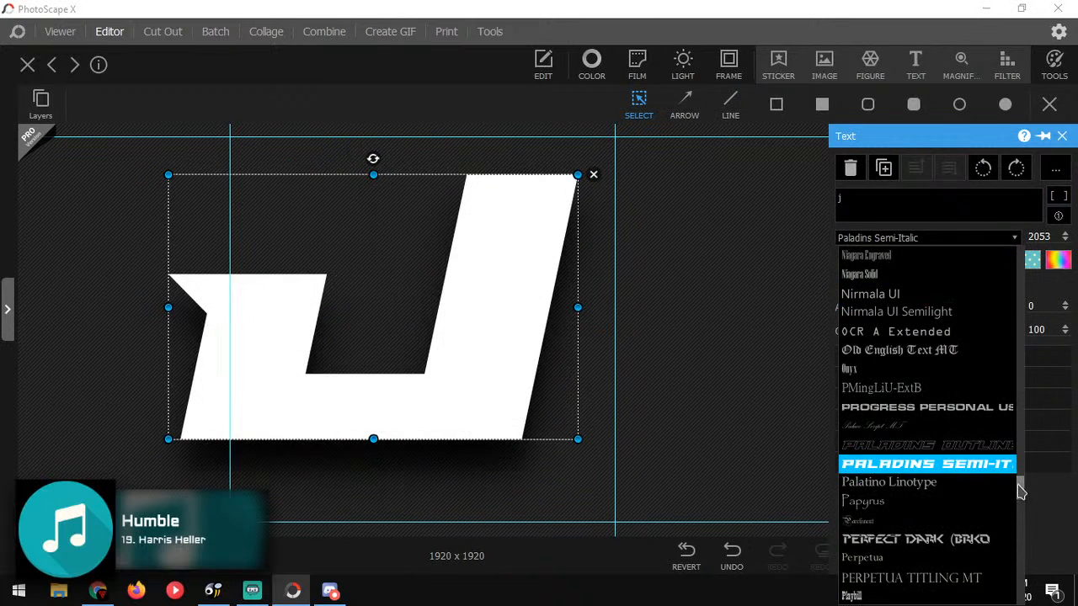
drag(1023, 493, 1005, 308)
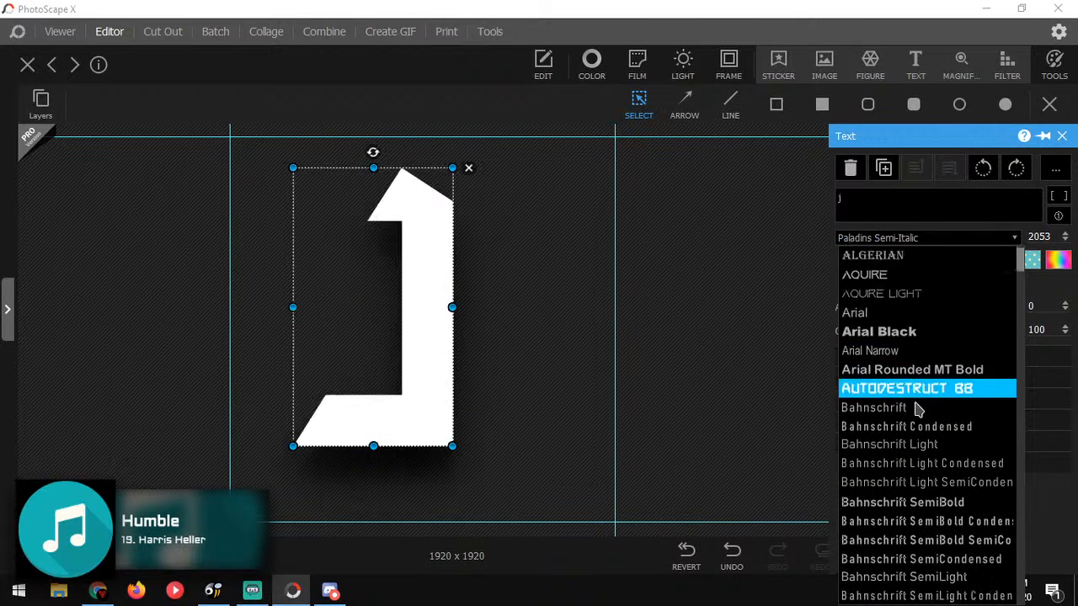
scroll(916, 411, down, 4)
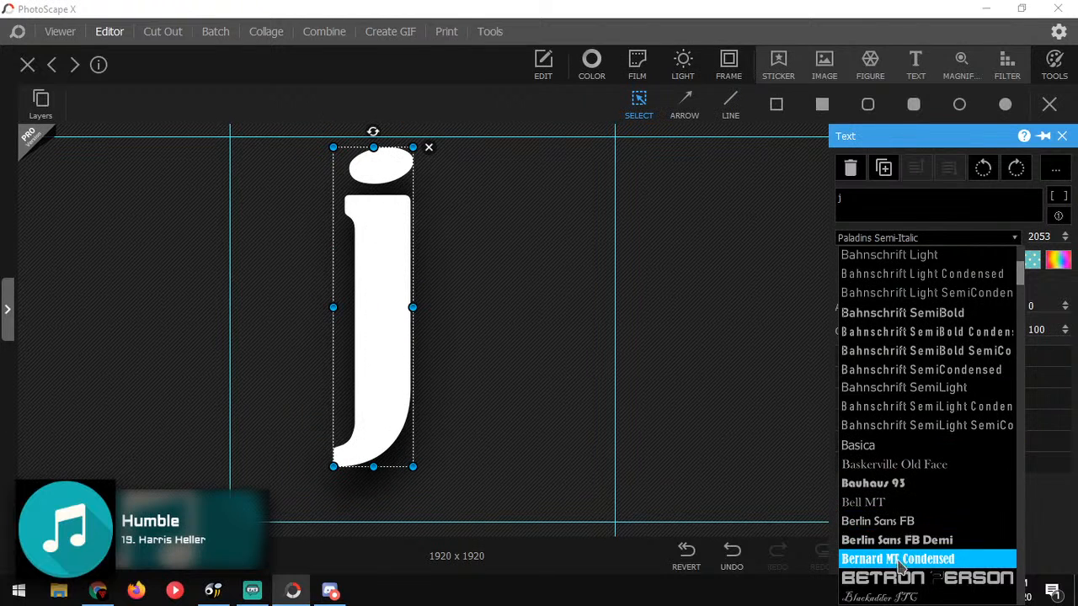
scroll(897, 573, down, 4)
scroll(899, 578, down, 1)
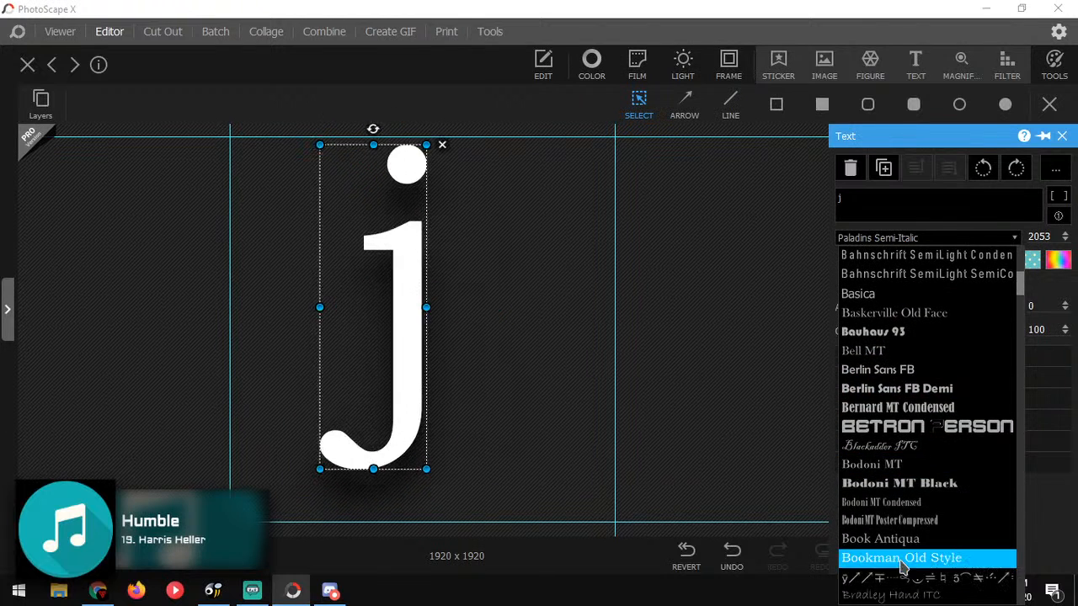
scroll(905, 539, up, 5)
scroll(909, 410, up, 3)
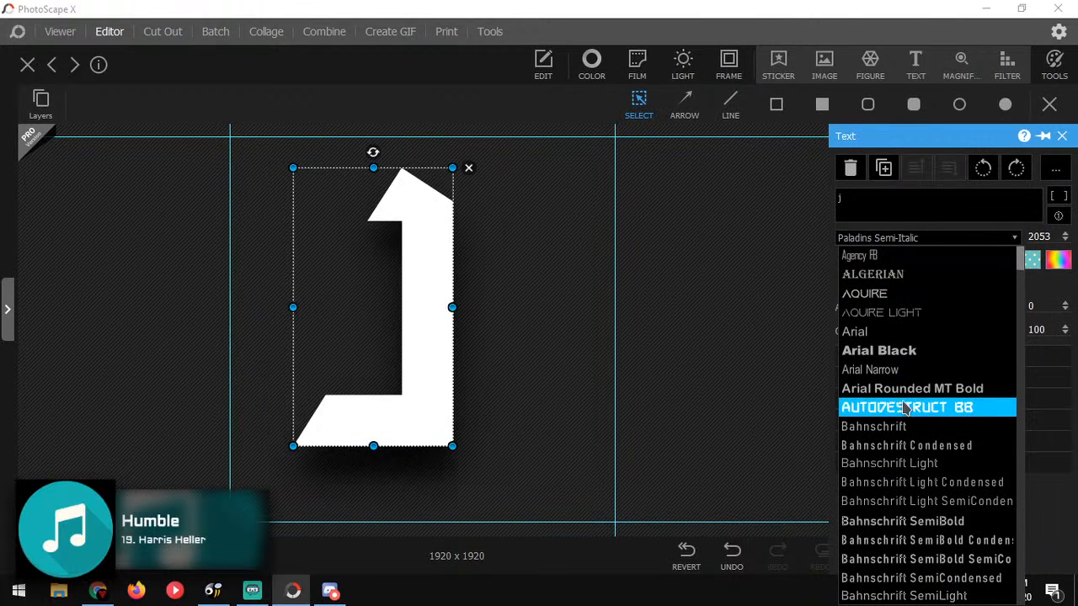
Preview alternative fonts on the letter, set its font to Brasblus, and shrink it to about size 1570.
key(Down)
key(Down)
key(Down)
key(Down)
key(Down)
key(Down)
key(Down)
key(Down)
key(Down)
key(Down)
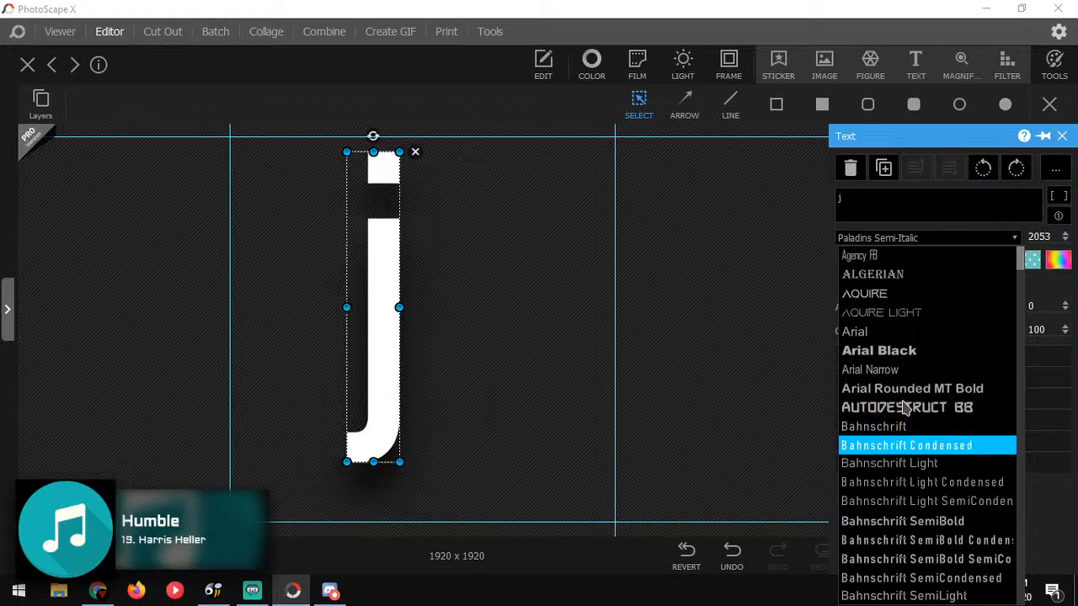
key(Down)
key(Down)
key(Down)
key(Down)
key(Down)
key(Down)
key(Down)
key(Down)
key(Down)
key(Down)
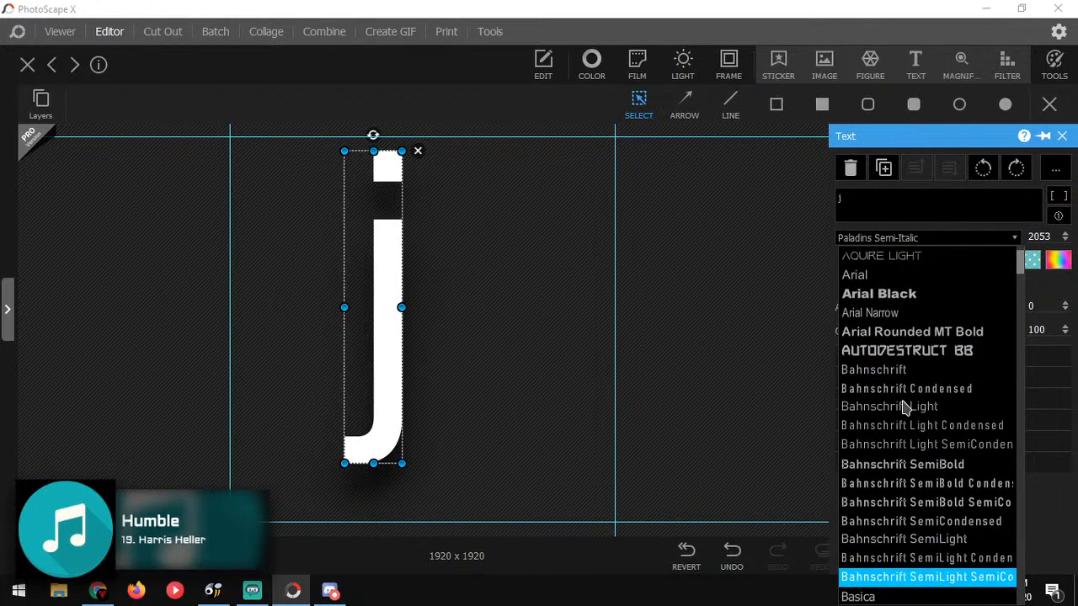
key(Down)
key(Down)
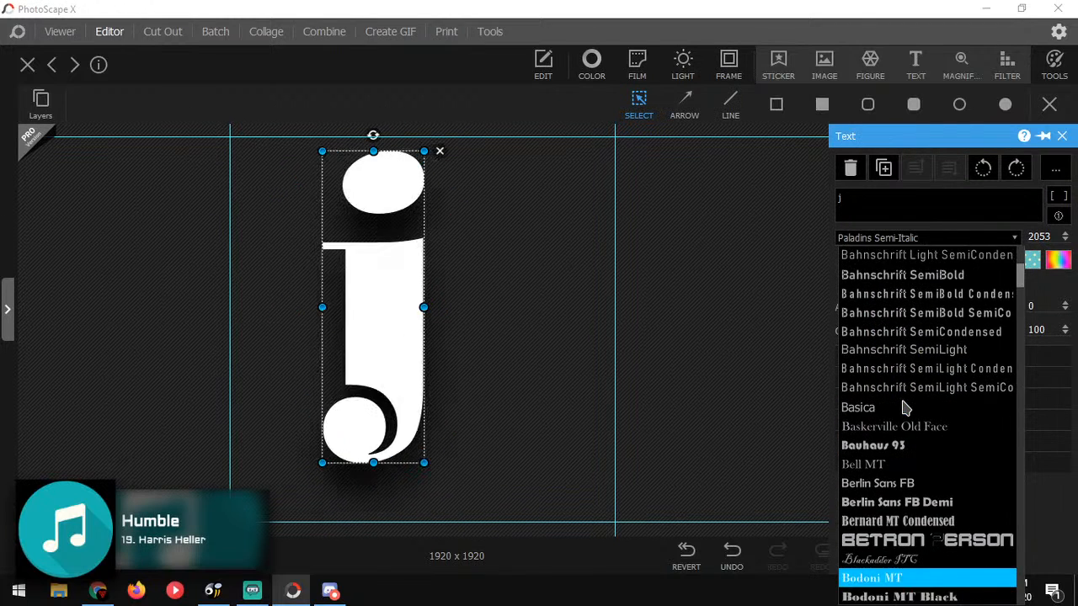
key(Up)
key(Up)
key(Up)
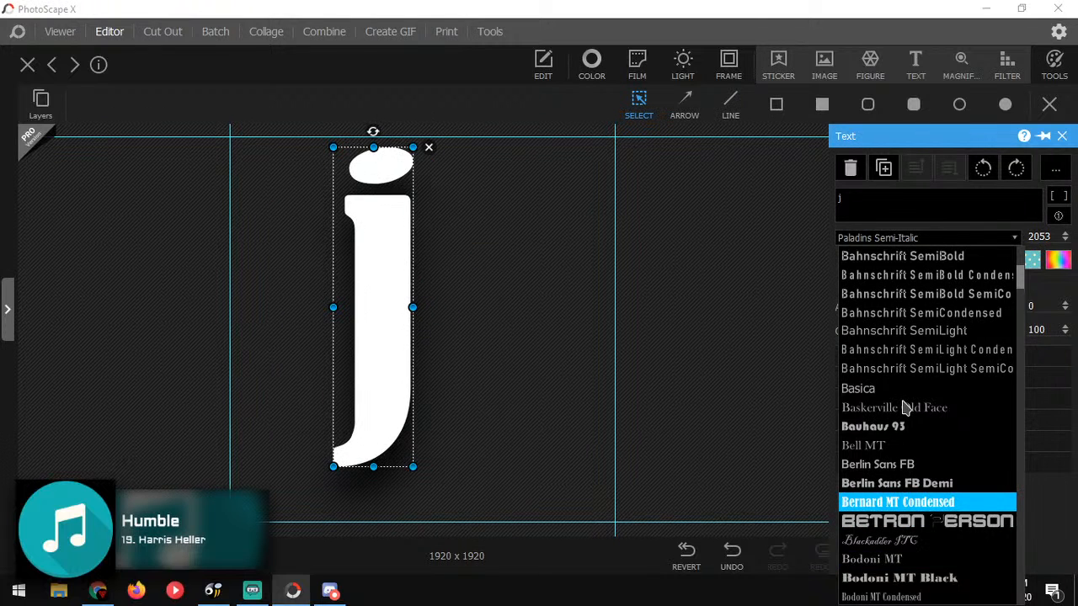
key(Down)
key(Down)
key(Down)
key(Down)
key(Down)
key(Down)
key(Down)
key(Down)
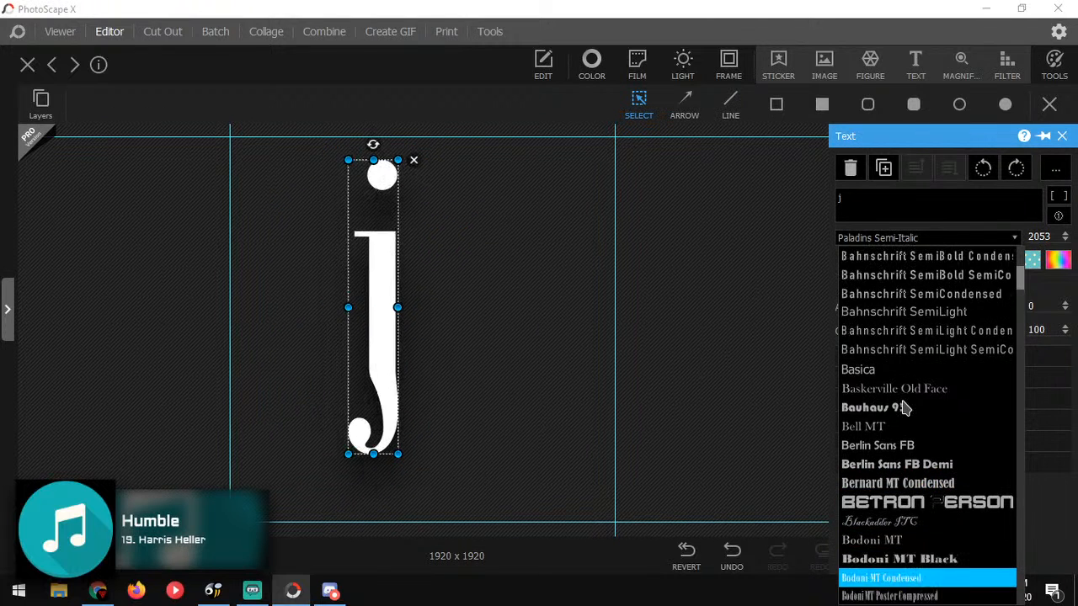
key(Down)
key(Down)
key(Down)
key(Down)
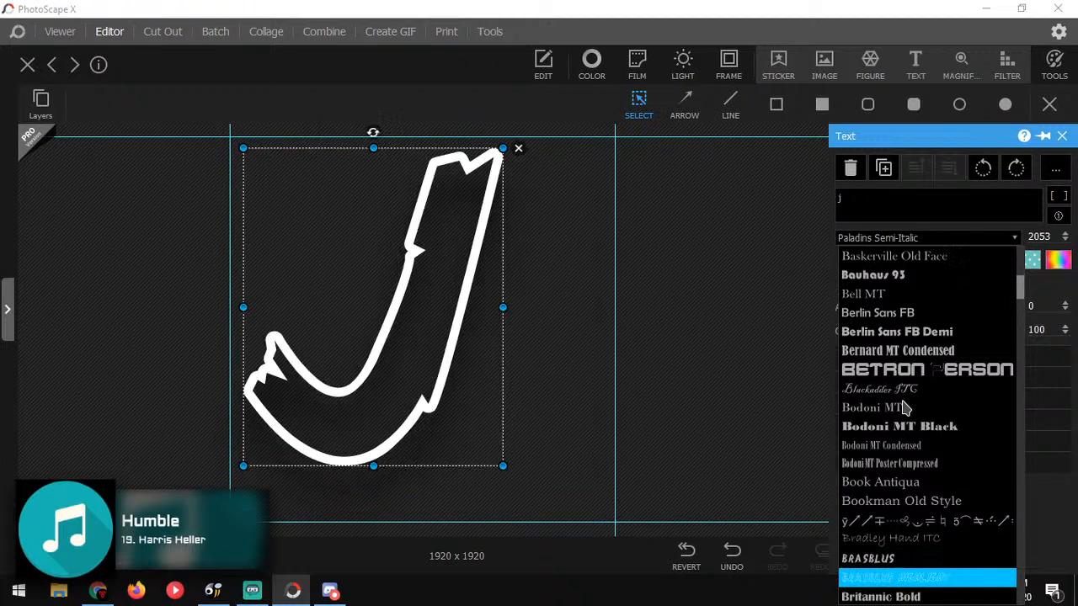
key(Up)
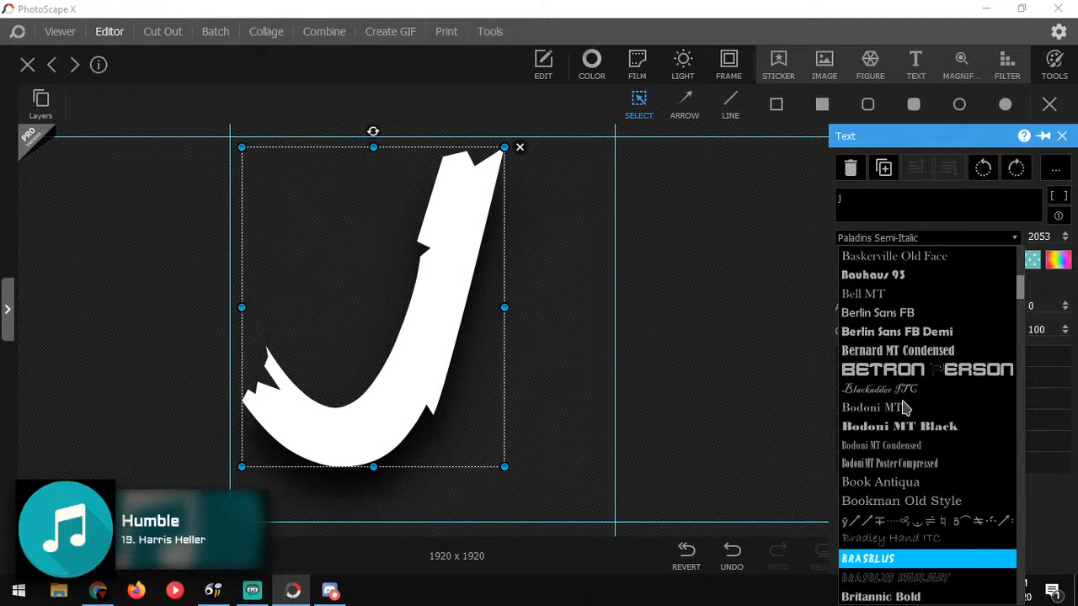
key(Return)
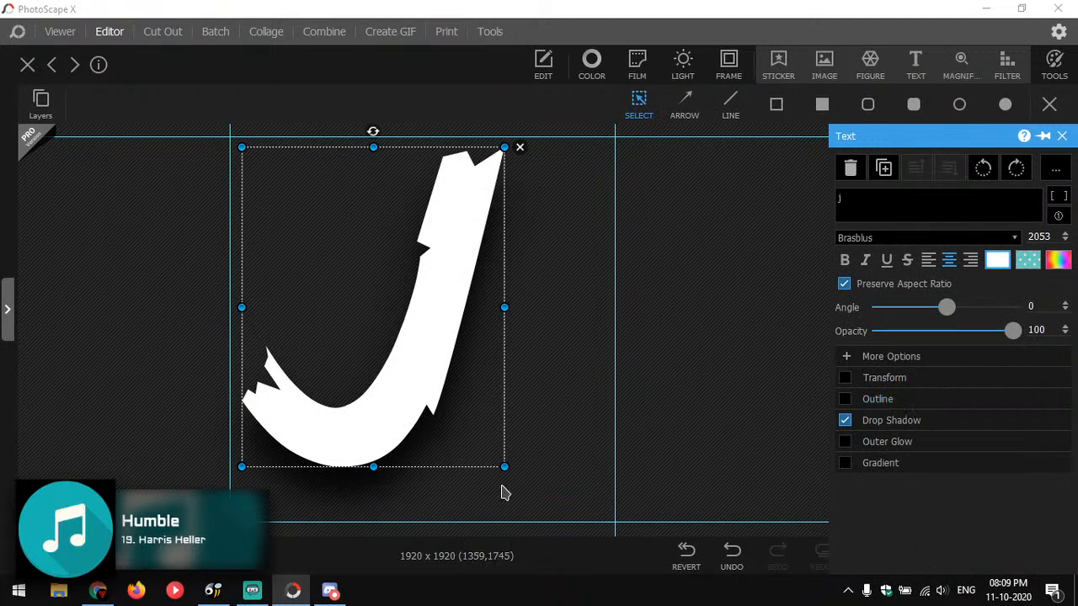
drag(504, 465, 441, 390)
Switch to Chrome, open YouTube in a new tab, and search for "jazz bricks".
click(98, 590)
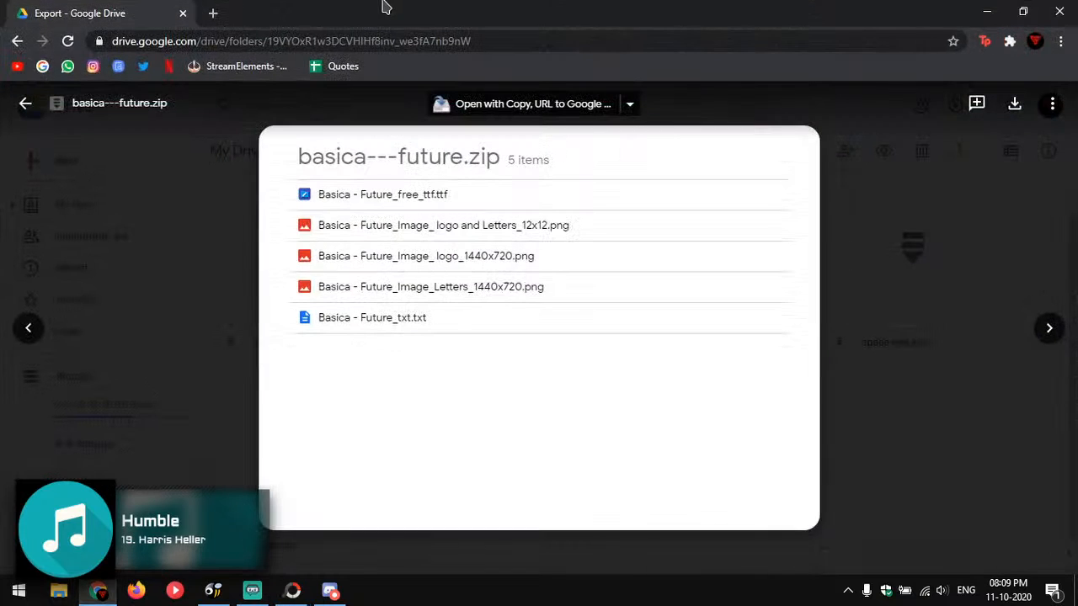
click(212, 14)
click(16, 68)
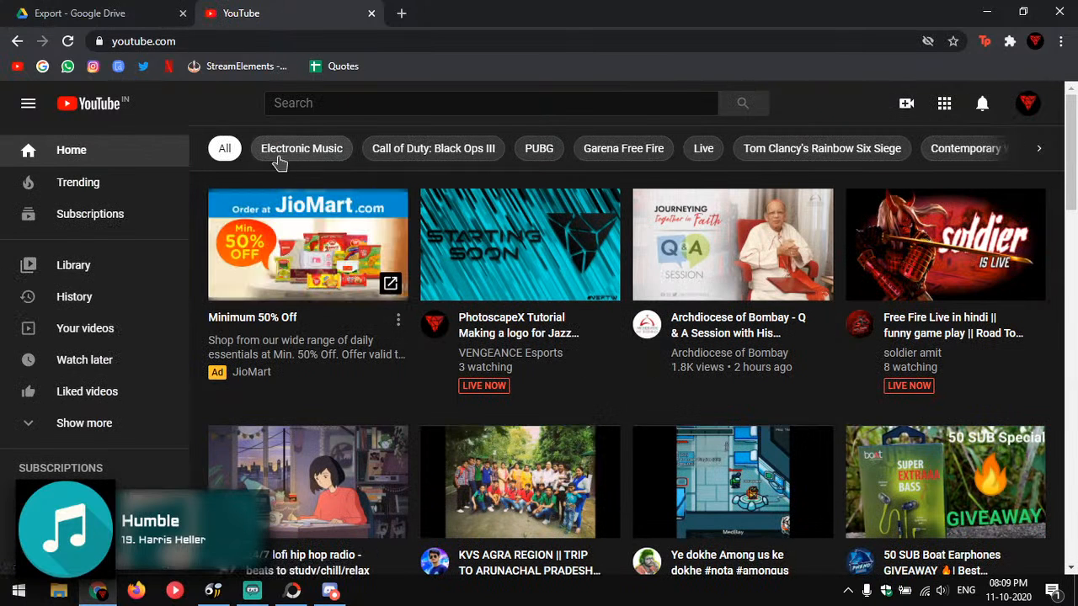
click(324, 104)
text(ja)
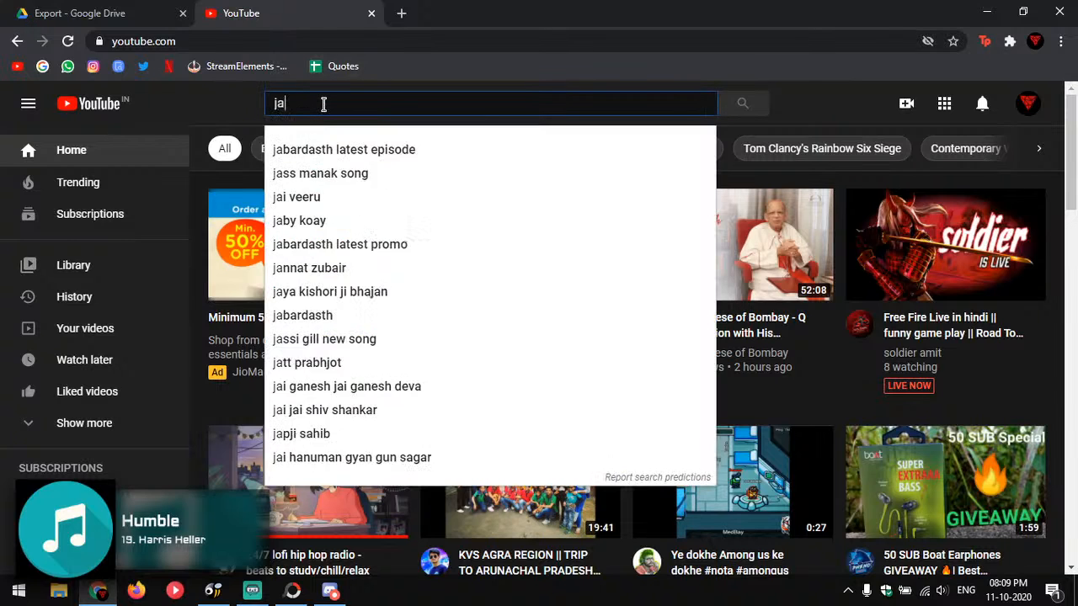
text(zz bricks)
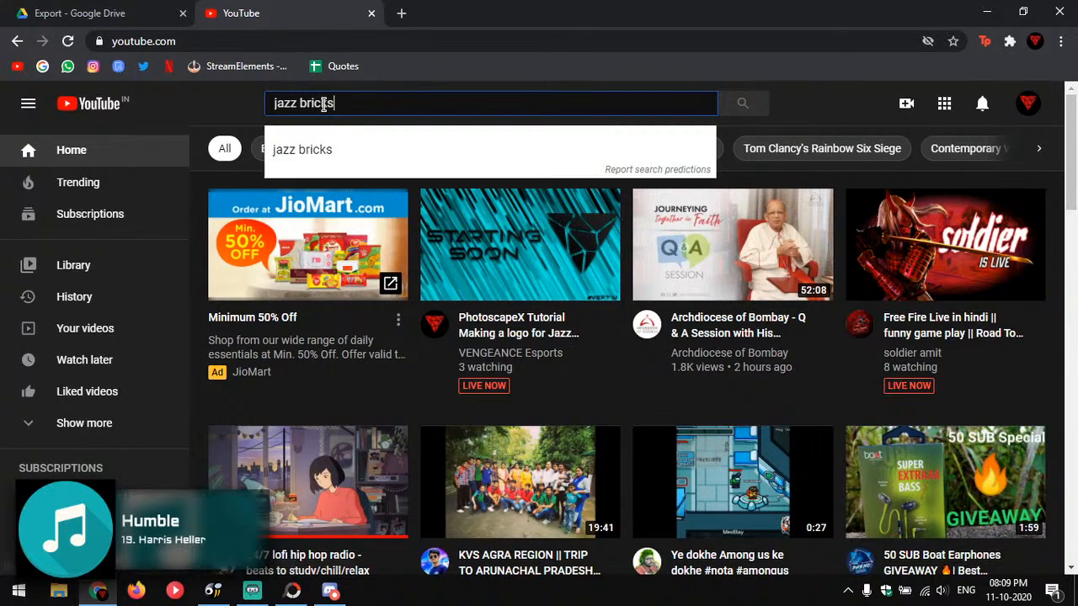
key(Return)
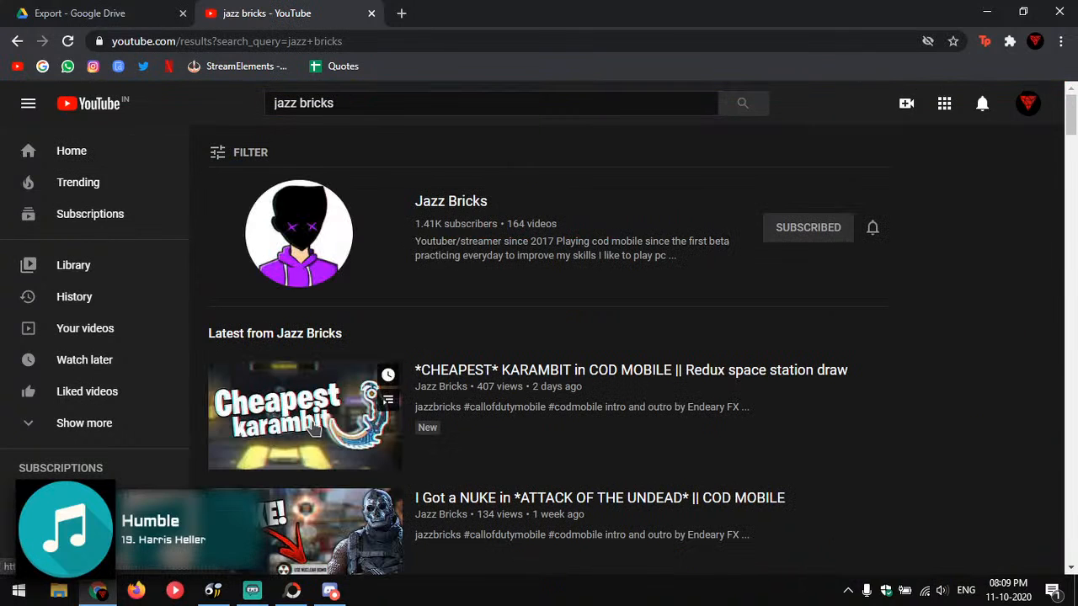
Open the channel's *CHEAPEST* KARAMBIT video, skim several points of it for branding, and close it to return to PhotoScape X.
click(315, 428)
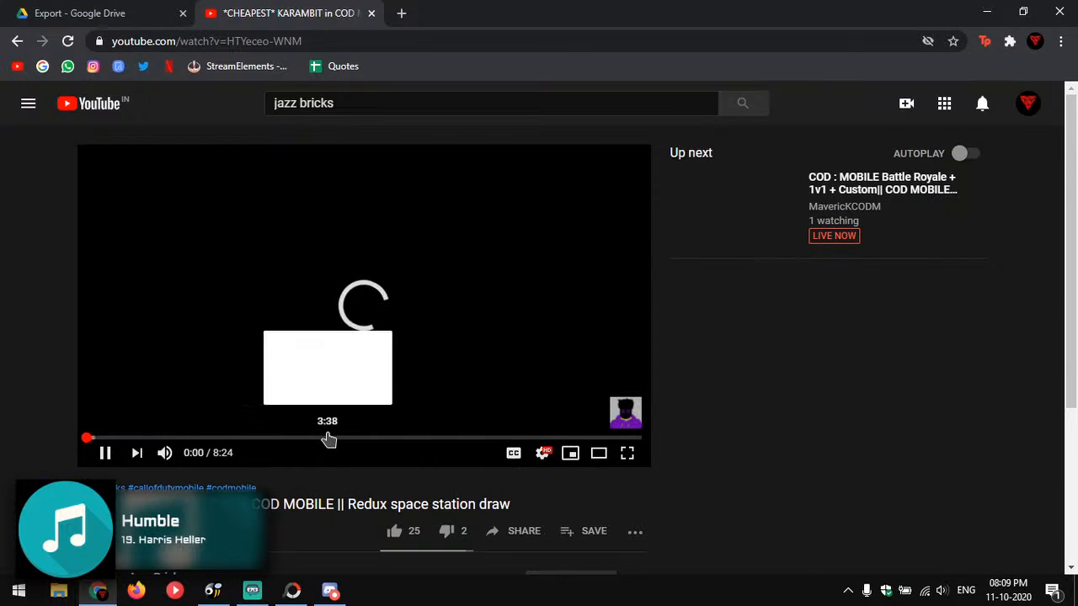
click(327, 438)
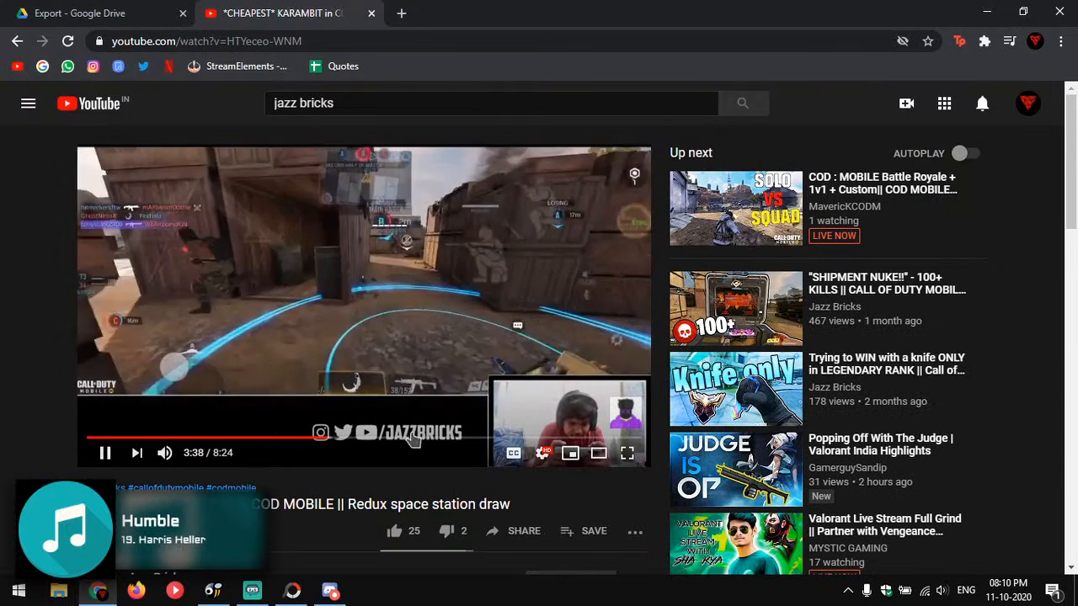
click(227, 438)
click(135, 437)
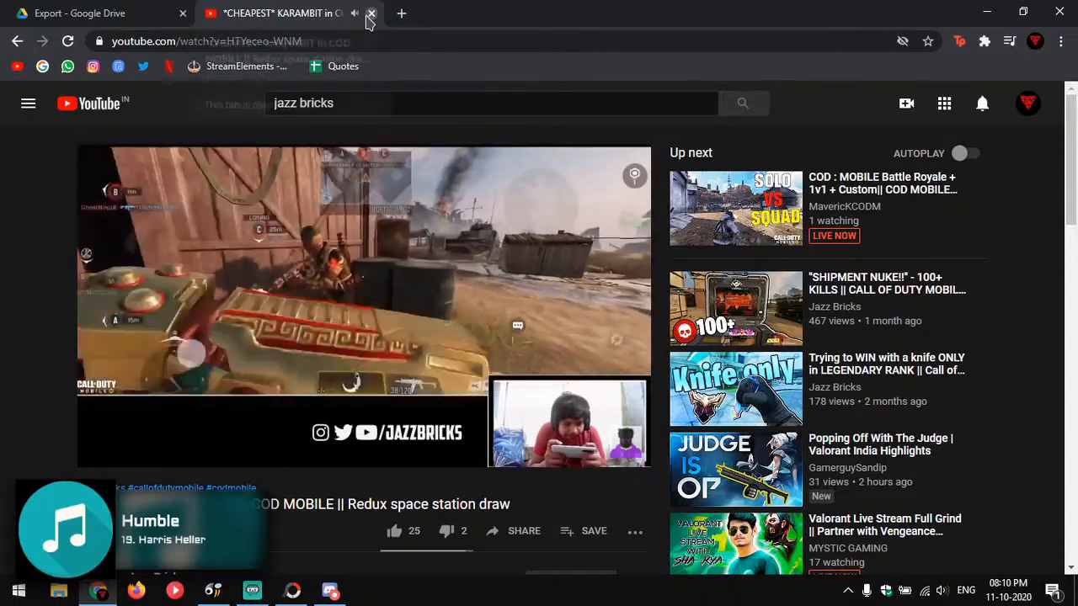
click(370, 12)
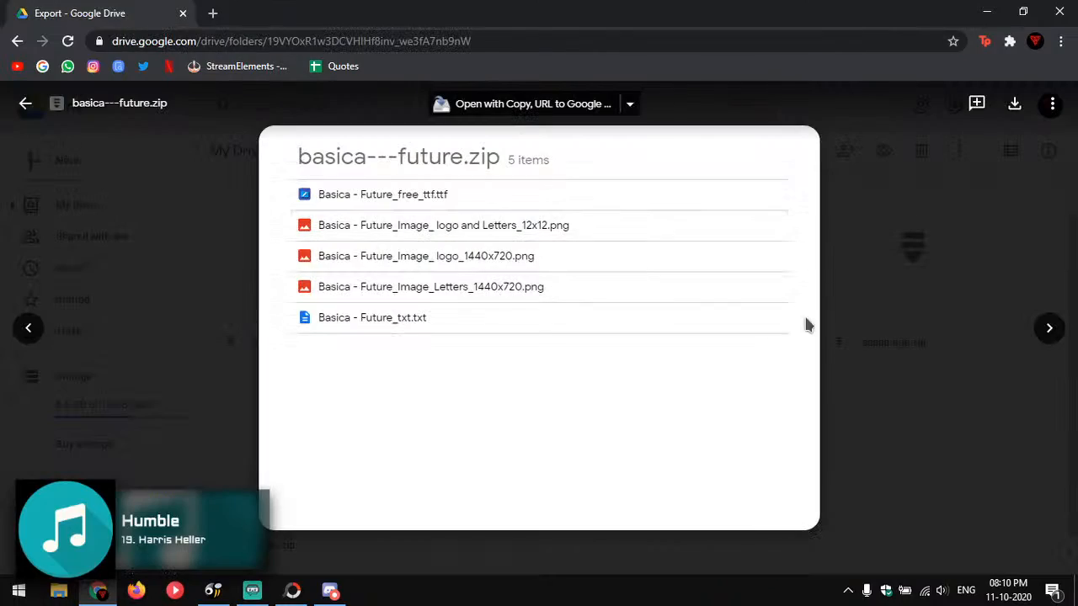
click(987, 12)
Move the letter closer to the canvas centre and compare Brasblus Highlight and other fonts, keeping Brasblus.
drag(451, 353, 474, 360)
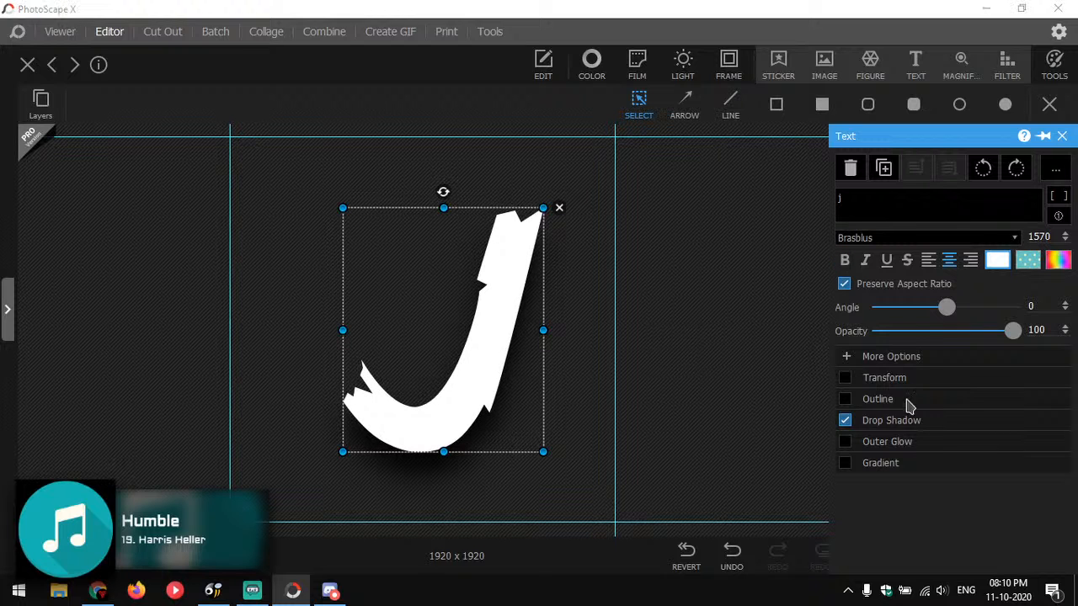
click(905, 239)
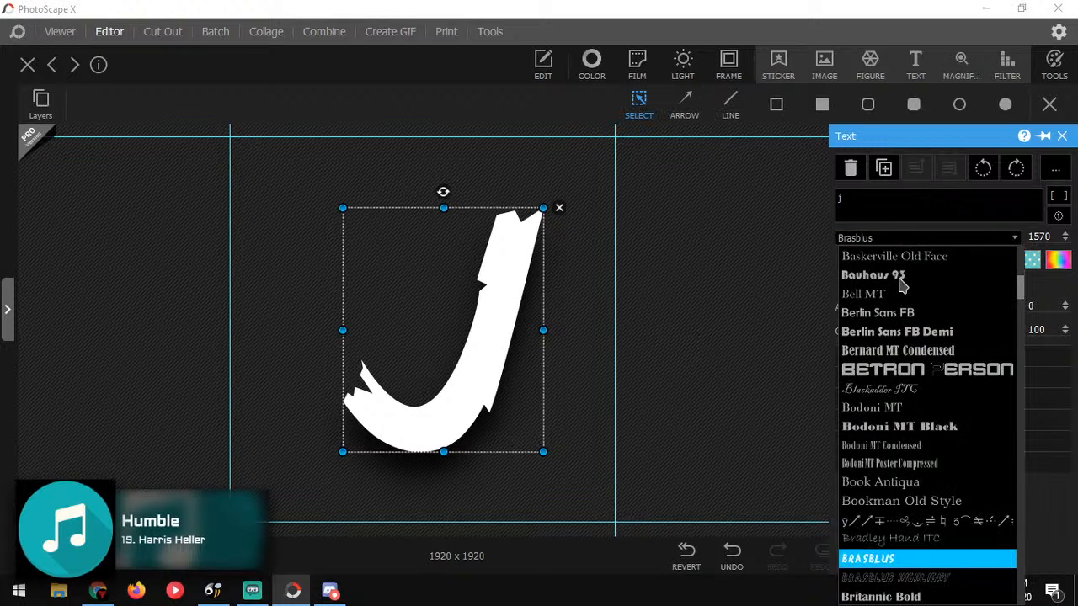
scroll(897, 522, down, 2)
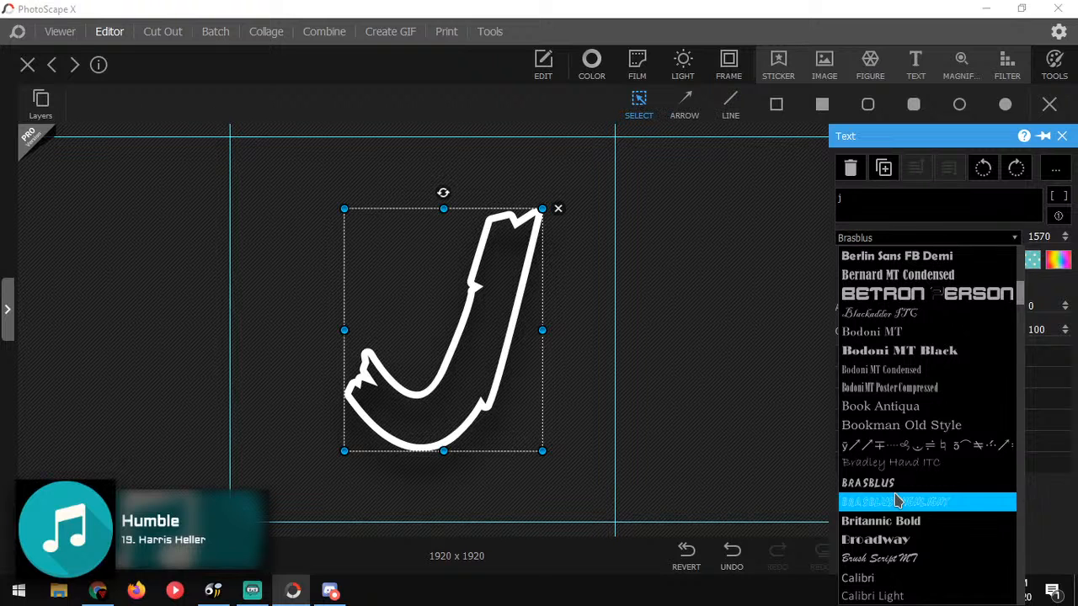
scroll(900, 501, down, 8)
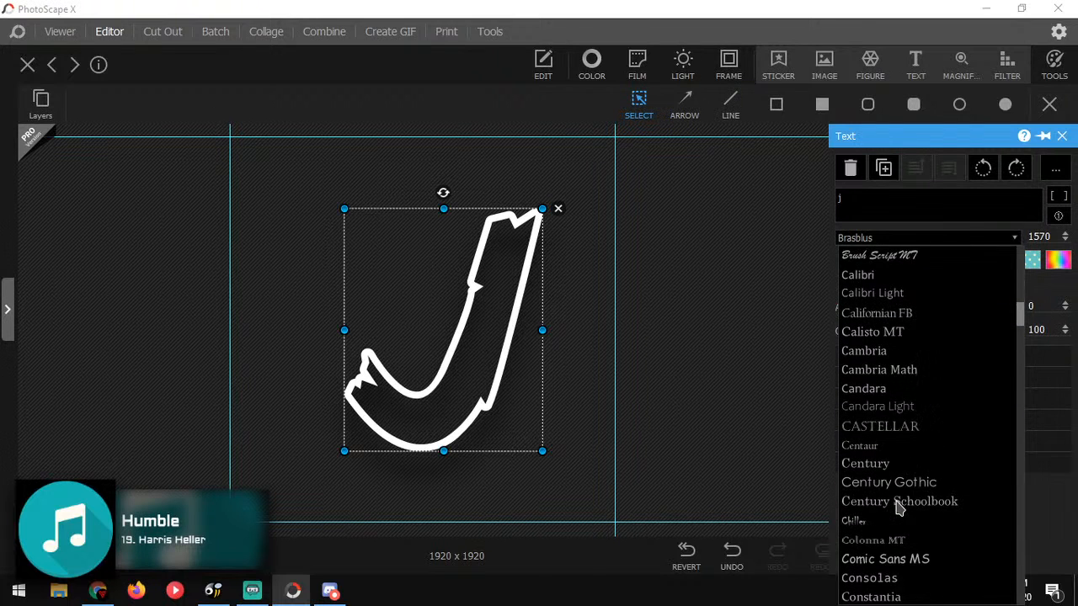
scroll(900, 493, up, 8)
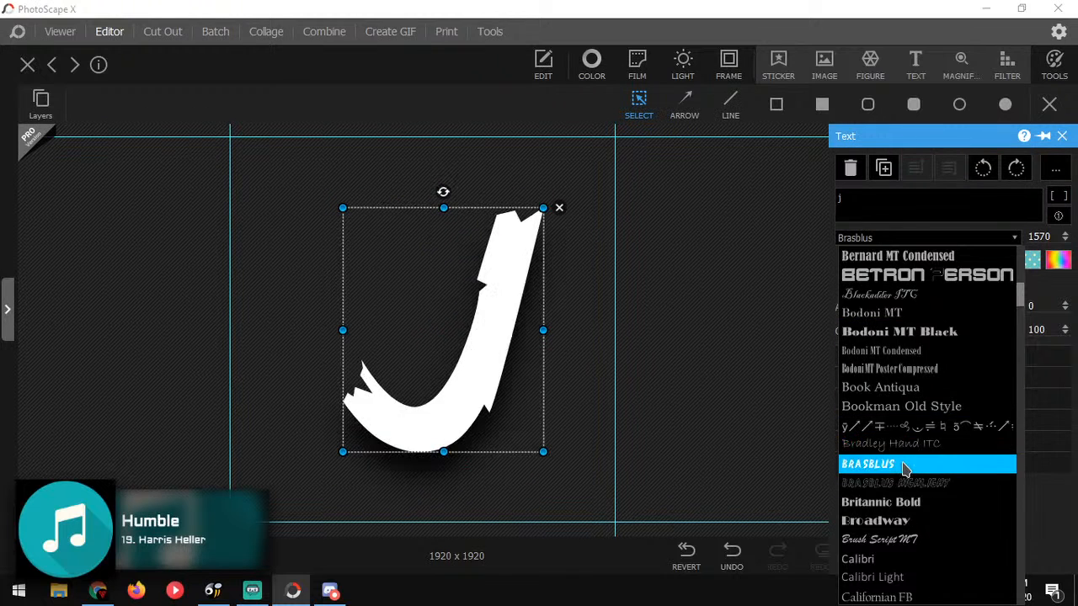
click(914, 463)
Try a slight rotation of the letter, reset its Angle to 0, and reselect the letter.
mouse_move(443, 191)
mouse_down()
mouse_move(422, 188)
mouse_move(450, 192)
mouse_move(442, 197)
mouse_up()
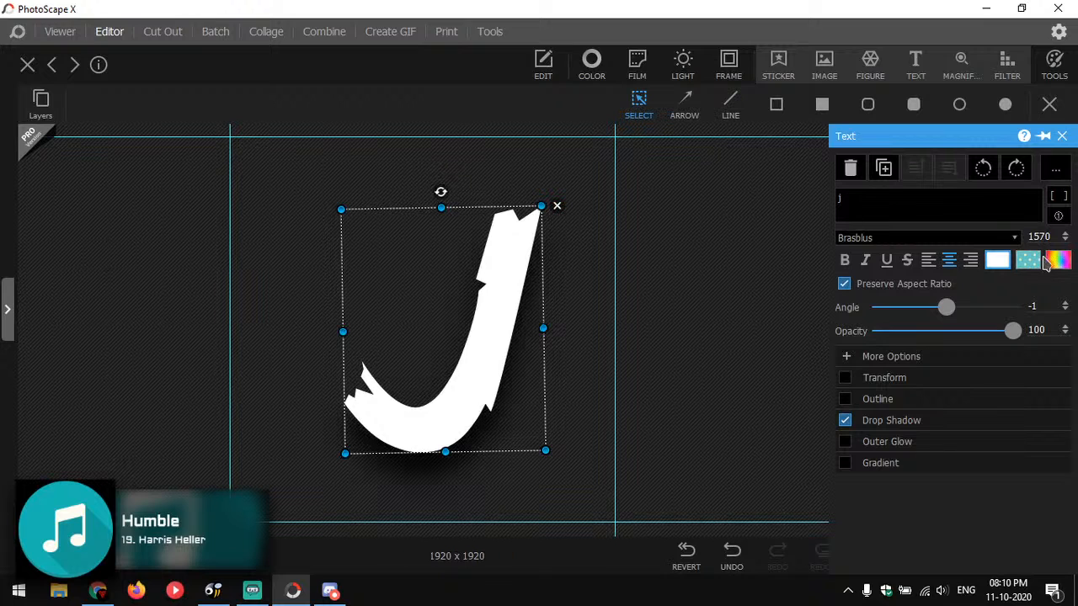
click(1065, 303)
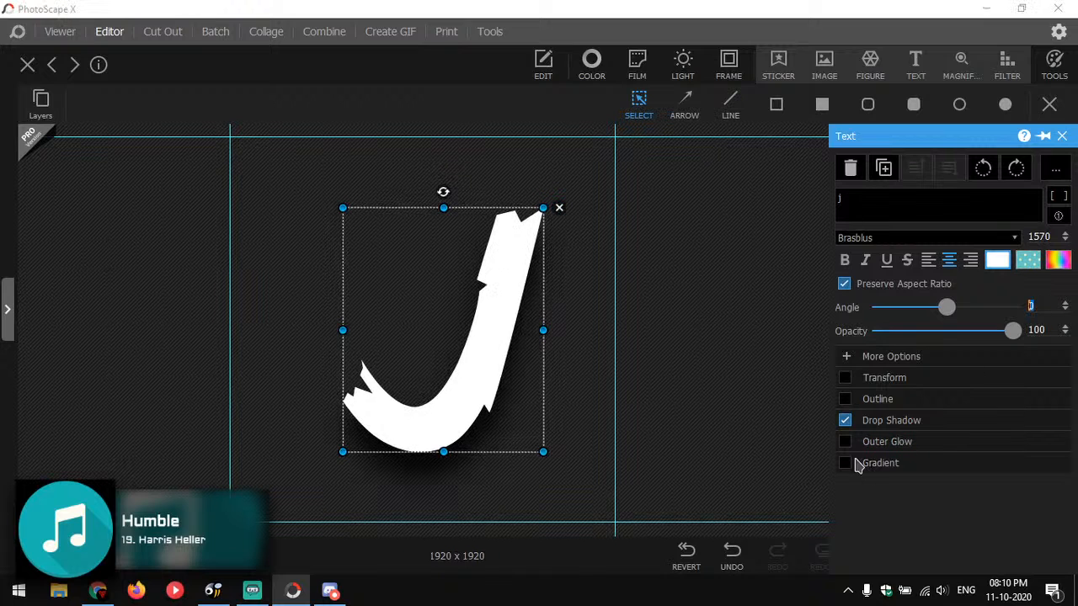
click(691, 400)
click(458, 354)
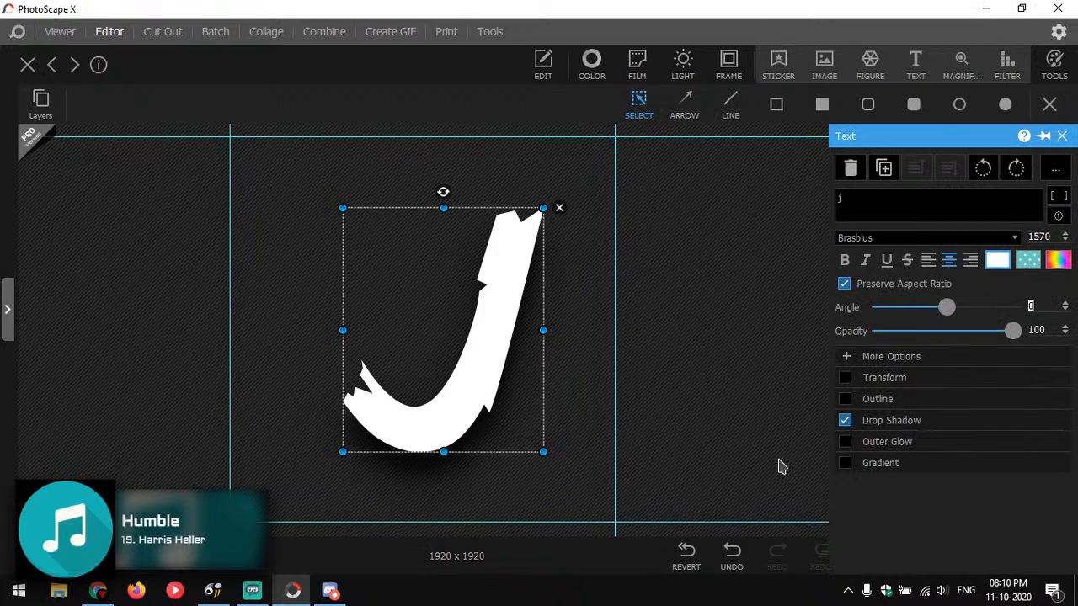
Compare the letter with and without Drop Shadow and Outer Glow, leaving only Drop Shadow enabled.
click(845, 421)
click(845, 420)
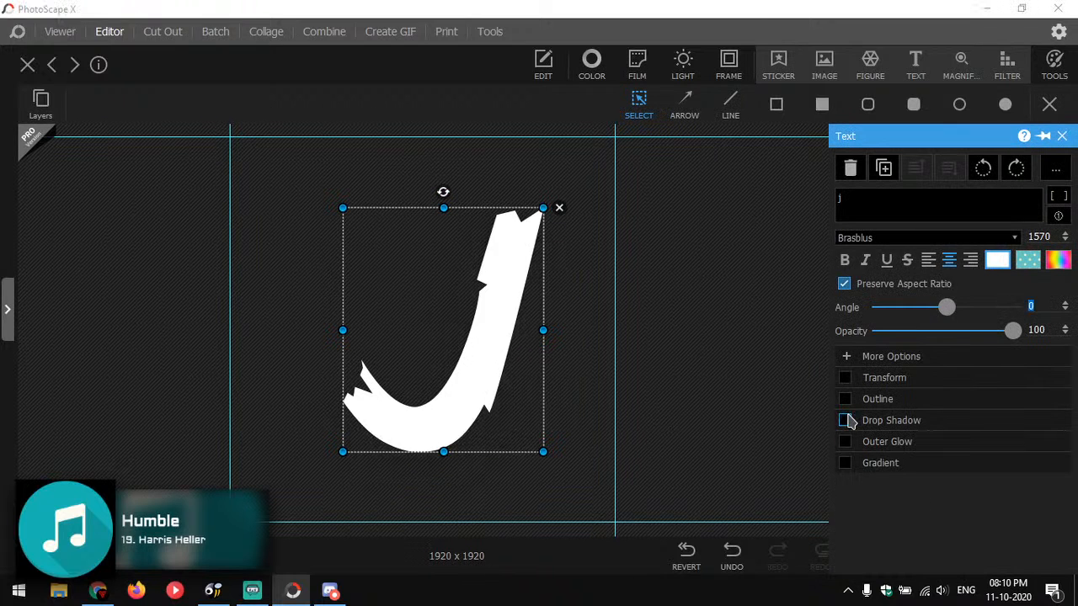
click(845, 420)
click(845, 421)
click(846, 442)
click(845, 442)
click(845, 442)
click(845, 442)
click(845, 422)
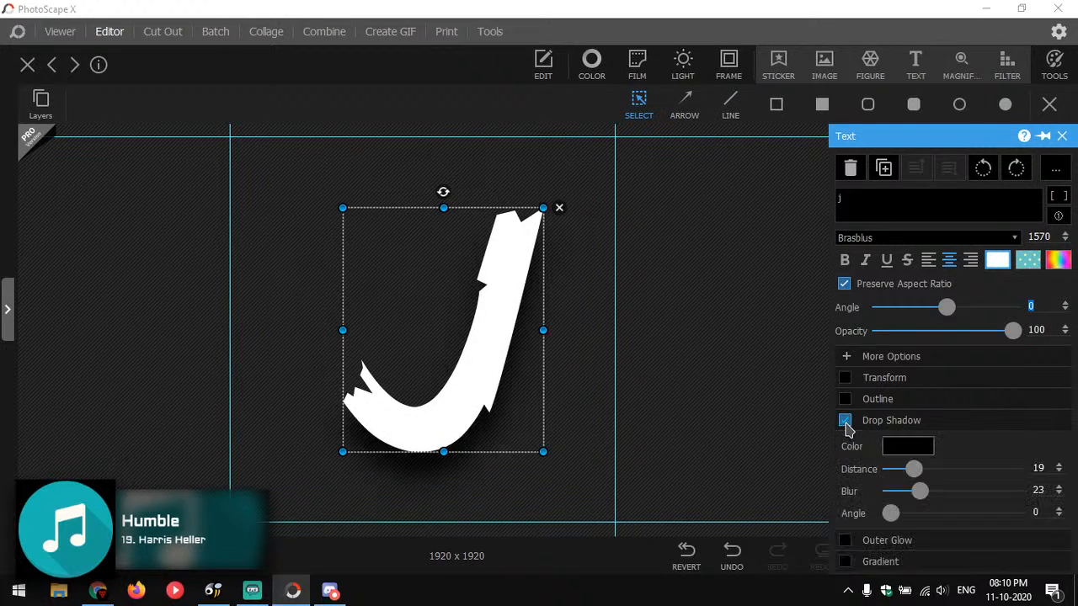
click(706, 355)
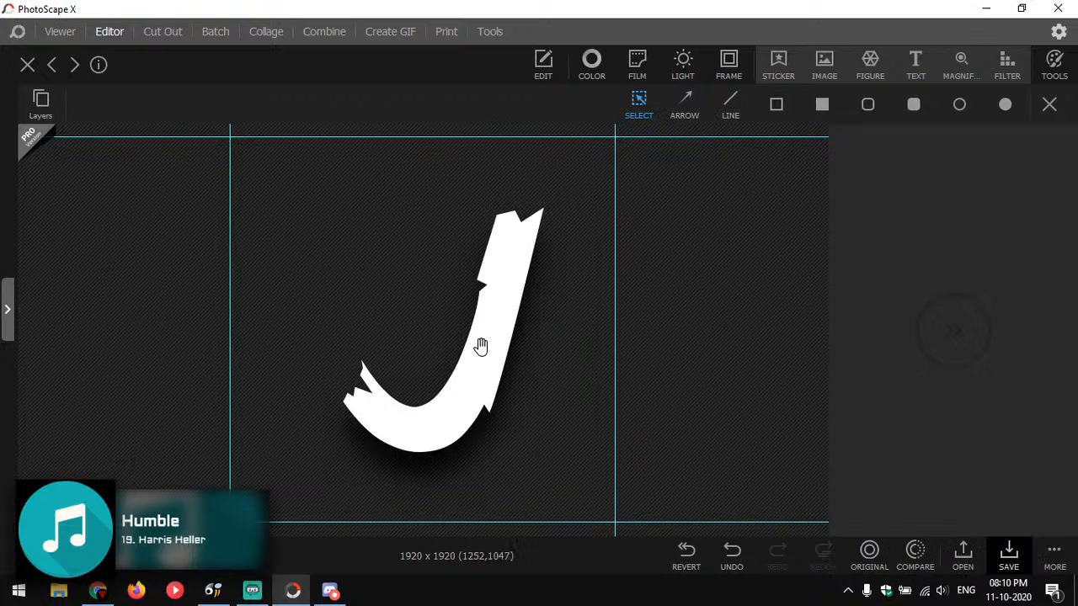
Enlarge the letter to about size 1737 and enable its two-colour Gradient with magenta as the first colour.
click(482, 349)
drag(443, 453, 444, 478)
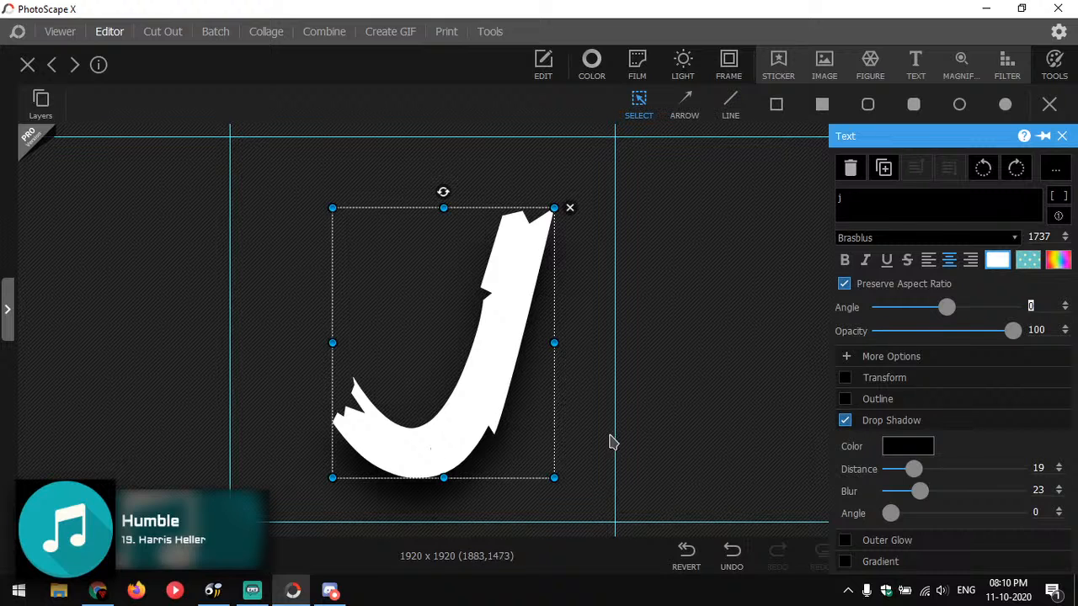
click(845, 561)
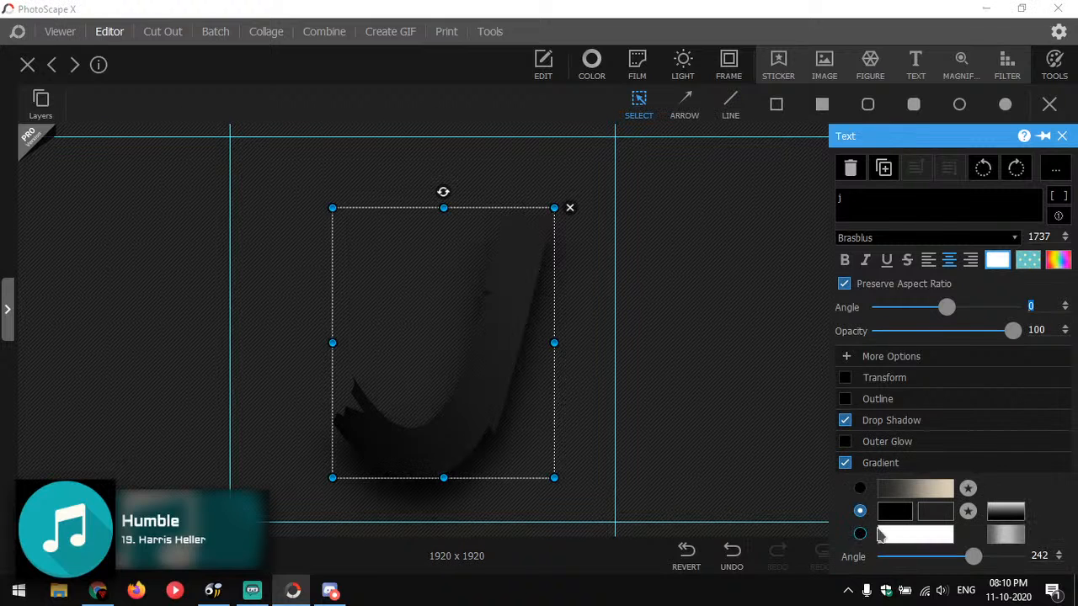
click(892, 515)
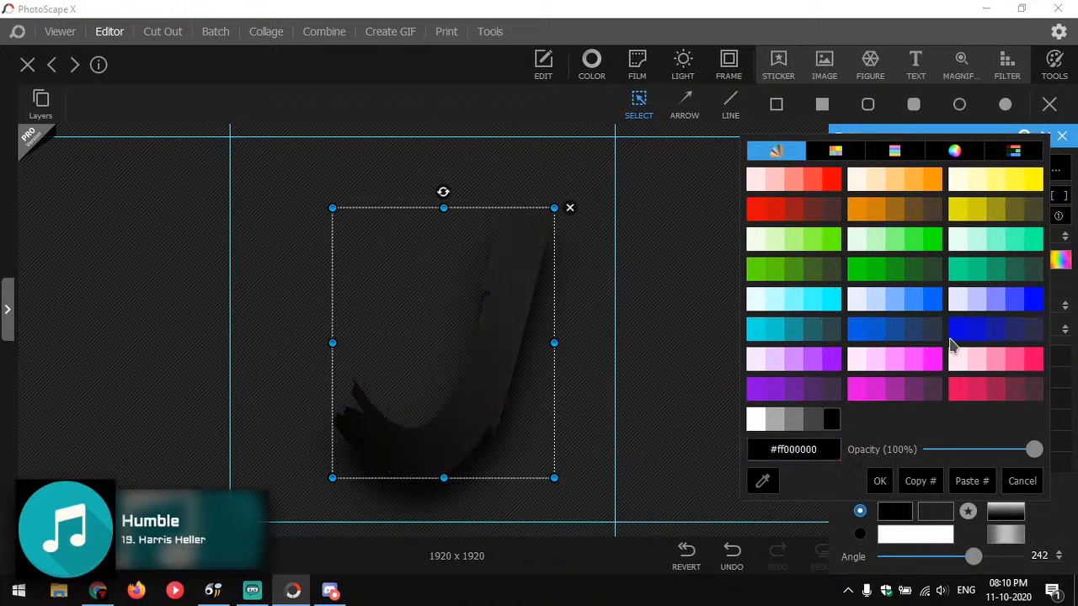
click(869, 402)
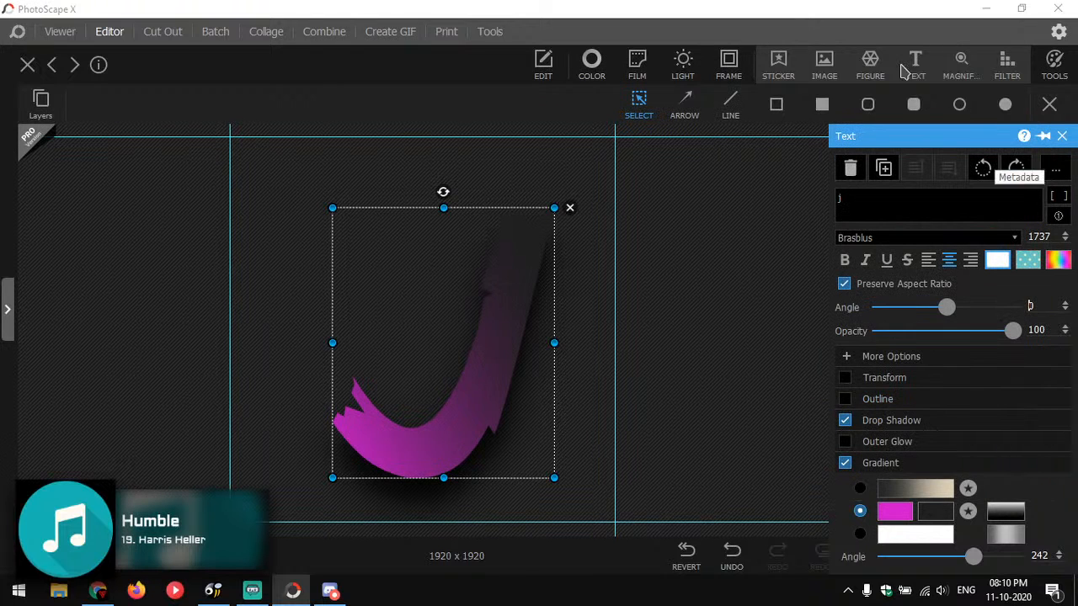
Insert jazz.png from the Vengeance > timepass > Wwbsite folder and place it left of the letter as a colour reference.
click(836, 78)
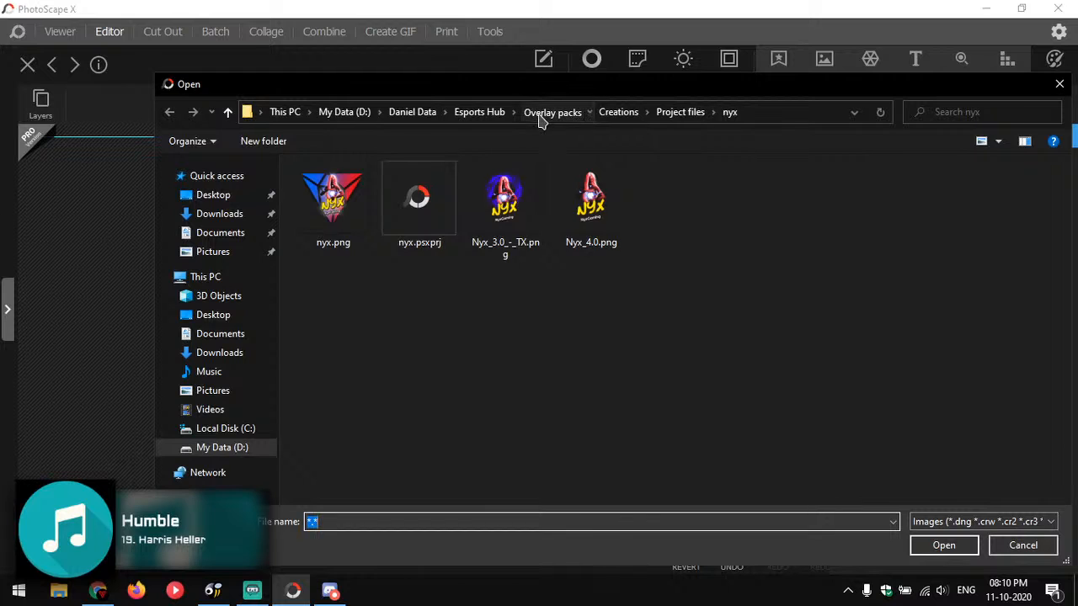
click(542, 118)
click(481, 112)
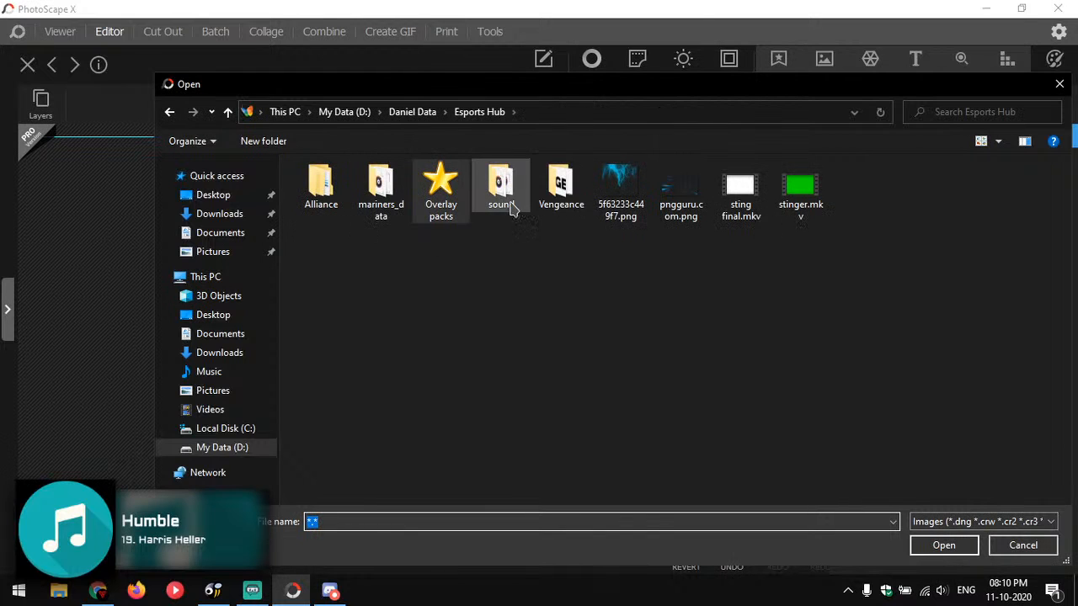
double_click(561, 185)
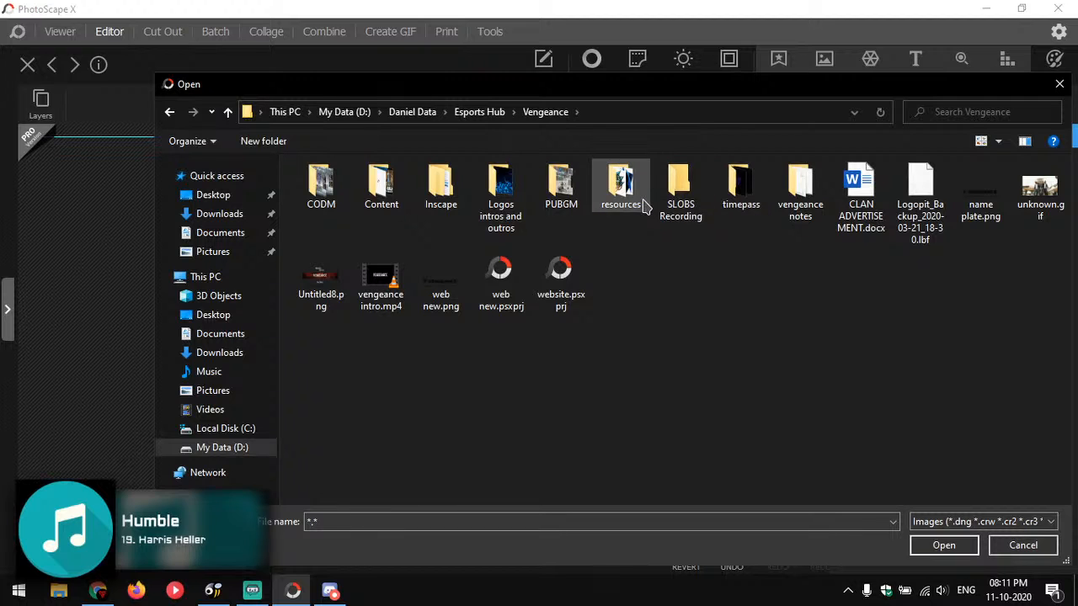
double_click(753, 204)
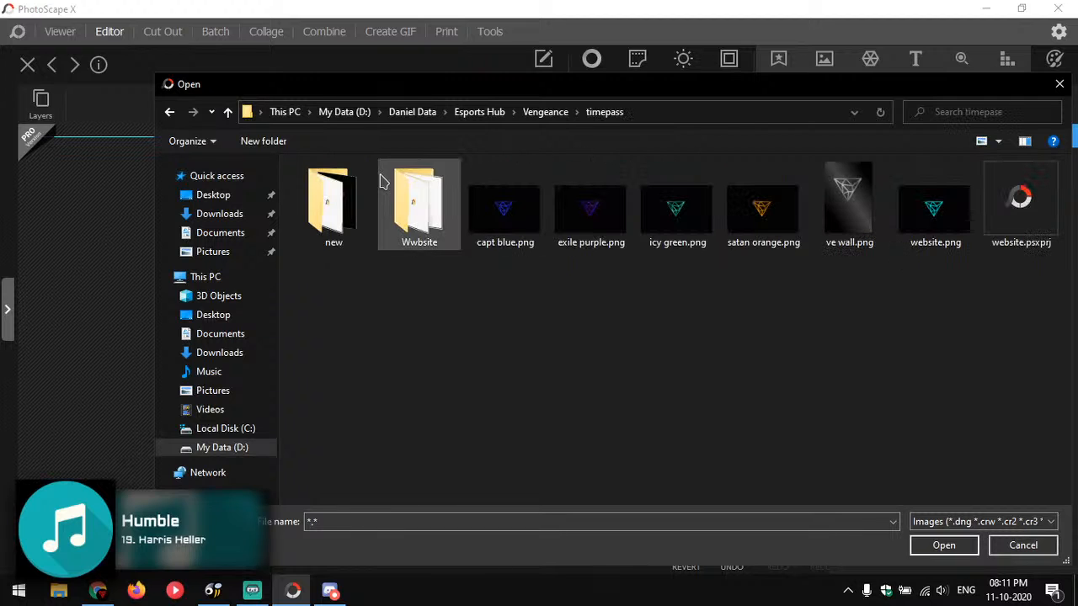
double_click(420, 202)
click(421, 290)
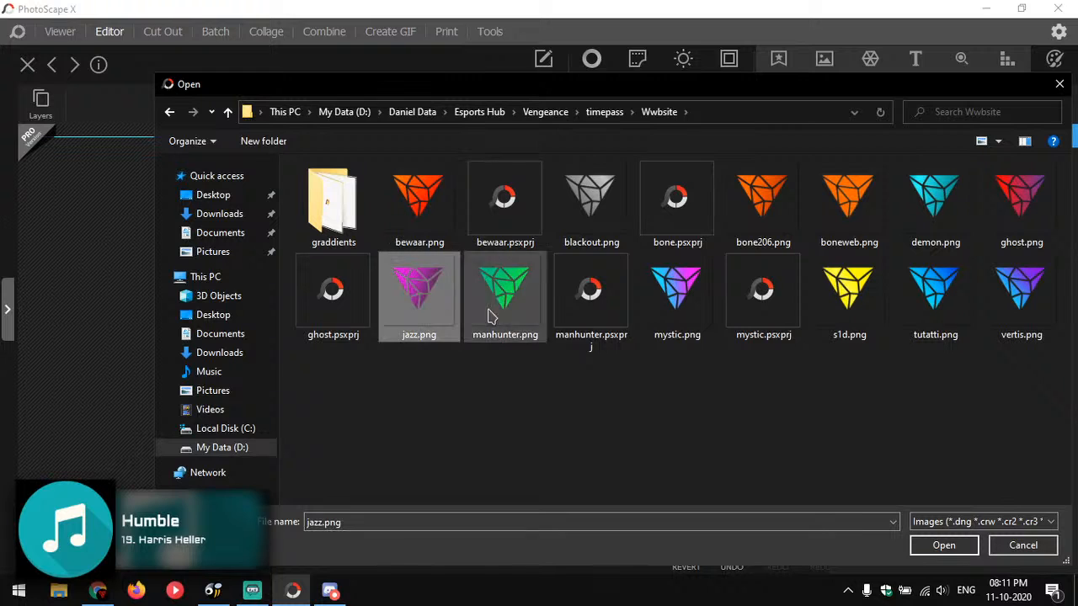
click(944, 545)
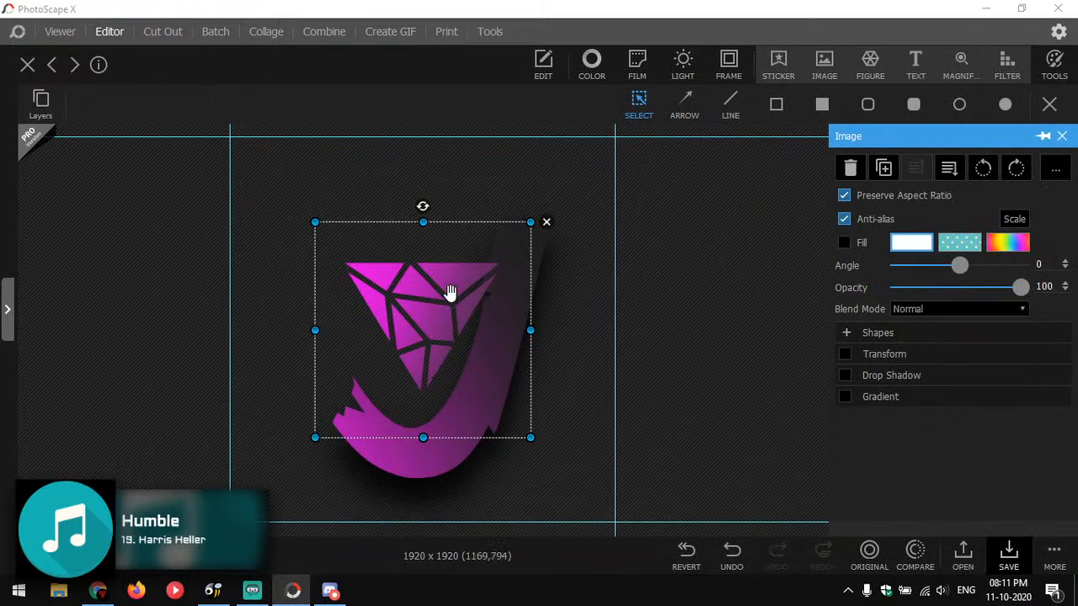
drag(447, 291, 166, 251)
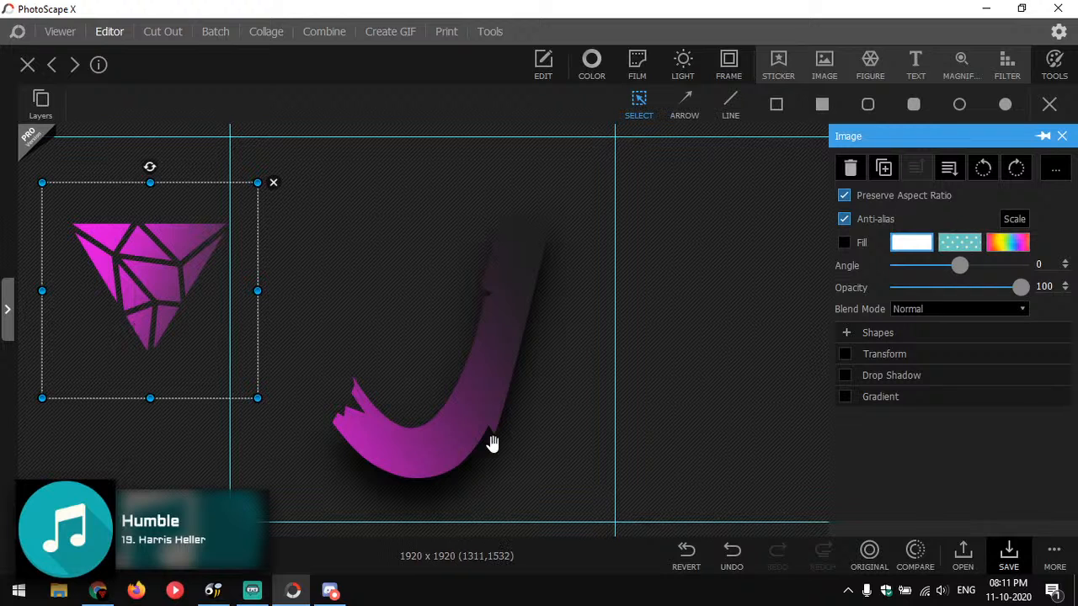
Set the second colour of the letter's gradient to a dark purple, trying other purple shades first.
click(423, 435)
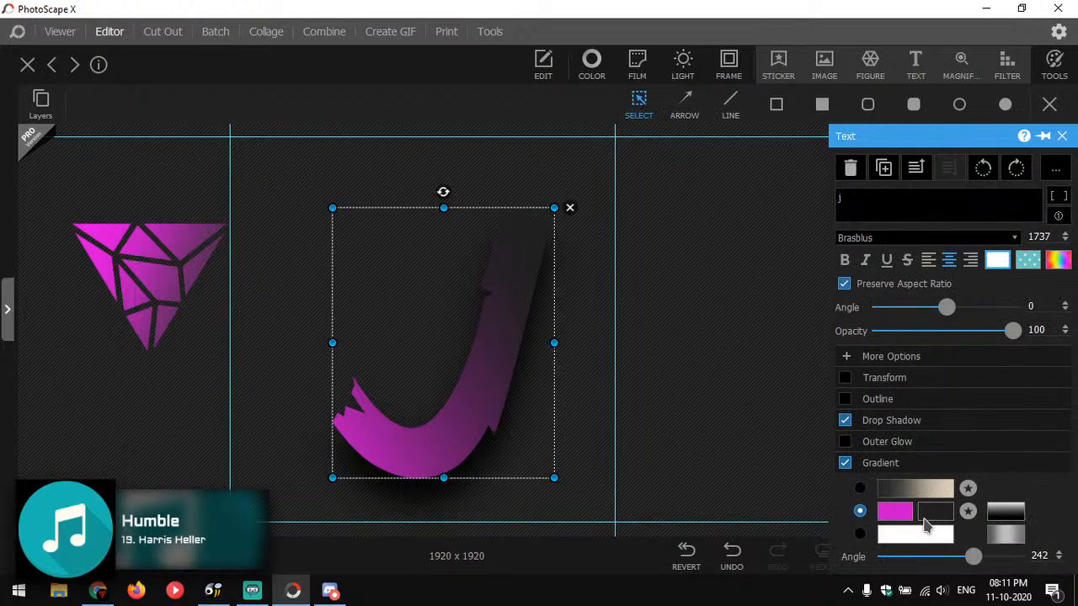
click(927, 518)
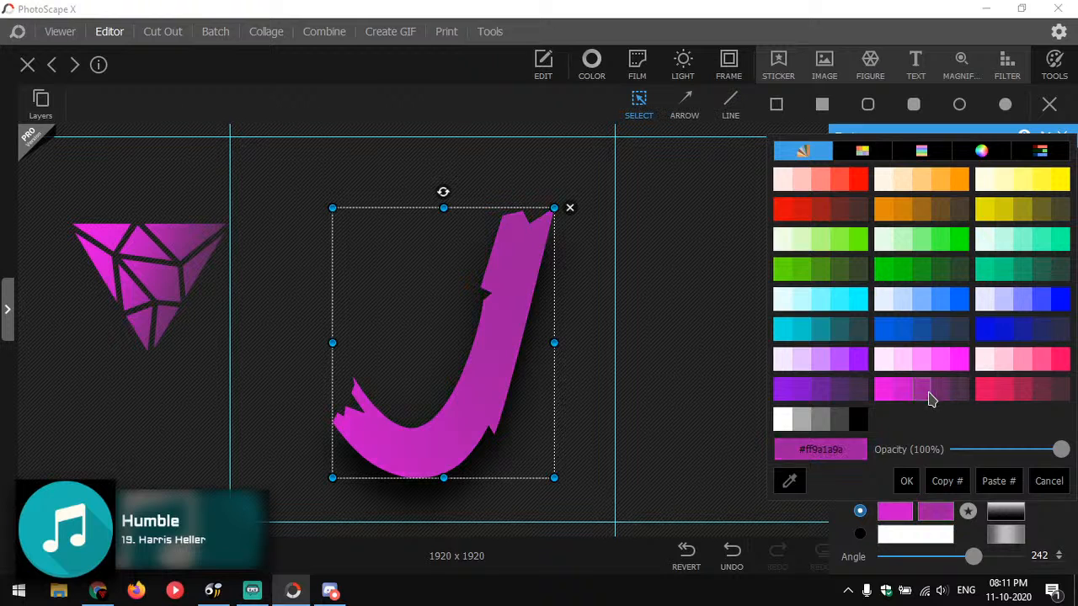
click(931, 400)
click(956, 406)
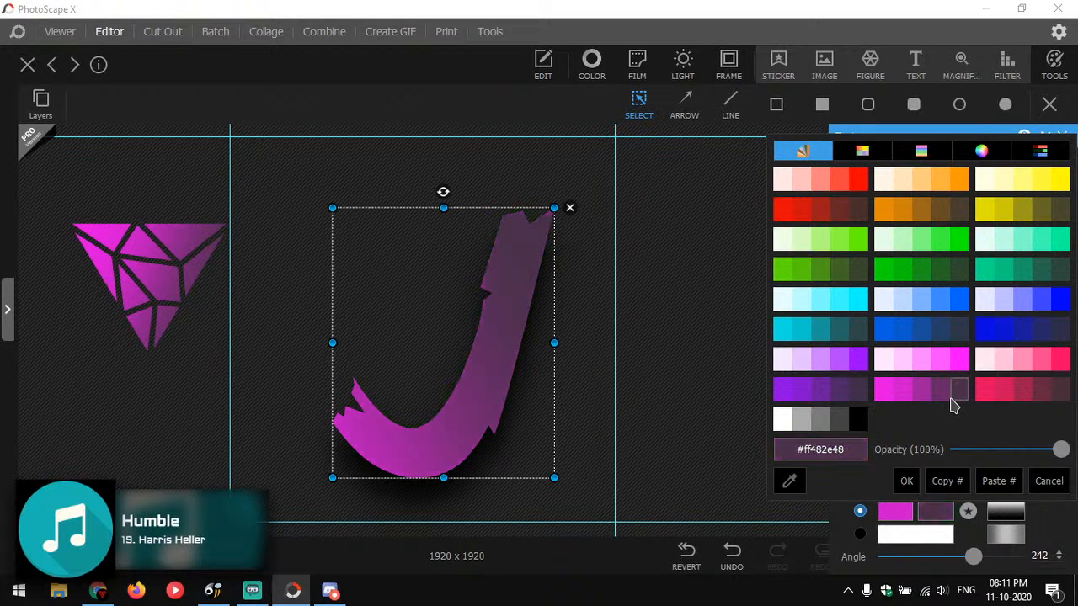
click(941, 394)
click(727, 333)
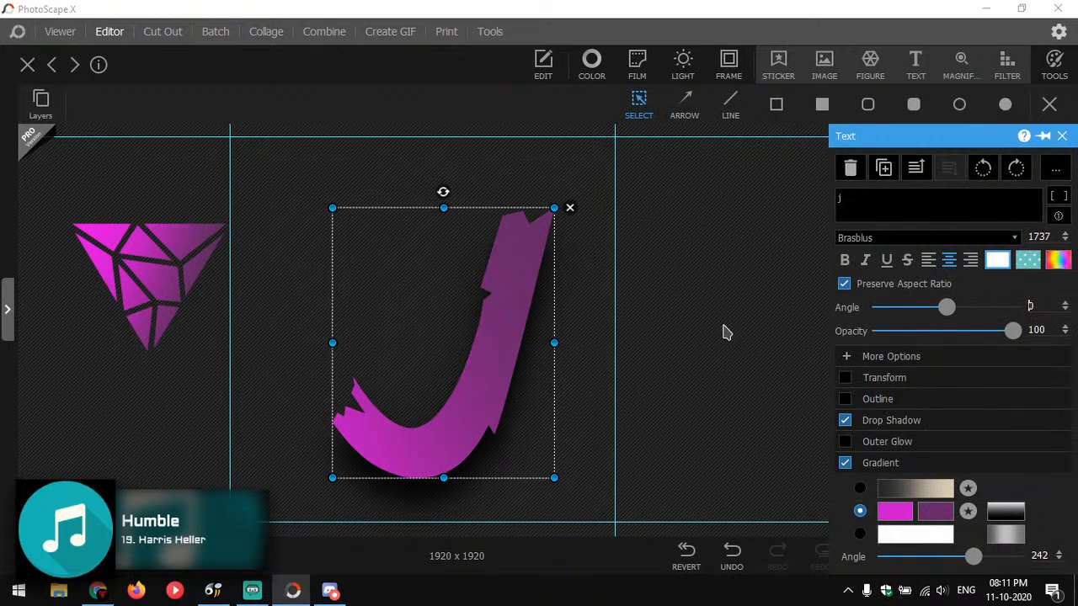
click(728, 333)
click(546, 363)
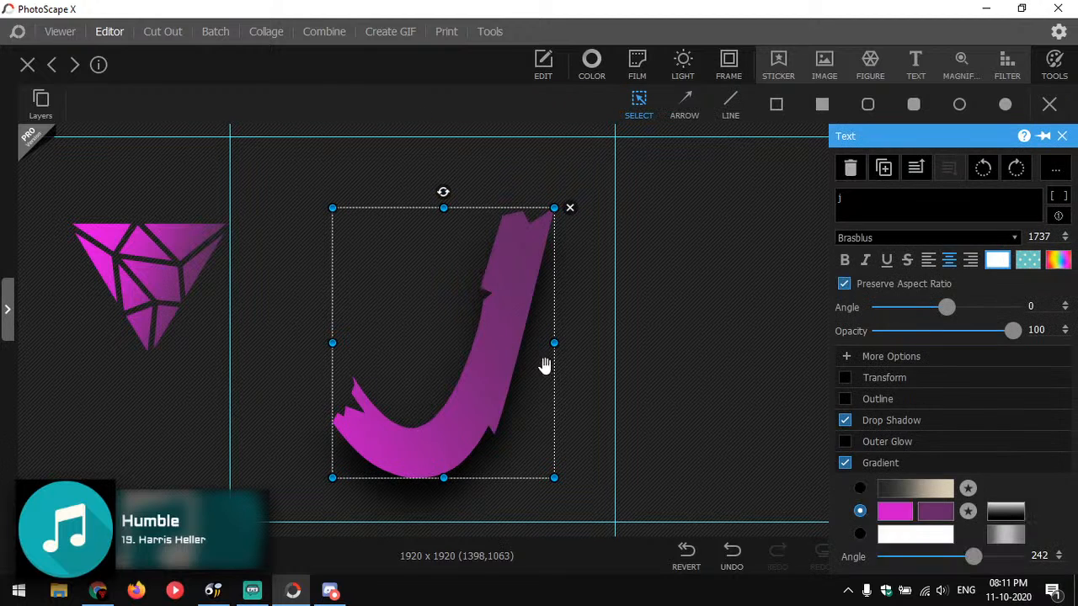
Try several gradient patterns on the letter and choose one with a tighter blend and more magenta in the lower part.
click(1002, 512)
click(952, 310)
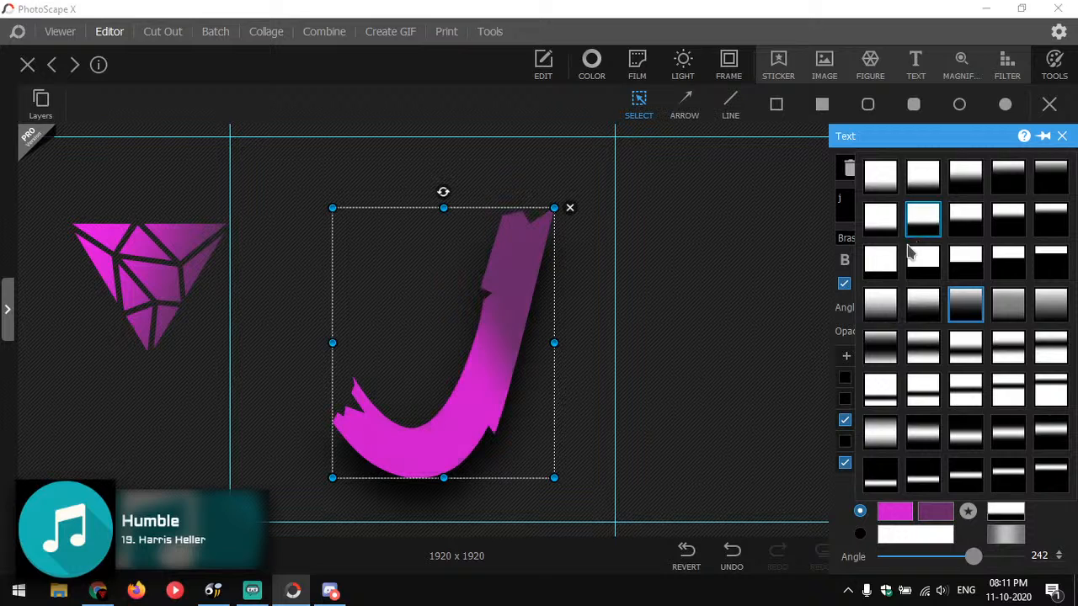
click(920, 314)
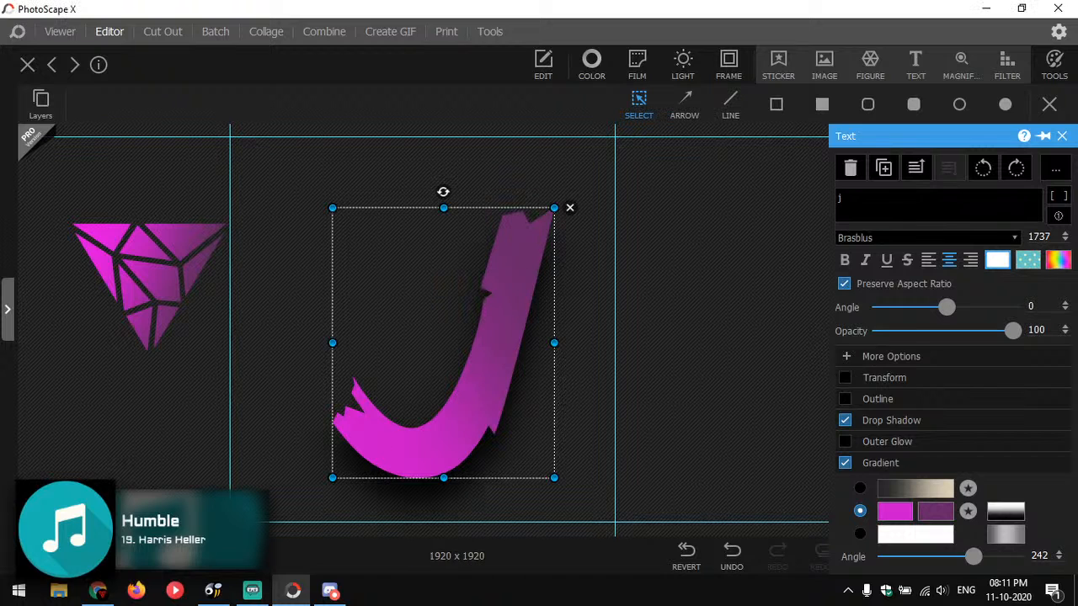
click(252, 591)
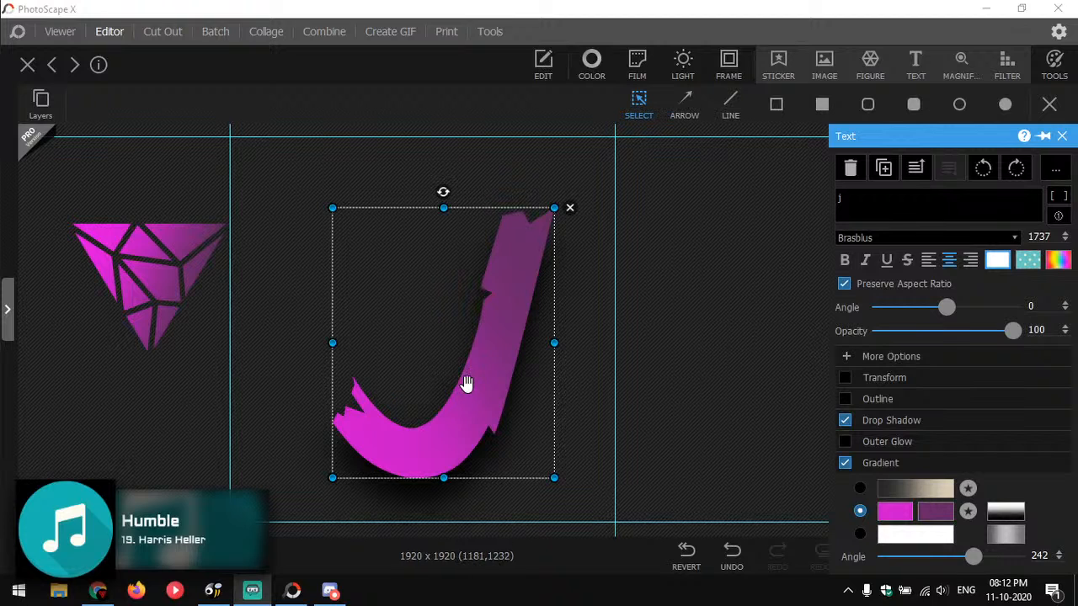
click(496, 409)
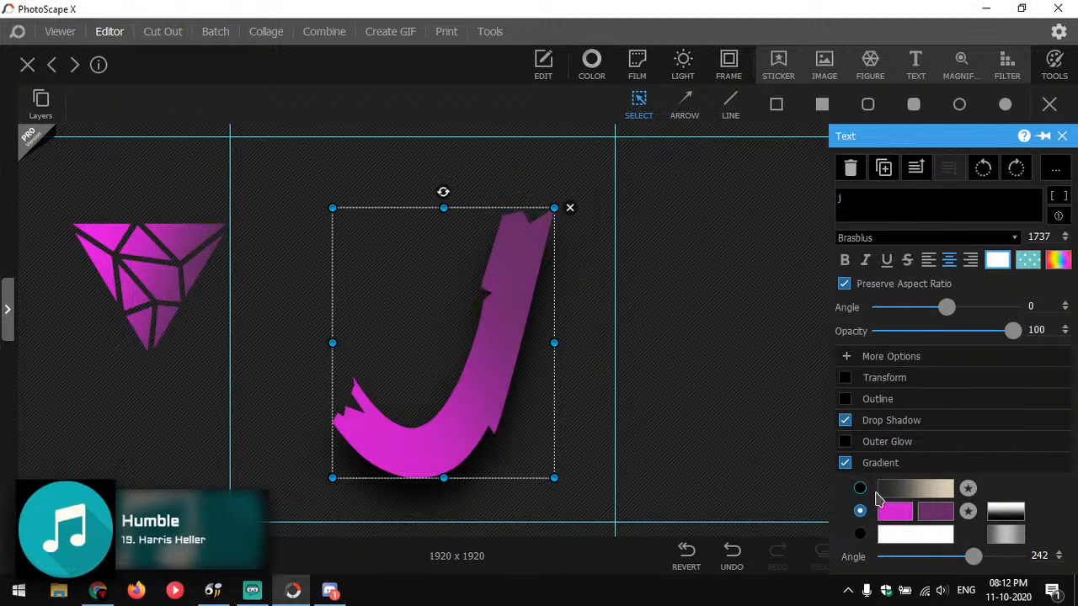
Set the second colour of the letter's gradient to teal and the gradient's Angle to 126.
click(927, 514)
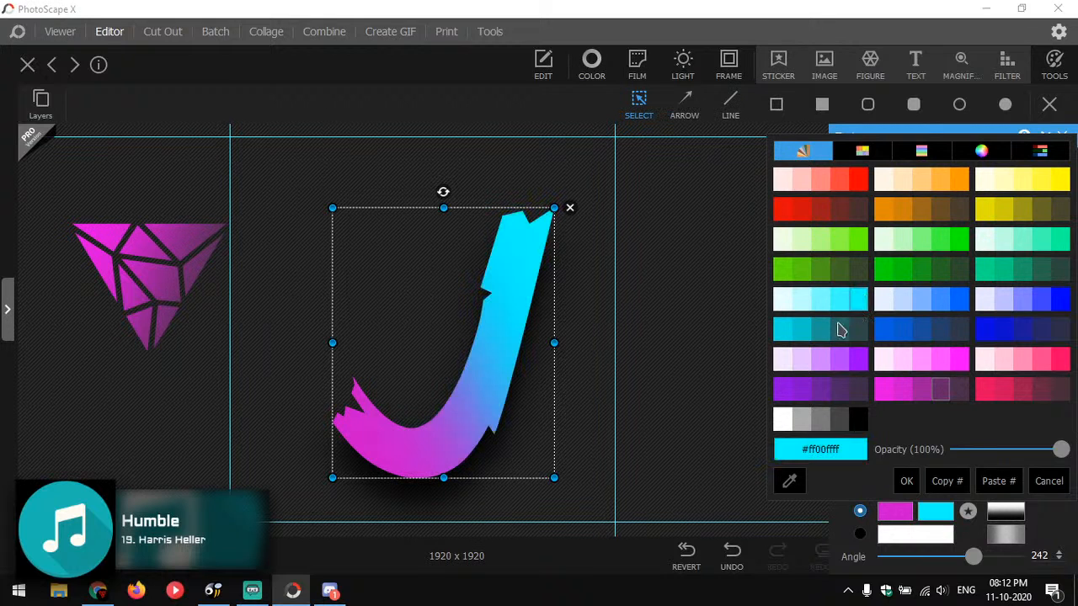
click(802, 339)
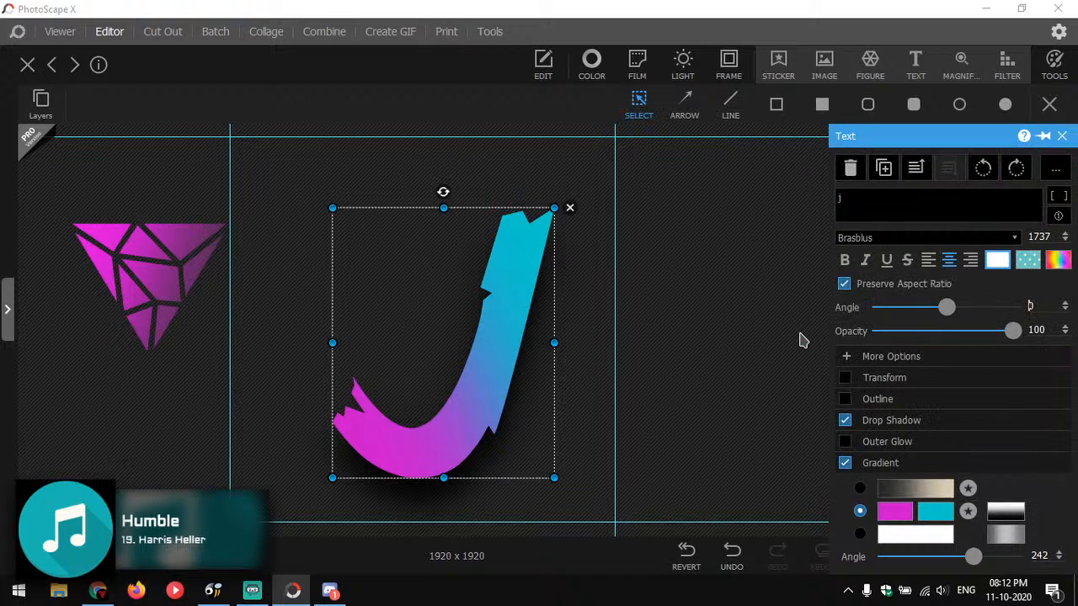
drag(973, 557, 935, 554)
click(536, 365)
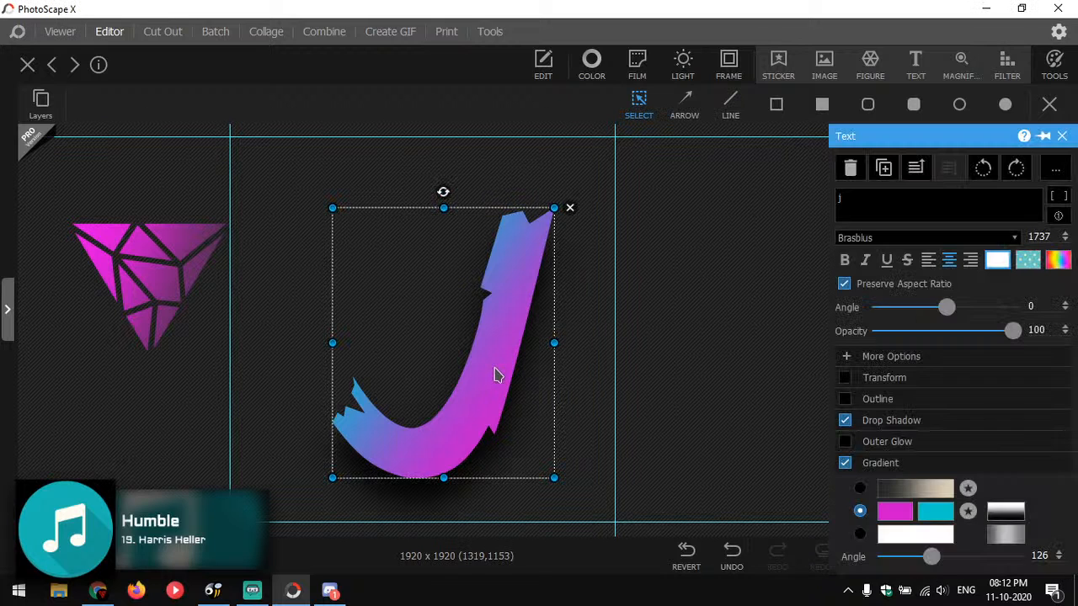
Turn off the letter's Drop Shadow, shrink it to about size 1519, and move it back near the canvas centre.
drag(496, 373, 484, 352)
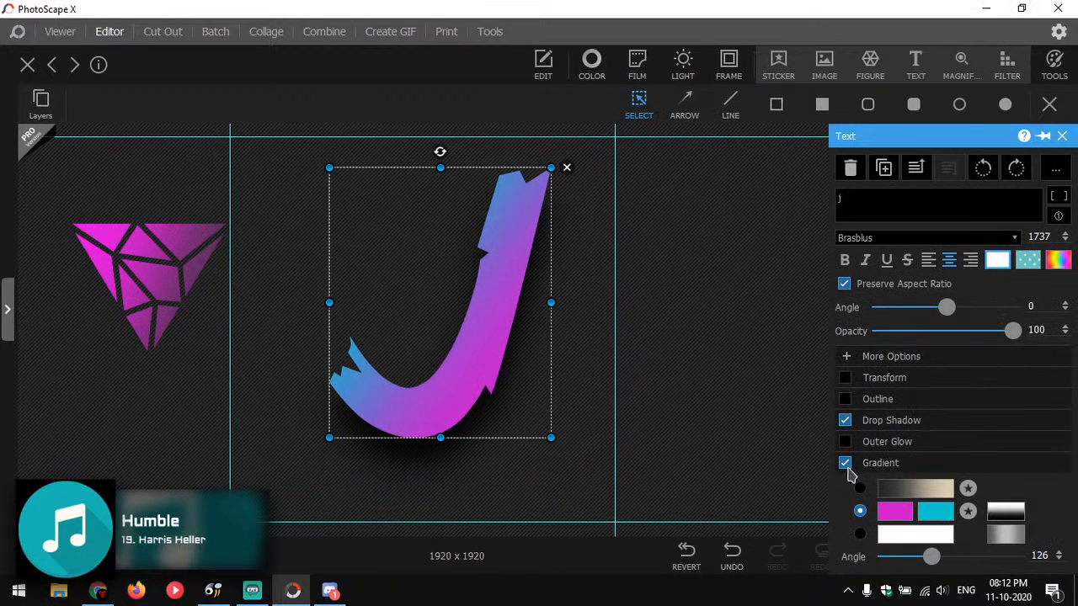
click(845, 420)
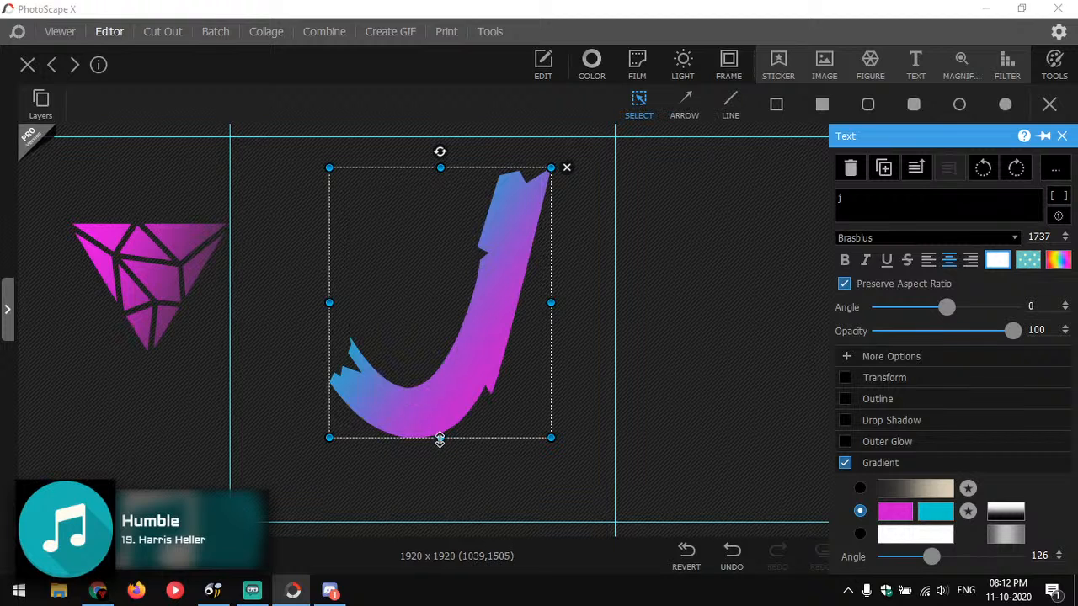
drag(441, 437, 441, 404)
drag(483, 322, 469, 371)
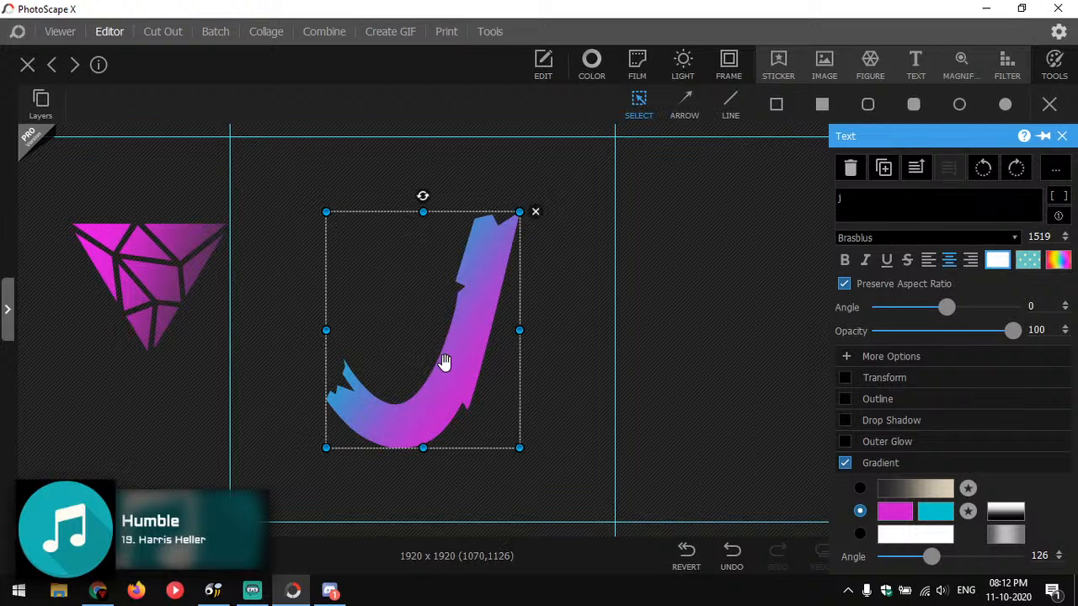
click(7, 309)
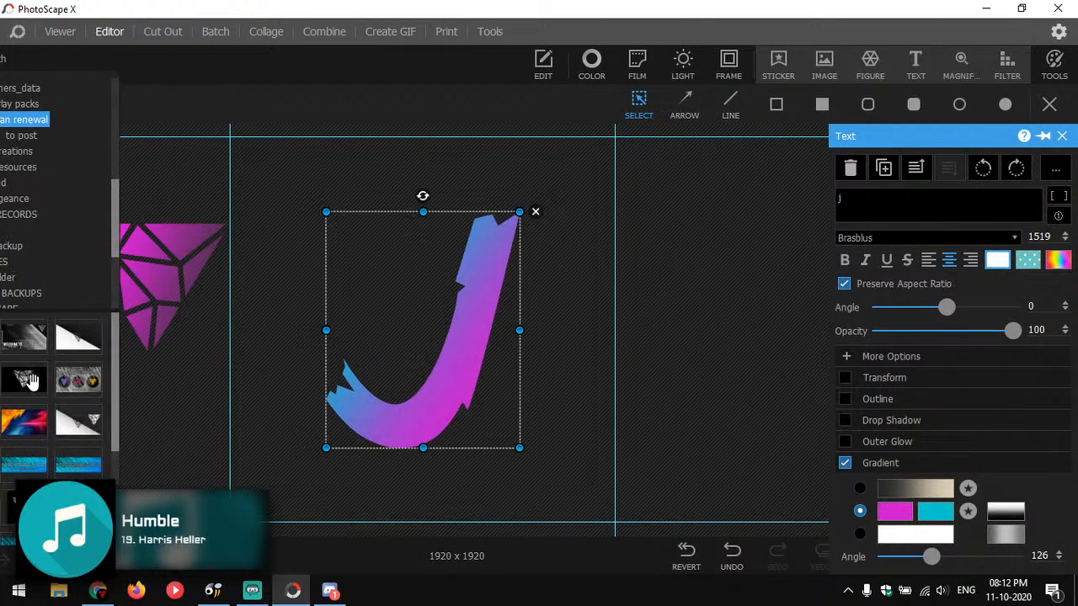
Preview the fonts that follow Brasblus on the letter "j" and set its font to Mistral.
click(935, 238)
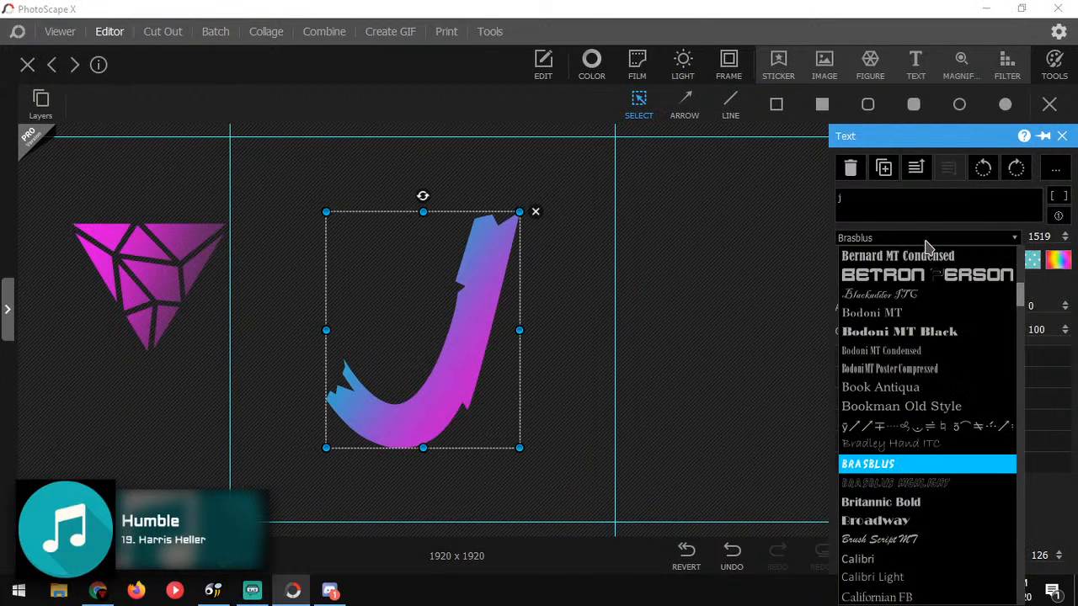
key(Down)
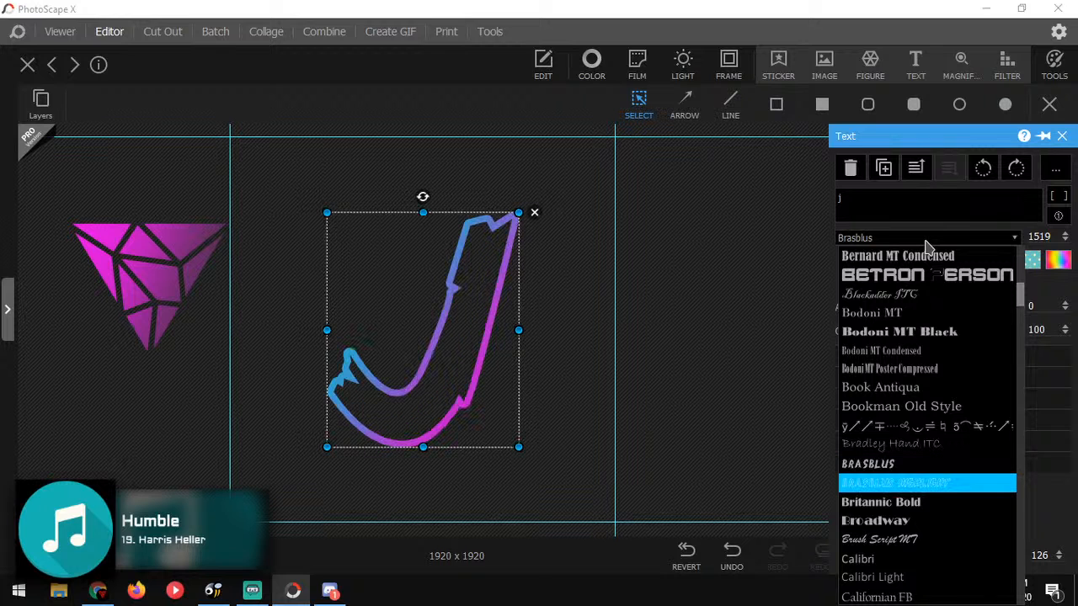
key(Down)
key(Down)
key(Down)
key(Down)
key(Down)
key(Down)
key(Down)
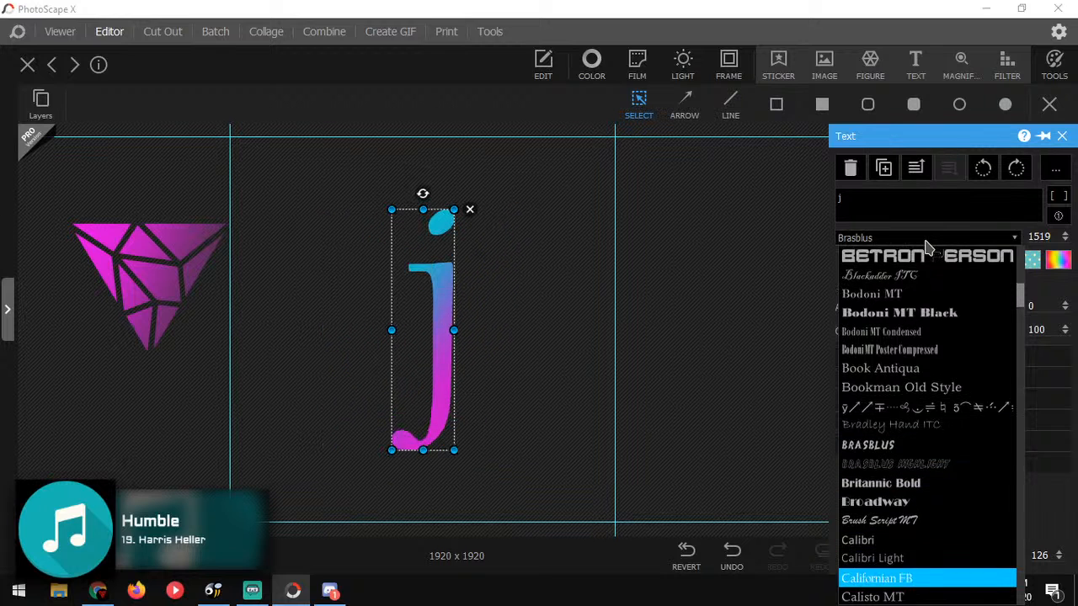
key(Down)
key(Down)
key(Down)
key(Down)
key(Down)
key(Down)
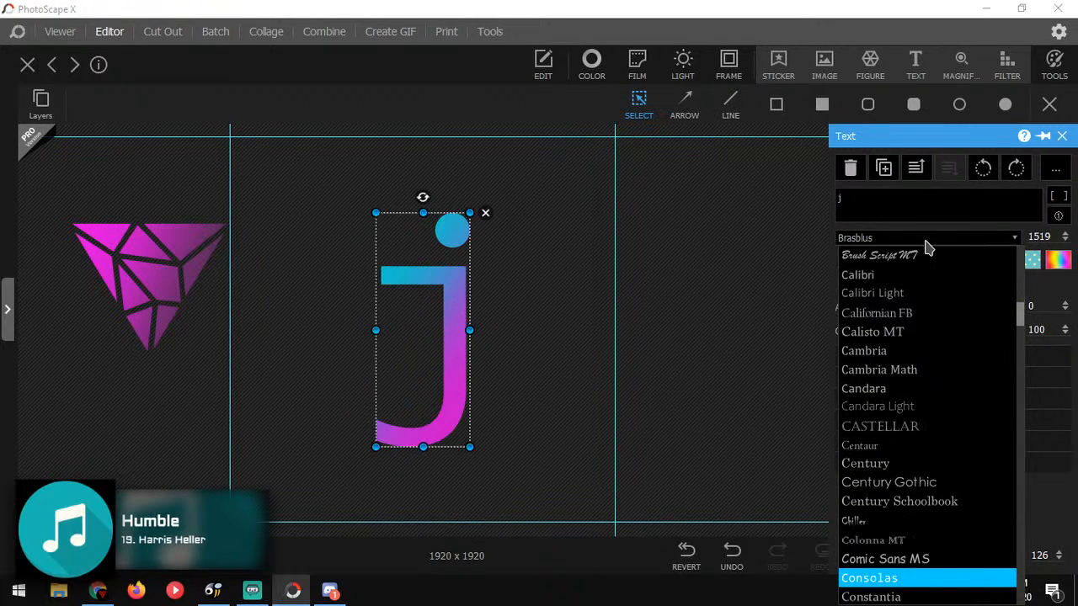
key(Down)
key(Down)
key(Down)
key(Down)
key(Down)
key(Down)
key(Down)
key(Down)
key(Down)
key(Down)
key(Down)
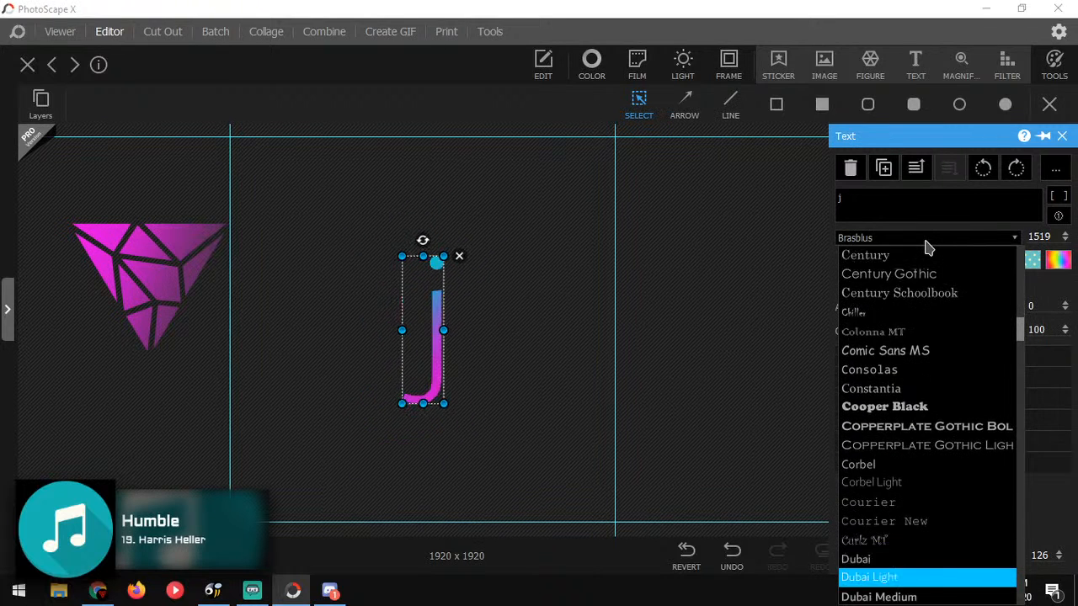
key(Down)
key(Down)
key(Down)
key(Down)
key(Down)
key(Down)
key(Down)
key(Down)
key(Down)
key(Down)
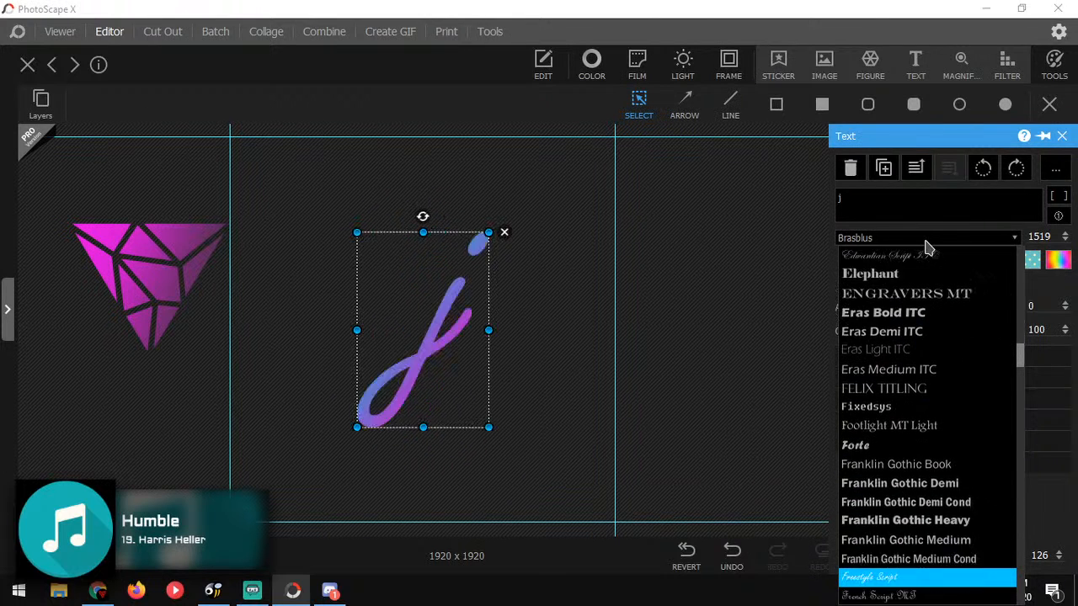
key(Down)
key(Down)
key(Down)
key(Down)
key(Down)
key(Down)
key(Down)
key(Down)
key(Down)
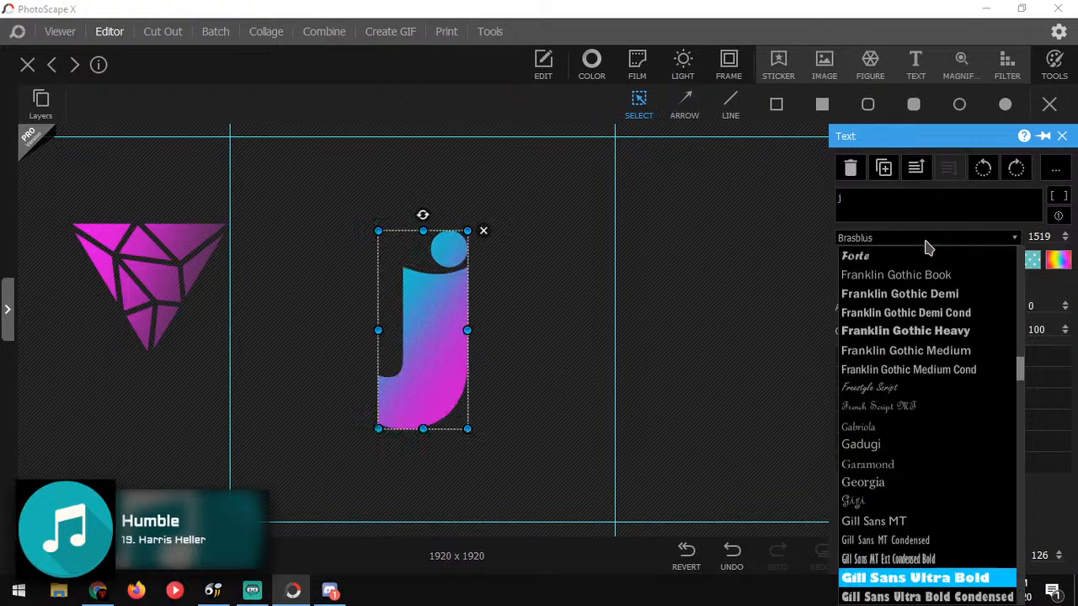
key(Down)
key(Down)
key(Down)
key(Down)
key(Down)
key(Down)
key(Down)
key(Down)
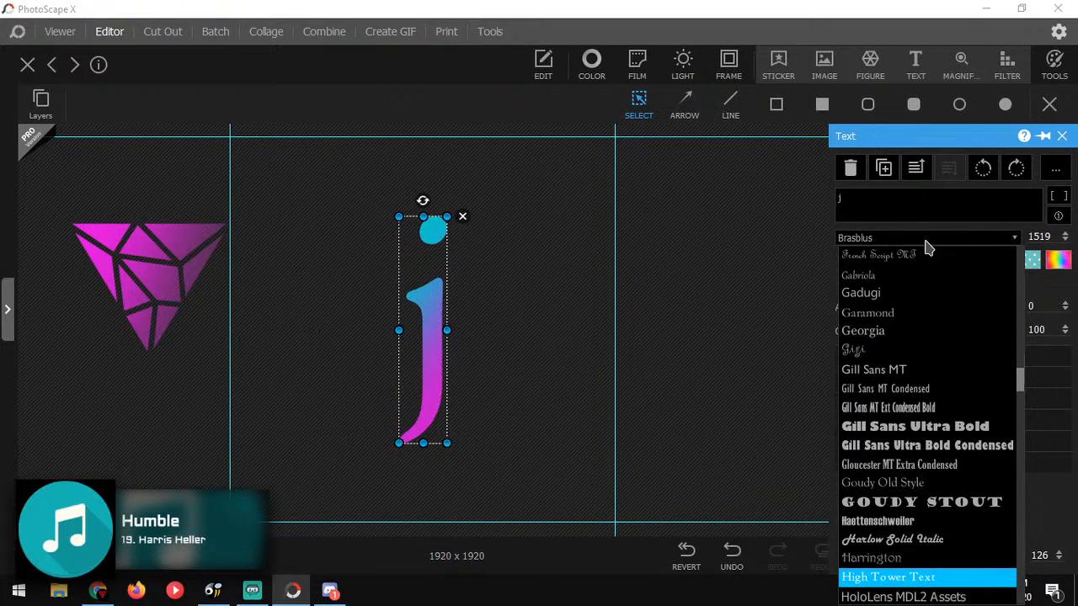
key(Down)
key(Down)
key(Down)
key(Down)
key(Down)
key(Down)
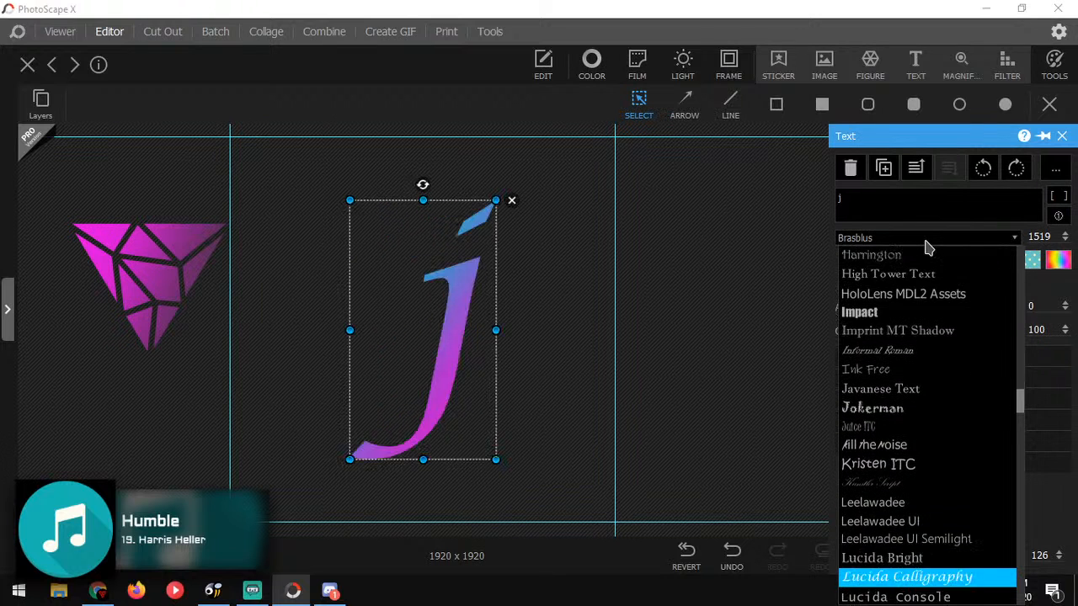
key(Down)
key(Down)
key(Down)
key(Down)
key(Down)
key(Down)
key(Down)
key(Down)
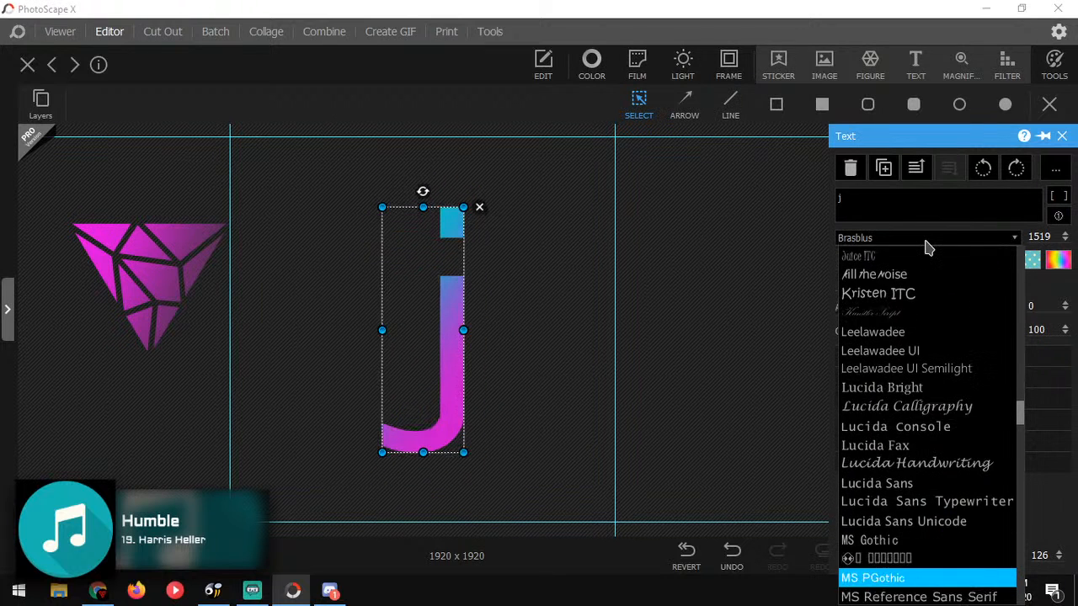
key(Down)
key(Down)
key(Down)
key(Down)
key(Down)
key(Down)
key(Down)
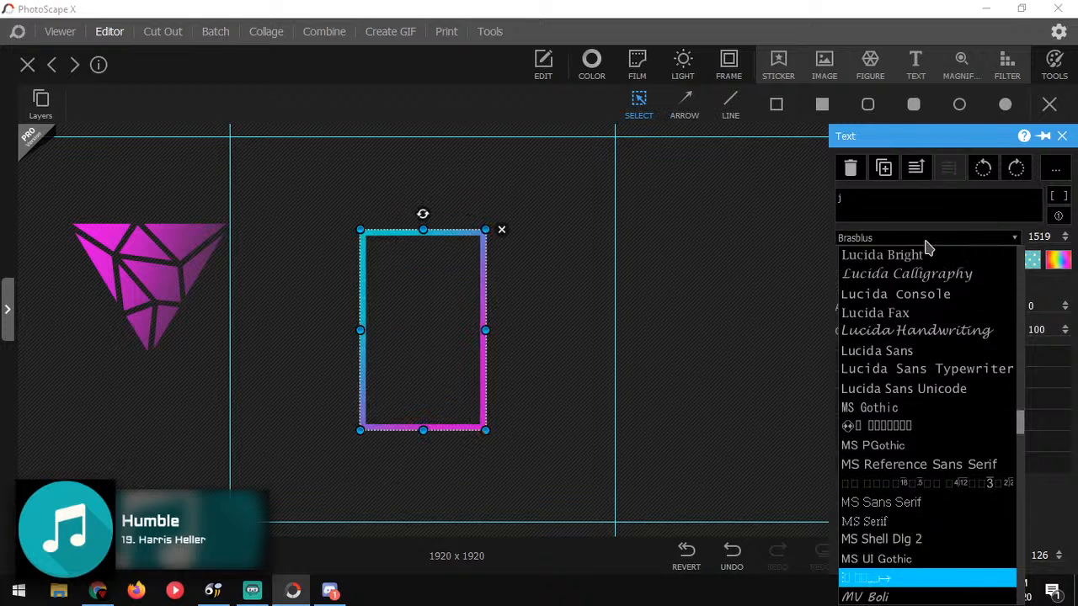
key(Down)
key(Down)
key(Down)
key(Down)
key(Down)
key(Down)
key(Down)
key(Down)
key(Down)
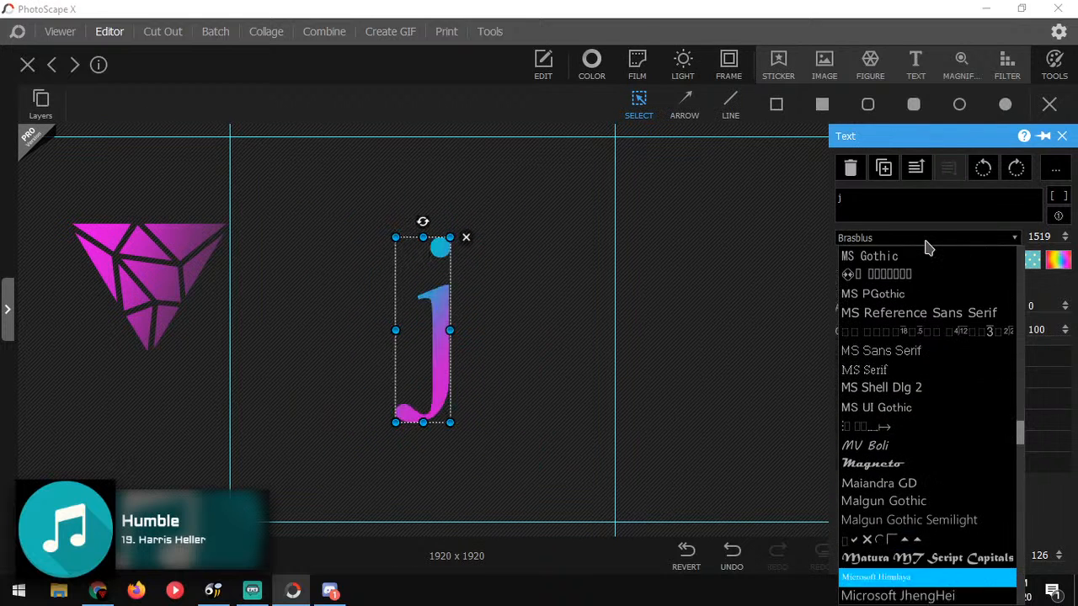
key(Down)
key(Down)
key(Down)
key(Down)
key(Down)
key(Down)
key(Down)
key(Down)
key(Down)
key(Down)
key(Down)
key(Down)
key(Down)
key(Down)
key(Down)
key(Down)
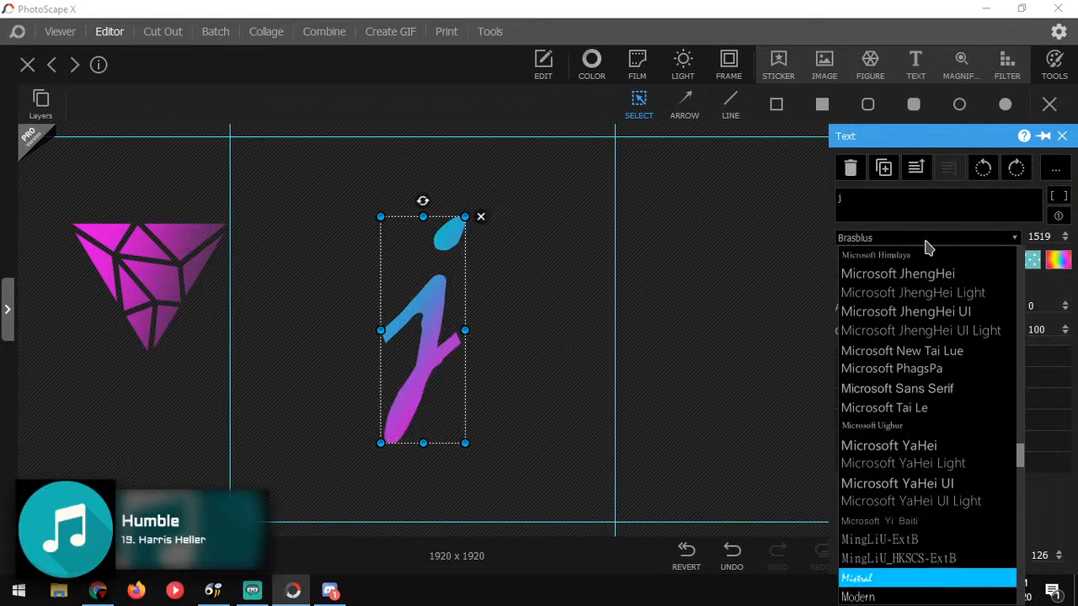
key(Down)
key(Down)
key(Up)
key(Up)
key(Up)
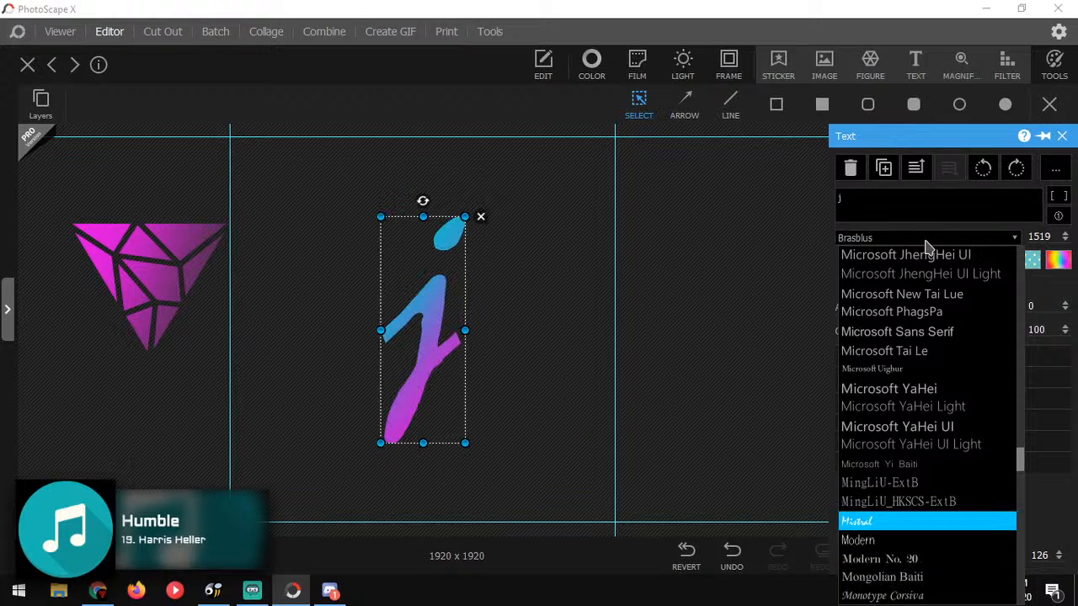
key(Down)
key(Down)
key(Down)
key(Down)
key(Down)
key(Up)
key(Up)
key(Up)
key(Up)
key(Up)
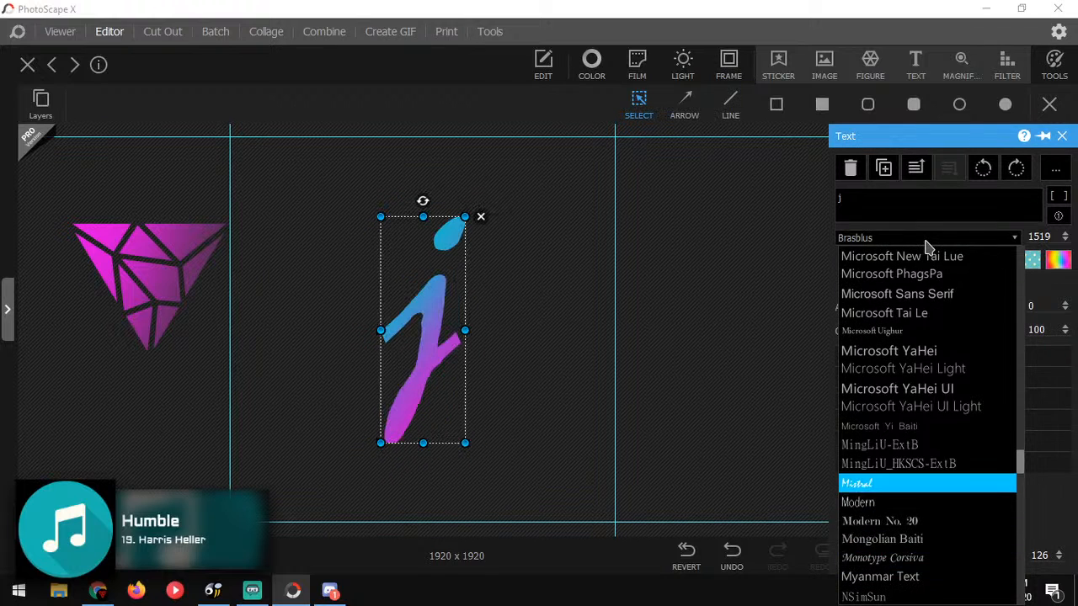
key(Return)
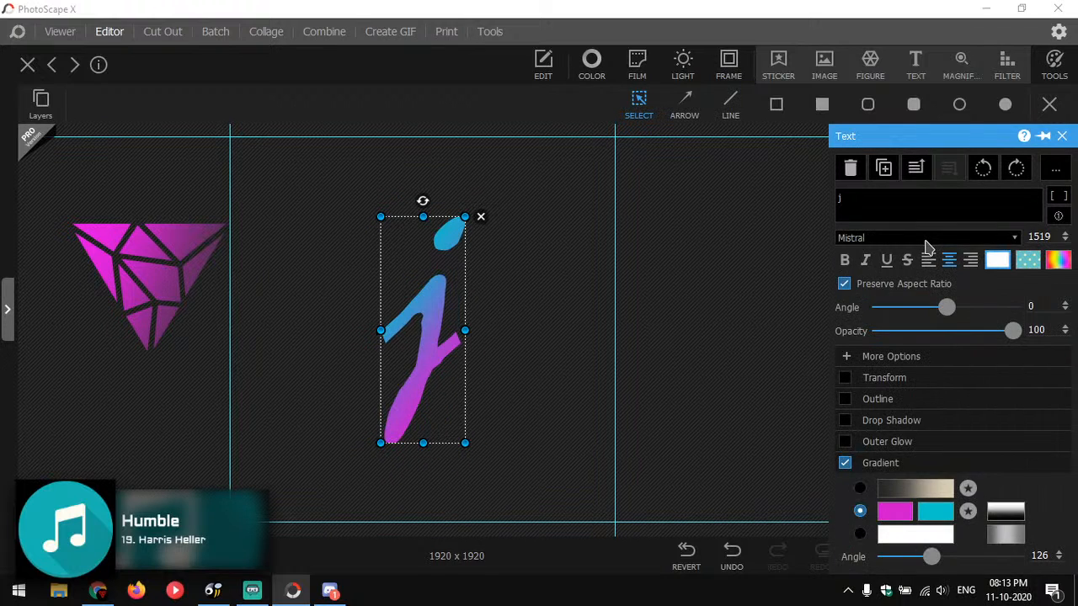
Replace the lowercase "j" in the text object with a capital "J".
click(859, 199)
key(BackSpace)
text(J)
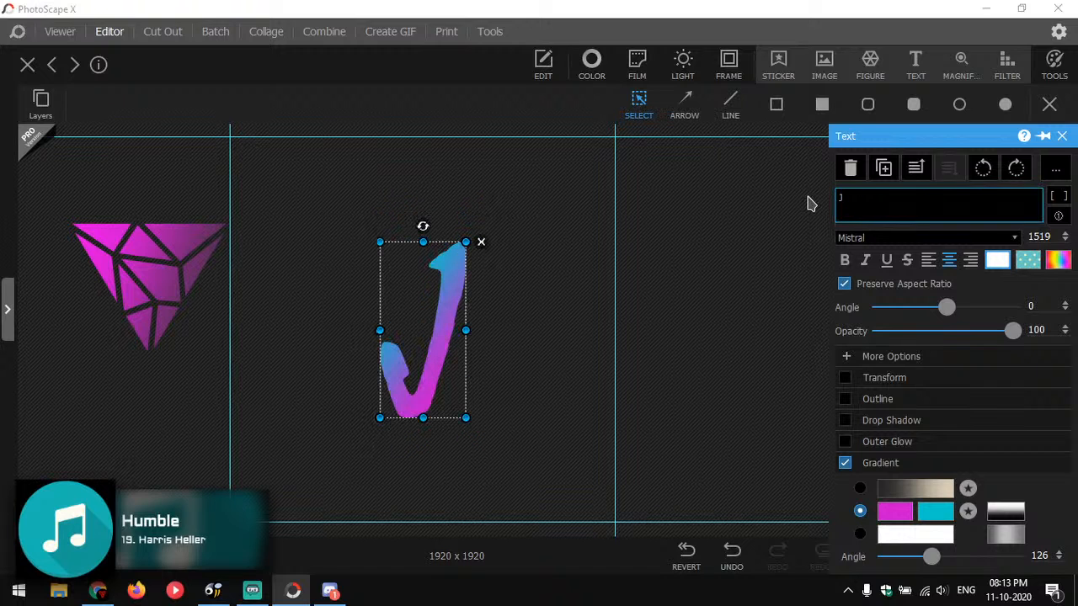
Preview the fonts that follow Mistral on the capital "J", through the Yu Gothic fonts at the end of the font list.
click(859, 238)
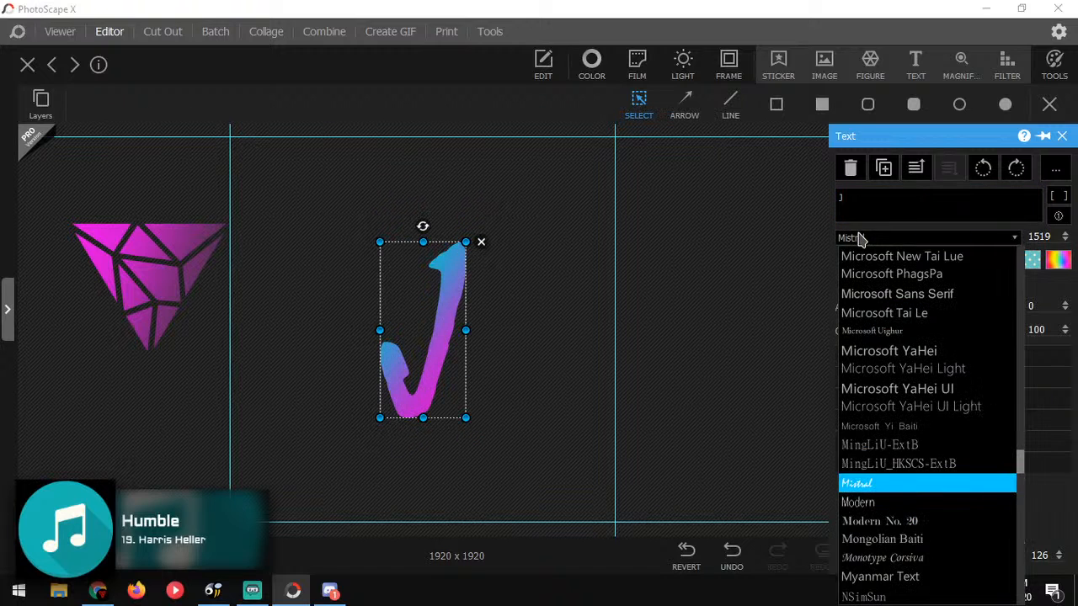
key(Down)
key(Down)
key(Down)
key(Down)
key(Down)
key(Down)
key(Down)
key(Down)
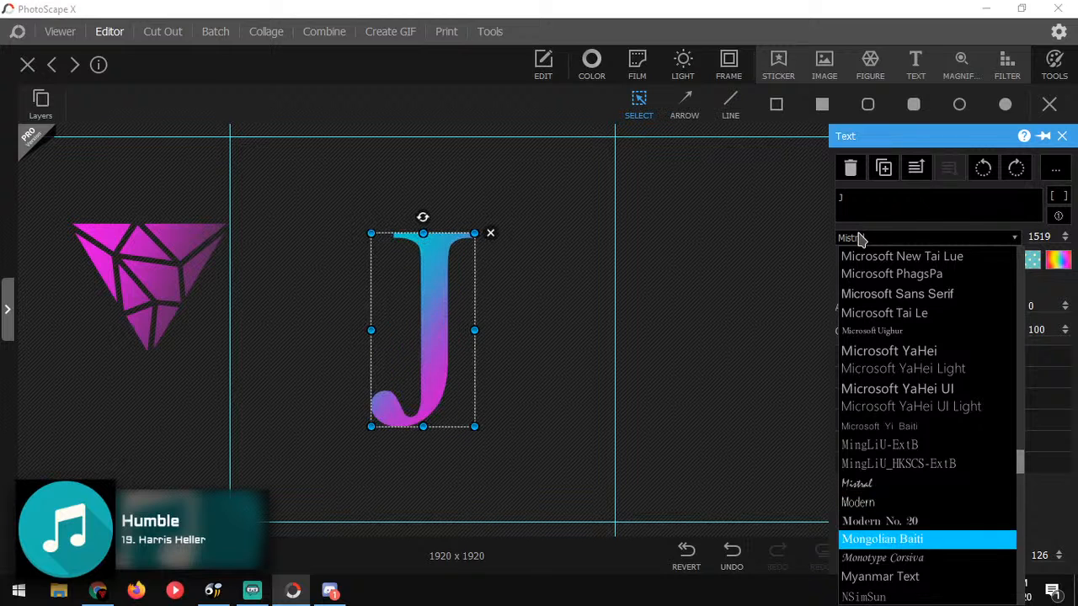
key(Down)
key(Down)
key(Up)
key(Up)
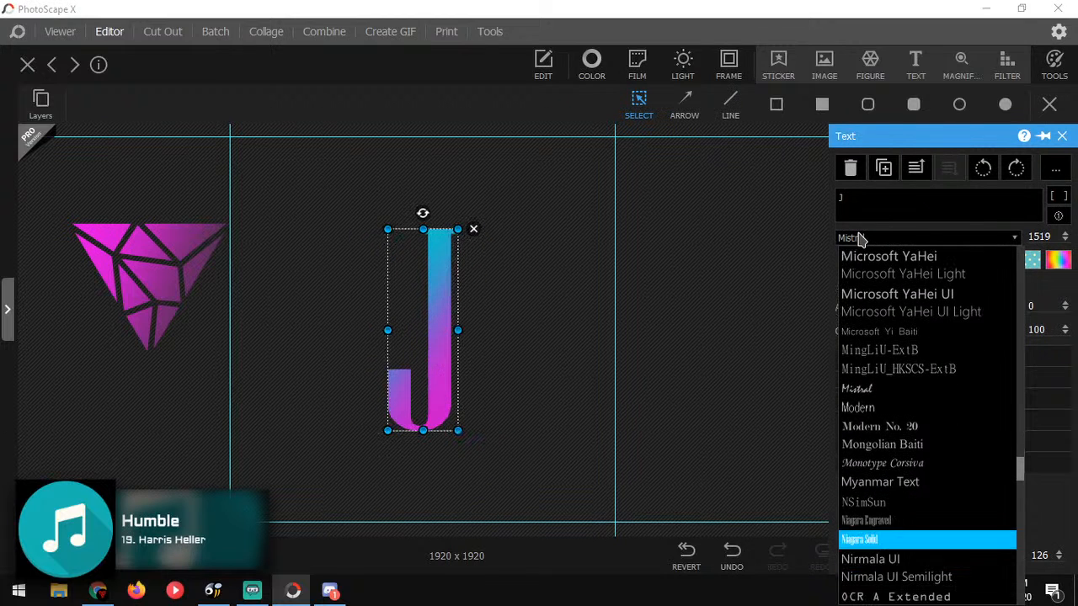
key(Up)
key(Down)
key(Down)
key(Down)
key(Down)
key(Down)
key(Down)
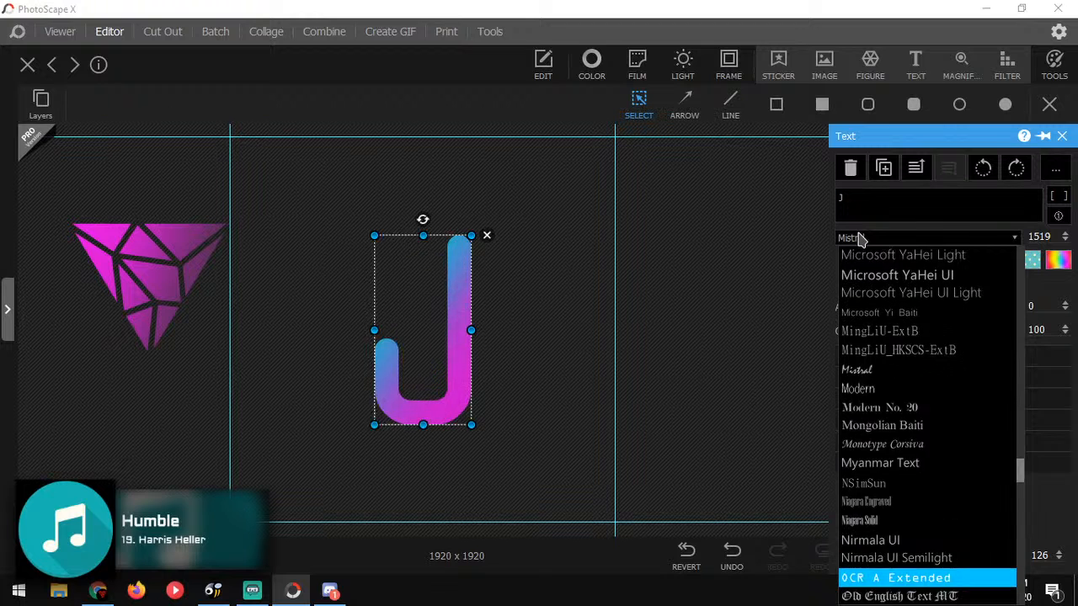
key(Up)
key(Down)
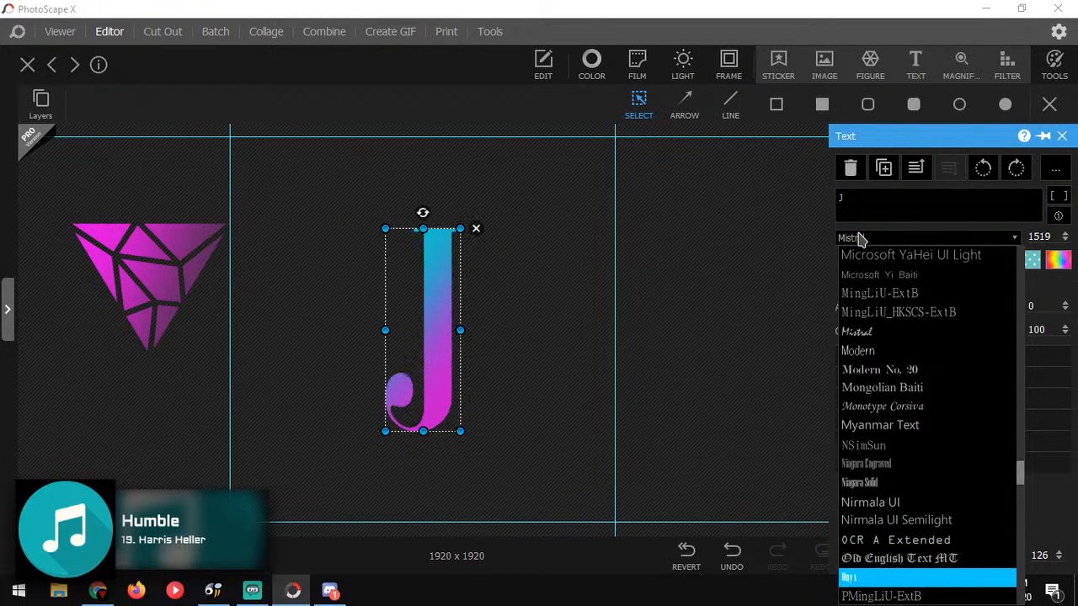
key(Down)
key(Down)
key(Down)
key(Up)
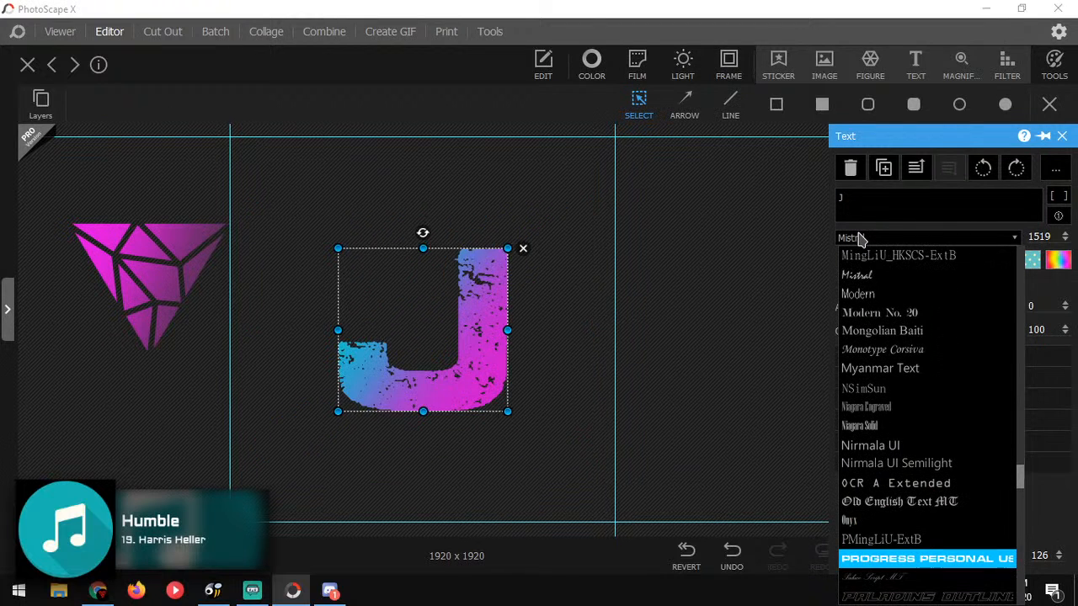
key(Down)
key(Down)
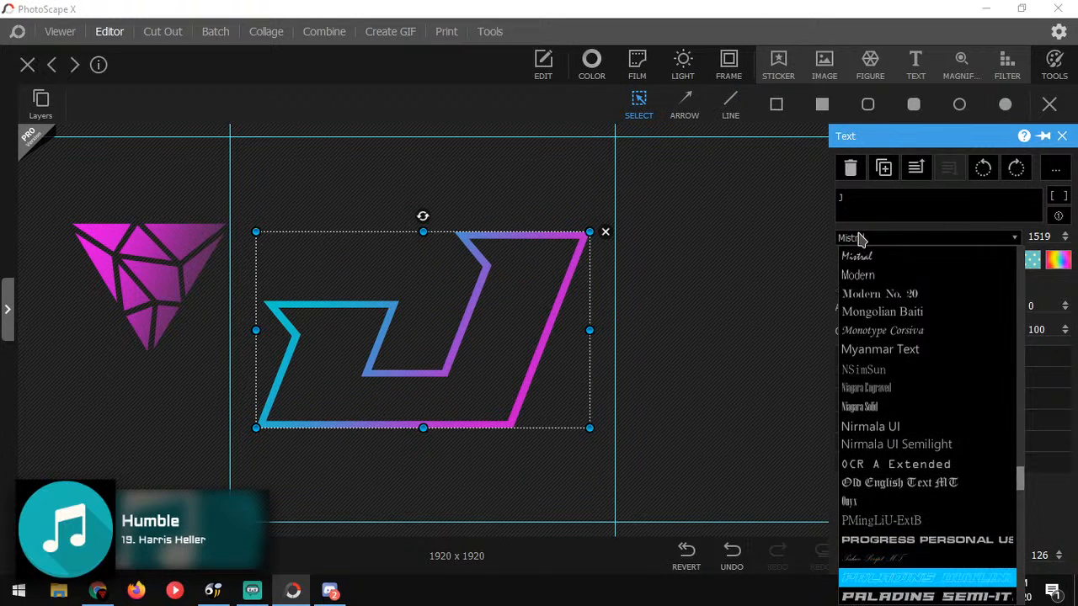
key(Down)
key(Down)
key(Down)
key(Down)
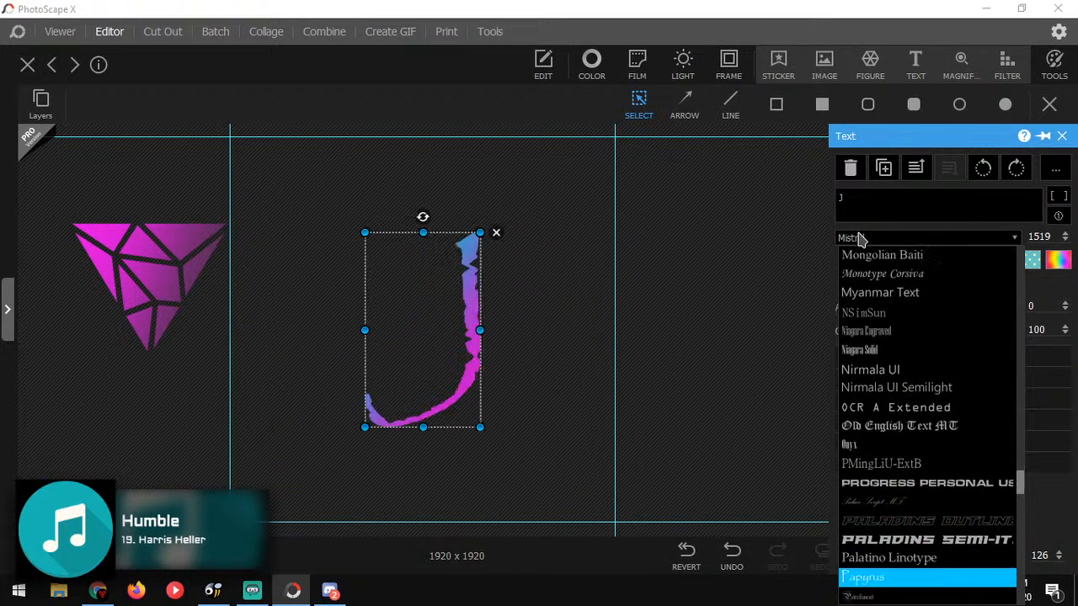
key(Down)
key(Down)
key(Down)
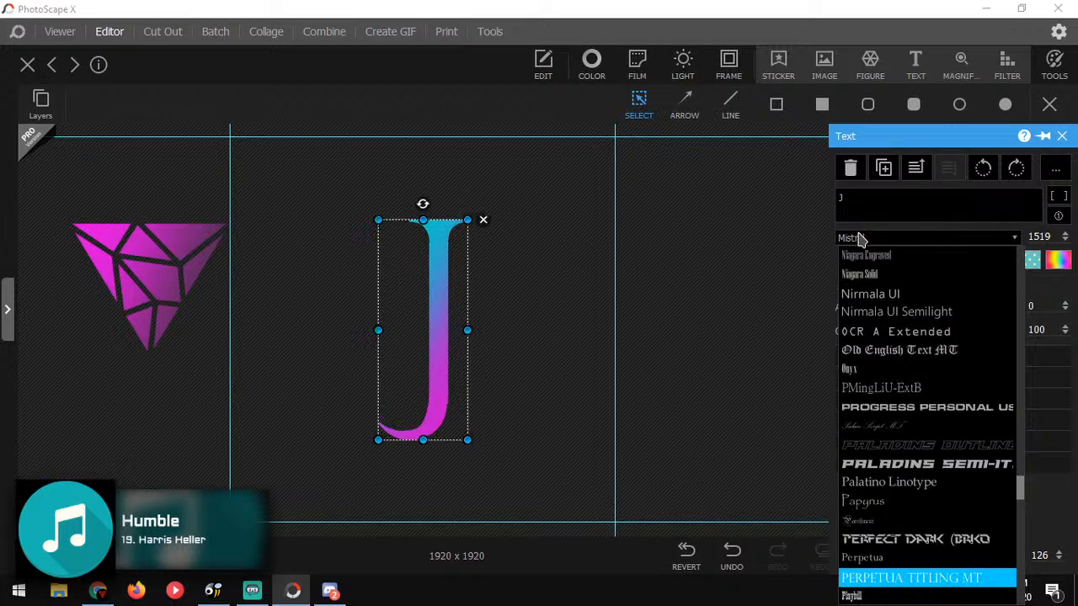
key(Up)
key(Up)
key(Down)
key(Down)
key(Down)
key(Down)
key(Down)
key(Down)
key(Down)
key(Down)
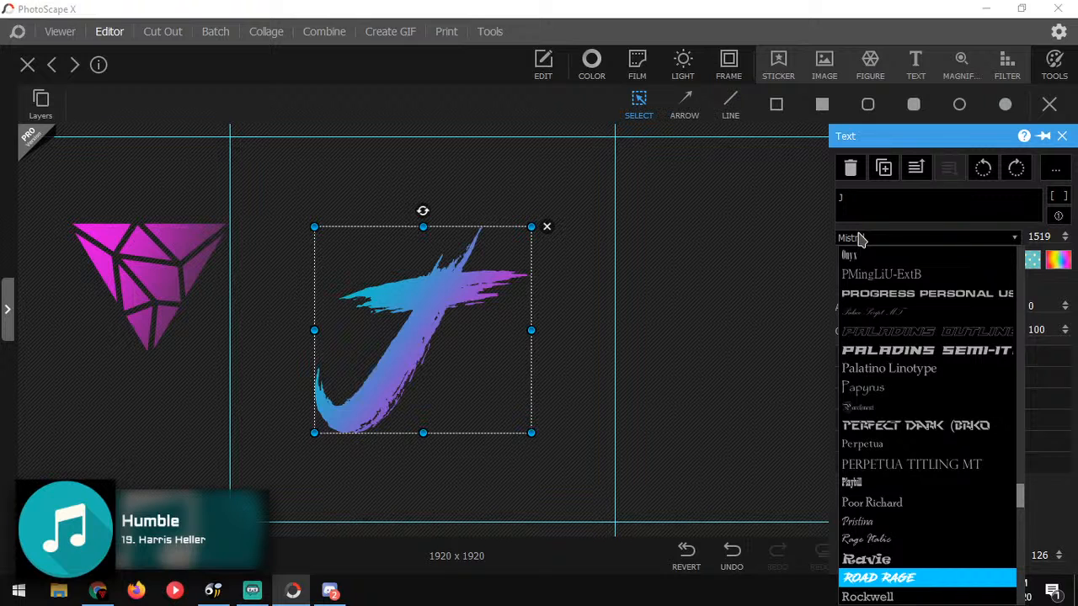
key(Down)
key(Up)
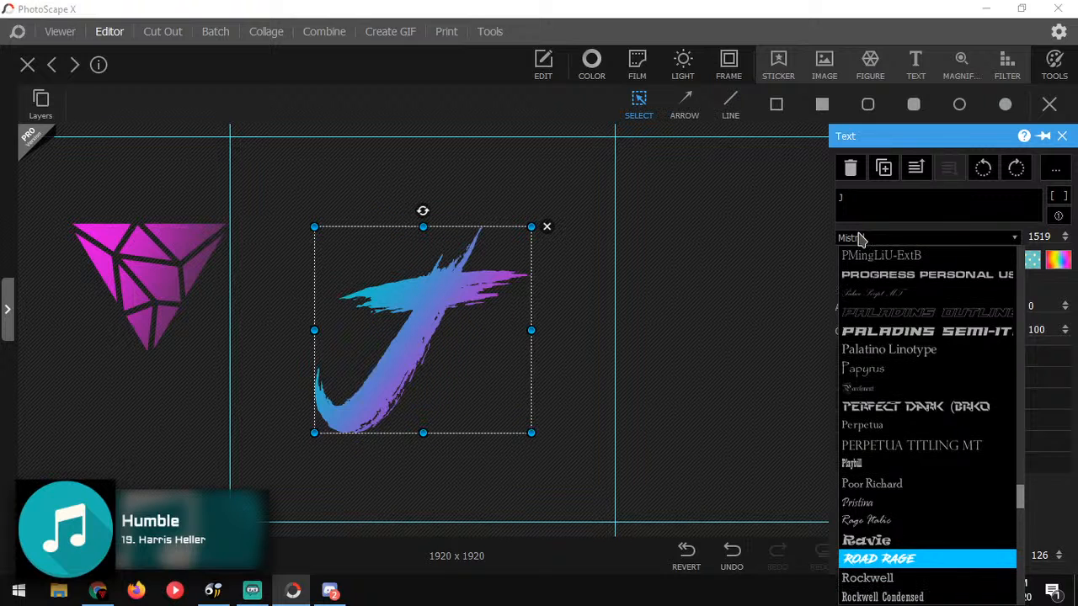
key(Down)
key(Down)
key(Down)
key(Down)
key(Down)
key(Down)
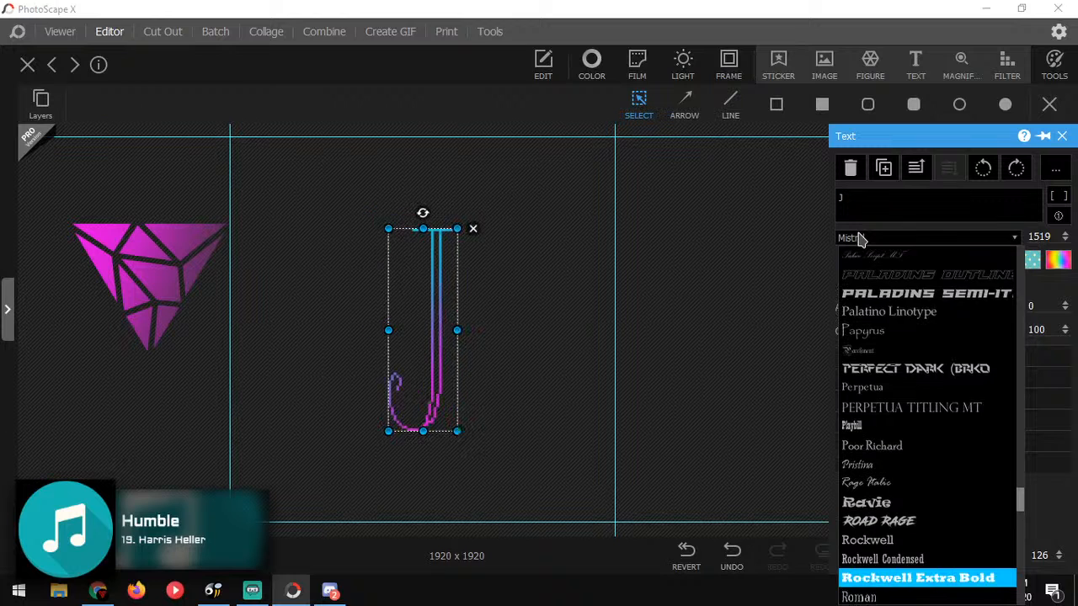
key(Up)
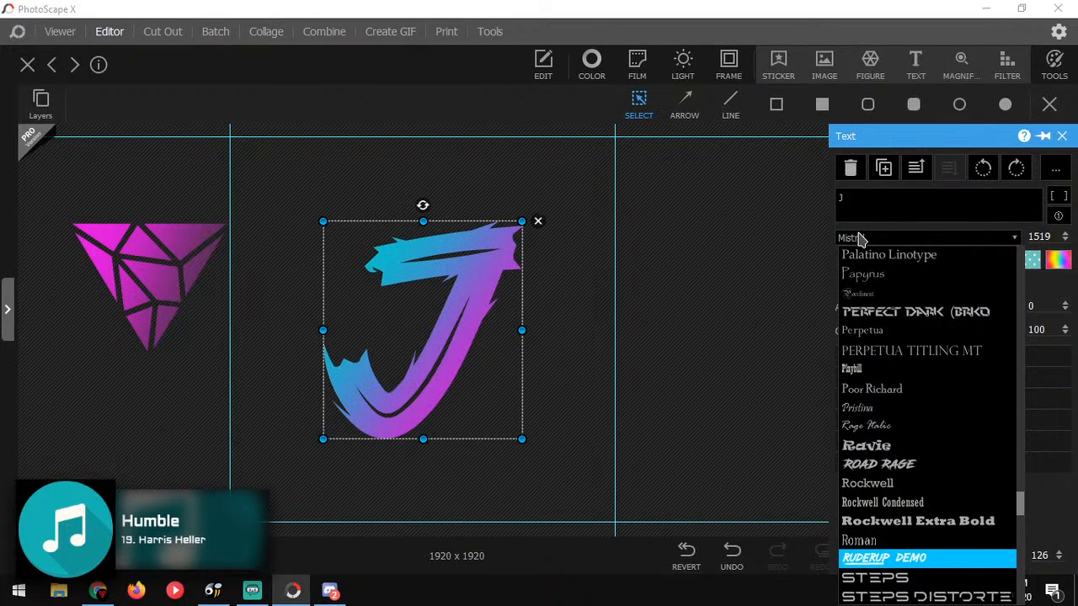
key(Down)
key(Down)
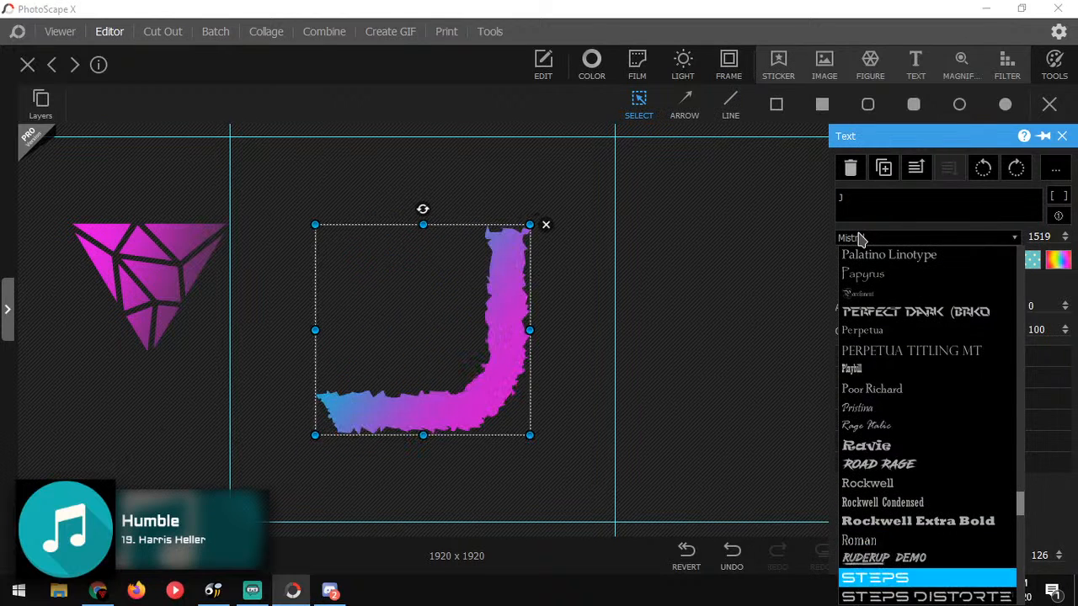
key(Up)
key(Down)
key(Down)
key(Down)
key(Down)
key(Down)
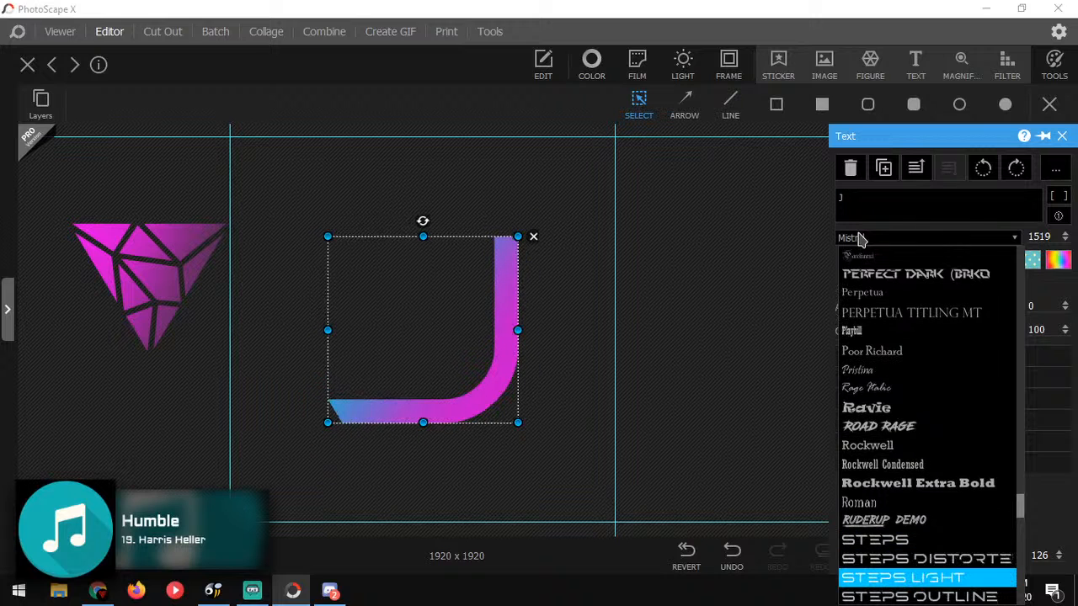
key(Down)
key(Down)
key(Down)
key(Down)
key(Down)
key(Down)
key(Down)
key(Down)
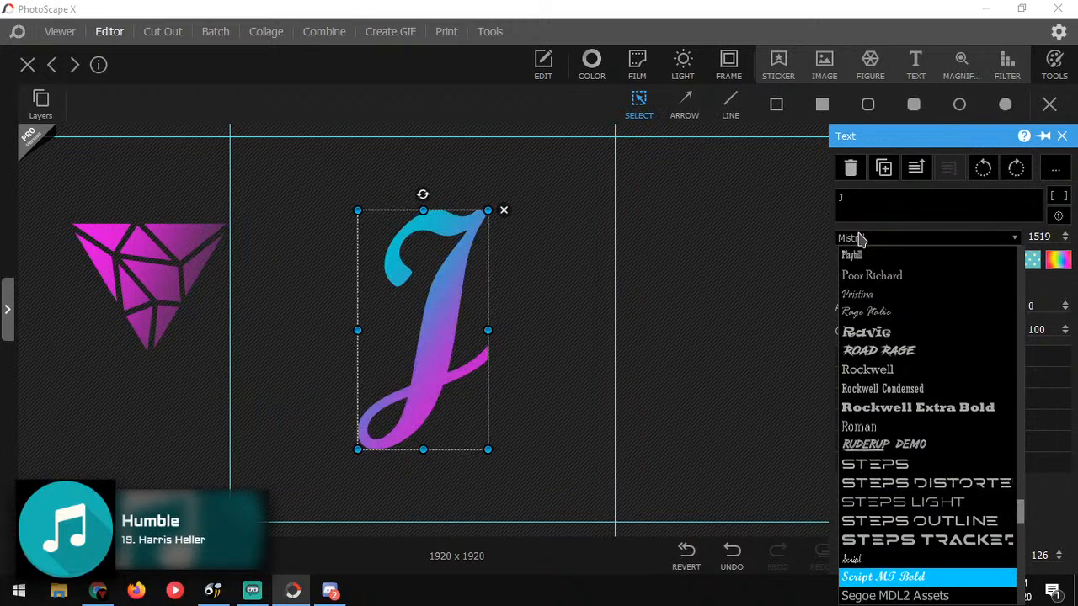
key(Down)
key(Down)
key(Down)
key(Down)
key(Down)
key(Down)
key(Down)
key(Down)
key(Down)
key(Down)
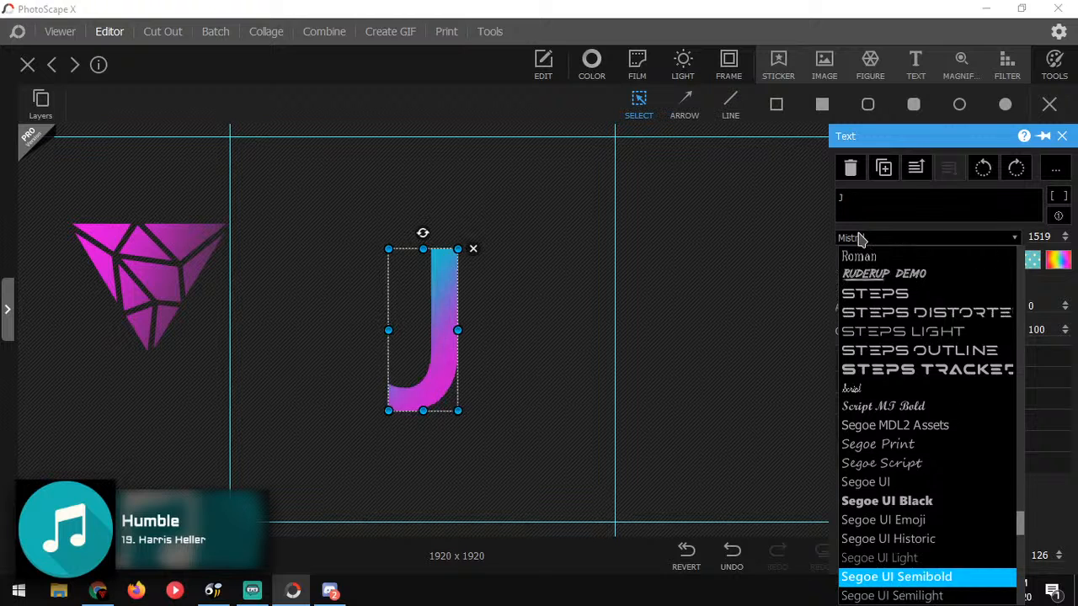
key(Down)
key(Down)
key(Down)
key(Down)
key(Down)
key(Down)
key(Down)
key(Down)
key(Down)
key(Down)
key(Down)
key(Down)
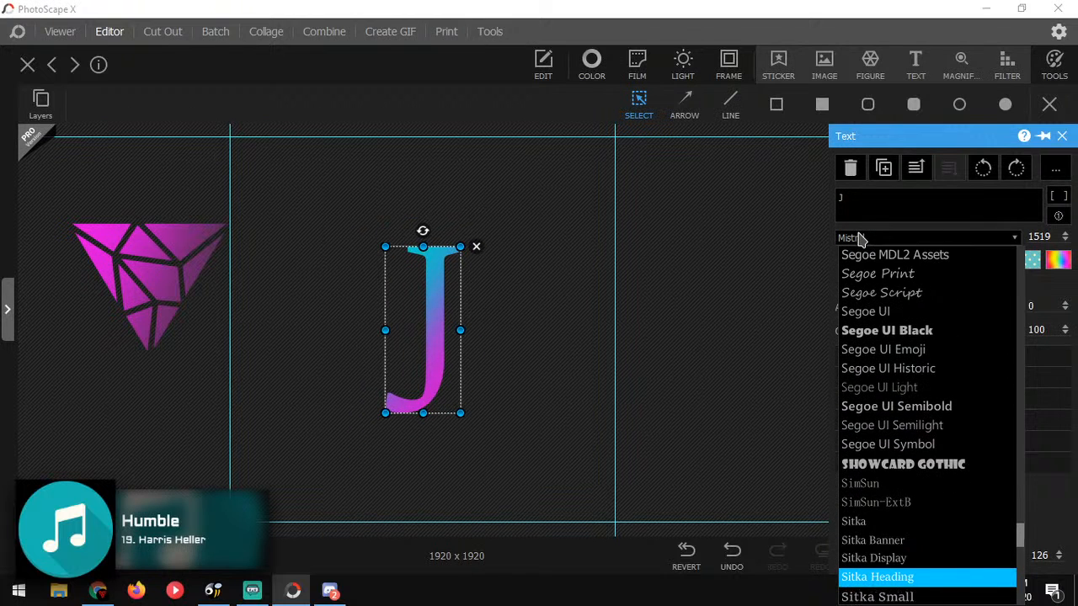
key(Up)
key(Up)
key(Up)
key(Up)
key(Up)
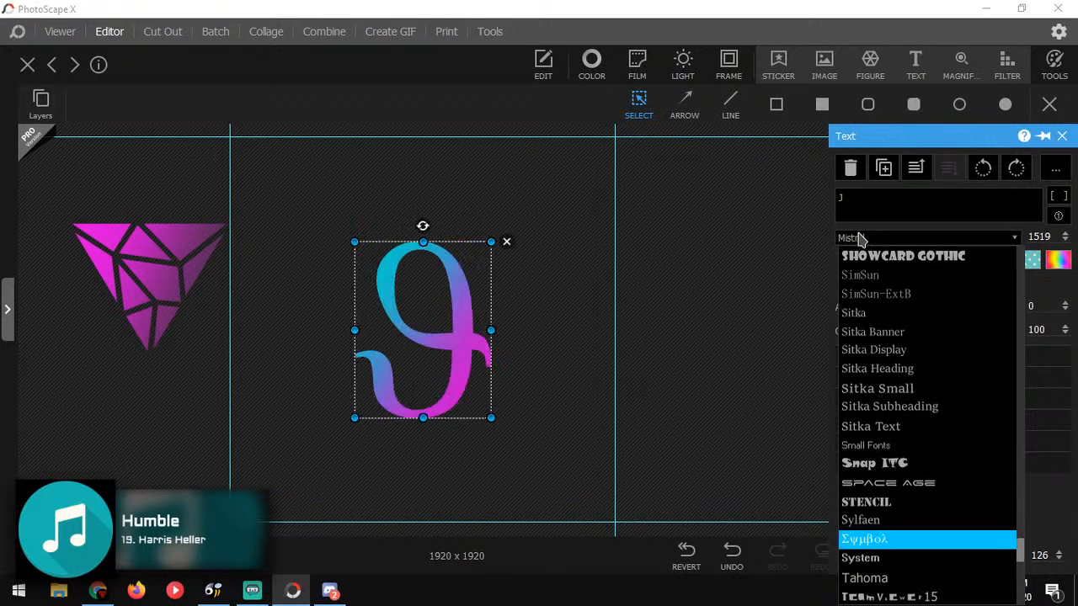
key(Down)
key(Down)
key(Down)
key(Down)
key(Down)
key(Down)
key(Down)
key(Down)
key(Down)
key(Down)
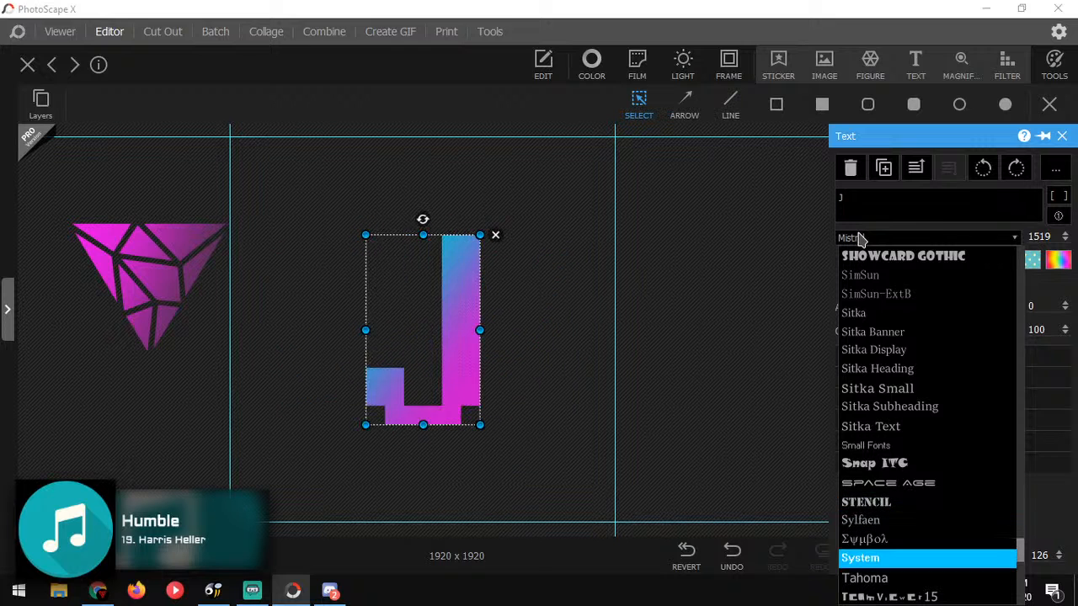
key(Up)
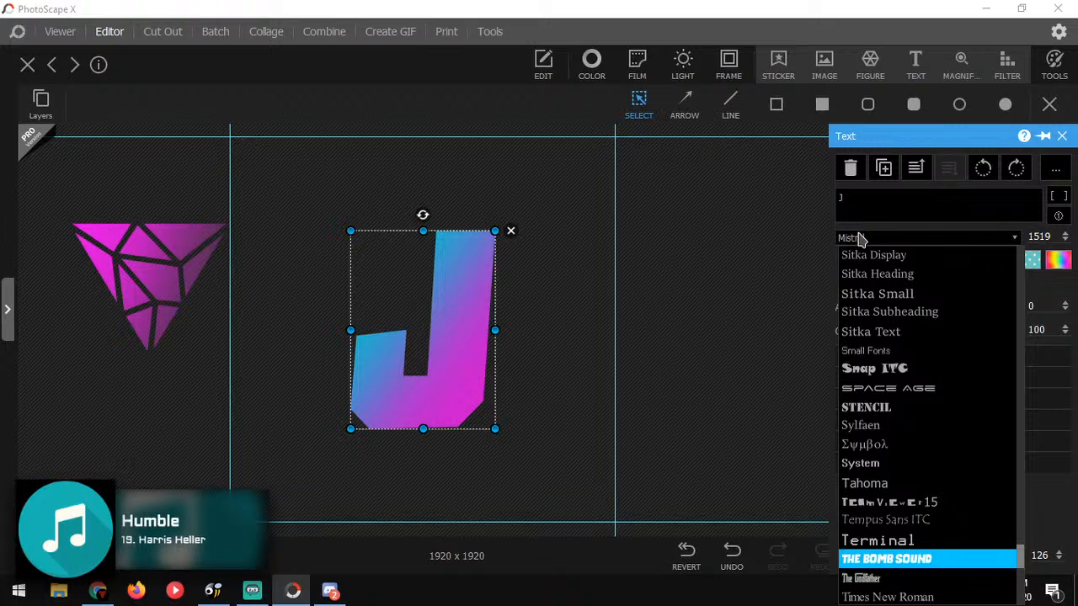
key(Down)
key(Down)
key(Down)
key(Down)
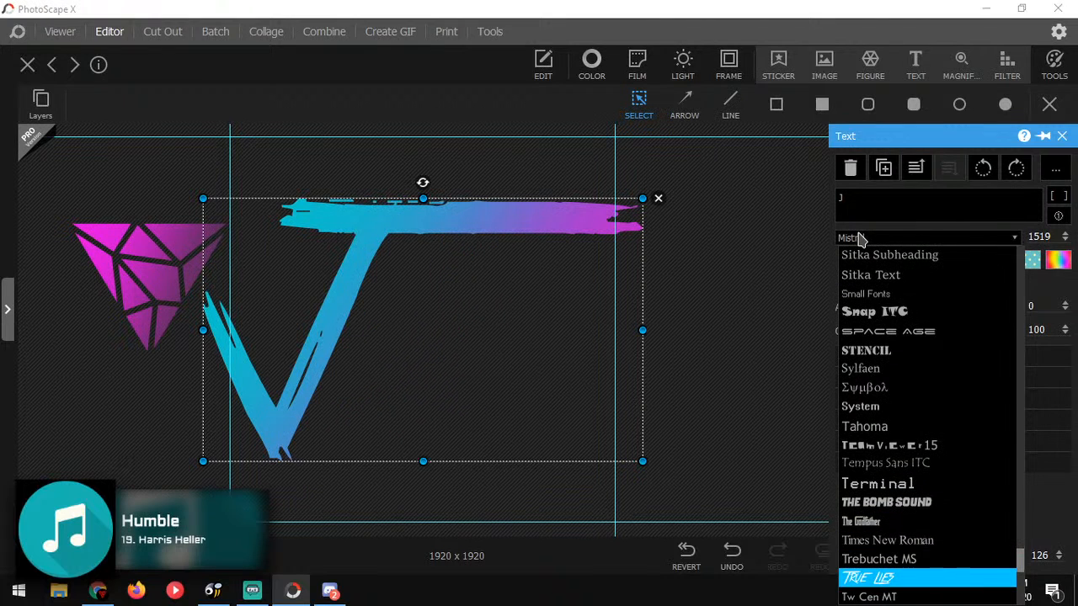
key(Down)
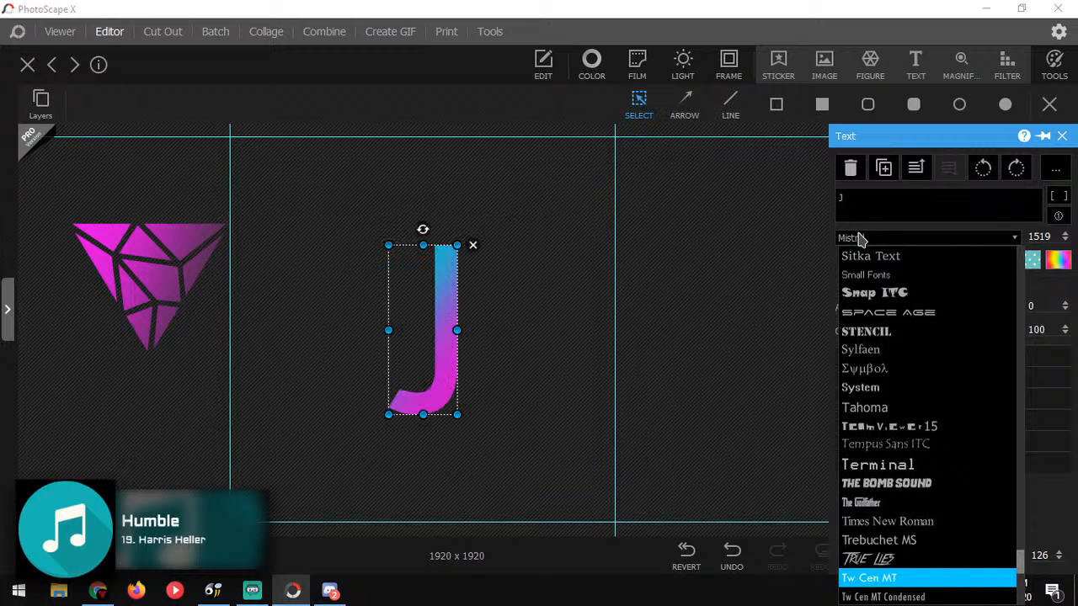
key(Down)
key(Down)
key(Down)
key(Down)
key(Down)
key(Down)
key(Down)
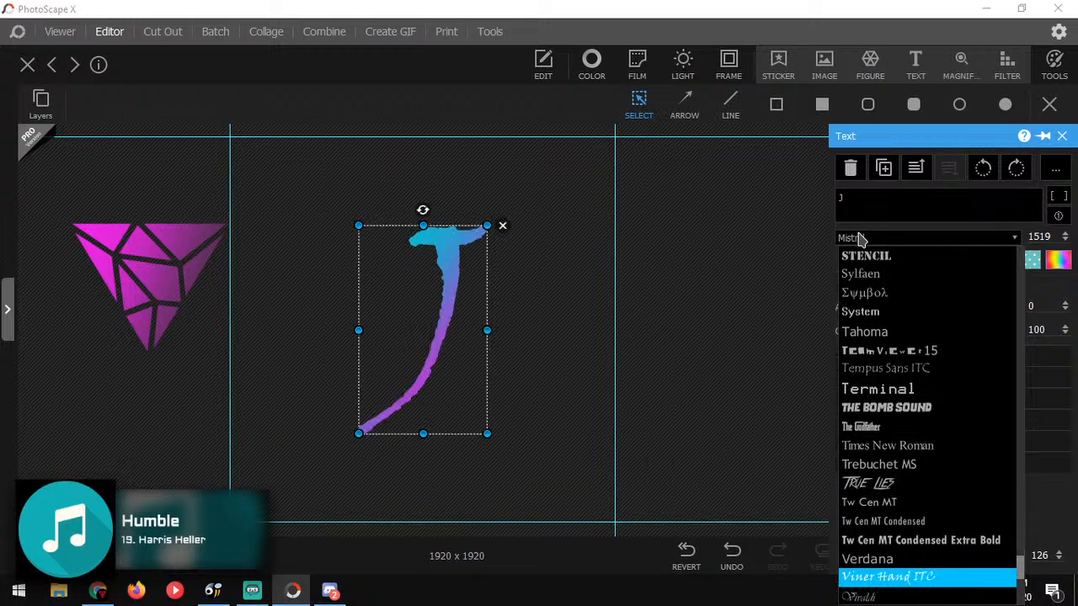
key(Down)
key(Down)
key(Down)
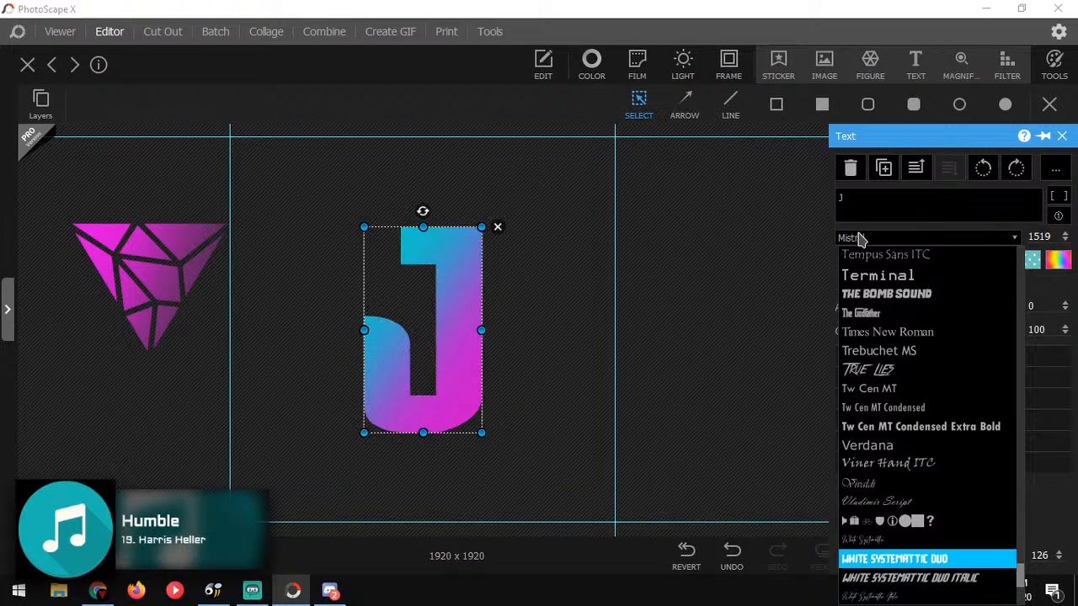
key(Down)
key(Down)
key(Down)
key(Down)
key(Down)
key(Down)
key(Down)
key(Down)
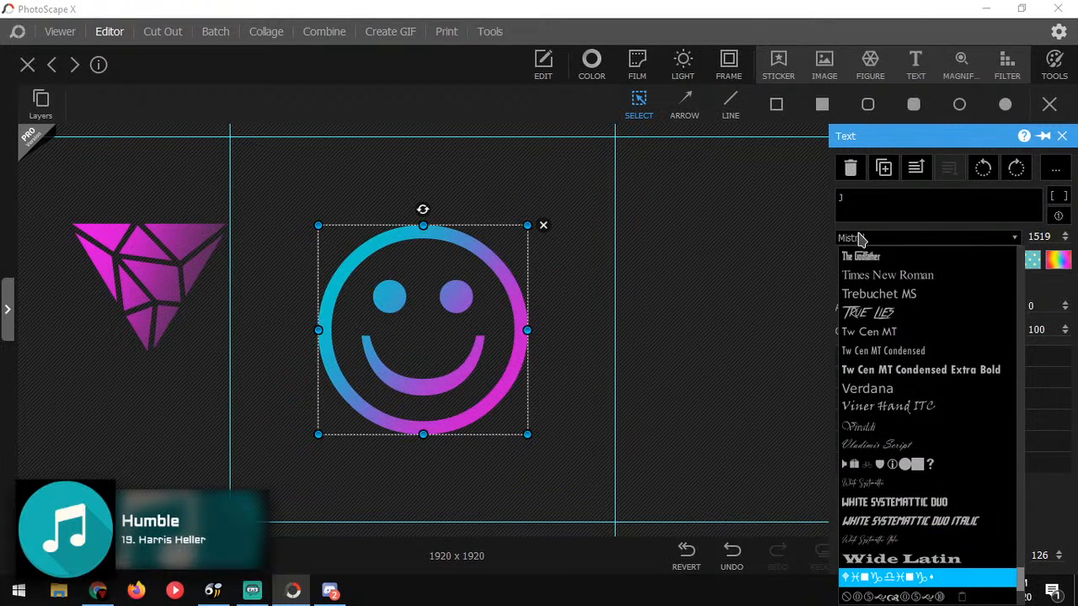
key(Down)
key(Down)
key(Down)
key(Down)
key(Down)
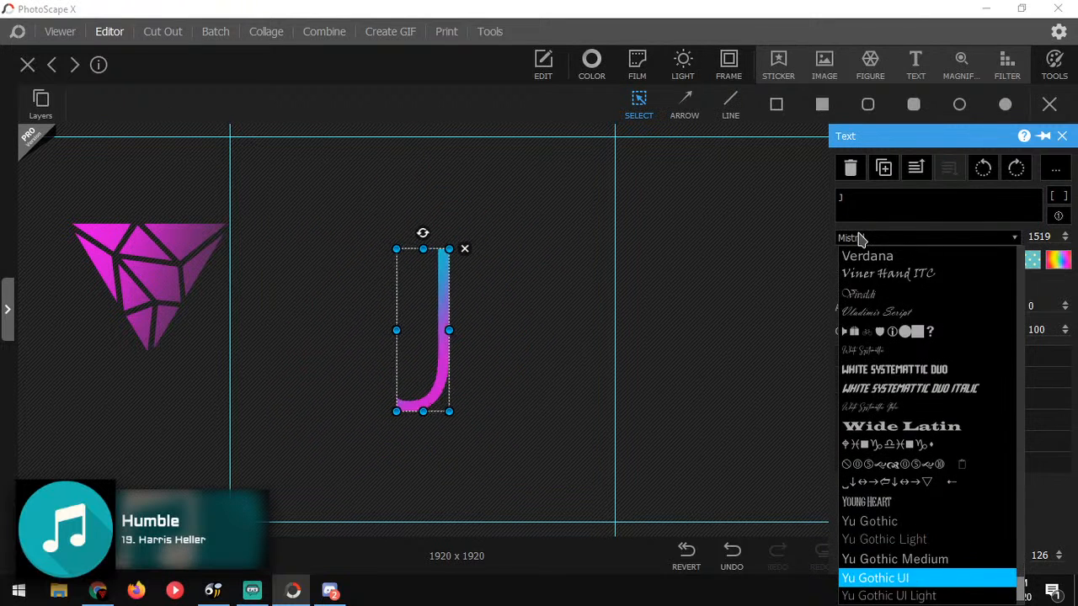
Preview the fonts backward from Yu Gothic UI on the capital "J", up to Rockwell Extra Bold.
key(Up)
key(Up)
key(Up)
key(Up)
key(Up)
key(Up)
key(Up)
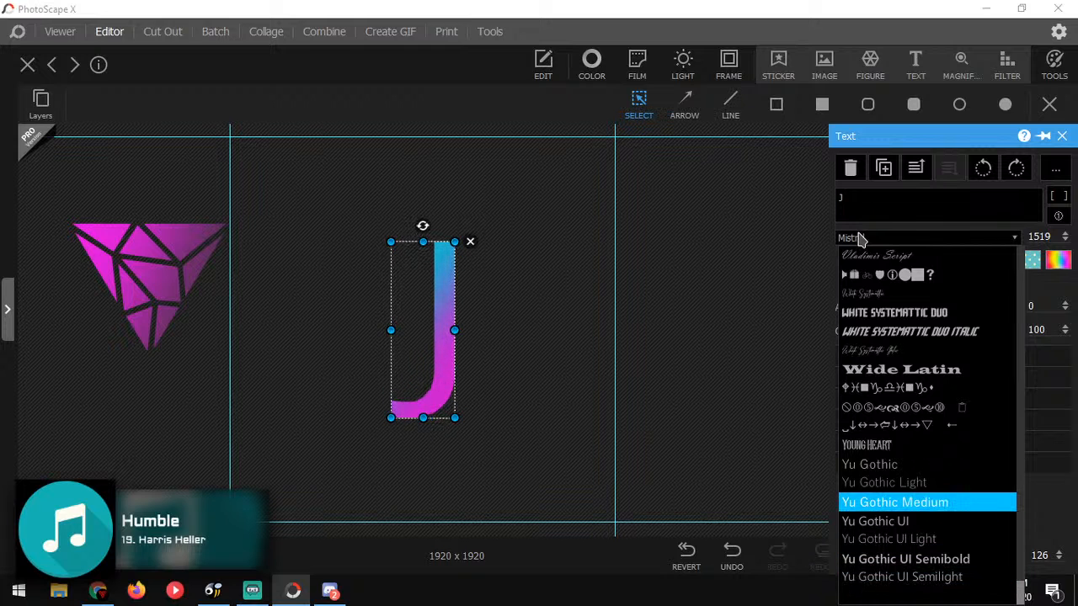
key(Up)
key(Up)
key(Up)
key(Up)
key(Up)
key(Up)
key(Up)
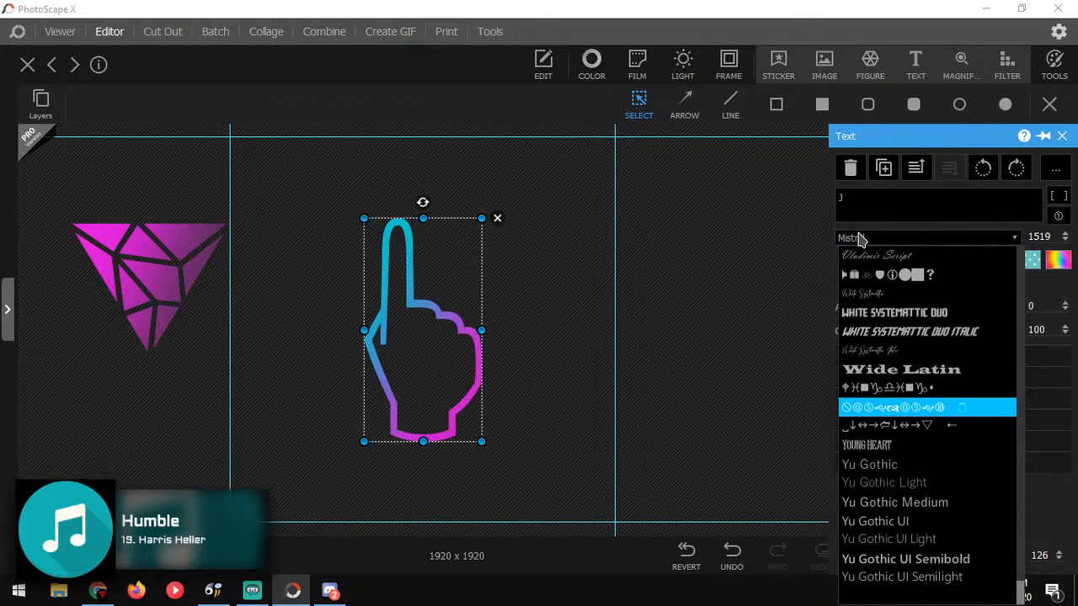
key(Down)
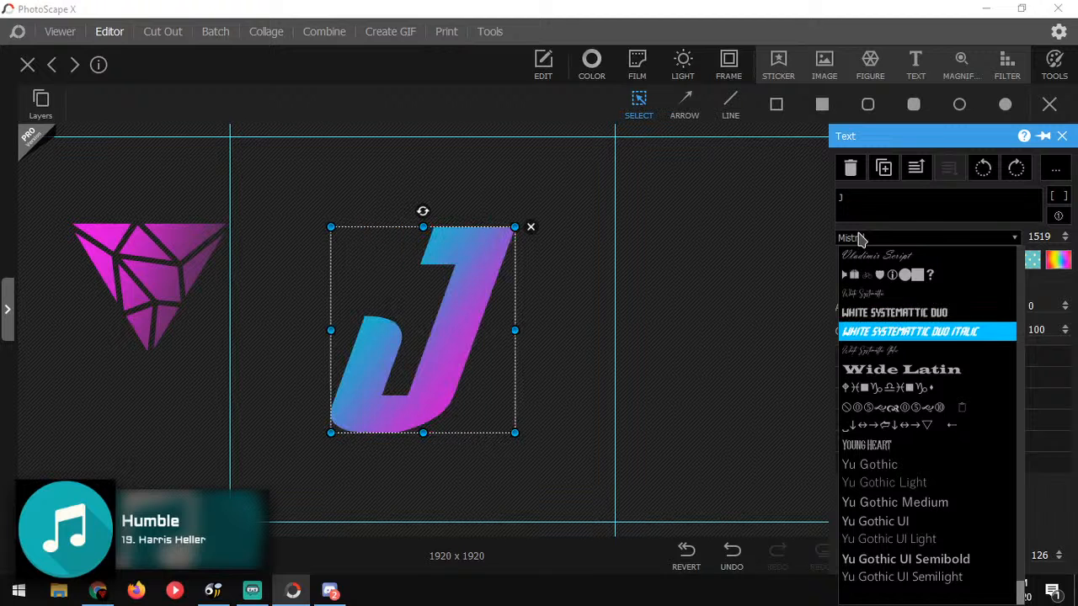
key(Up)
key(Up)
key(Up)
key(Up)
key(Up)
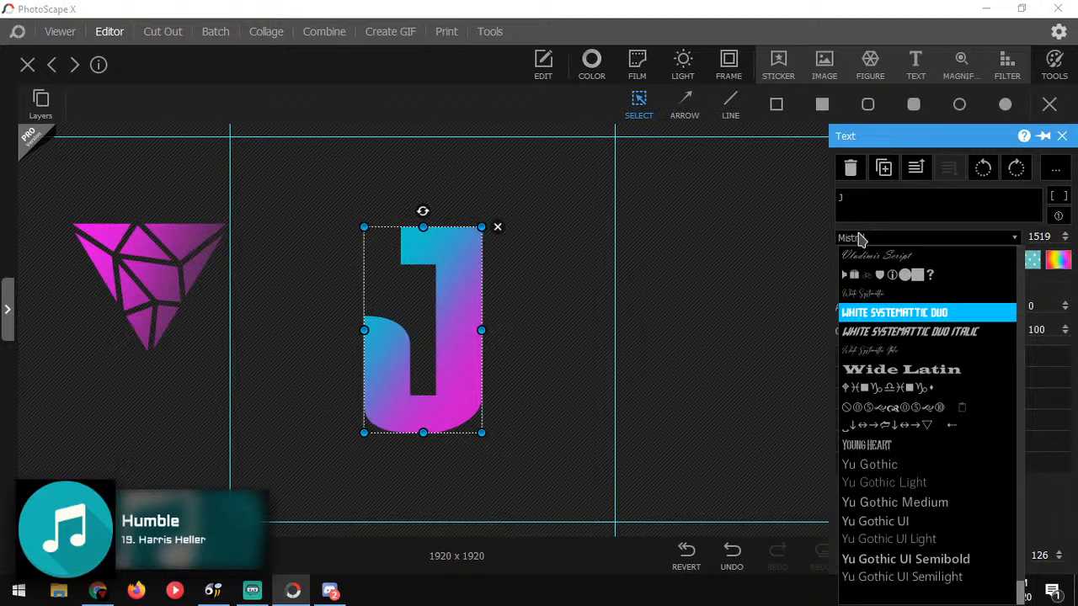
key(Up)
key(Up)
key(Up)
key(Up)
key(Up)
key(Up)
key(Up)
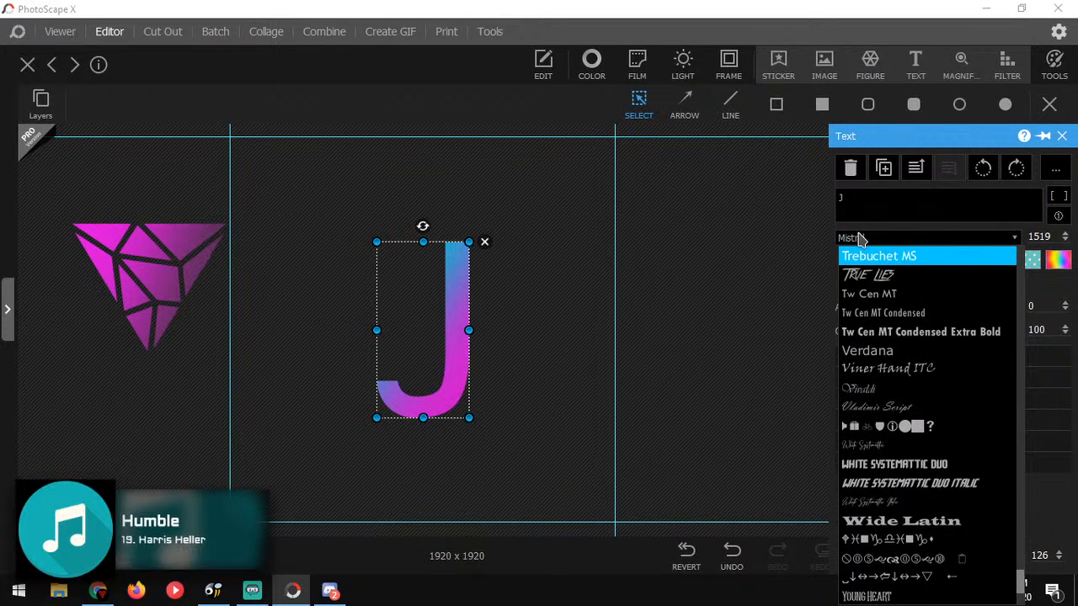
key(Up)
key(Up)
key(Up)
key(Up)
key(Down)
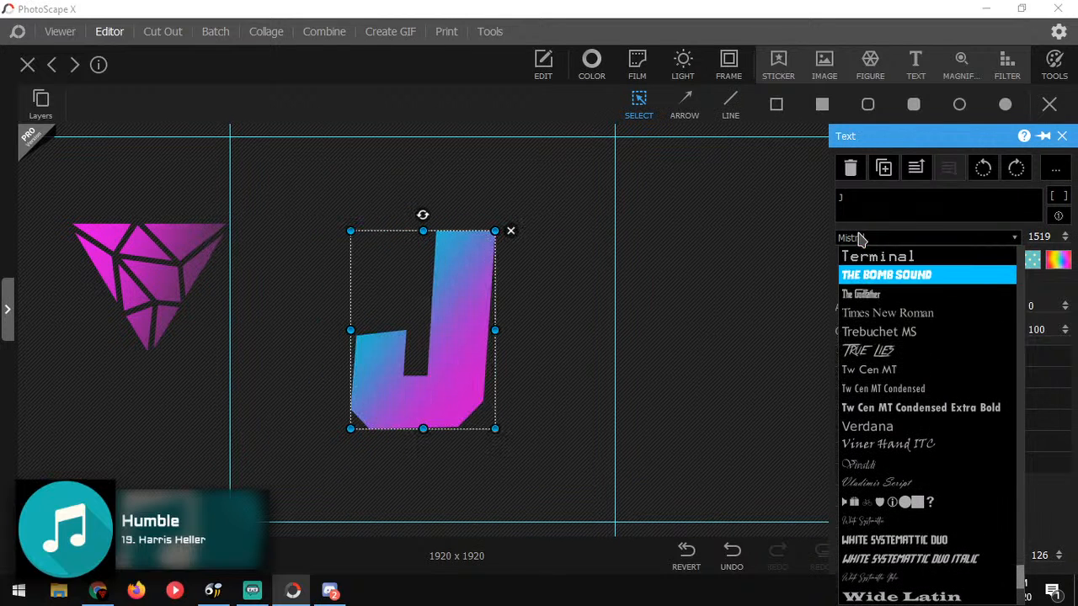
key(Up)
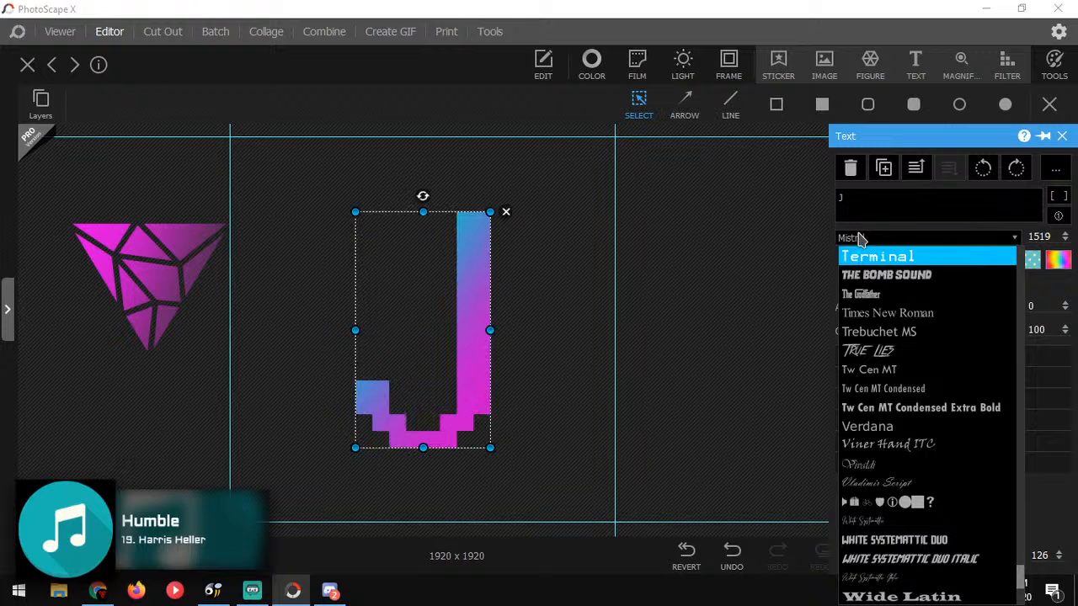
key(Down)
key(Down)
key(Up)
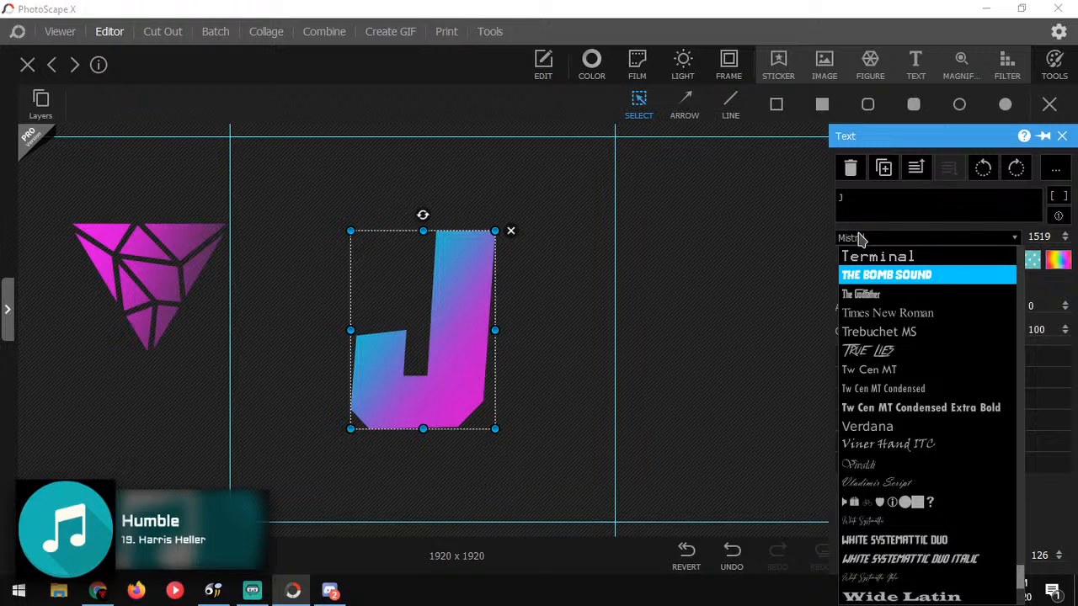
key(Up)
key(Up)
key(Up)
key(Up)
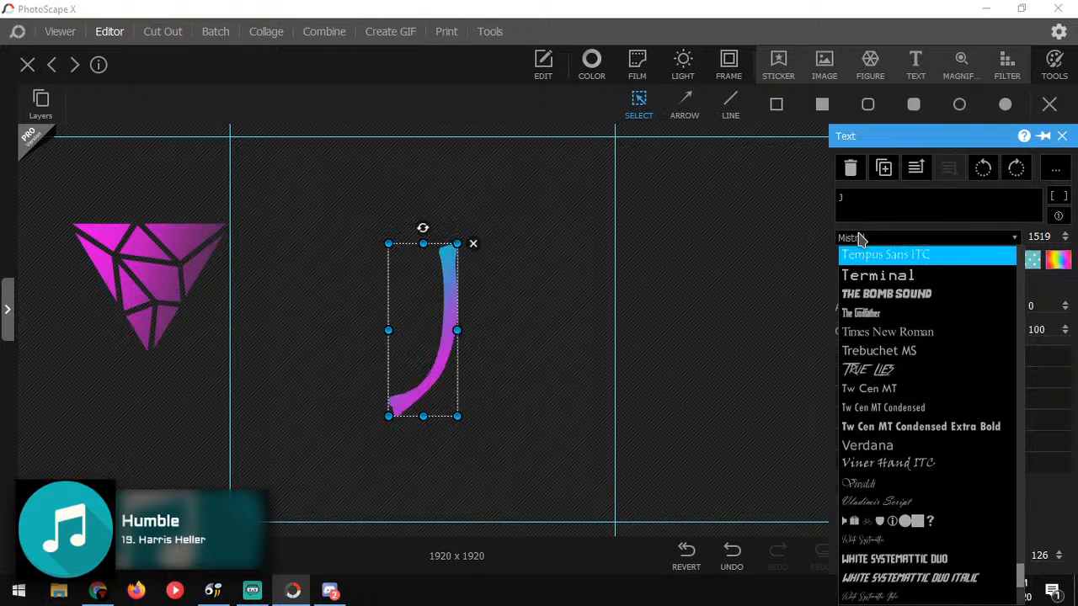
key(Up)
key(Up)
key(Up)
key(Up)
key(Up)
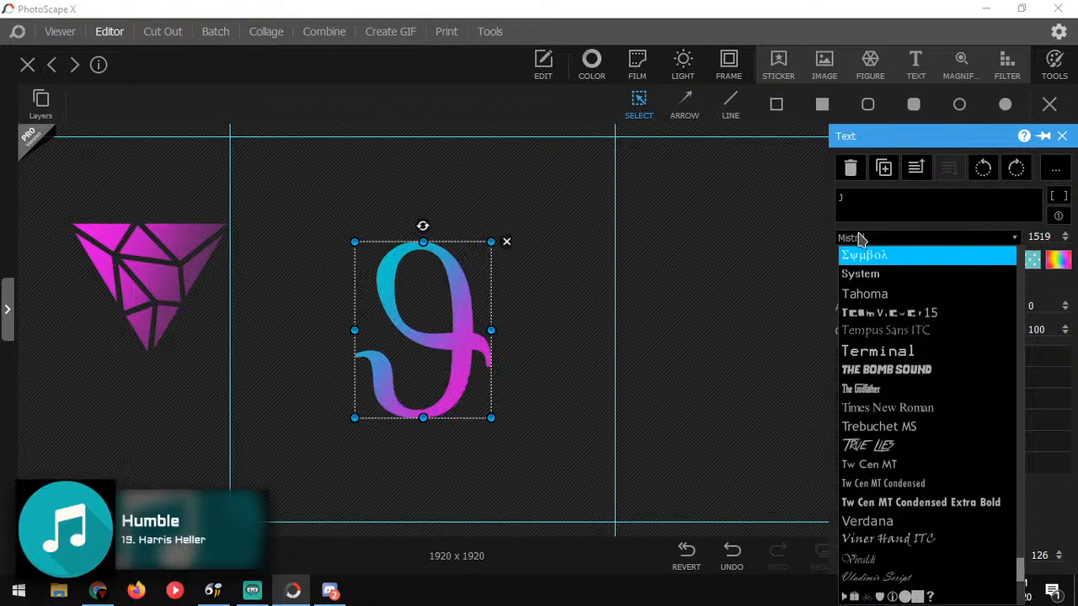
key(Up)
key(Up)
key(Up)
key(Up)
key(Up)
key(Up)
key(Up)
key(Up)
key(Up)
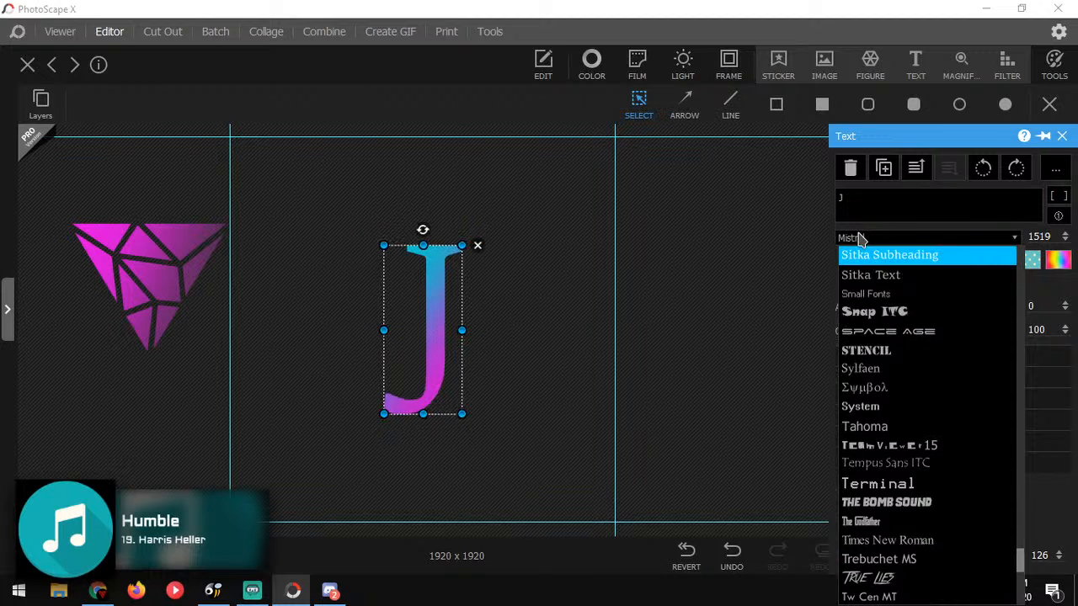
key(Up)
key(Up)
key(Up)
key(Up)
key(Up)
key(Up)
key(Up)
key(Up)
key(Up)
key(Up)
key(Up)
key(Up)
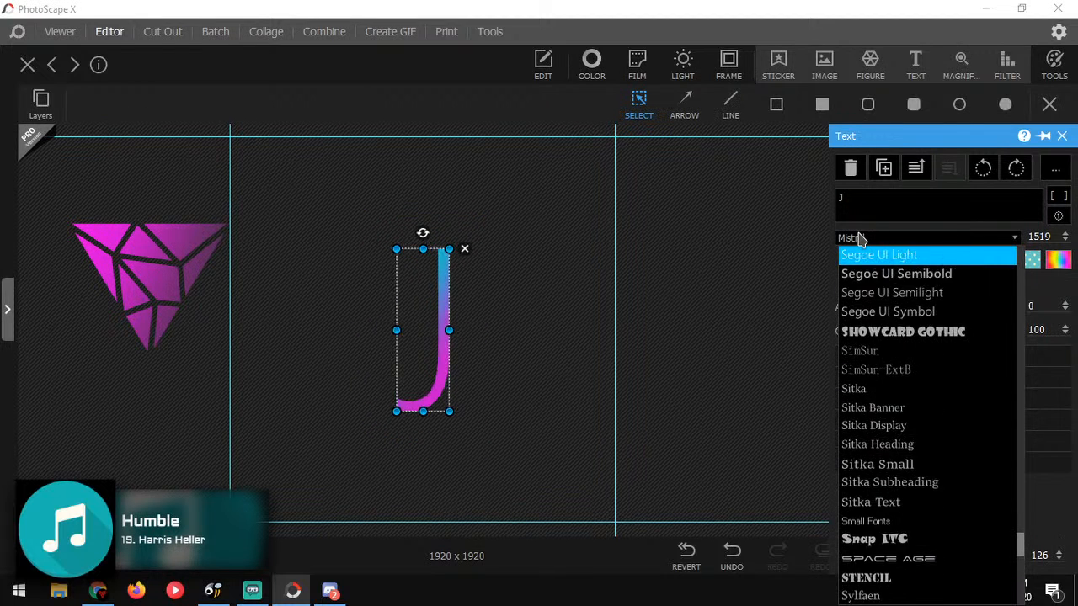
key(Up)
key(Up)
key(Up)
key(Up)
key(Up)
key(Up)
key(Up)
key(Up)
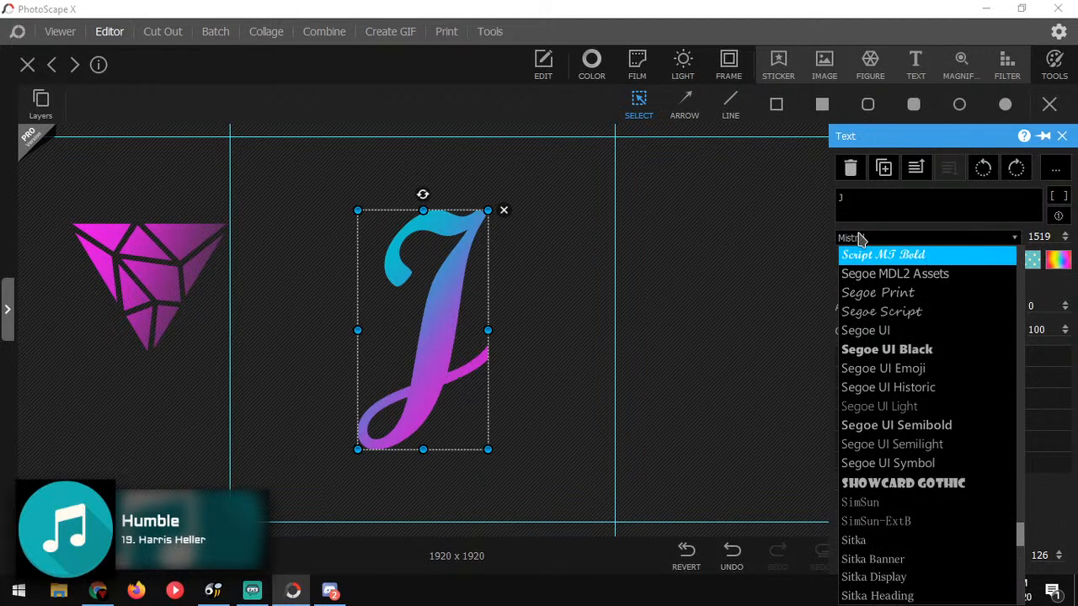
key(Up)
key(Up)
key(Up)
key(Up)
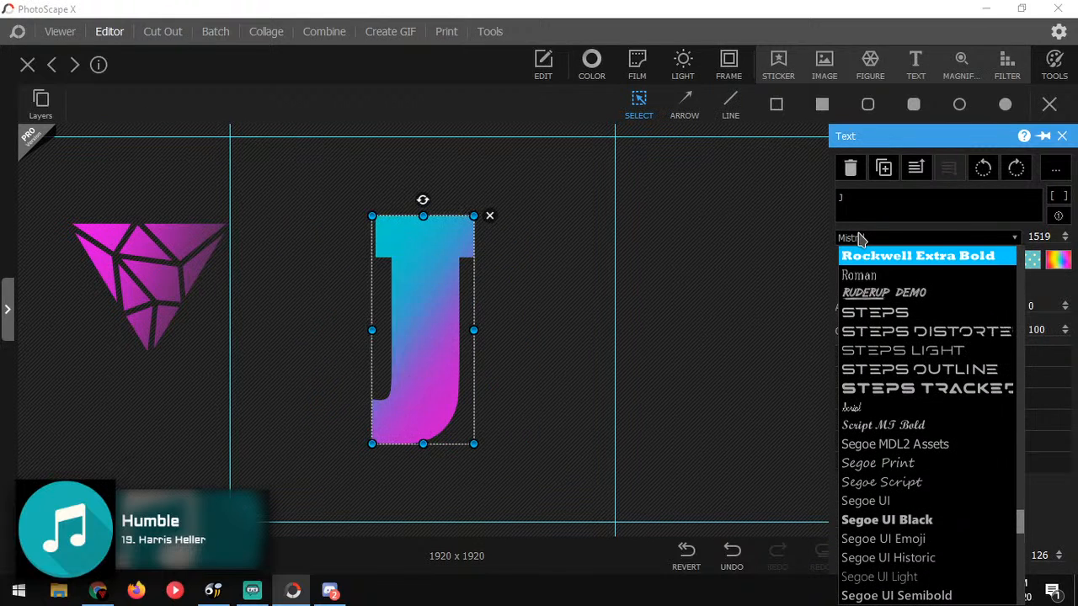
Compare the neighbouring fonts between Ravie and Roman on the capital "J" and set its font to Road Rage.
key(Down)
key(Down)
key(Up)
key(Up)
key(Up)
key(Up)
key(Up)
key(Up)
key(Up)
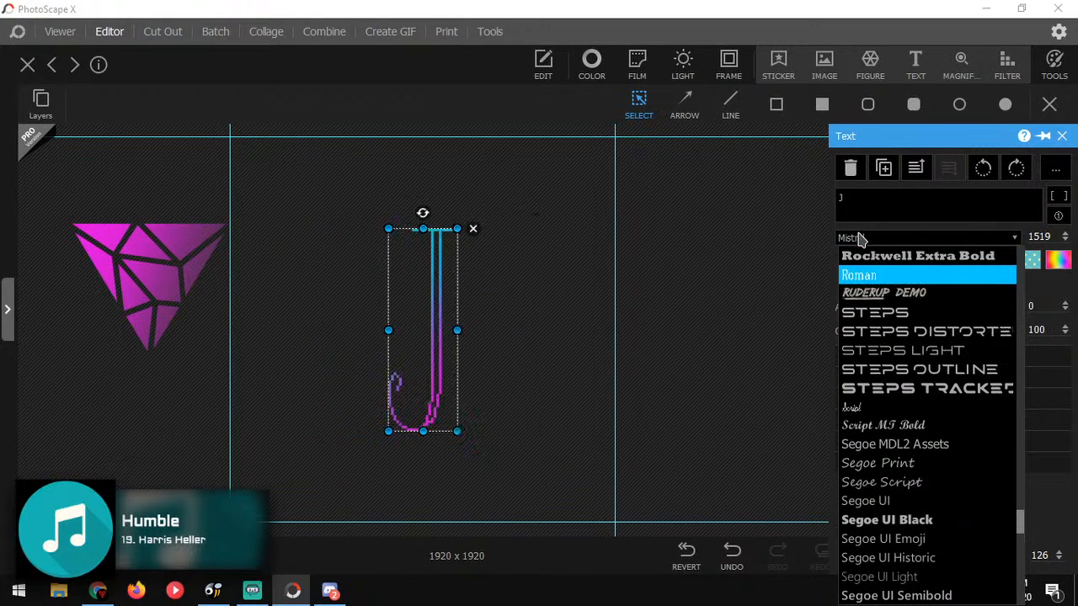
key(Down)
key(Down)
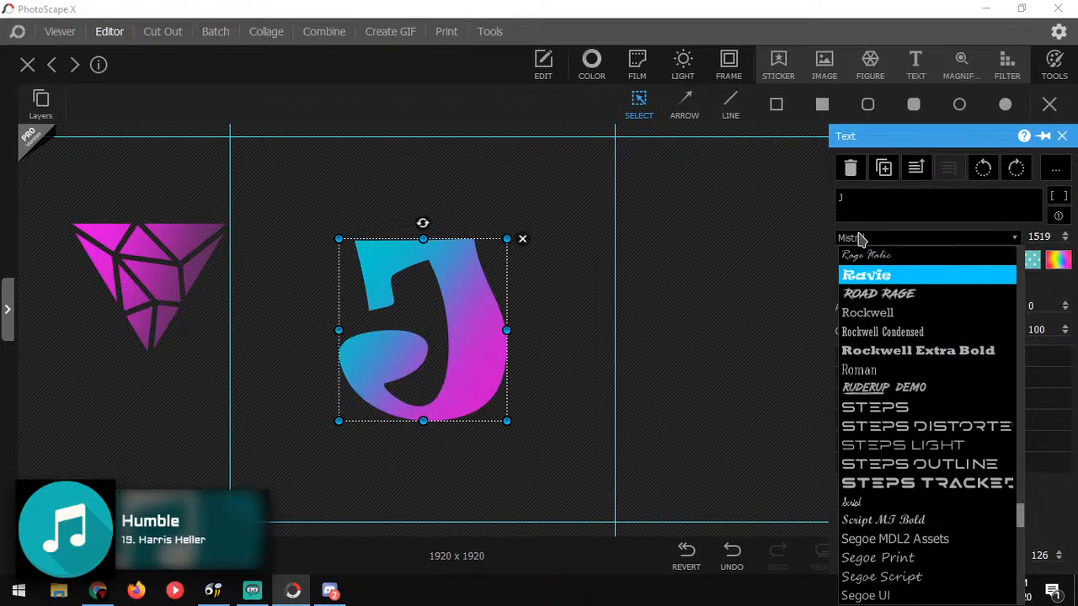
key(Return)
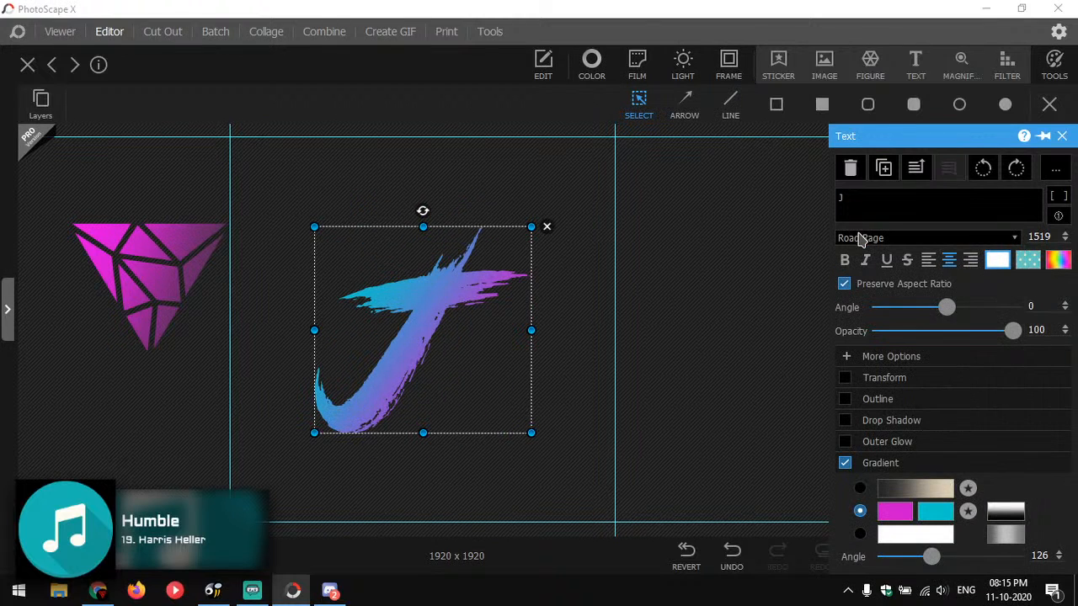
Turn on the letter's Outline in outline-only mode and enlarge the letter to about size 1994, keeping it near the canvas centre.
click(845, 399)
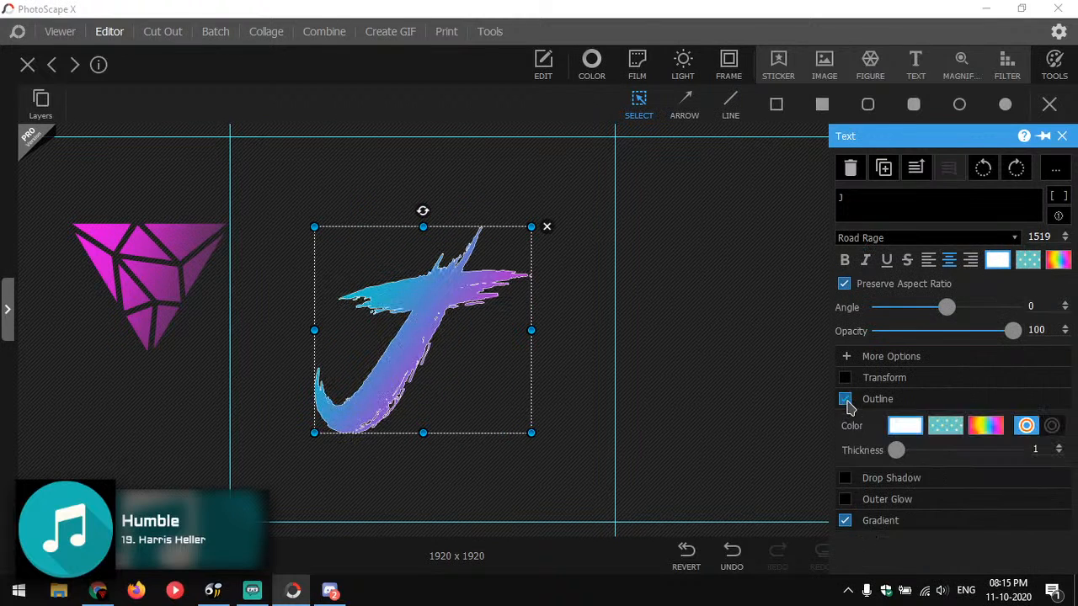
click(1052, 426)
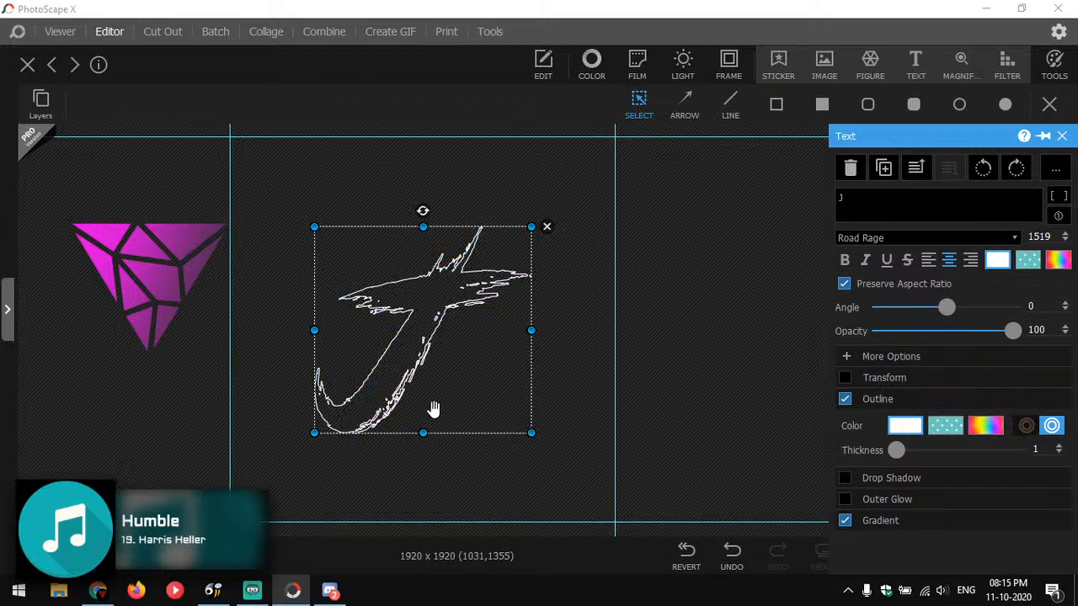
drag(422, 433, 424, 504)
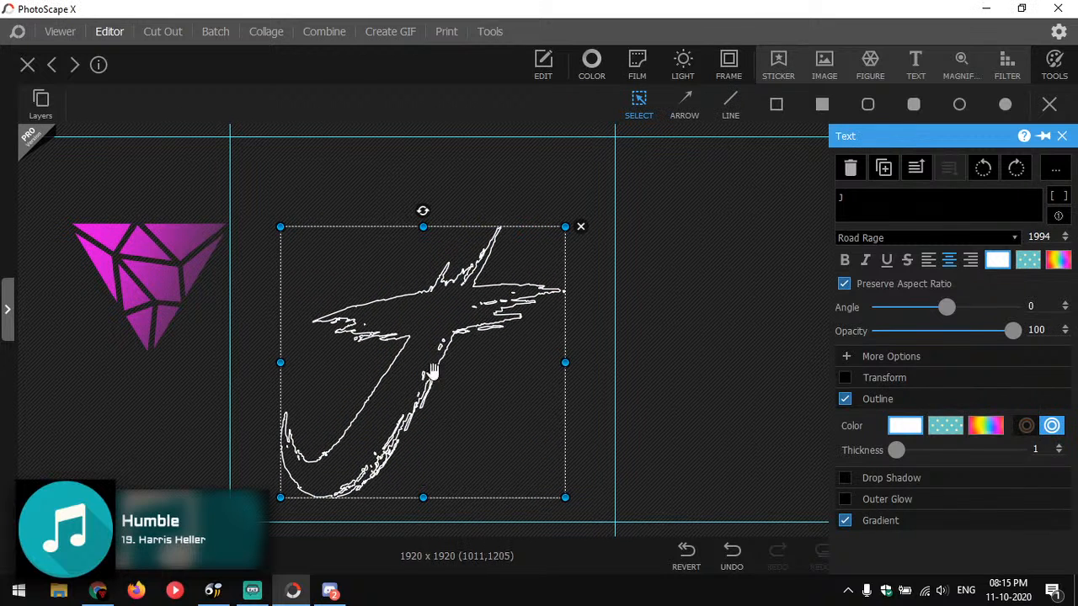
drag(433, 362, 444, 312)
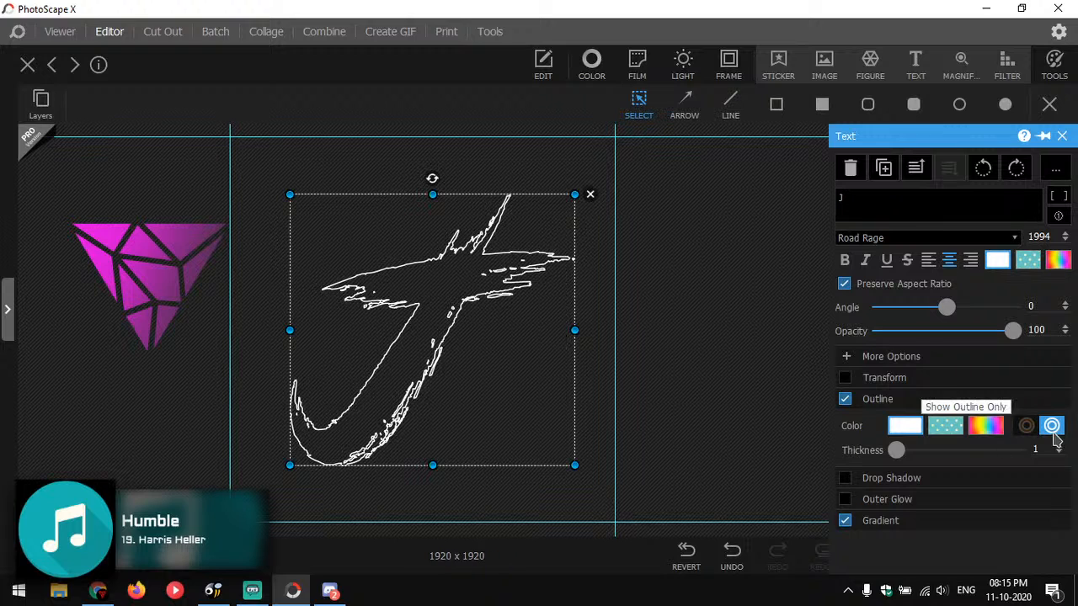
Bring back the letter's gradient fill and turn off its Outline.
click(1026, 426)
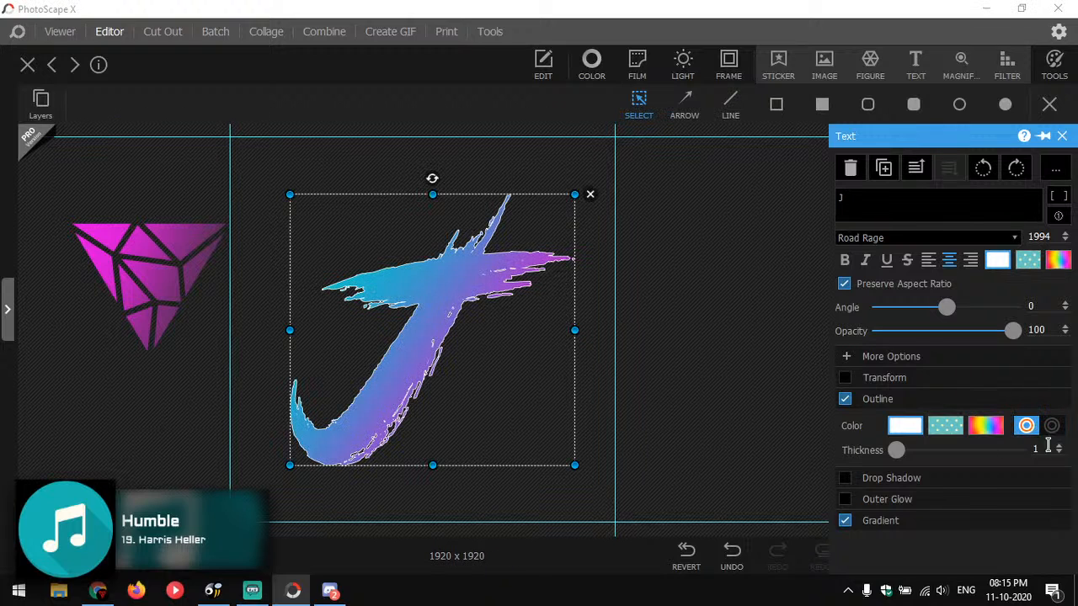
click(845, 399)
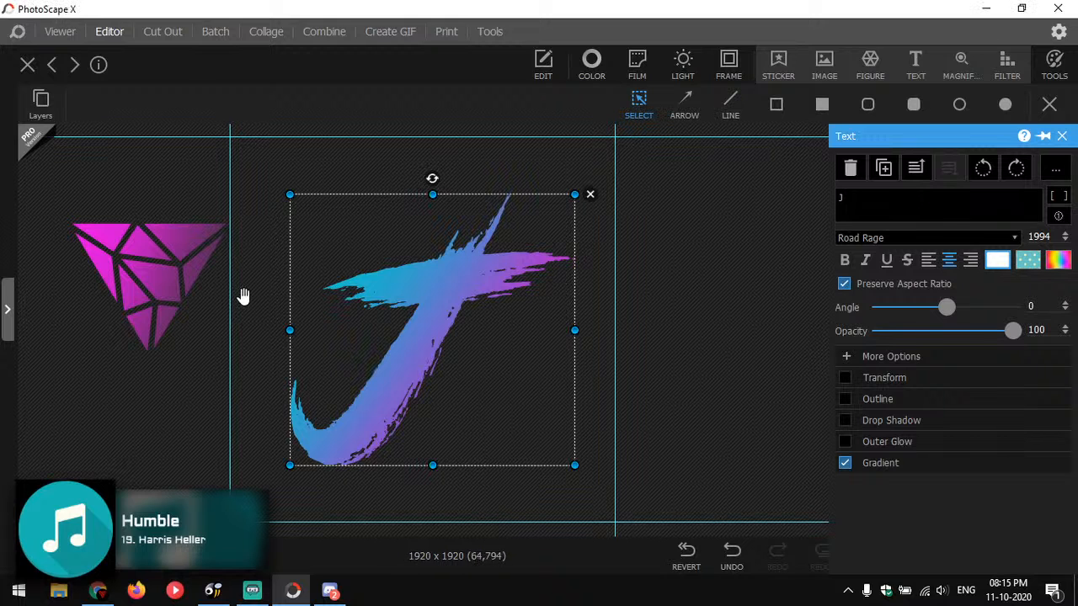
Set the angle of the capital "J" letter's gradient to about 277.
click(193, 286)
click(418, 310)
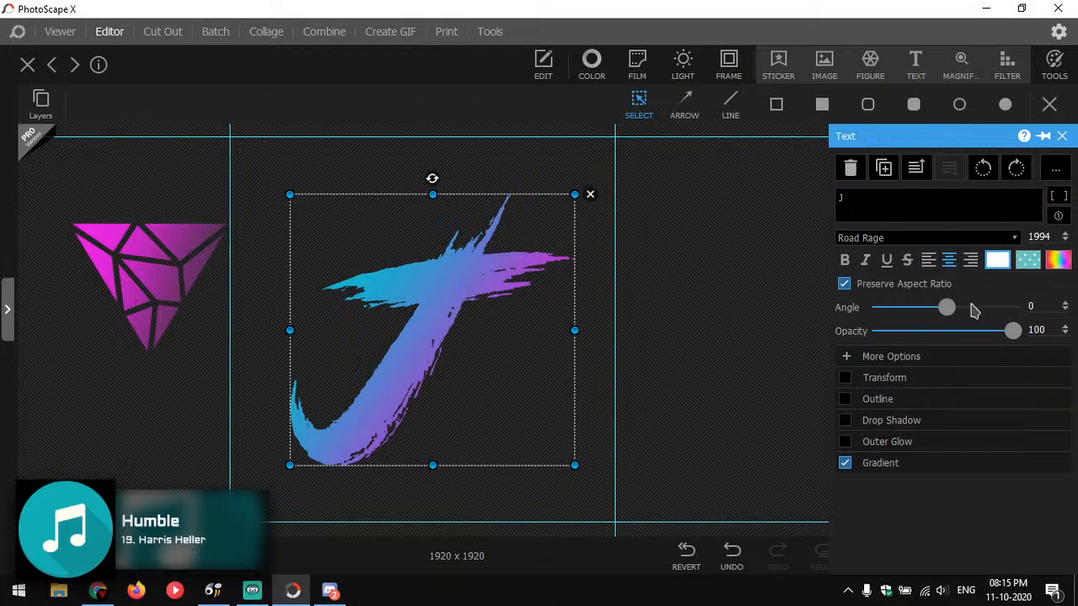
click(896, 463)
drag(939, 556, 985, 552)
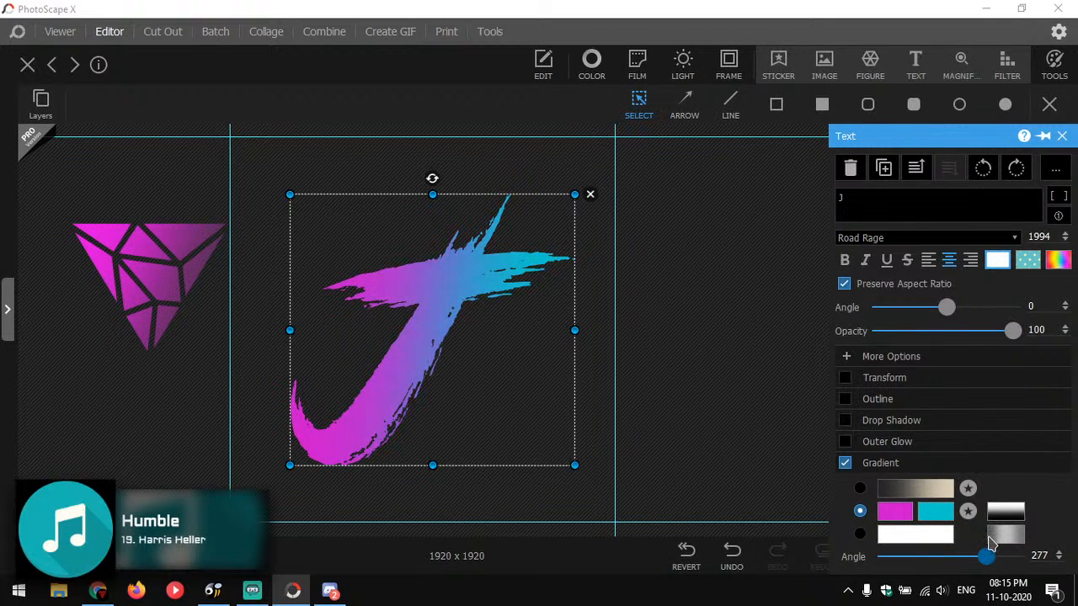
Try several magenta, violet and dark swatches for the gradient's second colour and set it to a medium-dark purple.
click(936, 511)
click(860, 362)
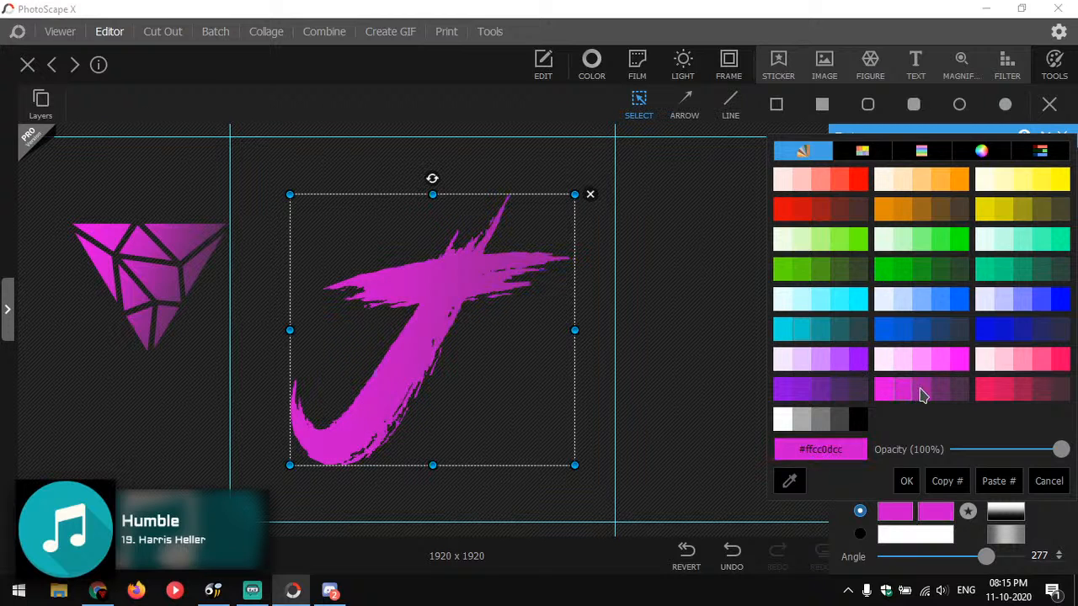
click(886, 390)
click(858, 390)
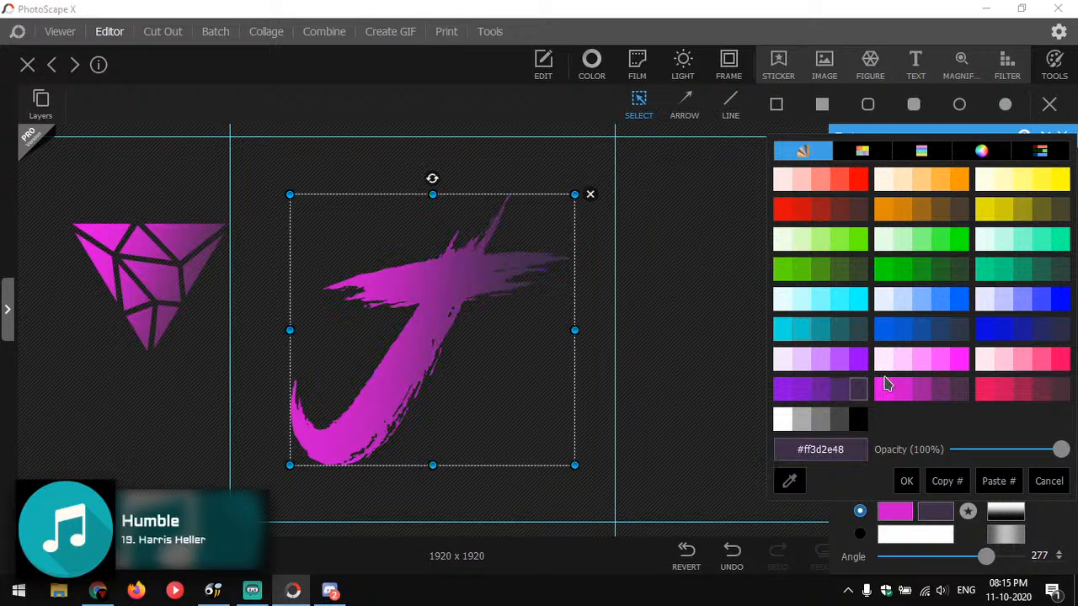
click(957, 362)
click(885, 361)
click(863, 366)
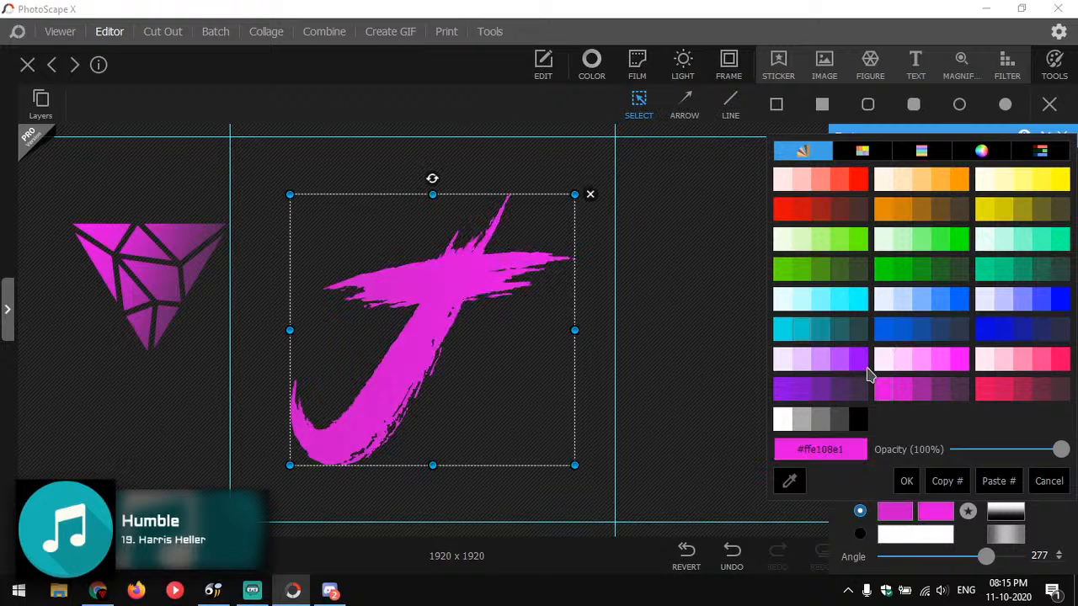
click(783, 329)
click(894, 389)
click(782, 388)
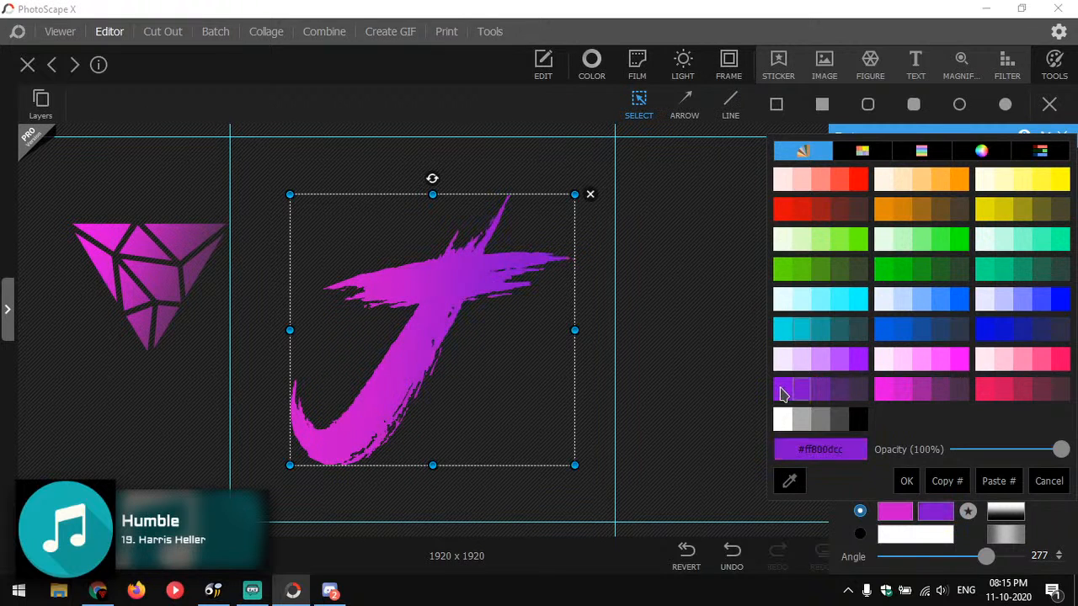
click(807, 392)
click(815, 394)
key(Return)
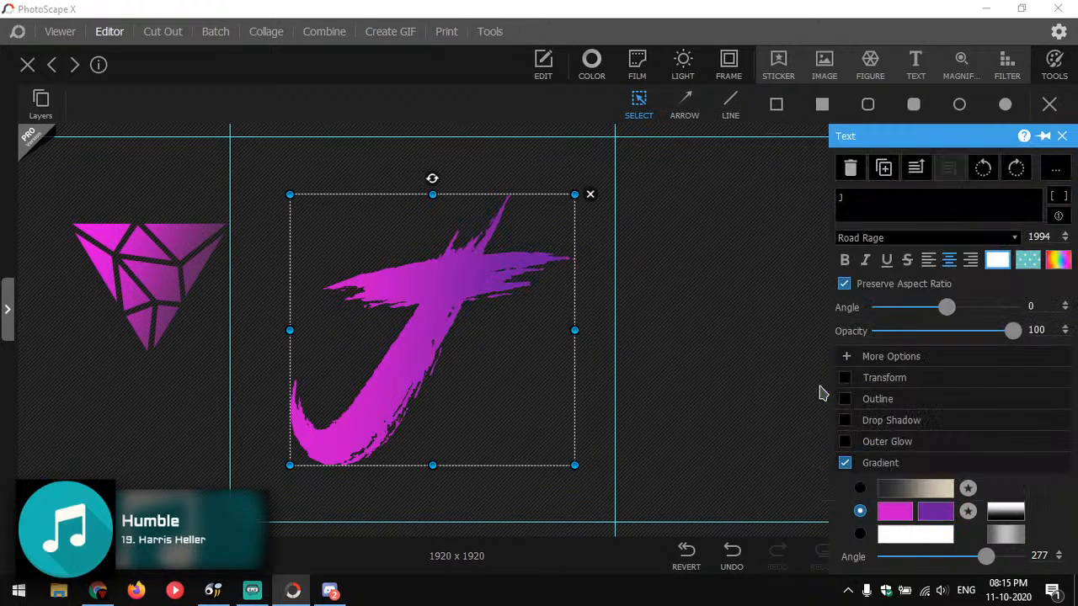
Turn on the letter's black Drop Shadow with distance 19, blur 23 and angle 0, keeping the letter unrotated.
click(584, 312)
click(383, 329)
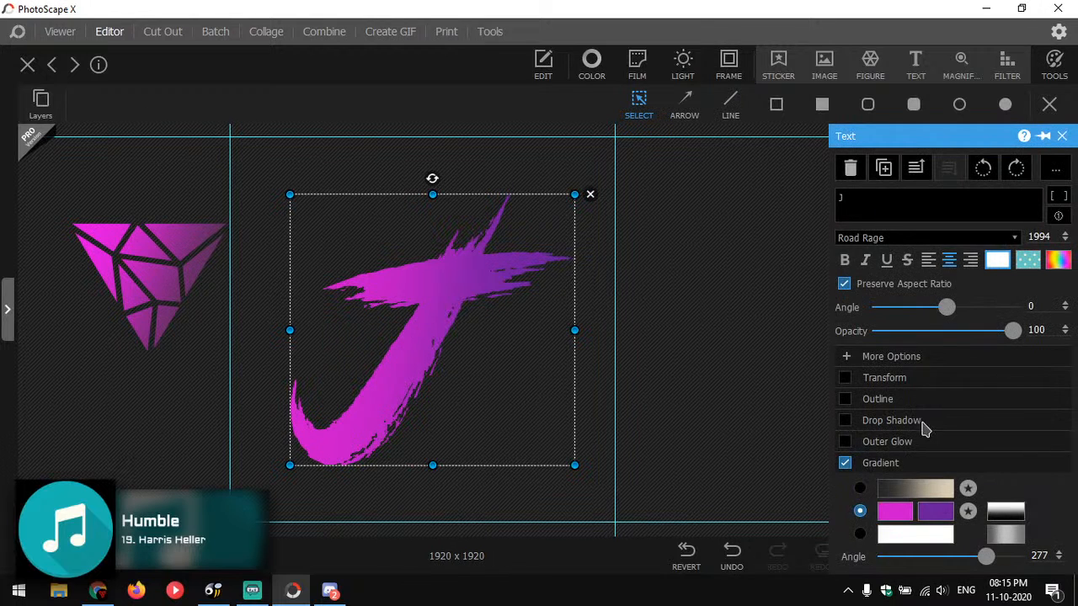
click(846, 420)
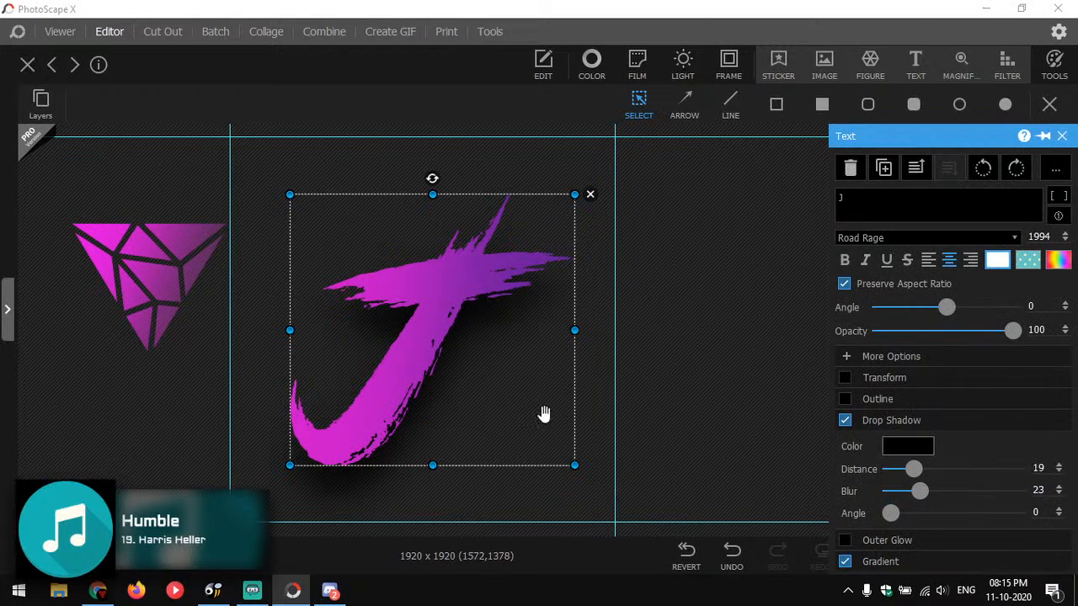
drag(432, 177, 431, 177)
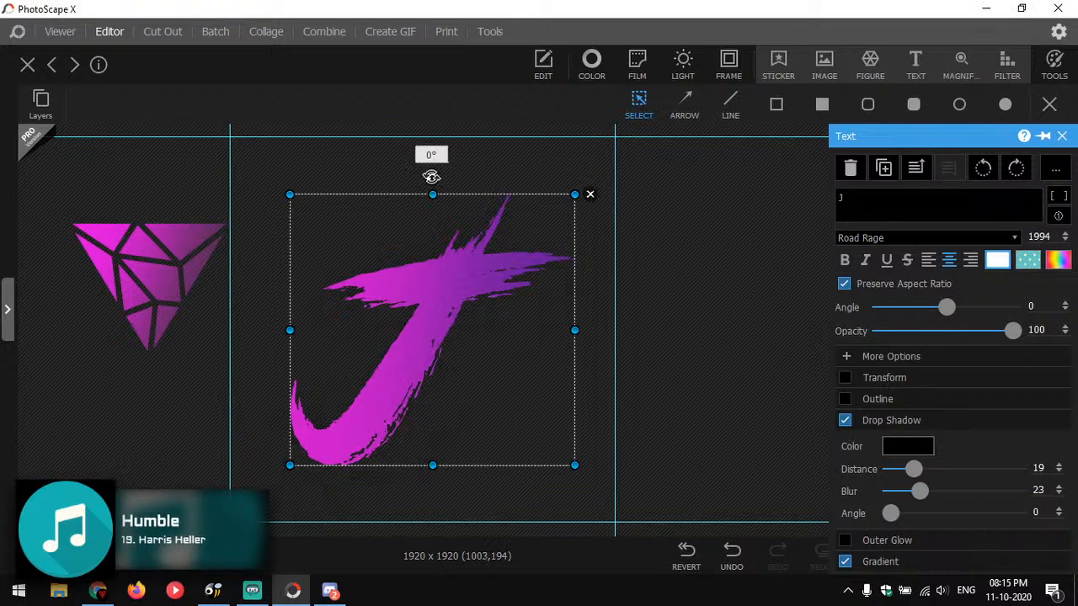
click(578, 306)
click(462, 308)
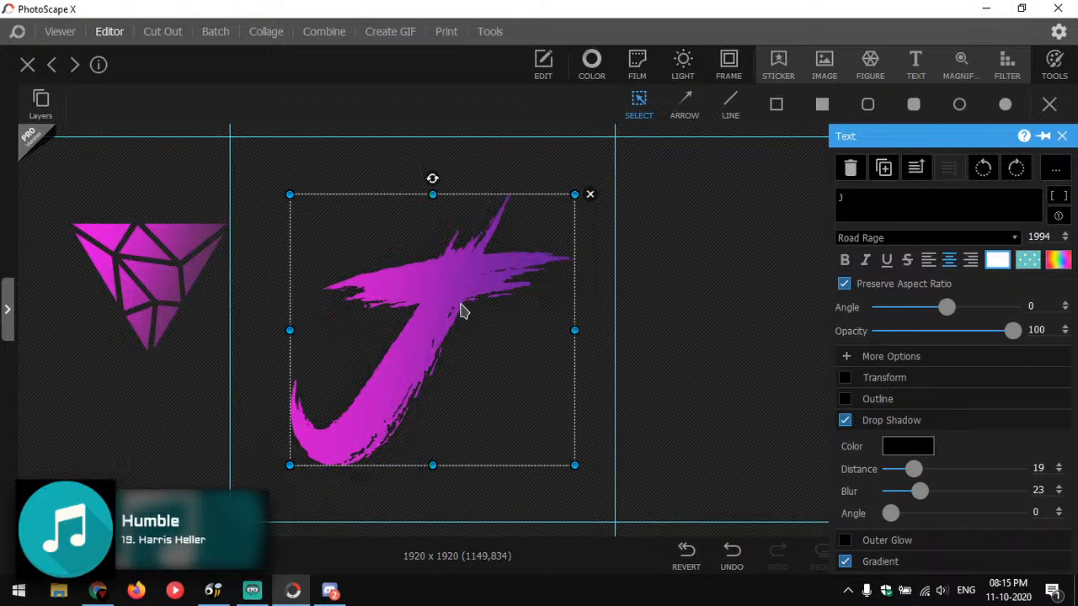
Shrink the letter "J" slightly, move it back to the canvas centre and deselect it.
drag(432, 194, 432, 226)
mouse_move(429, 313)
mouse_down()
mouse_move(447, 311)
mouse_move(421, 313)
mouse_up()
click(666, 291)
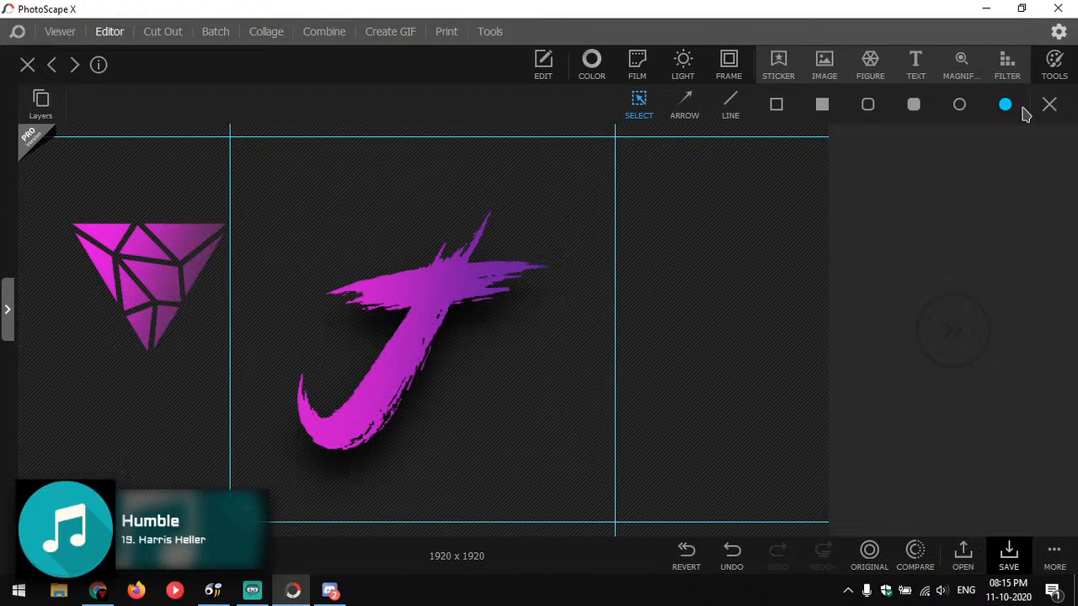
Draw an unfilled rectangle outline around the letter "J".
click(822, 116)
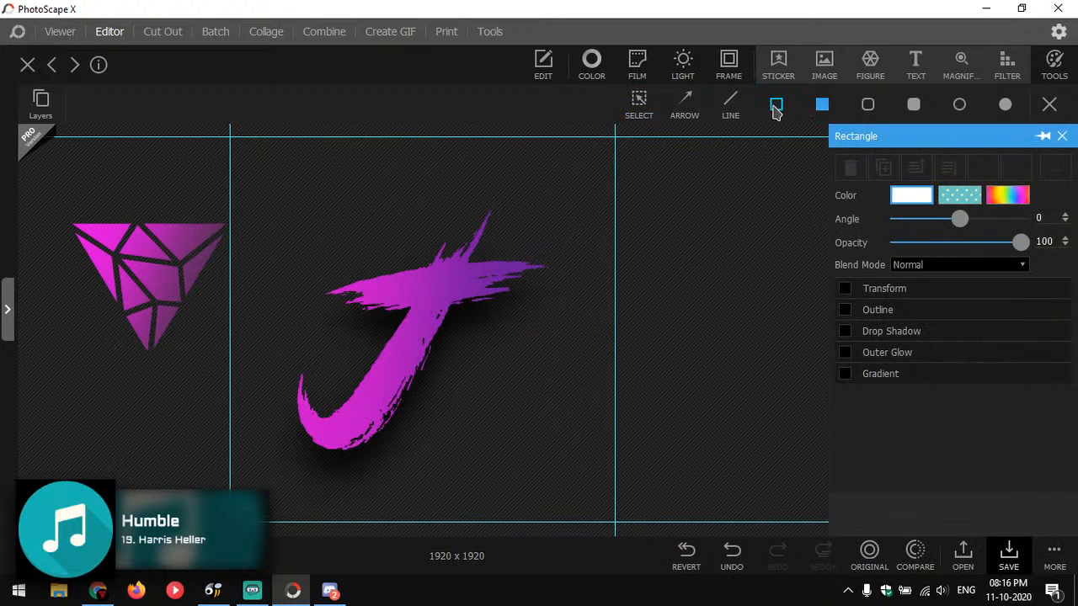
click(776, 108)
drag(235, 143, 574, 468)
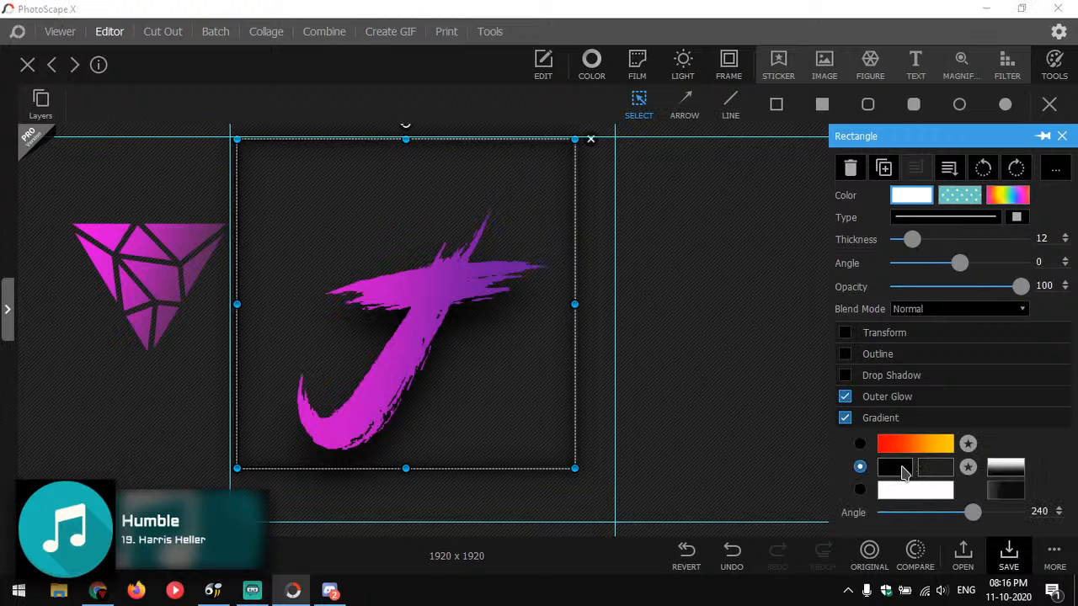
Set the rectangle's two gradient colours by sampling magenta from the letter's lower stroke and purple from its crossbar.
click(899, 473)
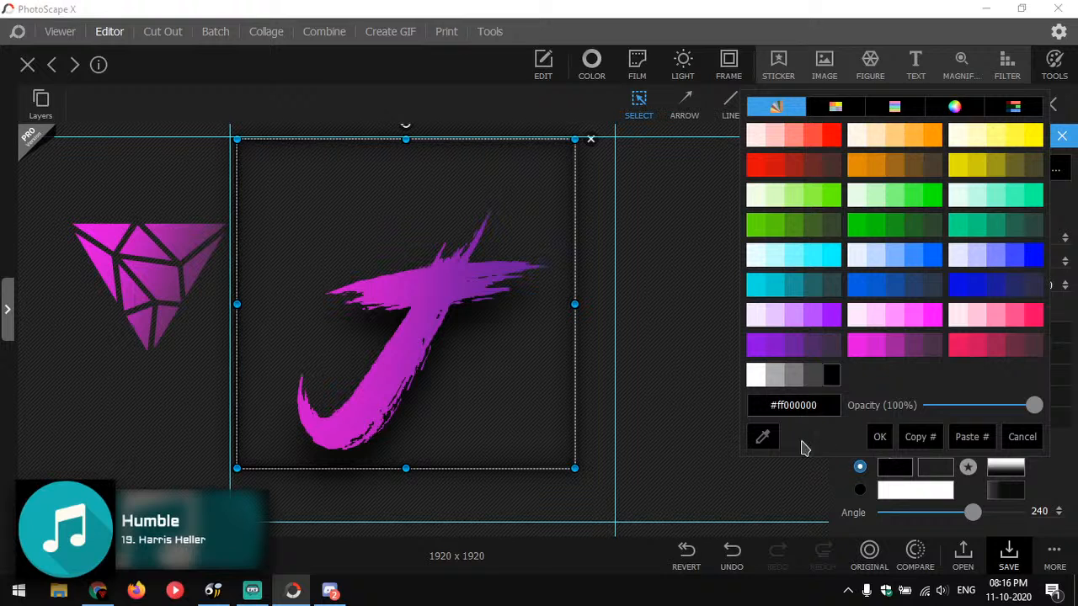
click(766, 440)
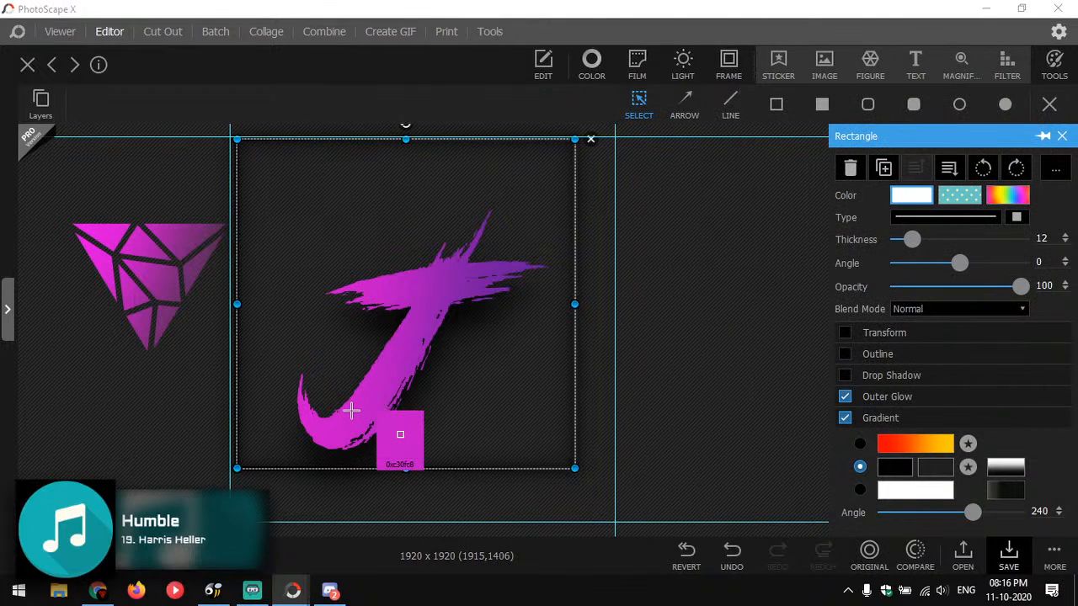
click(352, 411)
click(933, 471)
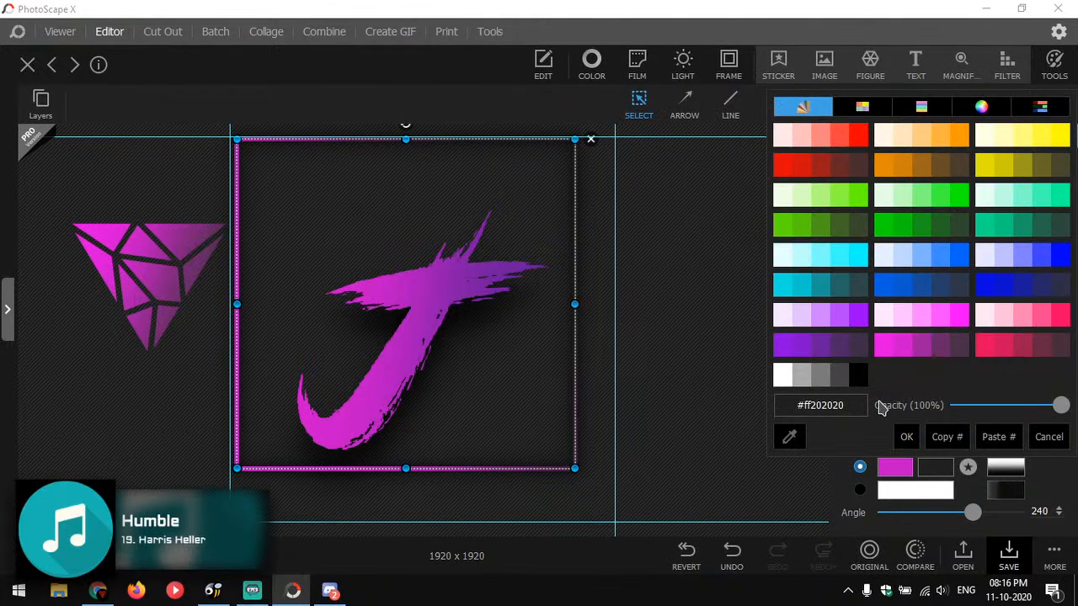
click(789, 436)
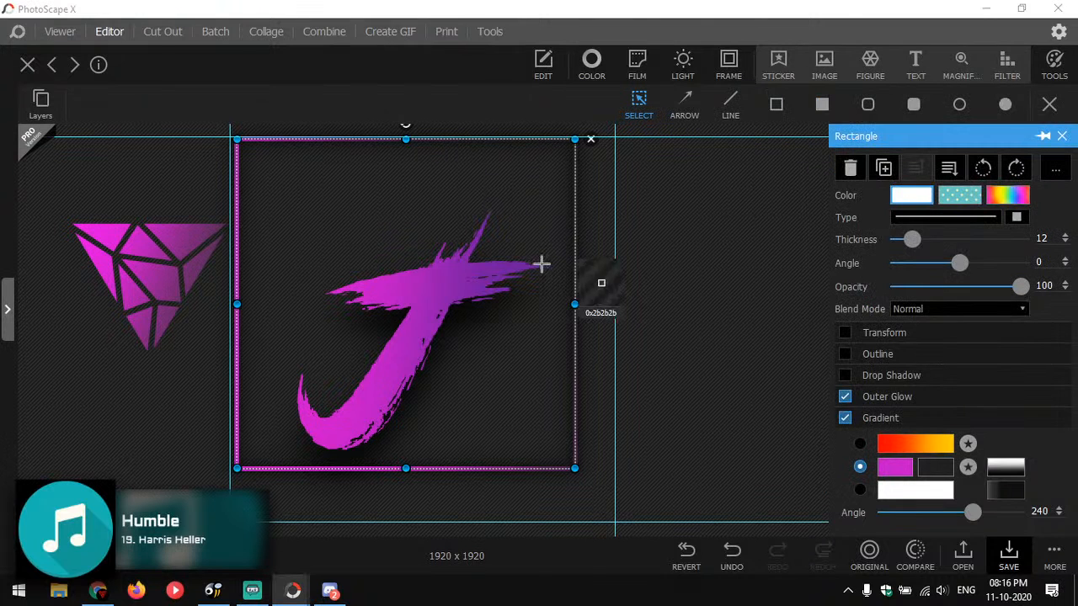
click(473, 274)
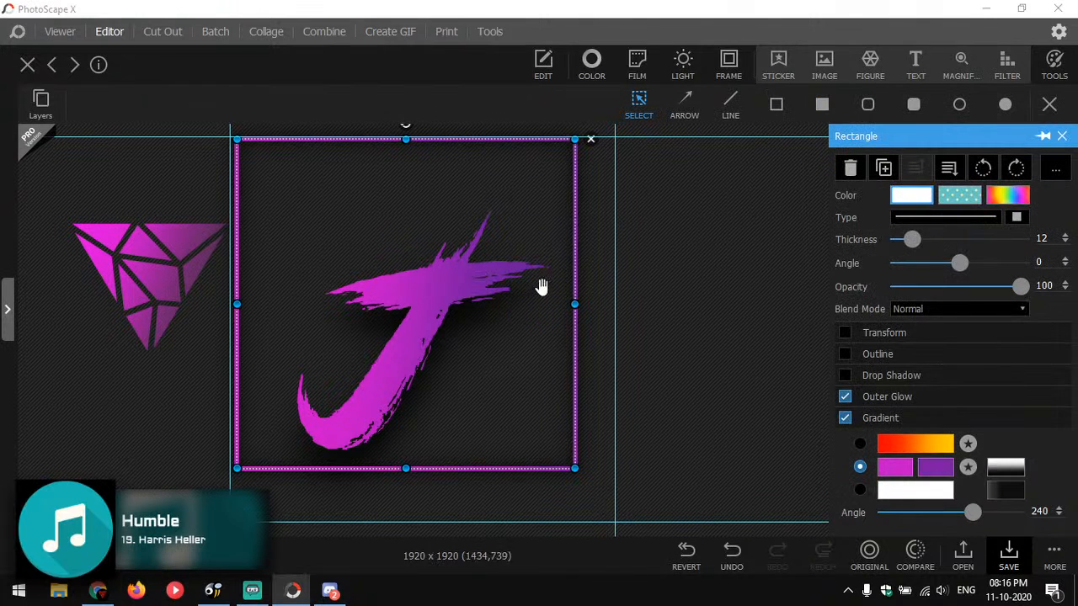
click(1002, 470)
click(962, 260)
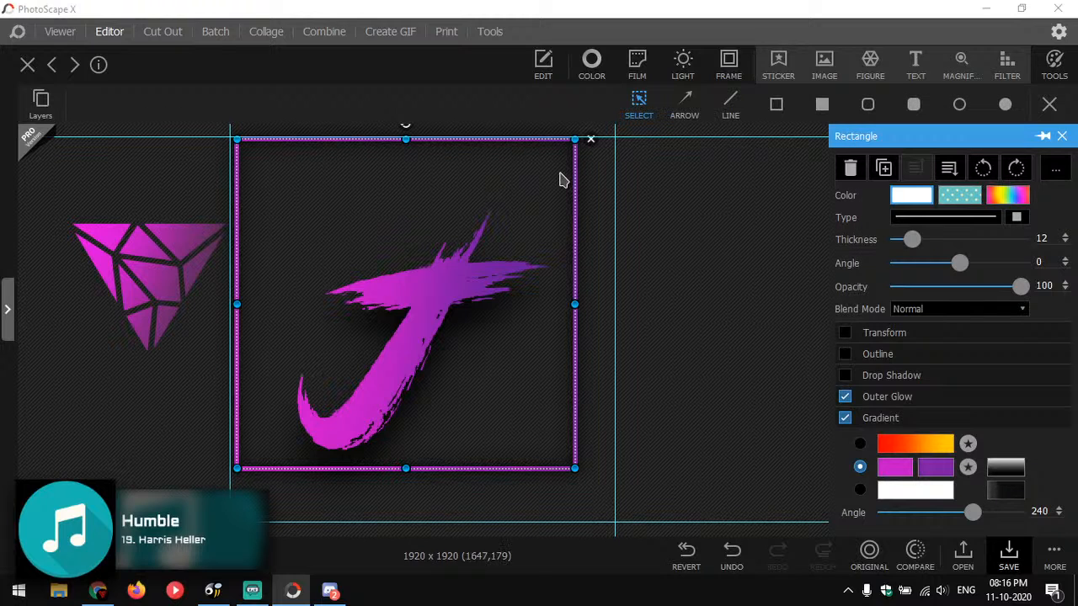
Replace the rectangle's Outer Glow with a black Drop Shadow with blur 31.
click(844, 397)
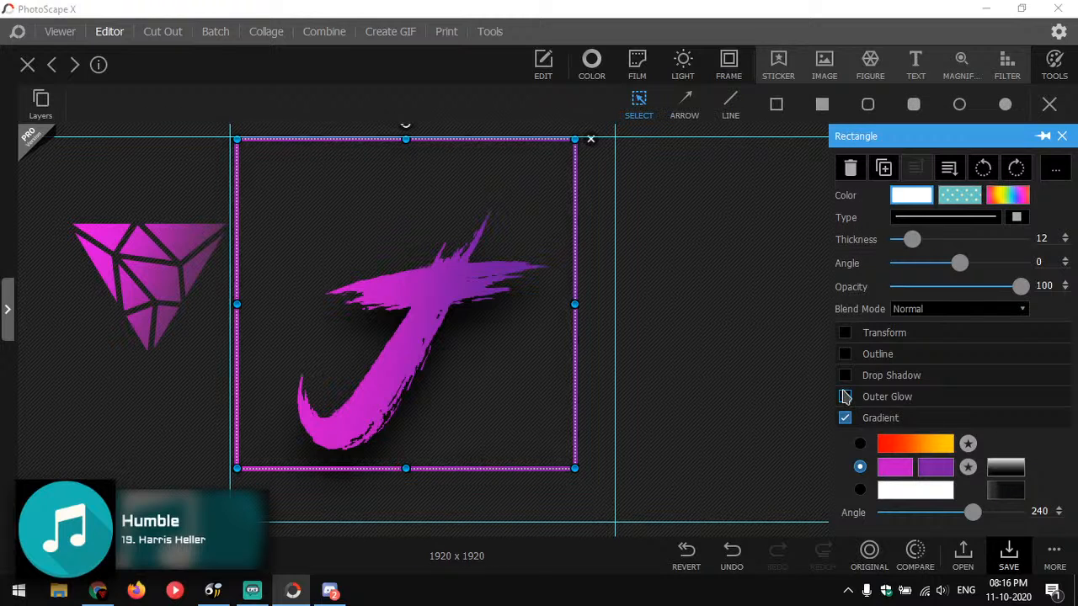
click(845, 376)
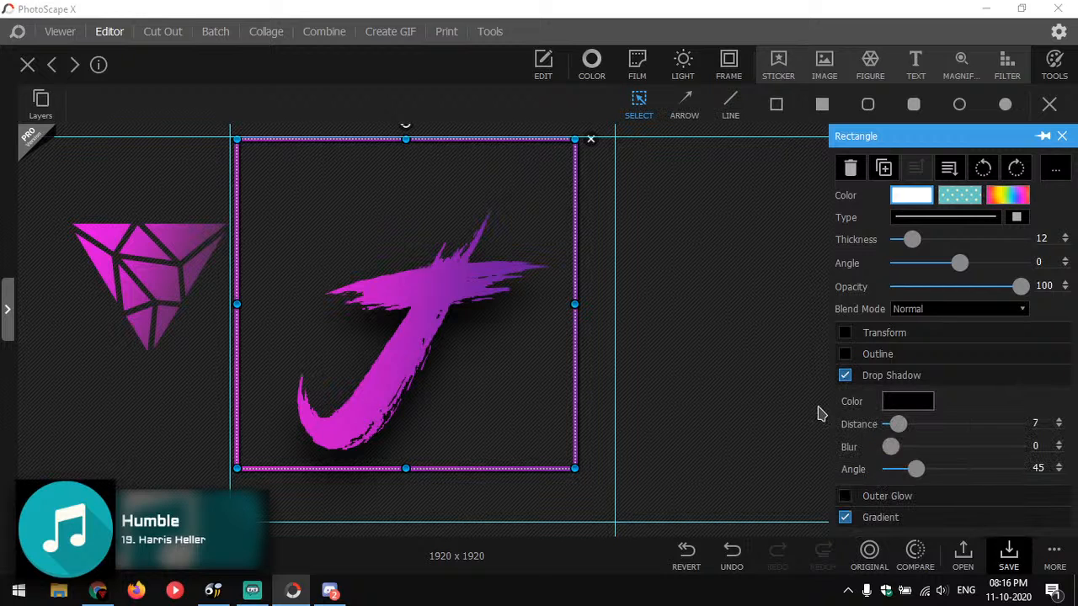
drag(888, 449, 934, 447)
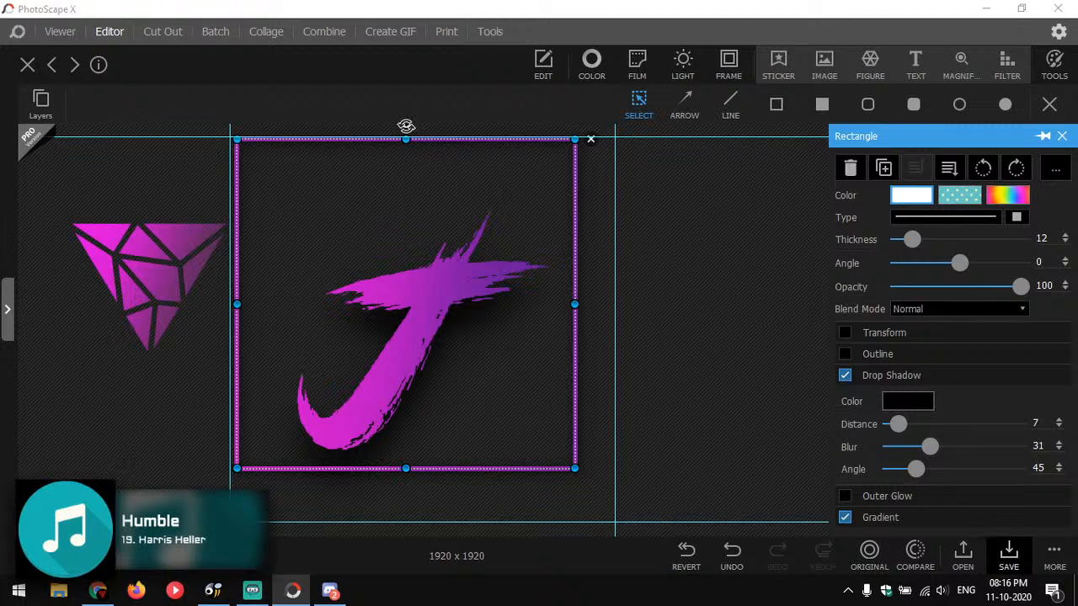
Rotate the rectangle to 45 degrees and resize and reposition it as a diamond spanning the width between the vertical guides.
drag(406, 126, 522, 161)
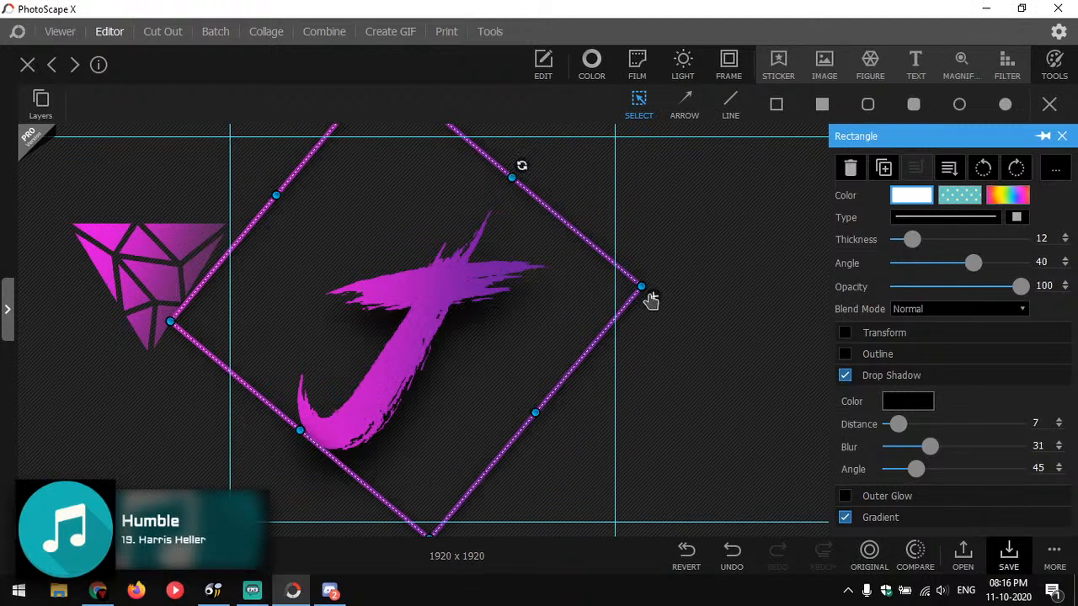
drag(640, 287, 485, 295)
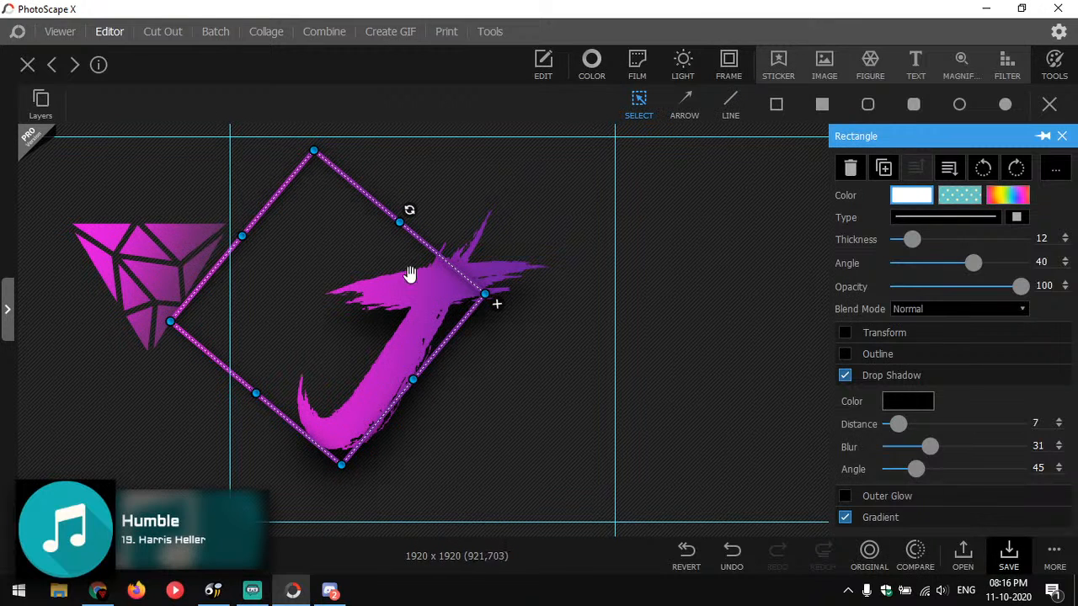
drag(335, 167, 420, 198)
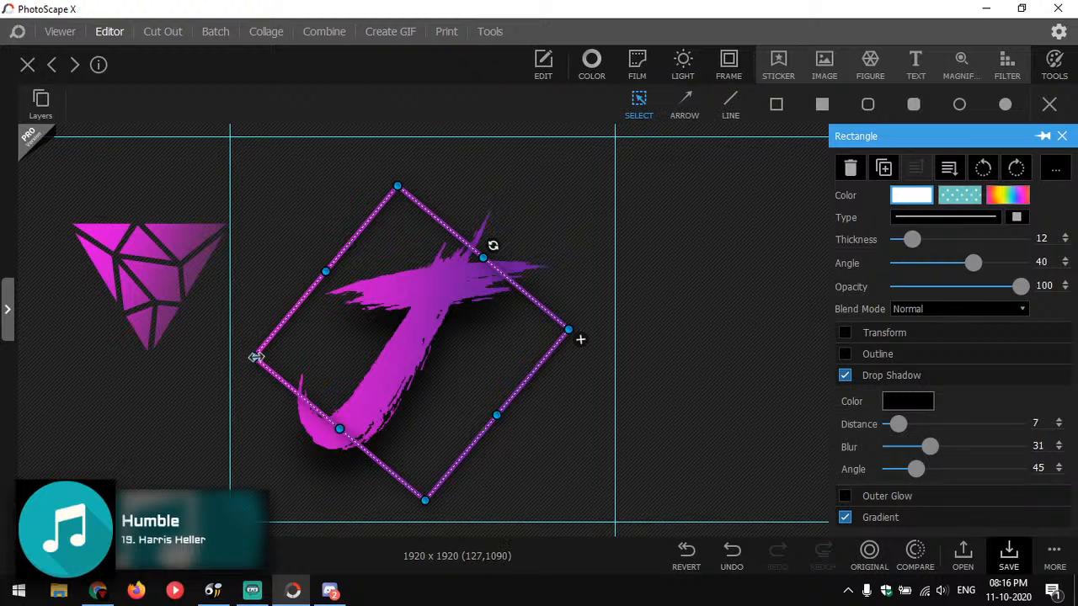
drag(256, 356, 233, 357)
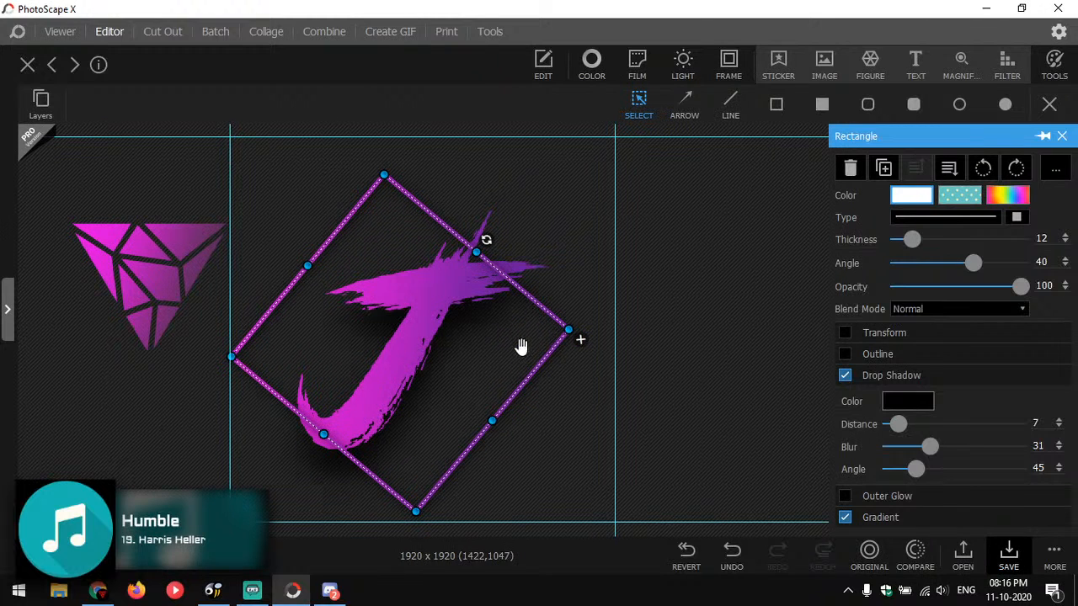
drag(570, 327, 612, 323)
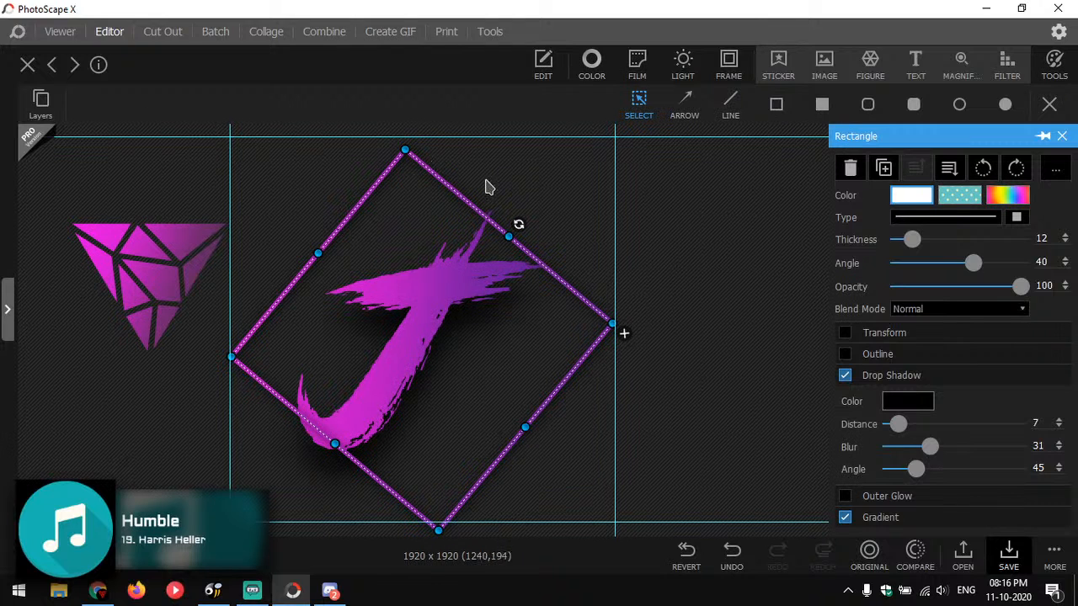
drag(517, 221, 533, 231)
Shrink the letter "J" to size 1472 and move it down into the middle of the diamond.
click(445, 277)
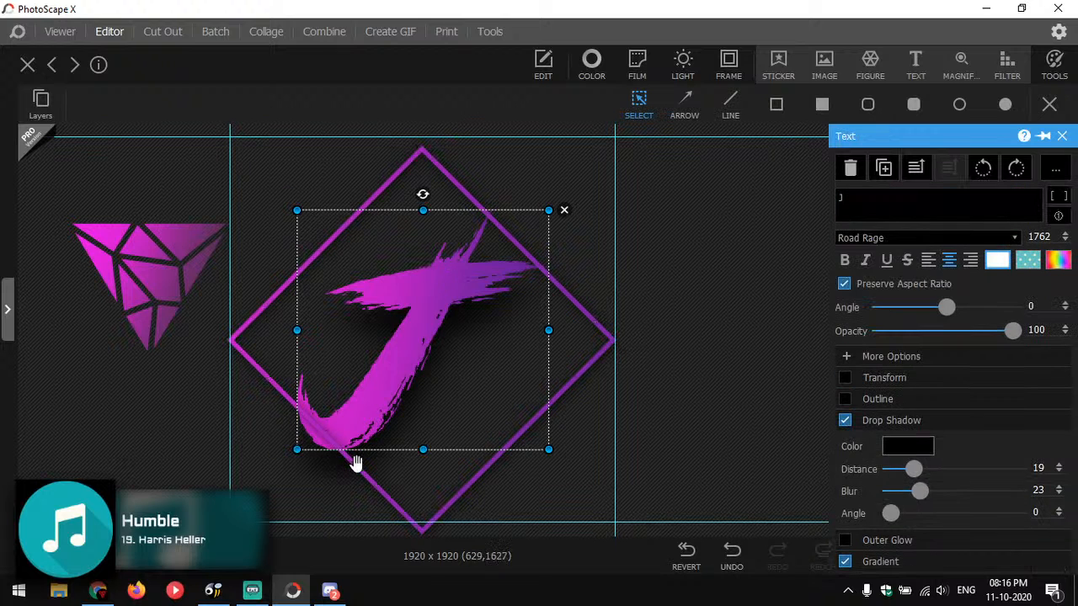
drag(424, 446, 426, 411)
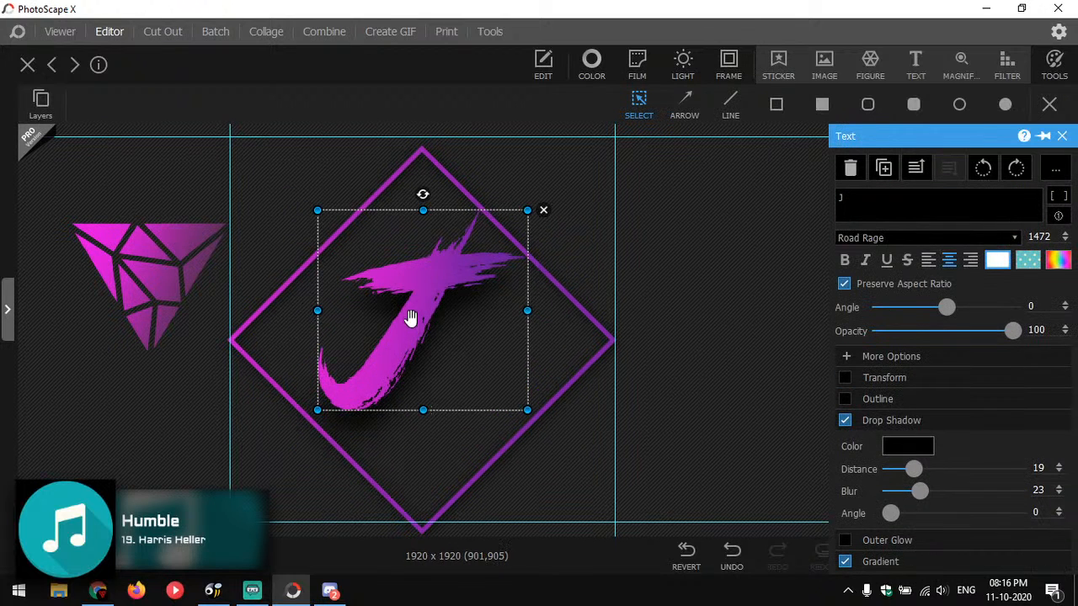
drag(412, 315, 412, 346)
Shrink the diamond frame from its side corners so it sits slightly inside the vertical guides.
click(241, 342)
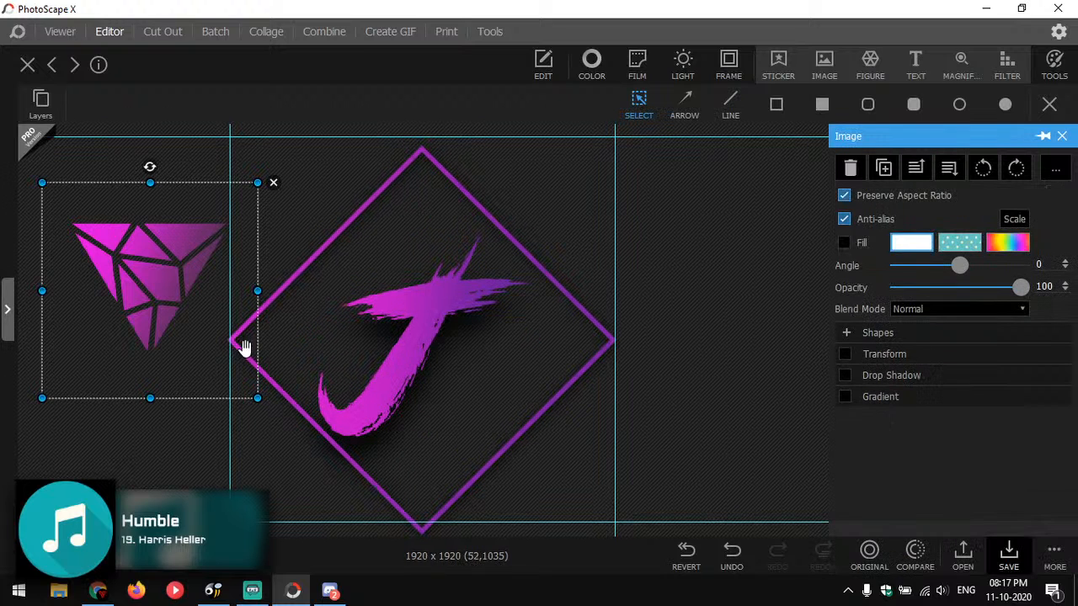
click(263, 377)
drag(232, 342, 235, 341)
click(646, 325)
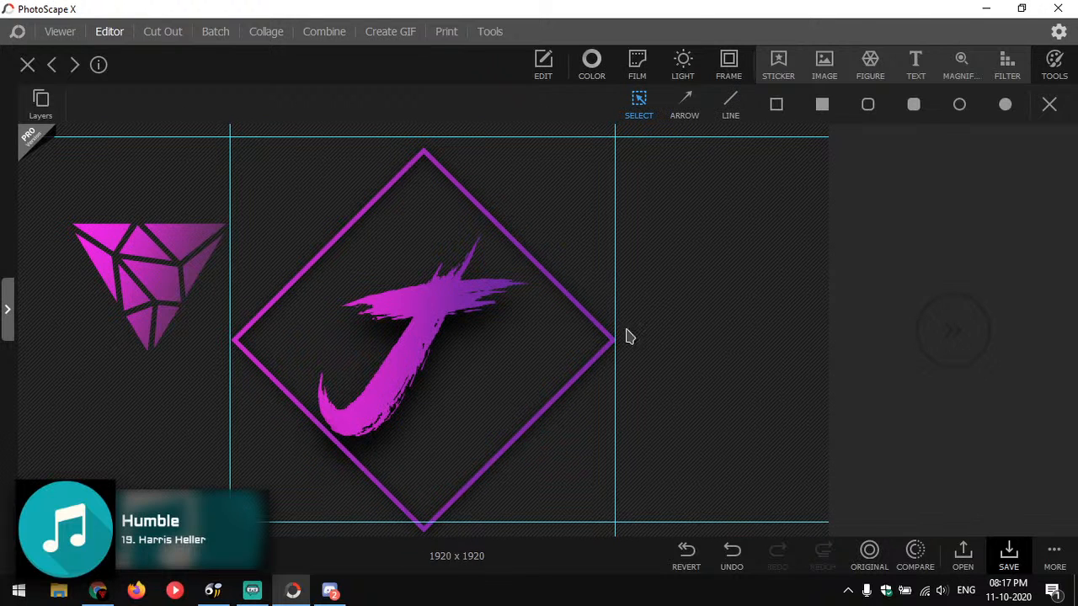
click(600, 343)
drag(615, 346, 582, 337)
Hide the triangle logo layer and move the diamond frame up to the canvas centre.
click(145, 219)
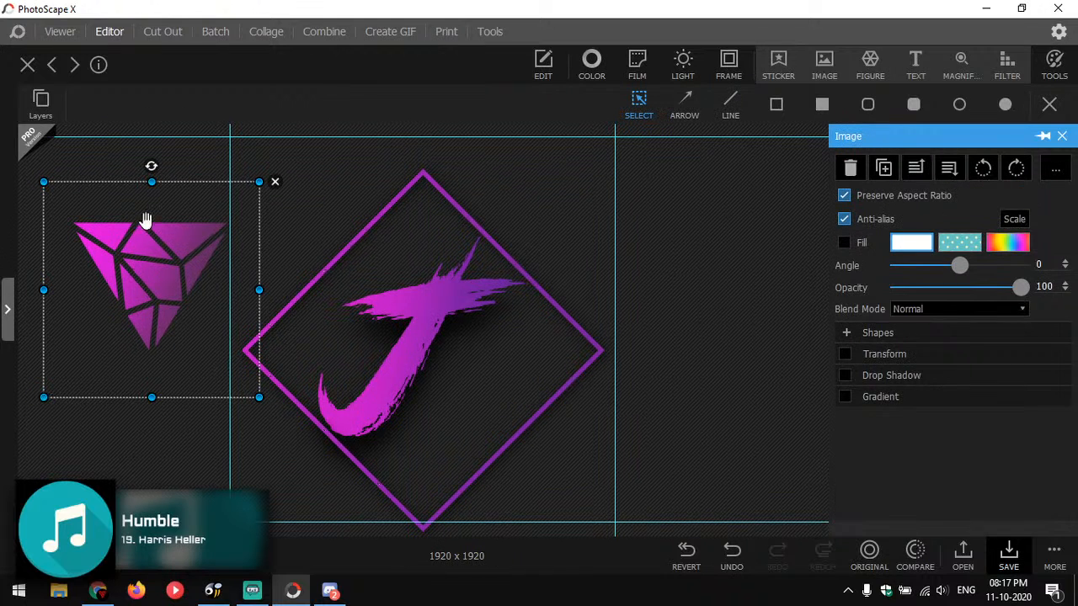
click(40, 102)
click(65, 163)
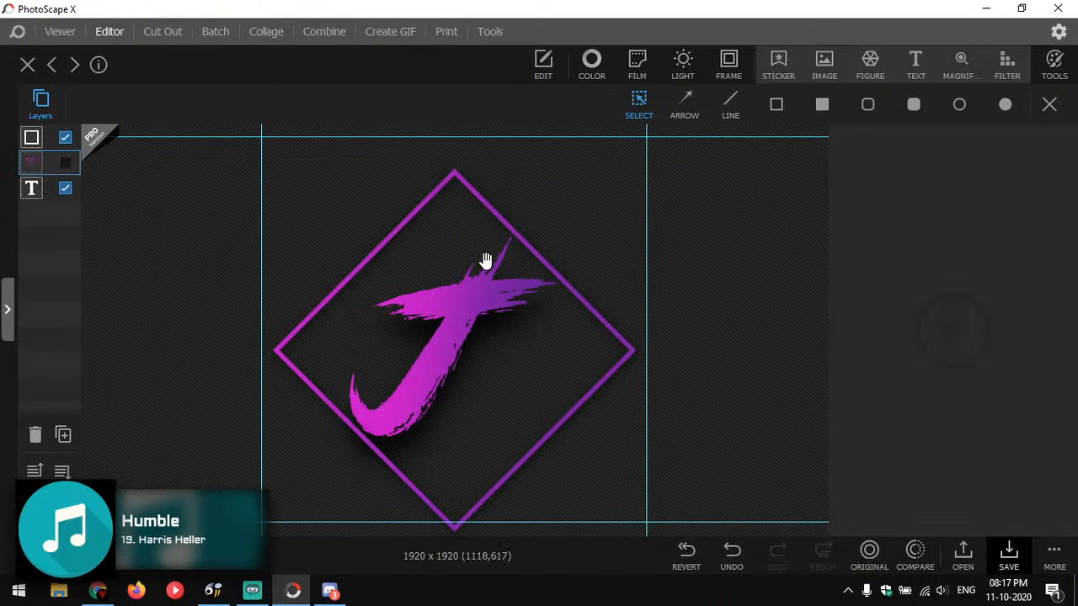
click(524, 250)
mouse_move(515, 238)
mouse_down()
mouse_move(516, 218)
mouse_move(504, 221)
mouse_move(518, 220)
mouse_up()
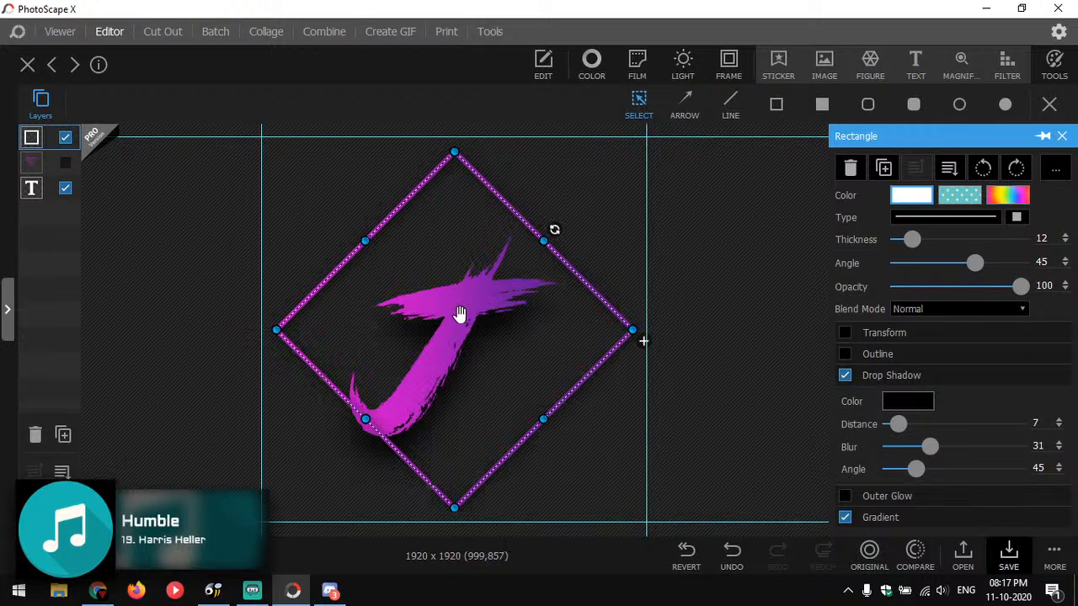
Hide the diamond frame, shrink the letter "J" to size 1327, recentre it on the canvas and show the frame again.
click(442, 323)
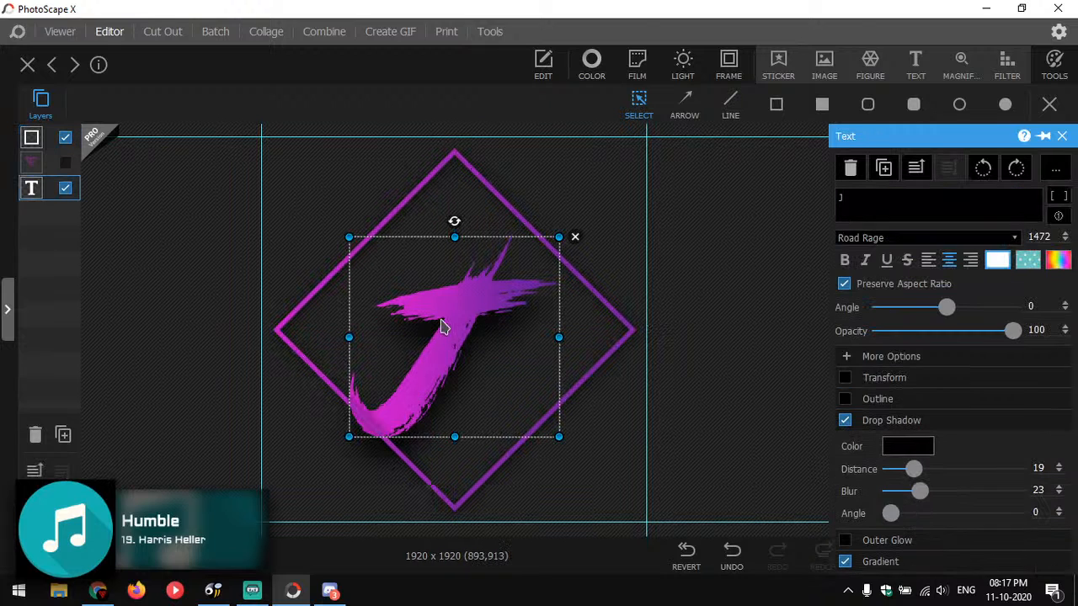
click(66, 140)
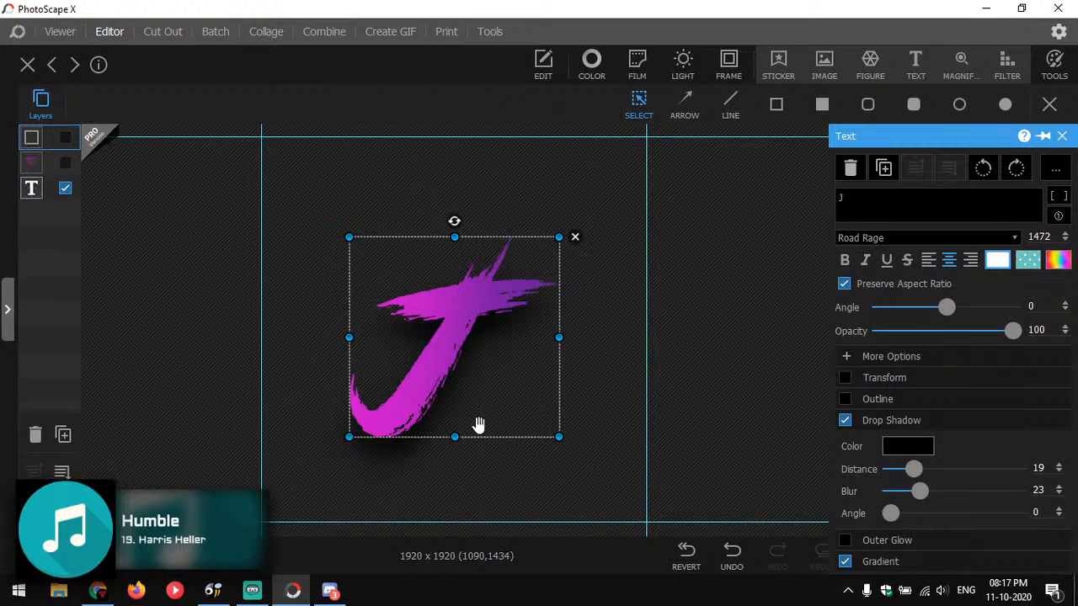
drag(455, 436, 455, 417)
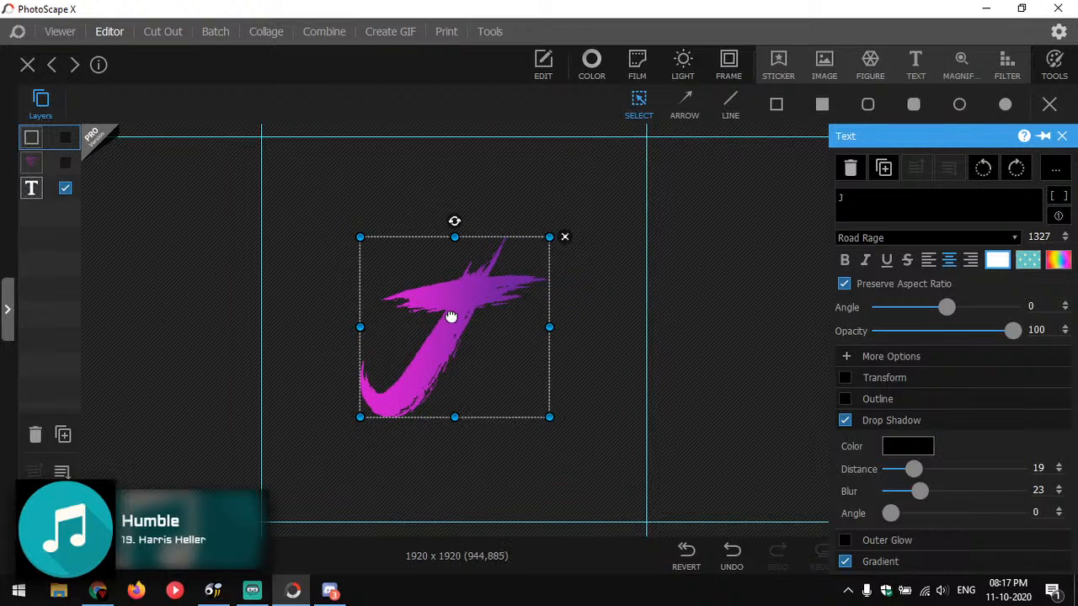
drag(450, 315, 452, 319)
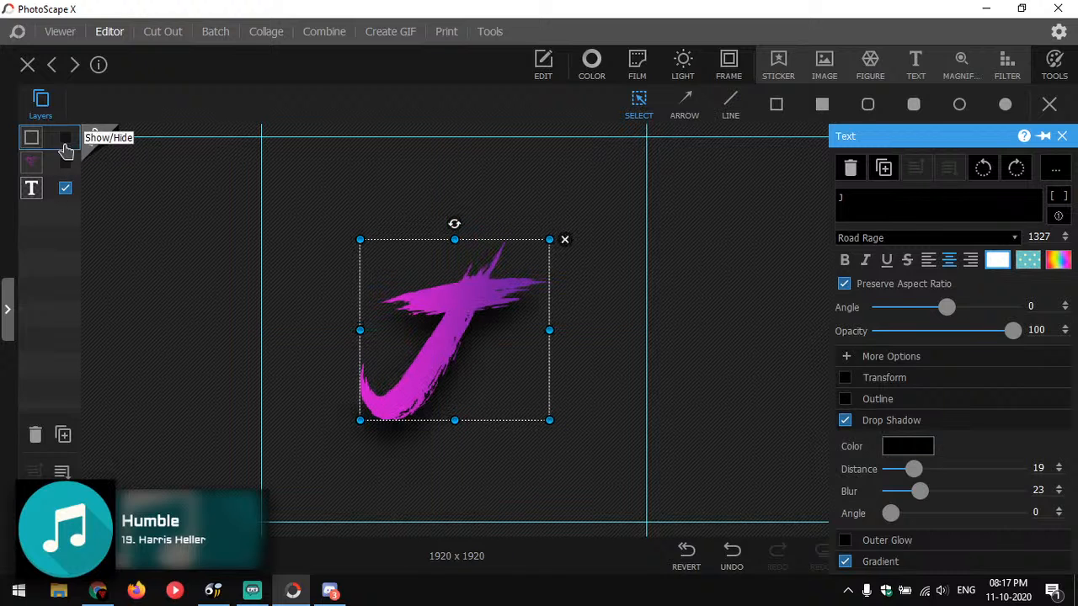
click(65, 138)
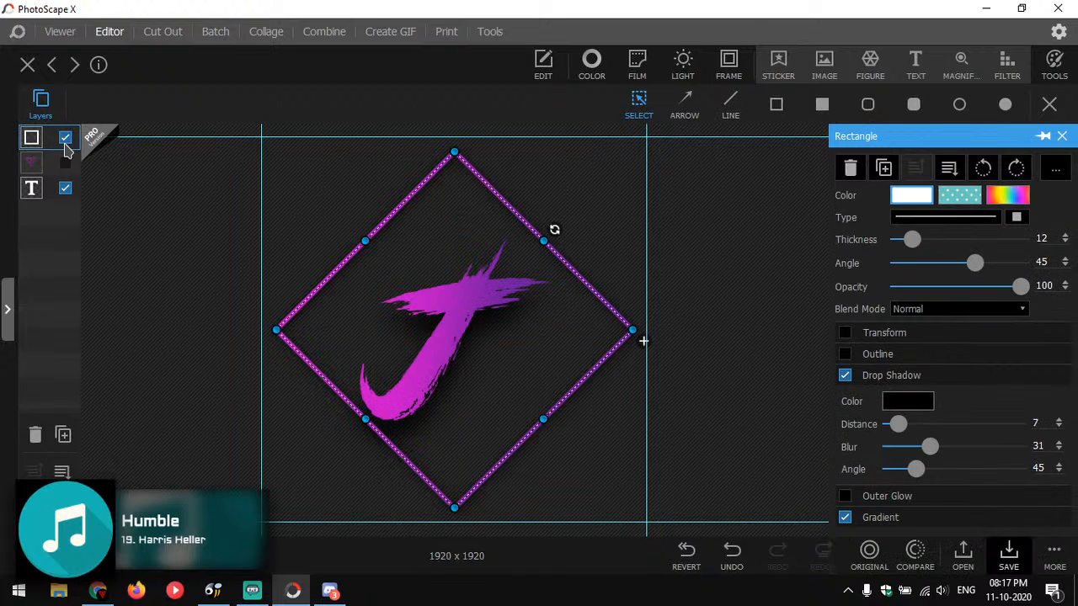
Enlarge the letter "J" to size 1427 inside the diamond and nudge it slightly to the right.
click(481, 306)
drag(551, 239, 559, 235)
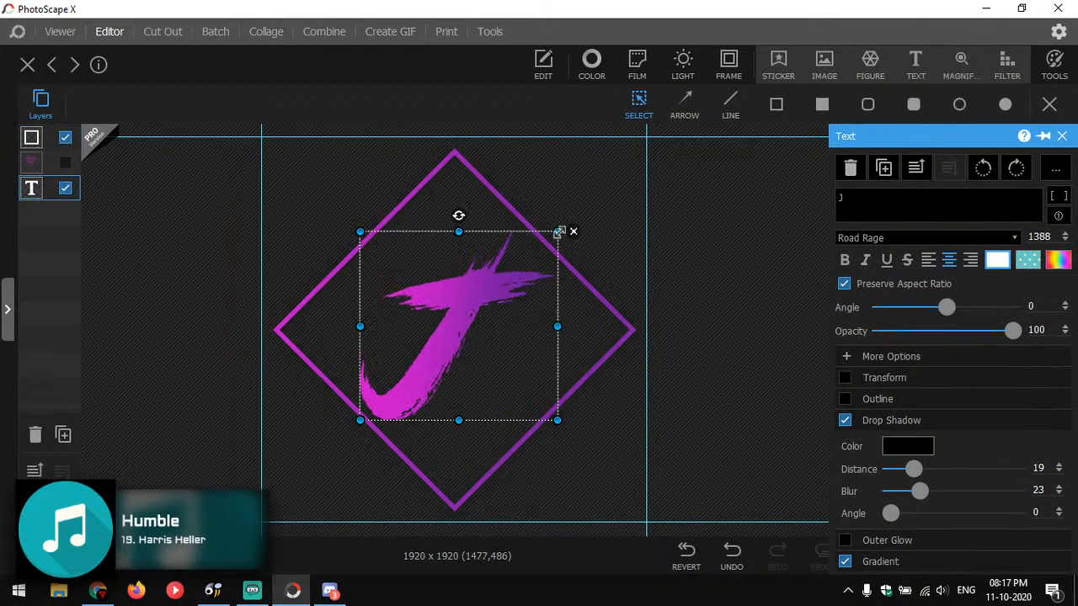
click(729, 228)
click(518, 275)
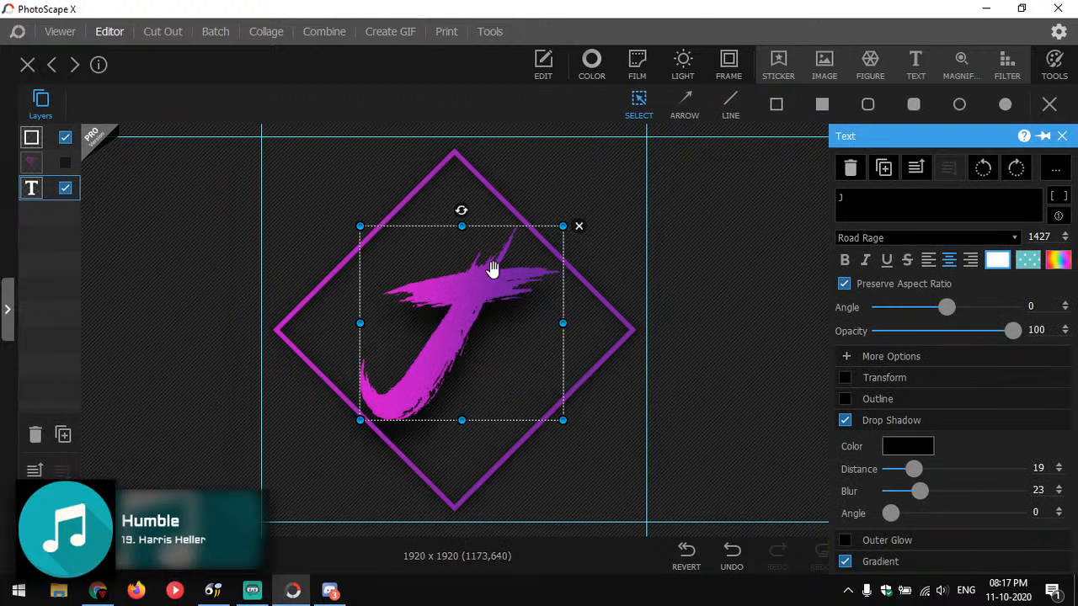
click(663, 281)
Replace the letter's Drop Shadow with a bright purple Outer Glow.
click(414, 385)
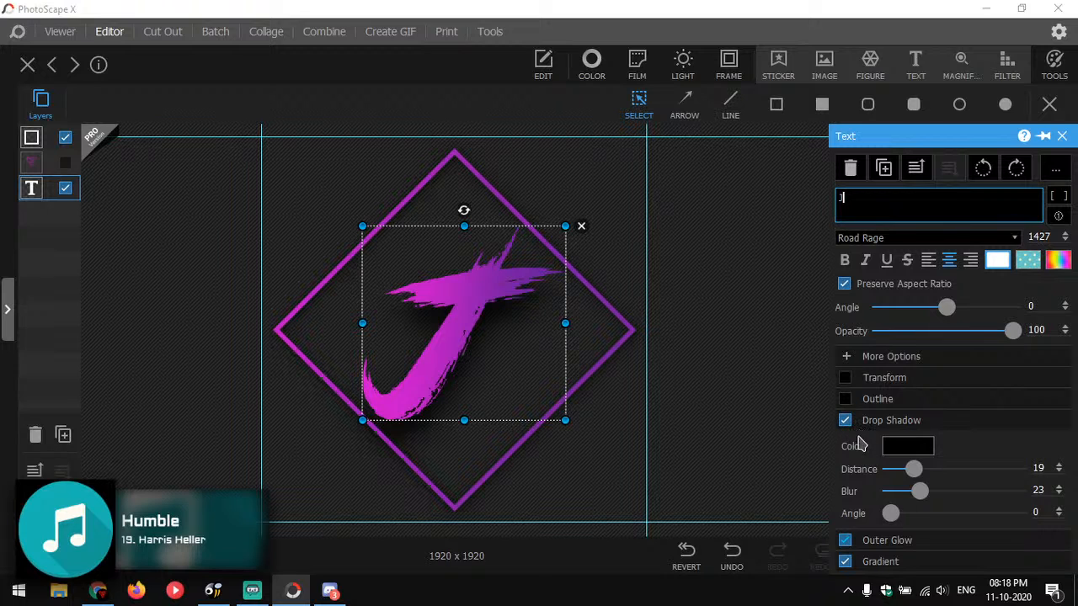
click(846, 421)
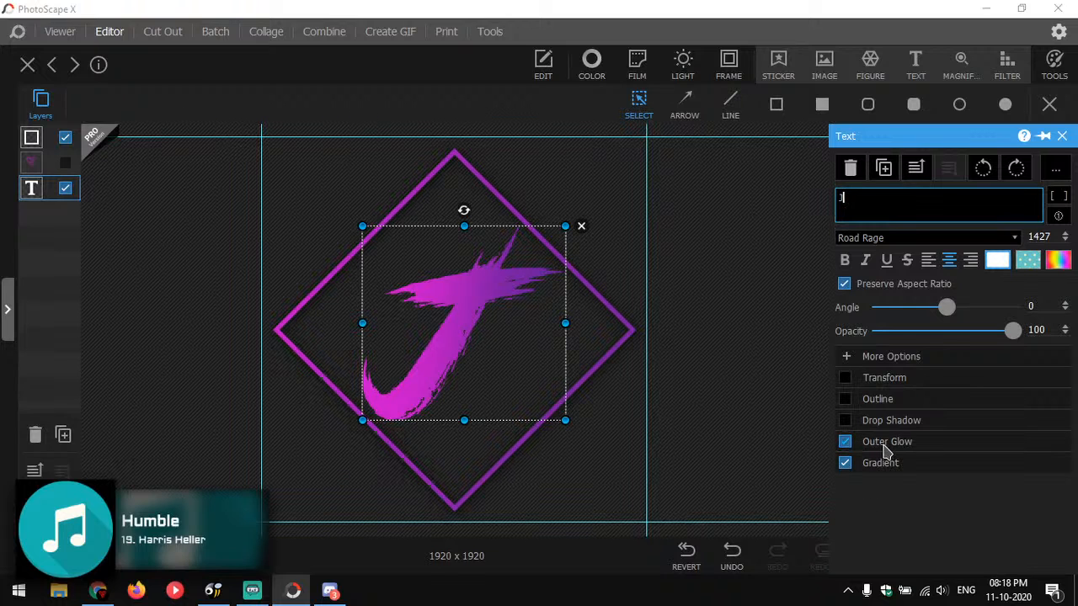
click(876, 448)
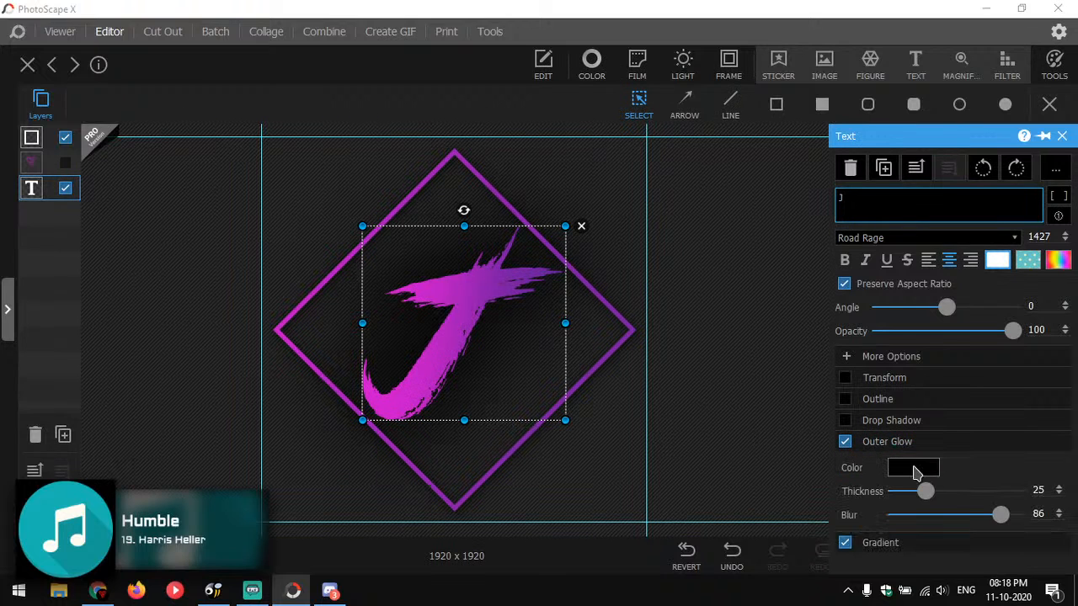
click(913, 467)
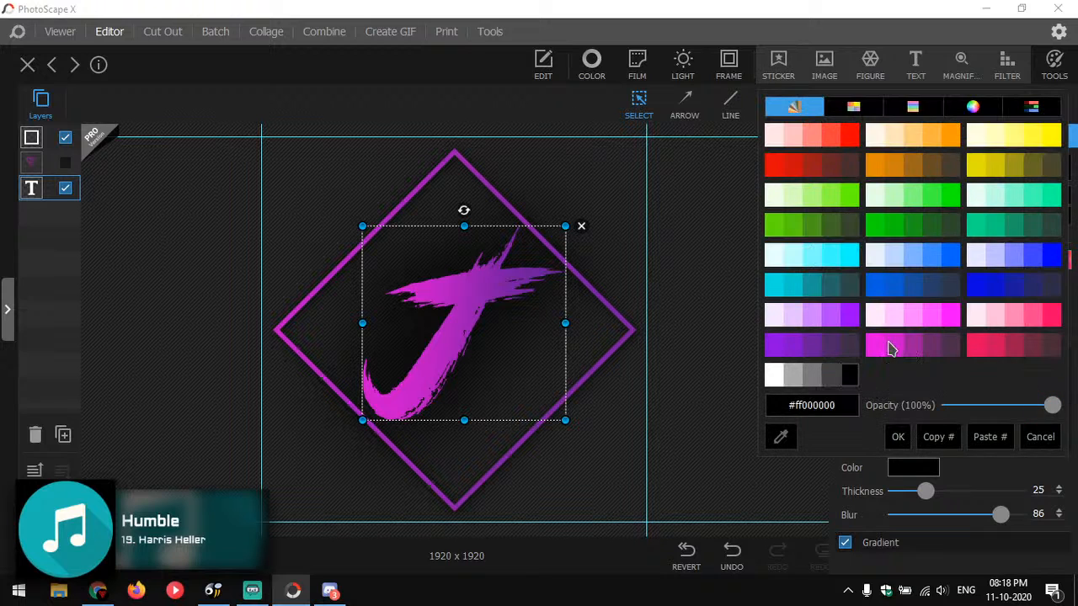
click(778, 350)
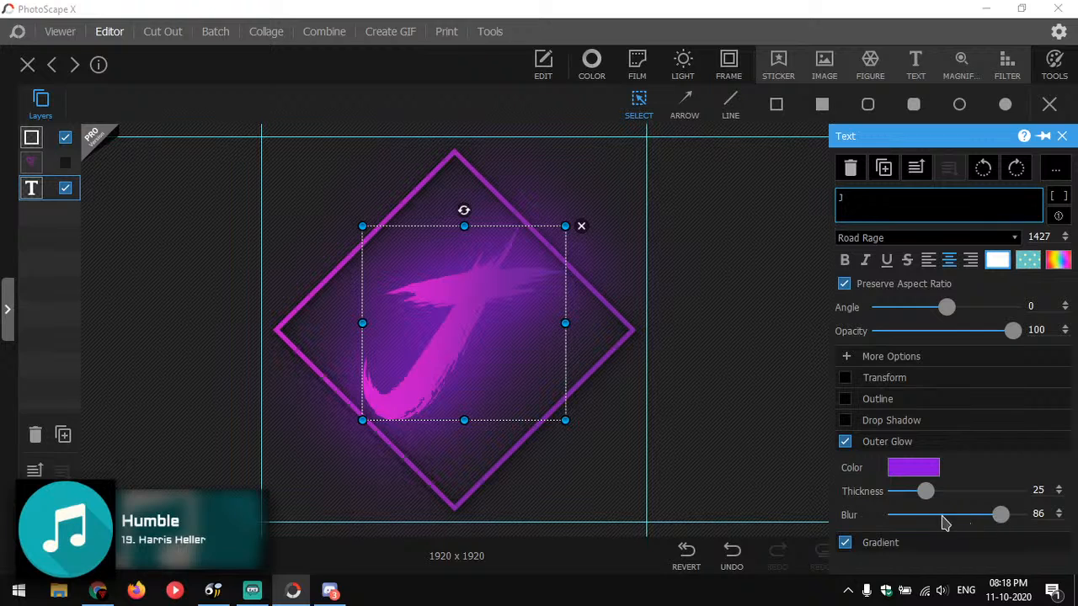
Reduce the letter "J" Outer Glow to thickness 1 and blur 46, and recolour it light purple #ffb340ff.
drag(900, 494, 955, 517)
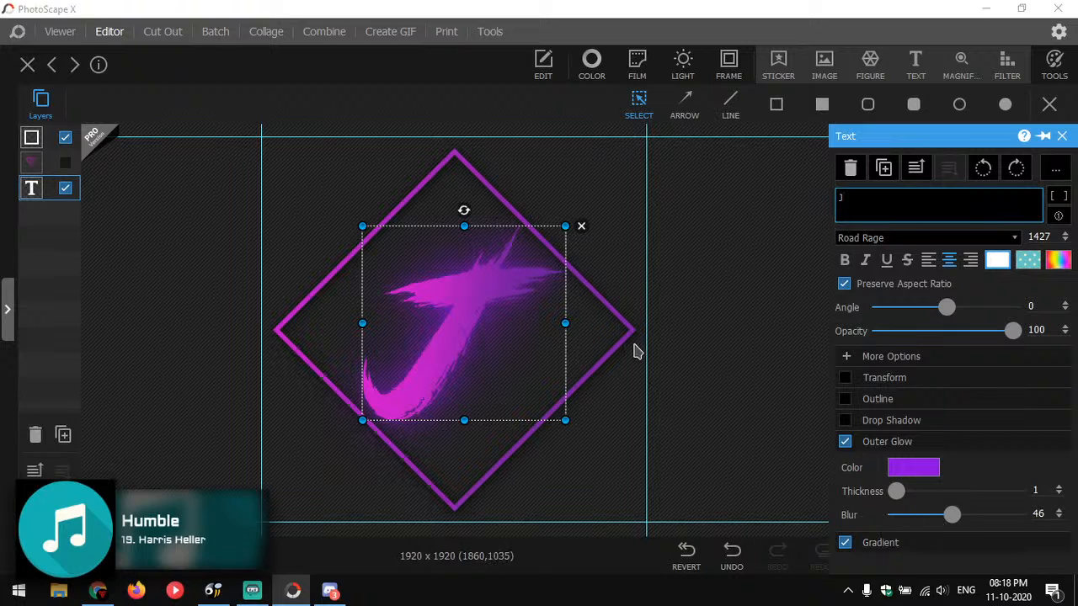
click(918, 469)
click(842, 316)
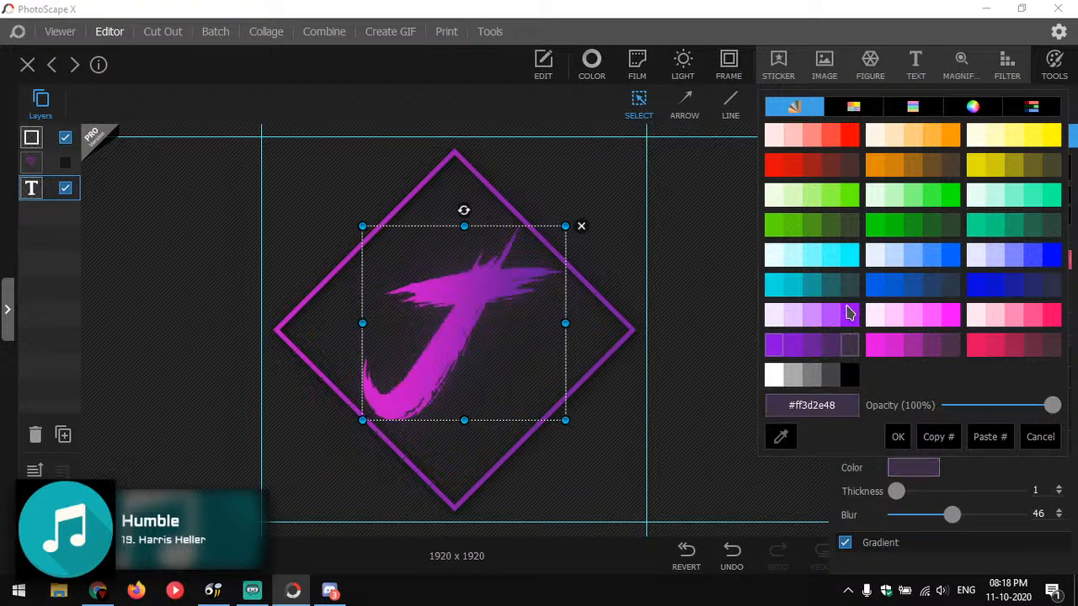
click(771, 317)
click(814, 317)
click(828, 326)
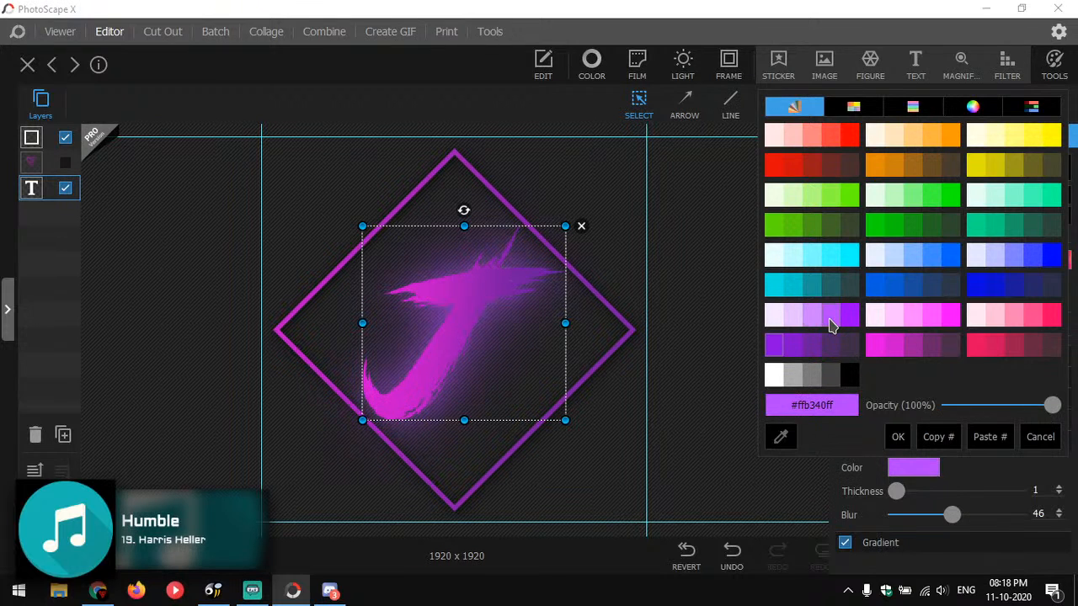
click(829, 325)
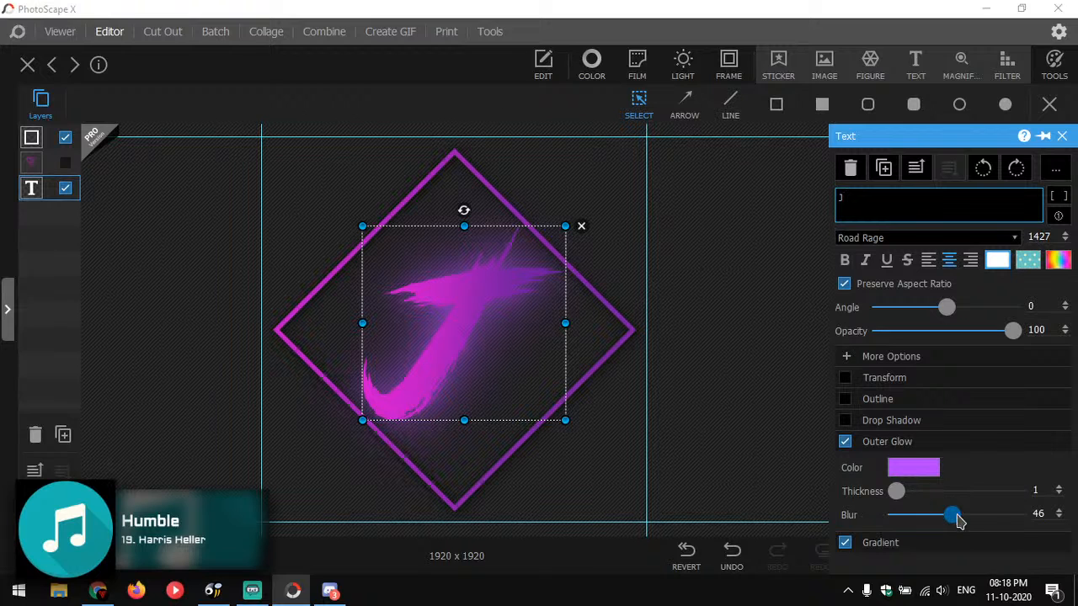
Try a thicker, tighter glow on the letter "J", finishing at thickness 1 and blur 29.
mouse_move(941, 520)
mouse_down()
mouse_move(900, 520)
mouse_move(925, 521)
mouse_up()
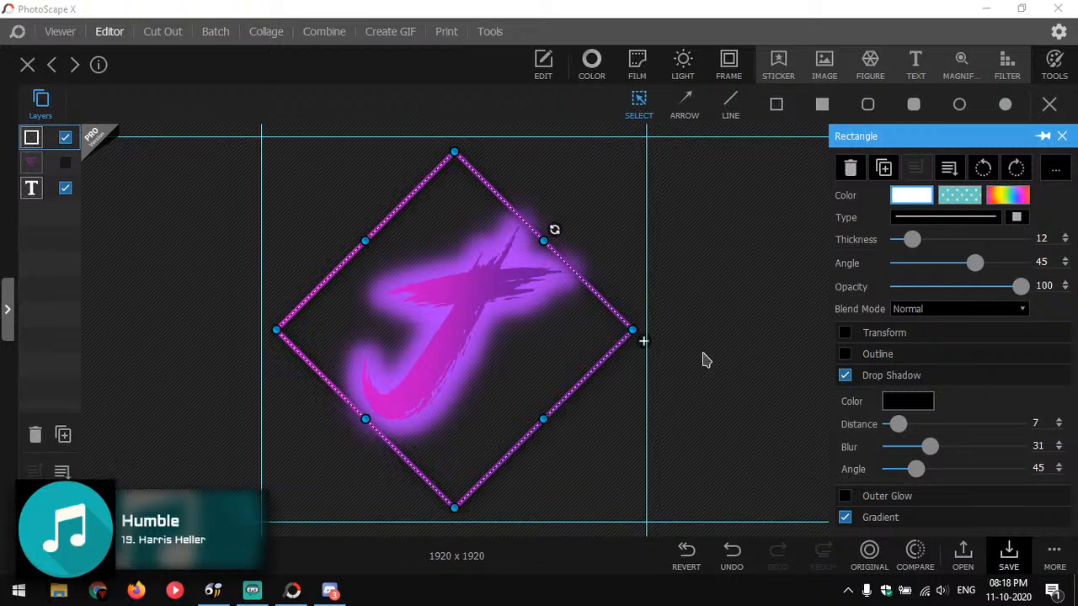
click(450, 303)
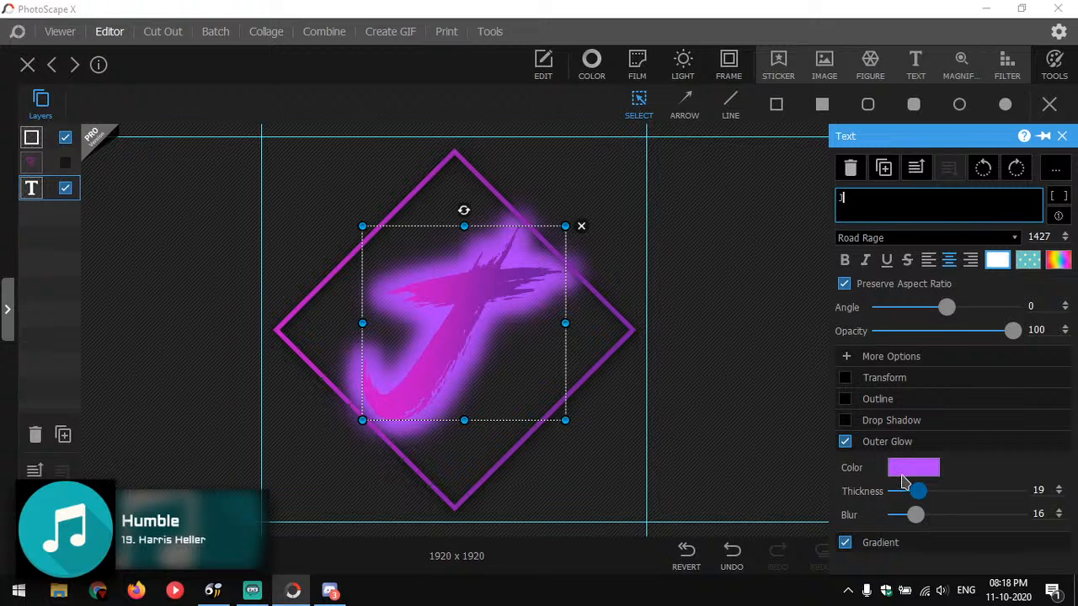
drag(904, 481, 895, 491)
drag(916, 515, 930, 514)
click(649, 345)
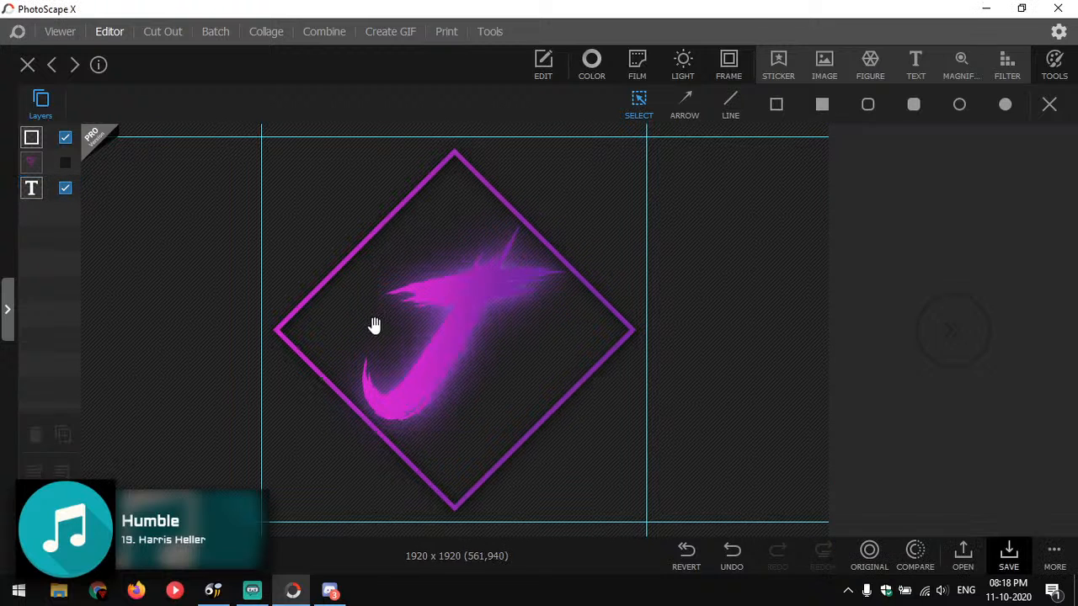
Shrink the letter "J" to size 1319 and centre it inside the diamond frame.
click(477, 305)
drag(455, 233, 458, 244)
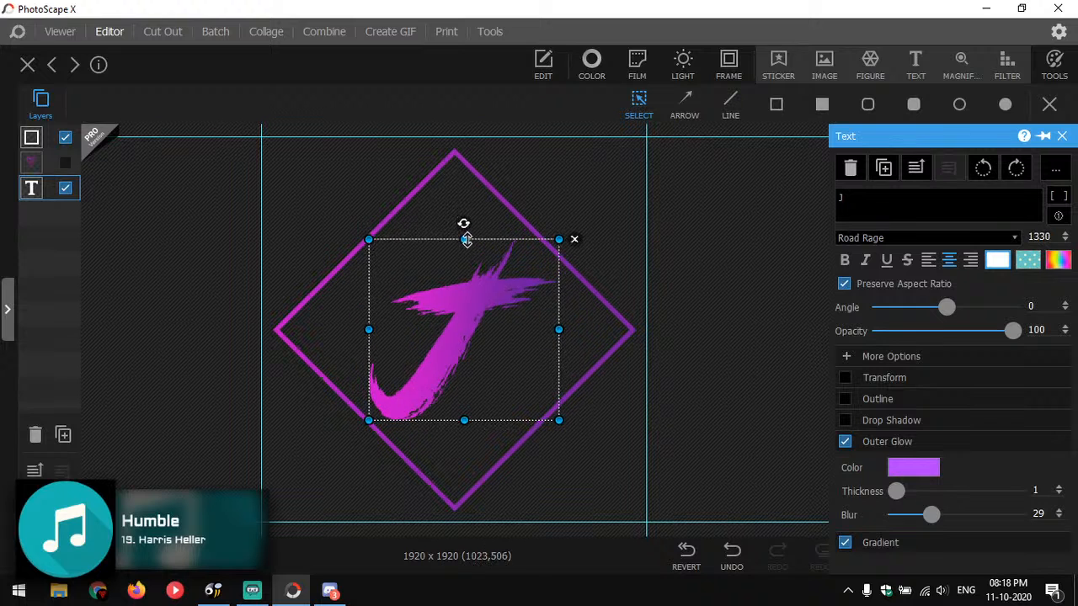
drag(470, 315, 460, 324)
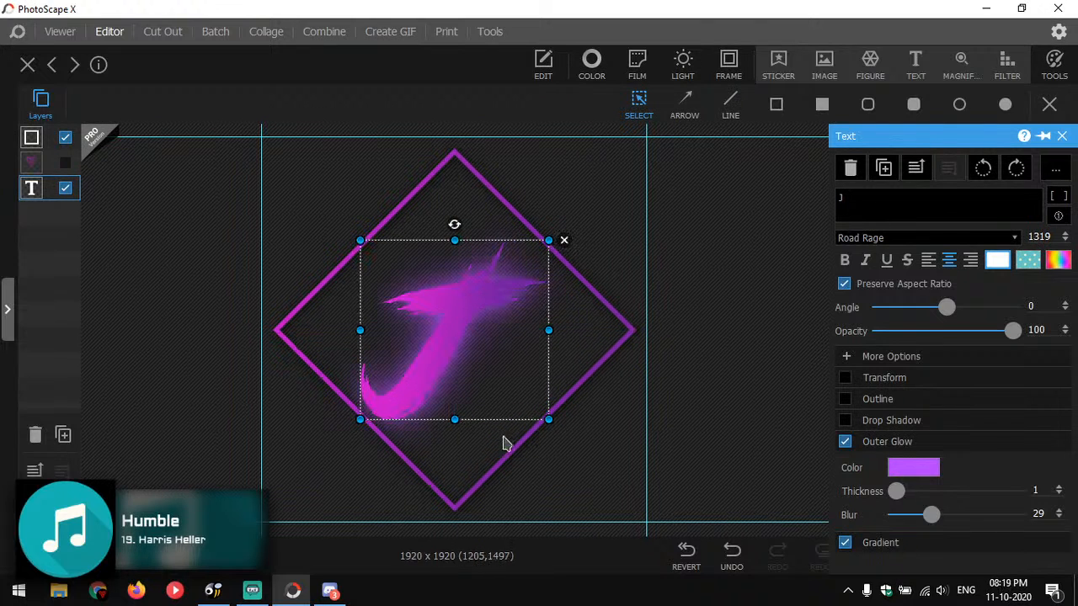
Recolour the letter's Outer Glow deep violet #ff8a08e1 and set its blur to 100.
click(925, 470)
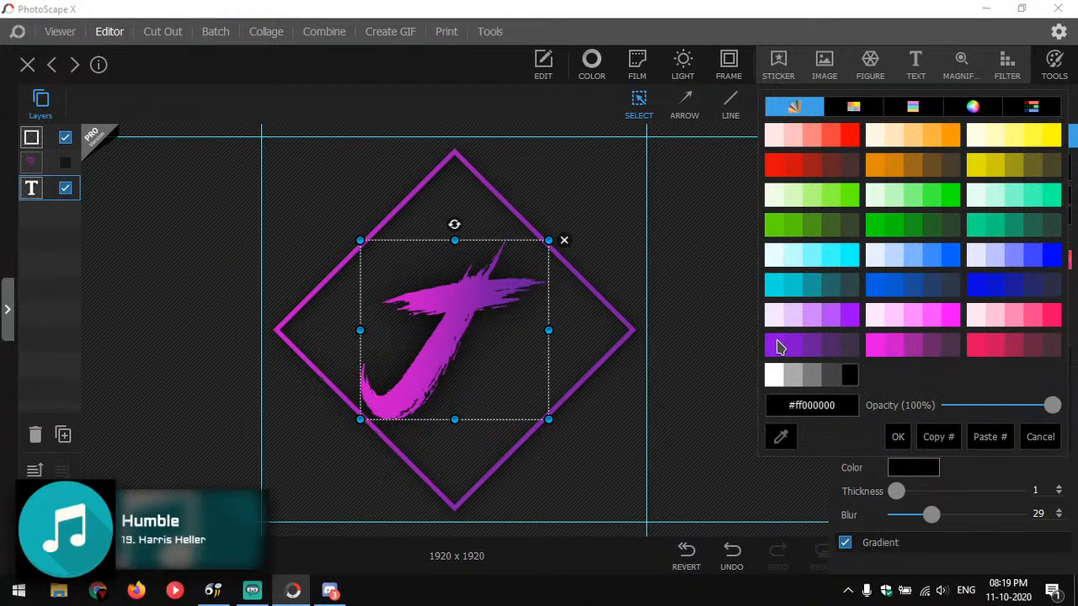
click(779, 347)
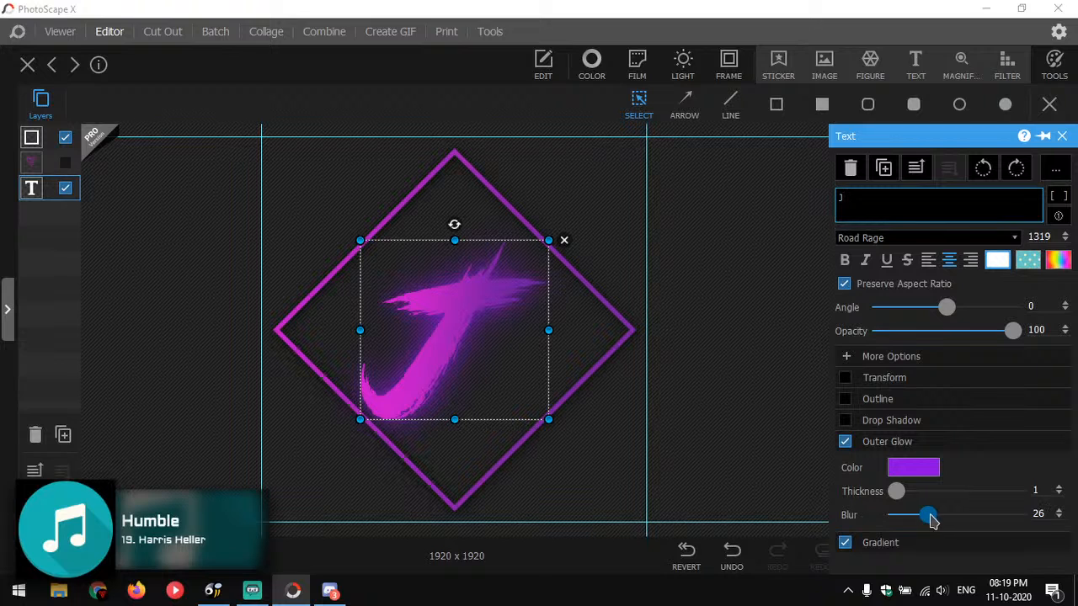
drag(932, 518, 1029, 514)
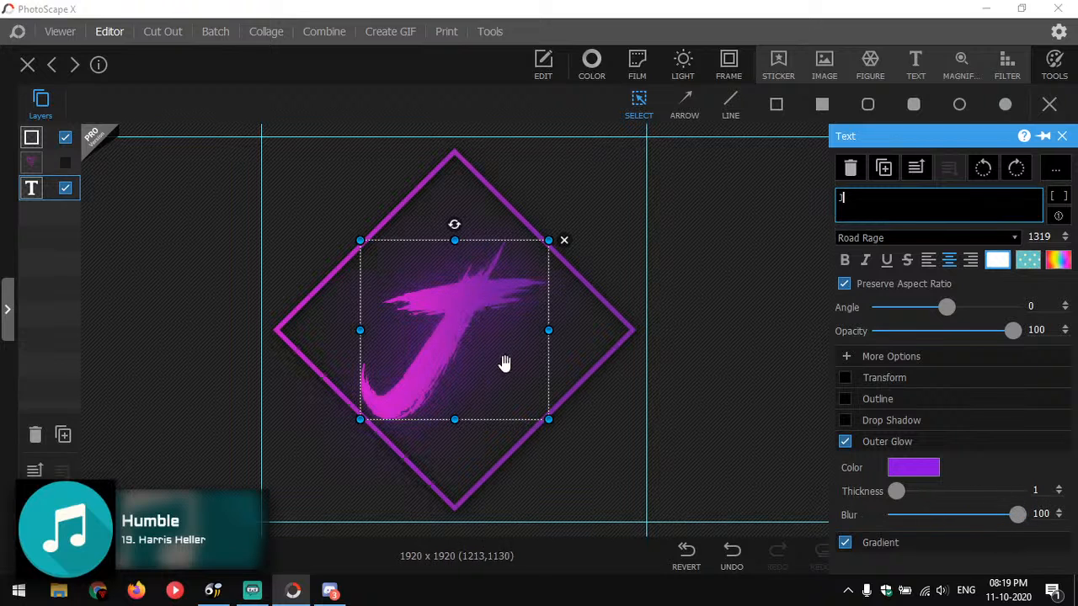
Turn off the diamond frame's Drop Shadow and enable its Outer Glow.
click(610, 302)
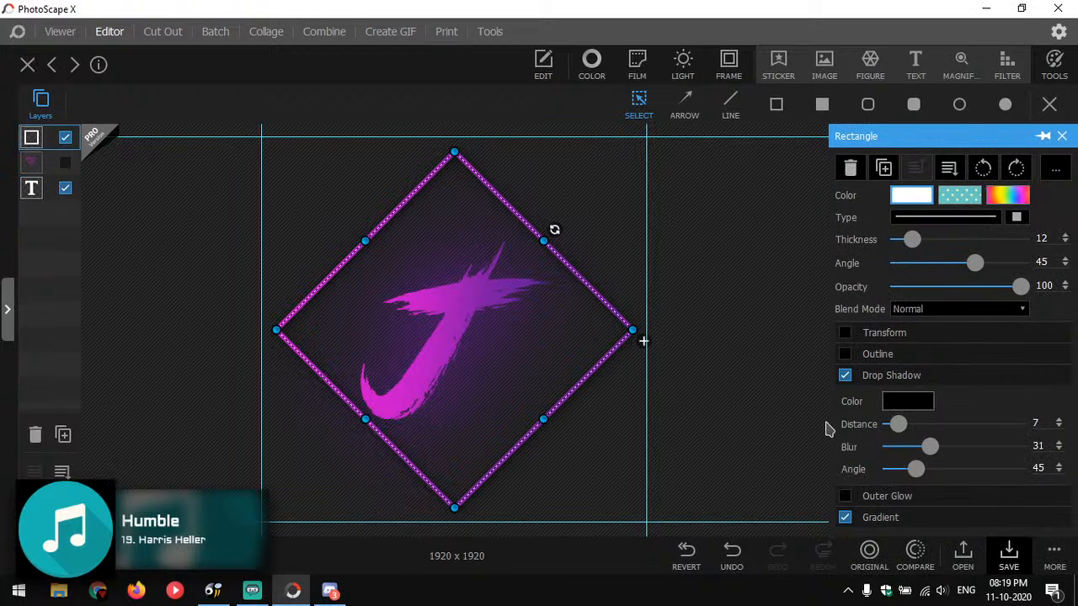
click(844, 375)
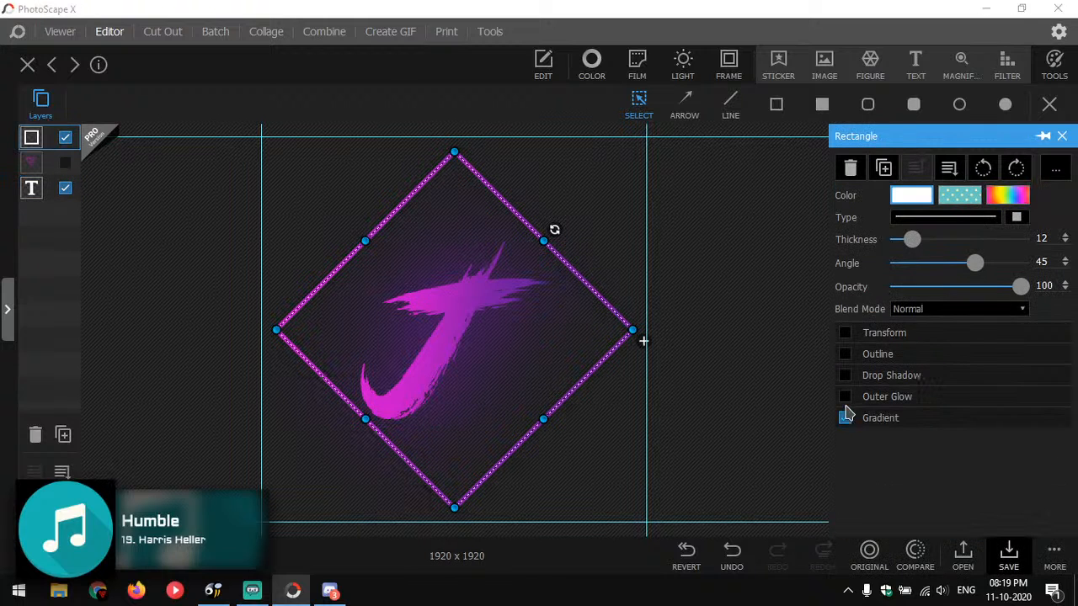
click(845, 398)
click(909, 428)
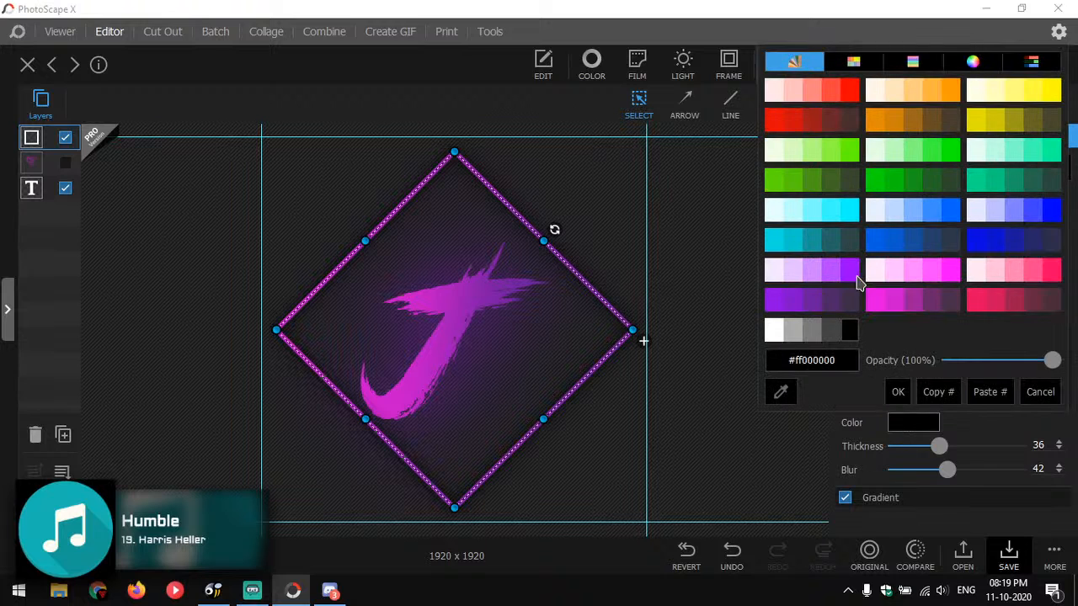
click(840, 299)
click(876, 278)
Copy the glow colour #ff8a08e1 from the letter "J" and apply it to the diamond frame's Outer Glow.
click(440, 315)
click(441, 315)
click(921, 477)
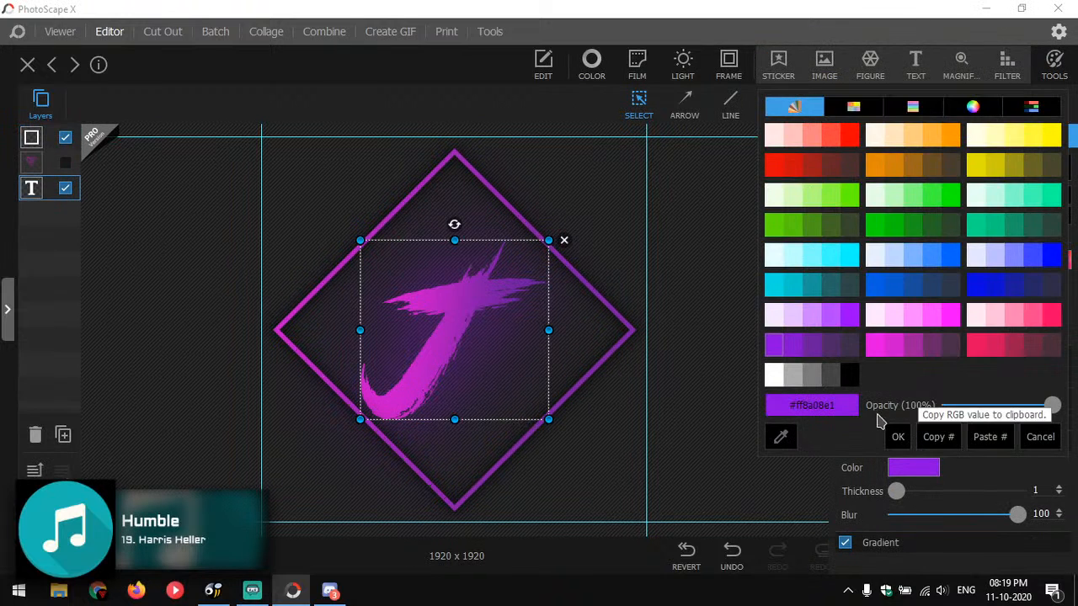
click(935, 436)
click(896, 438)
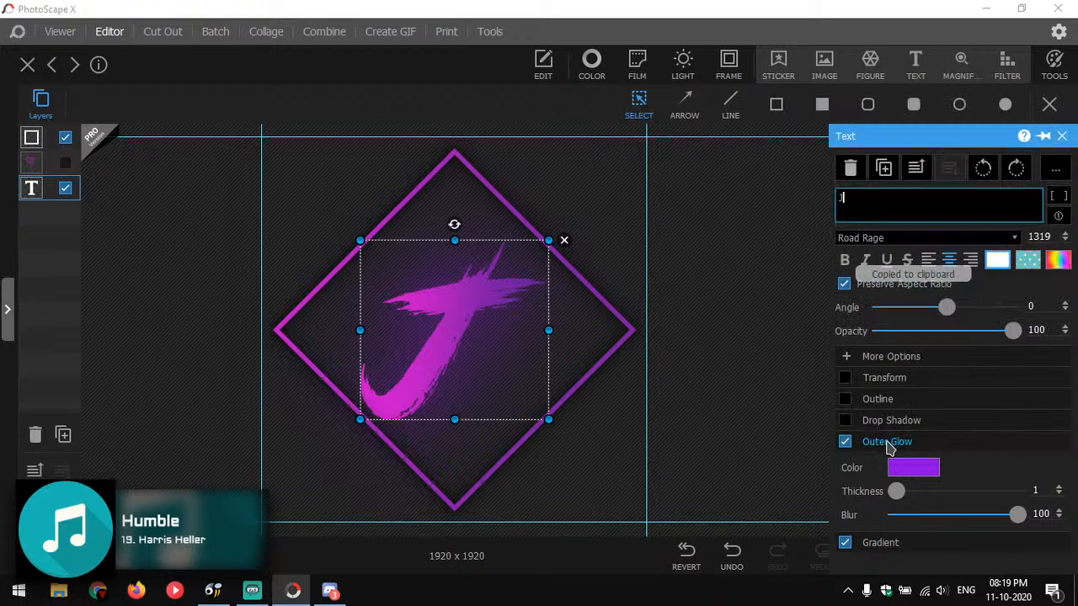
click(497, 466)
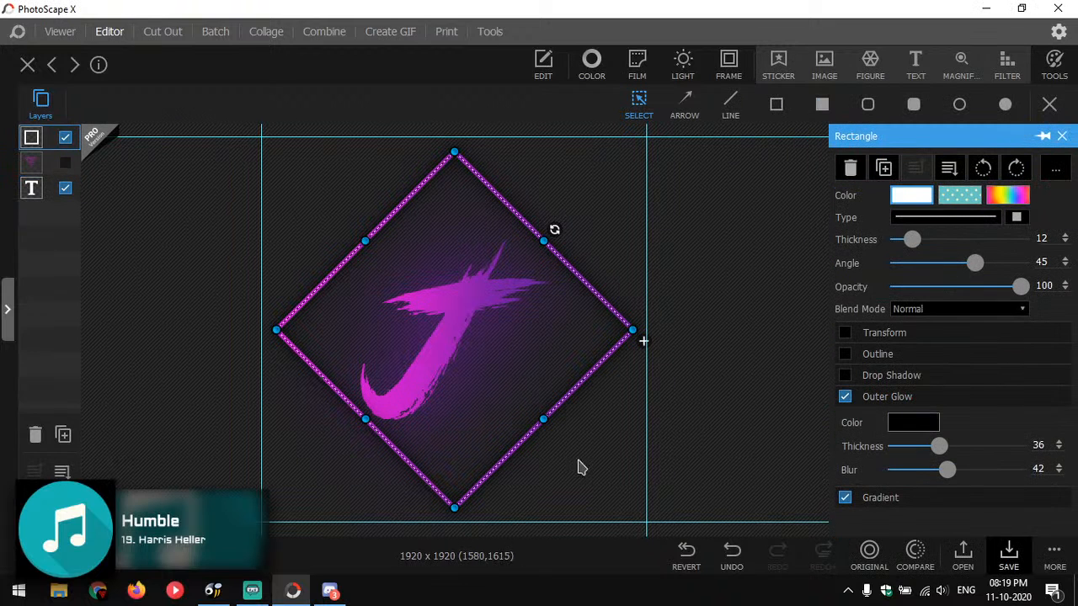
click(902, 425)
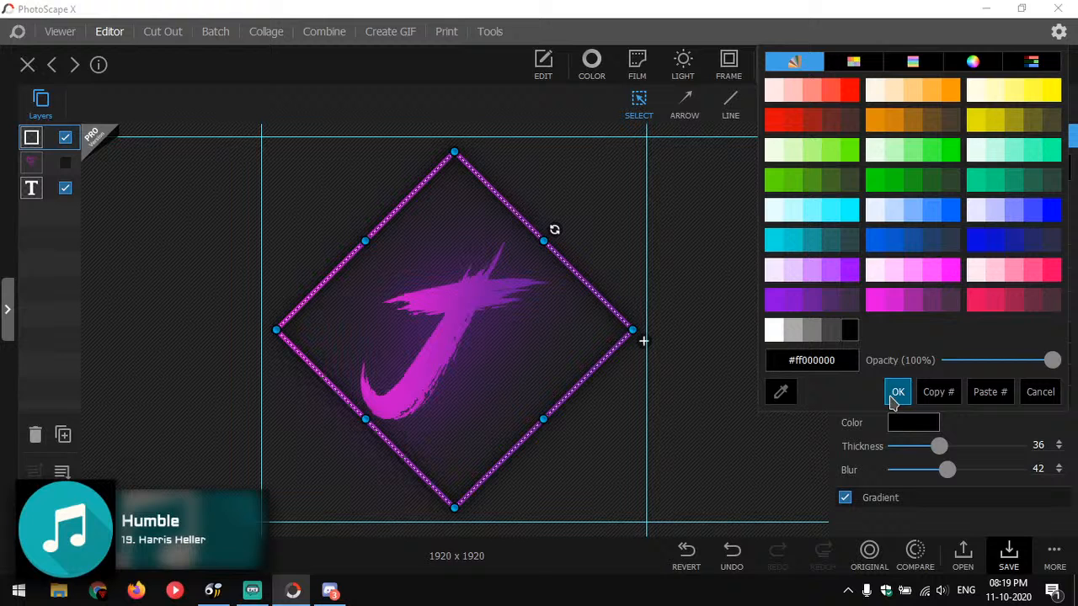
click(985, 394)
click(697, 351)
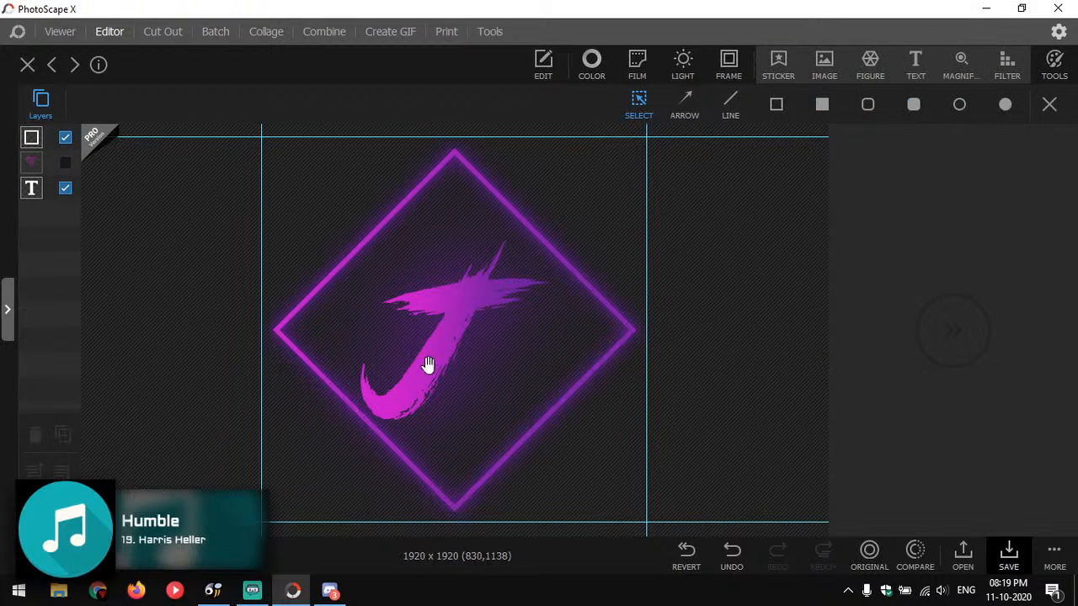
Enlarge the letter "J" to size 1406 towards the diamond's upper-right edge.
click(472, 311)
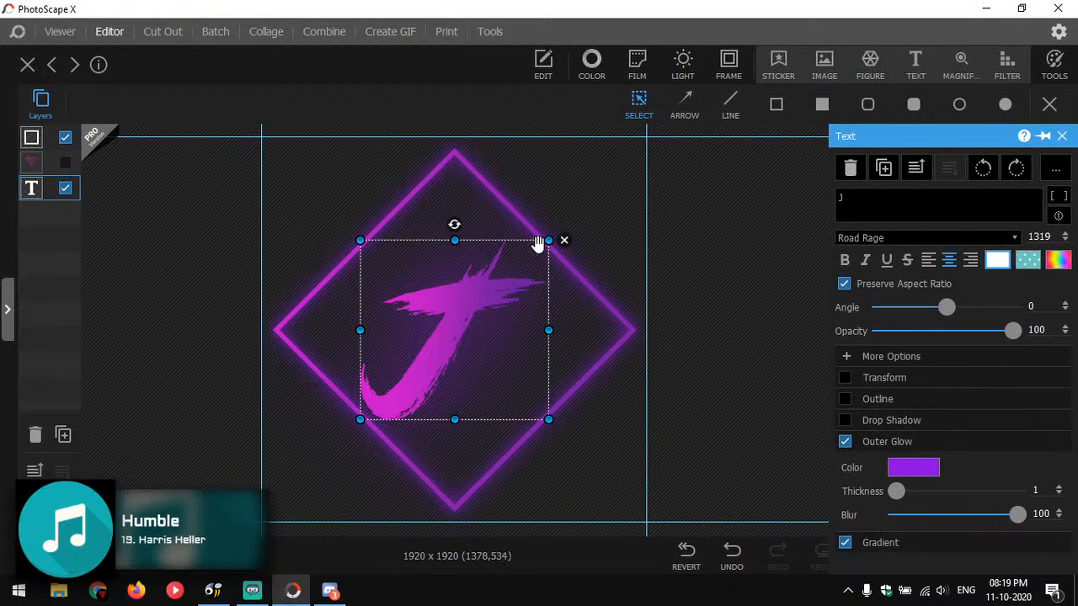
drag(550, 239, 561, 232)
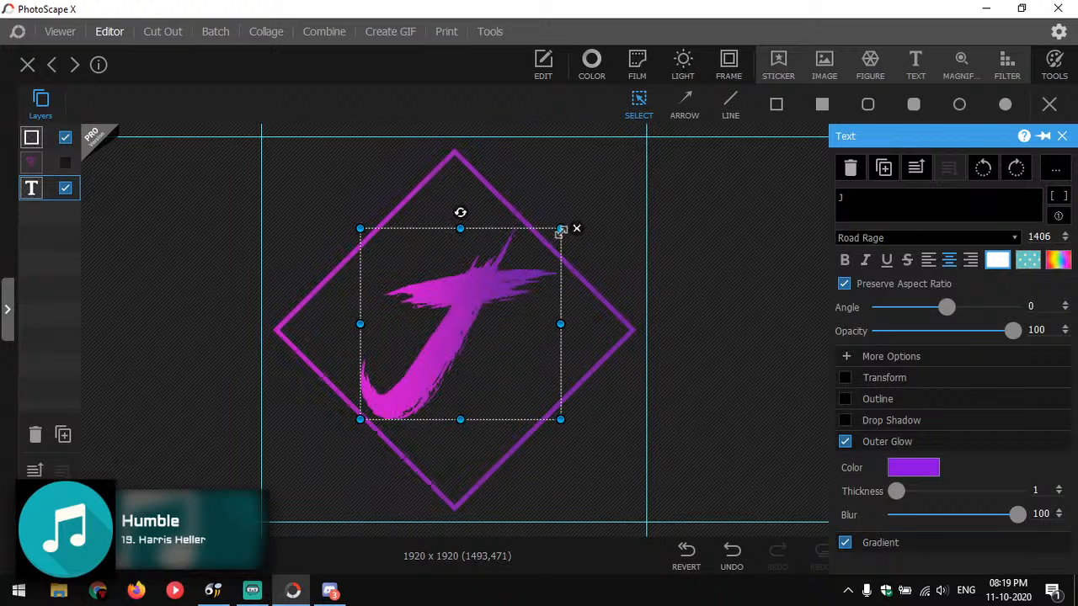
click(707, 269)
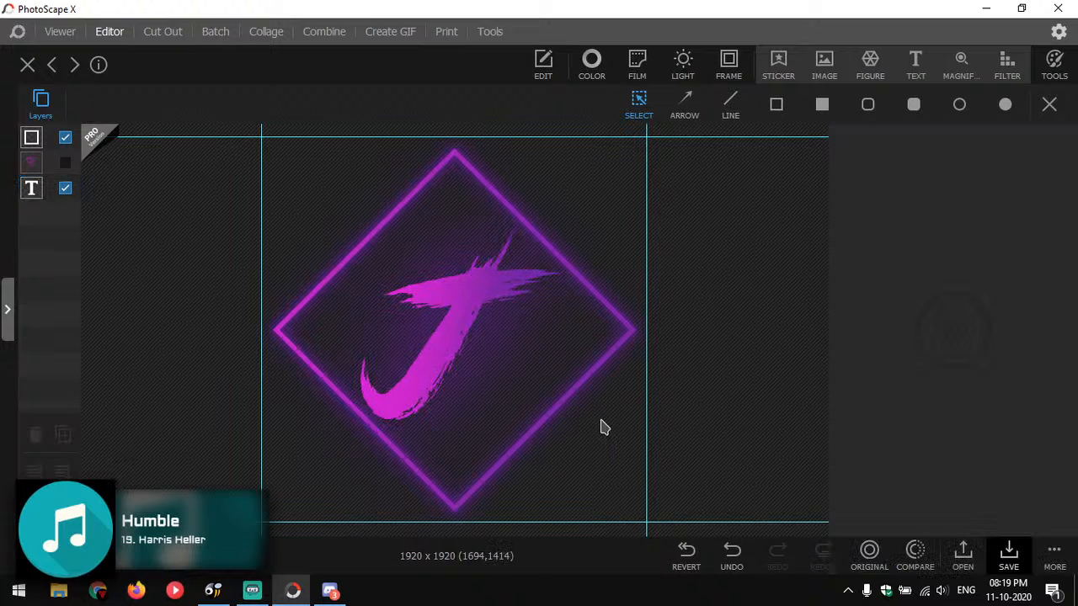
Set the letter's Outer Glow blur to 86 and increase the glow's thickness.
click(459, 305)
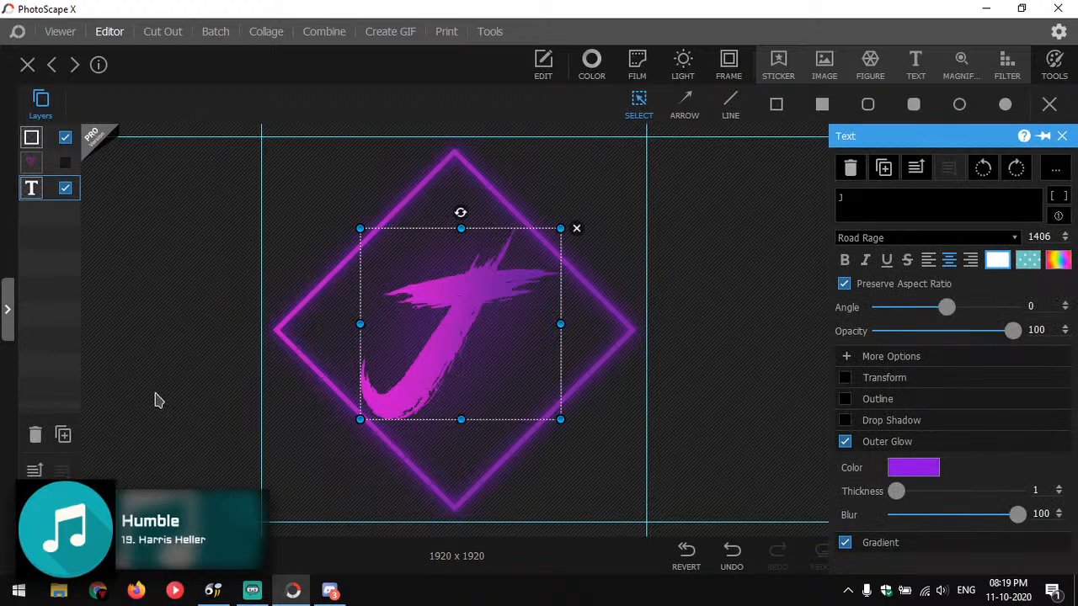
click(700, 264)
click(443, 318)
drag(1017, 515, 996, 522)
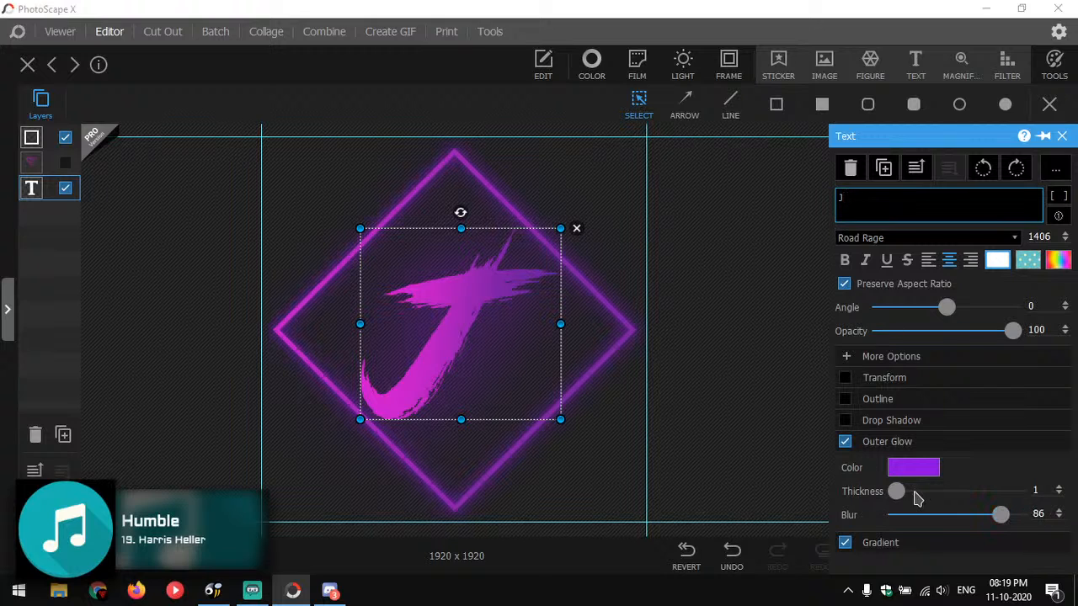
drag(909, 499, 918, 499)
drag(898, 490, 921, 503)
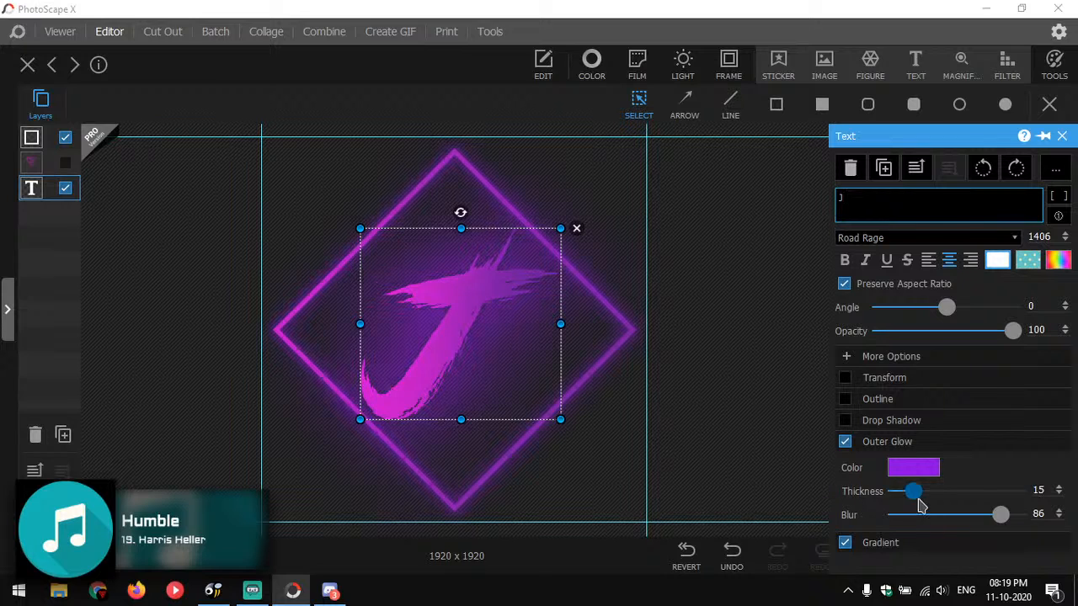
click(792, 348)
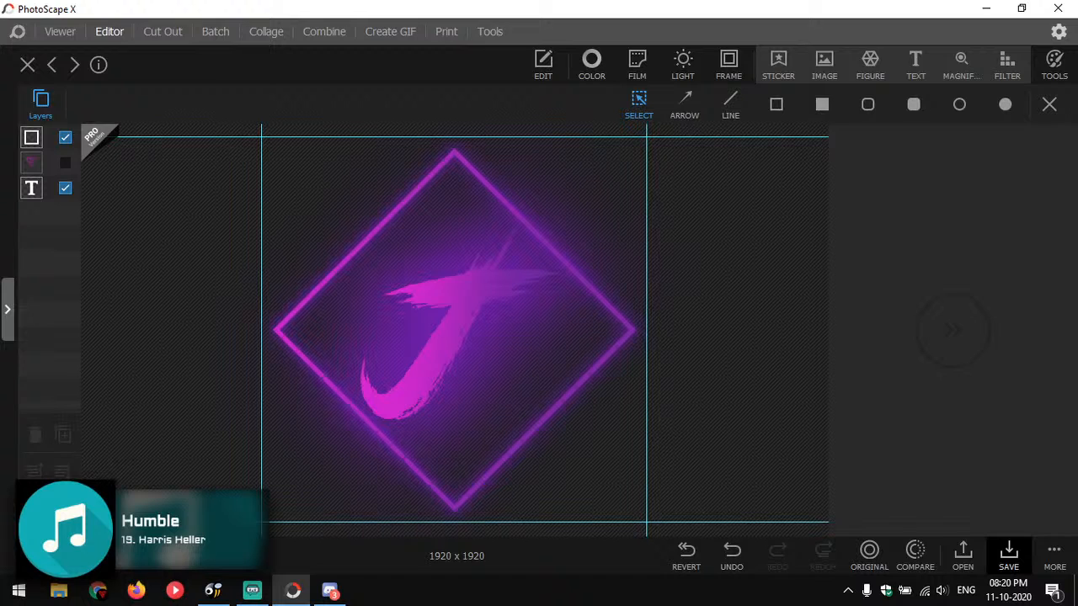
click(330, 590)
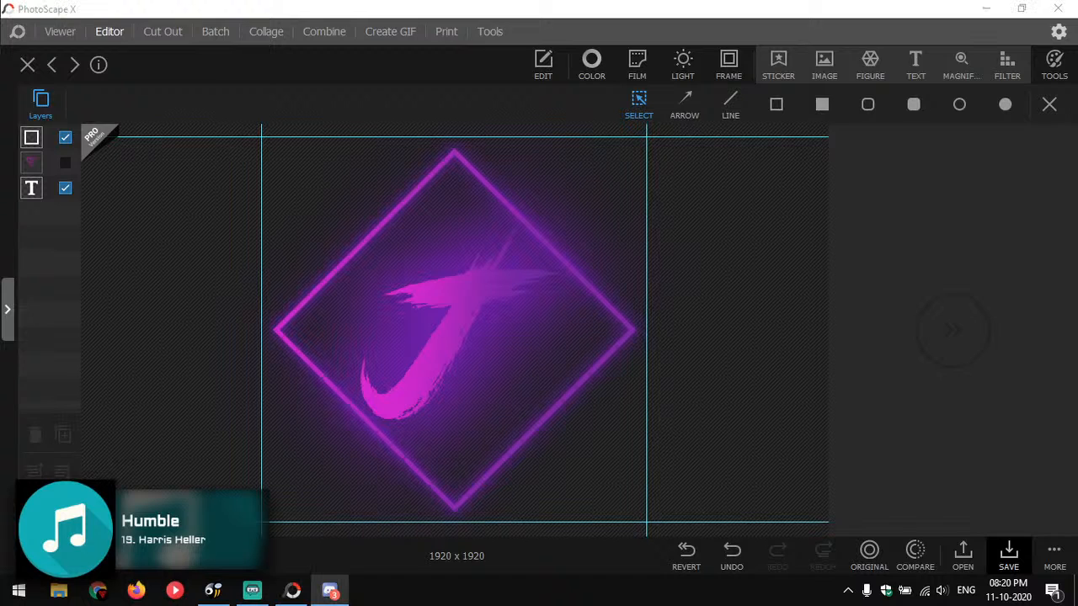
key(alt+Tab)
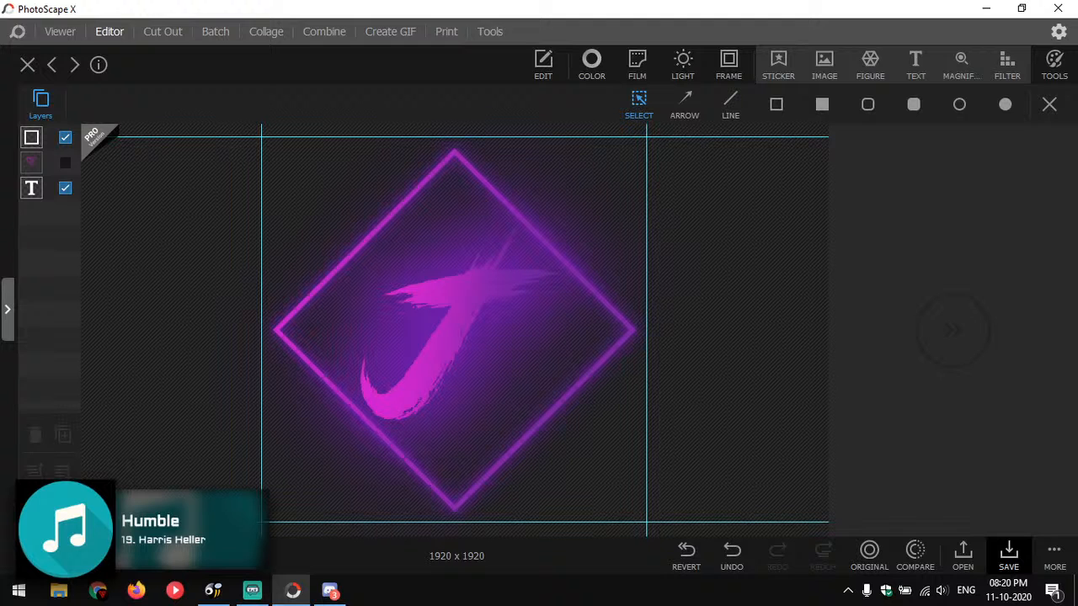
click(683, 373)
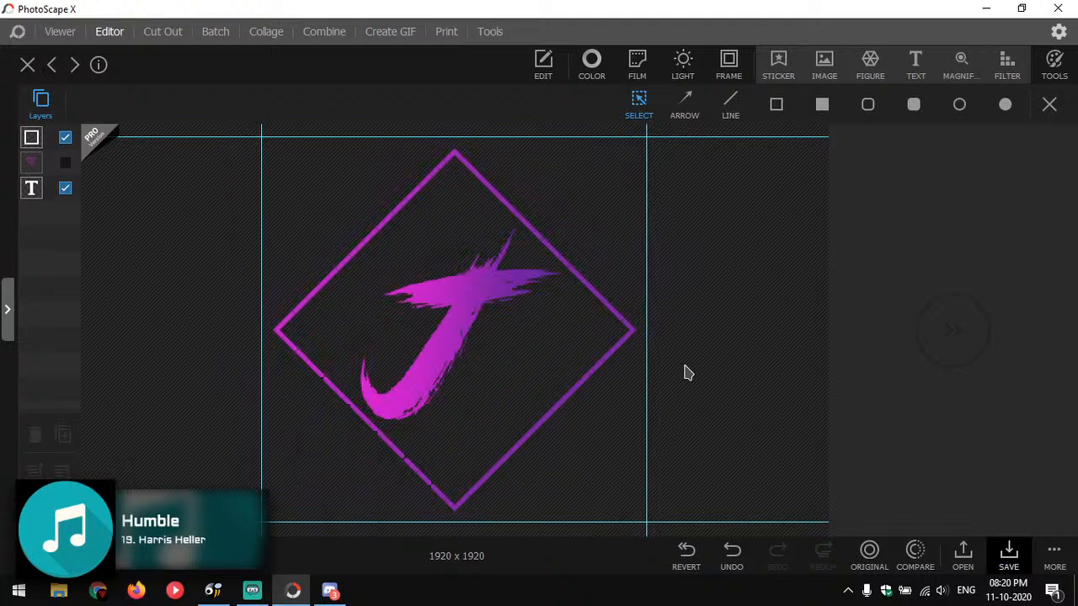
Reduce the Outer Glow thickness of the letter "J" to 4.
click(451, 312)
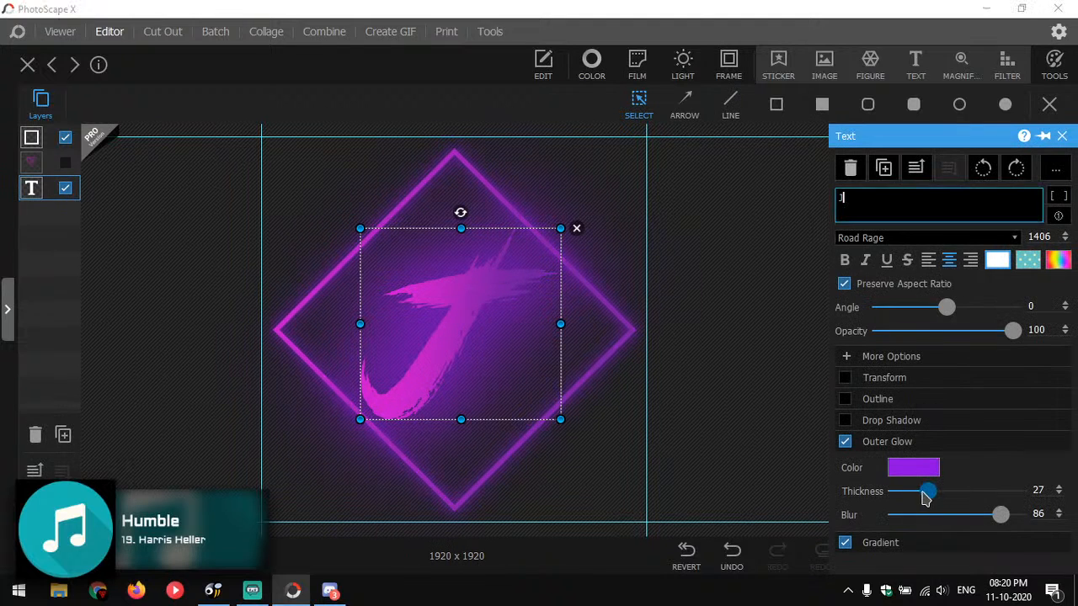
scroll(903, 500, down, 1)
click(899, 491)
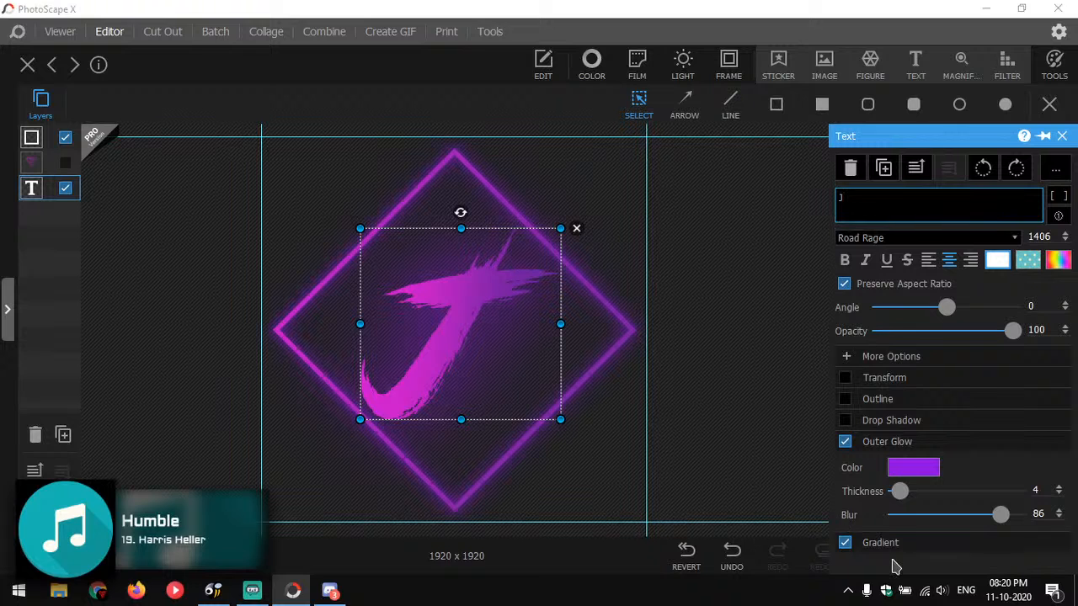
click(775, 428)
Set the blend mode of the letter "J" to Linear Dodge (Add).
click(470, 302)
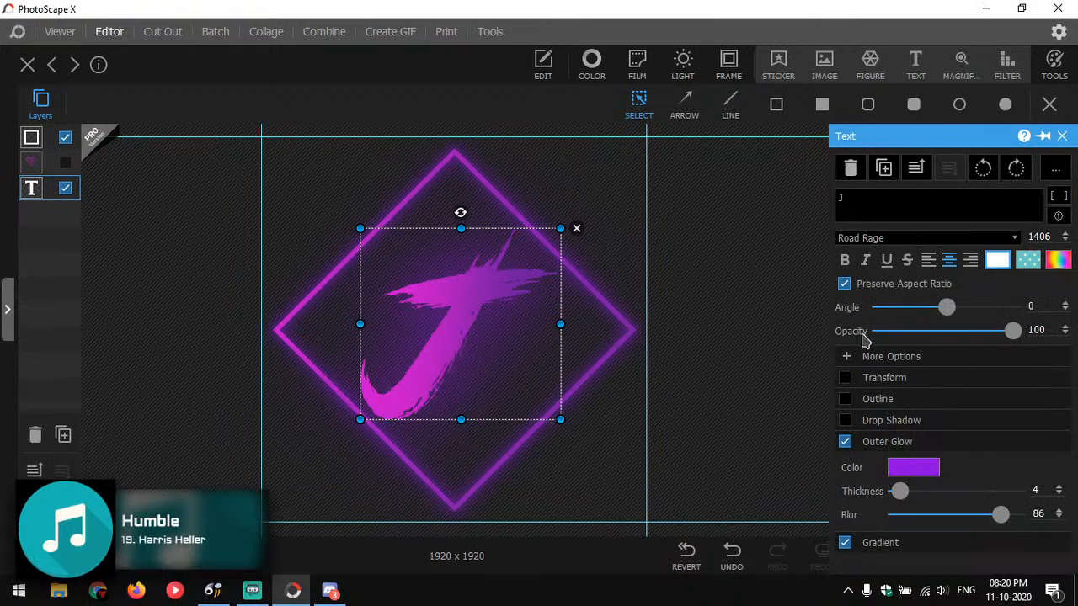
click(895, 357)
click(939, 381)
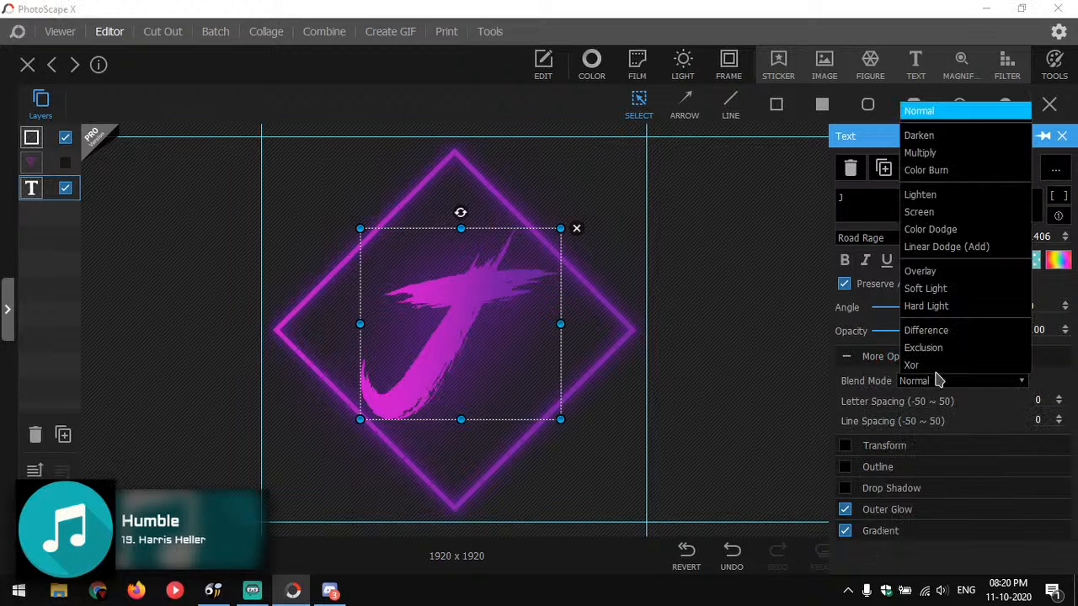
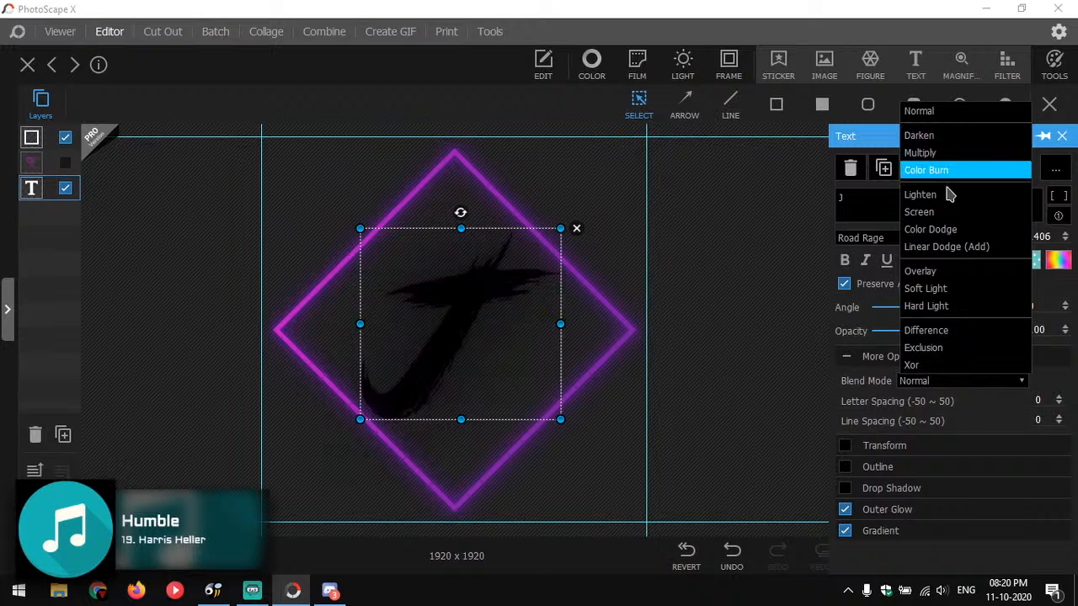
click(952, 247)
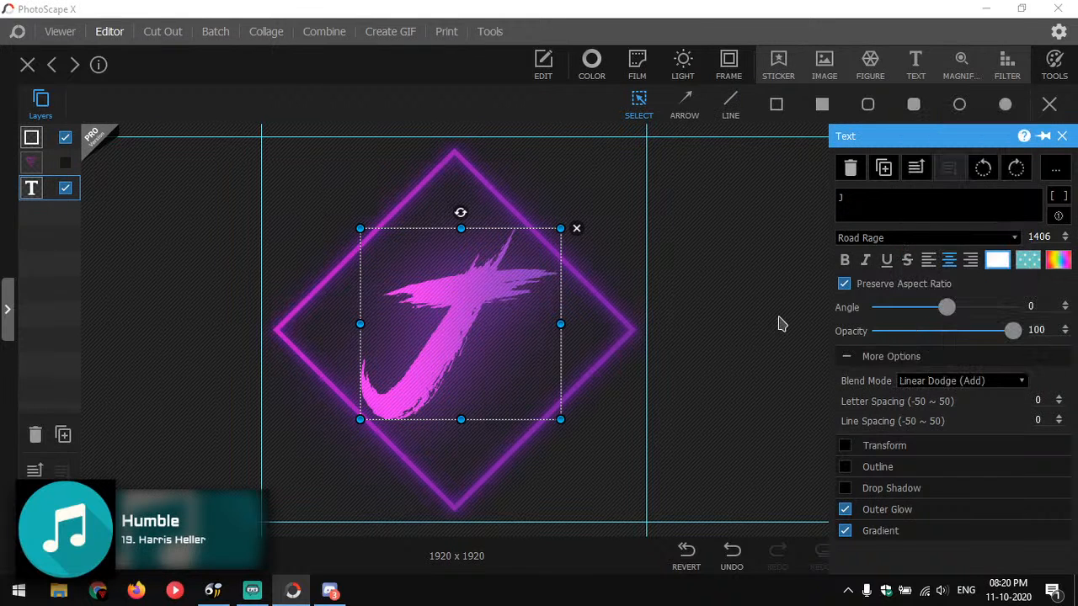
Duplicate the letter "J" and fill the copy with solid black, #ff000000.
right_click(455, 314)
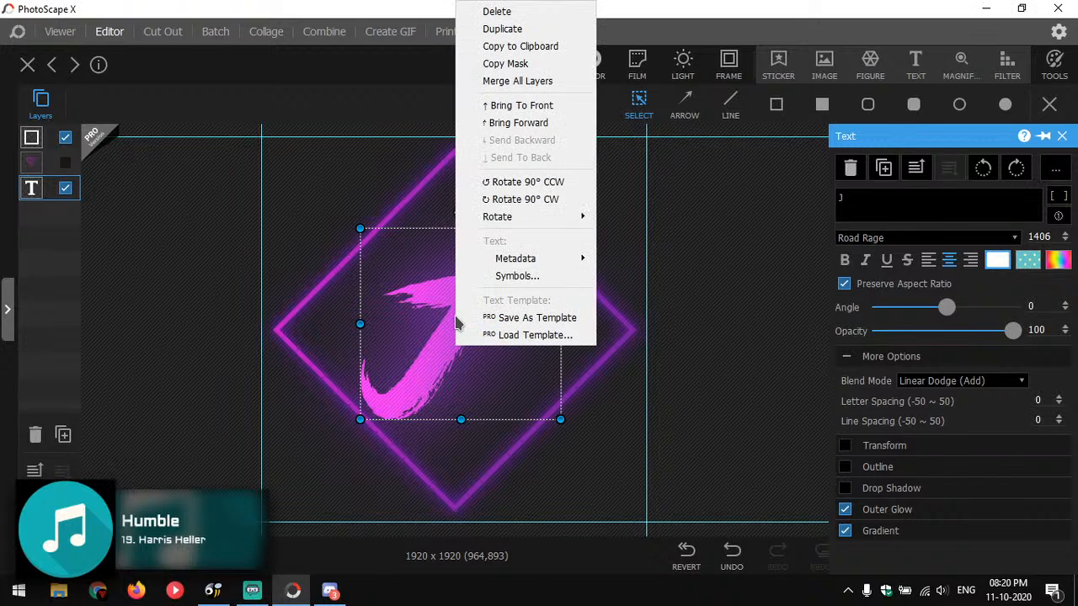
click(512, 32)
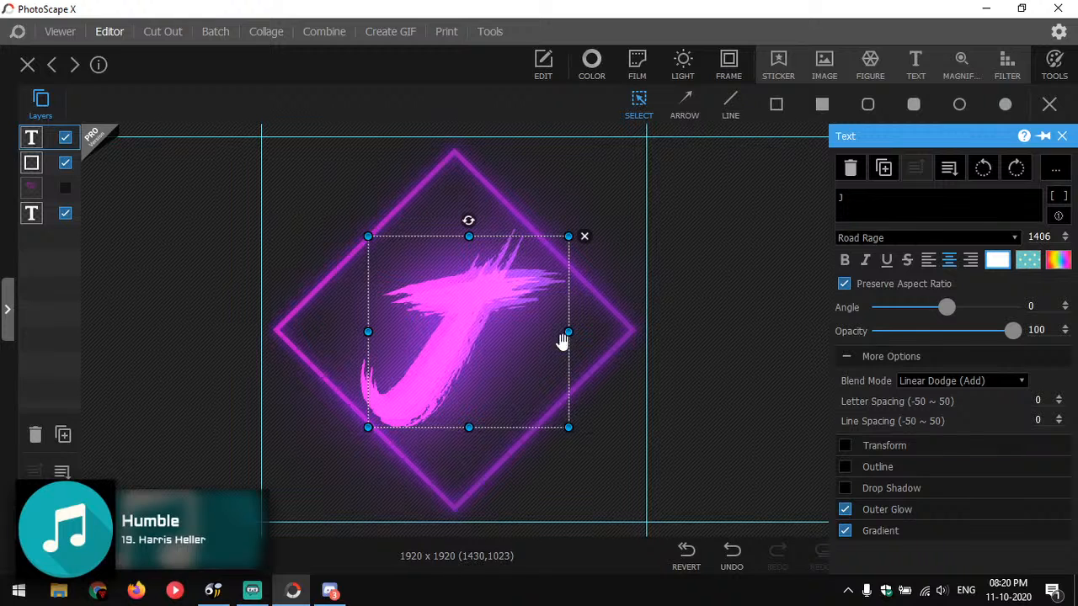
click(997, 259)
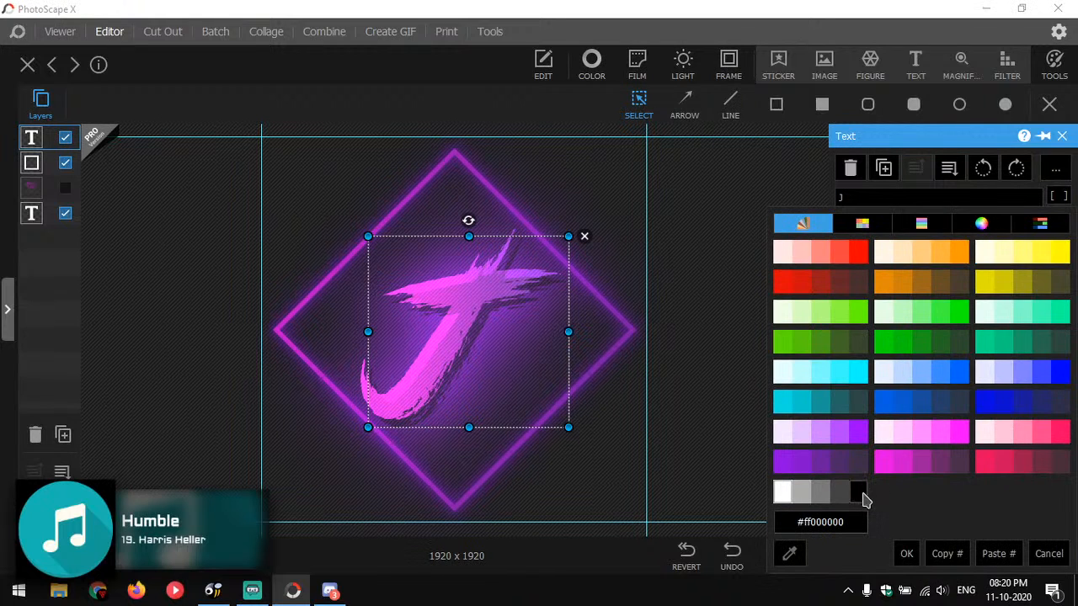
click(859, 493)
Centre the black copy of "J" on the canvas and move it beneath all other layers.
drag(468, 344, 453, 342)
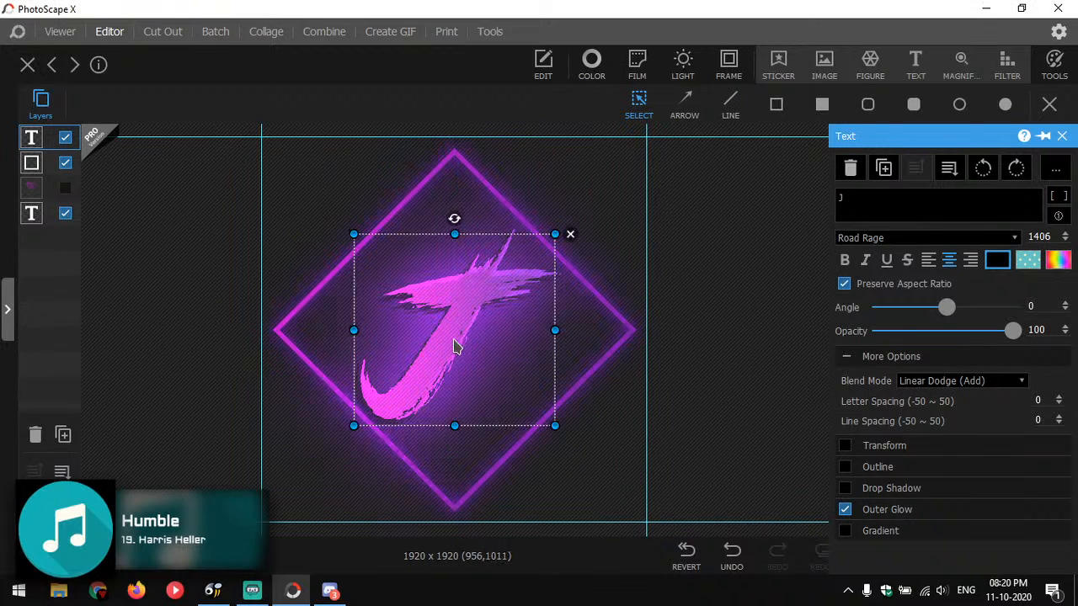
drag(31, 137, 32, 214)
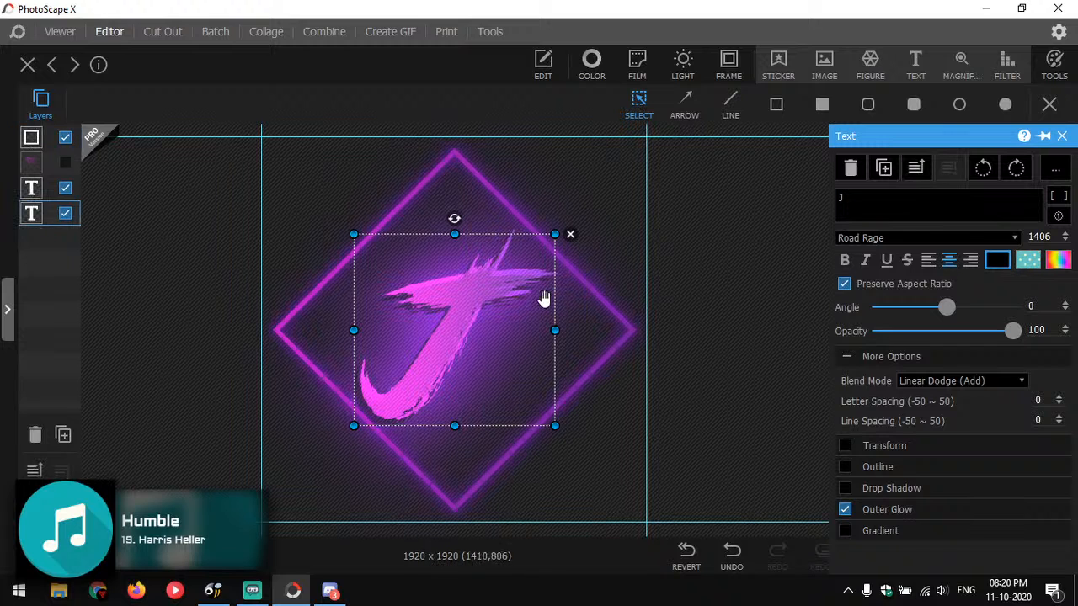
Fill the original letter "J" with solid black and set its blend mode to Normal.
click(443, 339)
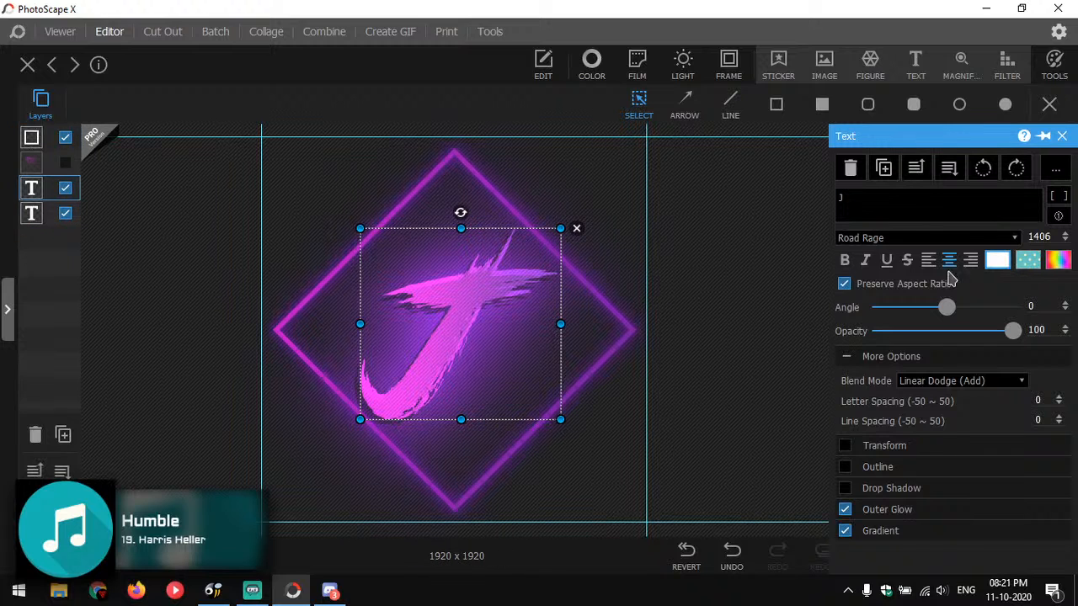
click(998, 262)
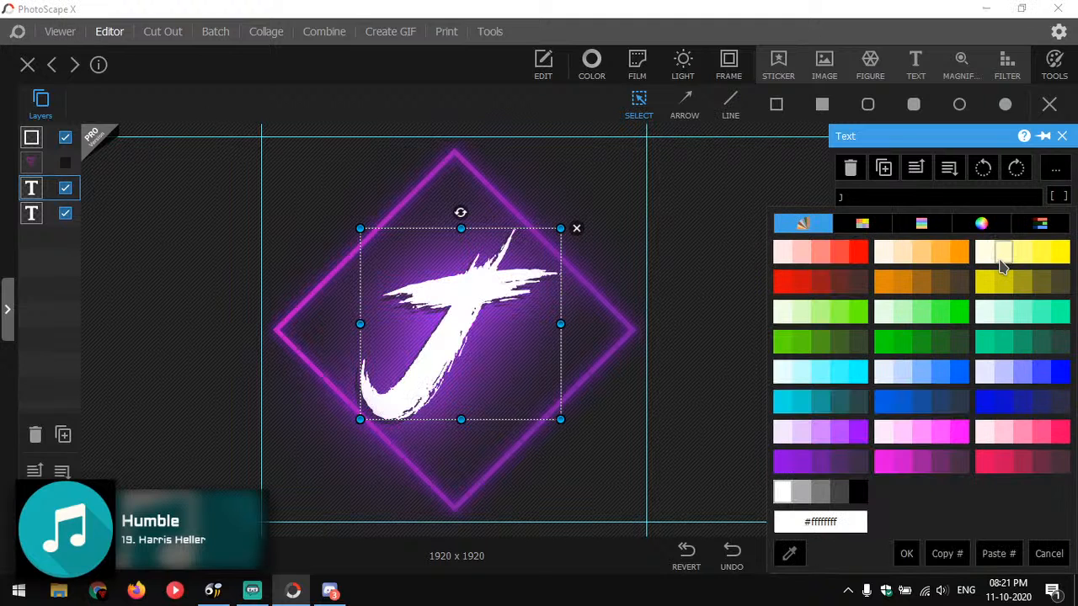
click(860, 495)
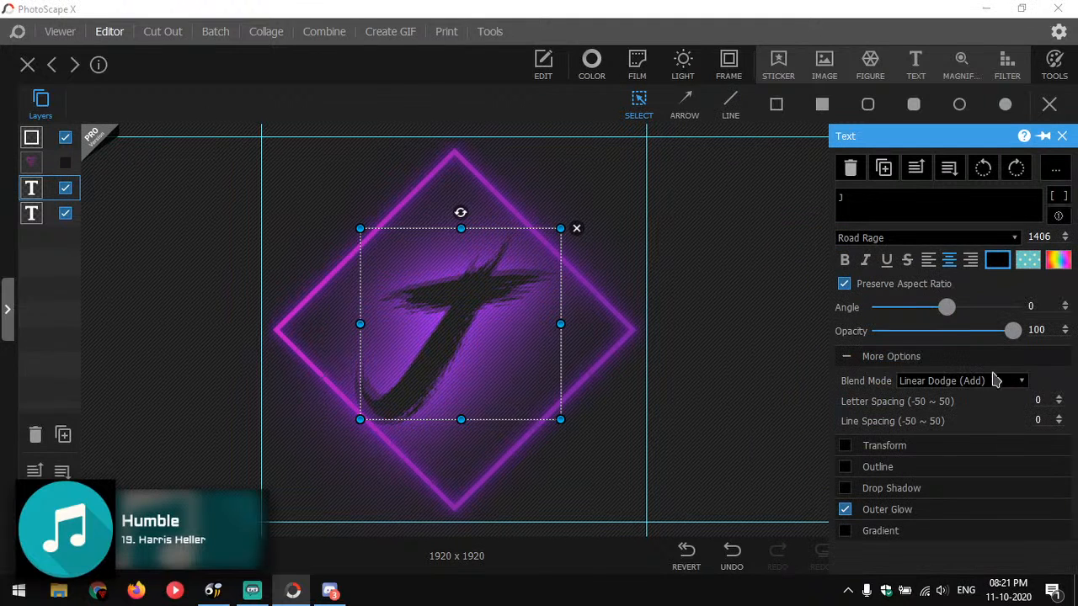
click(966, 383)
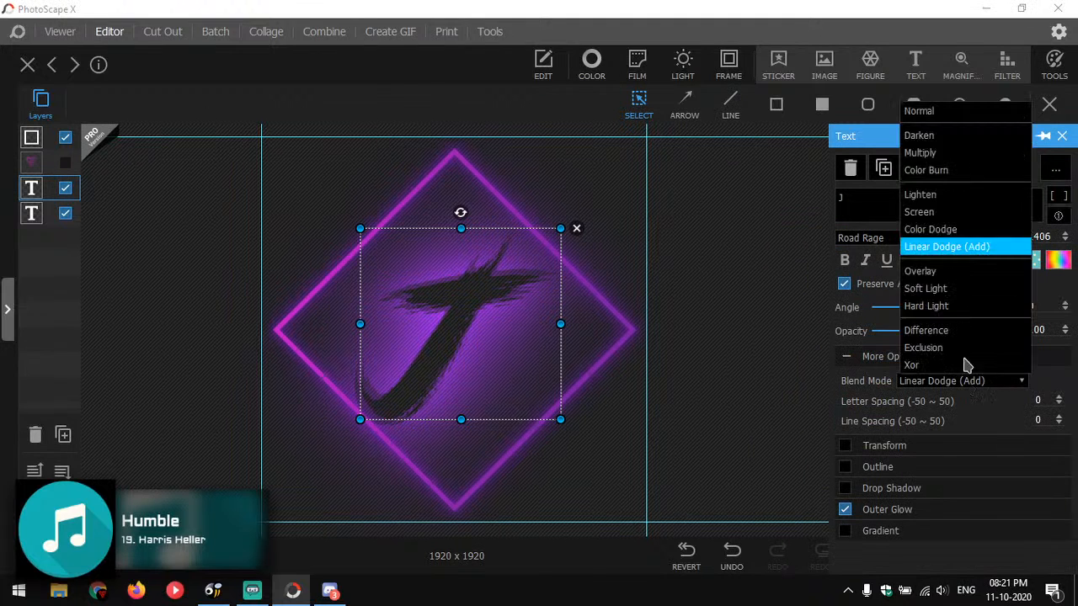
click(927, 115)
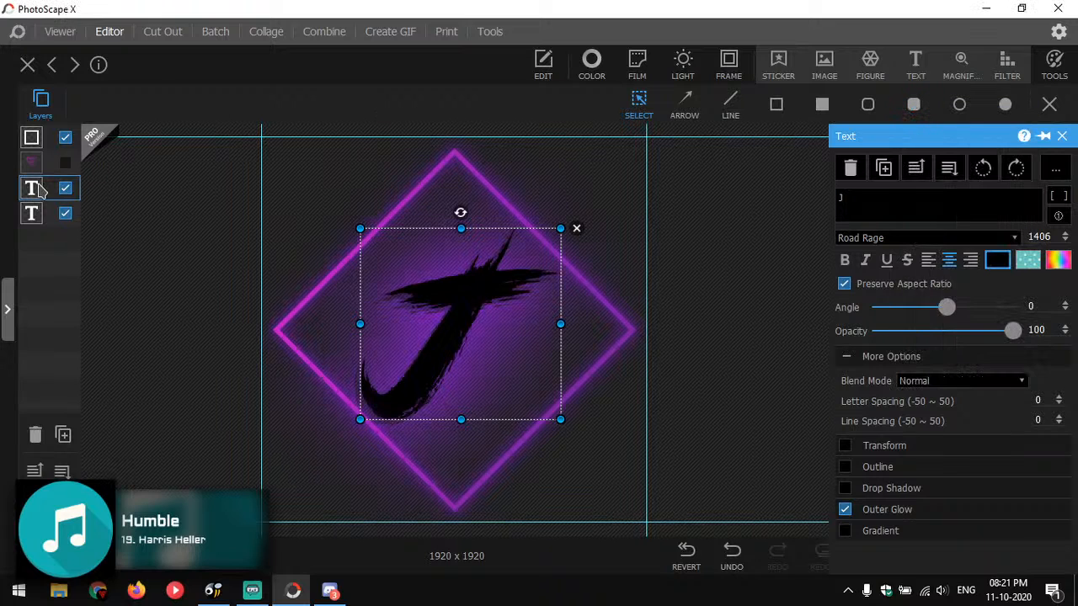
Move the bottom "J" layer above the other "J" and enable its magenta-purple Gradient.
click(33, 215)
drag(32, 216, 39, 184)
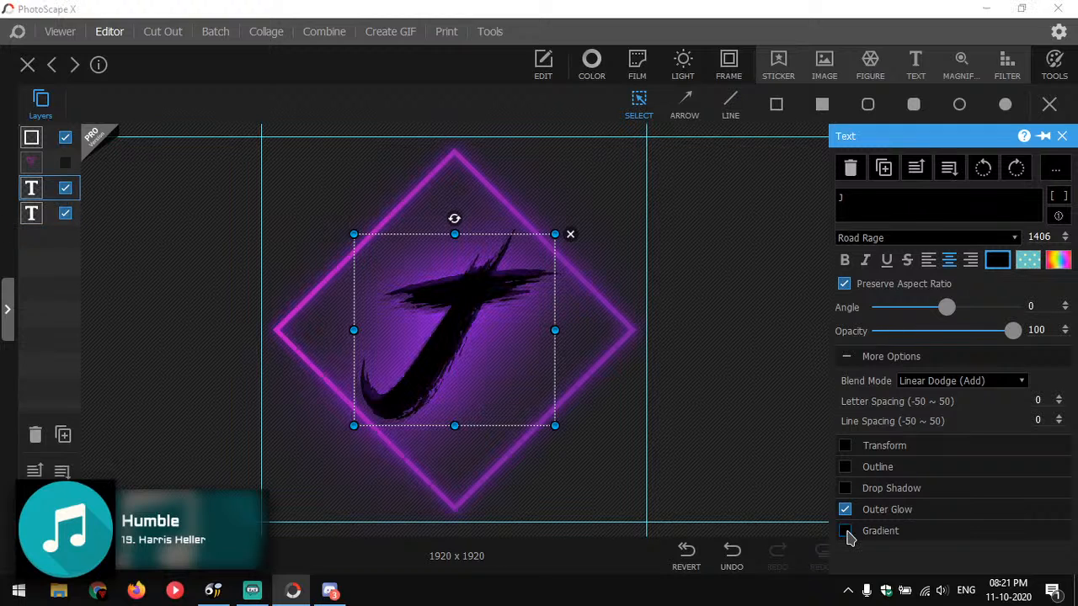
click(845, 531)
click(756, 345)
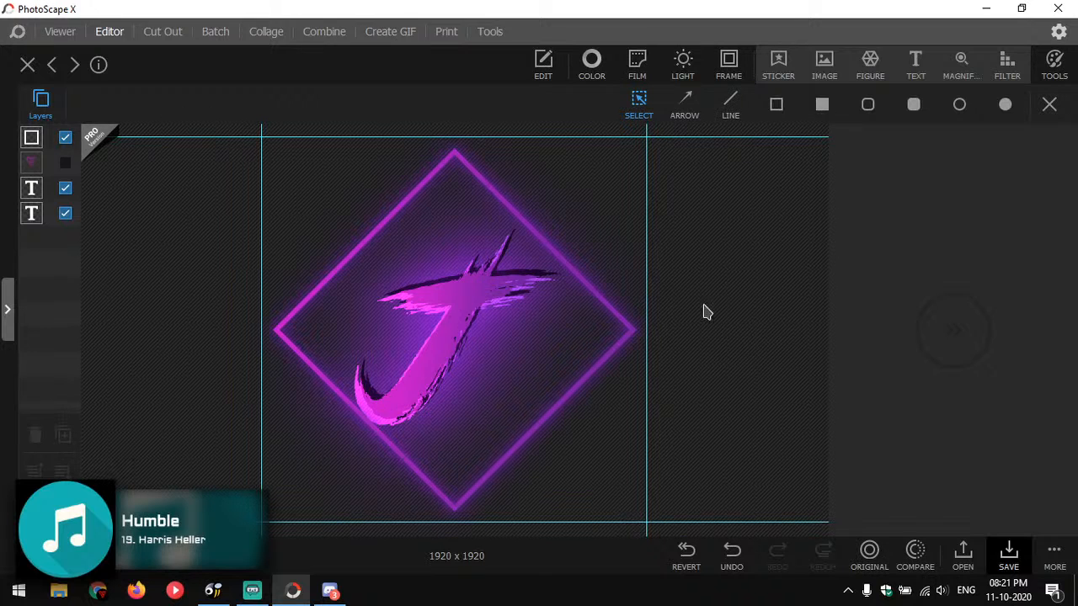
Turn off the Outer Glow of the black letter "J" on the bottom layer.
click(466, 327)
double_click(466, 327)
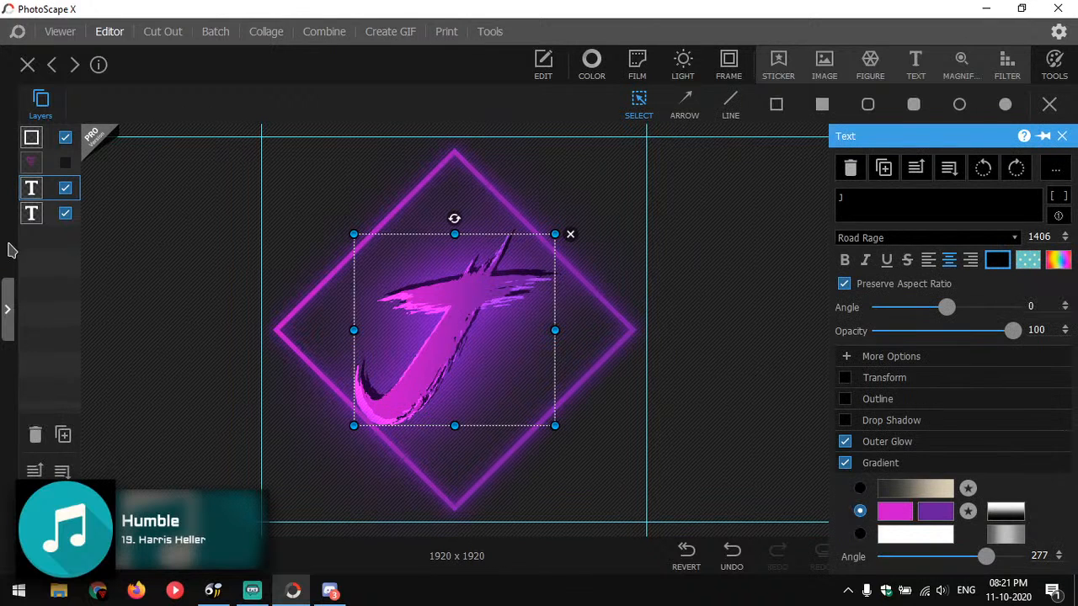
mouse_move(53, 214)
click(34, 215)
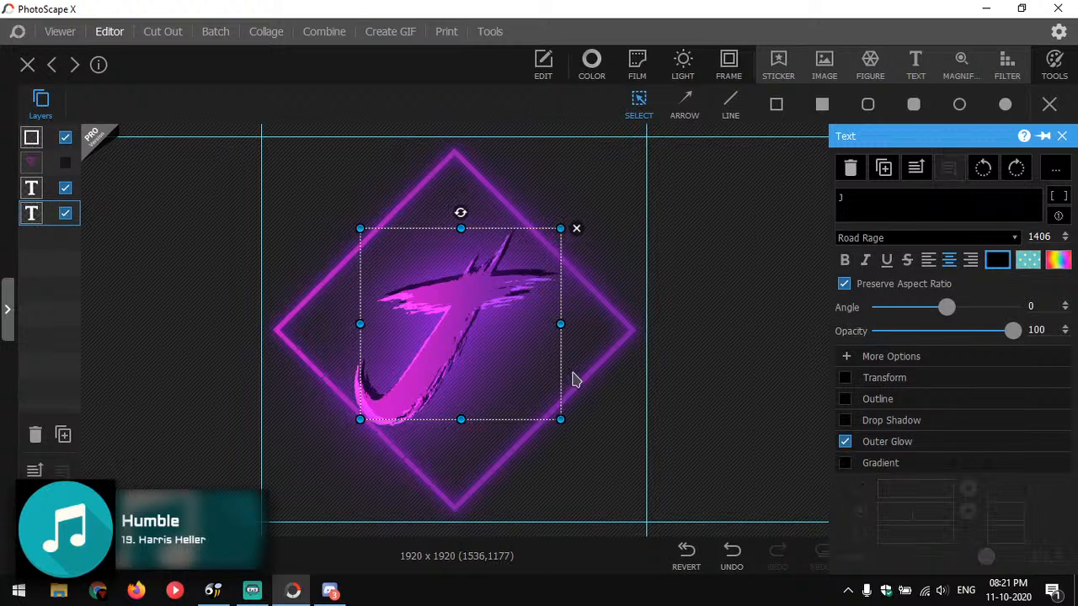
click(892, 356)
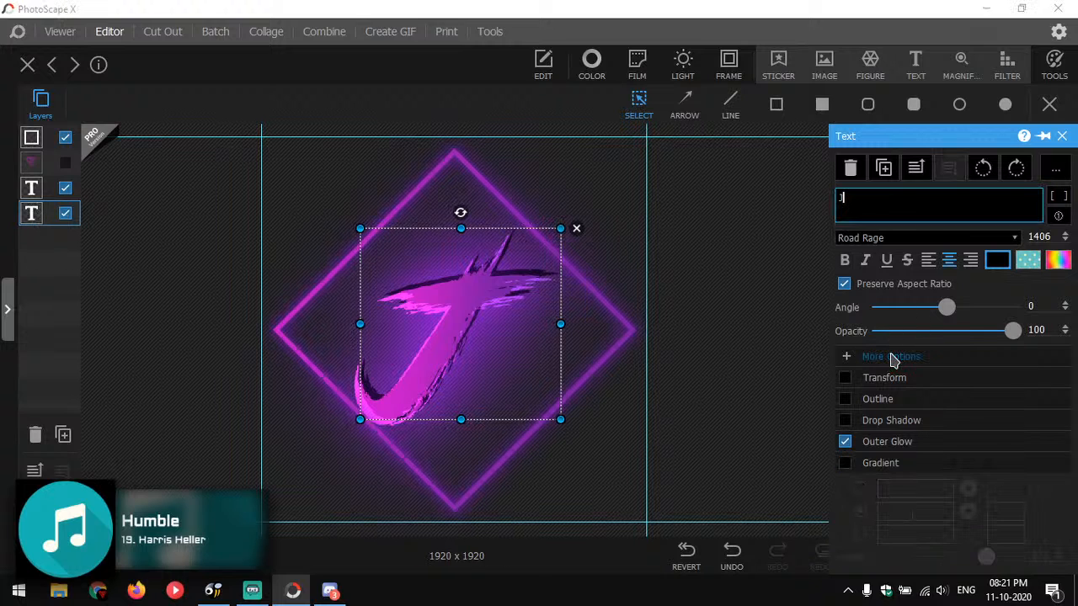
click(894, 358)
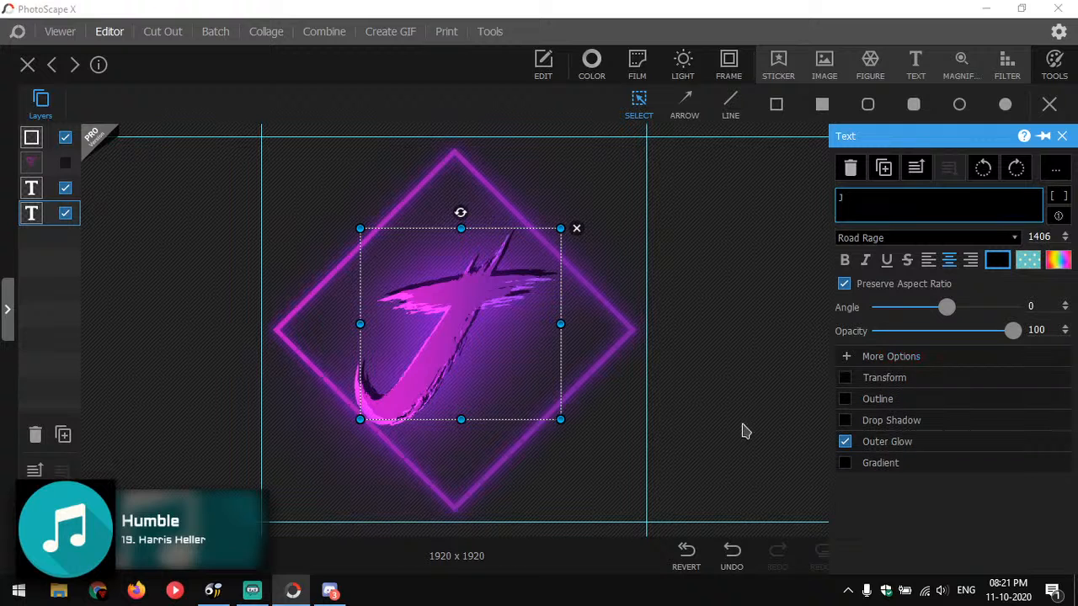
click(845, 442)
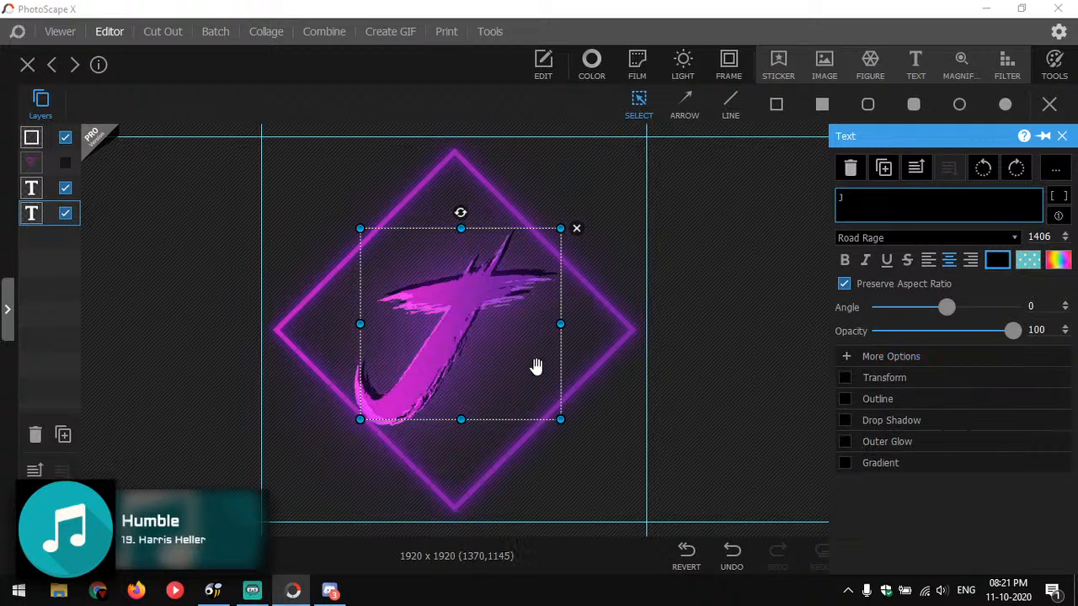
Centre the black "J" on the canvas and place the gradient "J" exactly over it.
click(443, 347)
drag(444, 352, 632, 339)
click(462, 347)
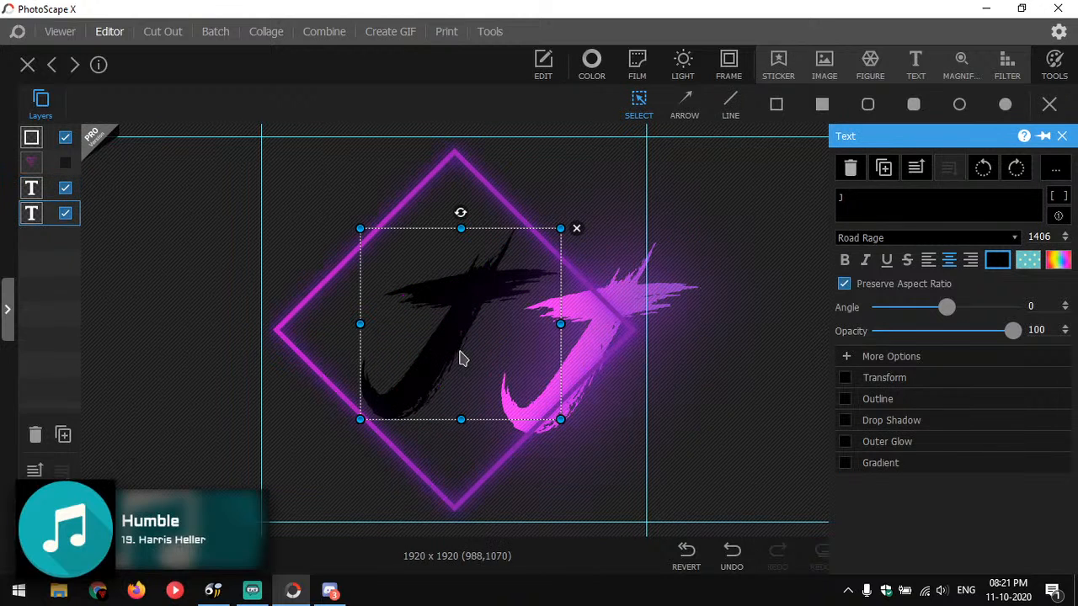
mouse_move(460, 307)
mouse_down()
mouse_move(469, 313)
mouse_move(455, 314)
mouse_up()
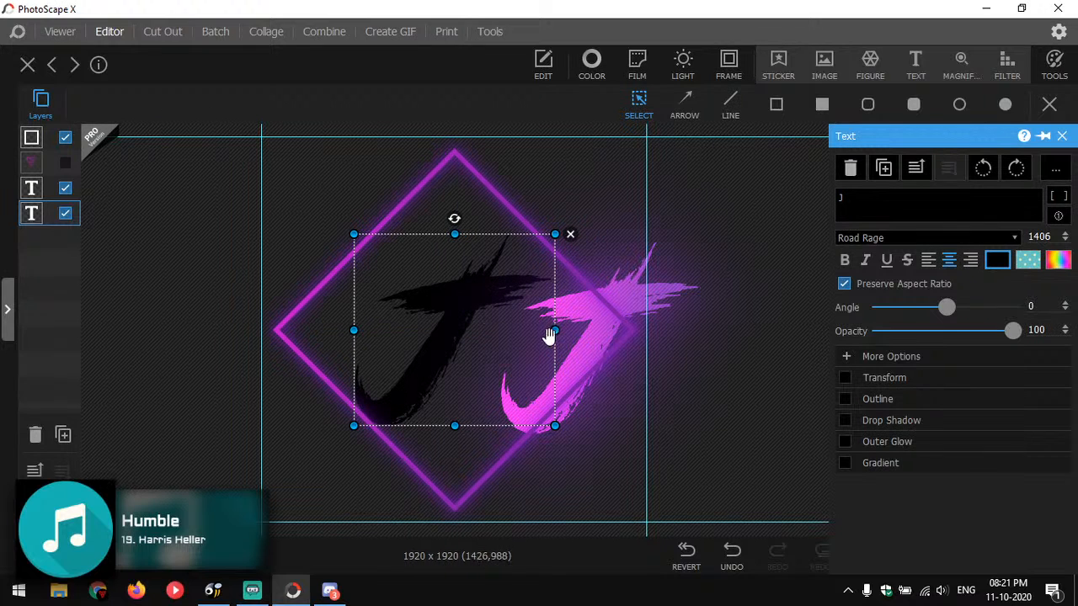
drag(578, 329, 439, 321)
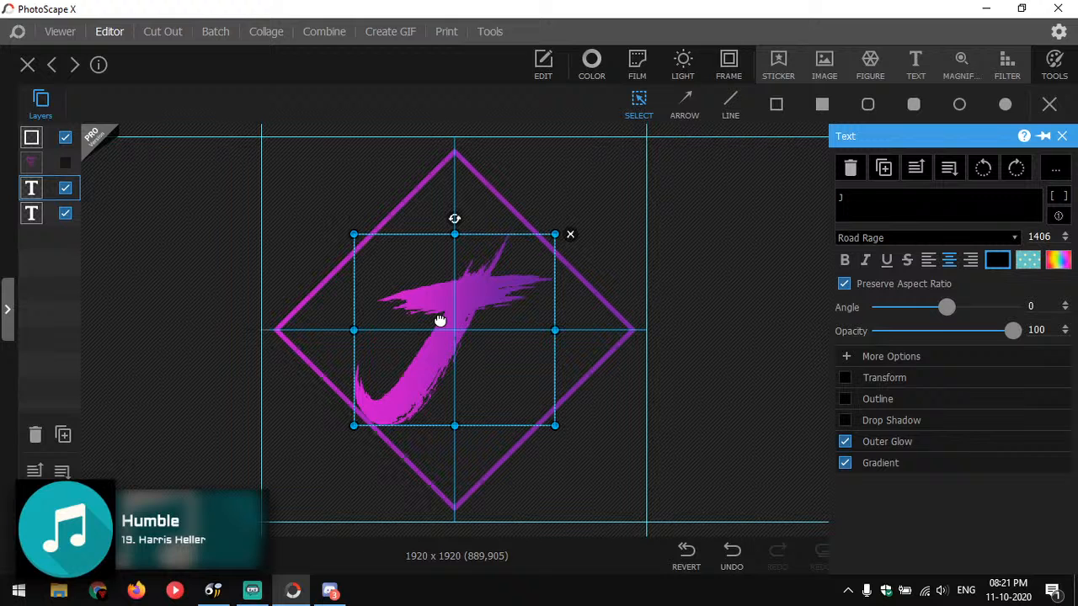
click(695, 224)
Enlarge the diamond frame slightly and recentre it on the canvas around the letter "J".
click(632, 326)
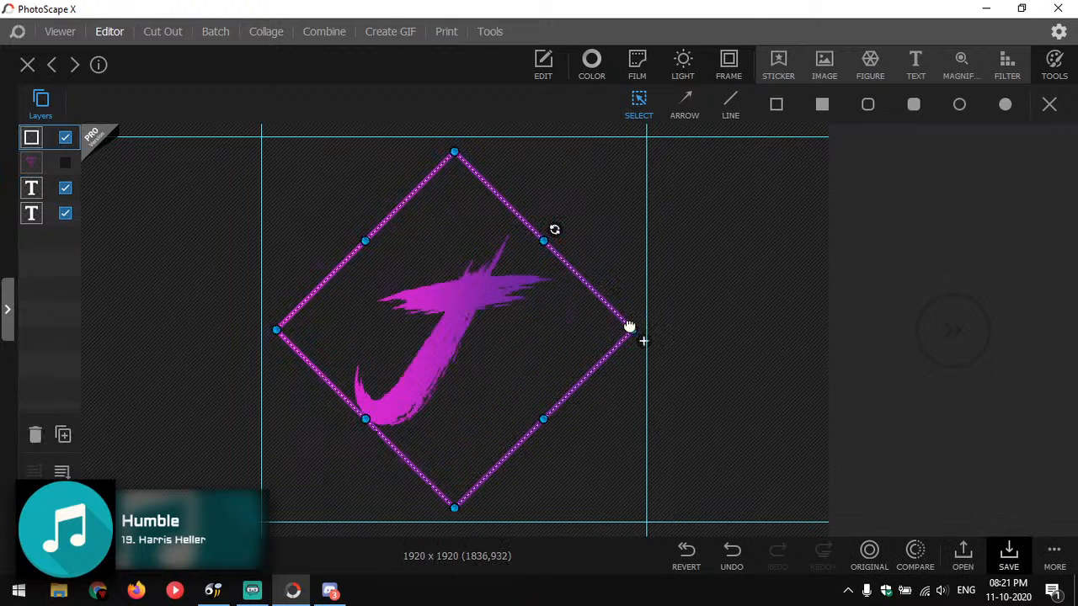
drag(631, 328, 646, 327)
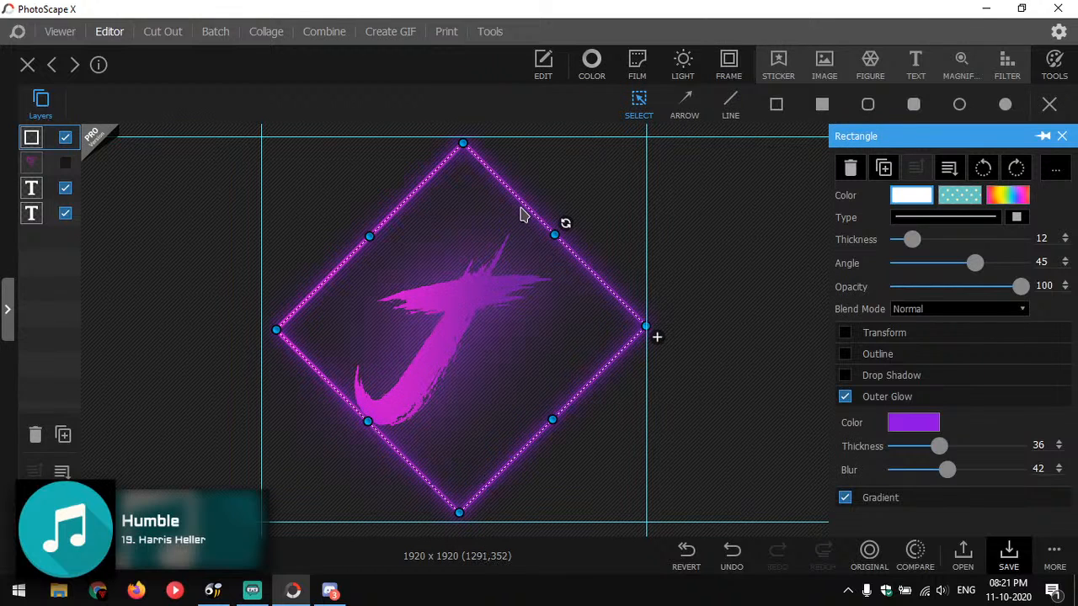
drag(520, 206, 508, 201)
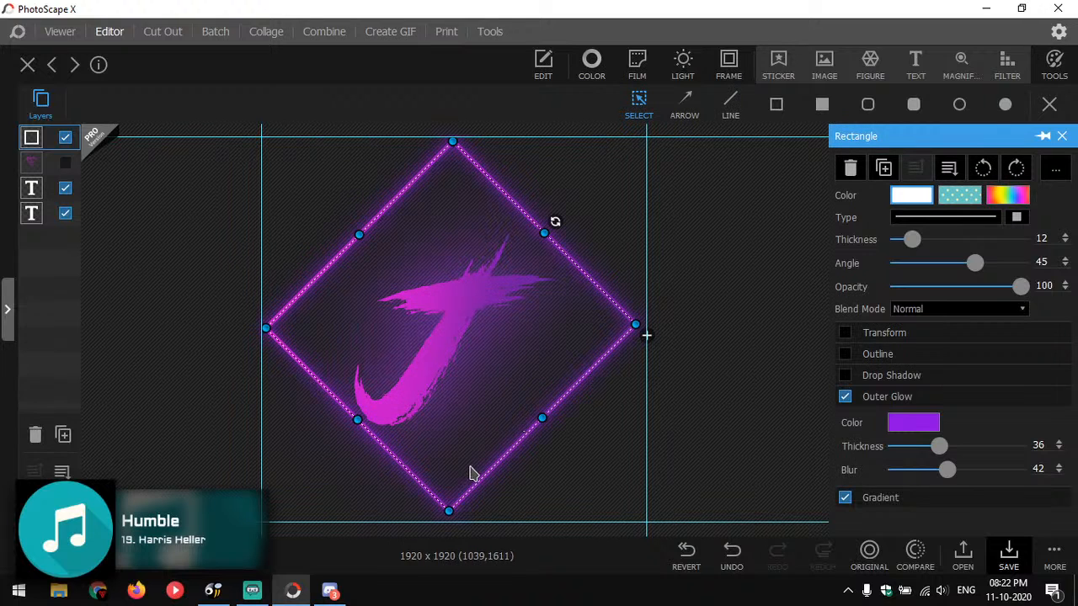
drag(447, 510, 448, 513)
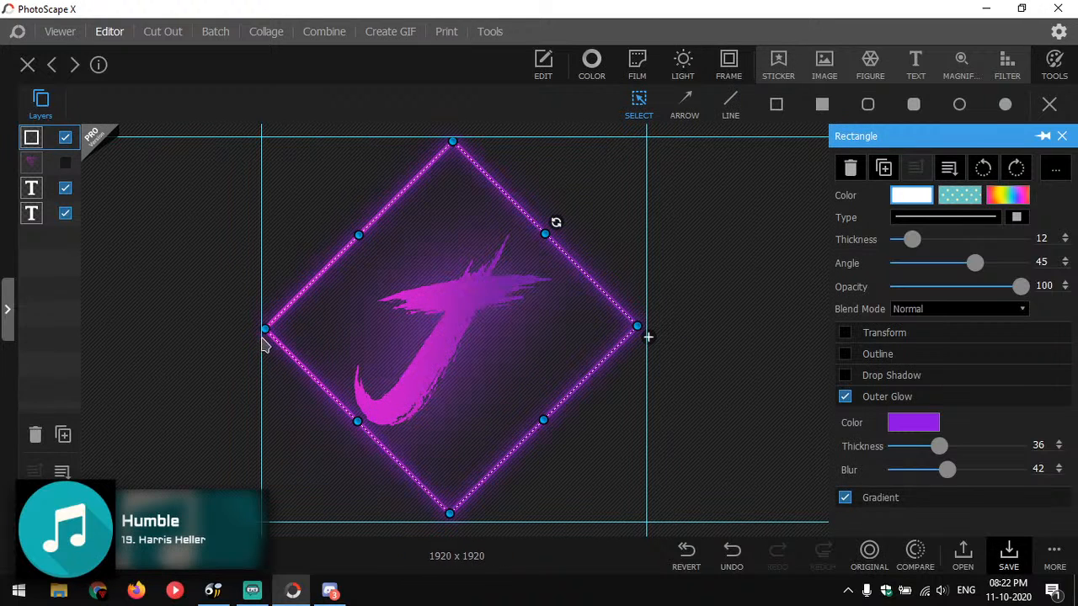
drag(265, 328, 276, 329)
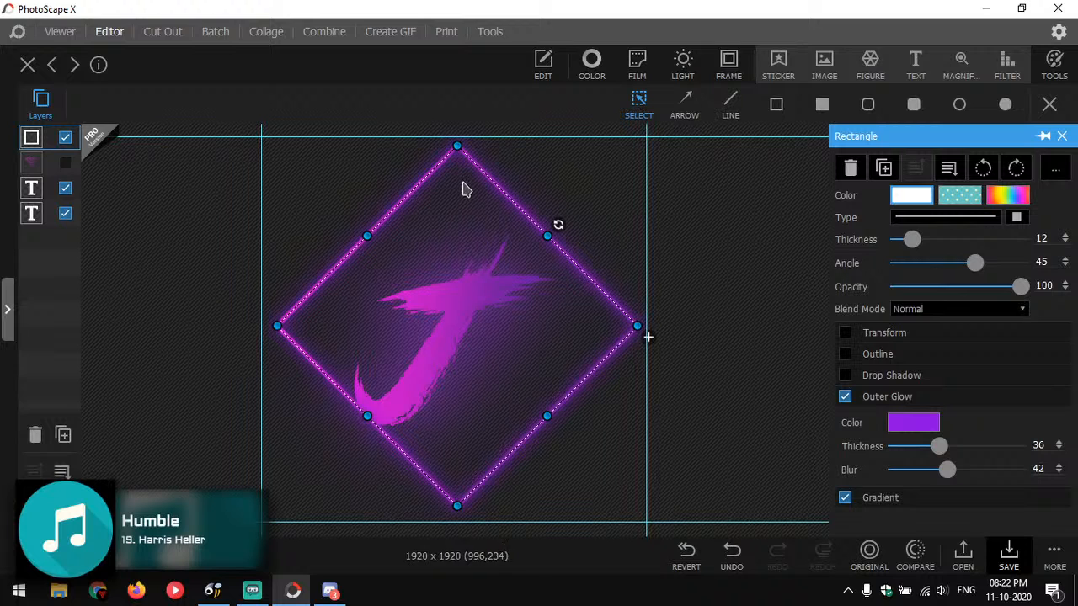
drag(481, 171, 477, 176)
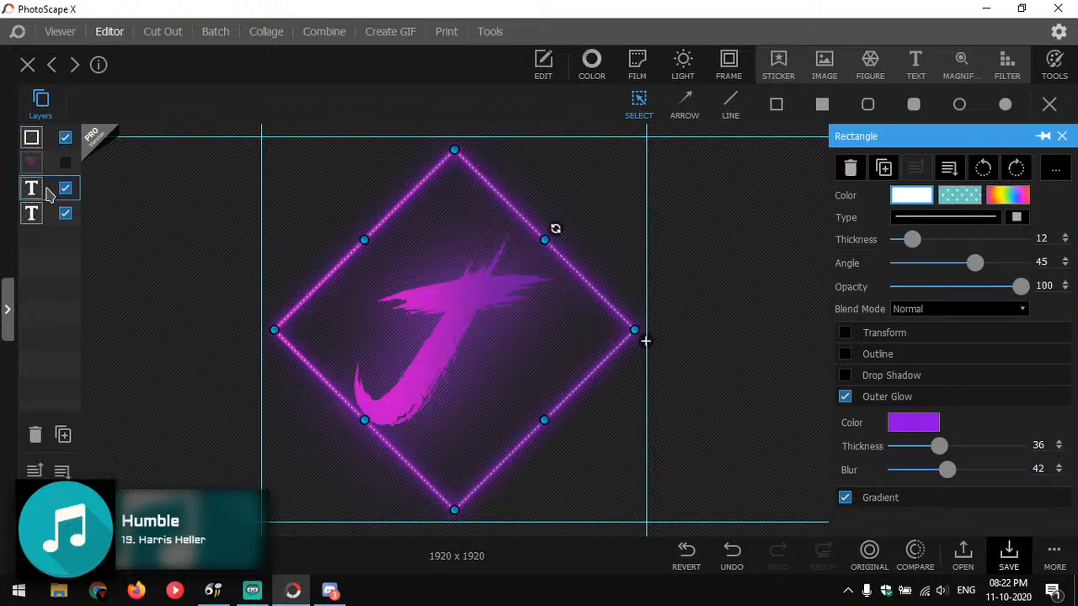
click(32, 214)
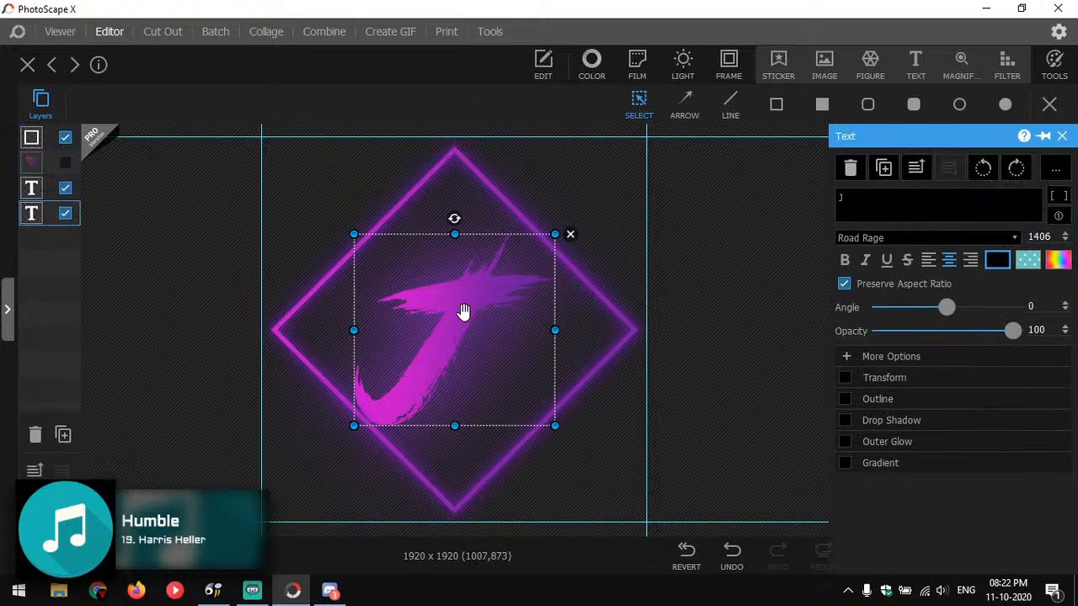
key(Escape)
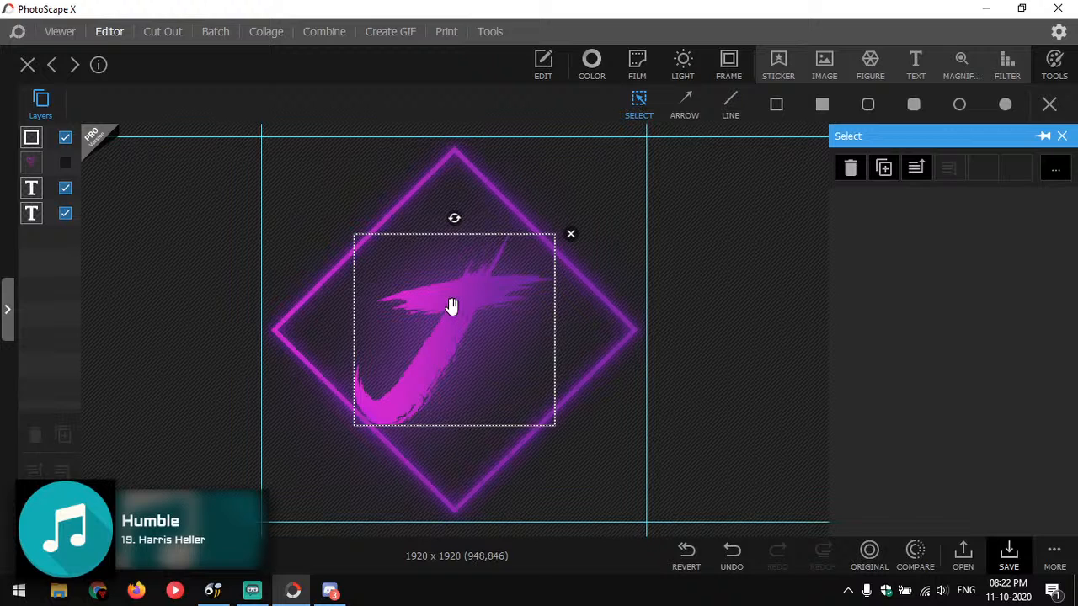
click(452, 310)
mouse_move(453, 310)
mouse_down()
mouse_move(490, 301)
mouse_move(446, 306)
mouse_move(469, 309)
mouse_move(455, 313)
mouse_up()
click(400, 336)
click(458, 312)
click(31, 213)
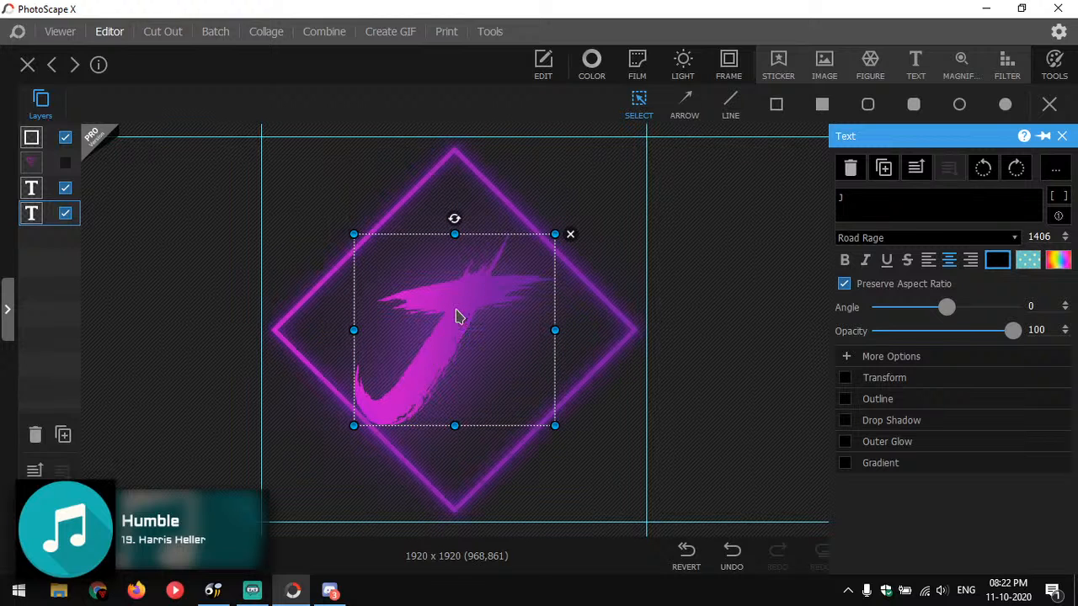
click(710, 260)
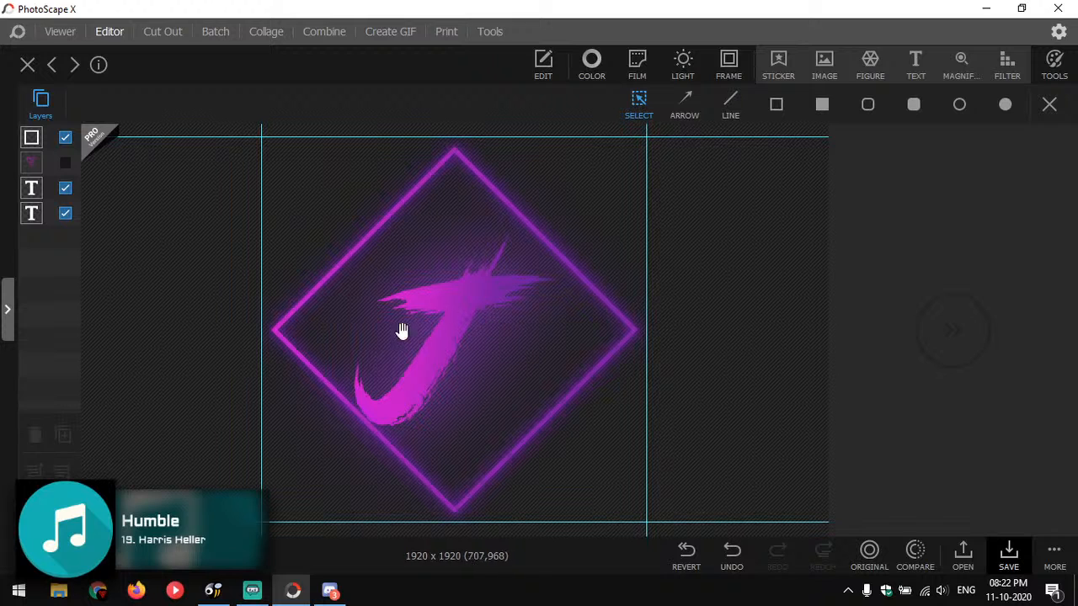
click(557, 257)
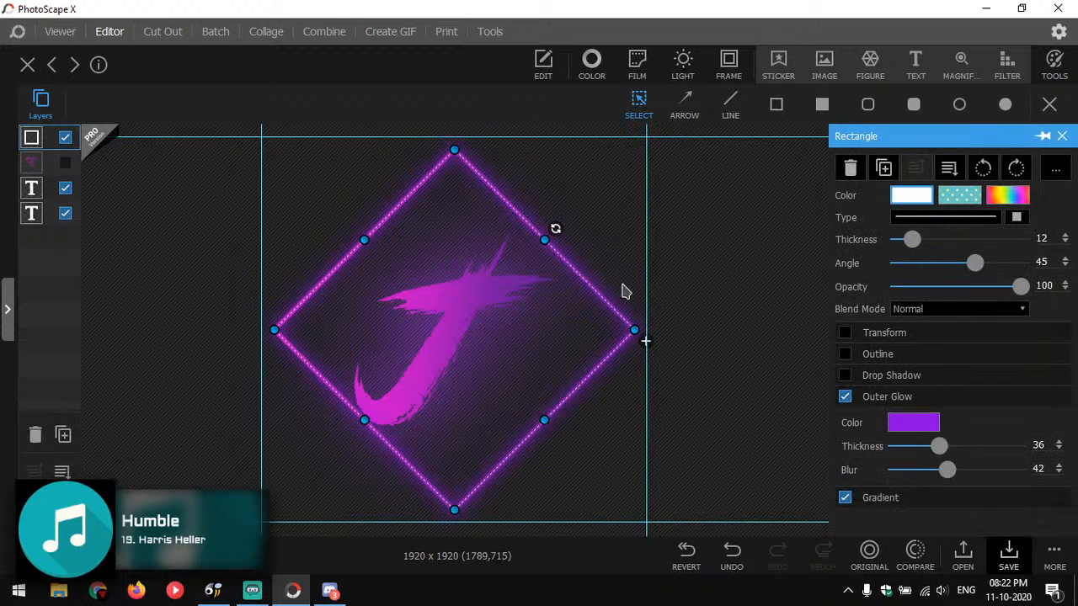
Resize the diamond frame to about 1273 x 1273 px and recentre it around the letter "J".
drag(592, 289, 594, 292)
drag(635, 330, 598, 301)
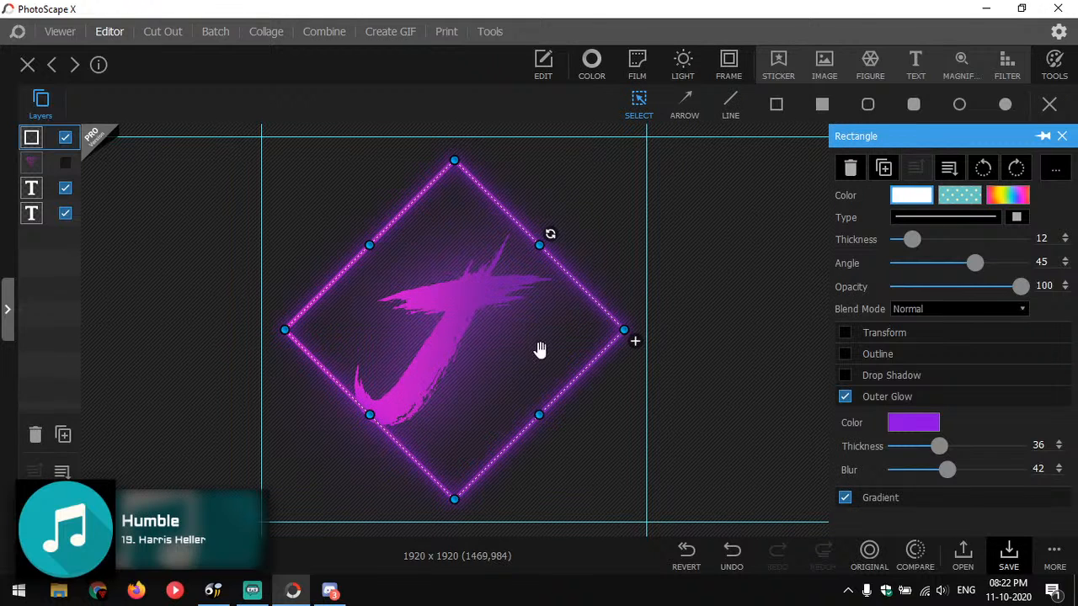
drag(371, 414, 360, 425)
mouse_move(532, 421)
mouse_down()
mouse_move(513, 404)
mouse_move(549, 438)
mouse_move(544, 424)
mouse_up()
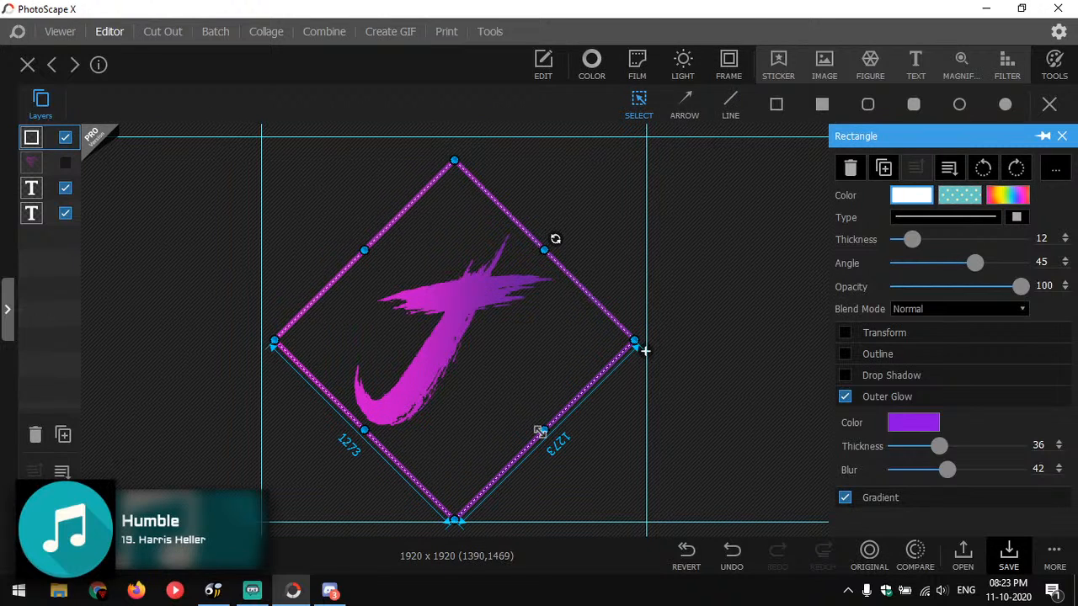
drag(510, 219, 510, 211)
click(705, 243)
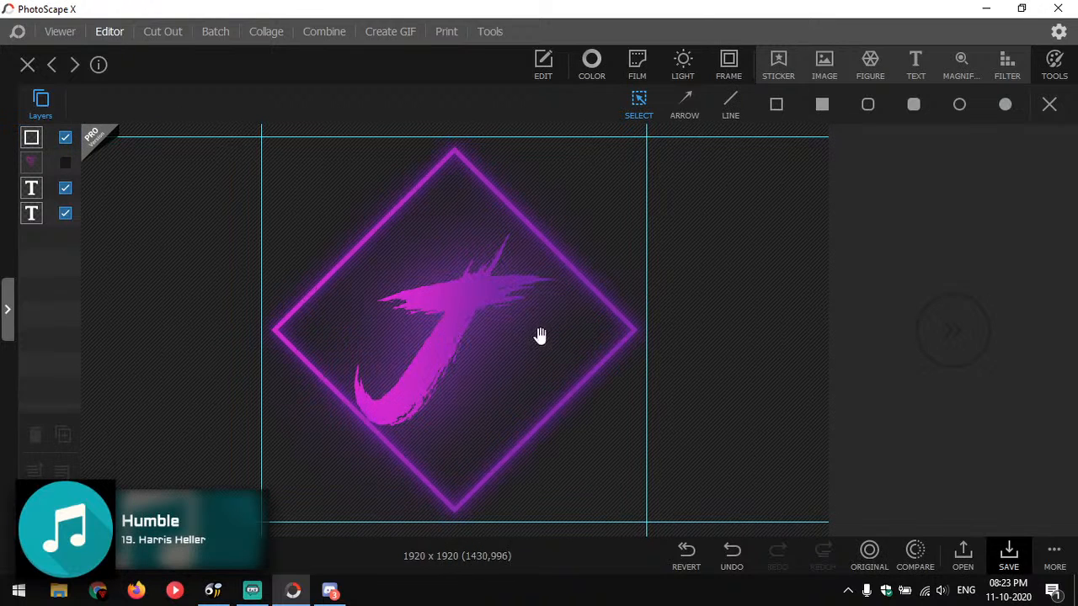
Set the blend mode of the gradient "J" text layer to Lighten.
click(464, 312)
click(675, 321)
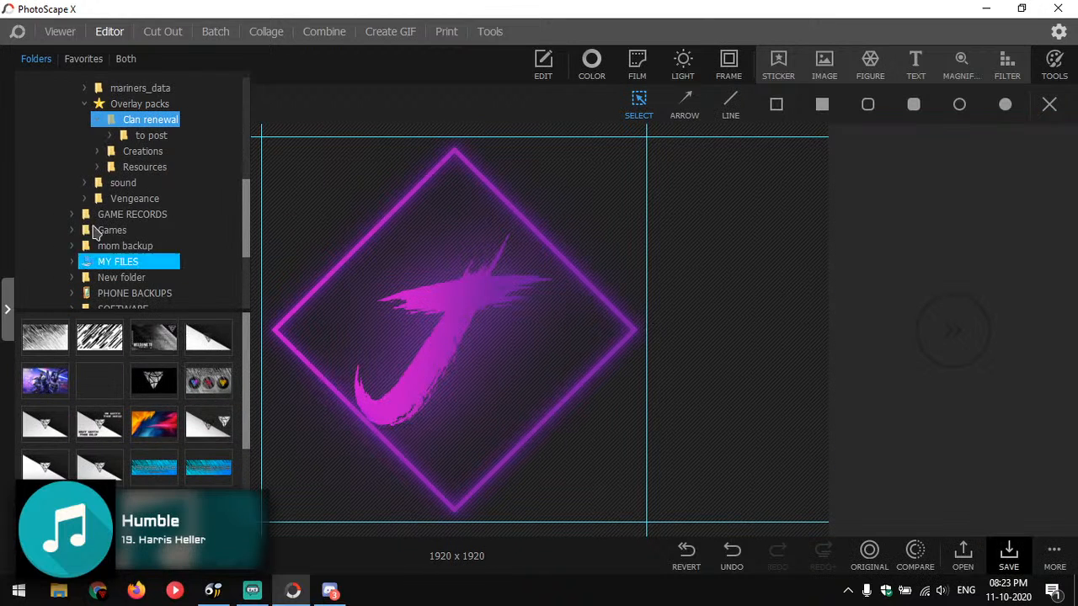
click(31, 190)
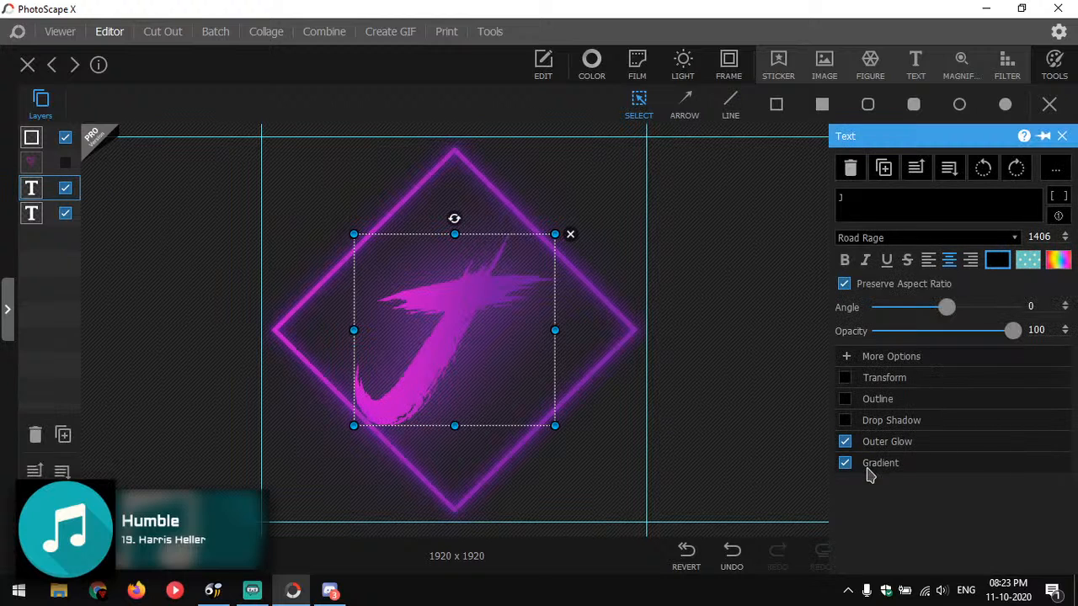
click(893, 357)
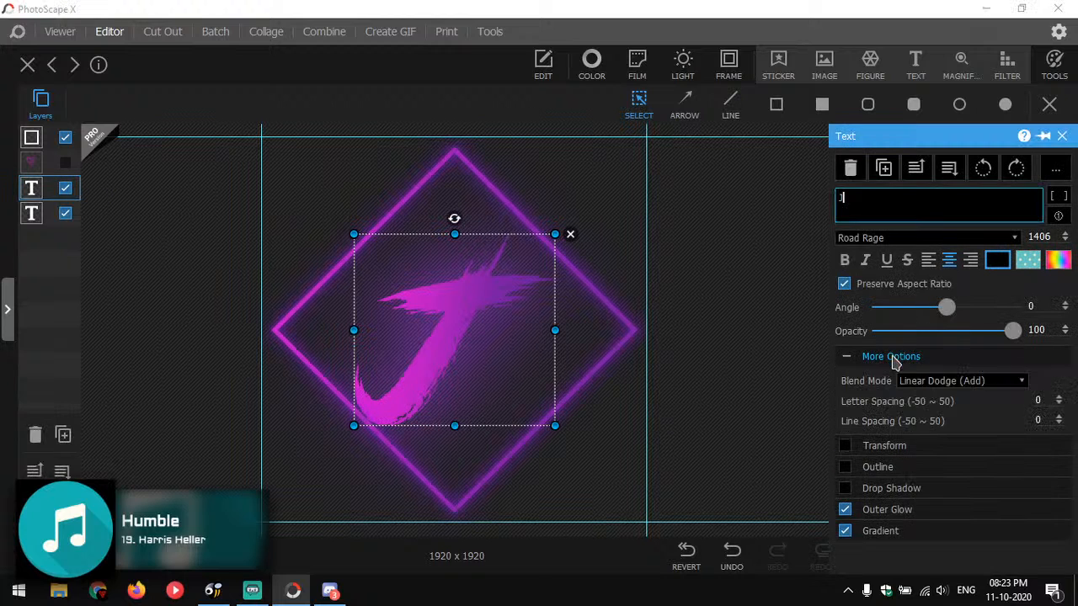
click(927, 383)
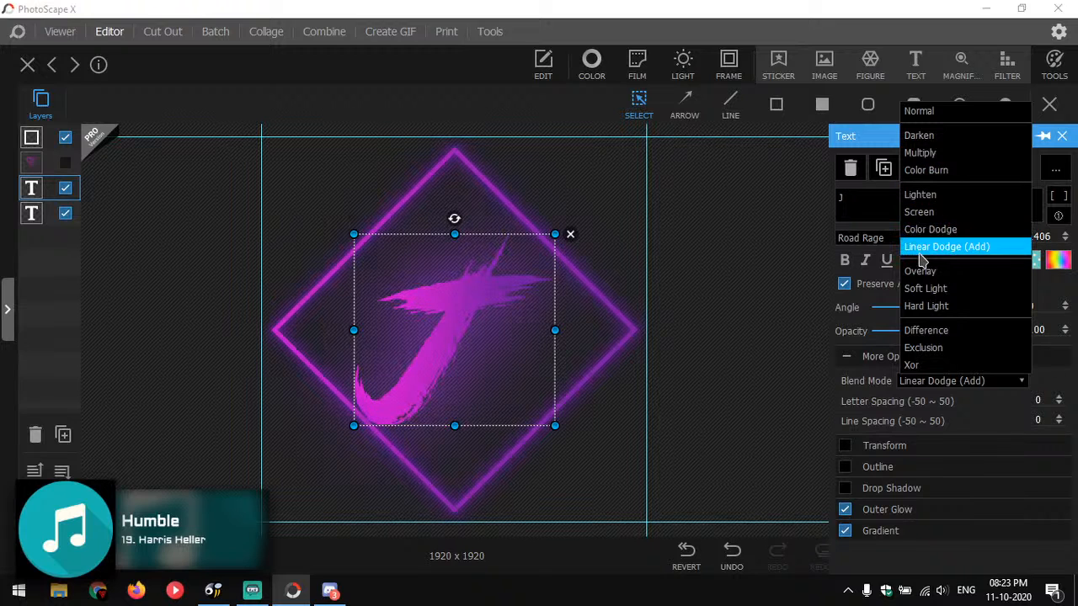
click(924, 194)
click(668, 291)
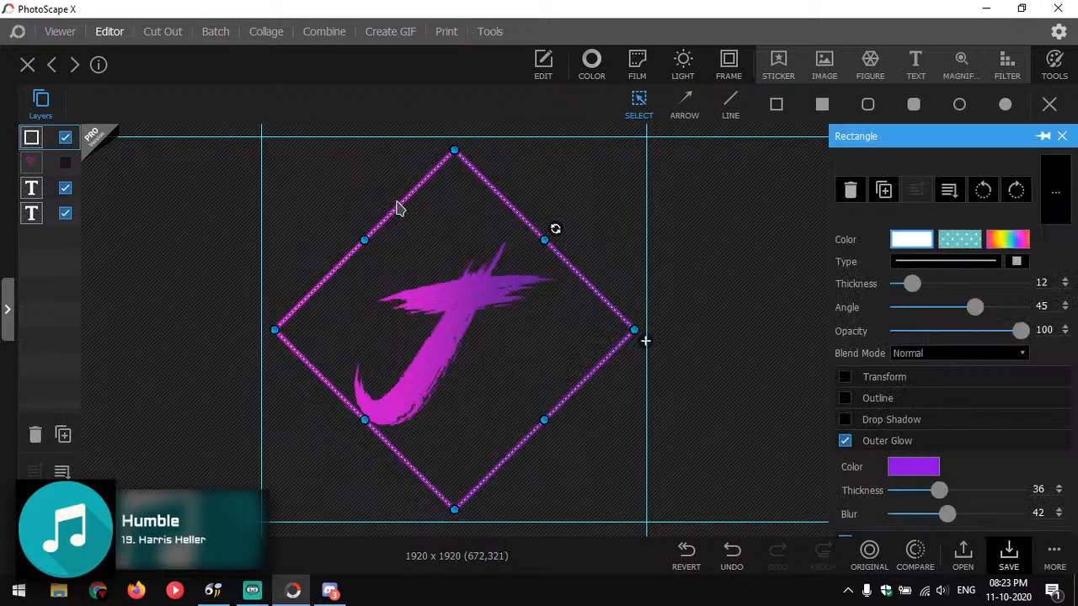
Duplicate the diamond frame and align the copy exactly over the original.
click(396, 206)
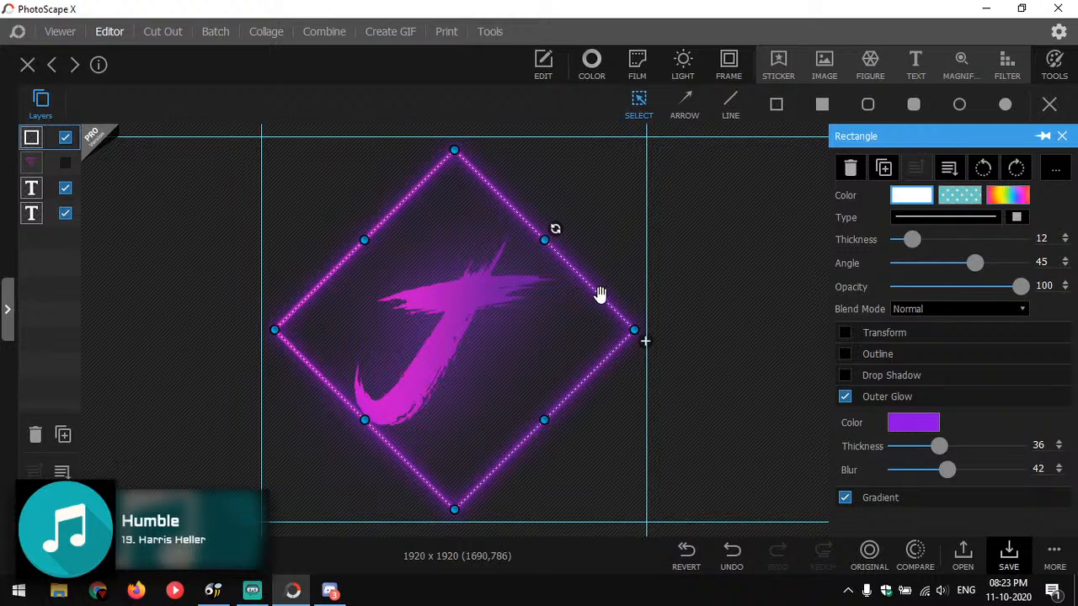
drag(599, 297, 599, 295)
click(377, 262)
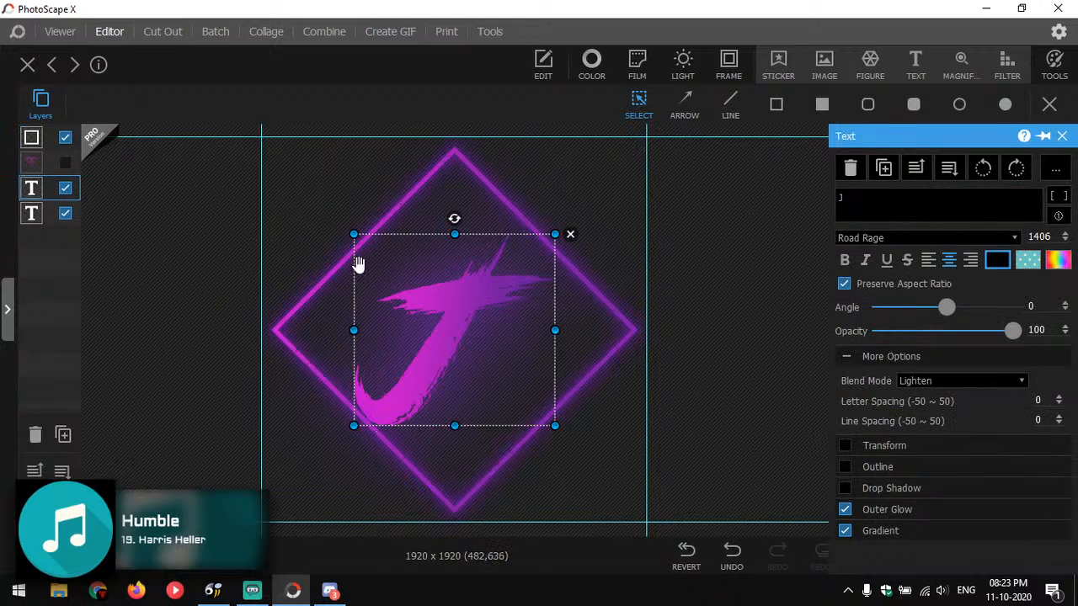
click(335, 276)
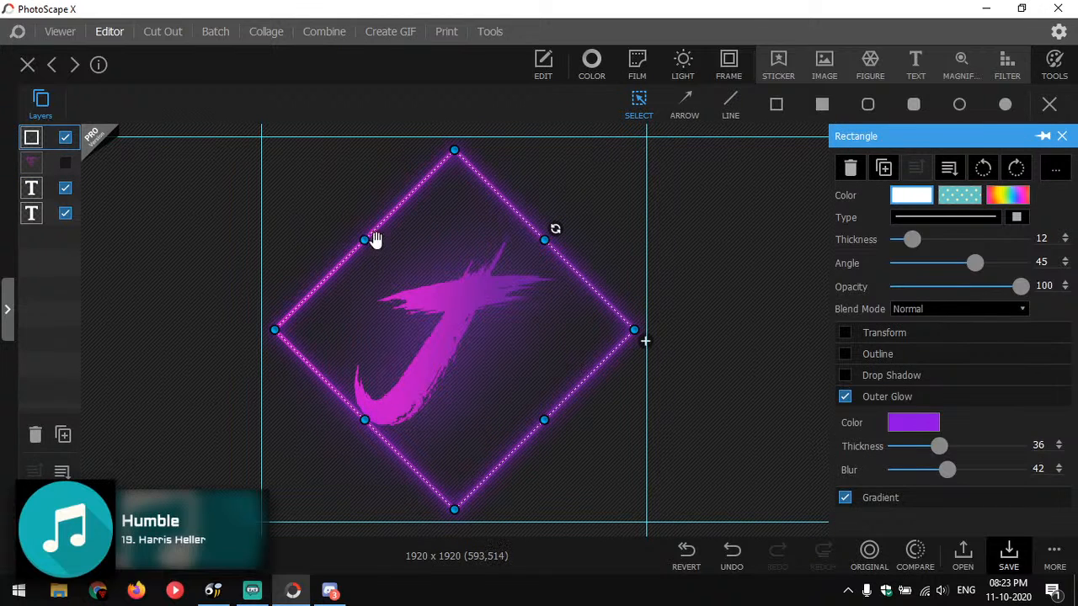
right_click(352, 250)
click(382, 278)
drag(542, 236, 533, 230)
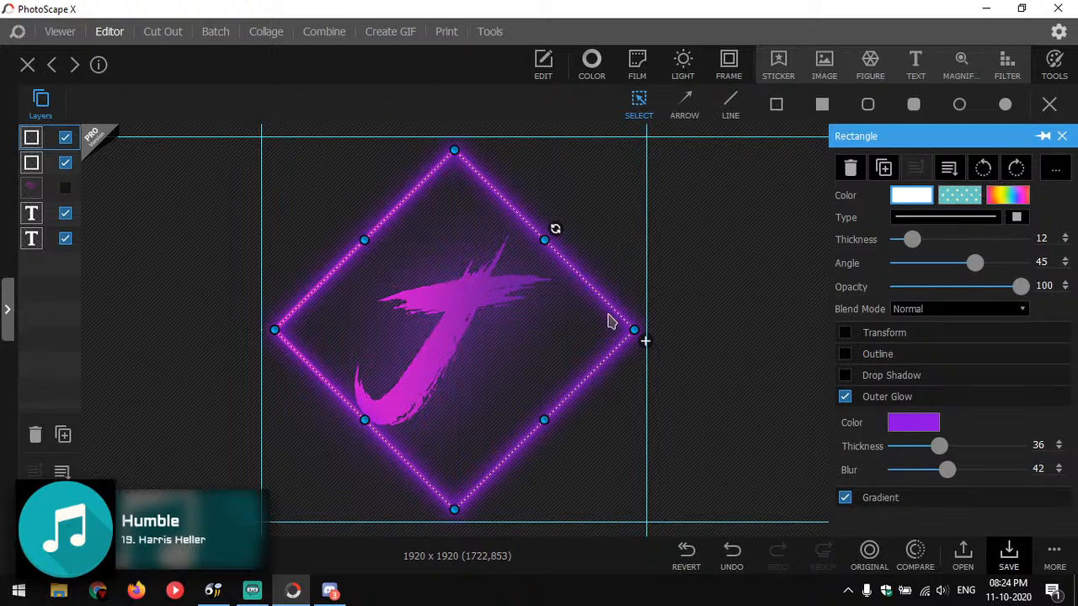
Turn off the Outer Glow and Gradient of the lower diamond and colour it black.
click(35, 172)
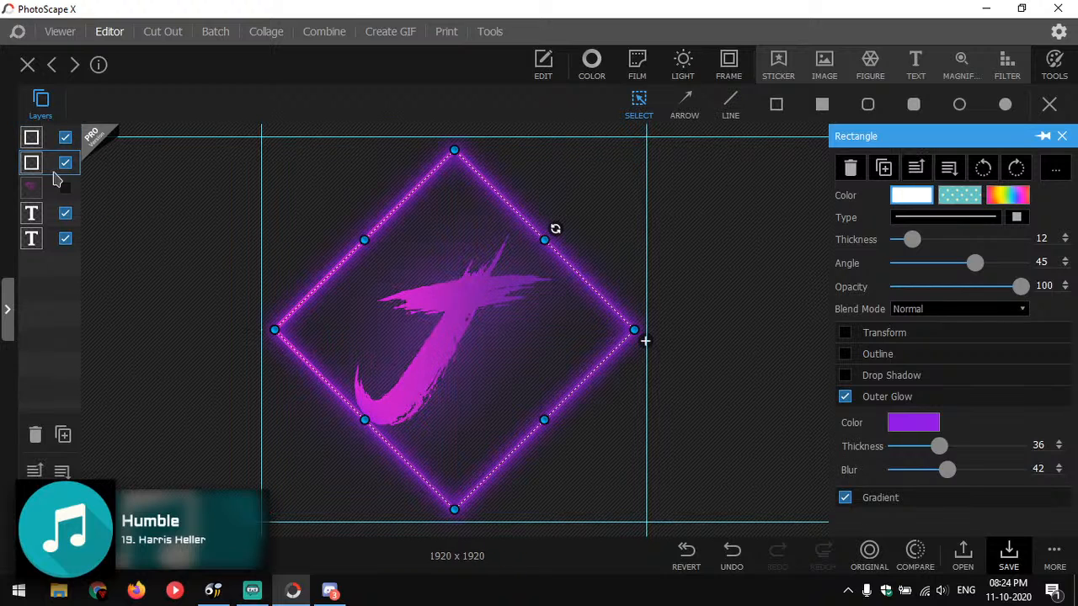
click(846, 396)
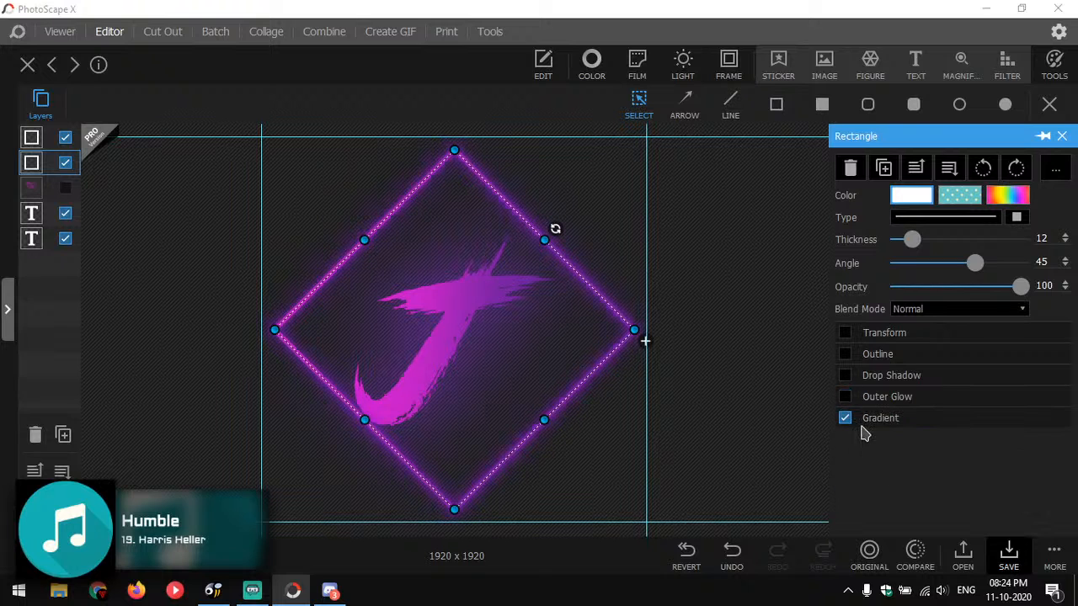
click(918, 205)
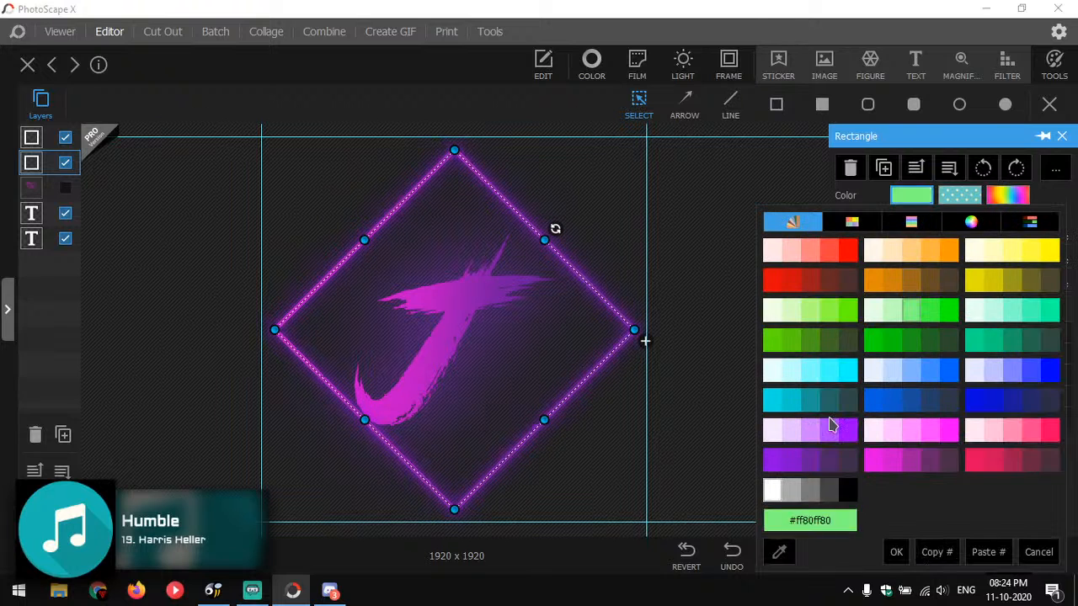
click(847, 490)
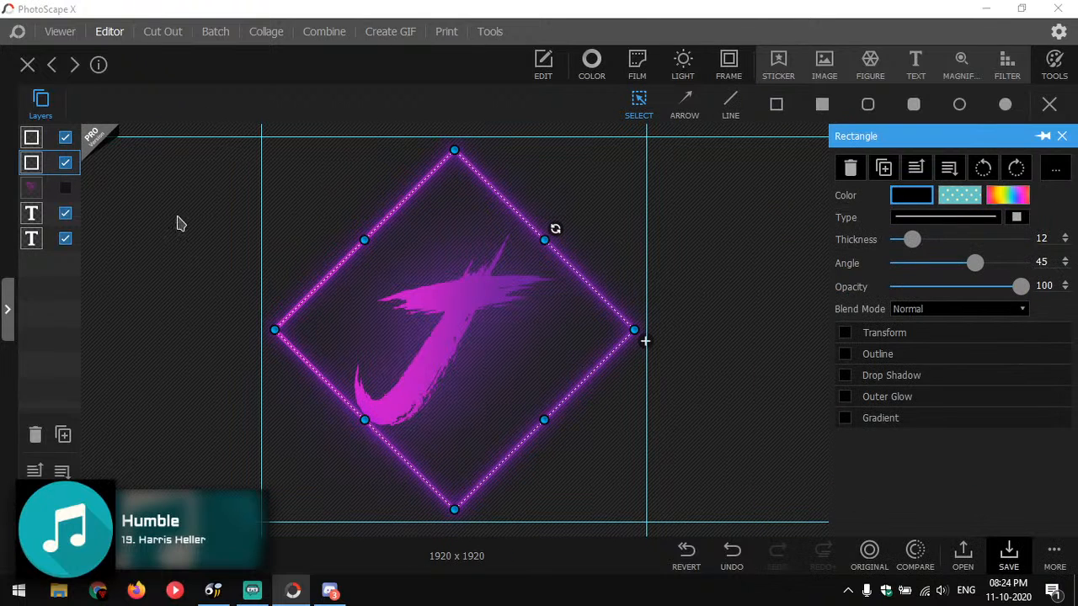
Set the blend mode of the top gradient diamond to Lighten.
click(38, 140)
click(987, 317)
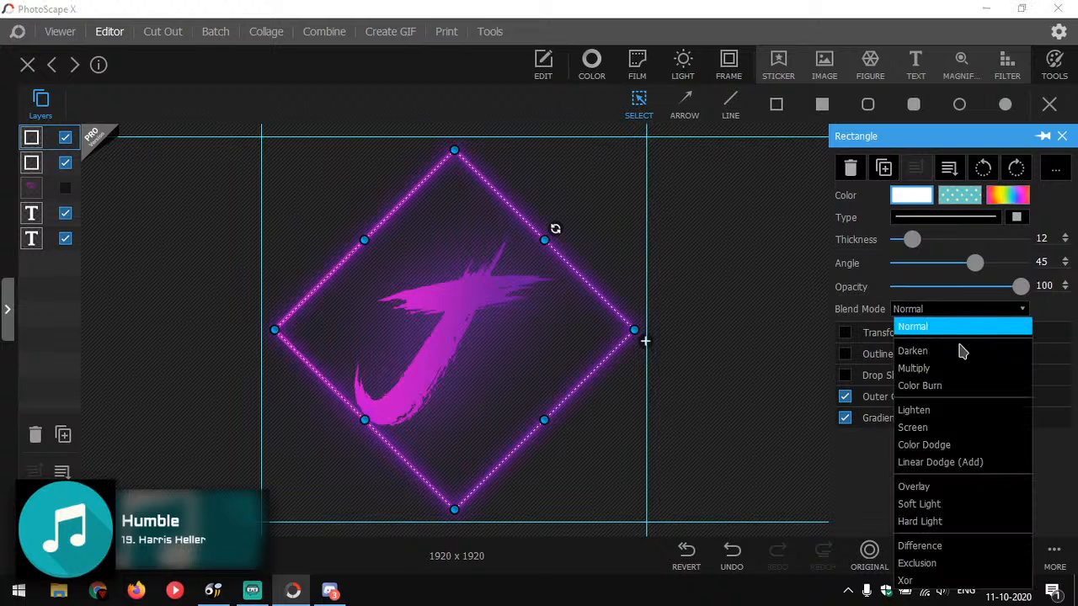
click(952, 412)
click(589, 345)
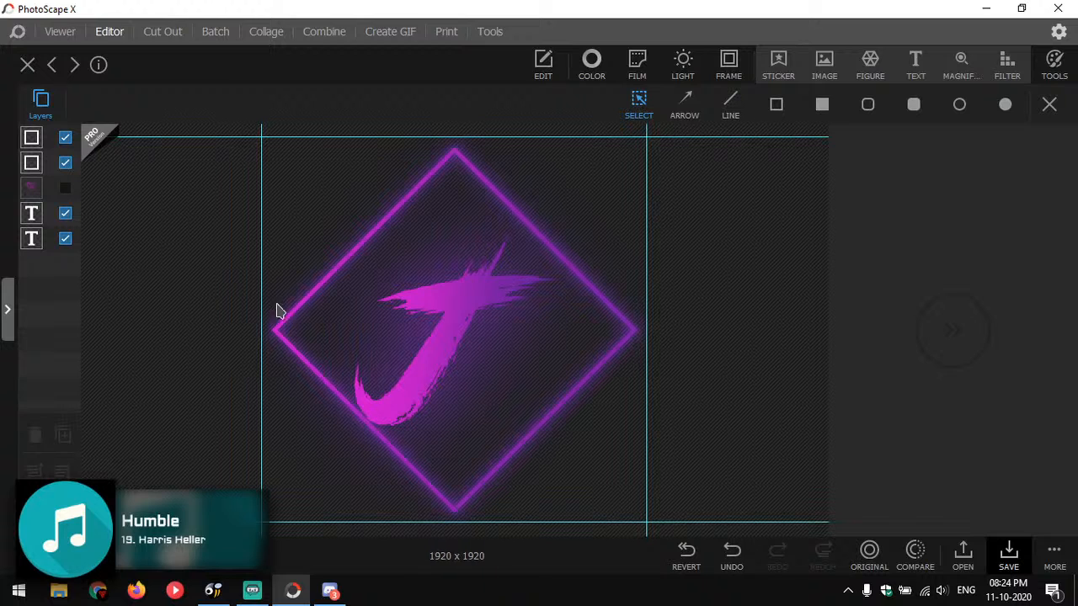
Try heavier Outer Glow thicknesses on the gradient "J", up to 39.
click(32, 216)
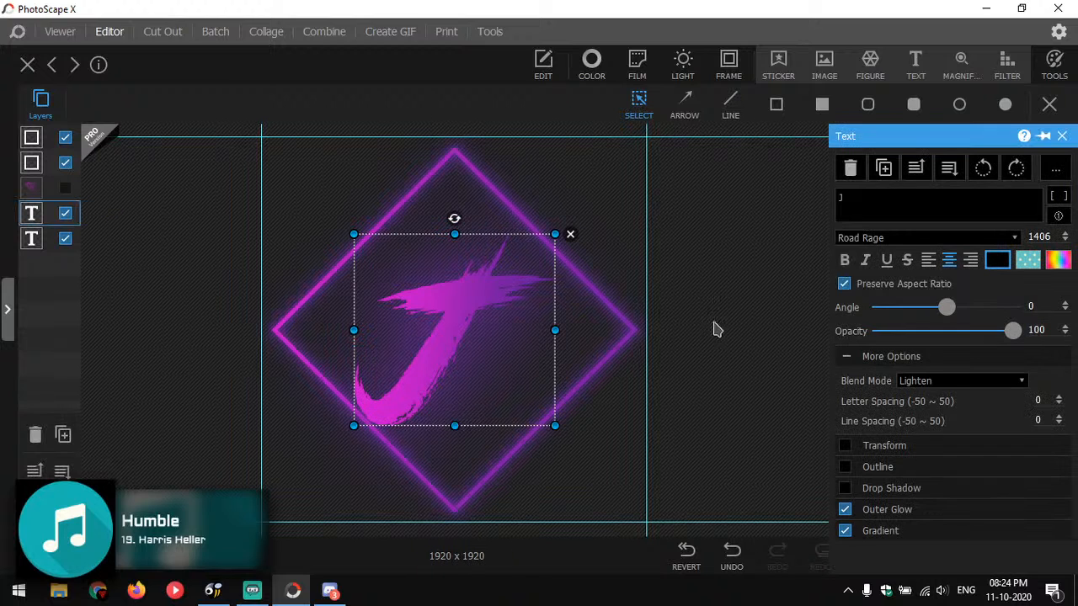
click(951, 385)
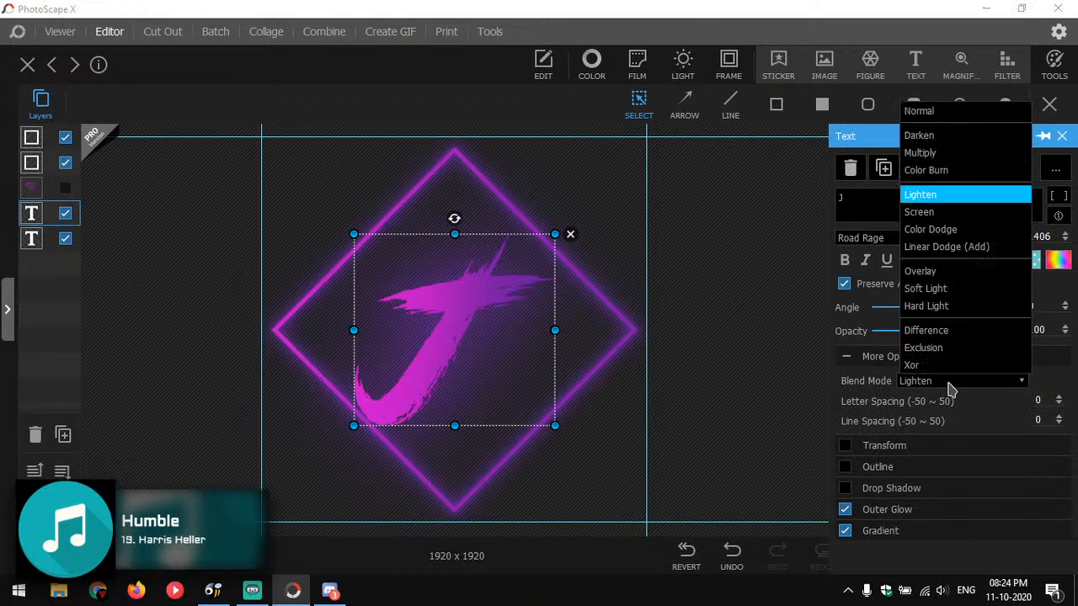
click(951, 386)
click(886, 511)
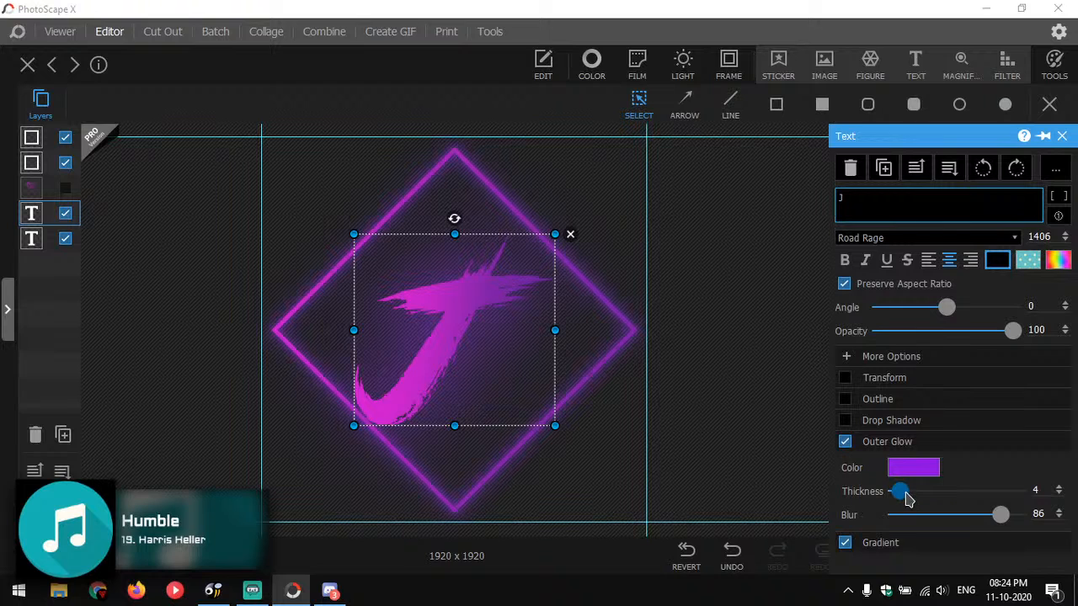
scroll(981, 501, down, 3)
scroll(909, 501, up, 1)
scroll(934, 498, up, 13)
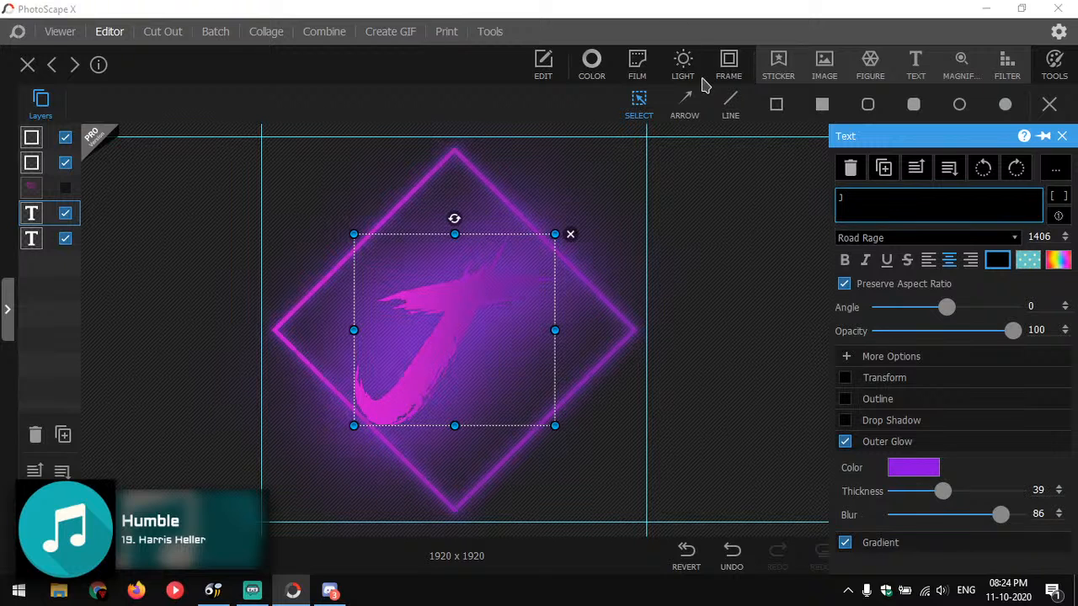
key(super+Down)
drag(645, 84, 515, 0)
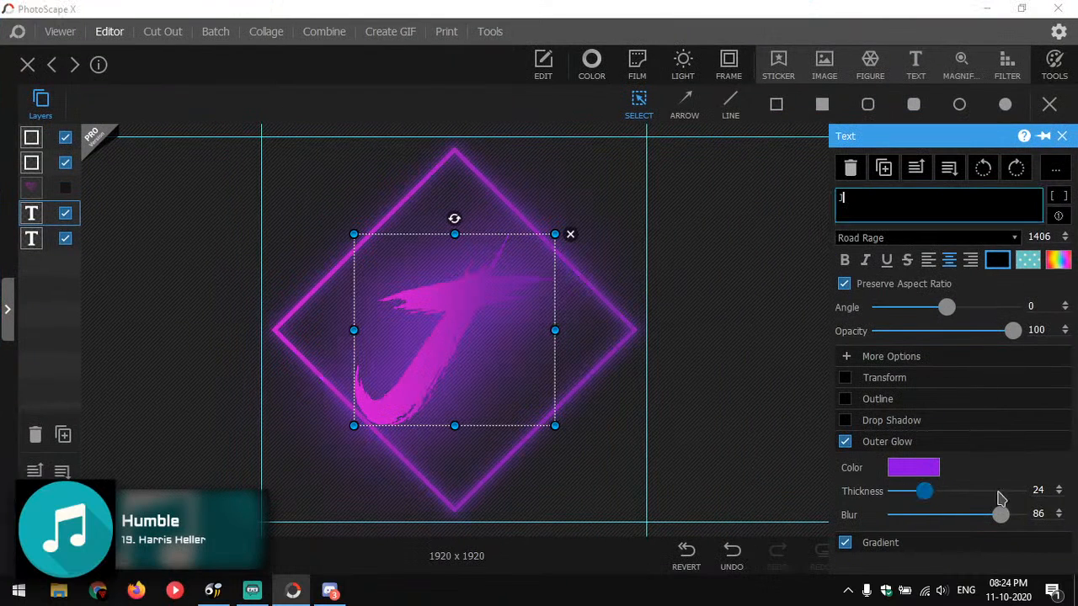
Set the Outer Glow thickness of the gradient "J" to 5.
click(1059, 499)
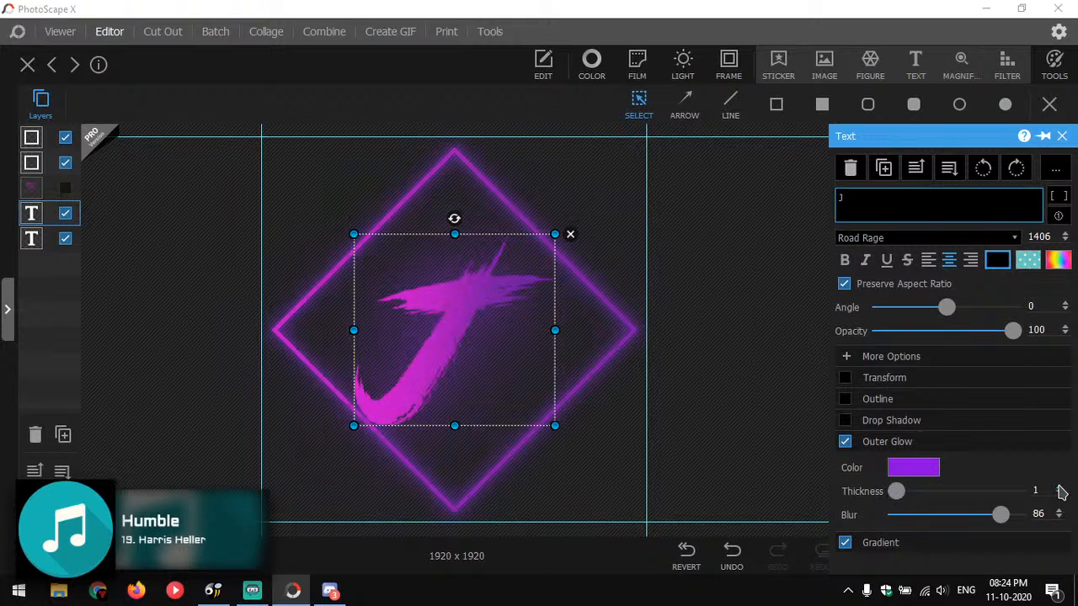
click(1060, 492)
click(1062, 492)
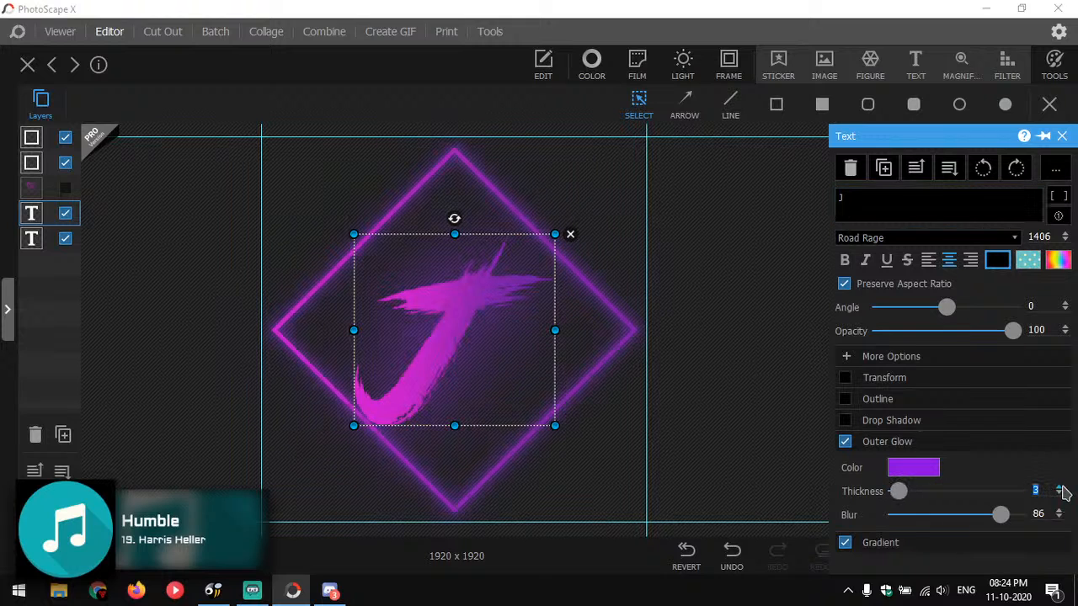
text(4)
click(518, 398)
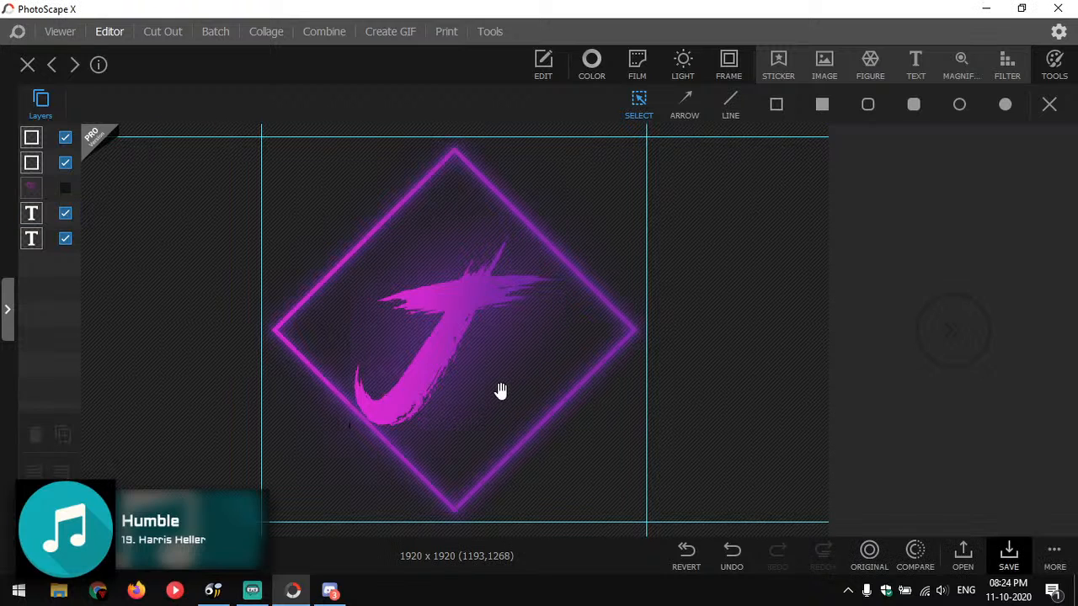
click(458, 331)
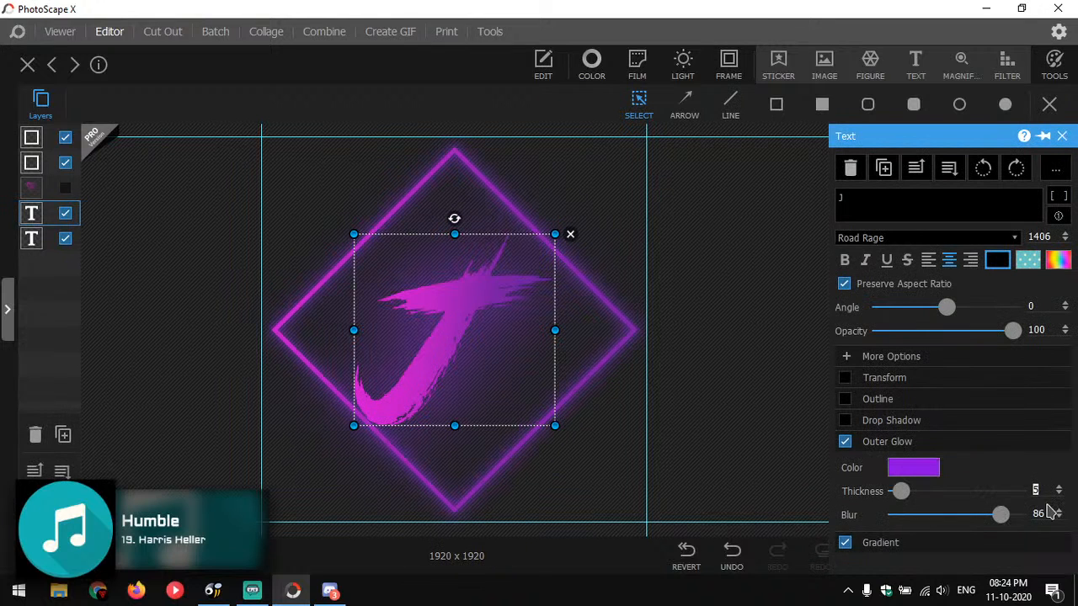
Set the top diamond's Outer Glow to thickness 5 and blur 86, matching the gradient "J".
click(31, 139)
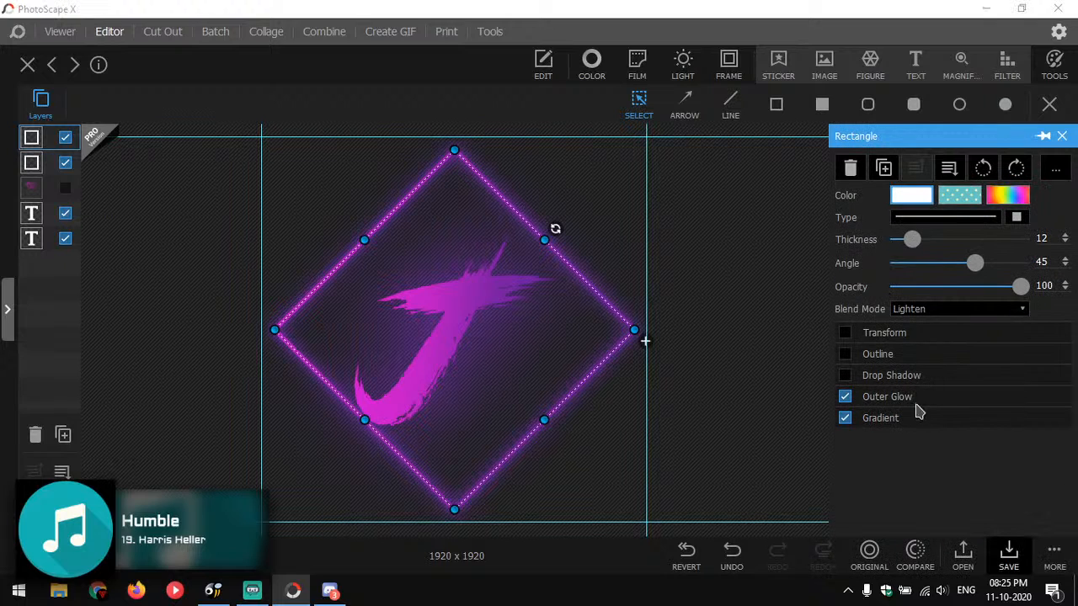
click(914, 396)
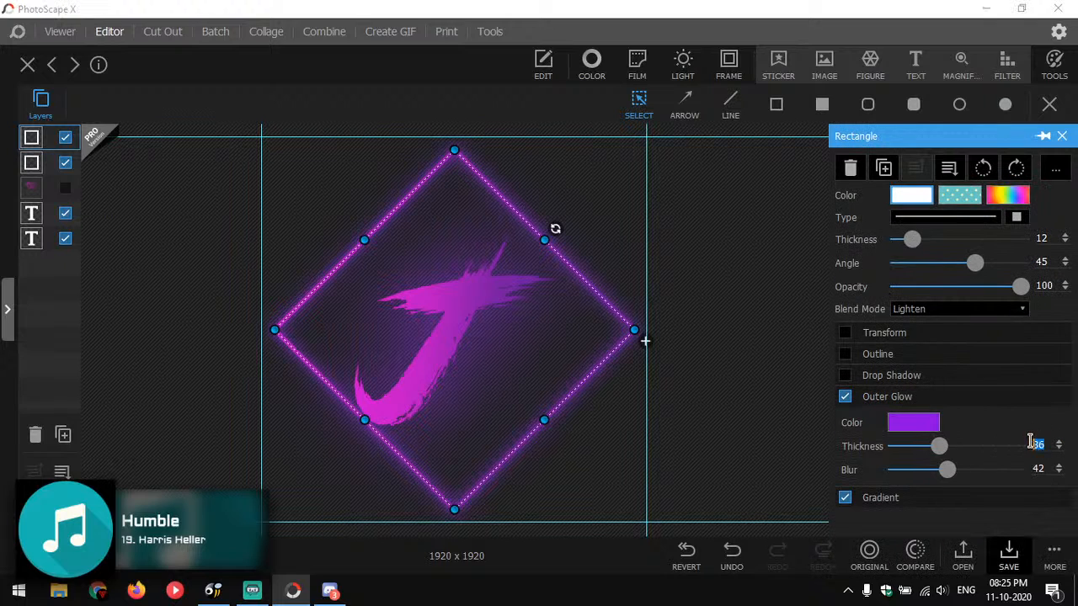
text(5)
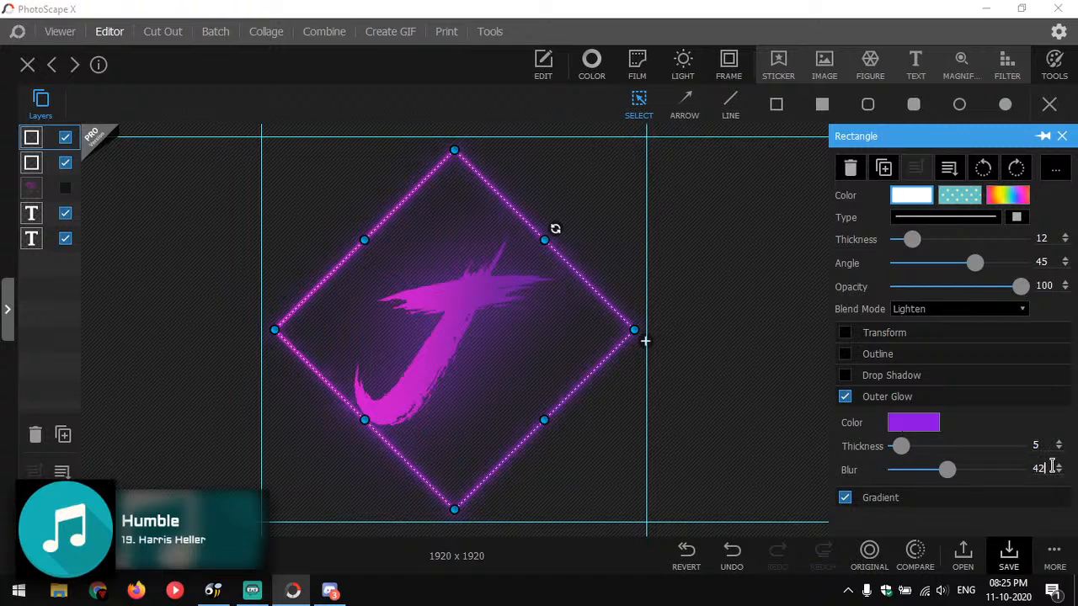
drag(1052, 468, 1029, 470)
text(86)
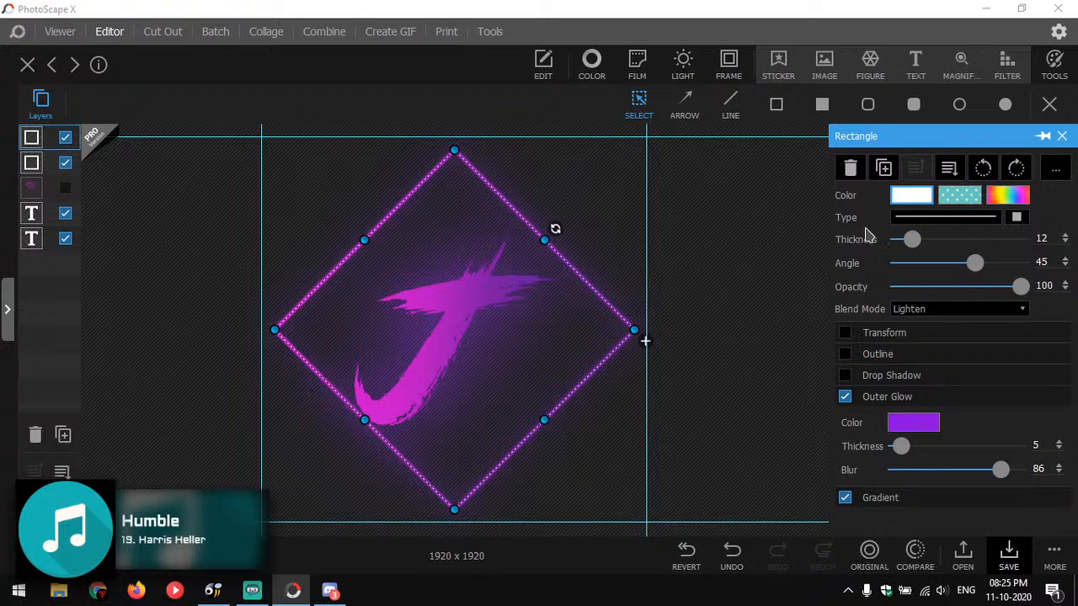
click(703, 251)
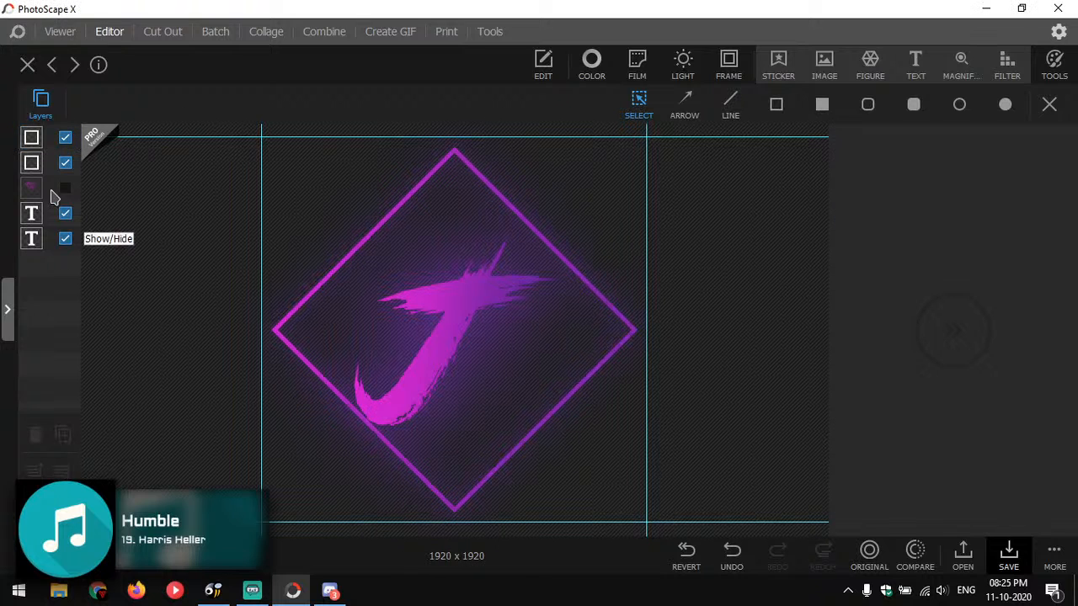
click(31, 138)
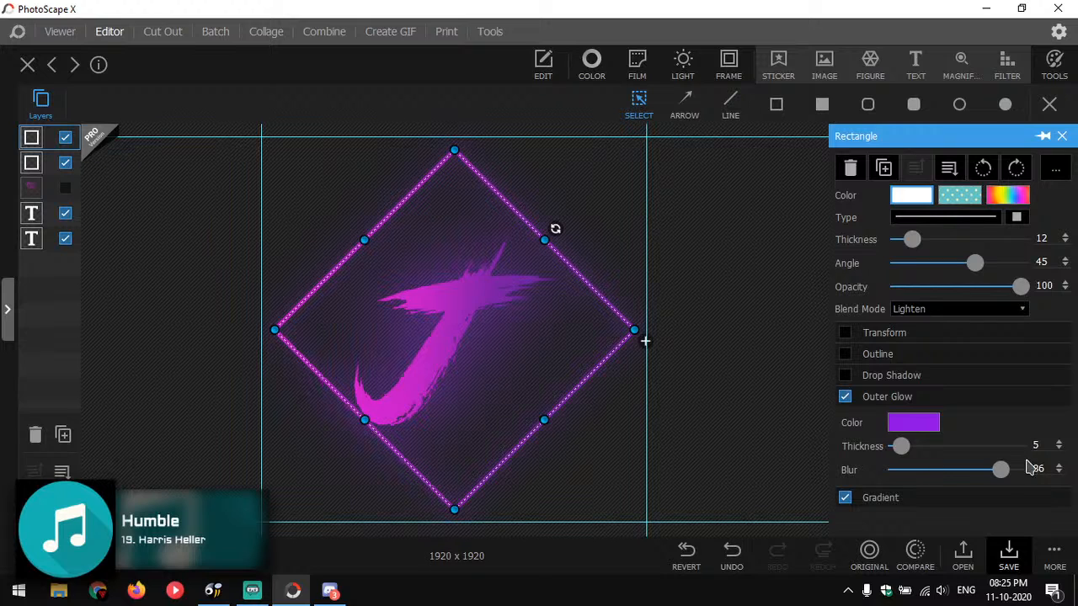
click(717, 275)
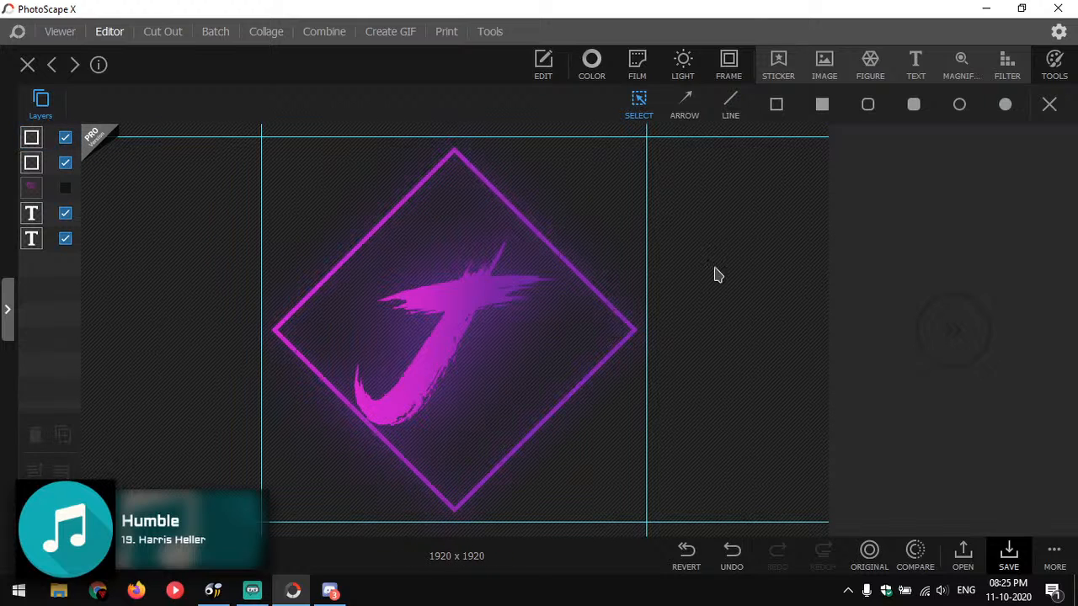
click(445, 373)
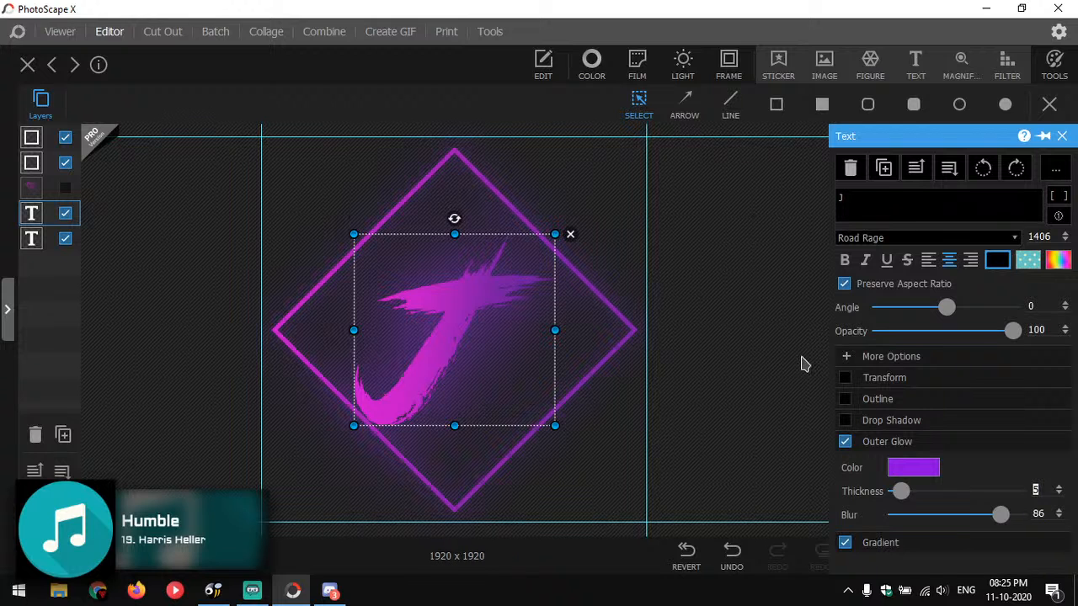
Set up saving the logo without enlarging the photo for outside objects, with the resolution set to 2400 DPI.
click(802, 364)
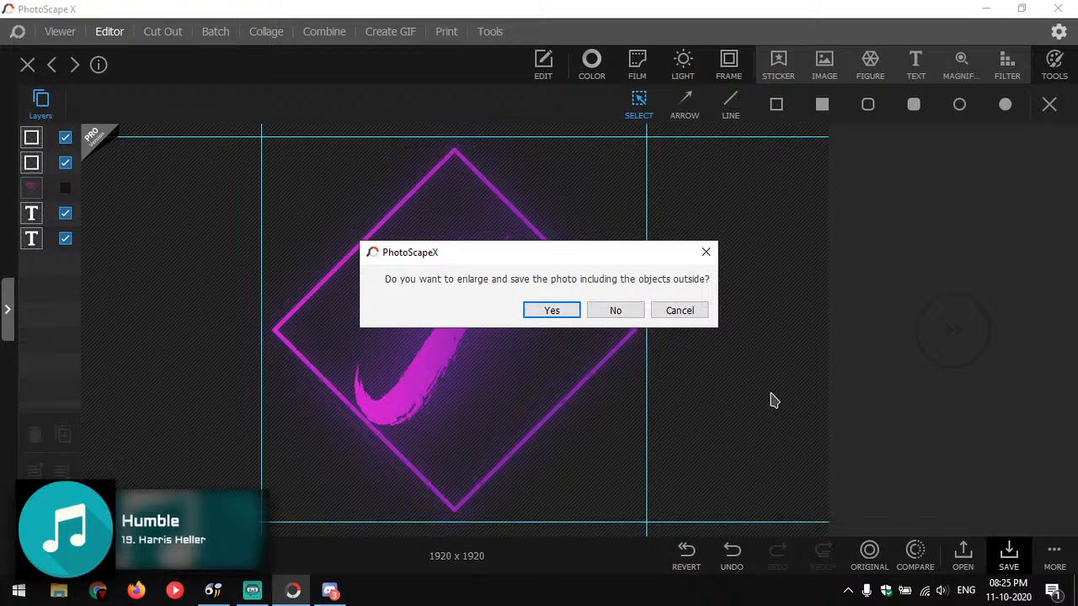
click(616, 312)
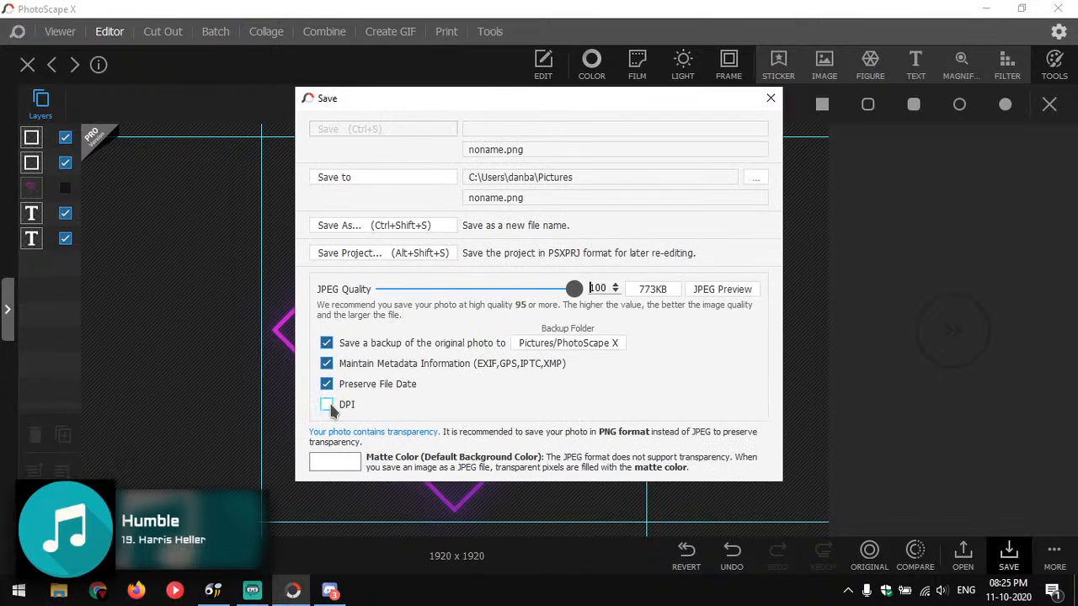
click(327, 405)
click(368, 408)
click(401, 389)
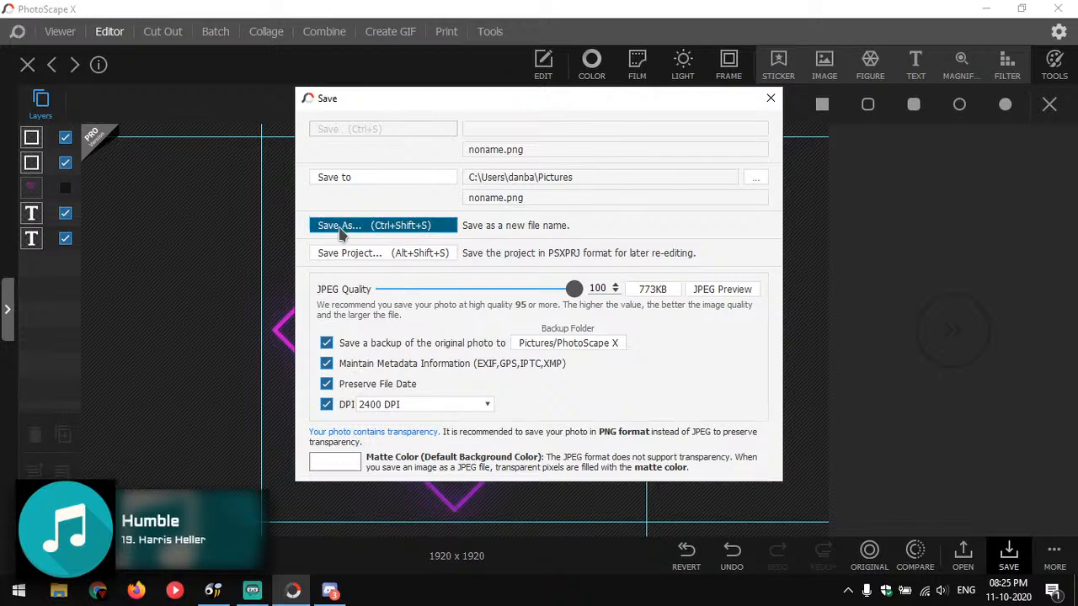
Start saving under a new file name and create a folder named jazz on the Desktop.
click(391, 227)
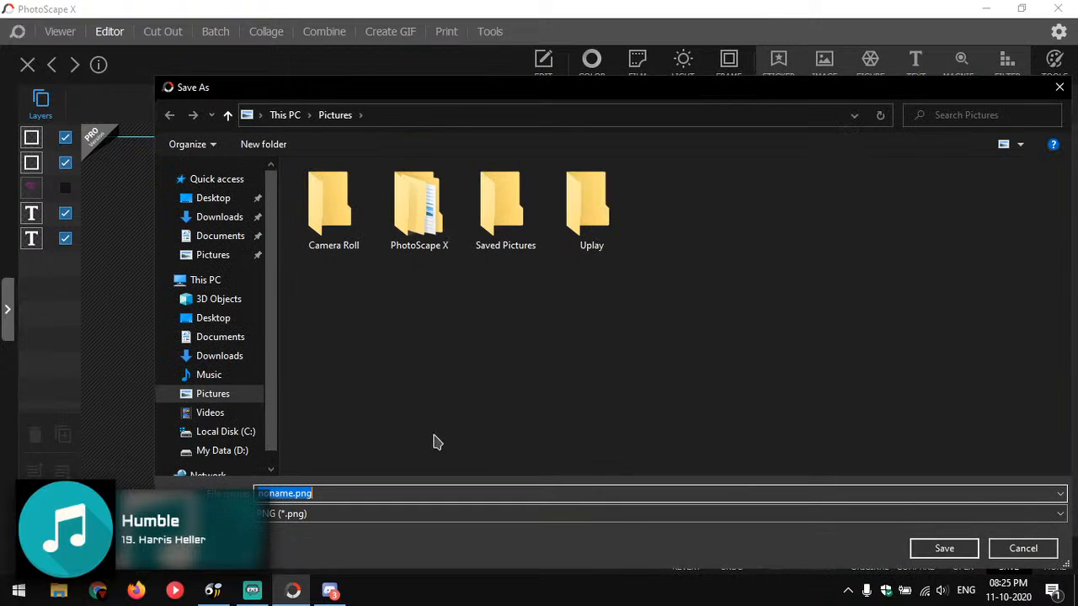
click(206, 281)
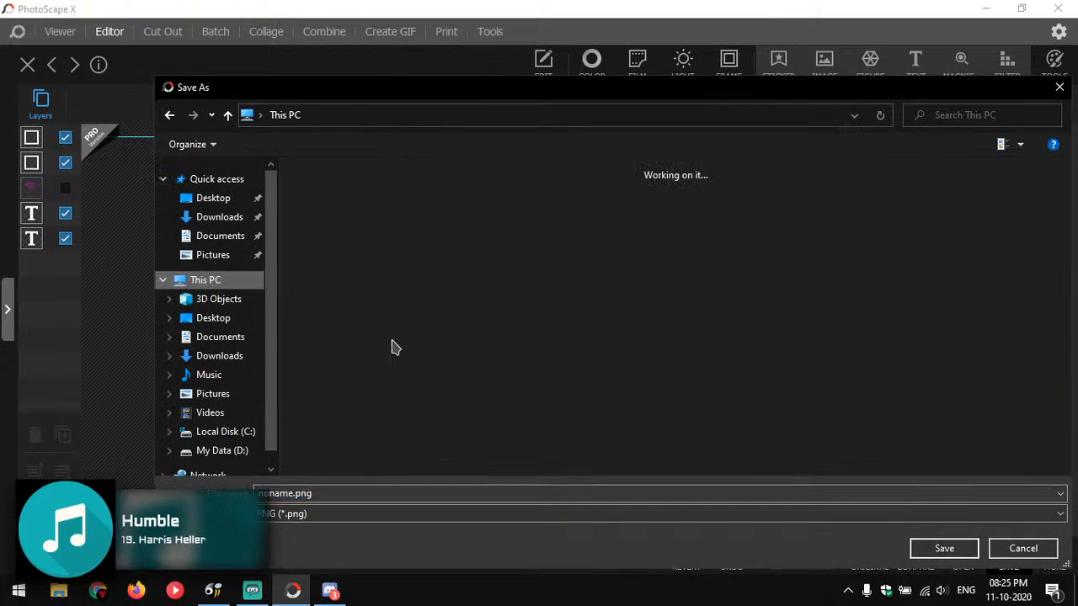
click(212, 450)
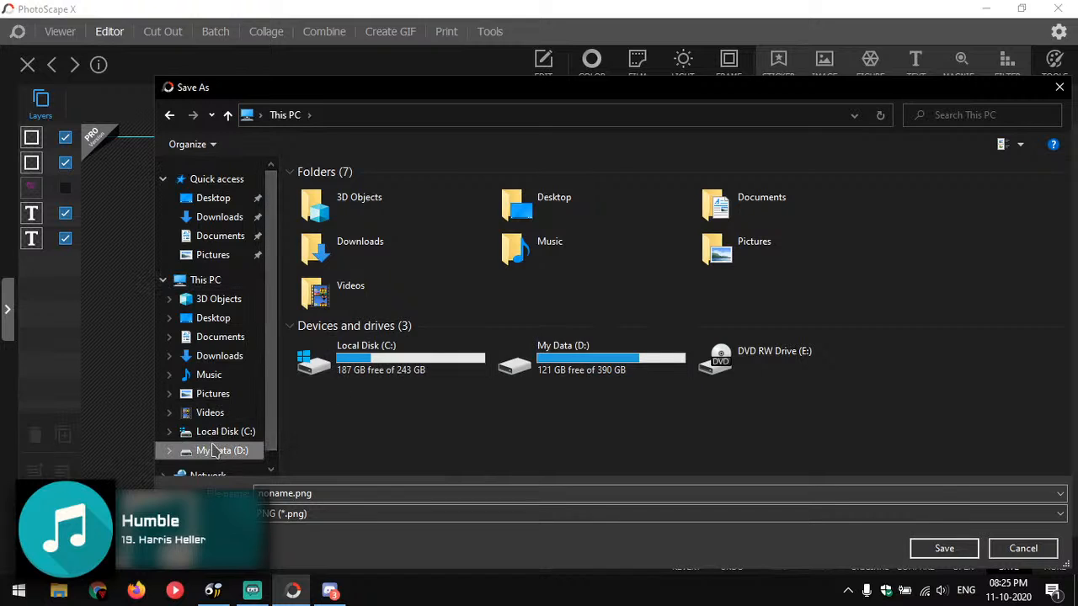
click(215, 233)
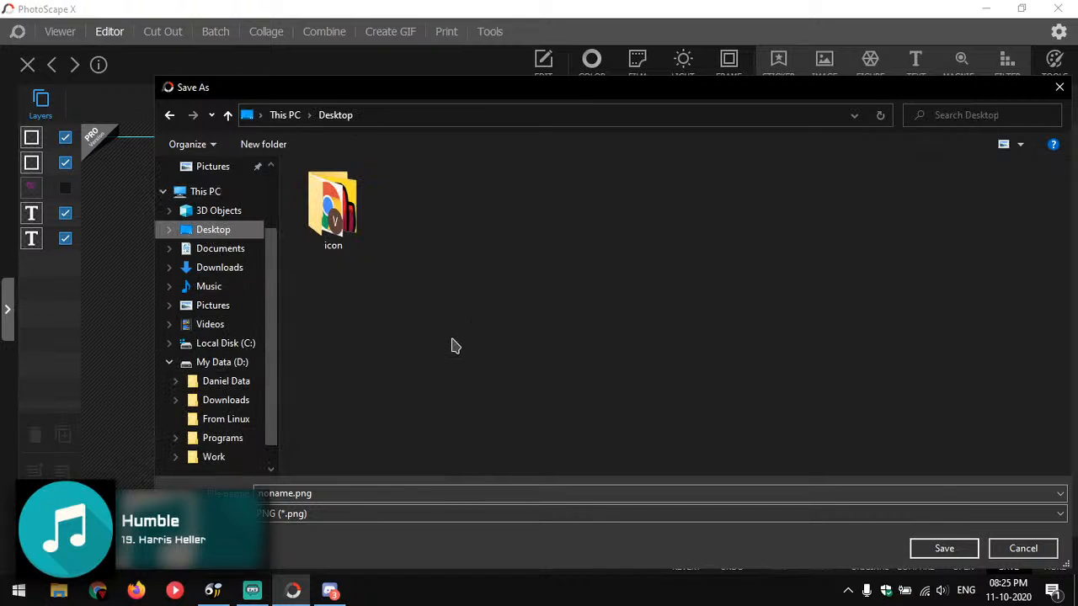
right_click(409, 322)
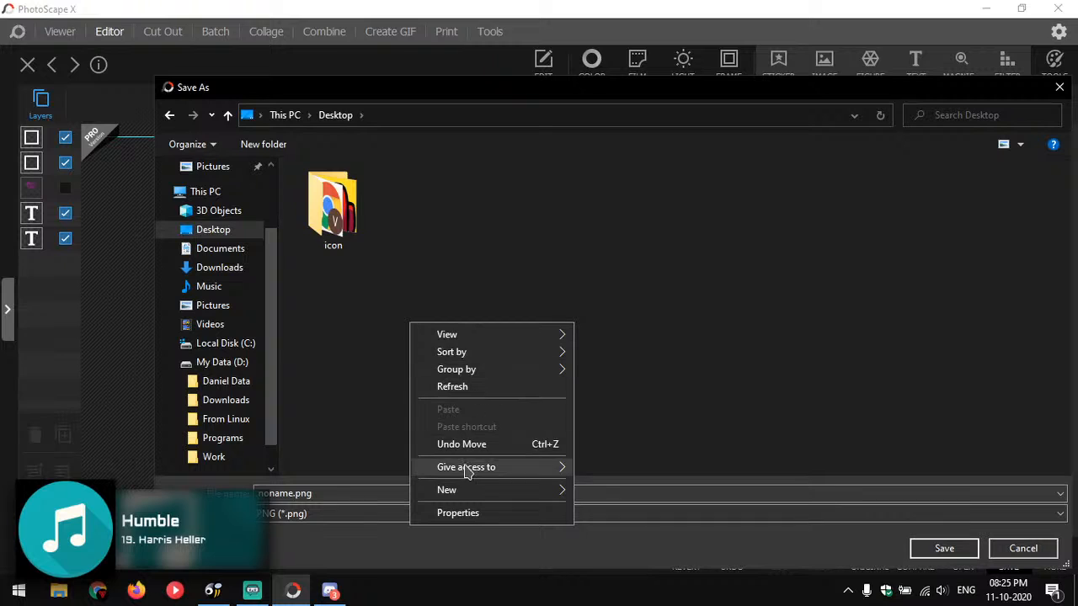
mouse_move(538, 489)
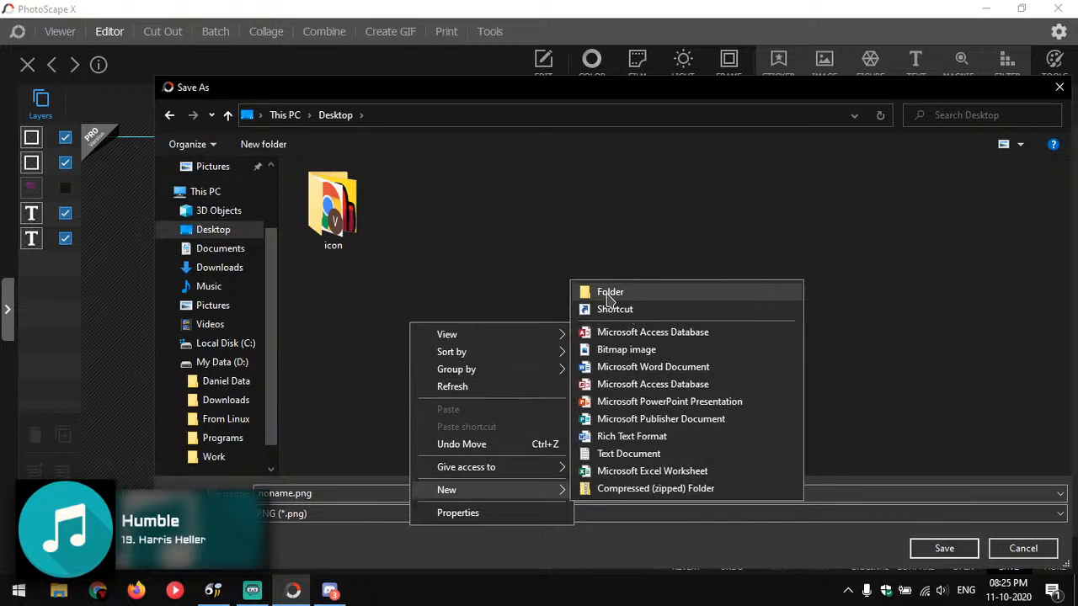
click(603, 292)
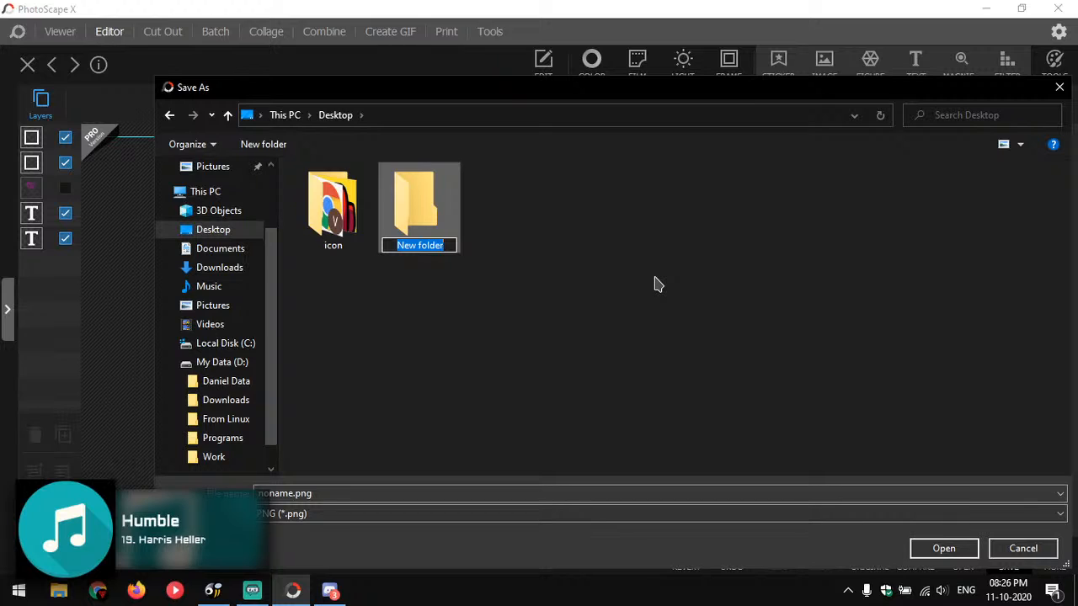
text(jazz)
key(Return)
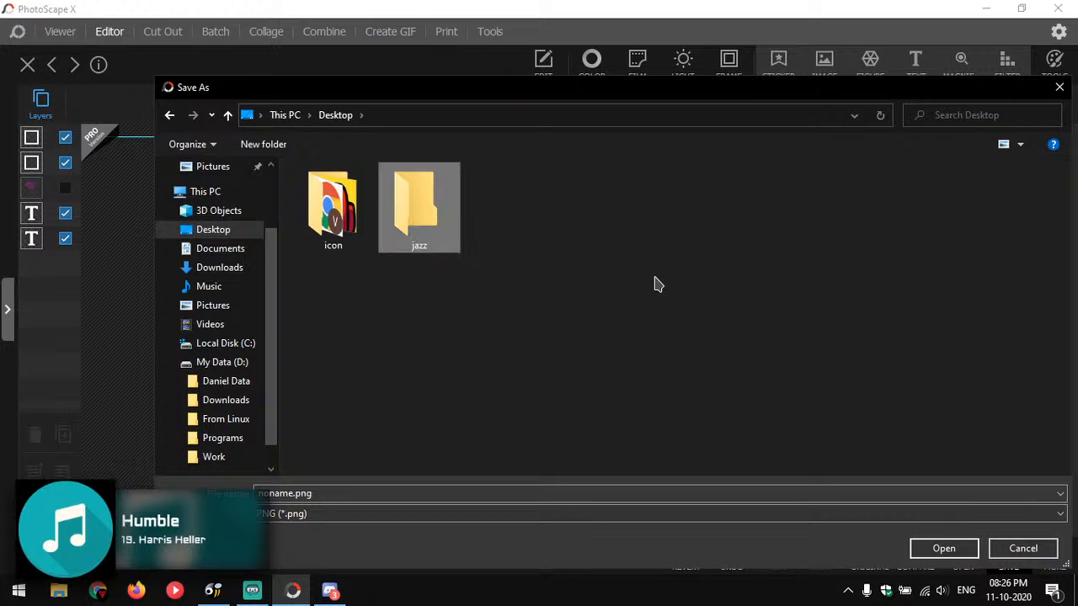
Save the logo as a PNG file named logo in the jazz folder.
double_click(432, 226)
double_click(337, 495)
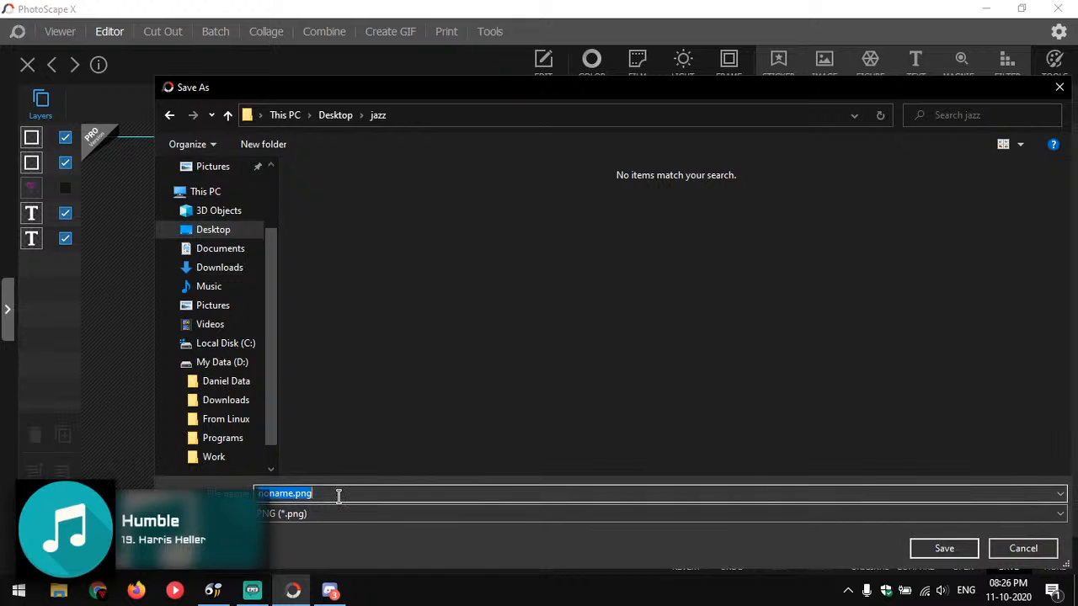
key(BackSpace)
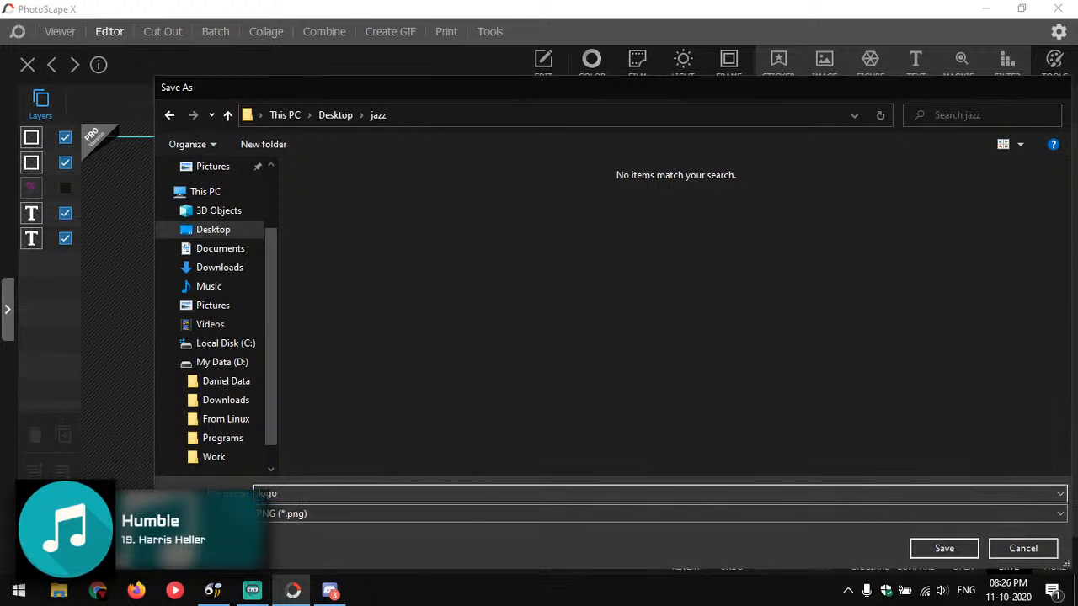
key(Return)
click(548, 450)
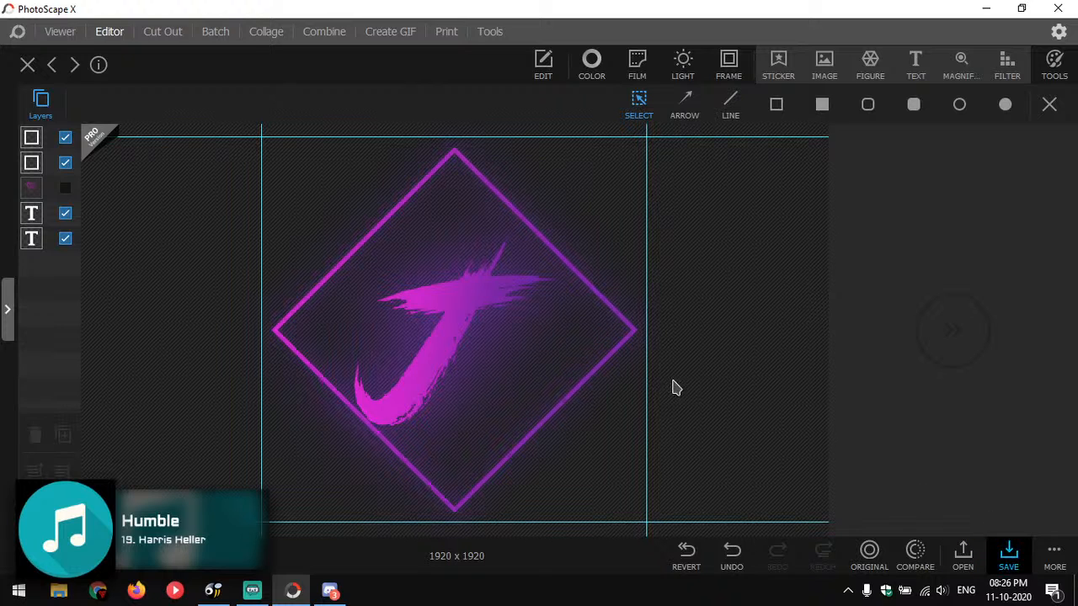
Save an editable project as logo.psxprj in the jazz folder at 2400 DPI, without enlarging for outside objects.
click(631, 311)
click(326, 404)
click(433, 405)
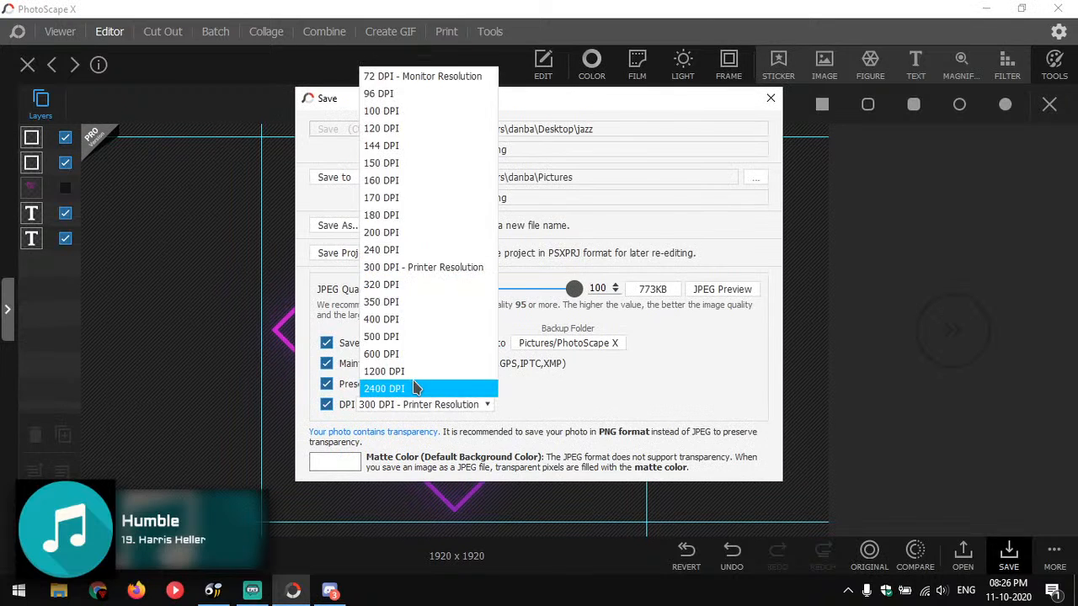
click(415, 388)
click(362, 252)
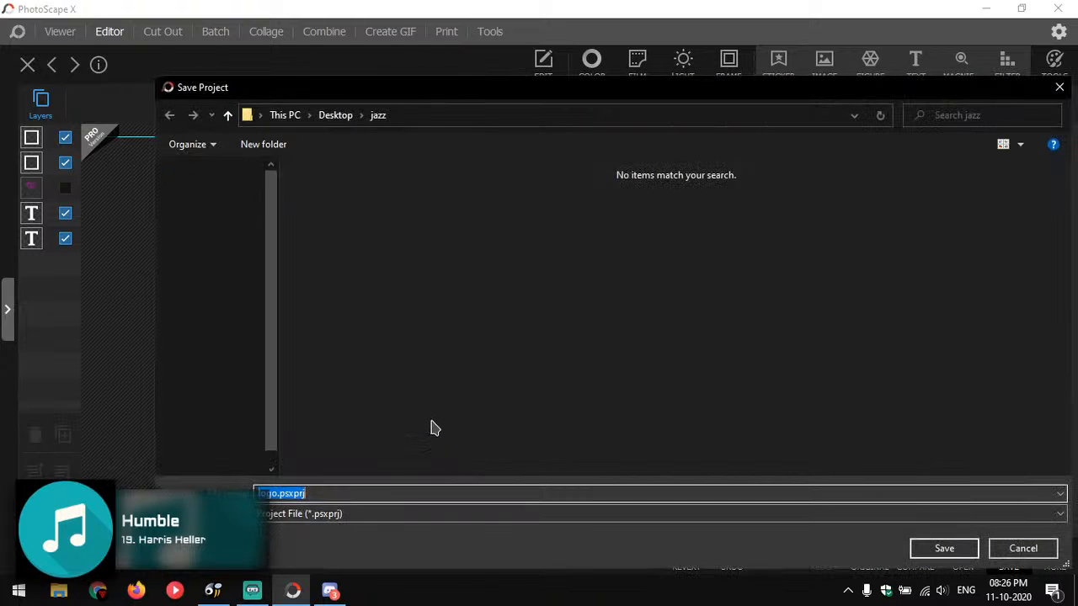
click(944, 548)
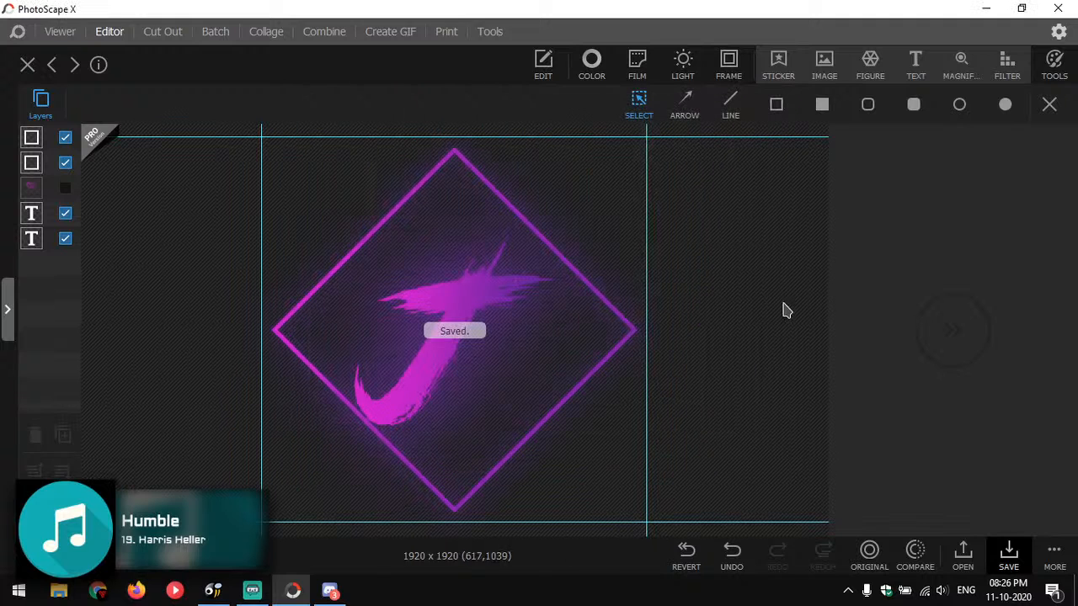
Try a blue Outer Glow color on the gradient "J".
click(436, 337)
click(924, 472)
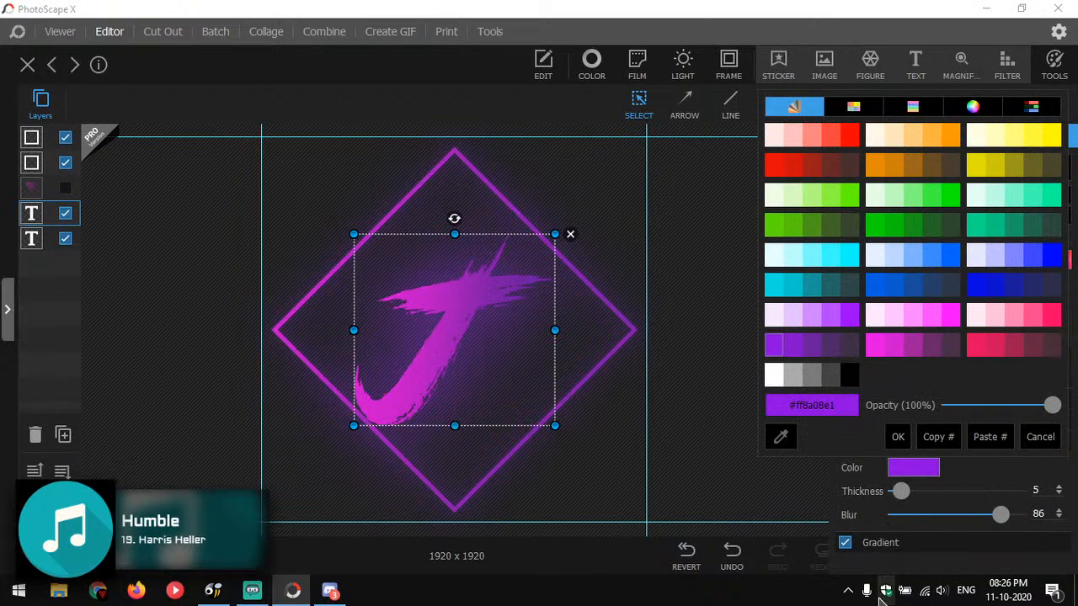
click(898, 436)
key(ctrl+z)
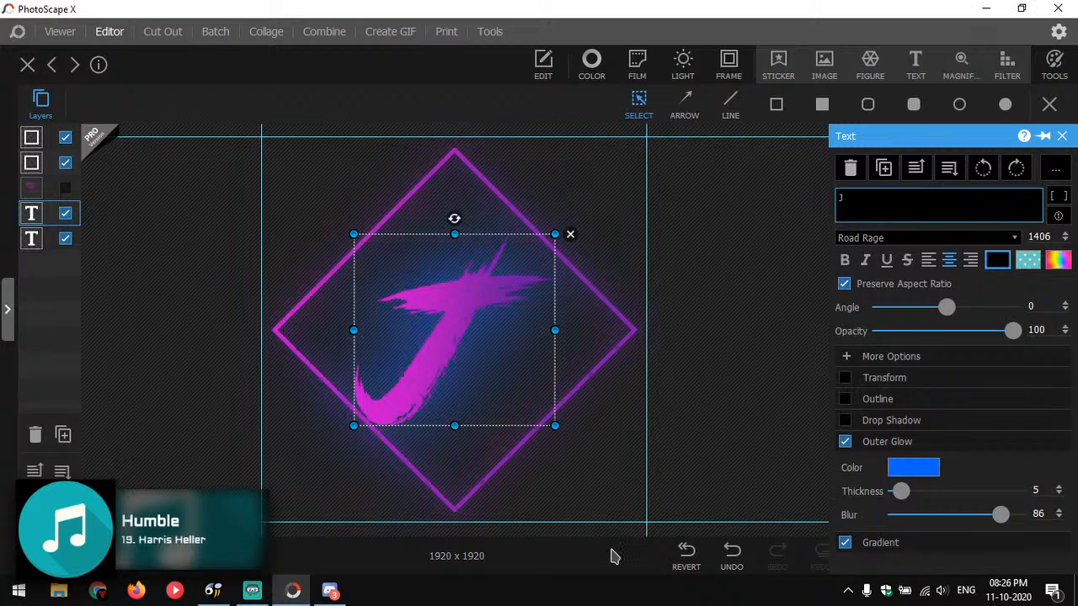
click(613, 557)
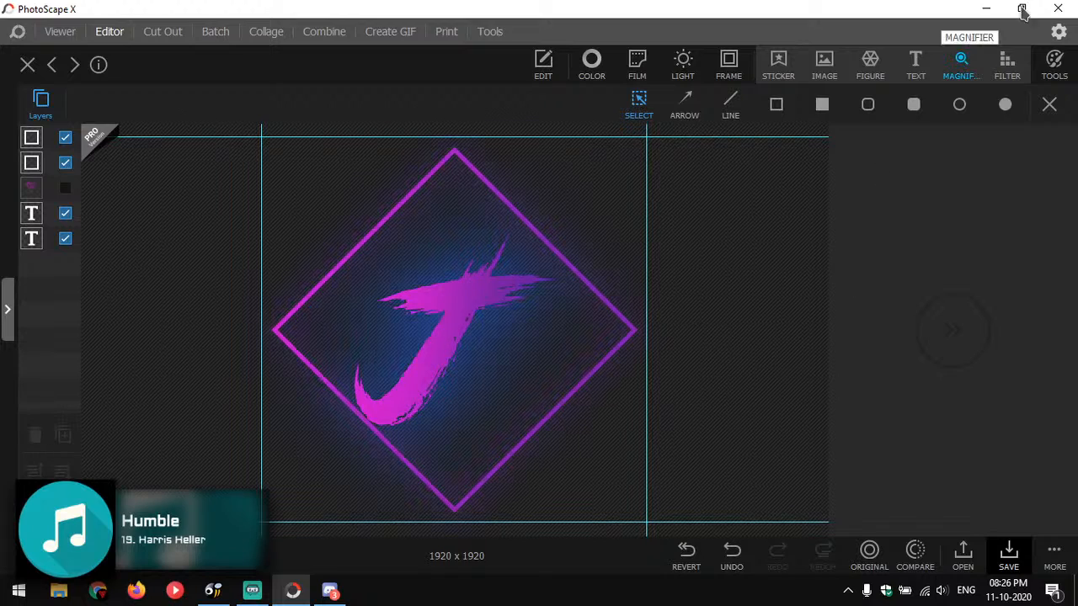
Close PhotoScape X without saving the unsaved changes.
click(1058, 8)
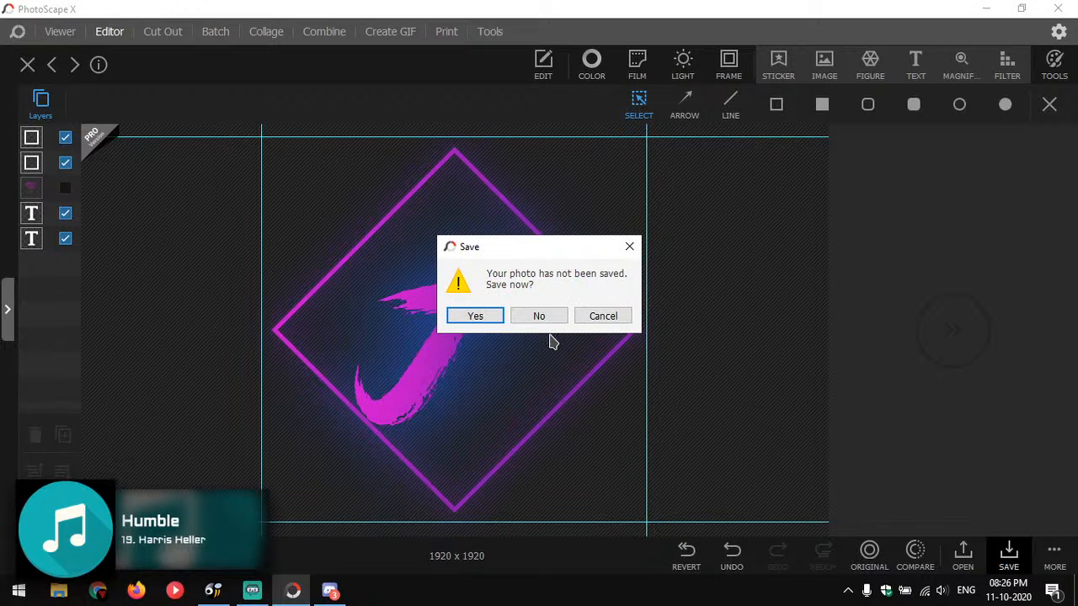
click(539, 316)
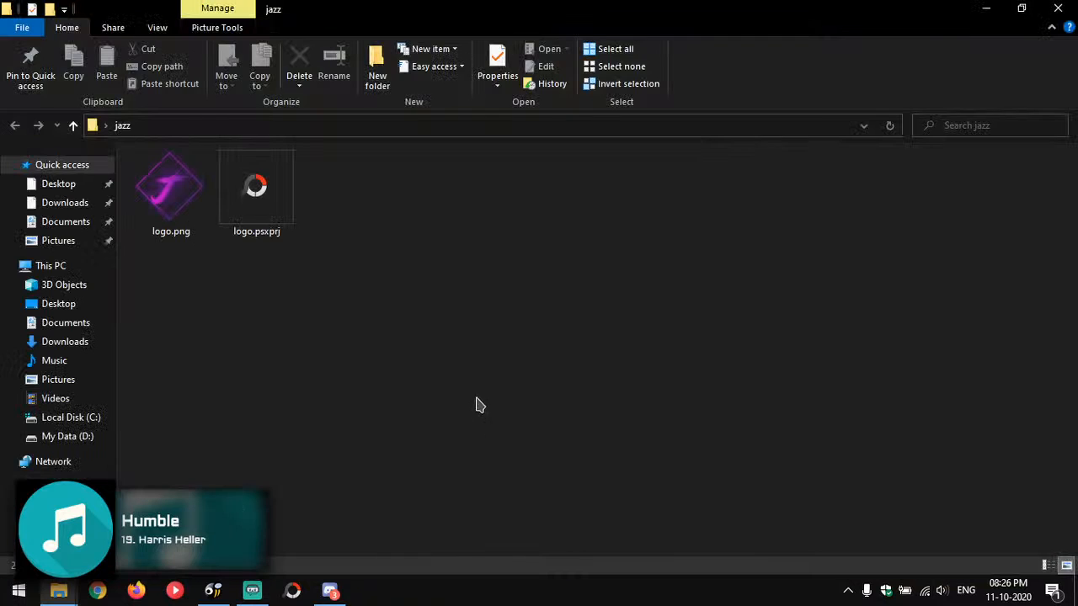
Open the exported logo.png from the jazz folder and close the duplicate jazz folder window.
double_click(192, 186)
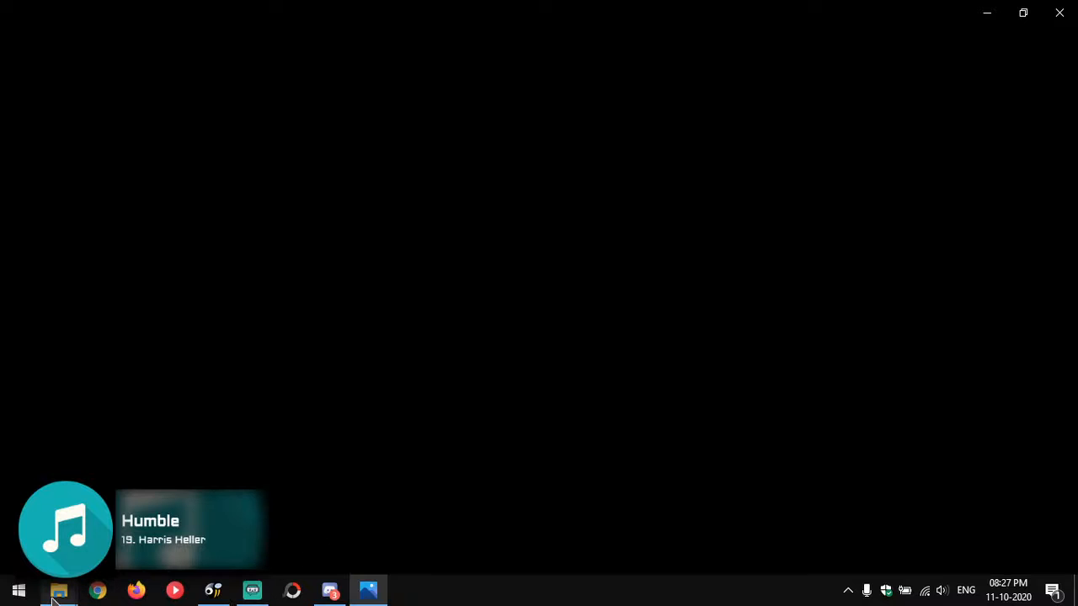
mouse_move(59, 589)
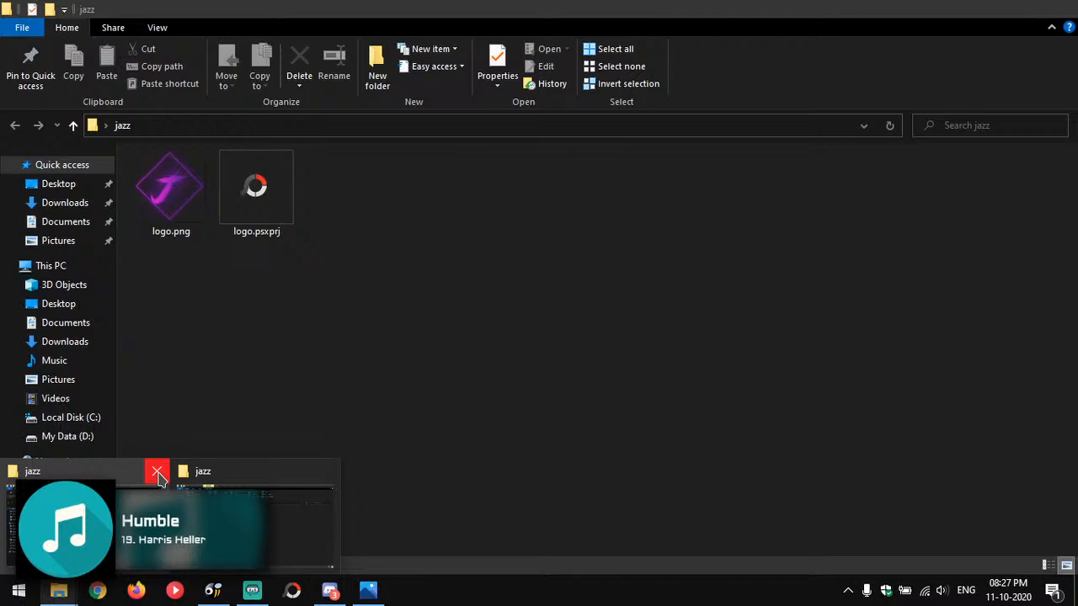
click(156, 471)
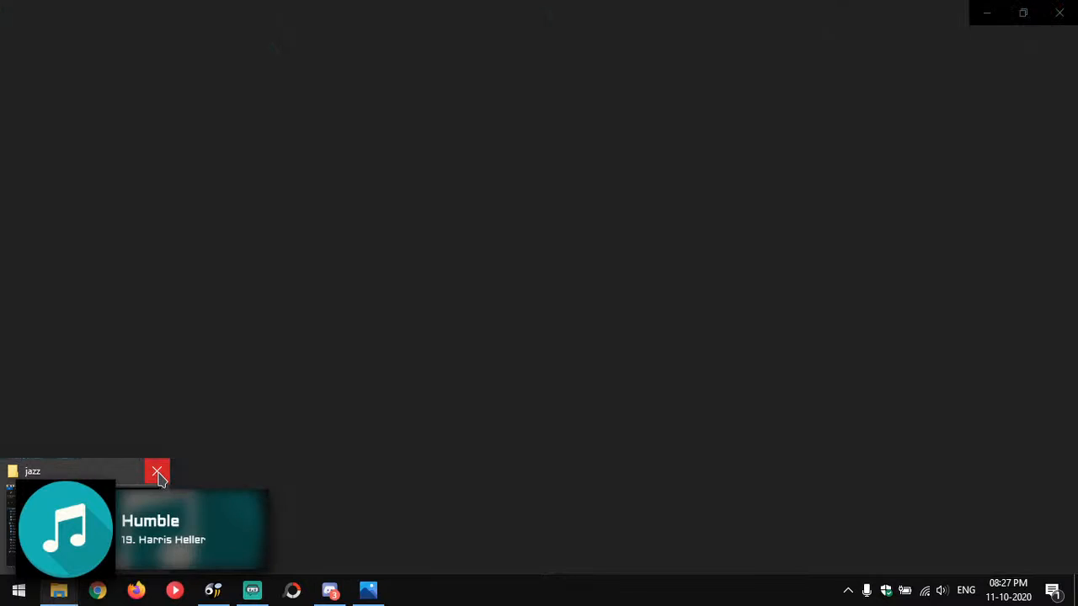
click(328, 295)
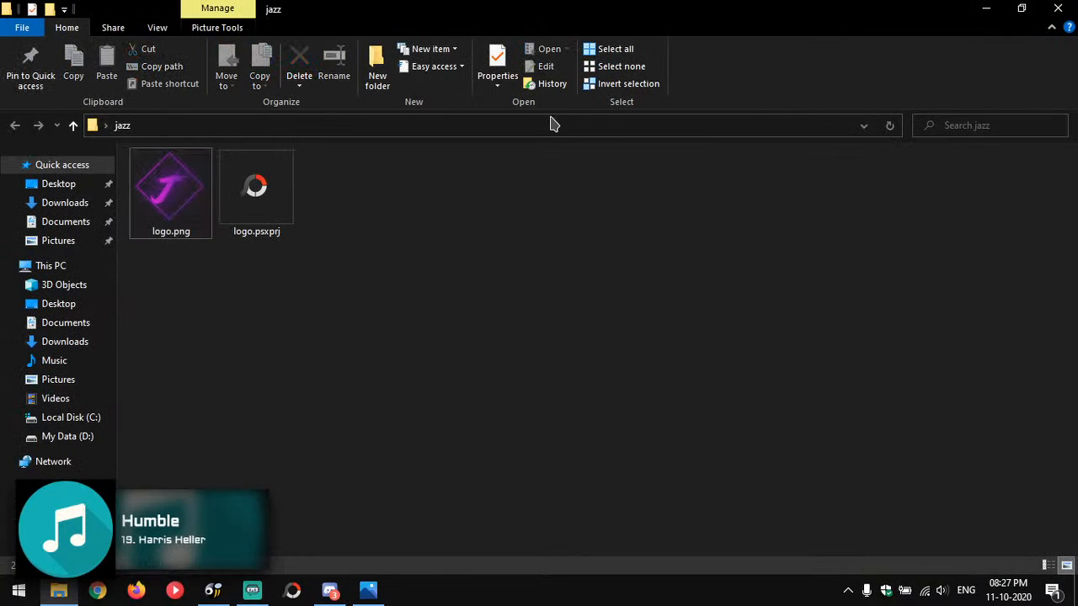
Relaunch PhotoScape X and examine the exported logo.png in Photos before closing the viewer.
click(294, 596)
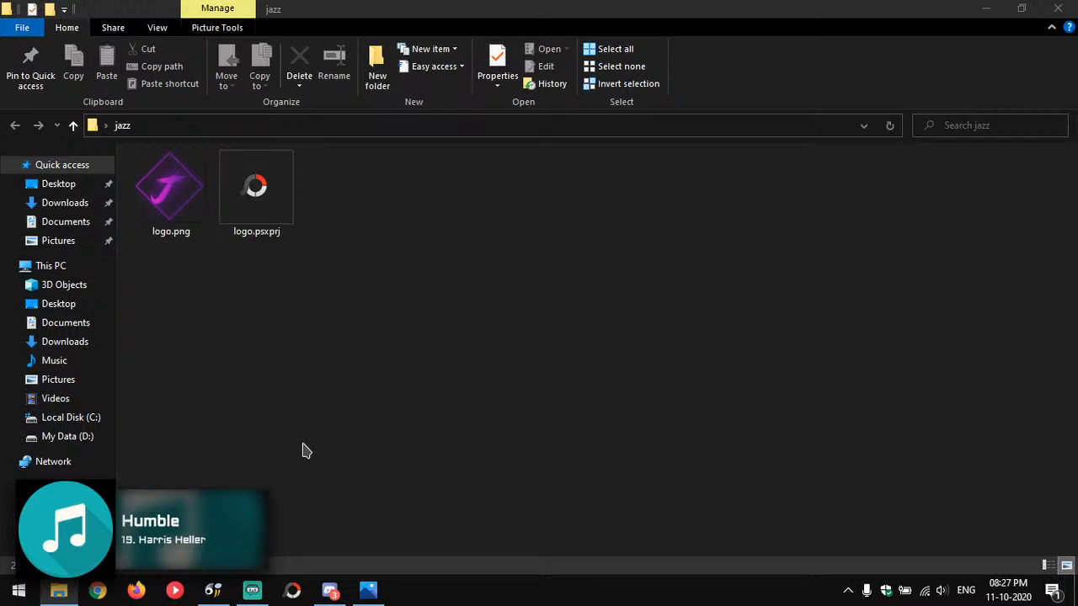
click(369, 593)
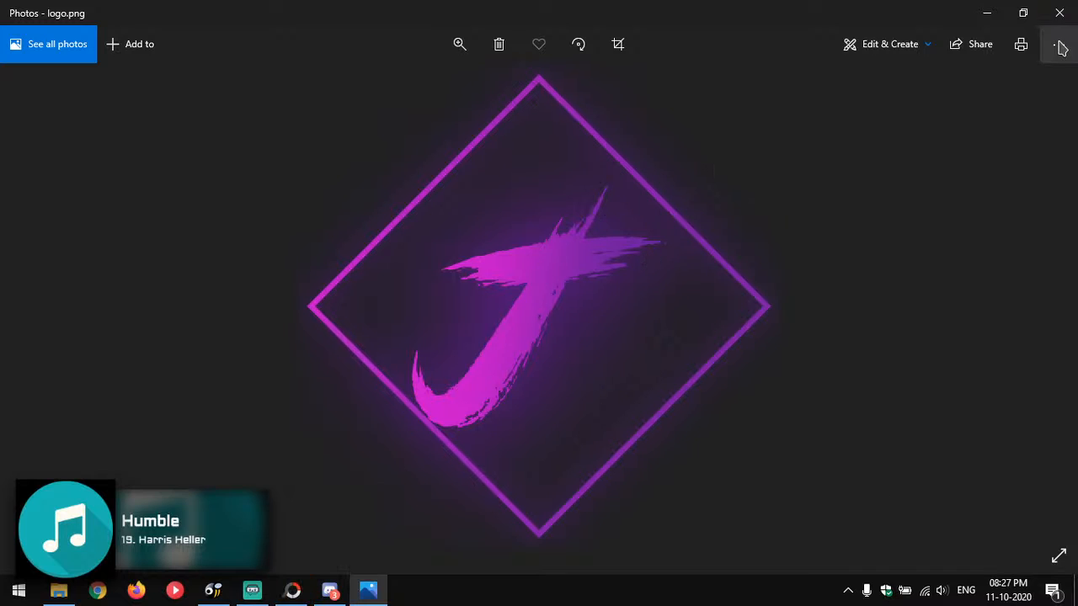
click(1059, 12)
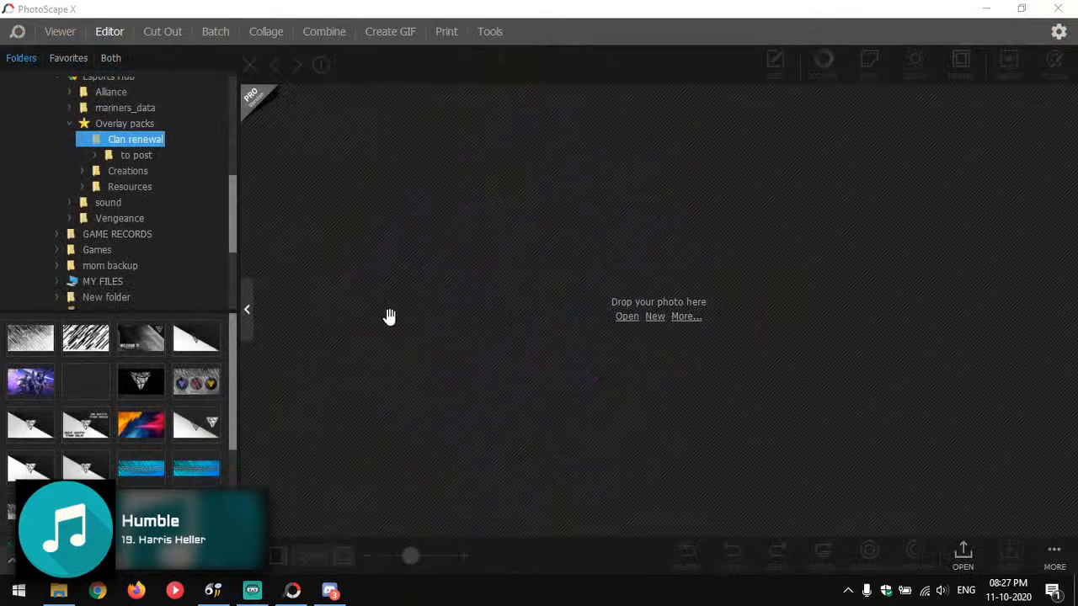
Open the project file logo.psxprj from the jazz folder on the Desktop.
click(628, 318)
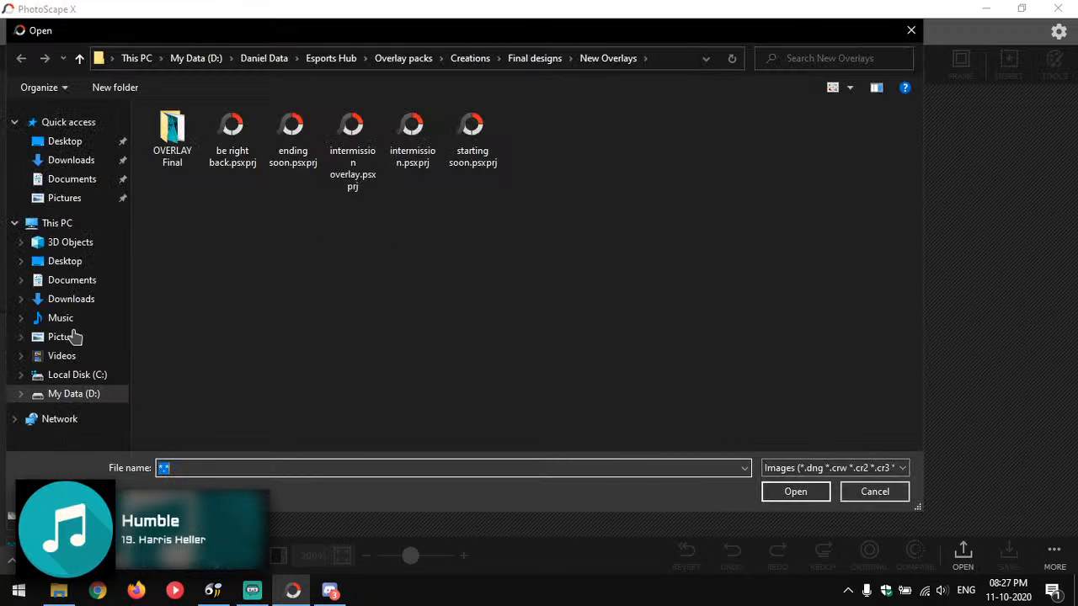
click(69, 144)
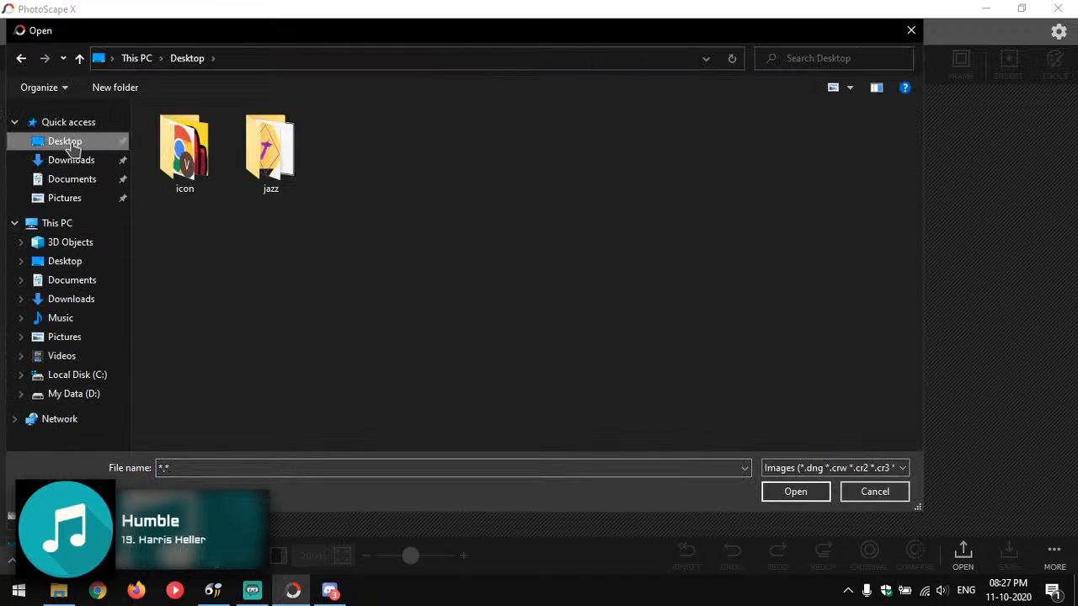
double_click(302, 161)
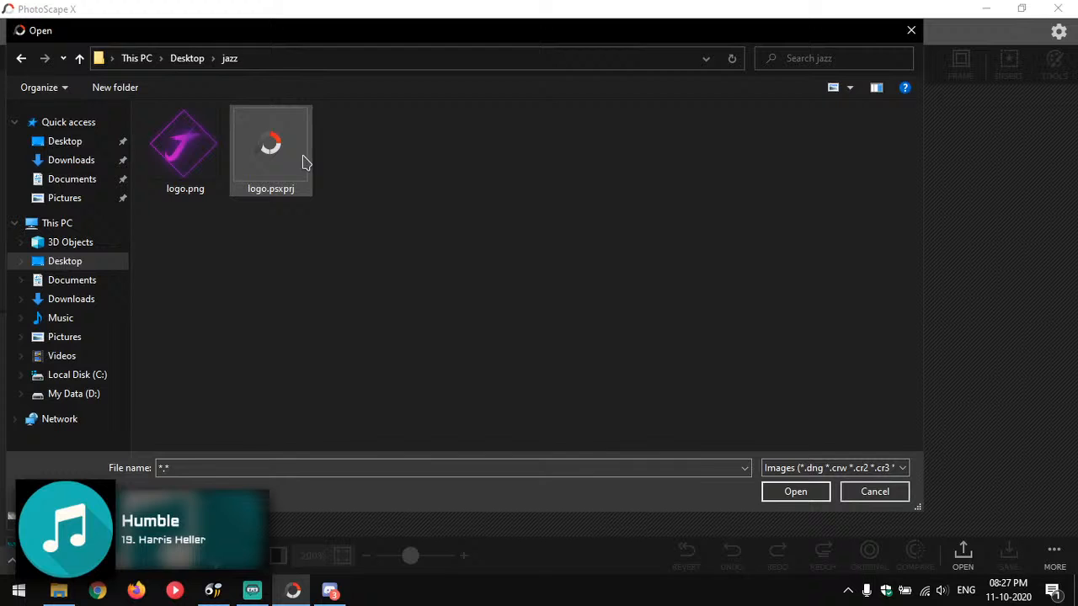
click(246, 147)
click(796, 494)
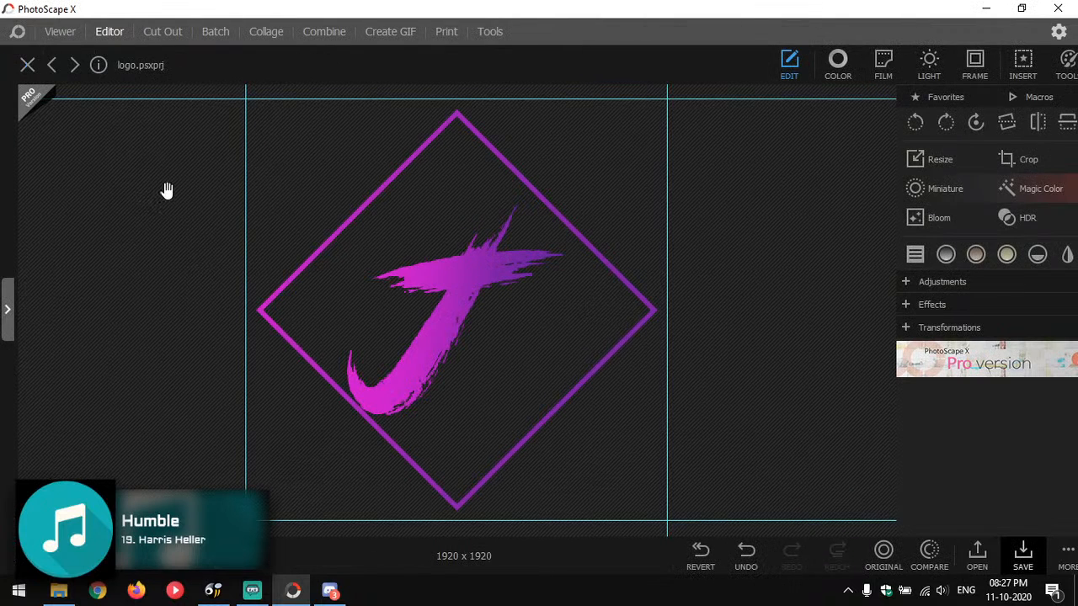
Draw a filled white rectangle over the whole canvas and place it beneath all the other layers.
click(1014, 71)
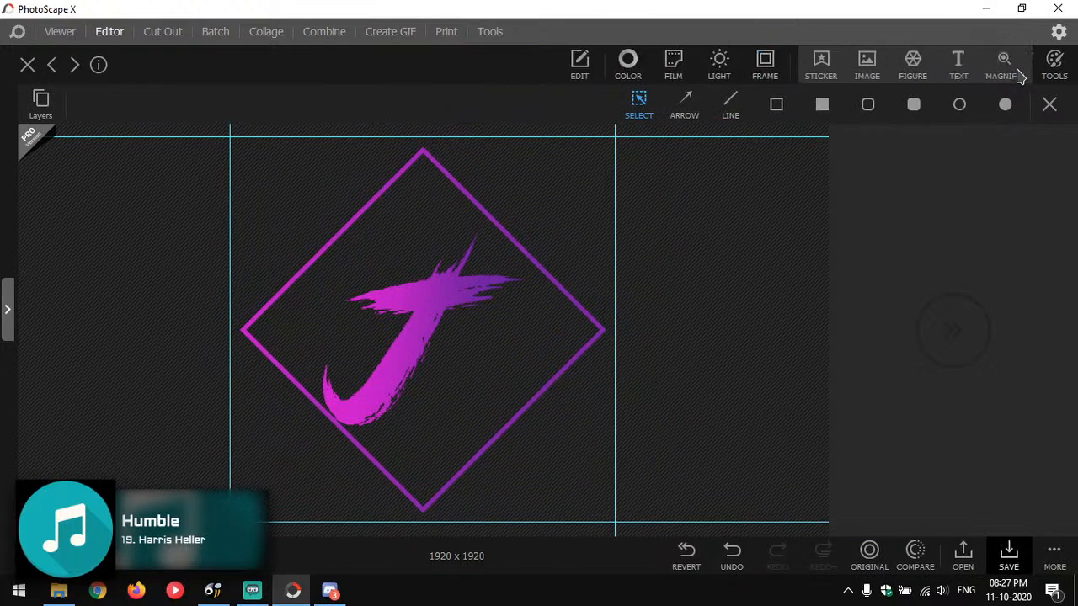
click(824, 106)
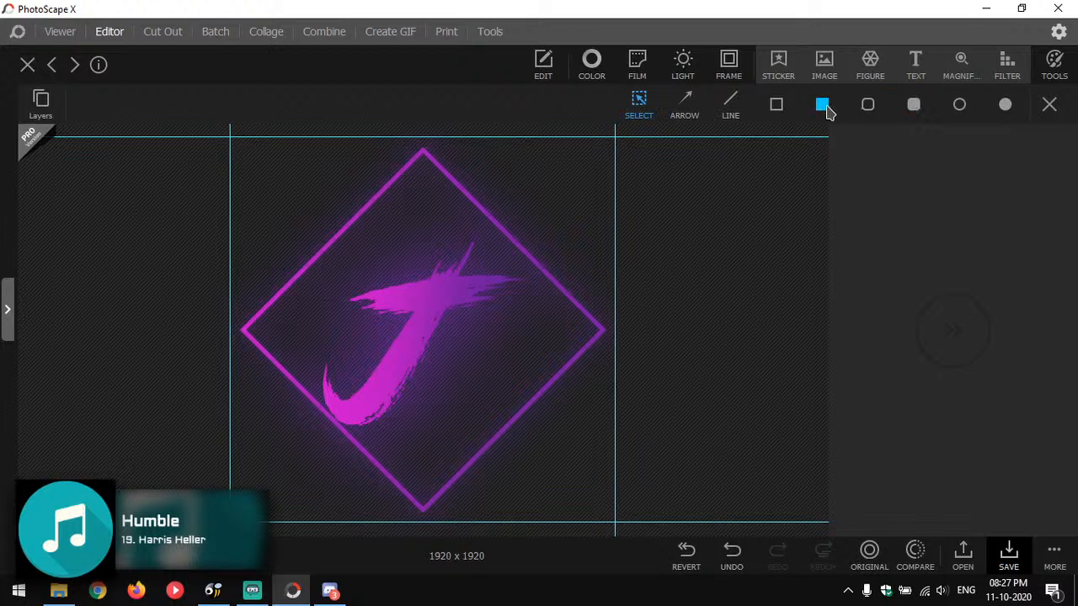
click(234, 147)
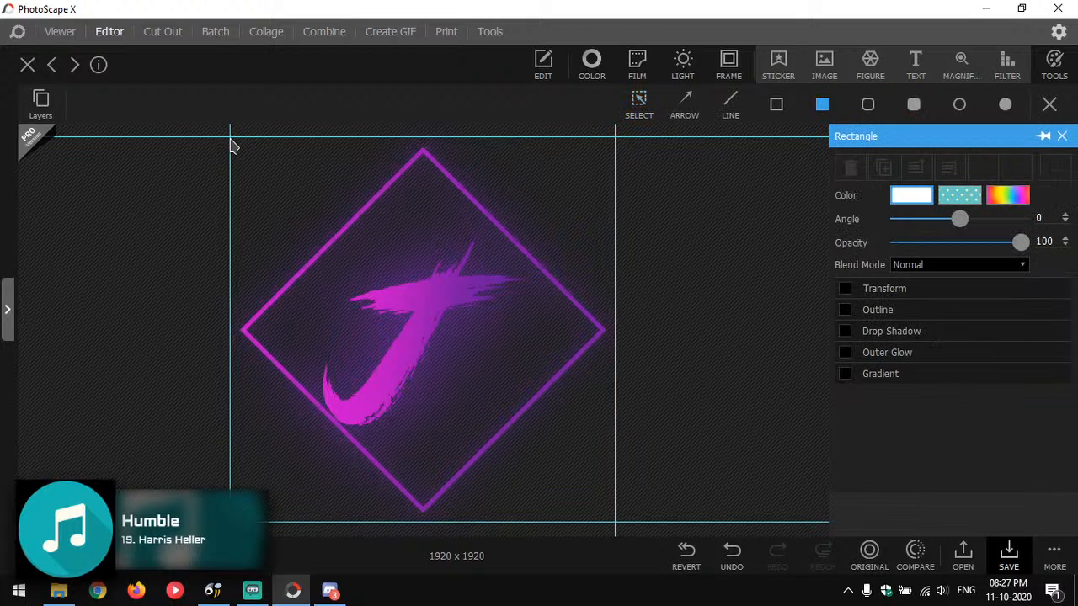
drag(234, 146, 614, 523)
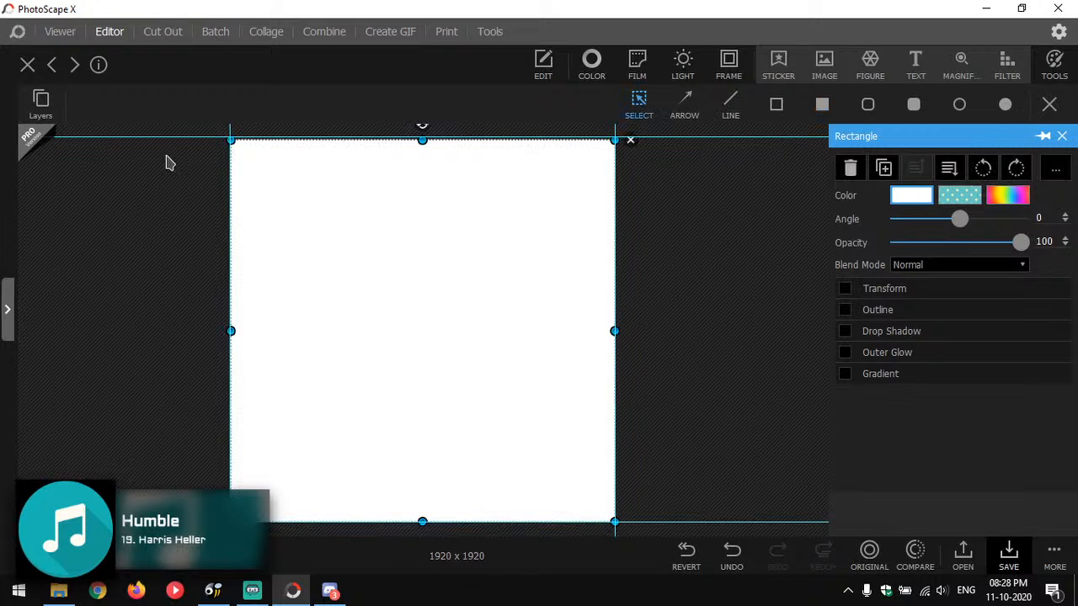
click(40, 102)
drag(33, 145, 51, 287)
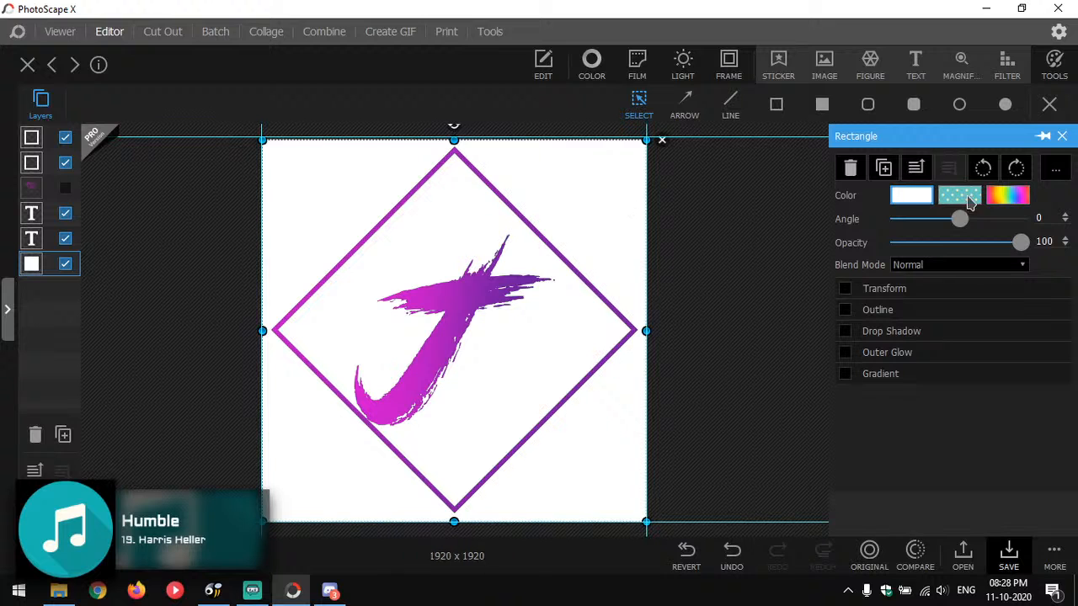
Color the background rectangle black and stretch its upper edge to the canvas border.
click(912, 206)
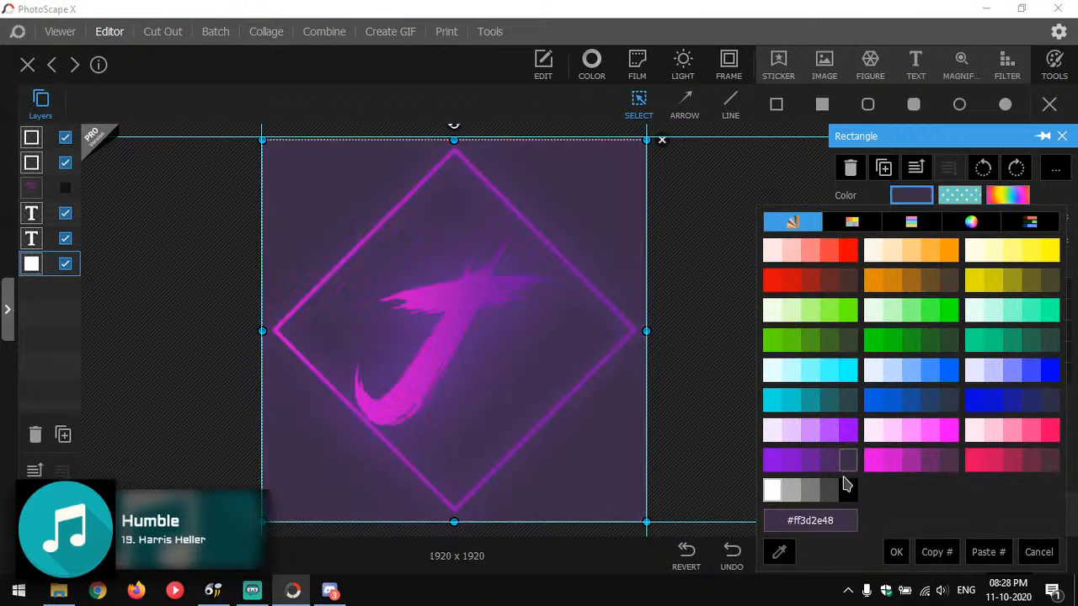
click(847, 497)
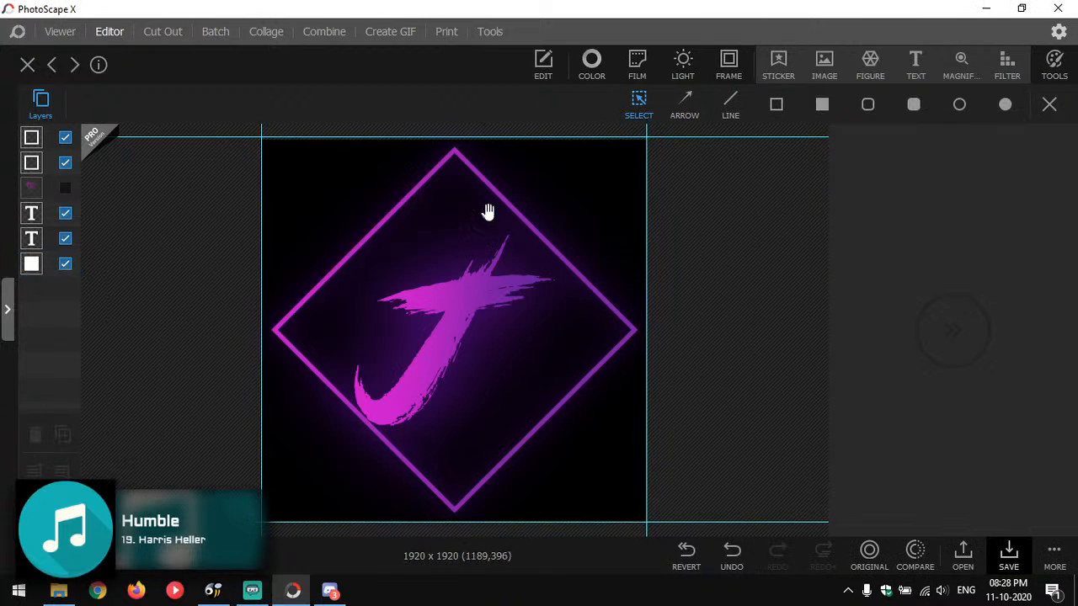
drag(455, 138, 455, 136)
click(738, 262)
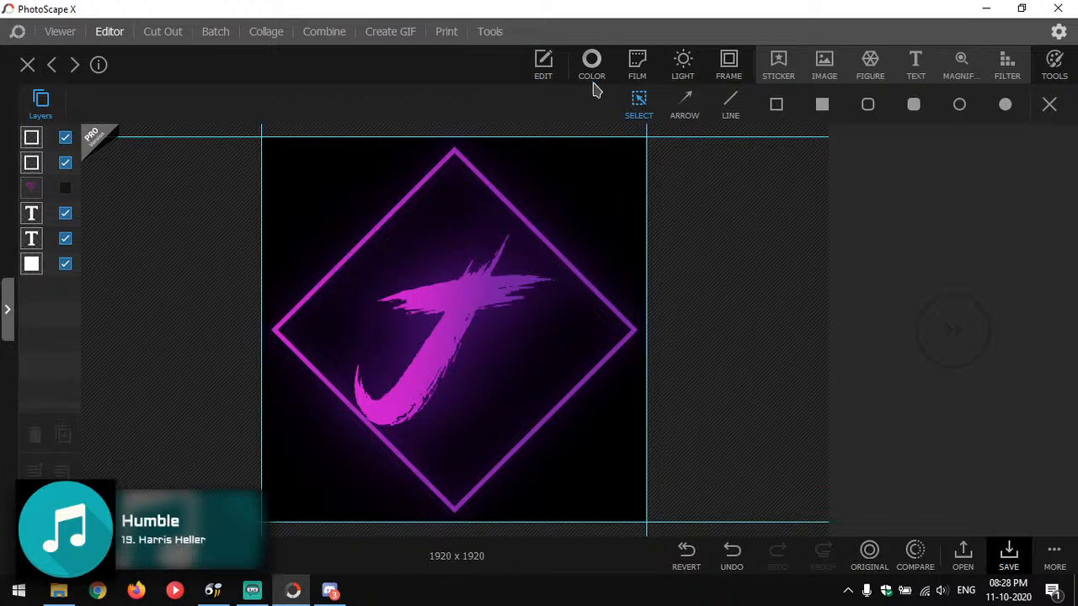
Resize the image to 512 x 512 px without preserving the aspect ratio.
click(540, 72)
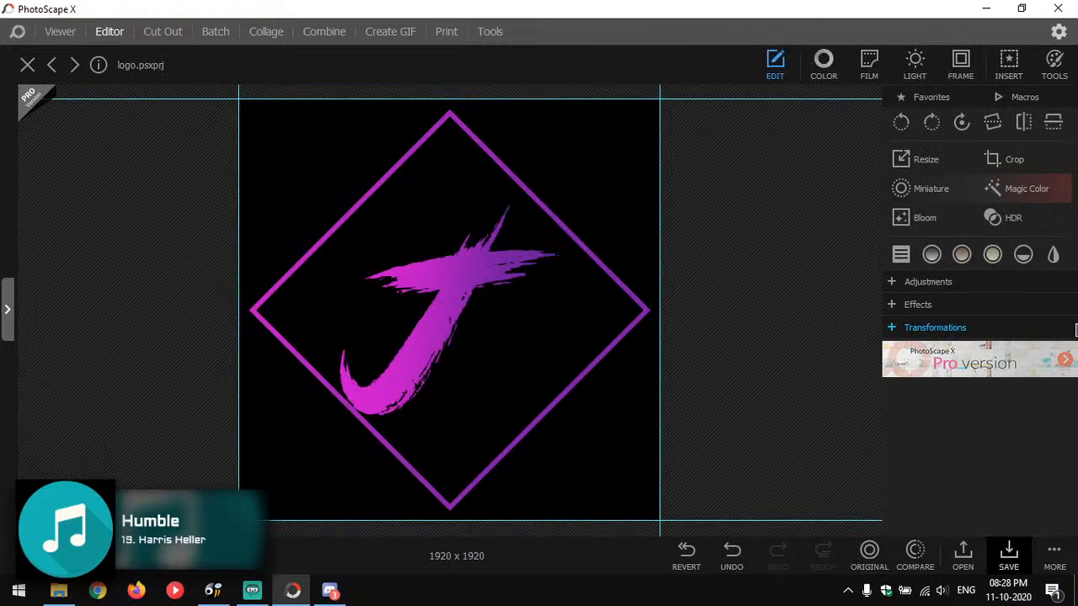
click(903, 164)
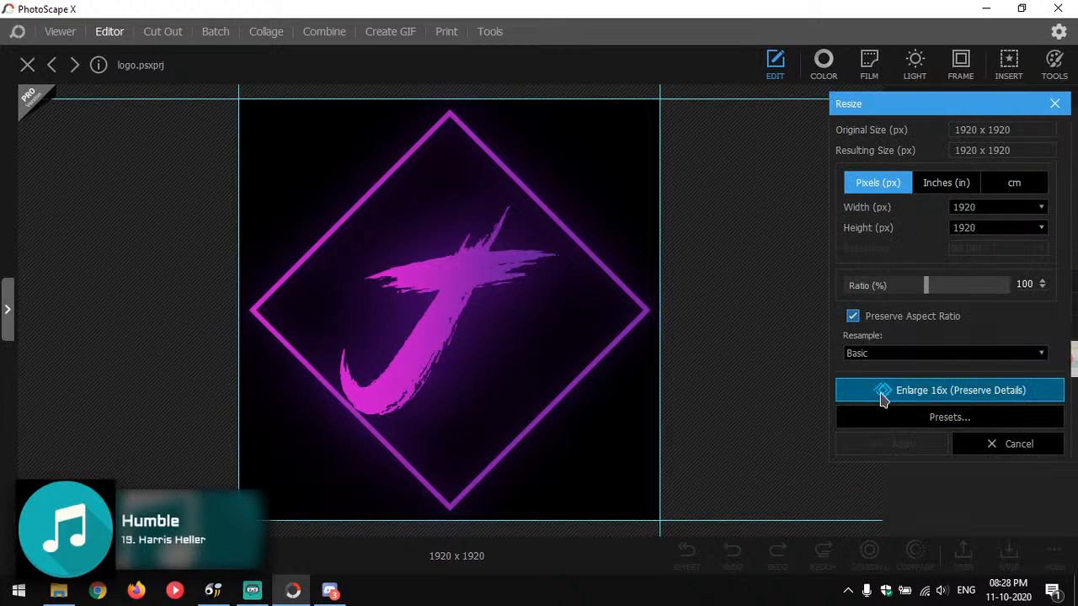
click(854, 318)
drag(980, 207, 900, 209)
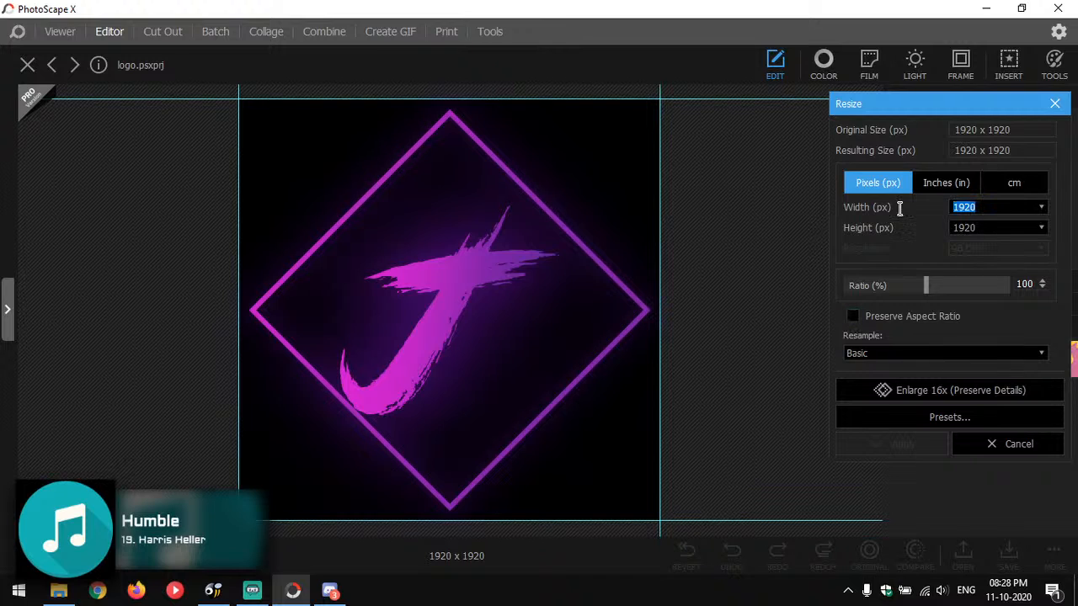
text(512)
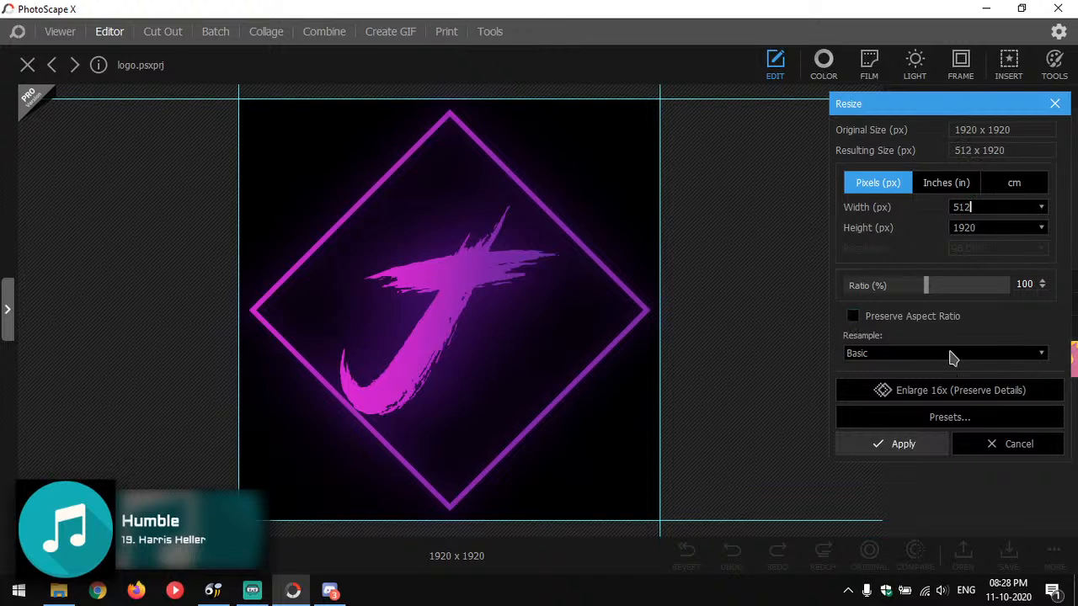
drag(978, 231, 924, 232)
text(512)
click(876, 444)
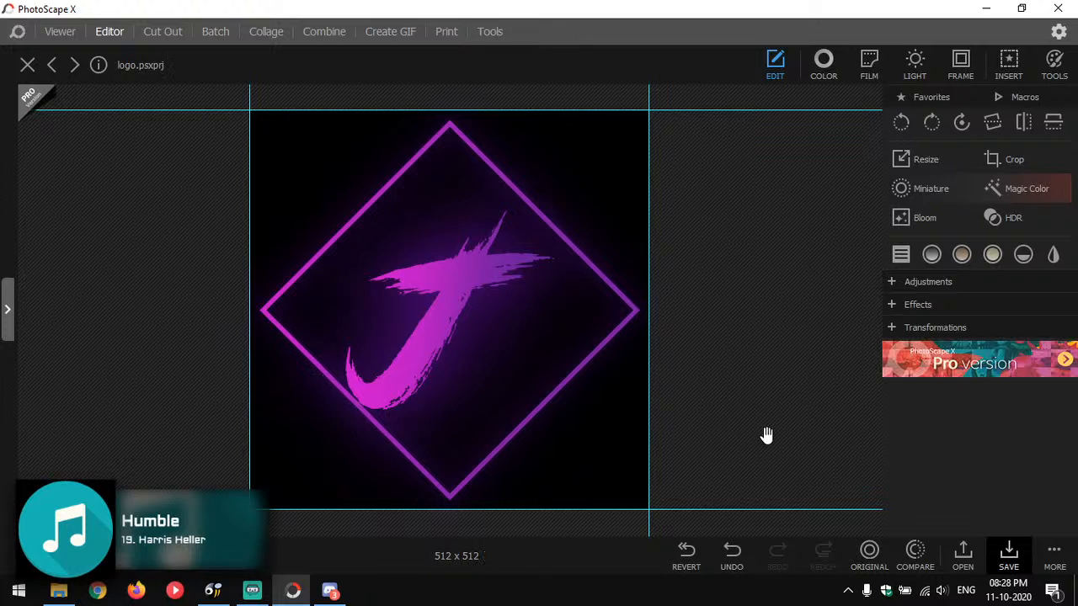
Close the logo project and PhotoScape X, discarding the unsaved changes.
click(594, 277)
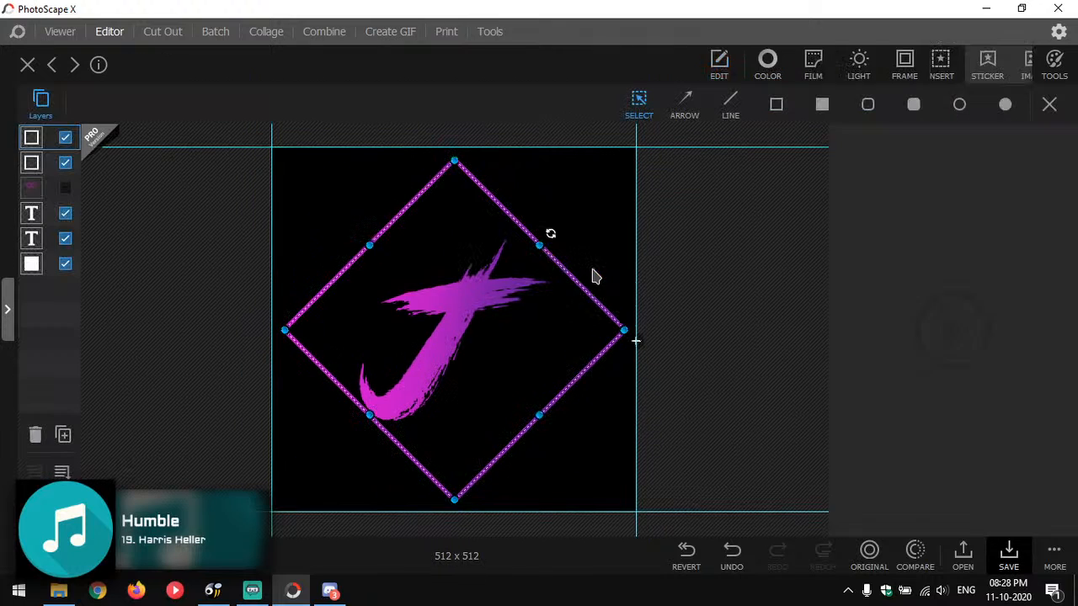
click(750, 264)
click(1058, 8)
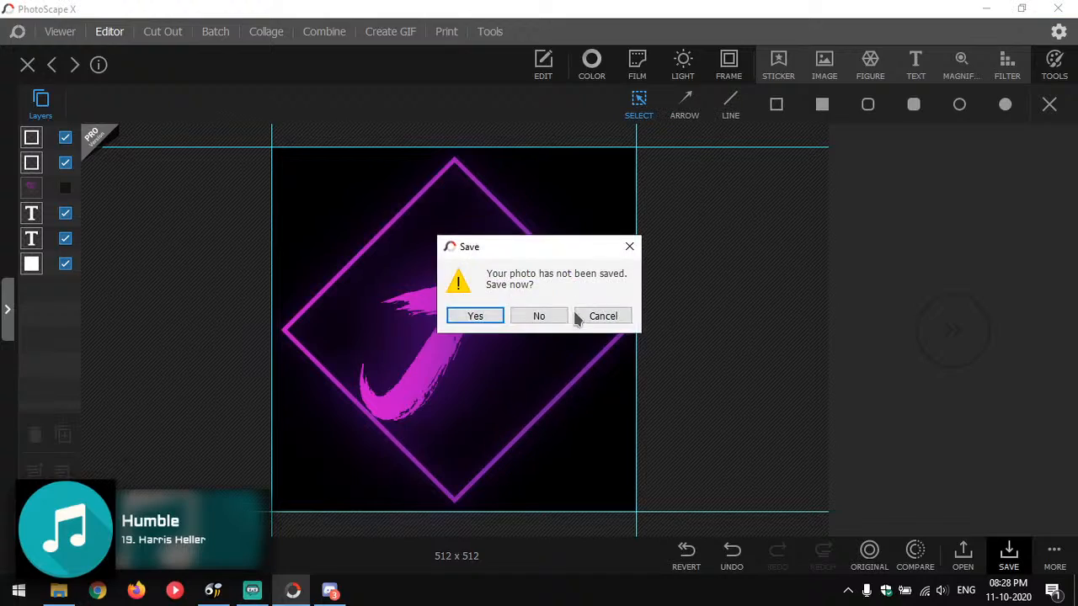
click(558, 316)
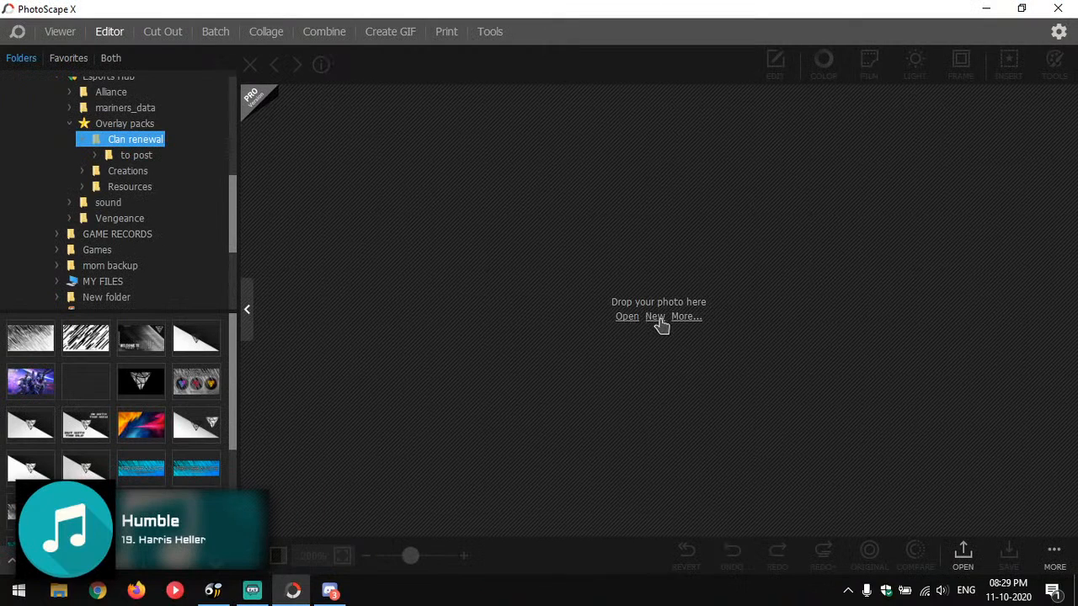
Create a new 1920 x 1080 px canvas with a fully transparent background.
click(655, 317)
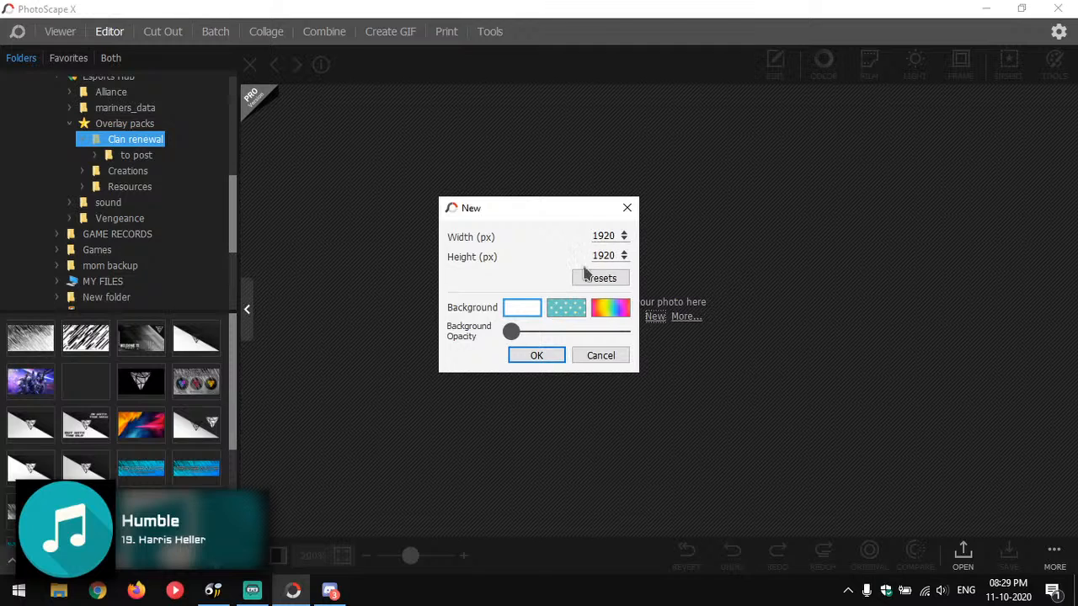
double_click(593, 257)
click(540, 359)
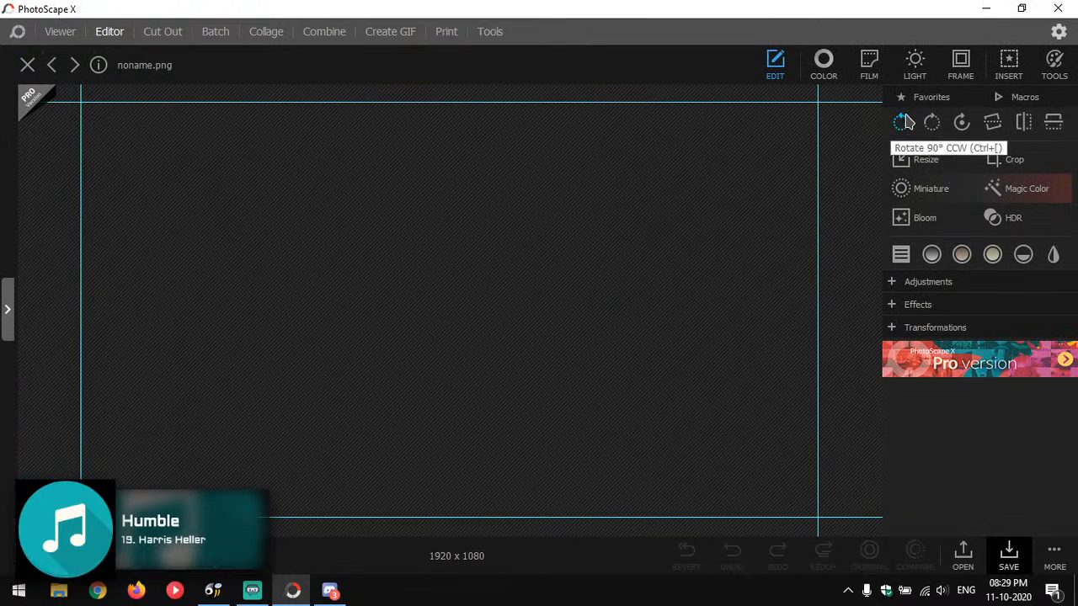
Start inserting an image and browse to the BG folder in Overlay packs > Resources on drive D.
click(1021, 67)
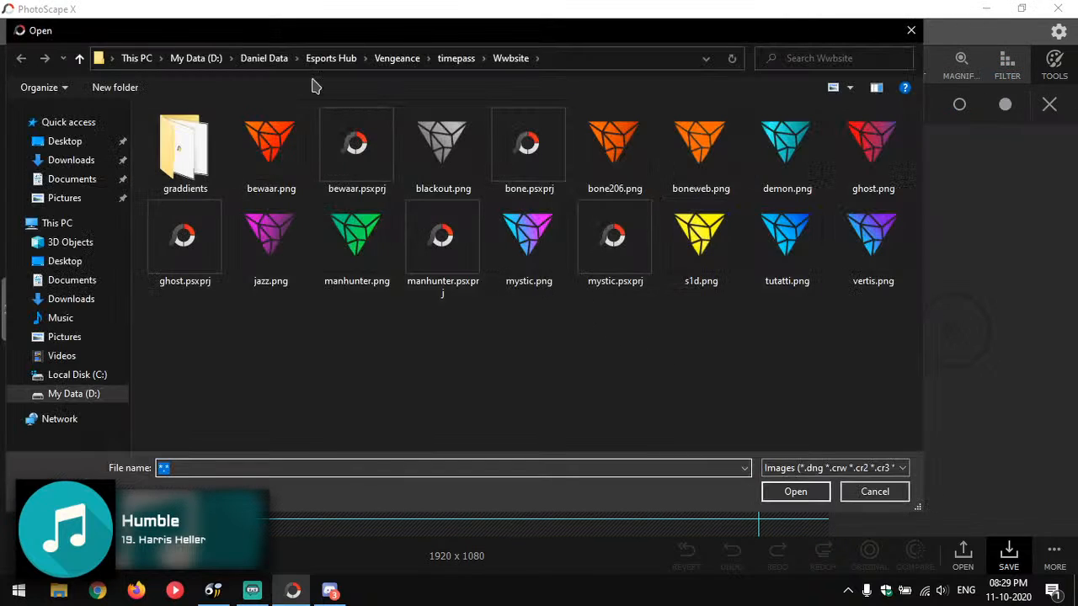
click(263, 58)
click(196, 58)
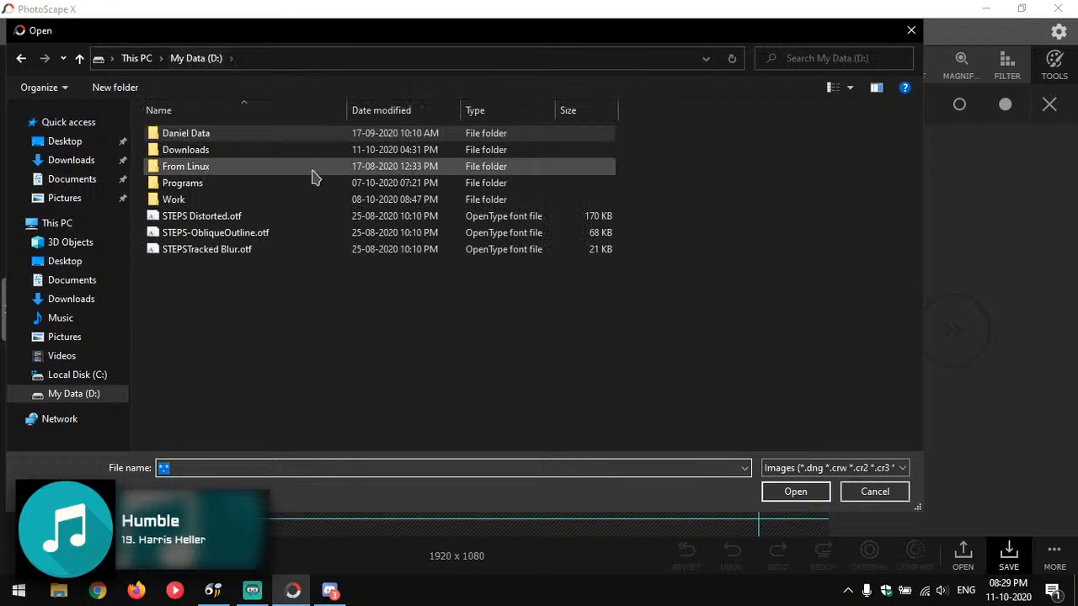
double_click(199, 133)
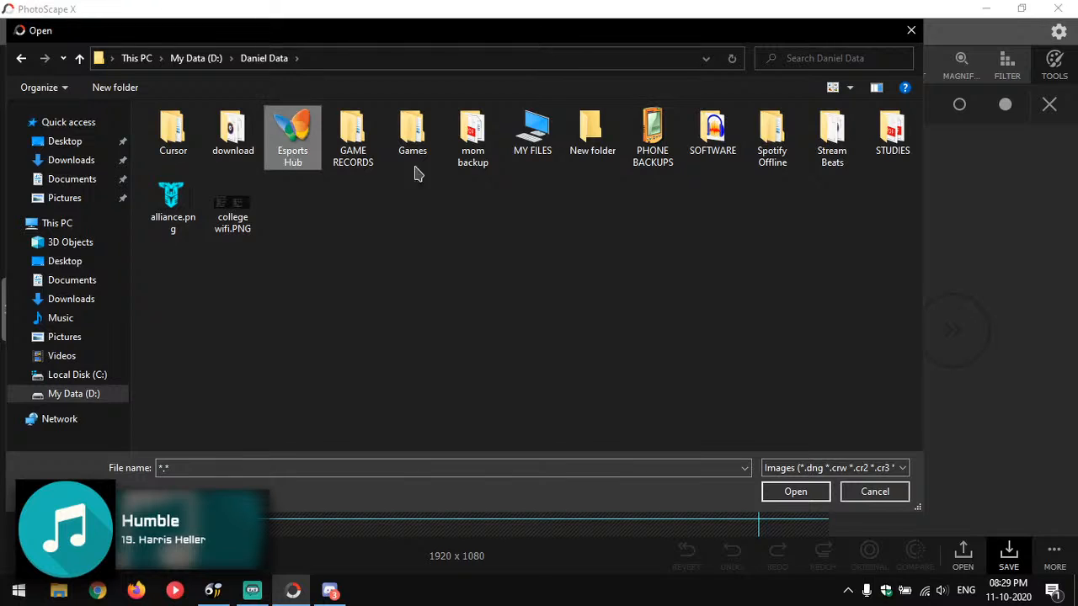
double_click(292, 136)
double_click(292, 135)
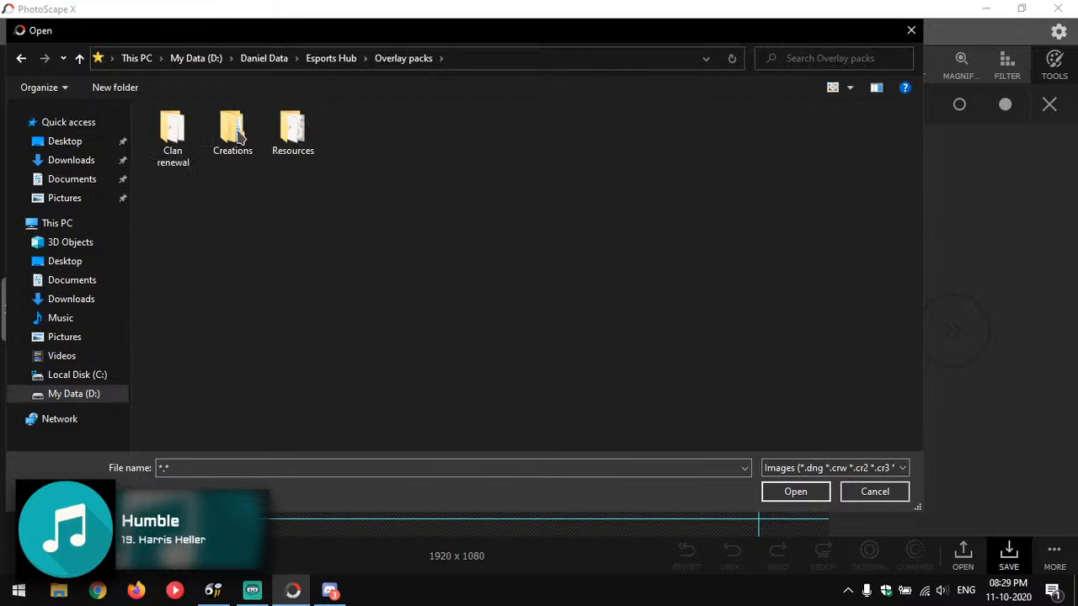
double_click(292, 133)
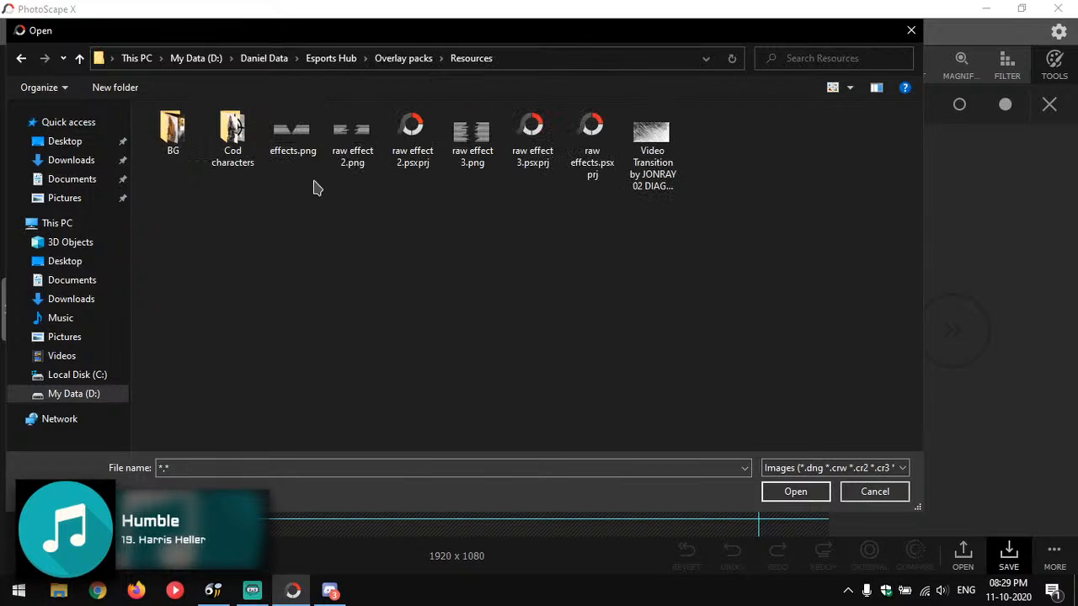
double_click(243, 152)
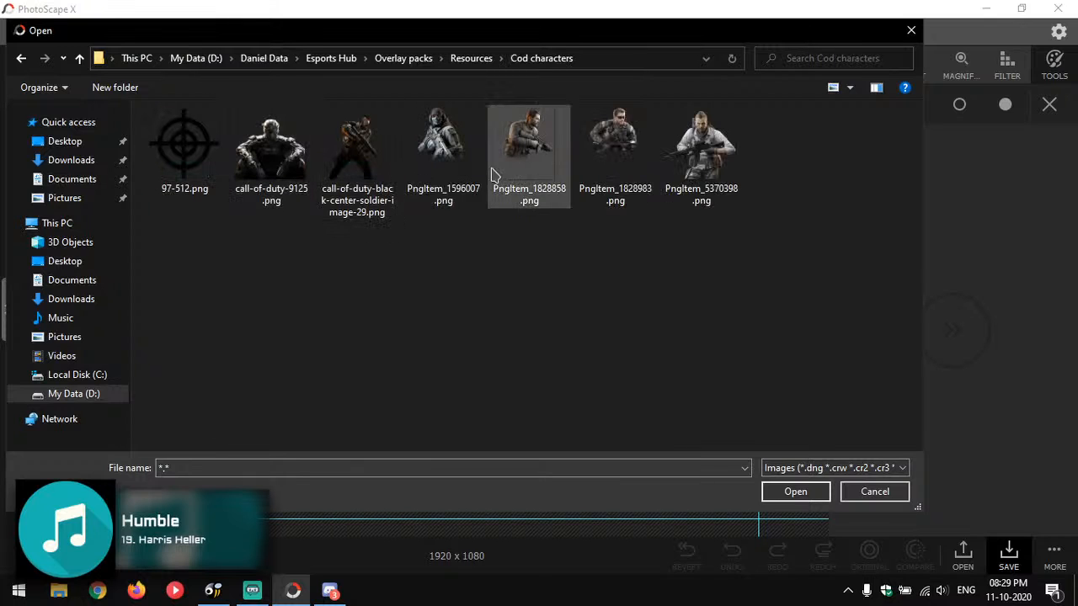
click(473, 58)
click(171, 136)
key(Return)
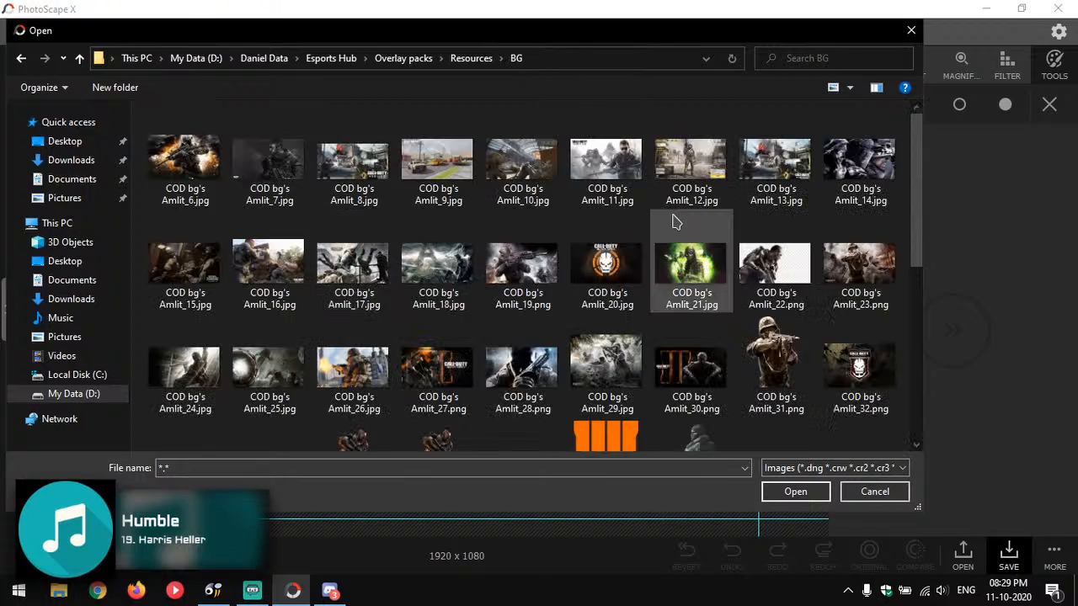
Look through the Call of Duty backgrounds in the BG folder and insert COD bg's Amlit_7.jpg.
drag(916, 209, 945, 393)
scroll(631, 355, up, 4)
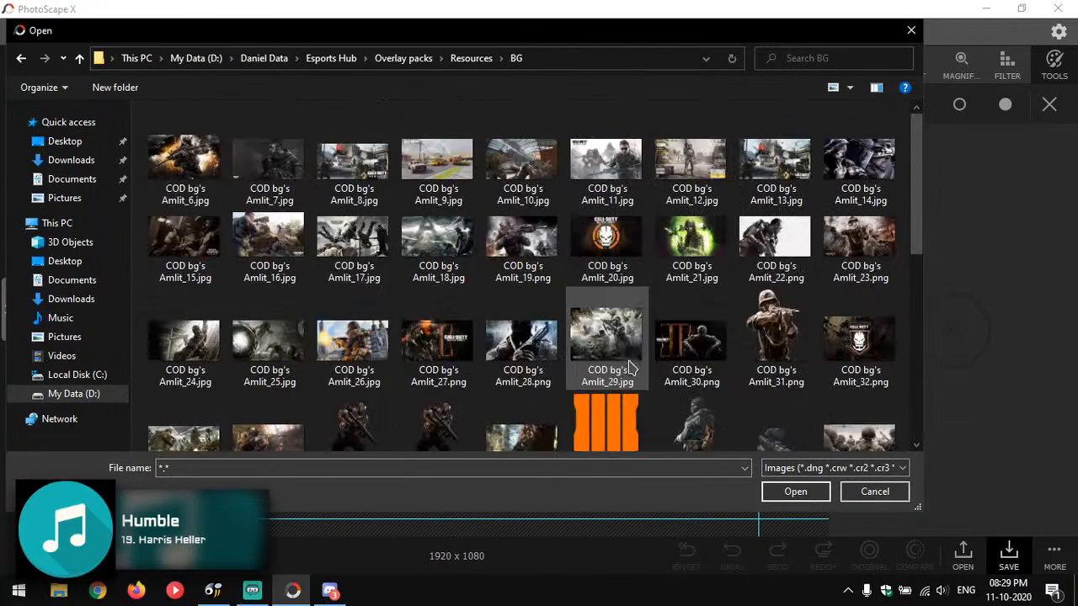
scroll(599, 354, down, 4)
scroll(599, 354, up, 3)
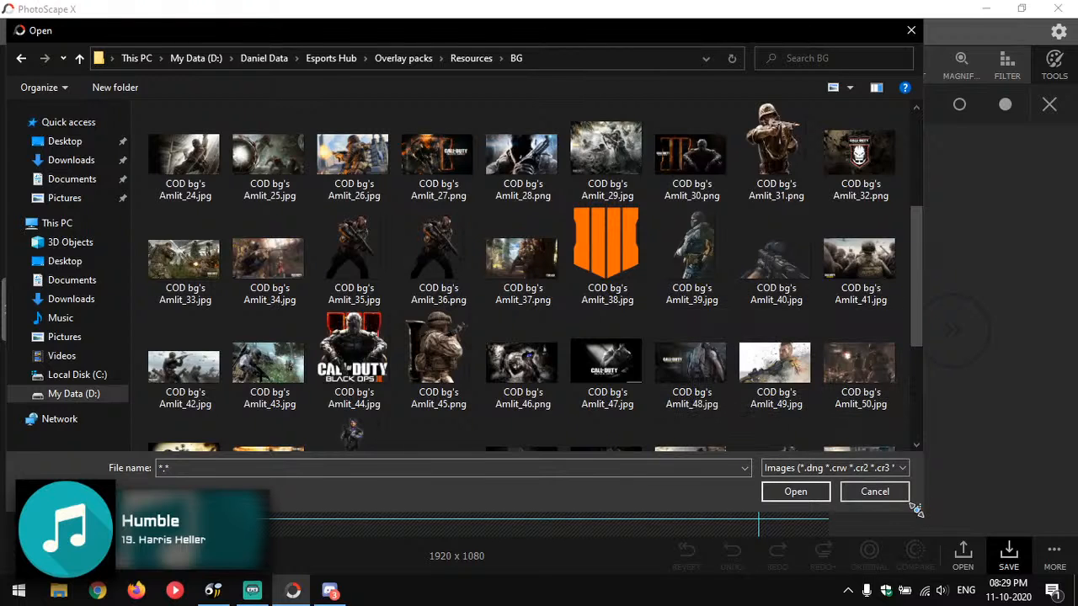
drag(916, 511, 965, 556)
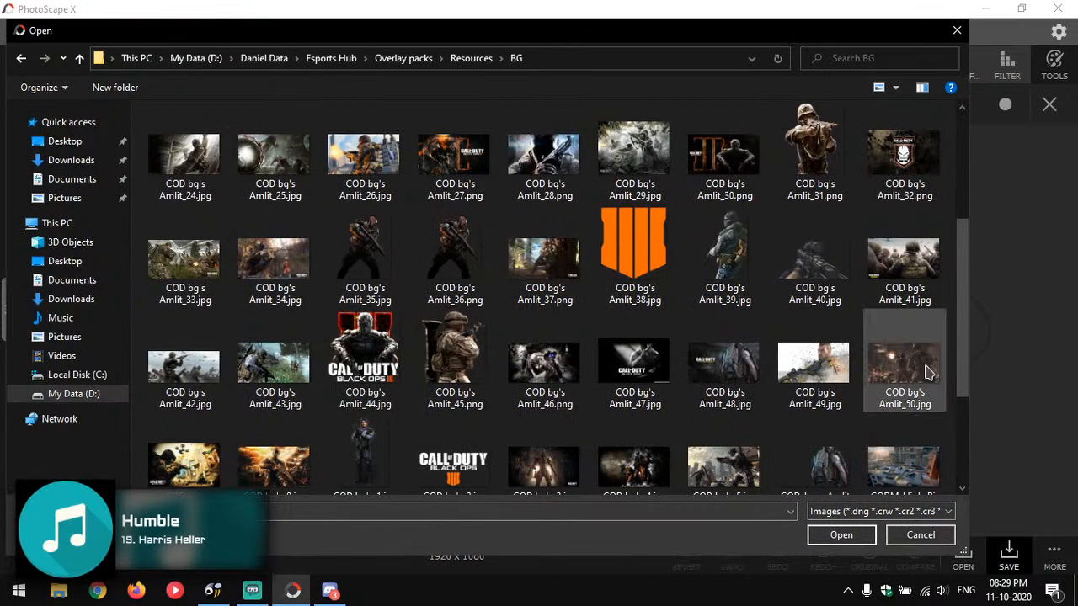
scroll(922, 383, down, 3)
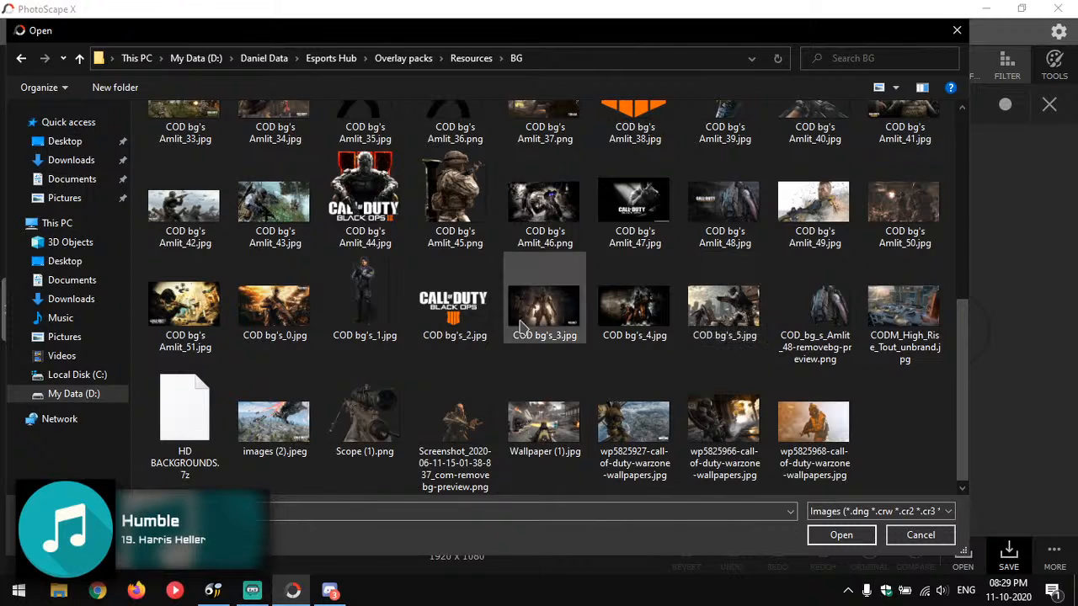
scroll(412, 348, up, 5)
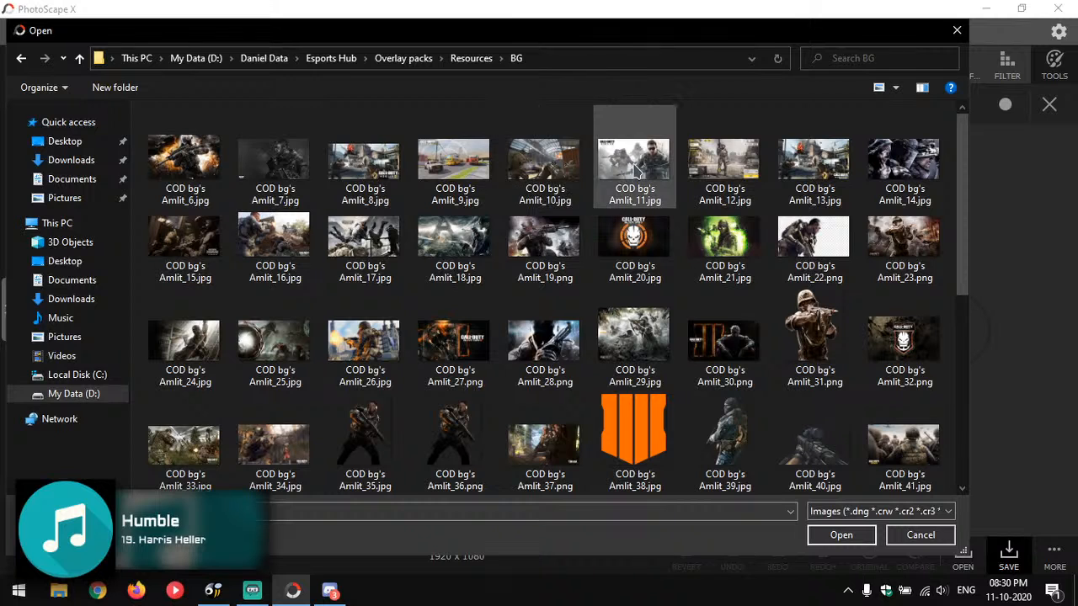
scroll(427, 205, down, 2)
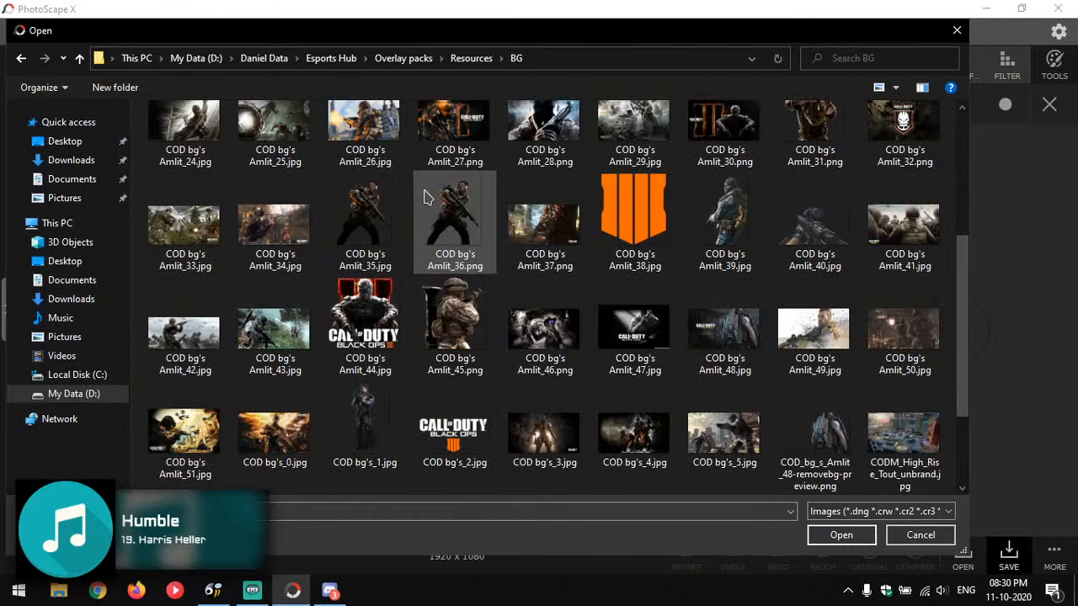
scroll(400, 187, up, 1)
scroll(400, 187, up, 1)
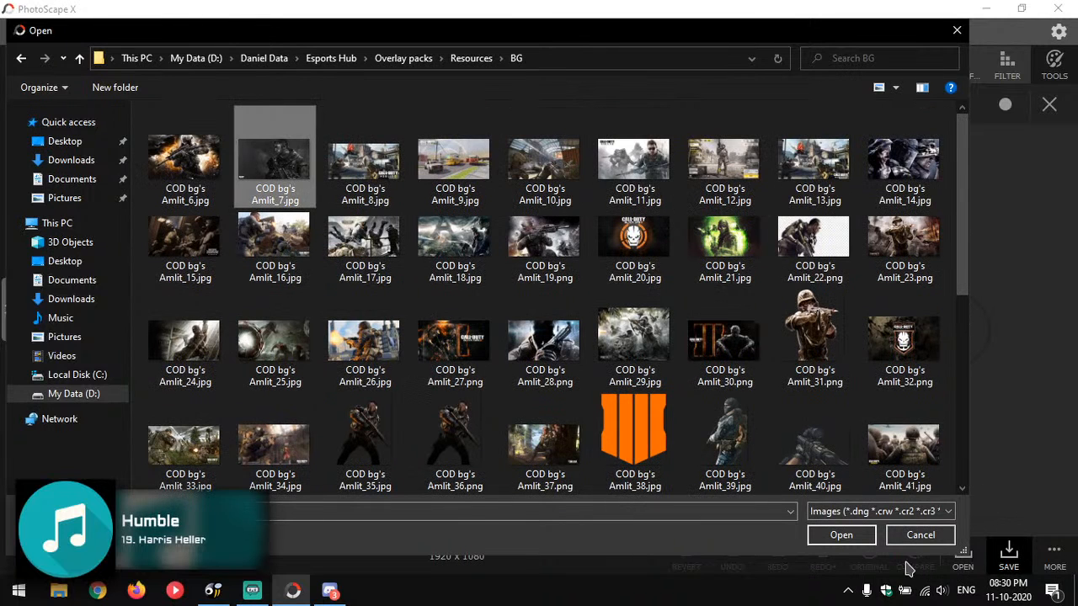
click(841, 536)
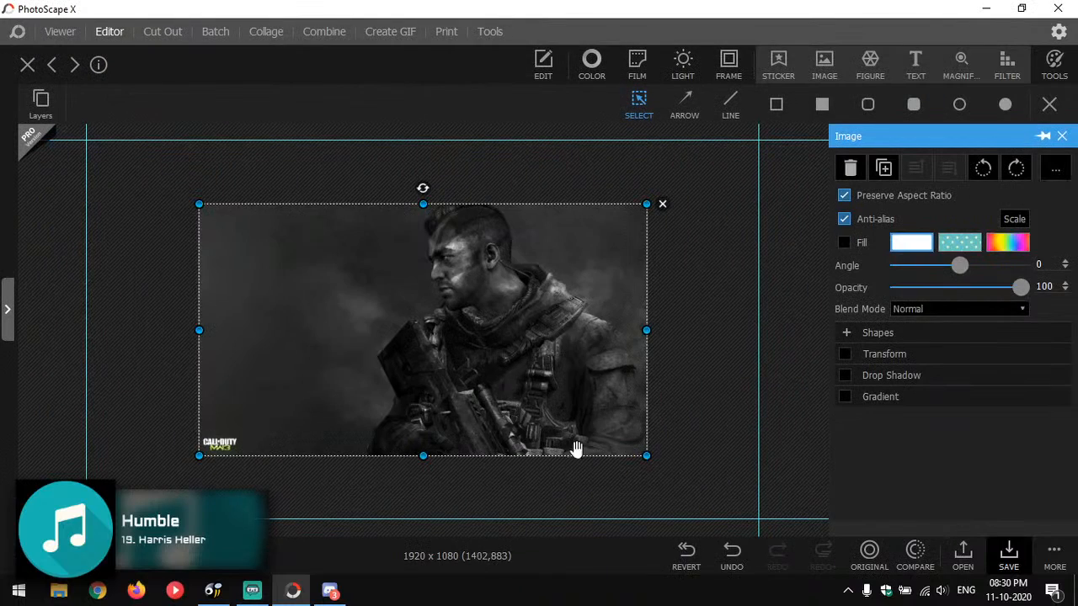
Align the soldier image with the canvas's upper-left corner and enlarge it proportionally beyond the right and lower canvas borders.
drag(471, 357, 350, 301)
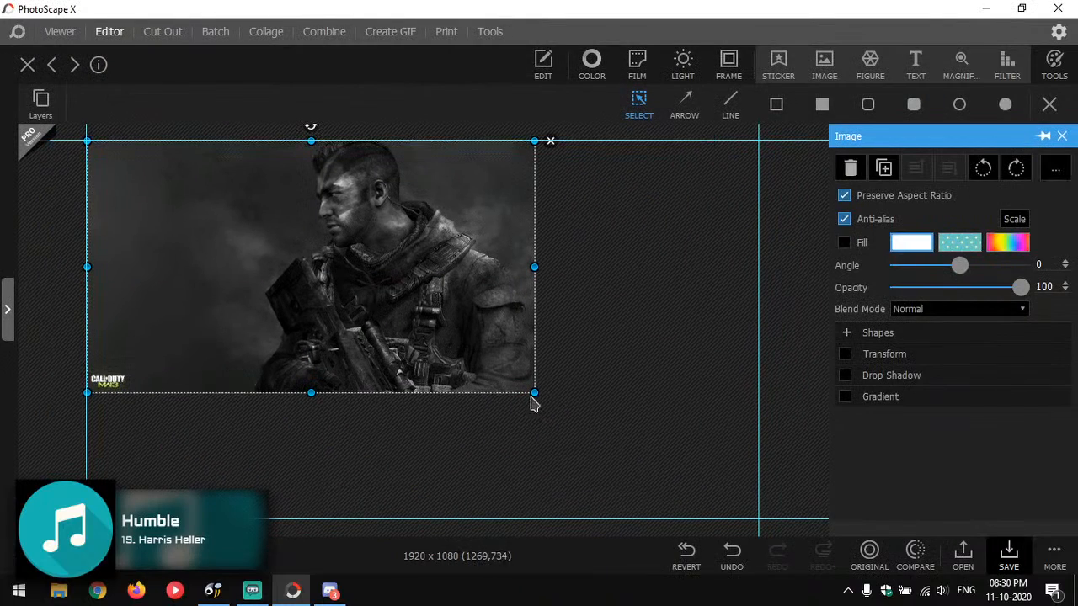
drag(534, 392, 809, 551)
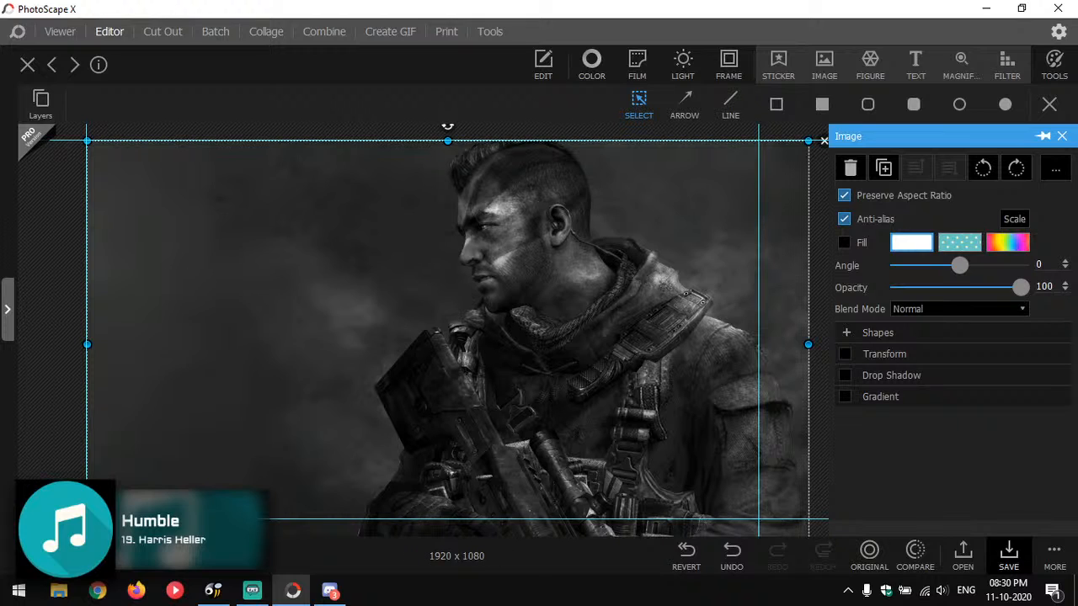
key(alt+Tab)
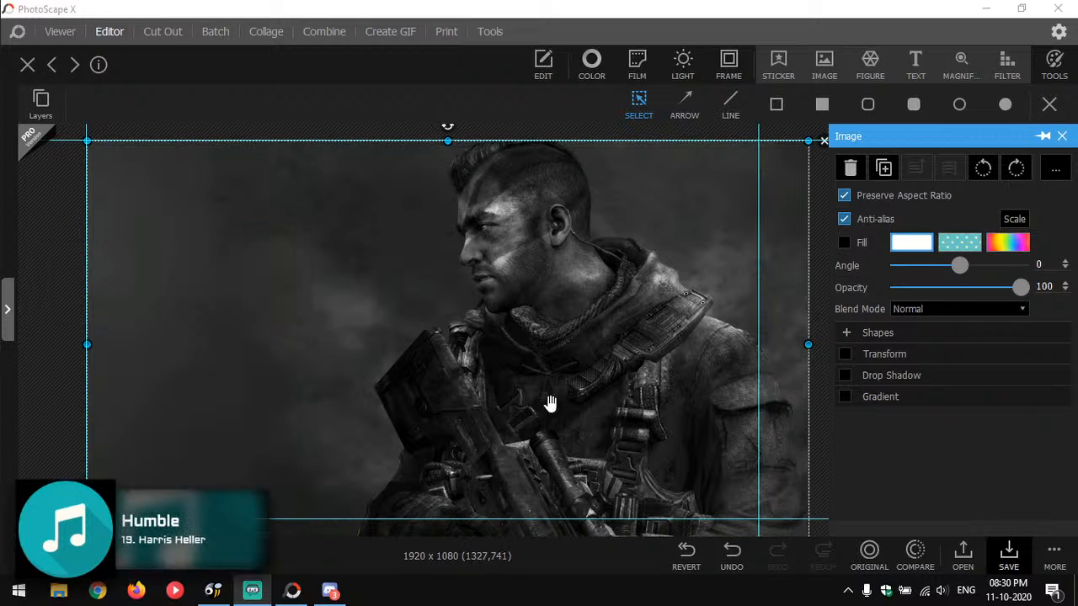
click(605, 294)
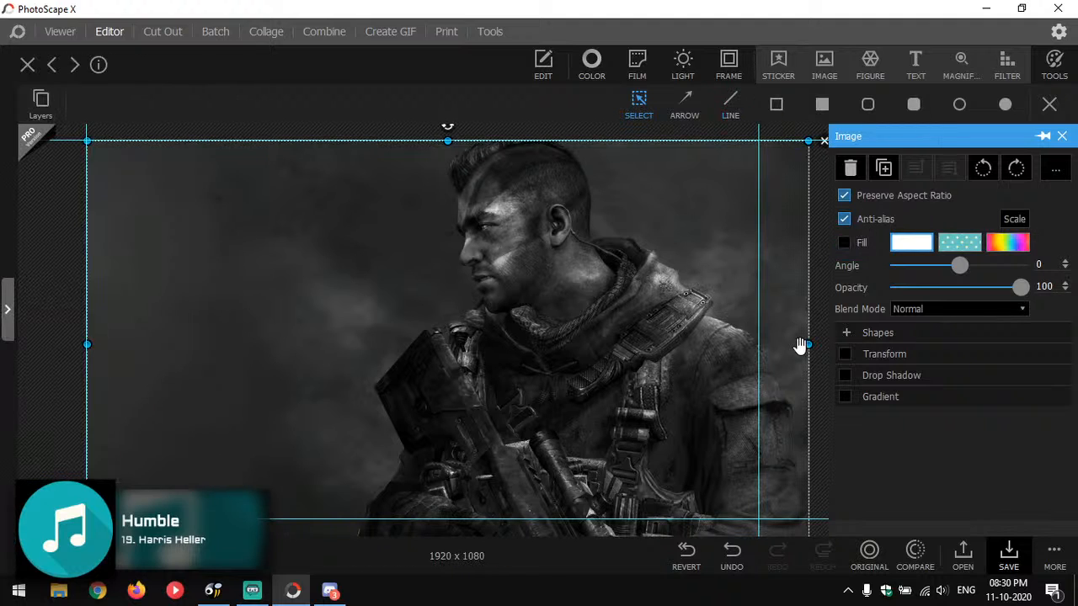
Reselect the soldier image and move it toward the canvas's lower-right corner, leaving the upper and left areas uncovered.
click(548, 65)
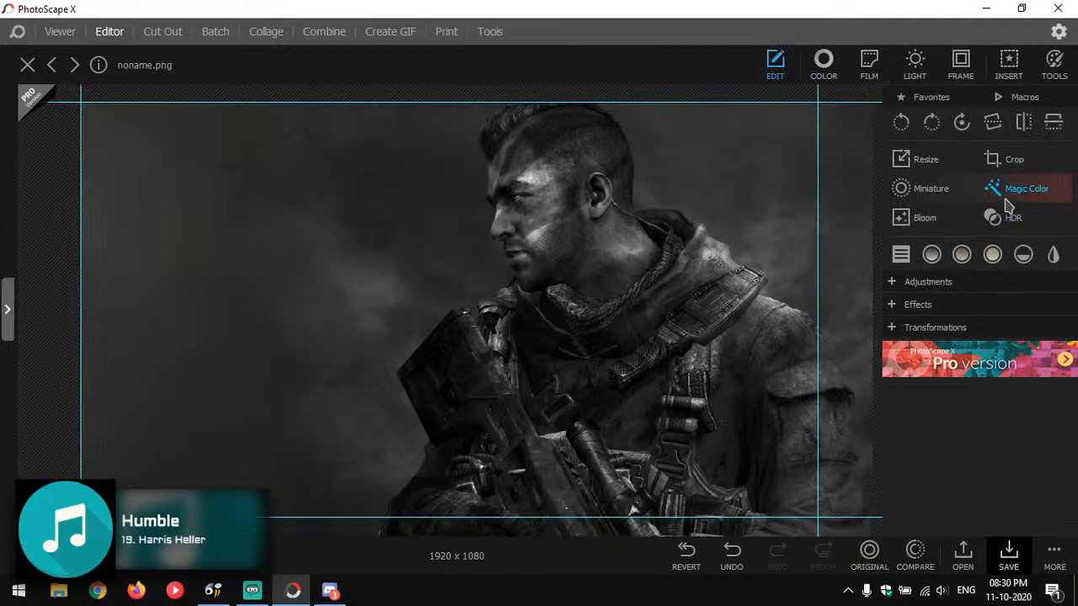
click(445, 344)
drag(421, 325, 749, 461)
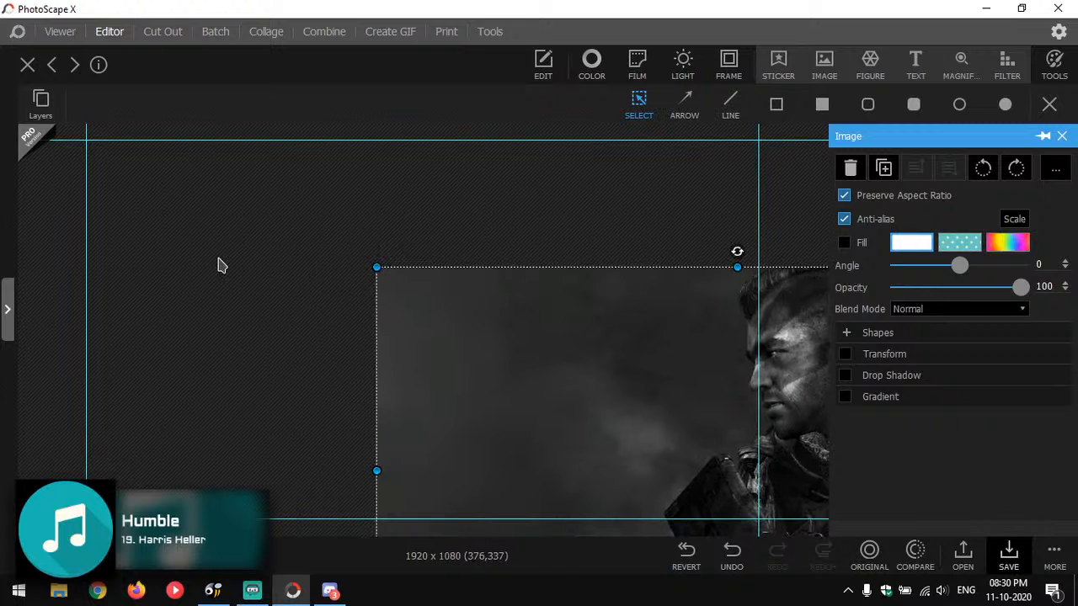
Move the soldier image so its upper-left corner snaps to the corner where the guides cross.
click(218, 266)
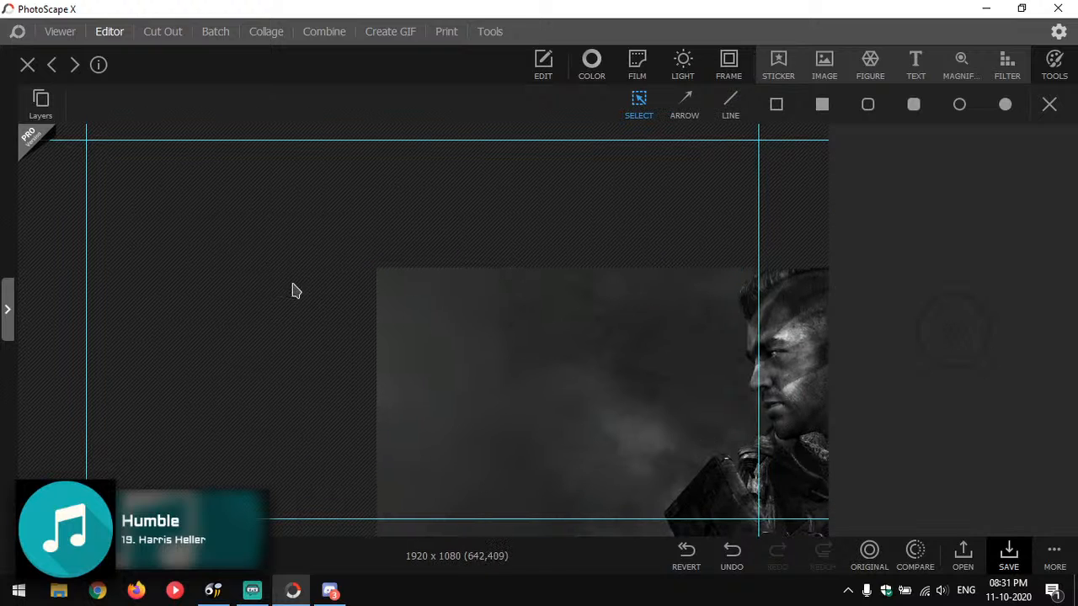
click(607, 379)
drag(676, 385, 385, 267)
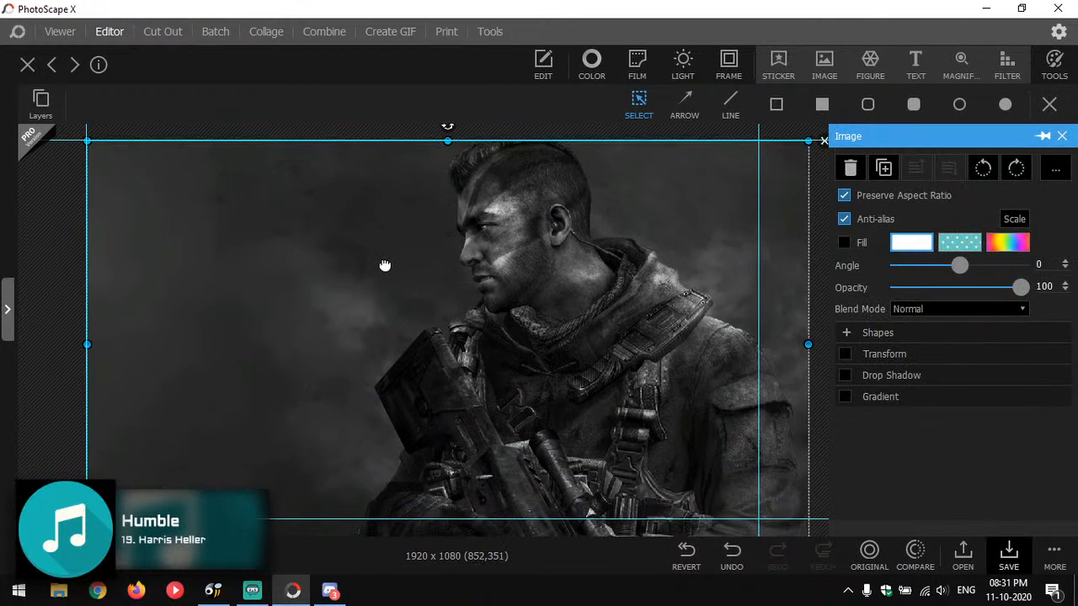
Cover the canvas area with a filled black rectangle and set its opacity to 48.
click(320, 137)
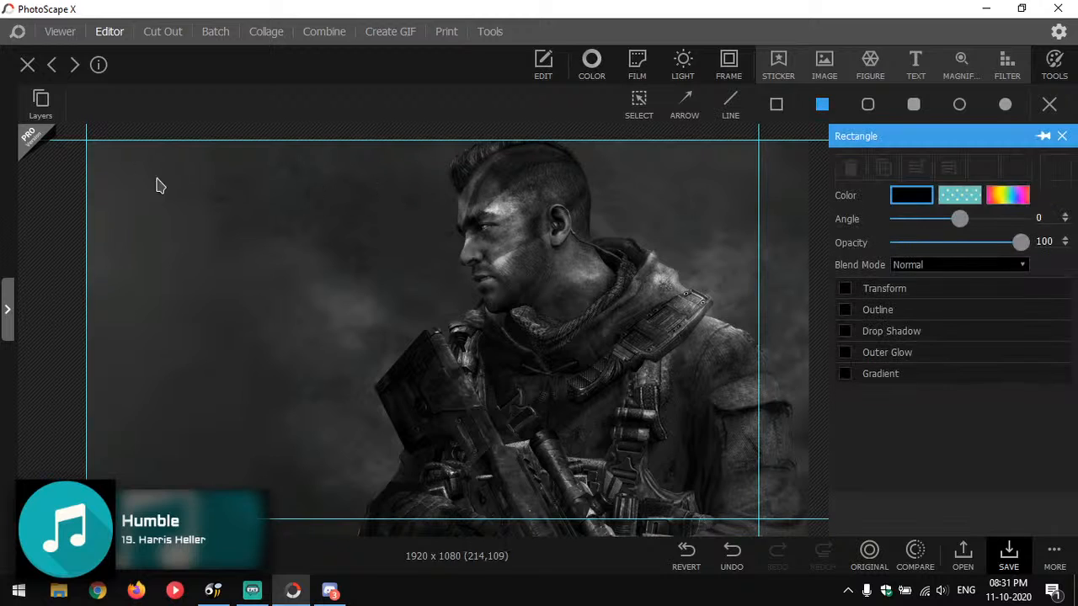
drag(64, 148, 774, 527)
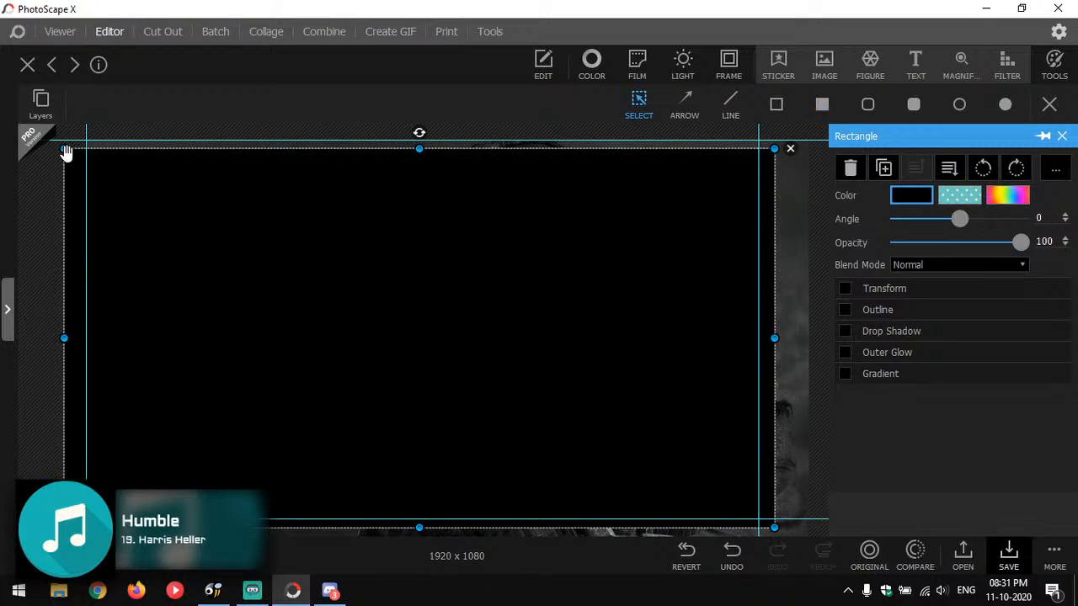
drag(66, 149, 72, 128)
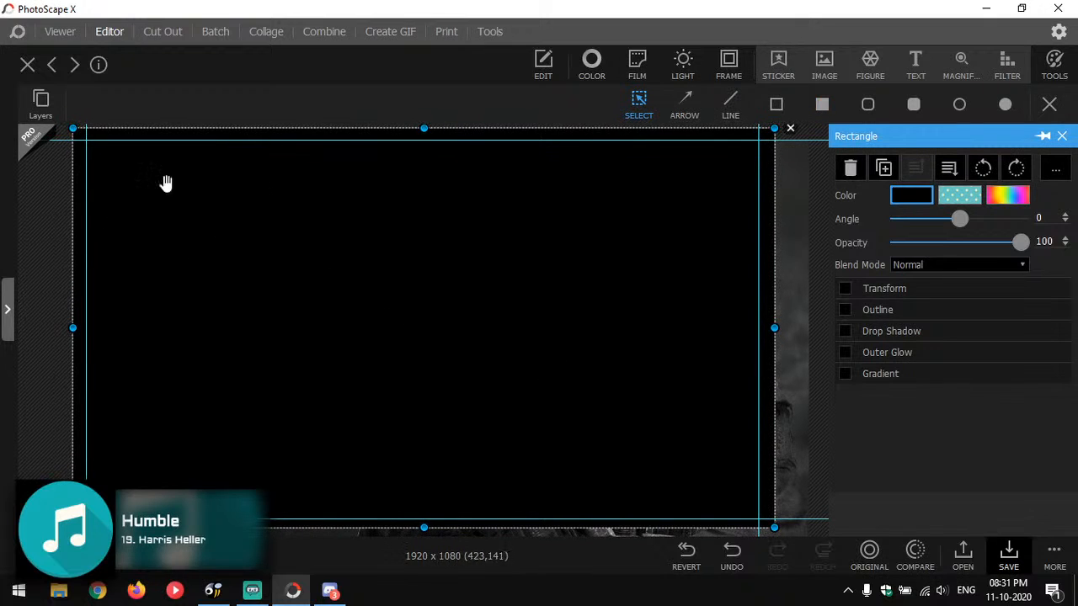
drag(1020, 244, 952, 260)
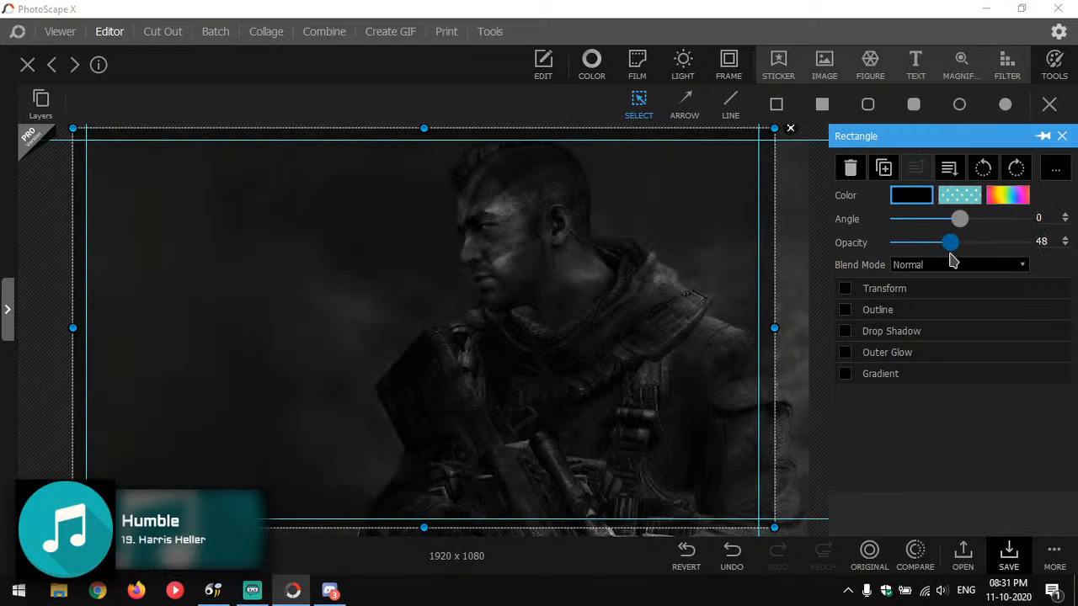
click(922, 266)
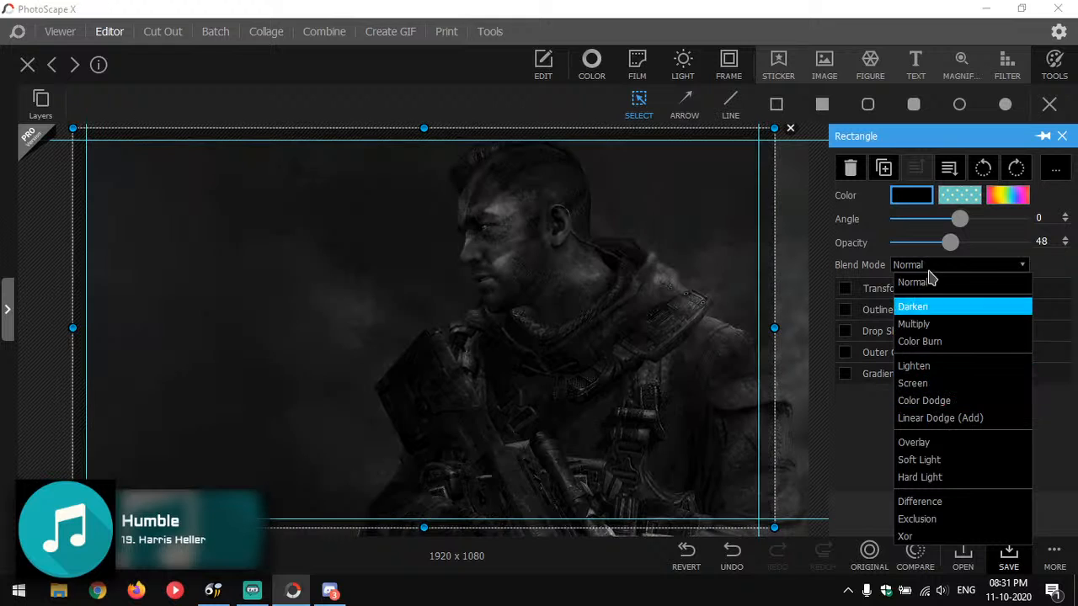
click(911, 196)
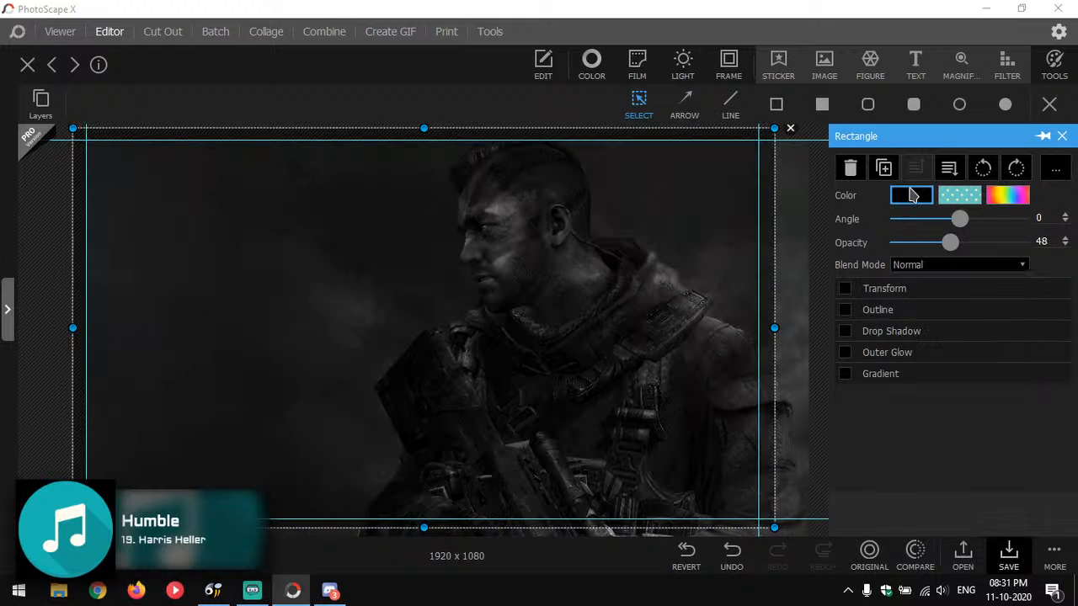
click(911, 196)
click(911, 196)
click(911, 195)
click(911, 196)
click(911, 195)
click(808, 459)
click(988, 551)
click(896, 552)
Turn on a two-colour gradient for the rectangle with bright purple as the first colour.
click(846, 374)
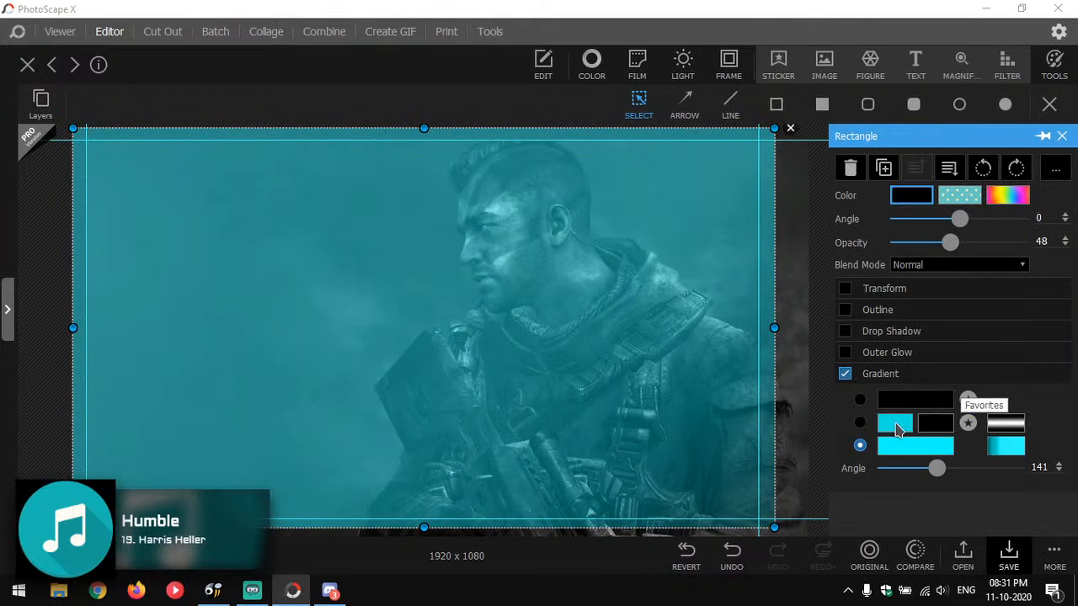
click(894, 423)
click(764, 303)
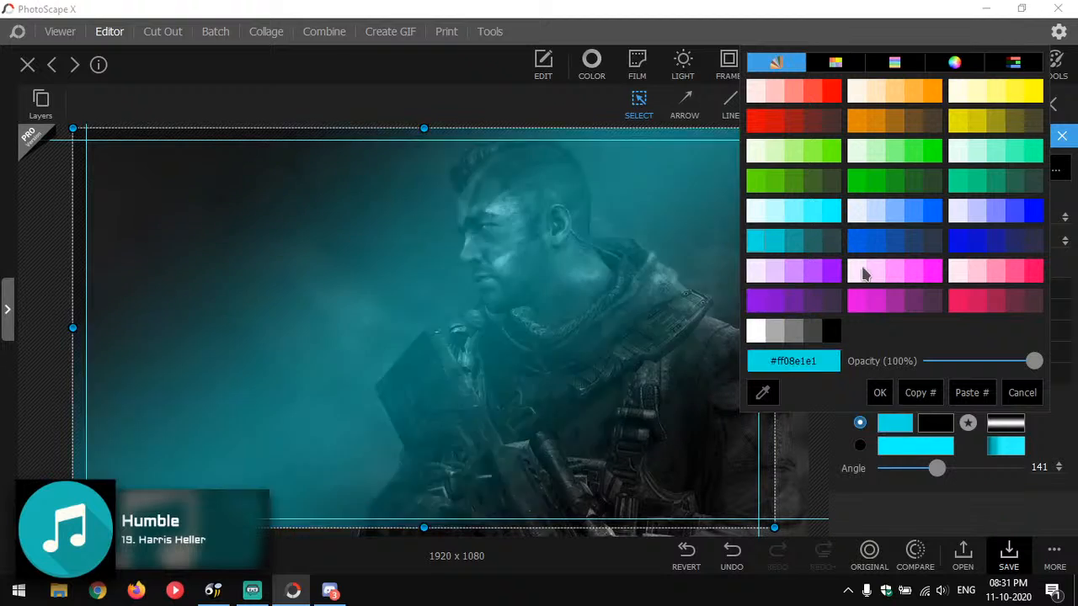
click(794, 380)
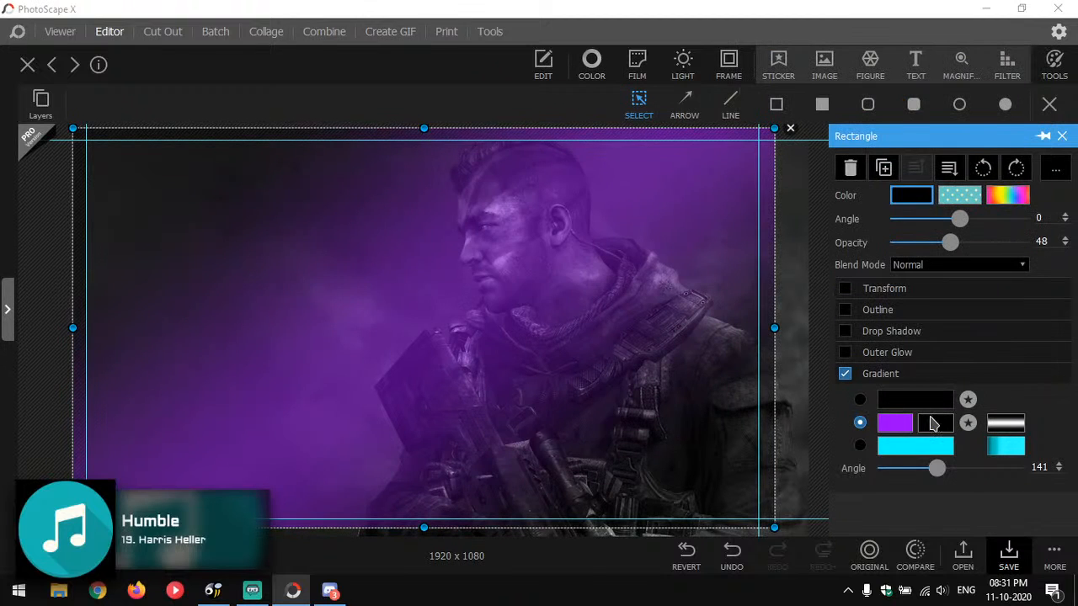
Set the gradient's second colour to the darkest greyish purple and pick a simple white-to-black fade pattern.
click(937, 425)
click(851, 274)
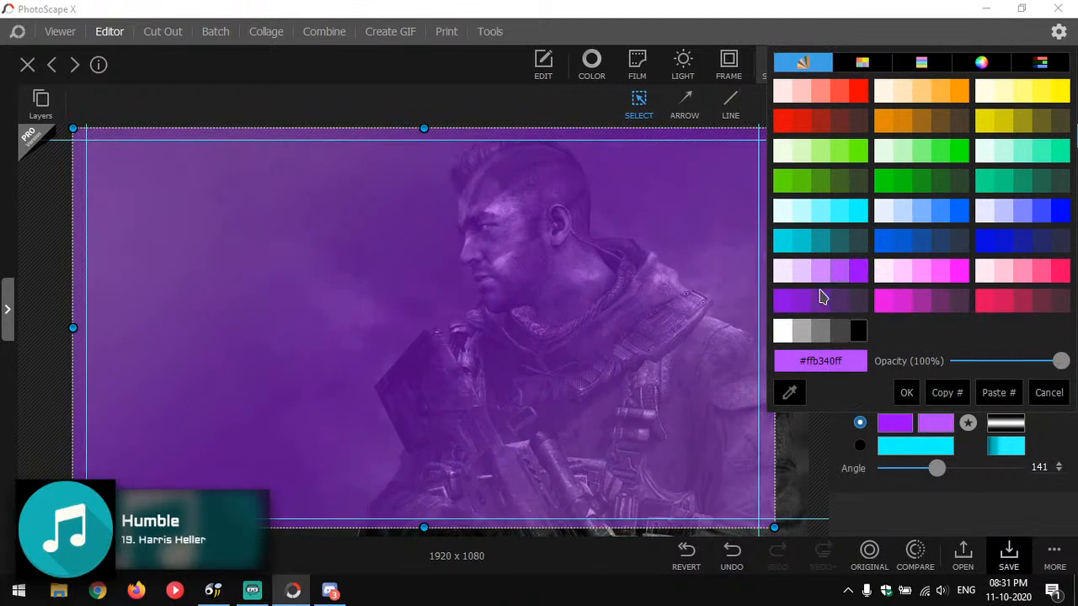
click(858, 304)
click(864, 308)
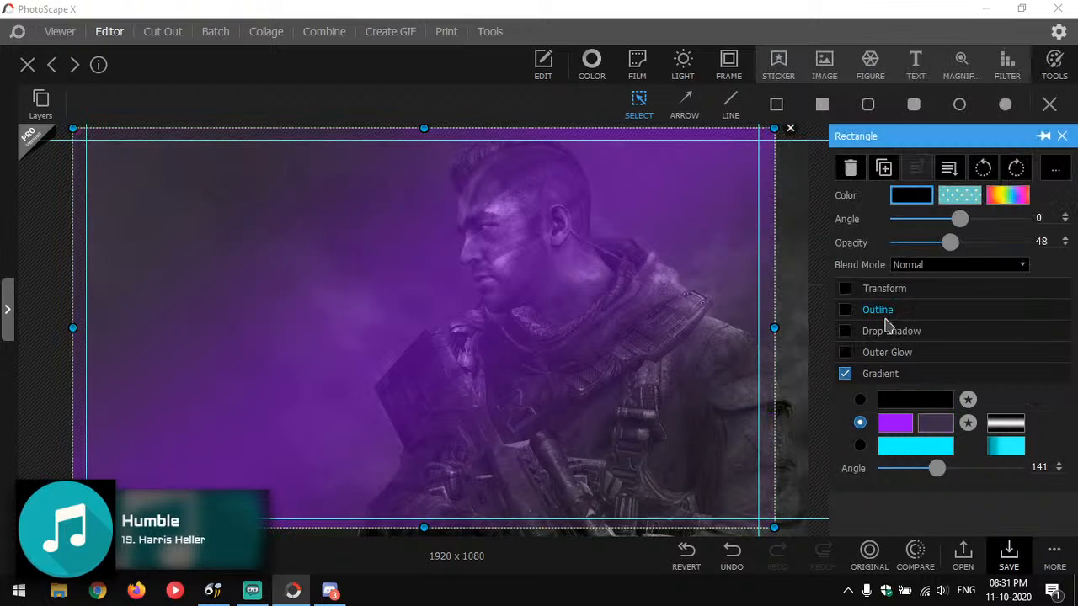
click(968, 422)
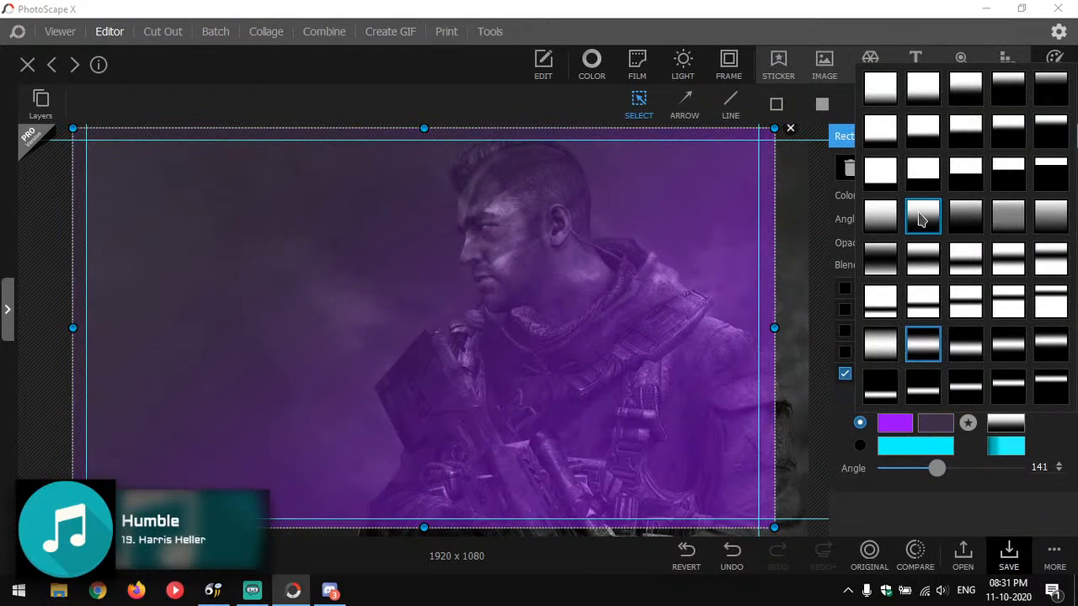
click(698, 320)
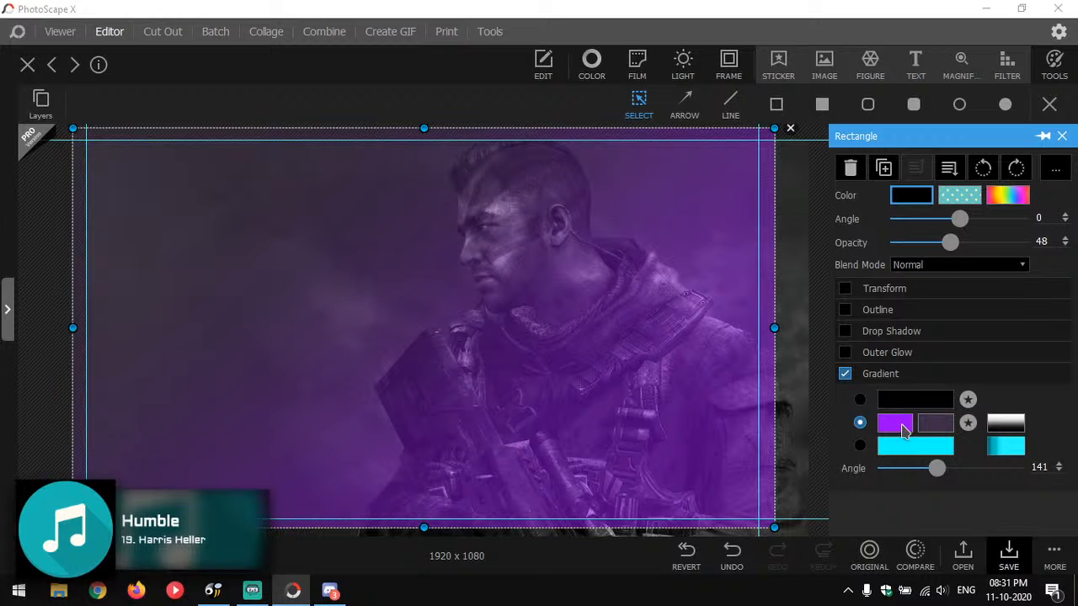
Set the gradient's angle to 229 and its first colour to a slightly darker purple.
drag(937, 469, 975, 476)
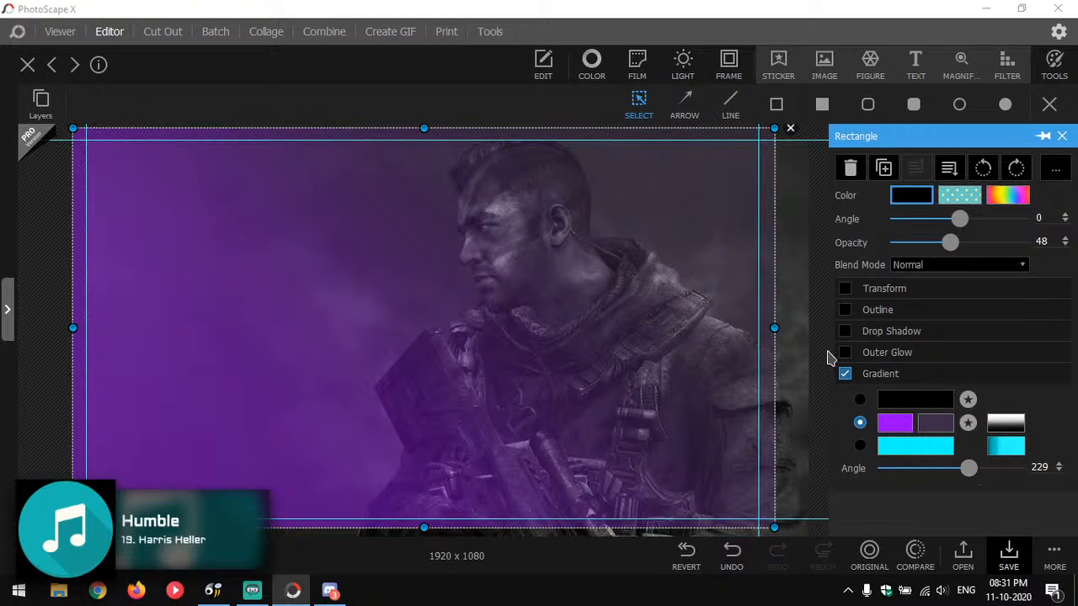
click(894, 423)
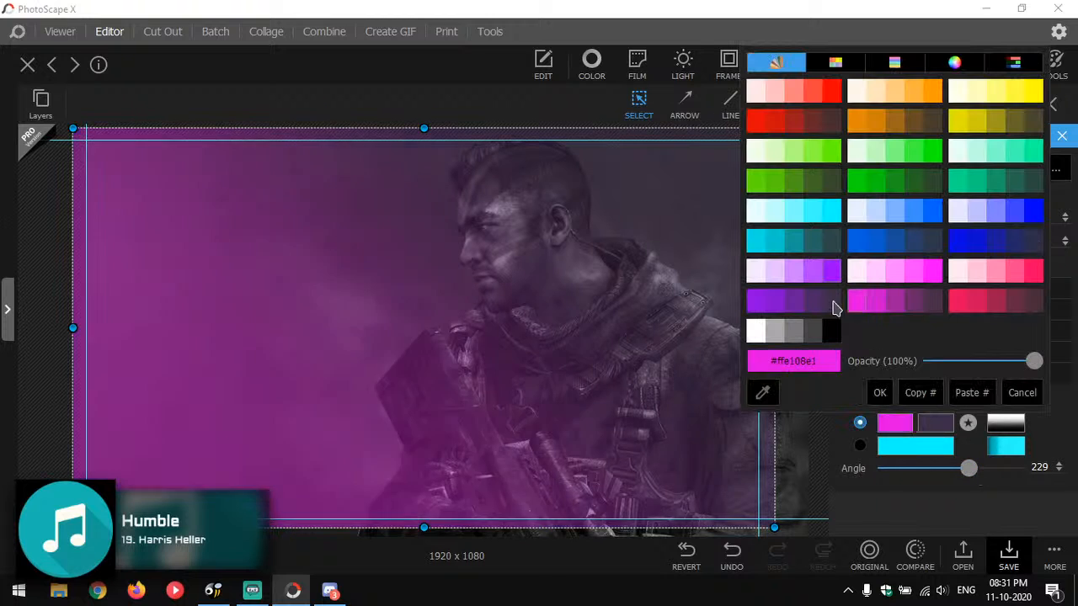
click(775, 303)
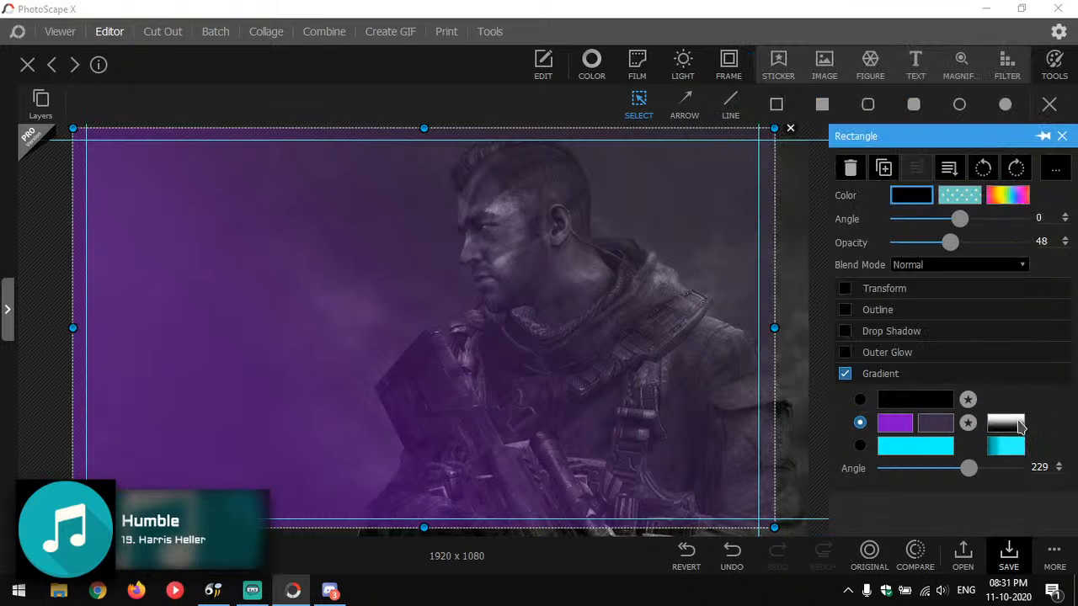
Choose the darker linear fade pattern for the gradient and set its angle to 226.
click(1006, 421)
click(966, 218)
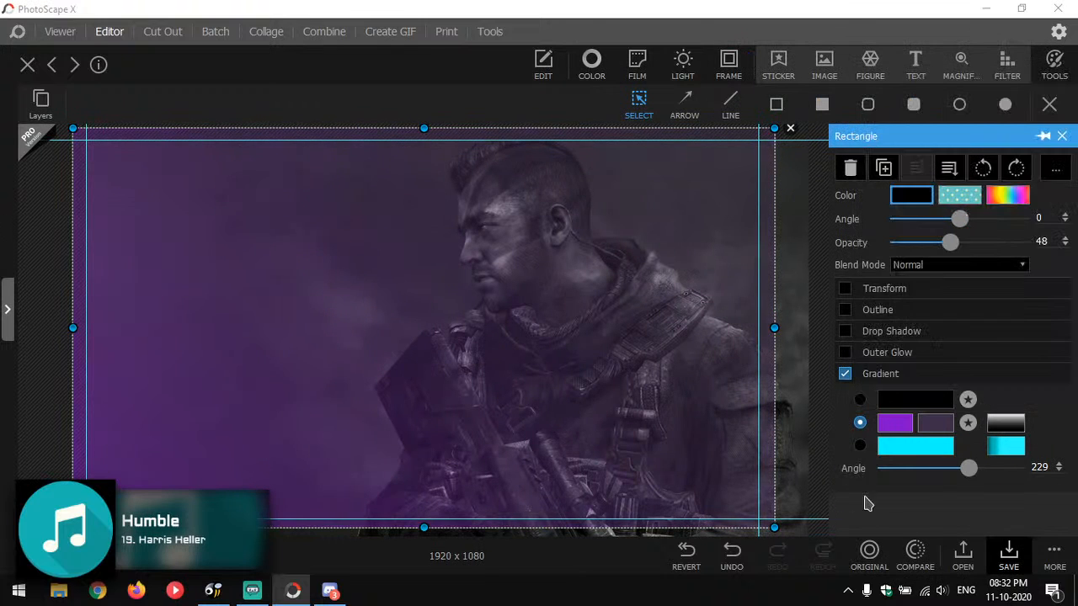
mouse_move(966, 477)
mouse_down()
mouse_move(935, 478)
mouse_move(967, 472)
mouse_up()
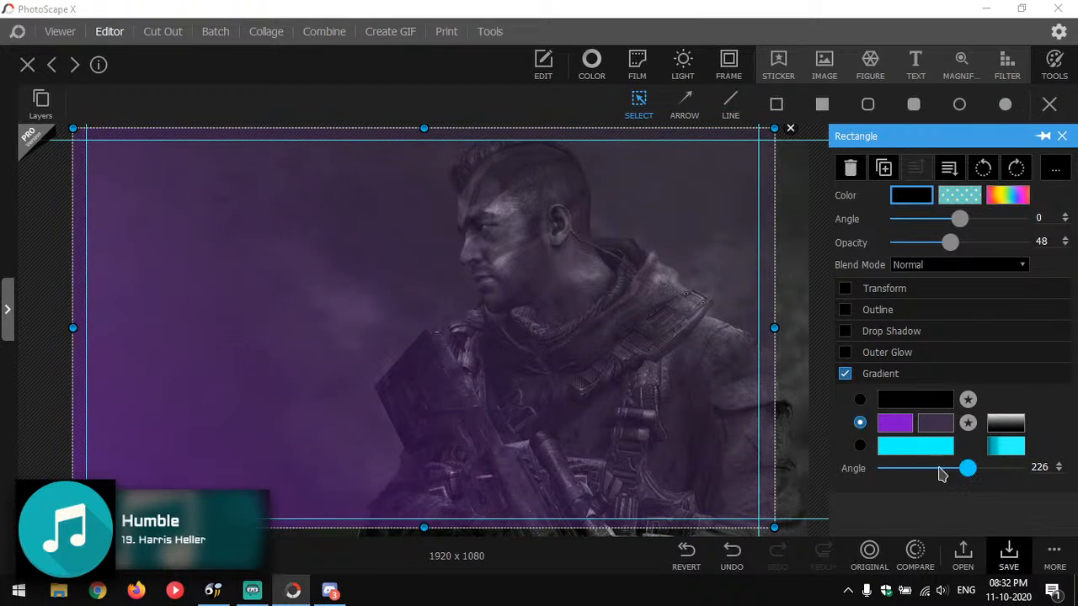
Add a text object without outer glow and enlarge it to about size 378 over the soldier's chest.
click(917, 65)
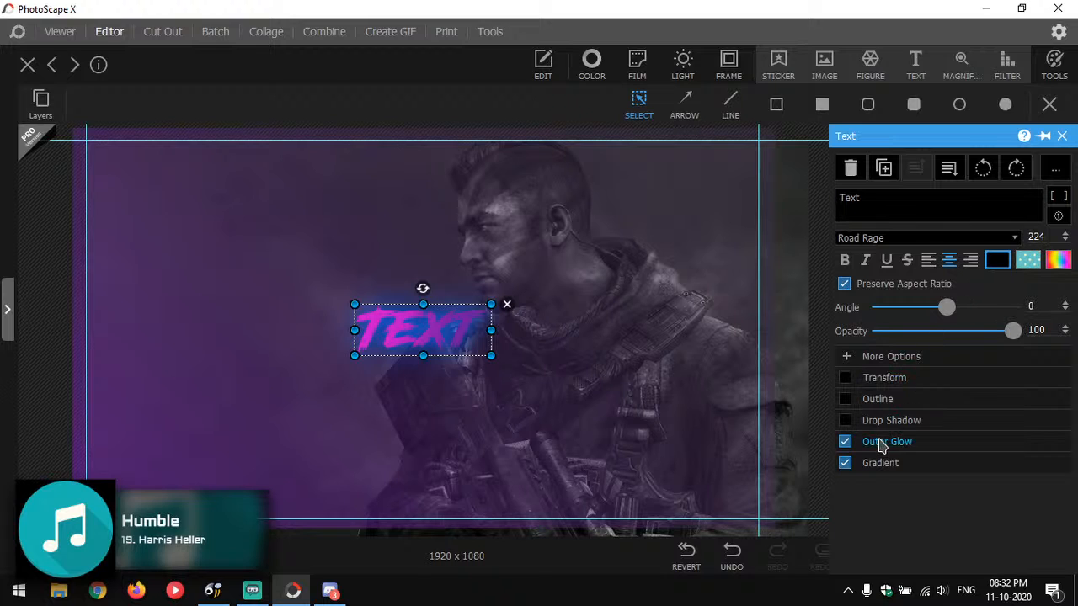
click(846, 443)
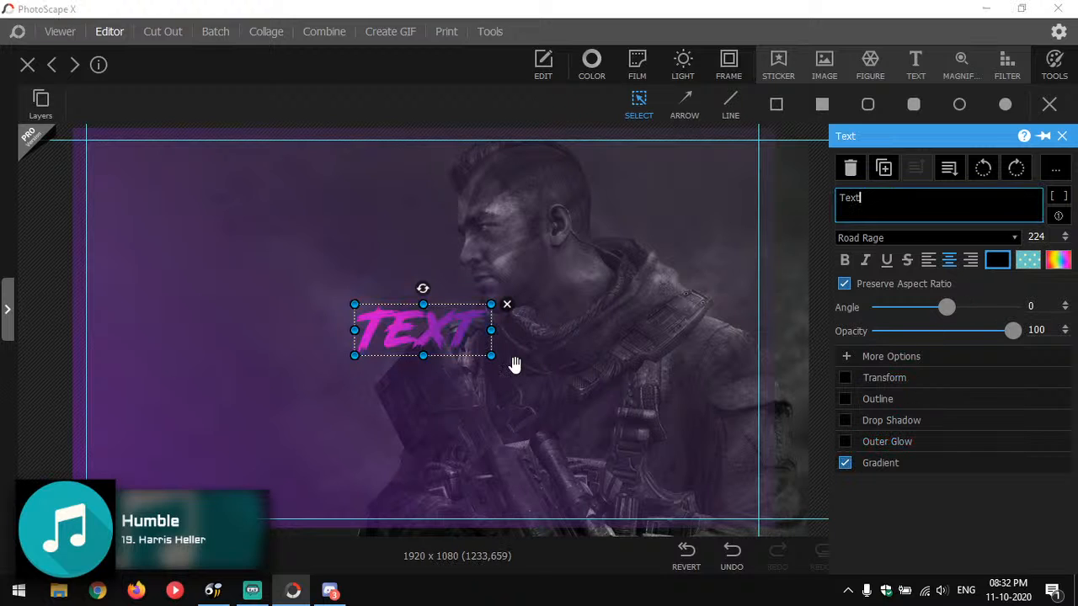
drag(488, 356, 587, 432)
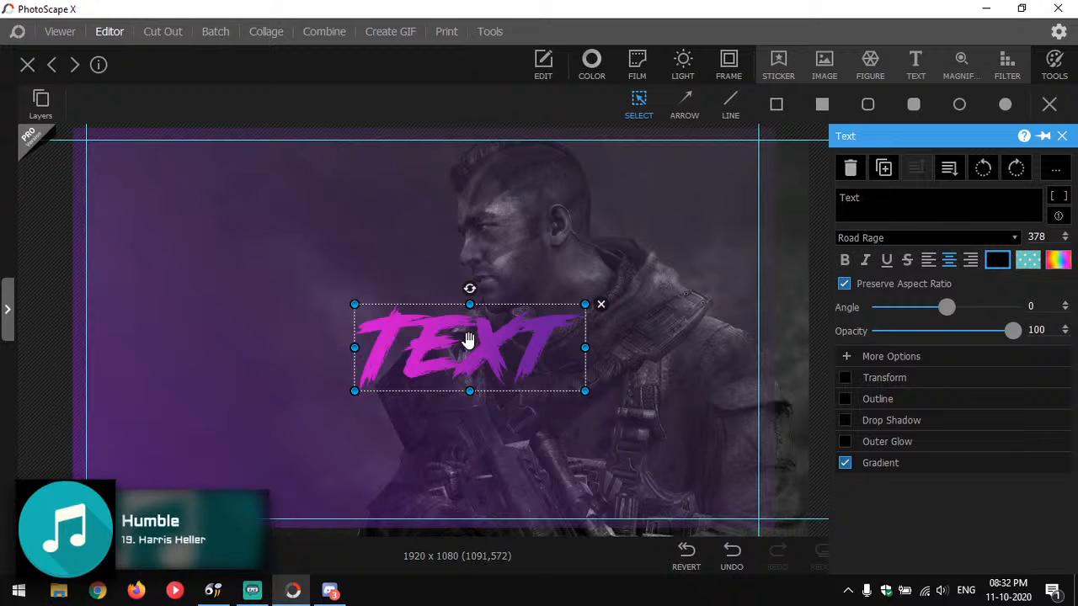
drag(469, 339, 458, 384)
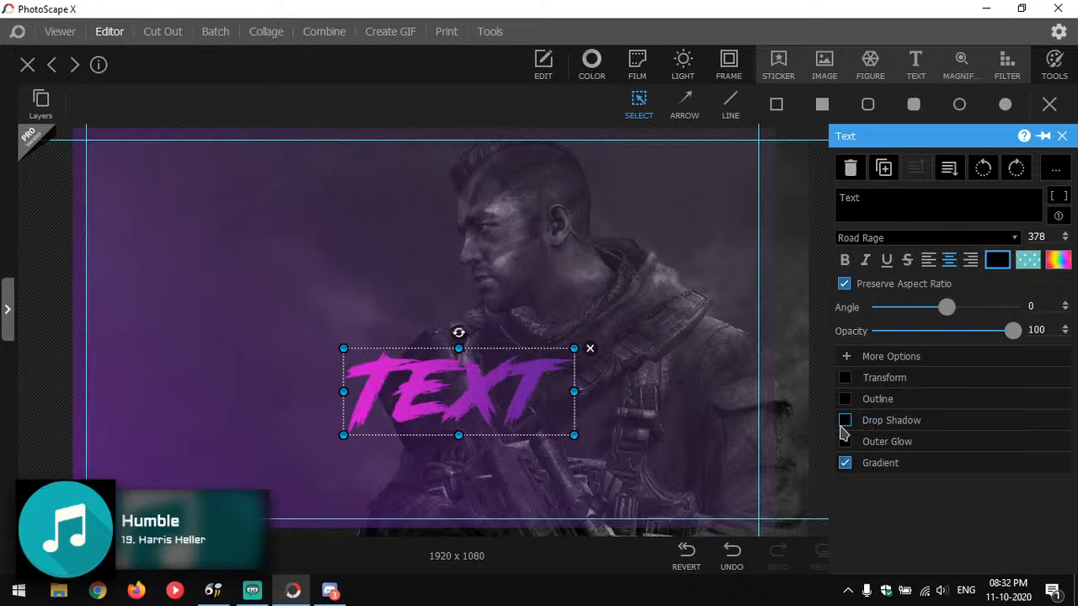
Give the text a drop shadow and place it at about size 445 in the empty area facing the soldier.
click(846, 421)
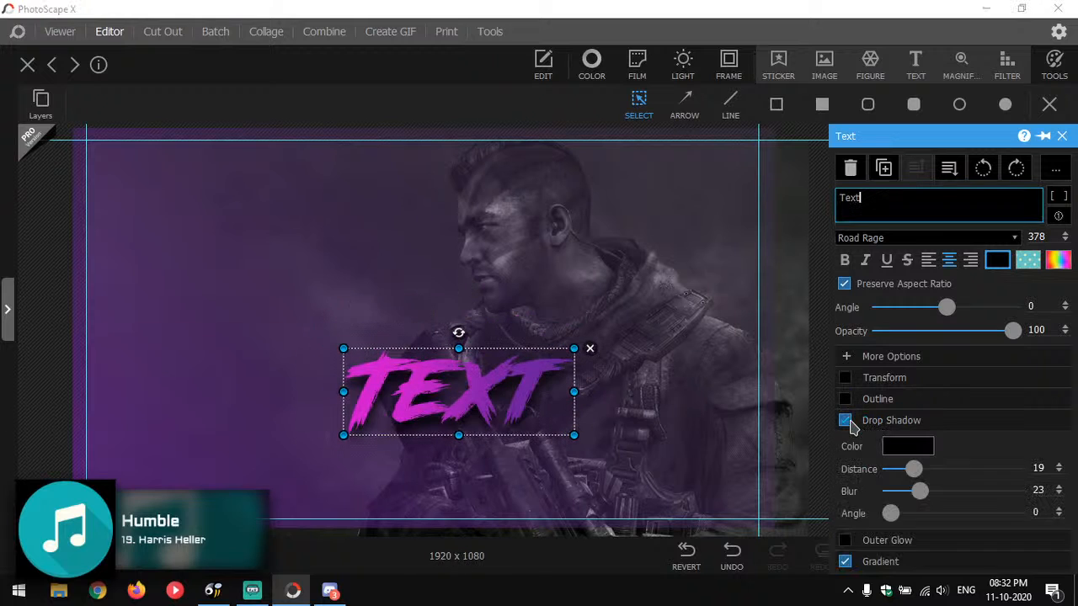
drag(456, 433, 457, 451)
drag(467, 405, 264, 252)
Replace the placeholder text with "Jazz is".
double_click(874, 203)
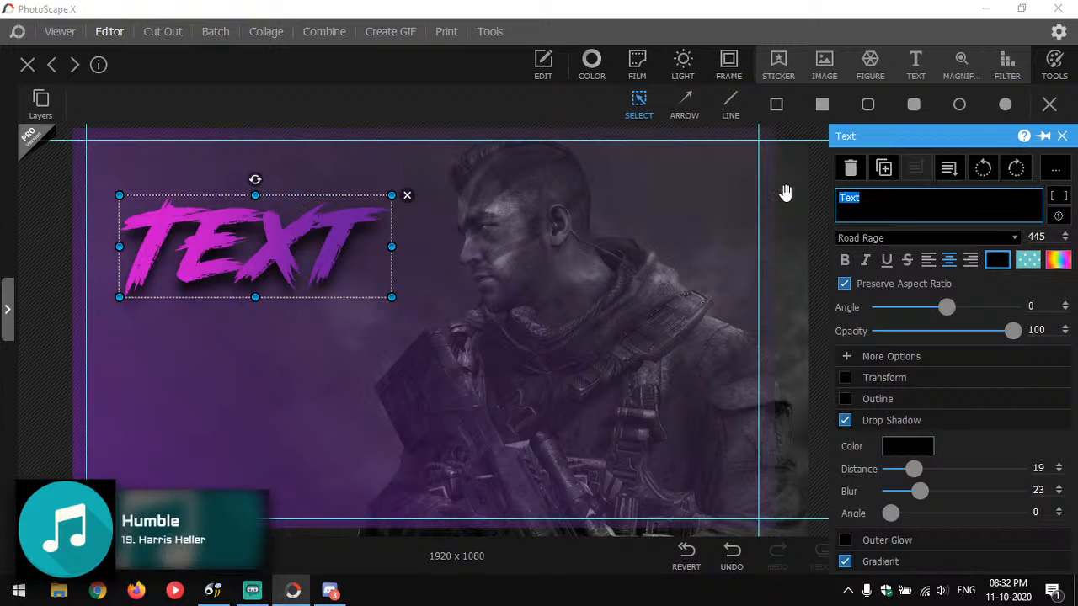
text(Jaaz)
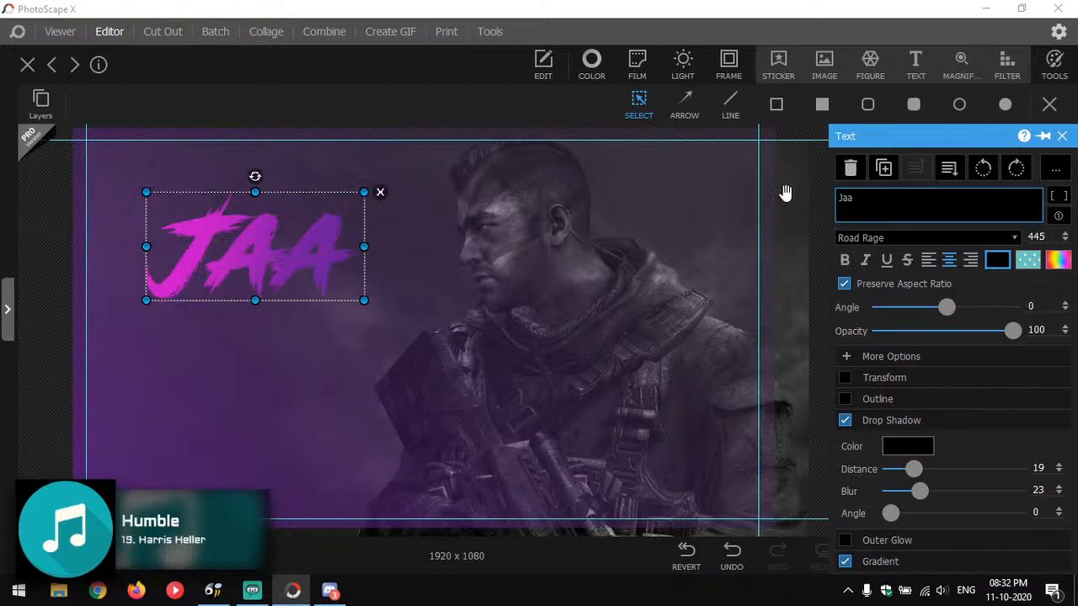
key(BackSpace)
key(BackSpace)
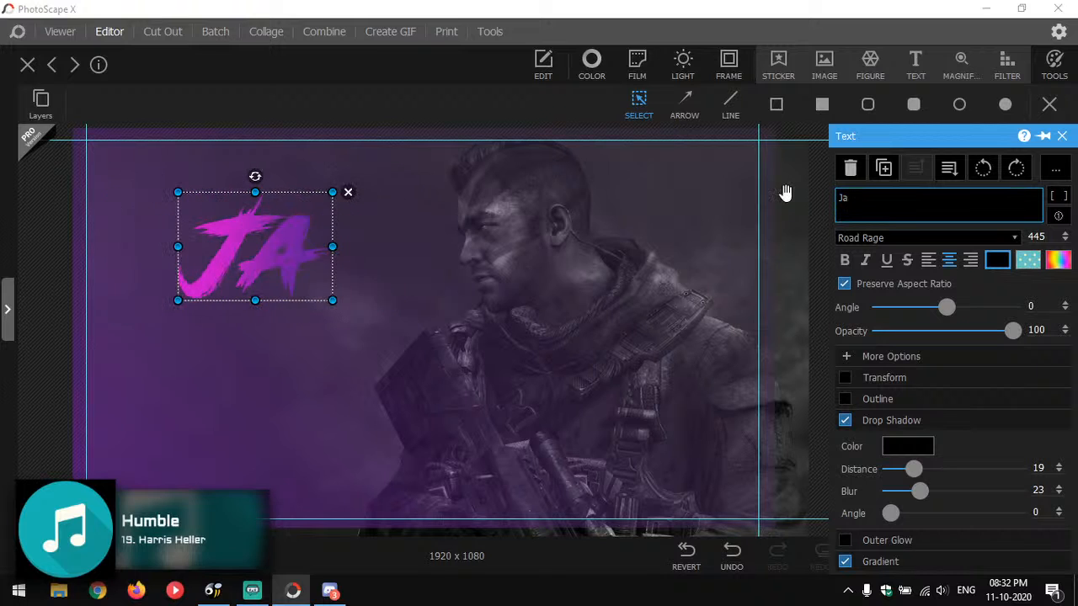
text(zz is)
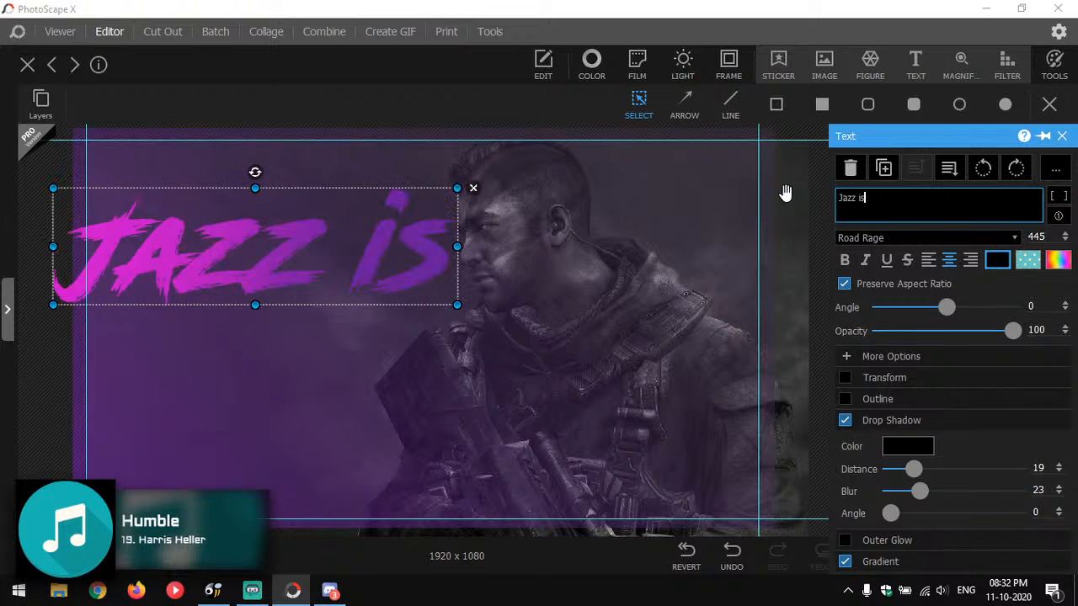
Try adding "live" as a second line beneath "Jazz is", and remove that line.
key(Return)
text(L)
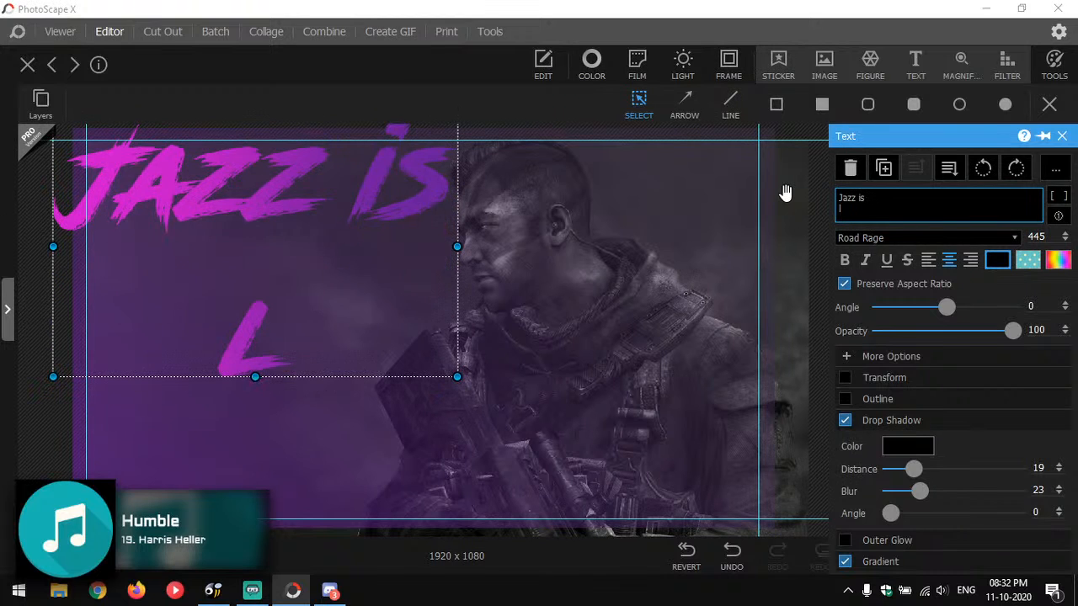
key(BackSpace)
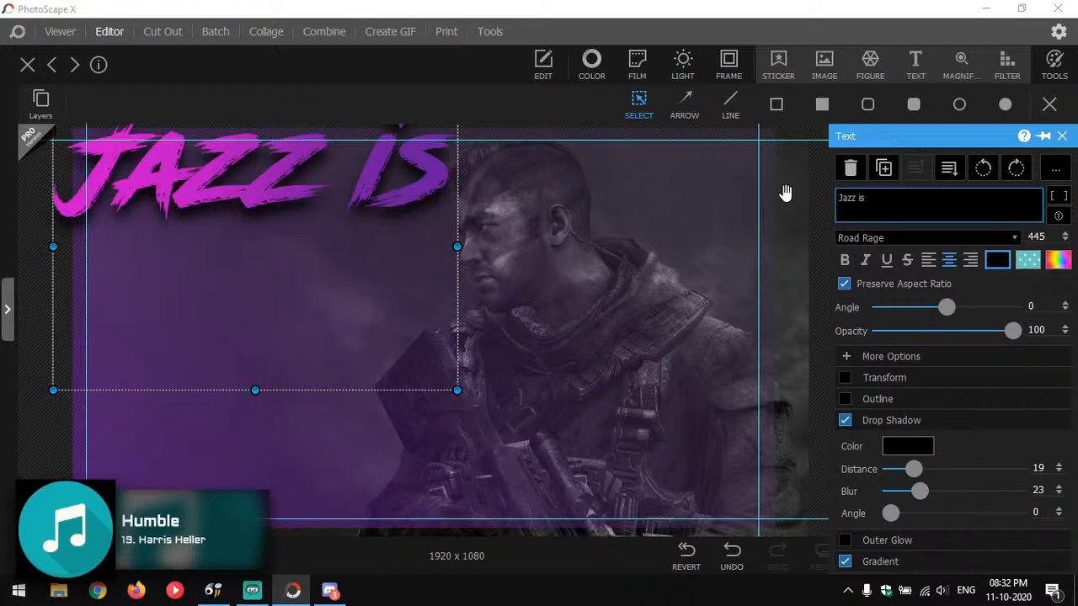
text(li)
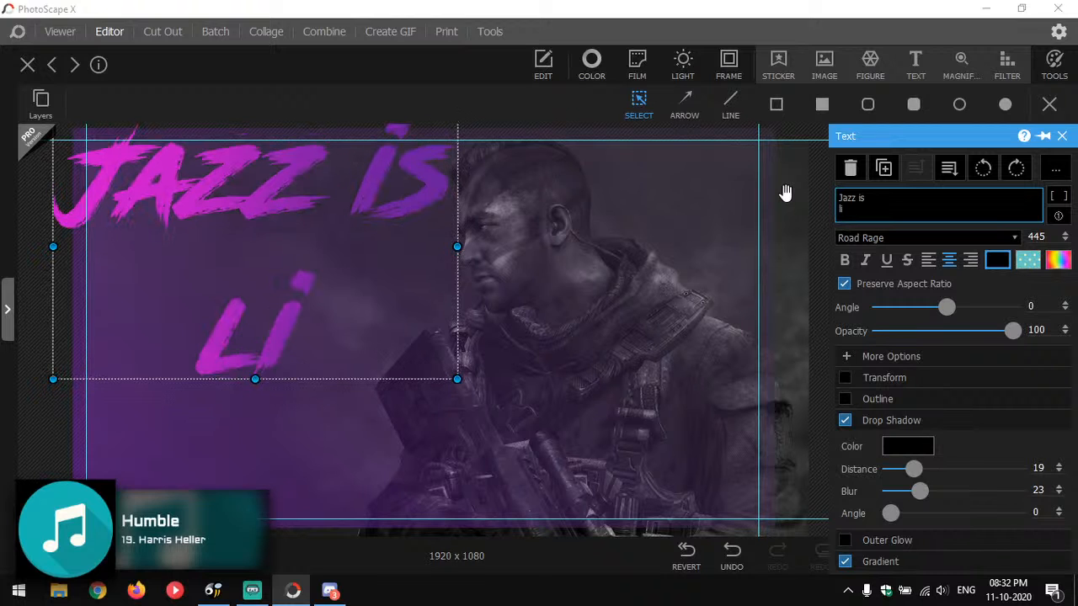
text(ve)
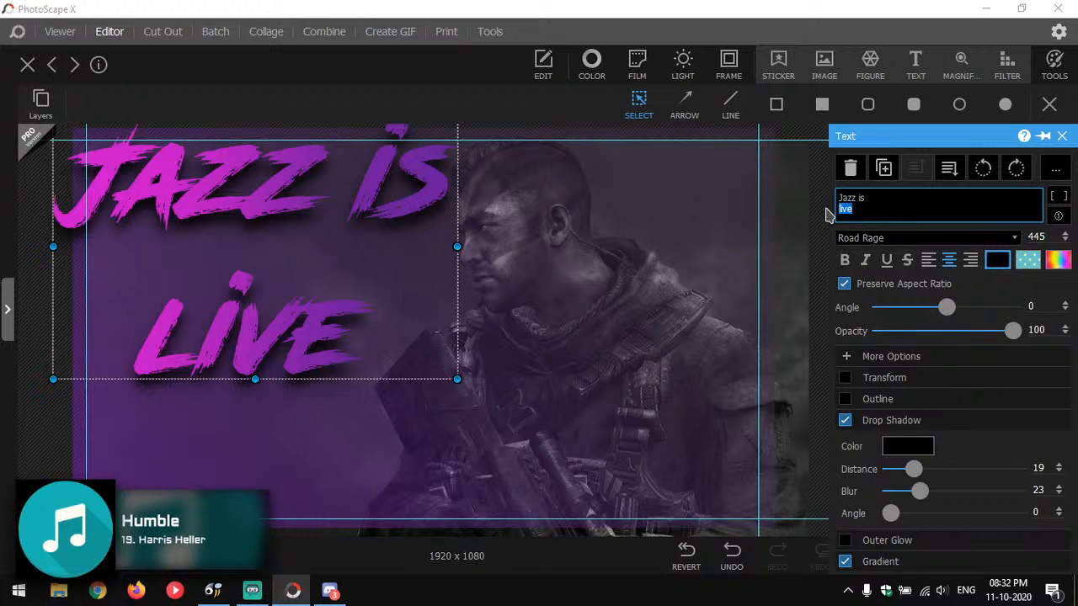
key(BackSpace)
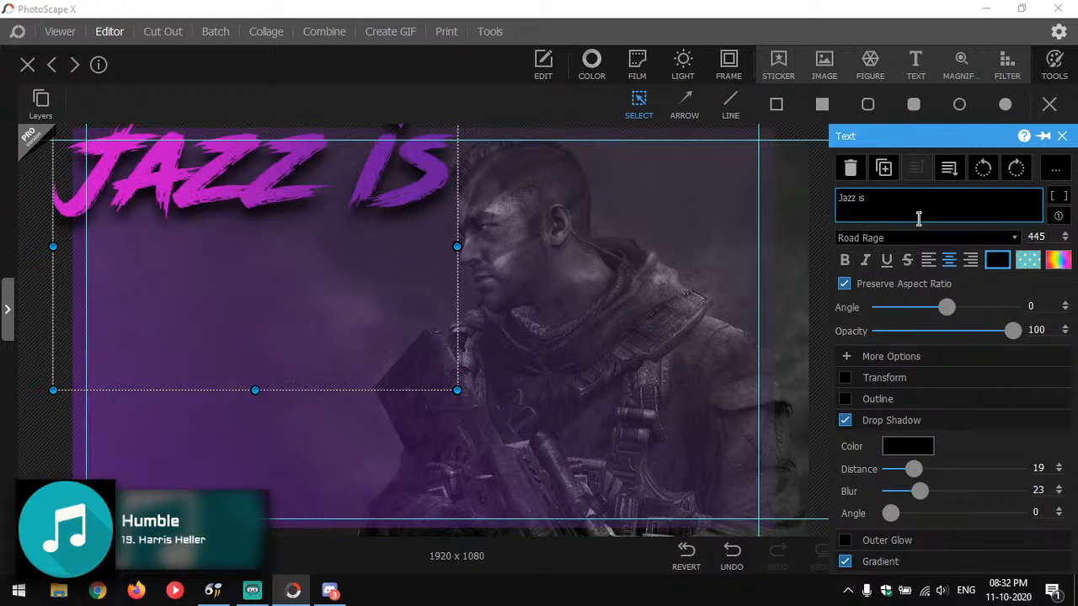
key(BackSpace)
Duplicate the "Jazz is" text, change the copy's wording to "live" and place it beneath the original.
right_click(393, 264)
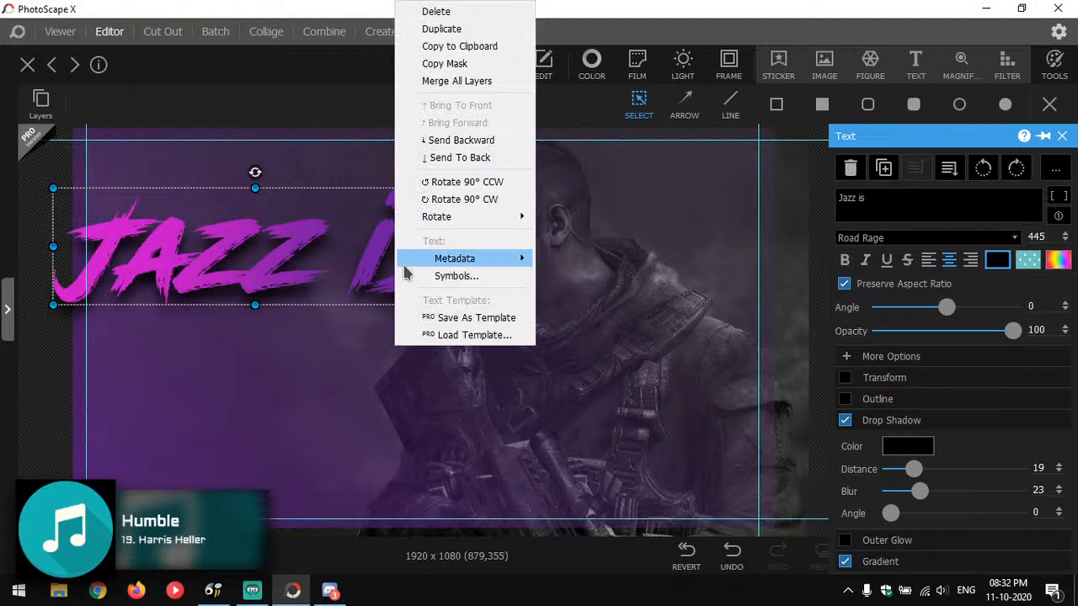
click(429, 40)
key(ctrl+v)
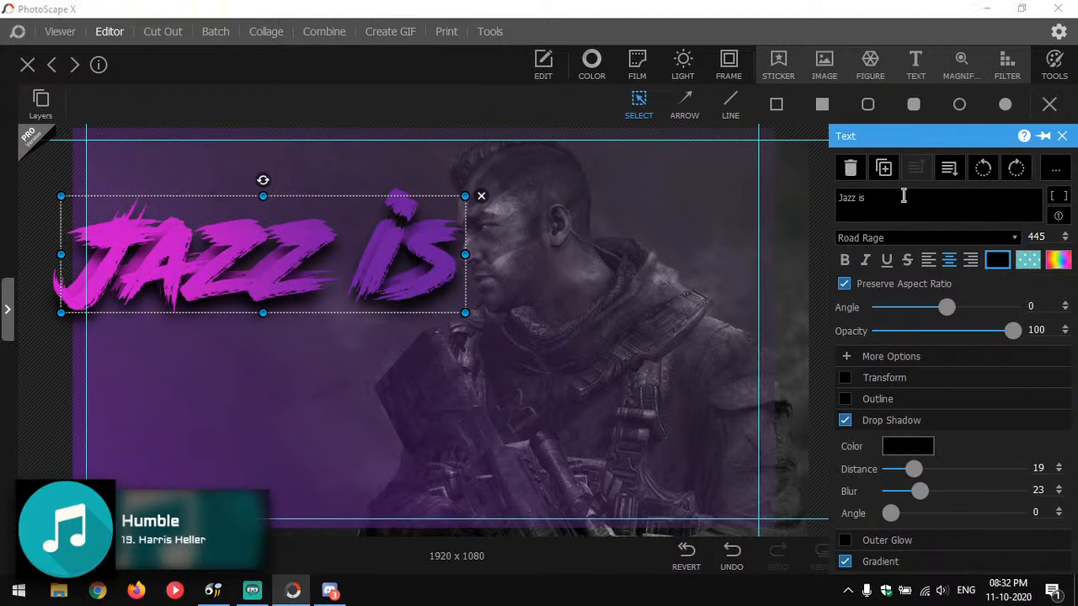
click(904, 196)
text(ff8a08e1)
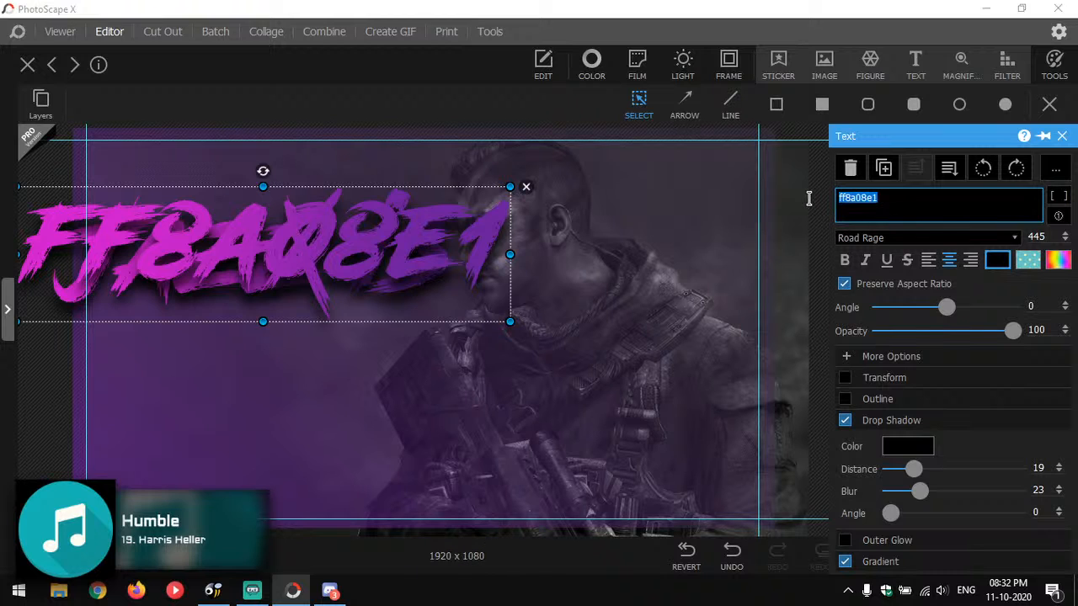
text(live)
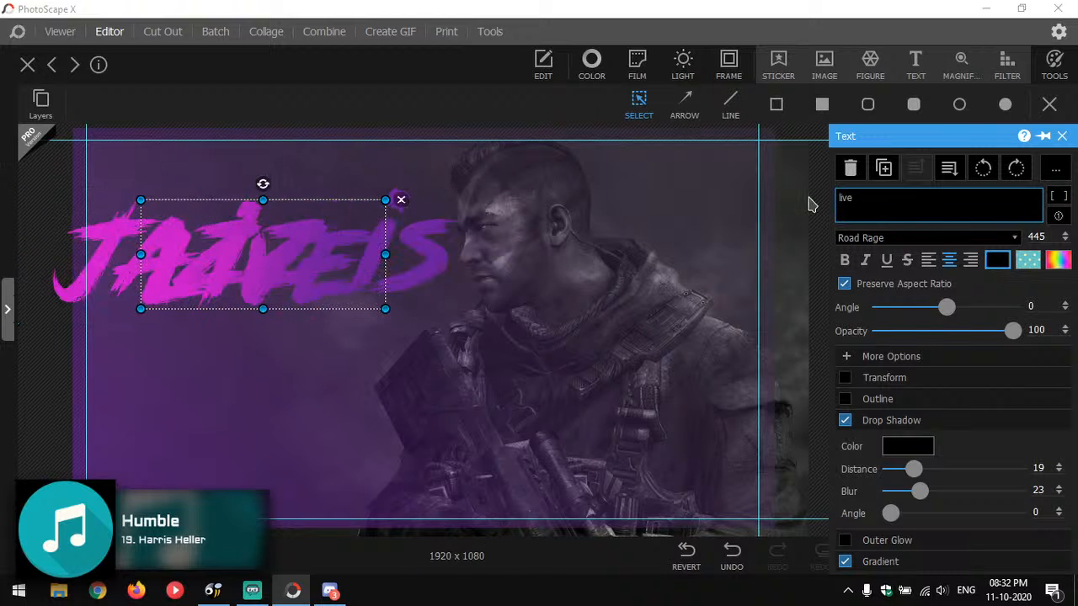
drag(293, 270, 266, 359)
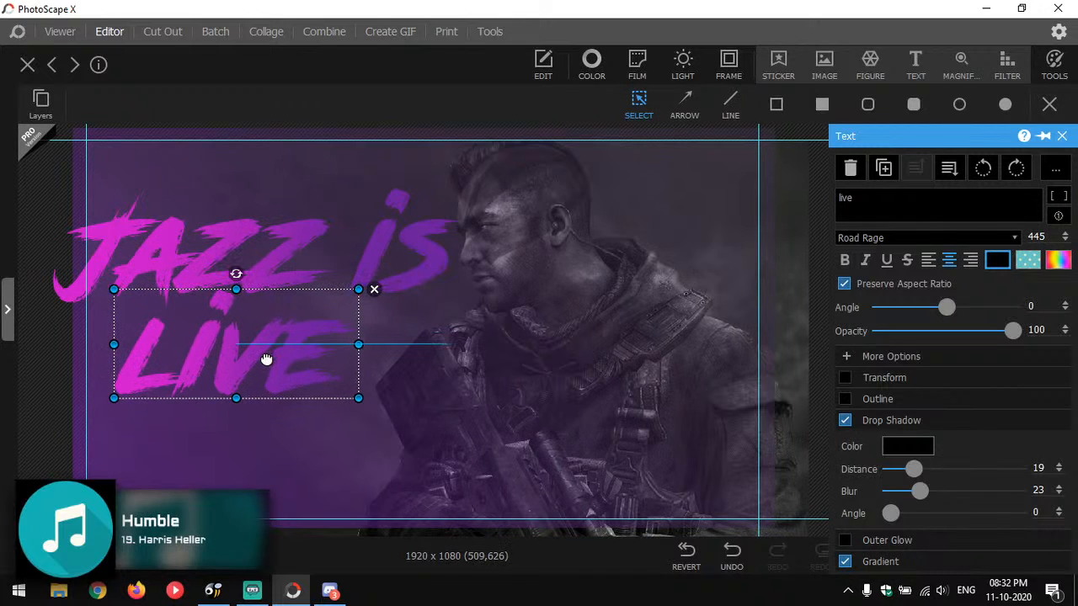
Move "Jazz is" toward the soldier to align its starting edge with "live", and lower "live" slightly to widen the line gap.
click(237, 250)
drag(235, 253, 296, 243)
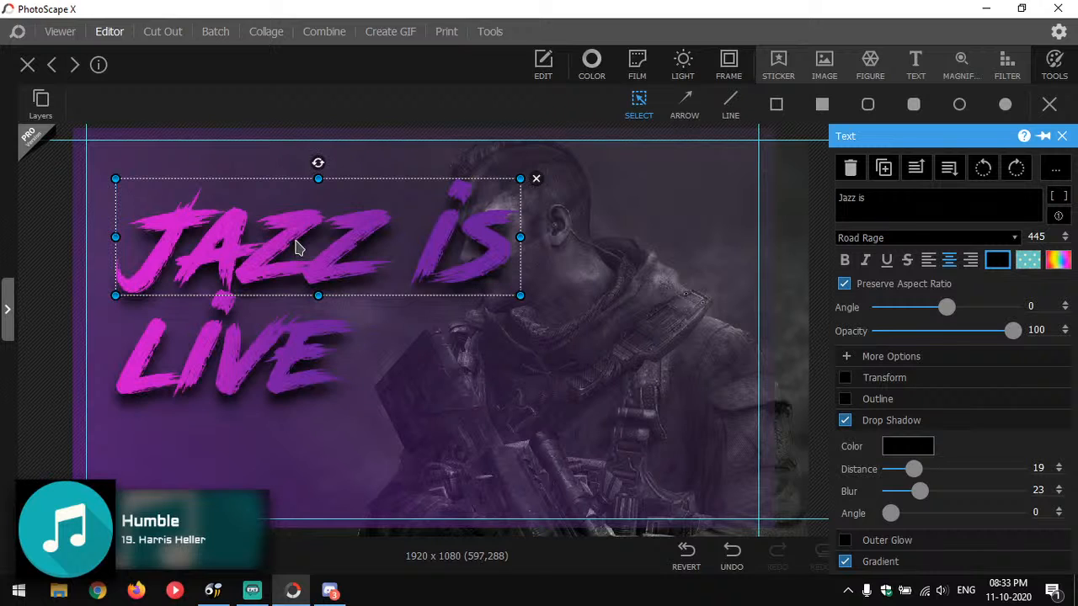
click(341, 371)
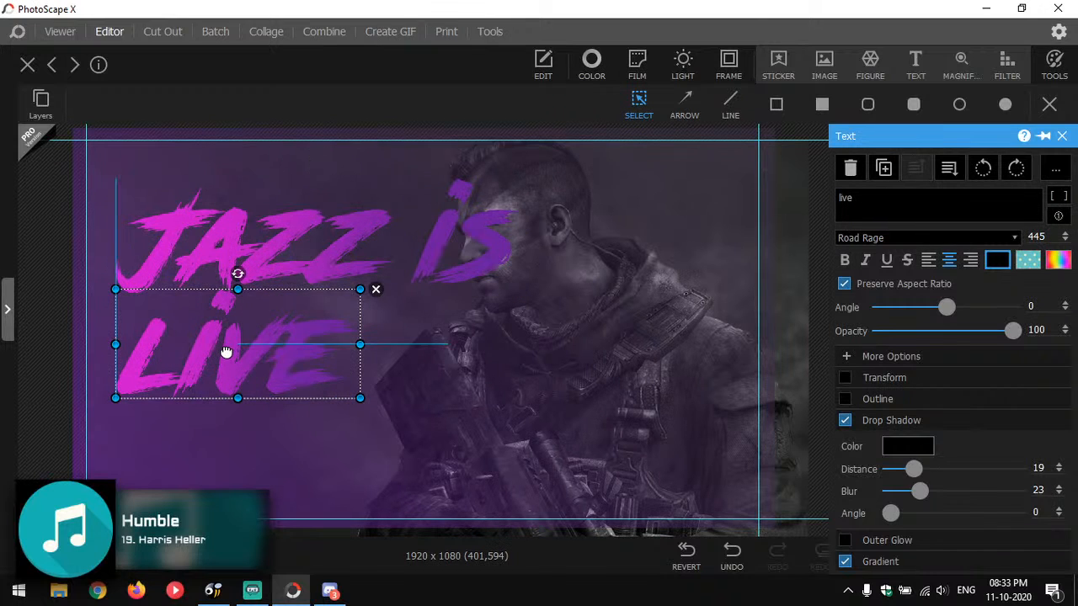
drag(227, 352, 226, 364)
Shrink the "Jazz is" text to size 363 so that it clears the soldier's face.
click(433, 330)
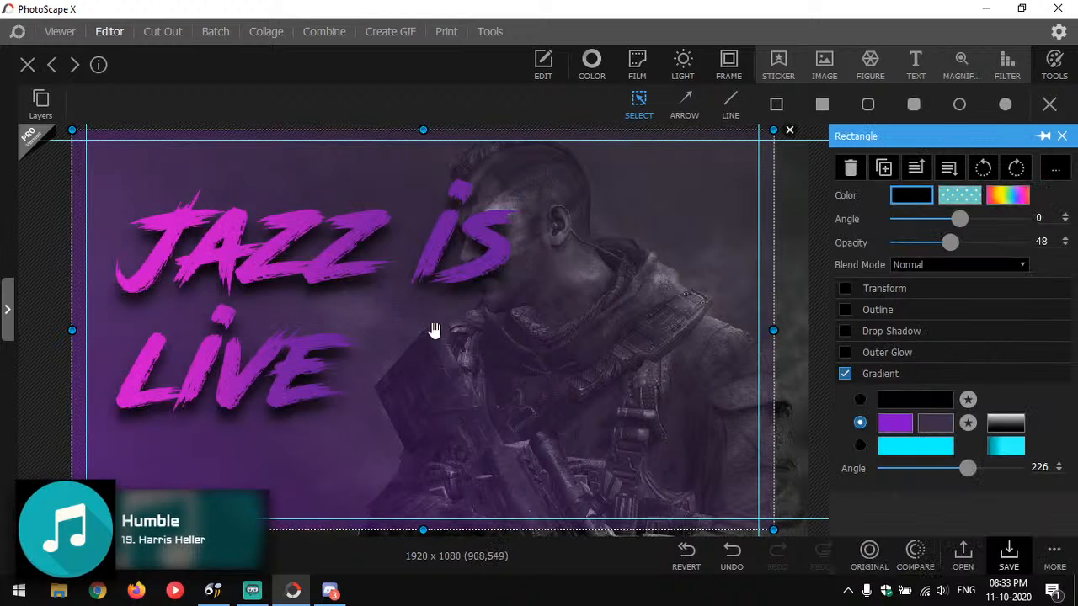
click(473, 265)
click(491, 254)
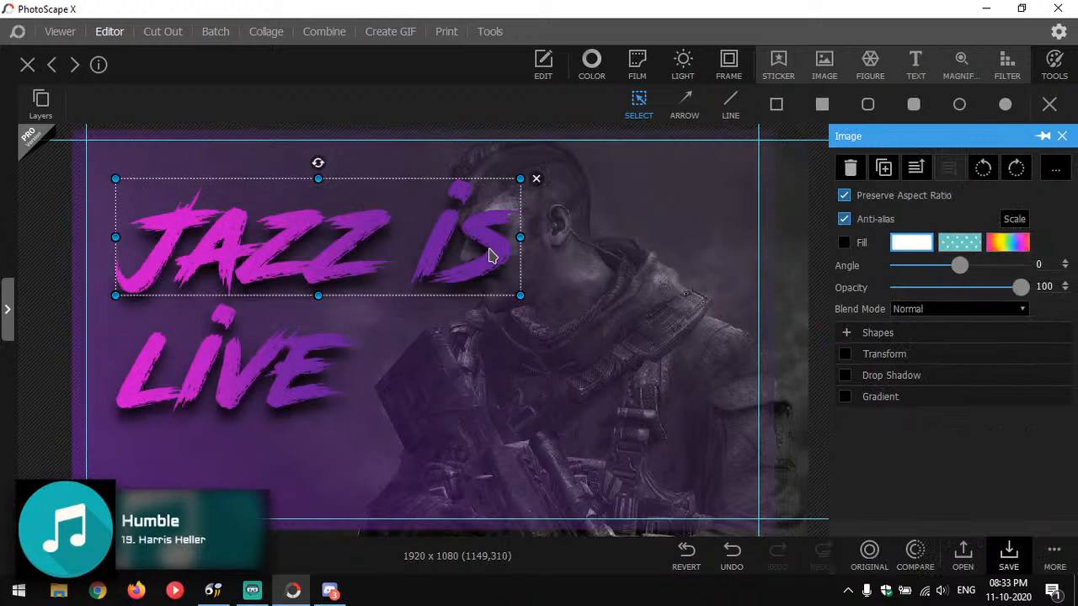
drag(522, 241, 446, 241)
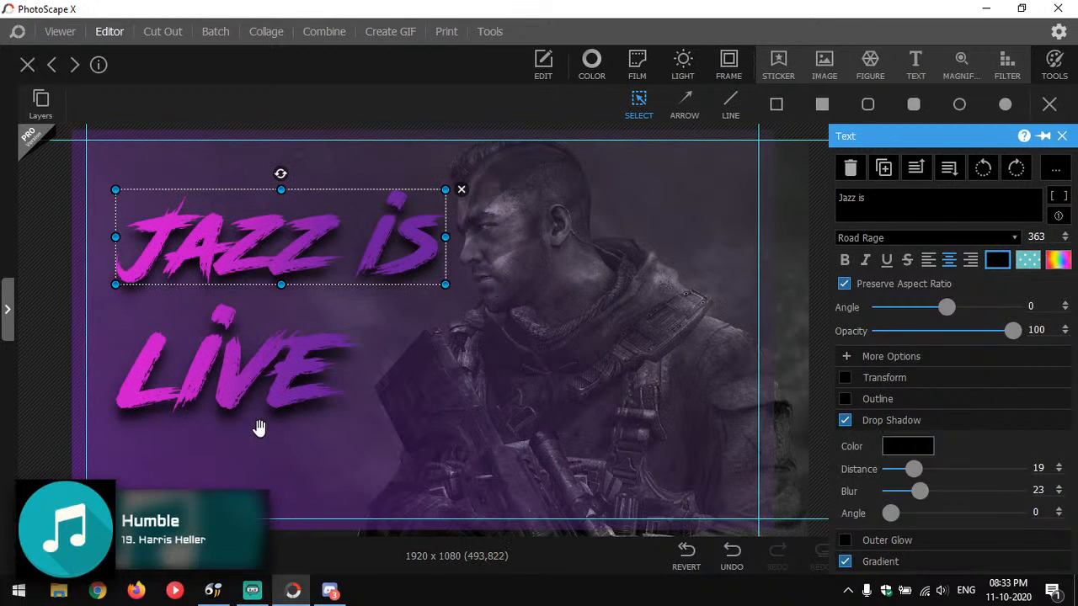
Insert the earlier "BONE 206 IS LIVE" thumbnail from the Creations > Project files > Bone > Final folder as a reference image.
click(815, 66)
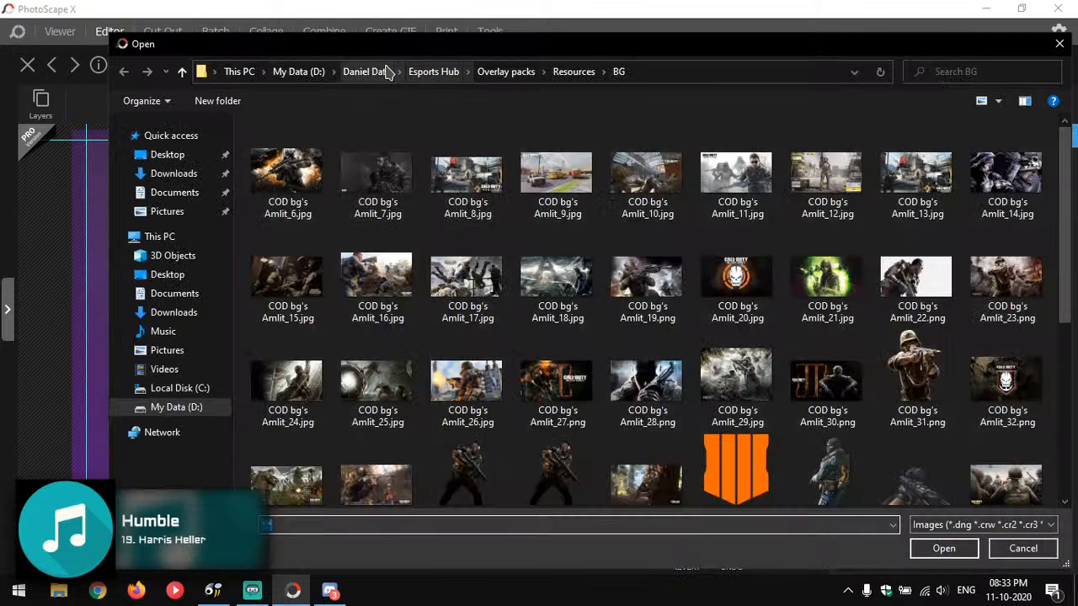
click(421, 71)
double_click(387, 166)
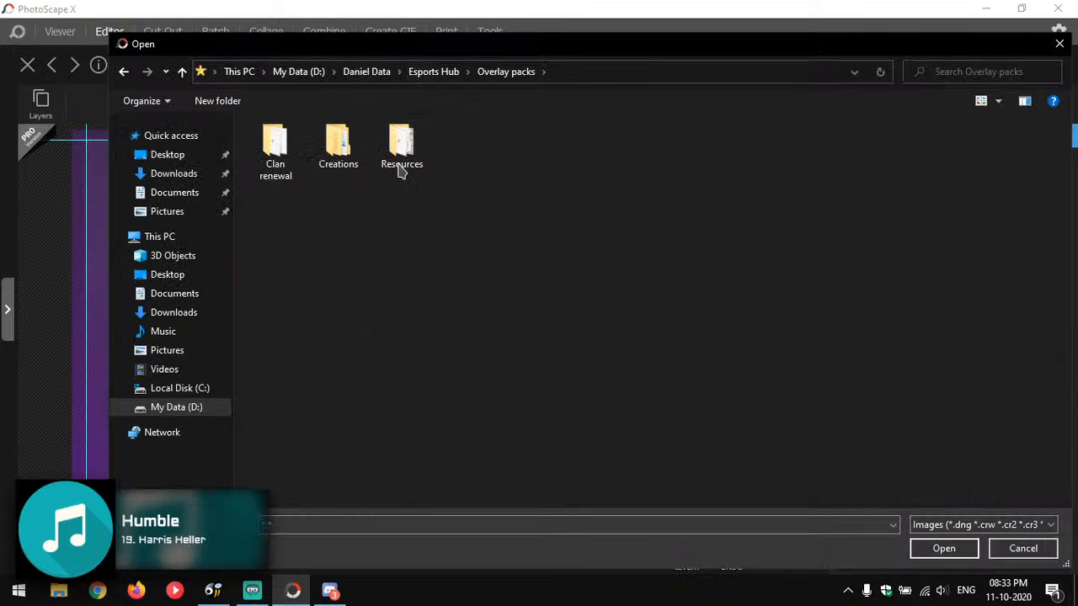
double_click(278, 160)
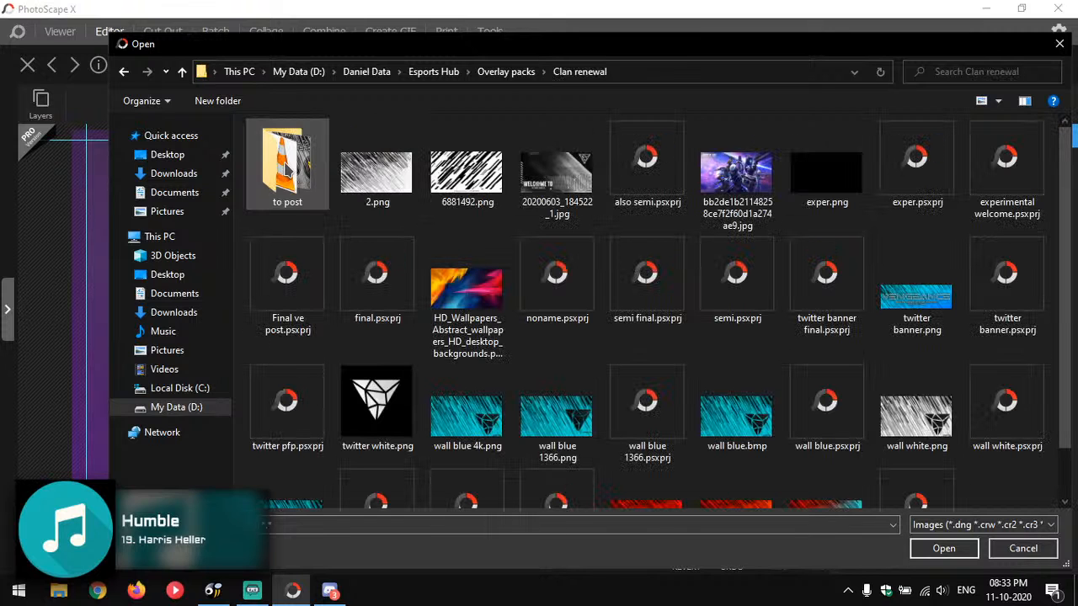
click(503, 71)
double_click(393, 160)
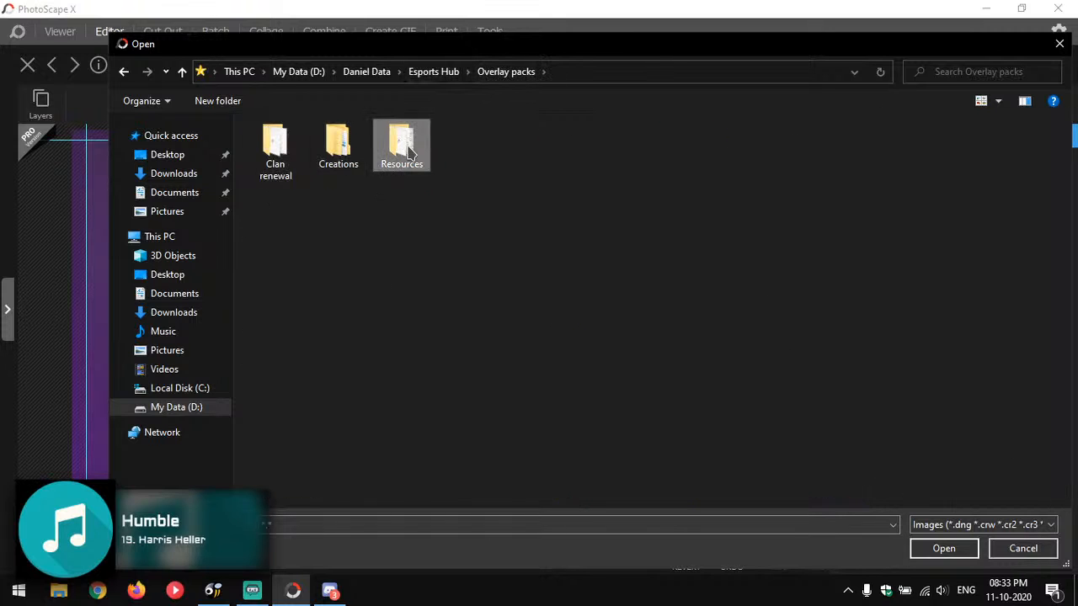
click(510, 72)
double_click(325, 160)
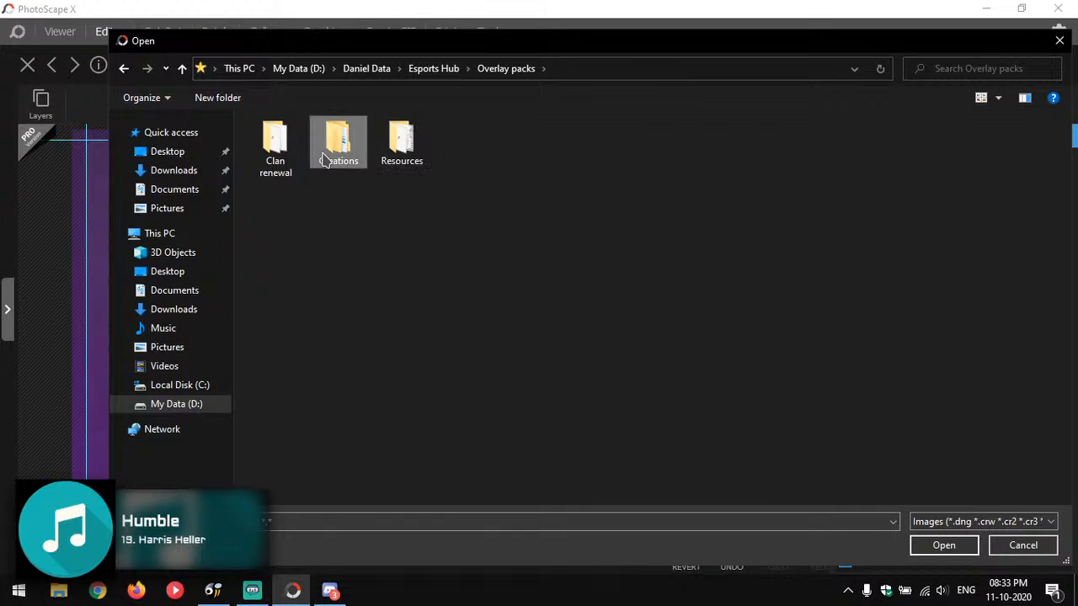
double_click(559, 172)
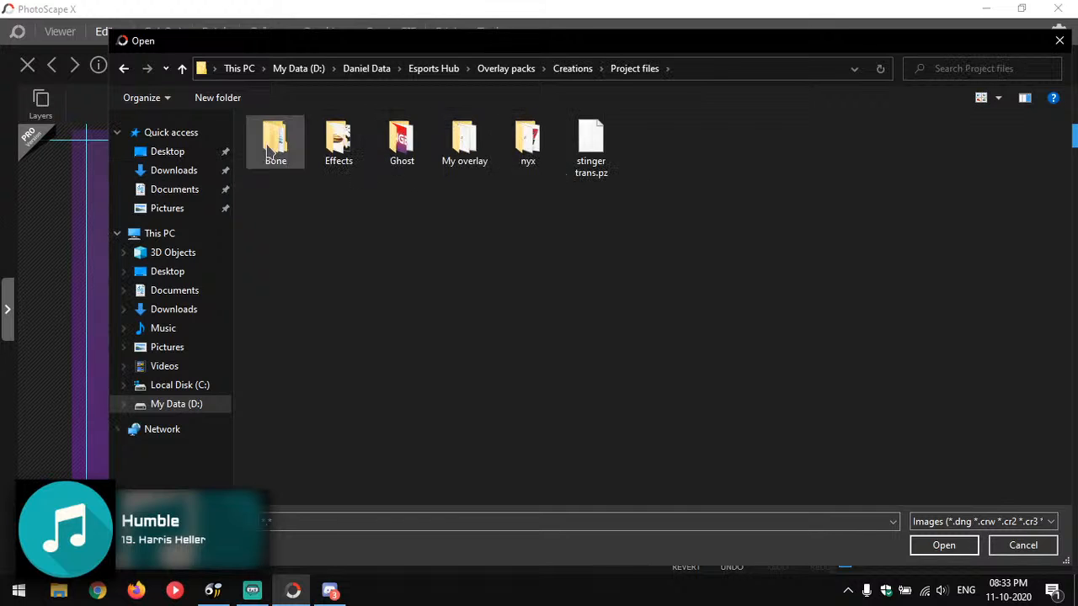
double_click(278, 145)
double_click(278, 145)
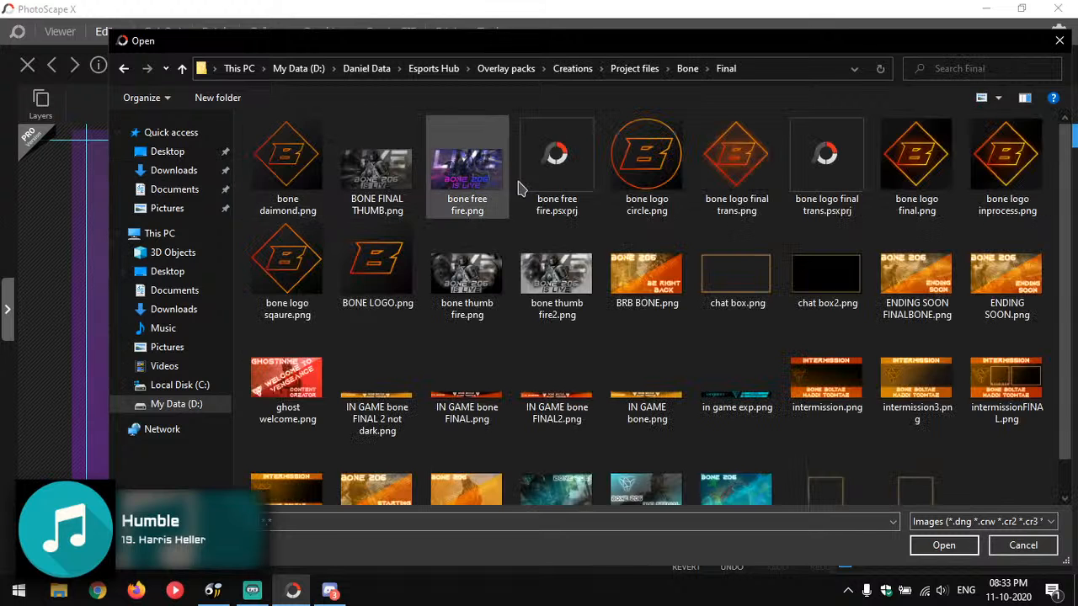
key(Escape)
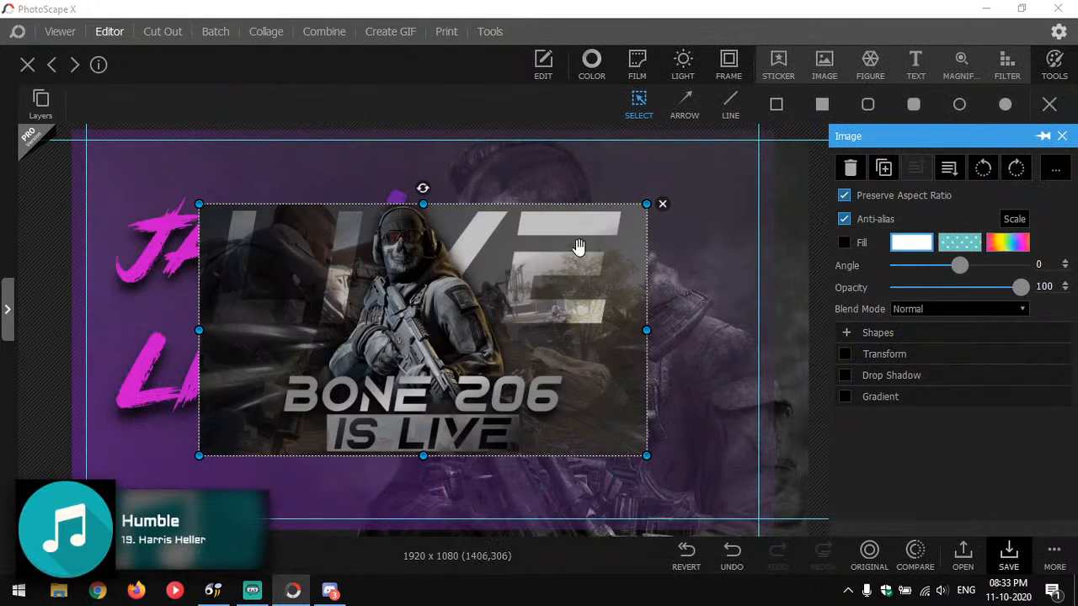
Examine the inserted "BONE 206 IS LIVE" reference image, and hide its layer.
click(397, 270)
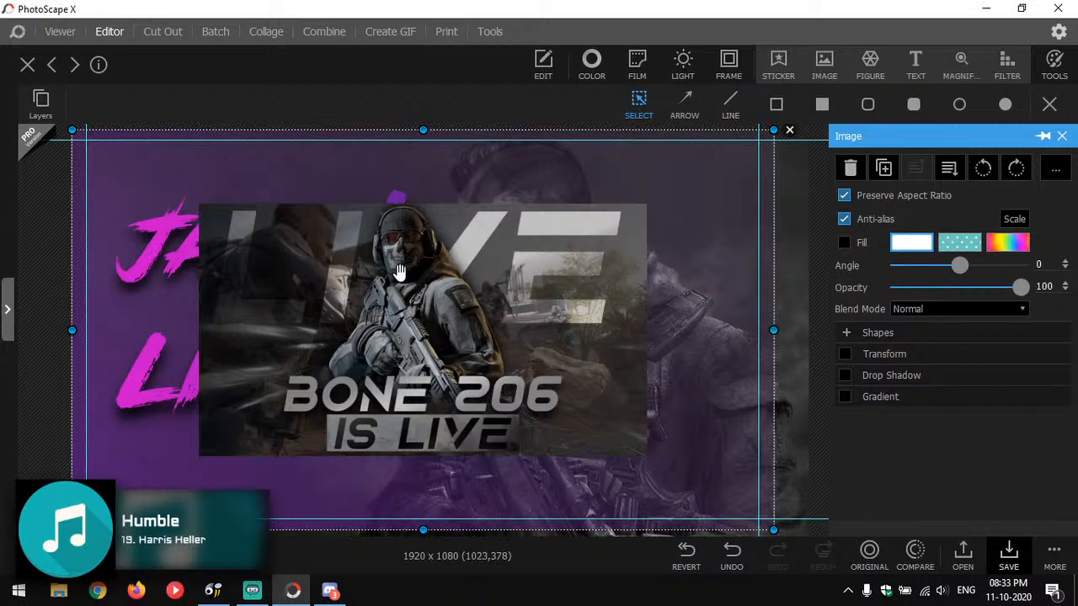
click(396, 265)
click(295, 288)
click(295, 288)
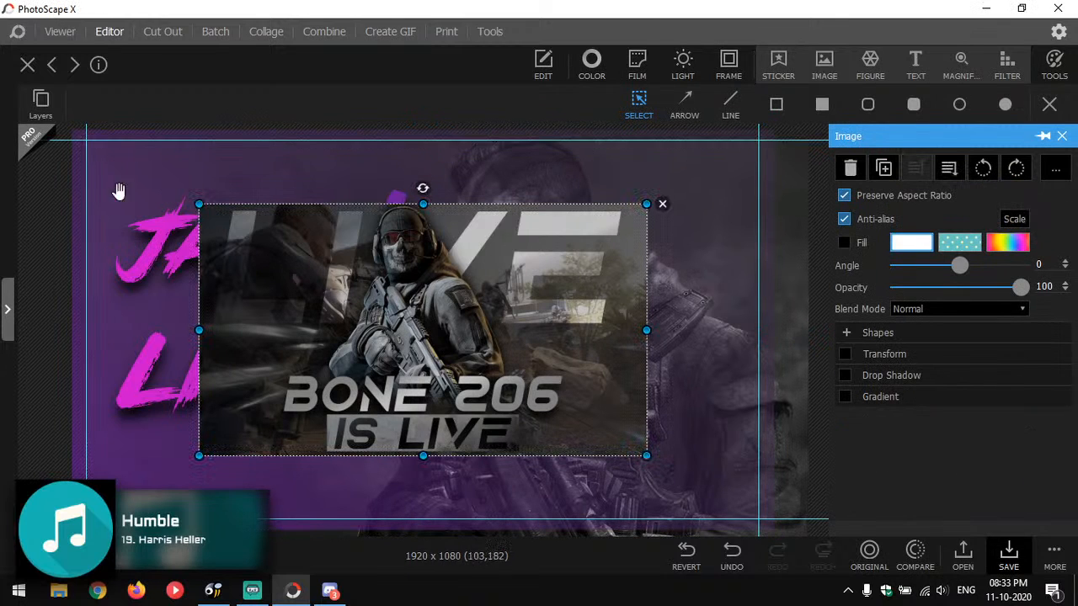
click(40, 103)
click(64, 137)
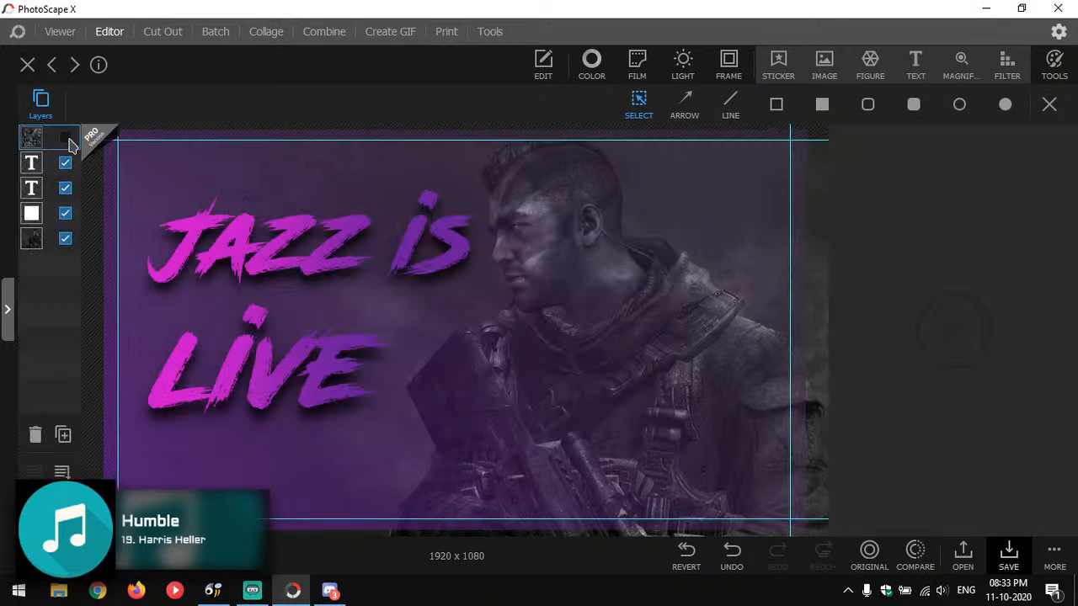
Recolour the "Jazz is" text plain white in place of its gradient, and remove its drop shadow.
click(440, 246)
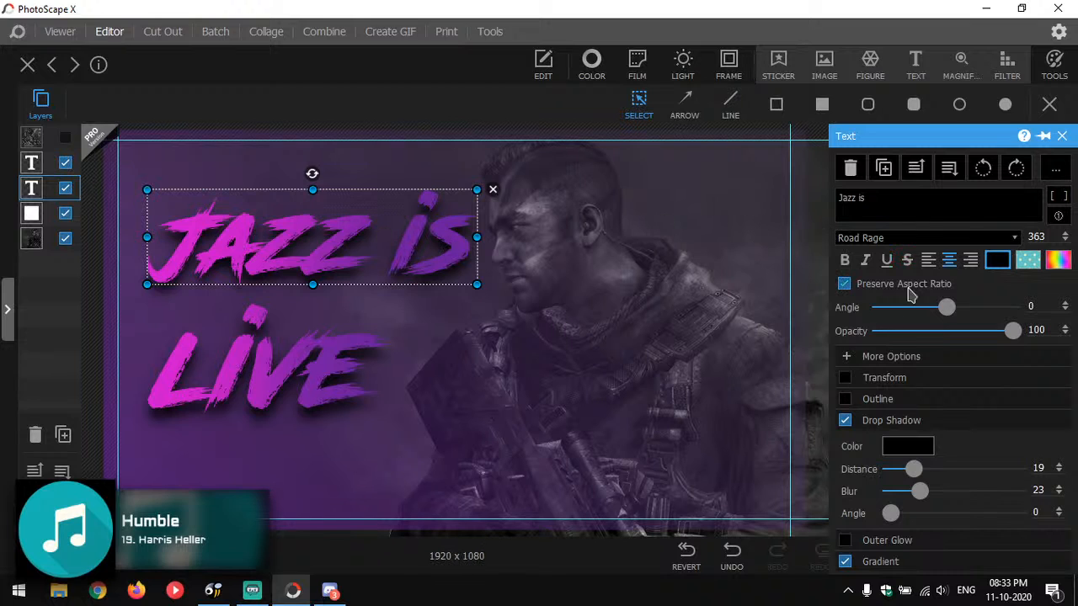
click(895, 356)
click(930, 381)
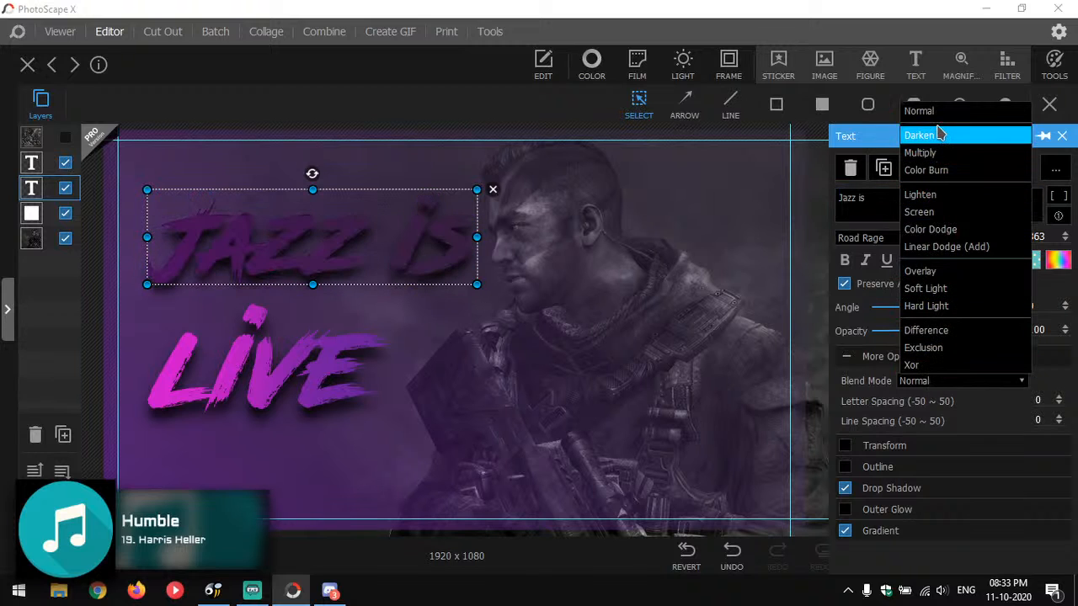
click(859, 233)
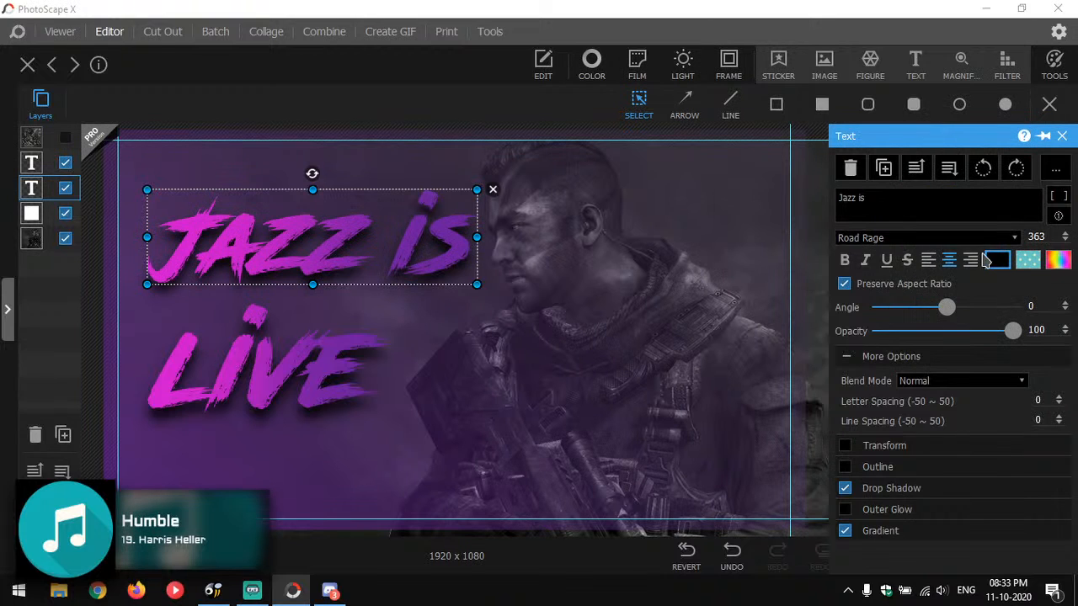
click(996, 260)
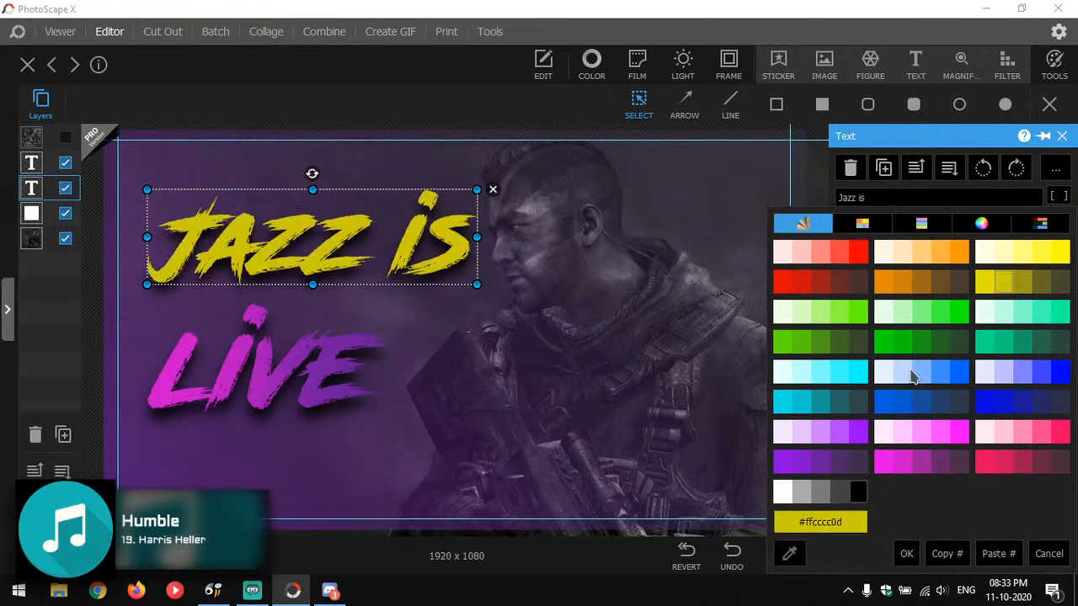
click(789, 478)
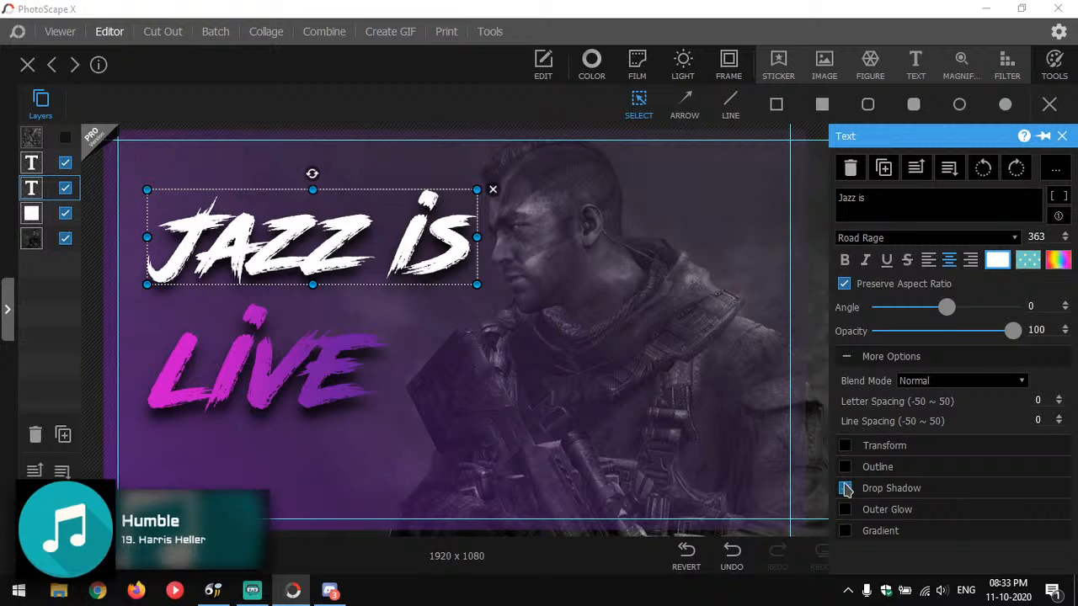
click(846, 489)
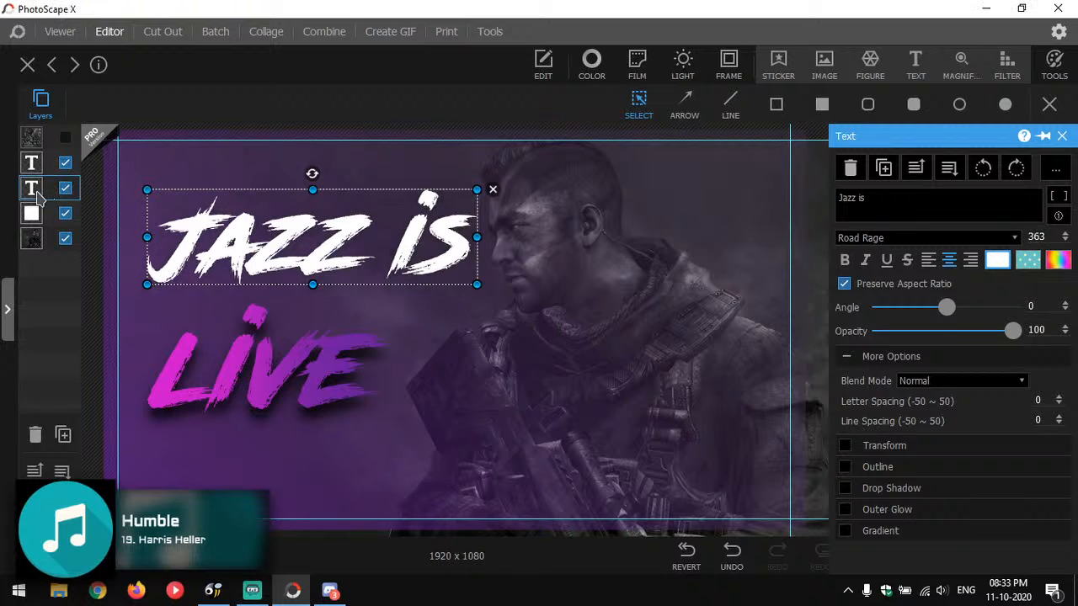
Move the "Jazz is" text layer below the purple gradient rectangle, and set the text's blend mode to Screen.
drag(33, 223, 34, 228)
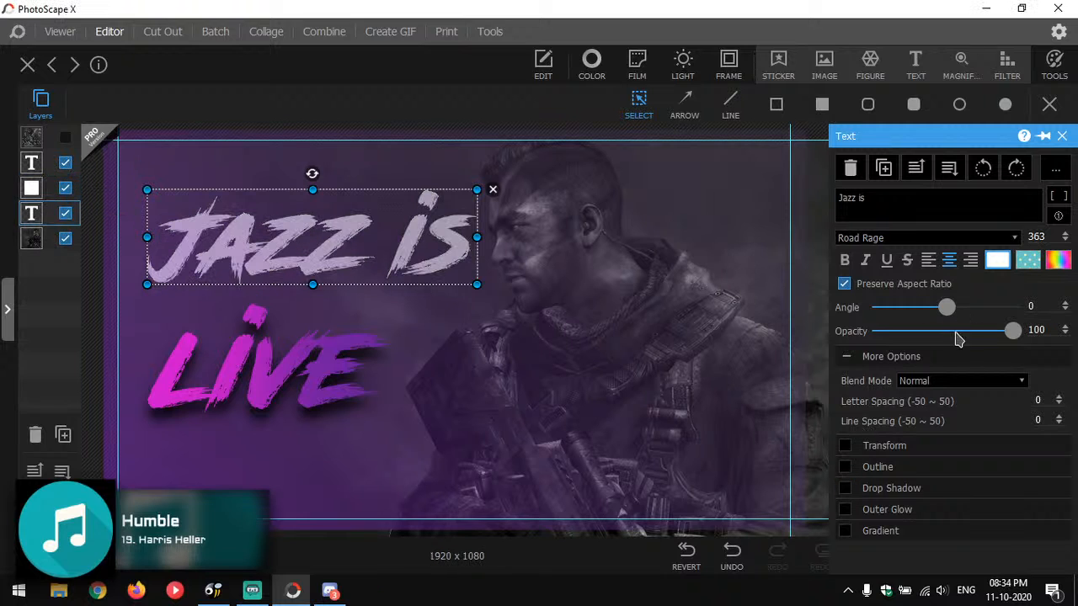
click(928, 381)
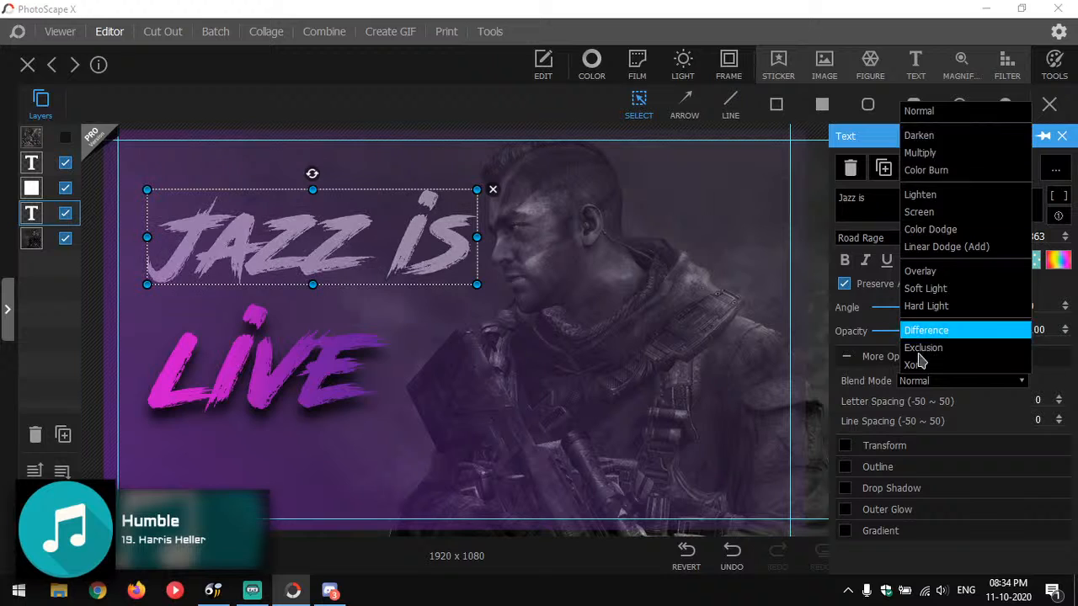
click(926, 211)
click(560, 259)
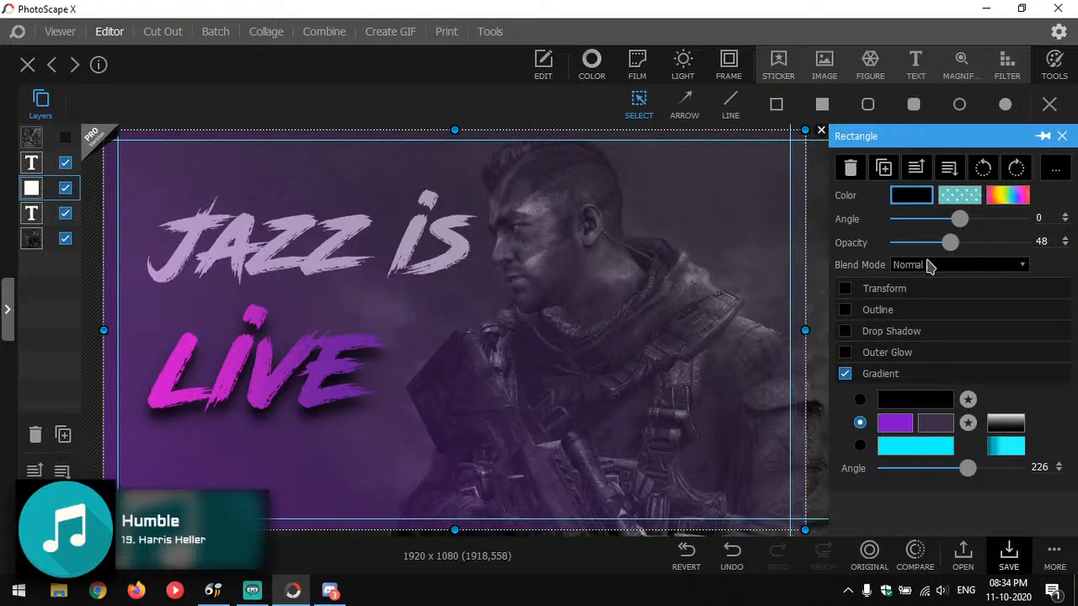
click(932, 266)
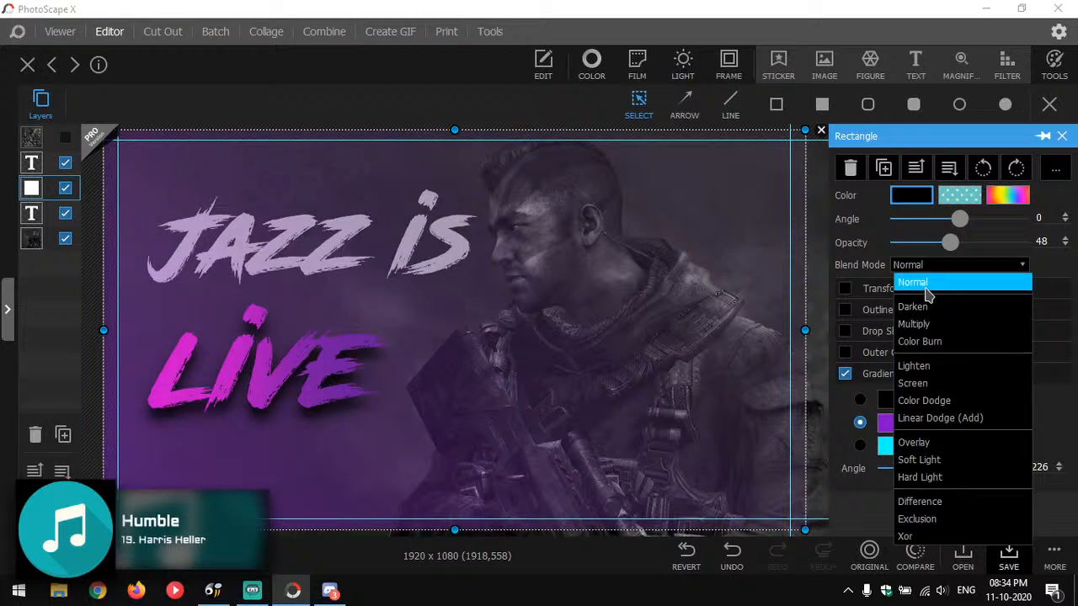
click(926, 285)
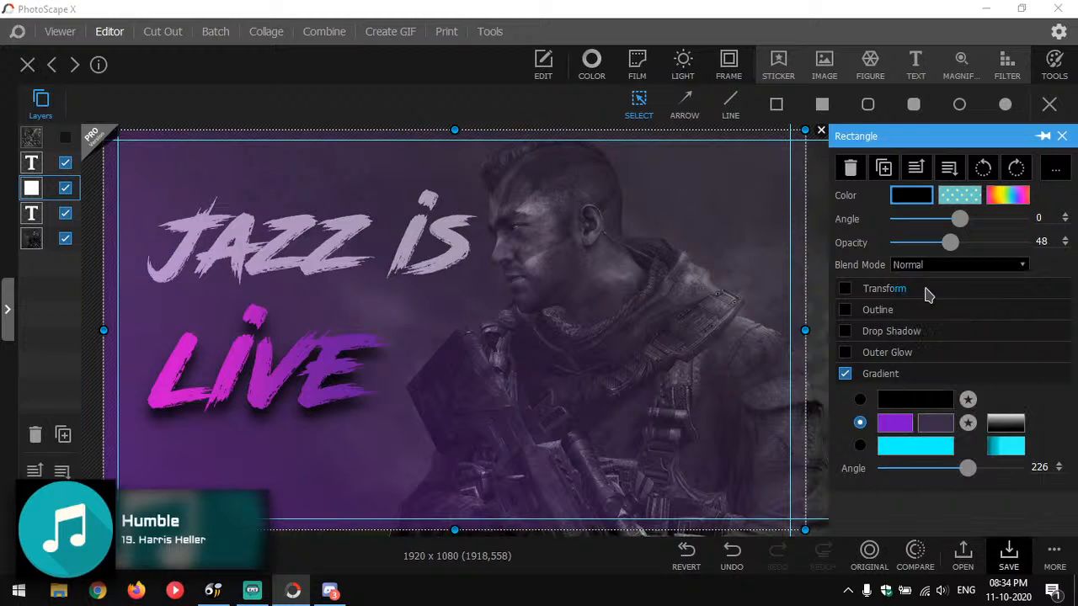
Save the project as "thumb" in PSXPRJ format in the Desktop > jazz folder, without enlarging the photo to include the objects outside.
click(388, 229)
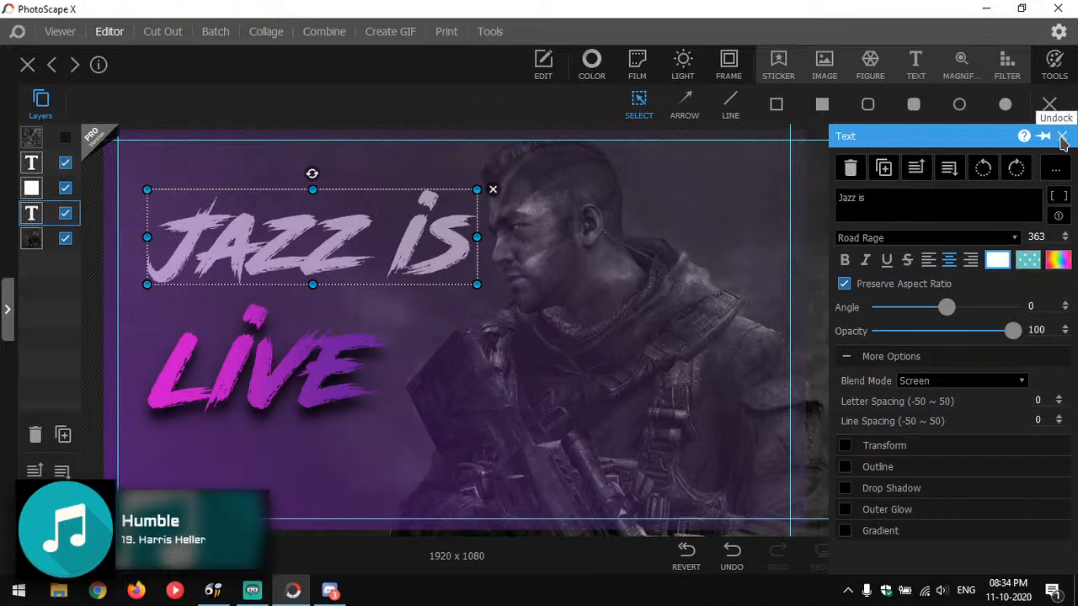
click(442, 141)
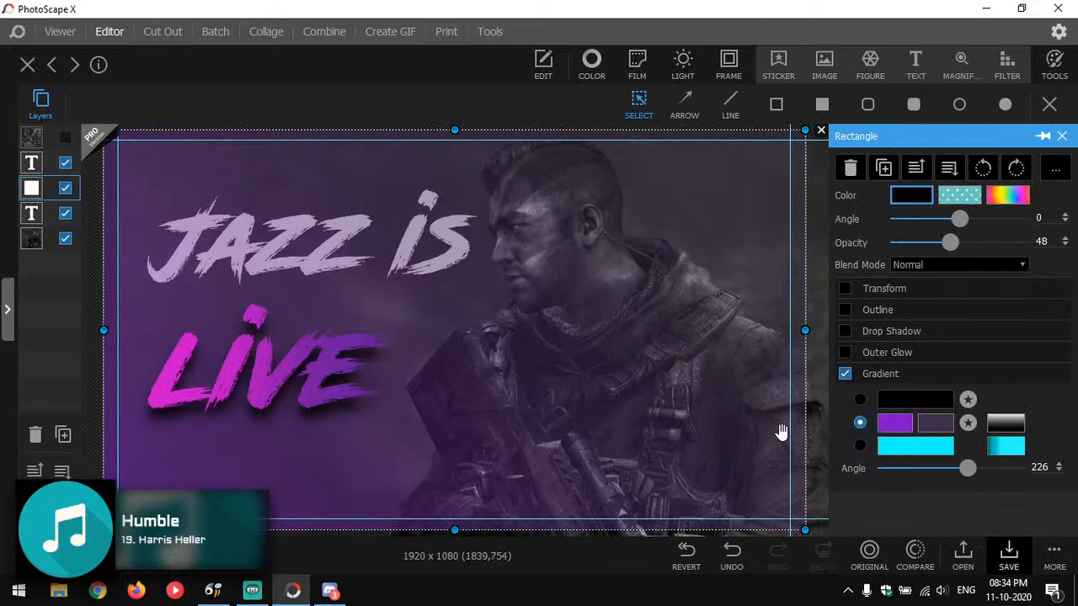
click(1020, 557)
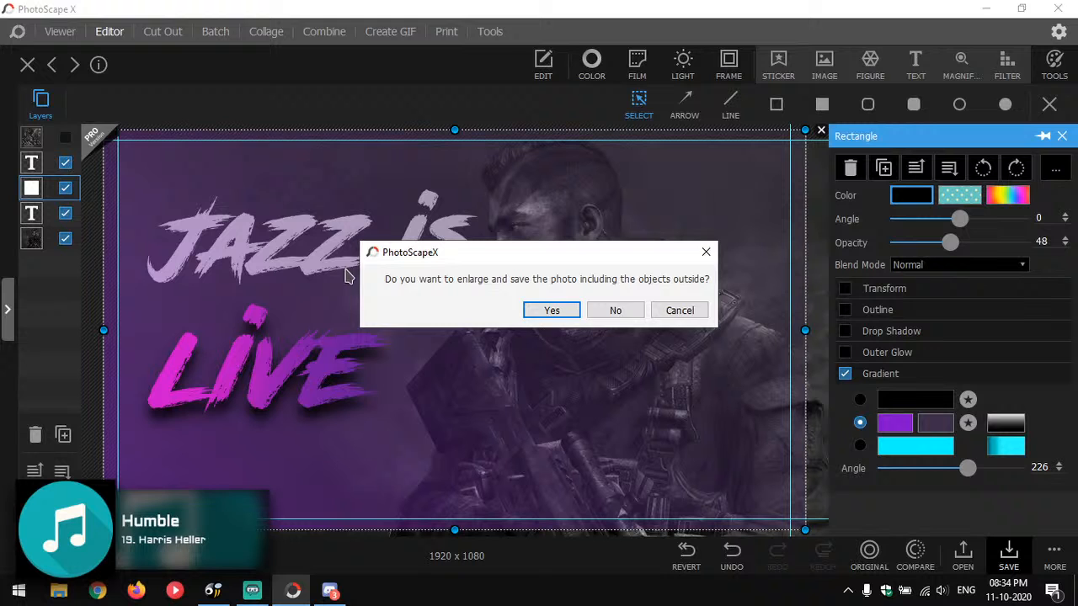
click(634, 312)
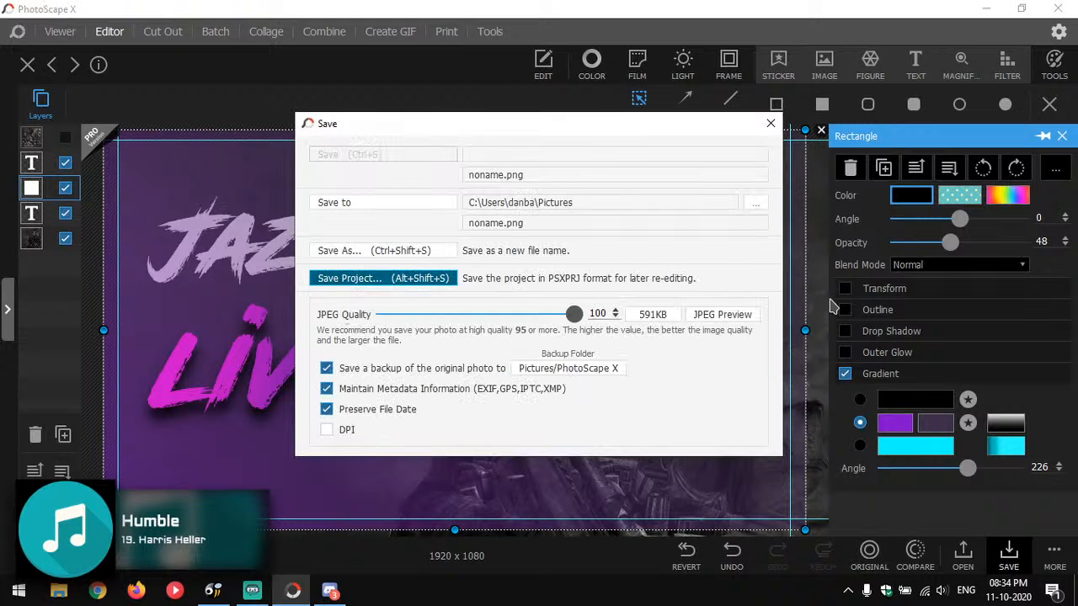
click(383, 278)
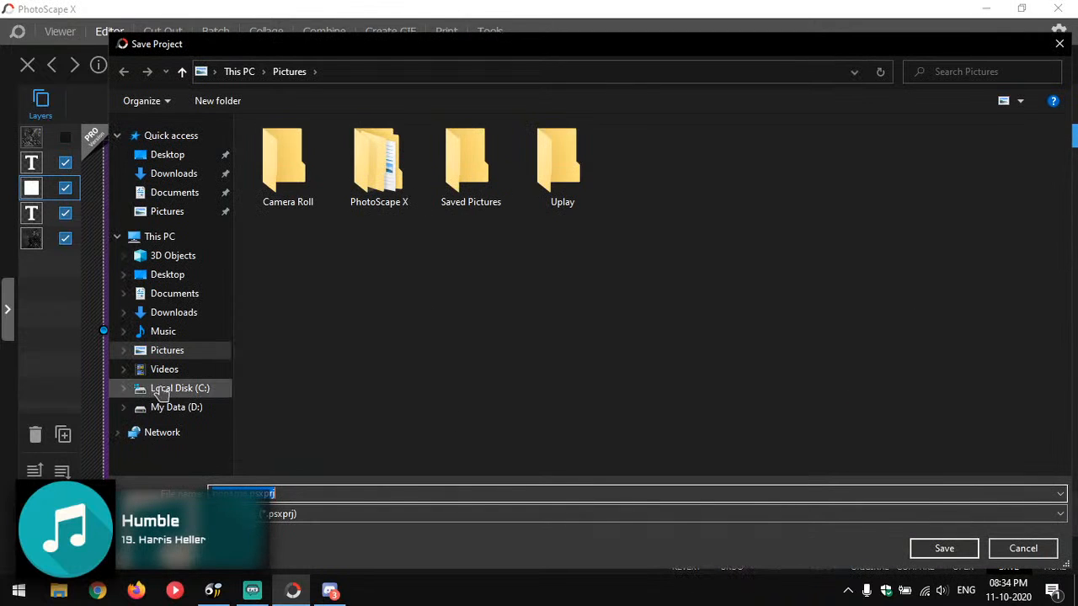
click(169, 159)
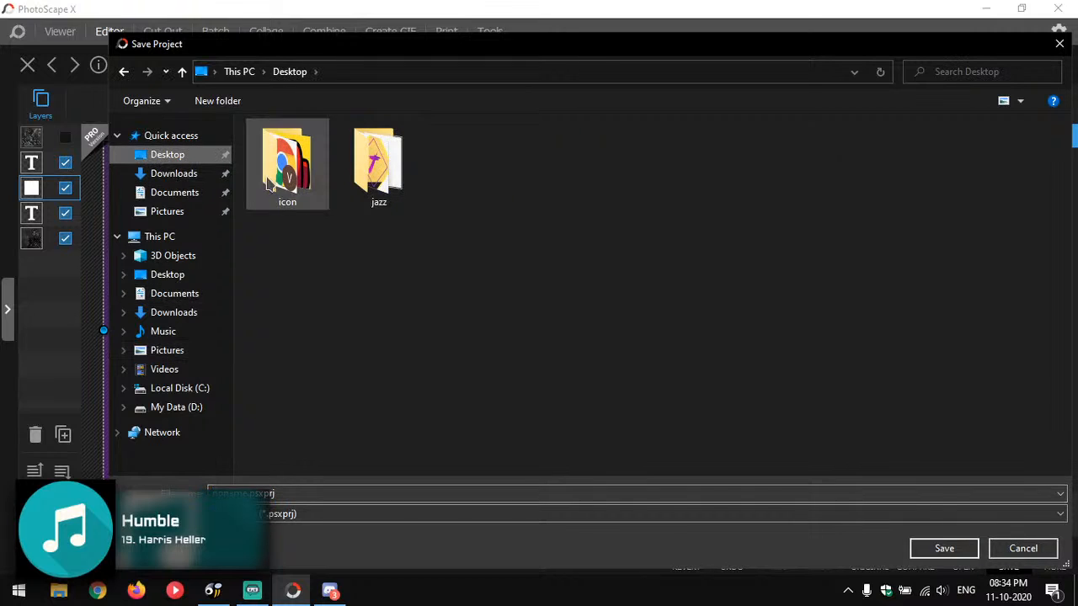
double_click(378, 164)
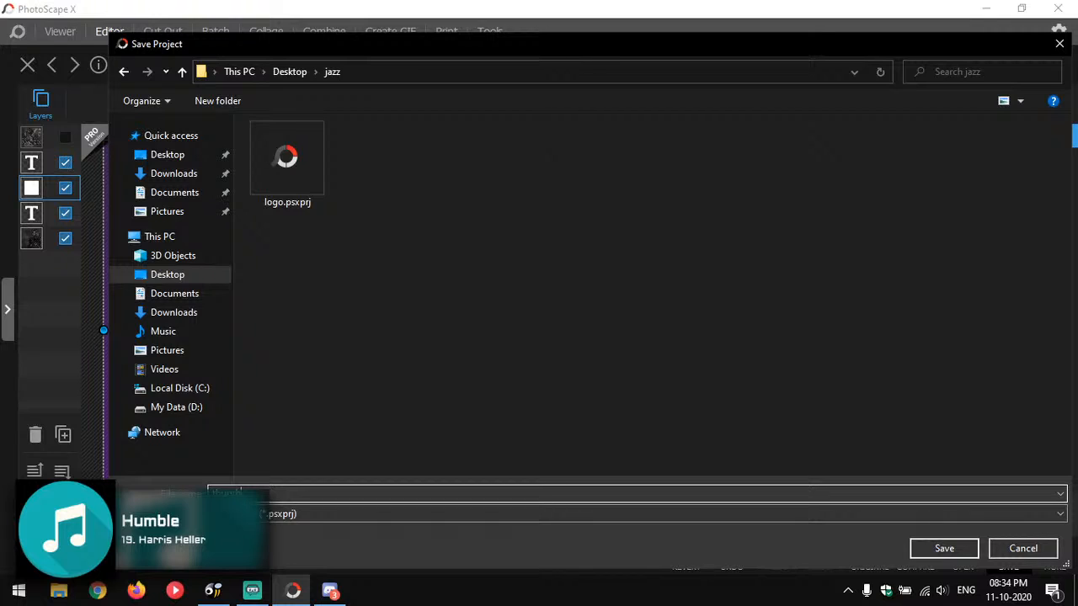
key(Return)
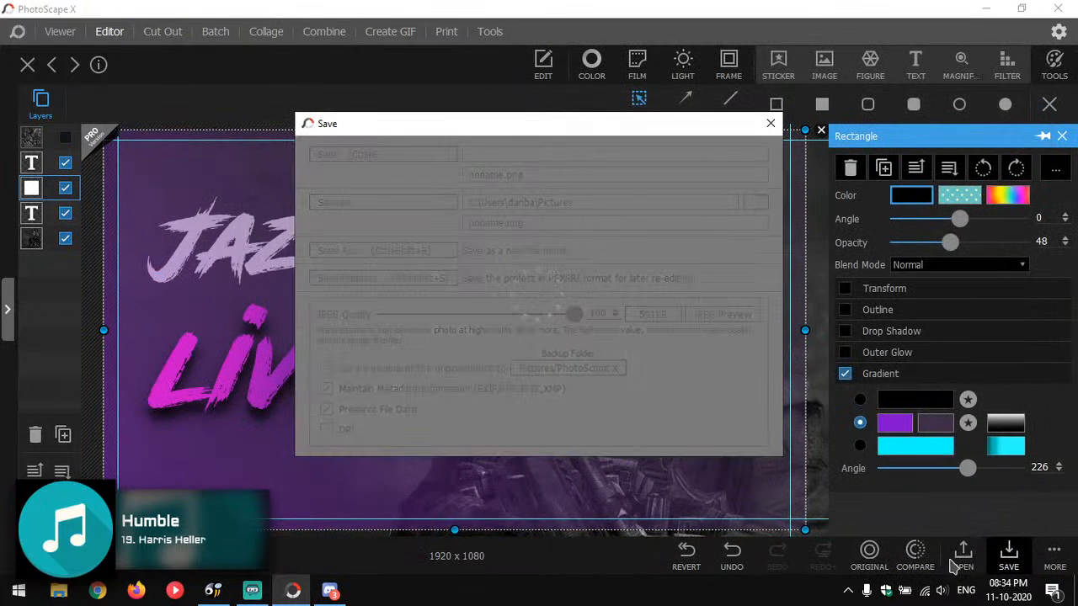
Open the project "bone thumb fire.psxprj" from Esports Hub > Overlay packs > Creations > Project files > Bone > Project files on drive D.
click(962, 558)
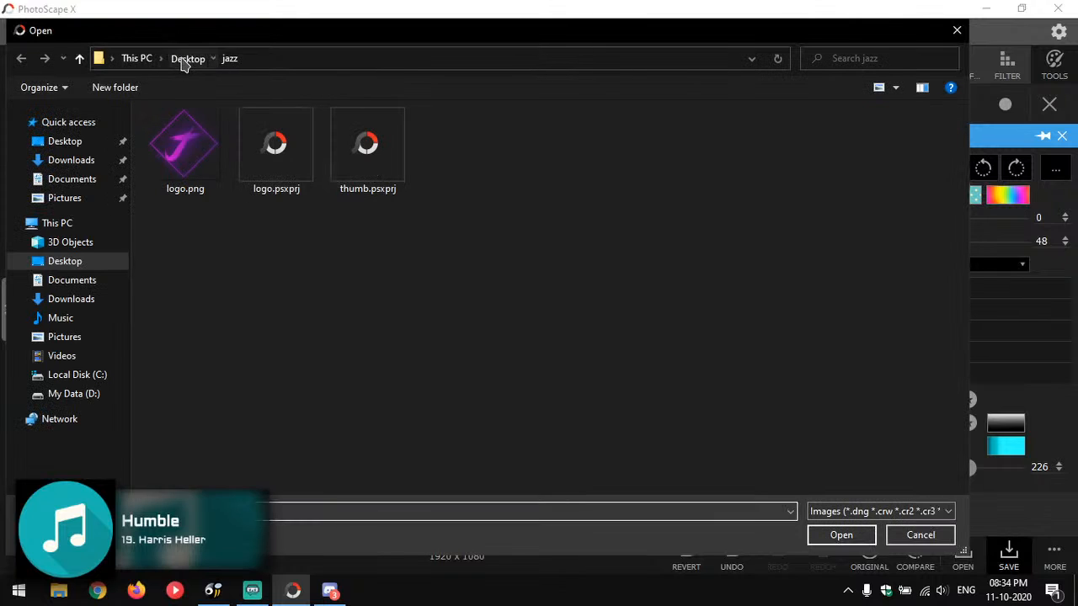
click(182, 58)
click(135, 58)
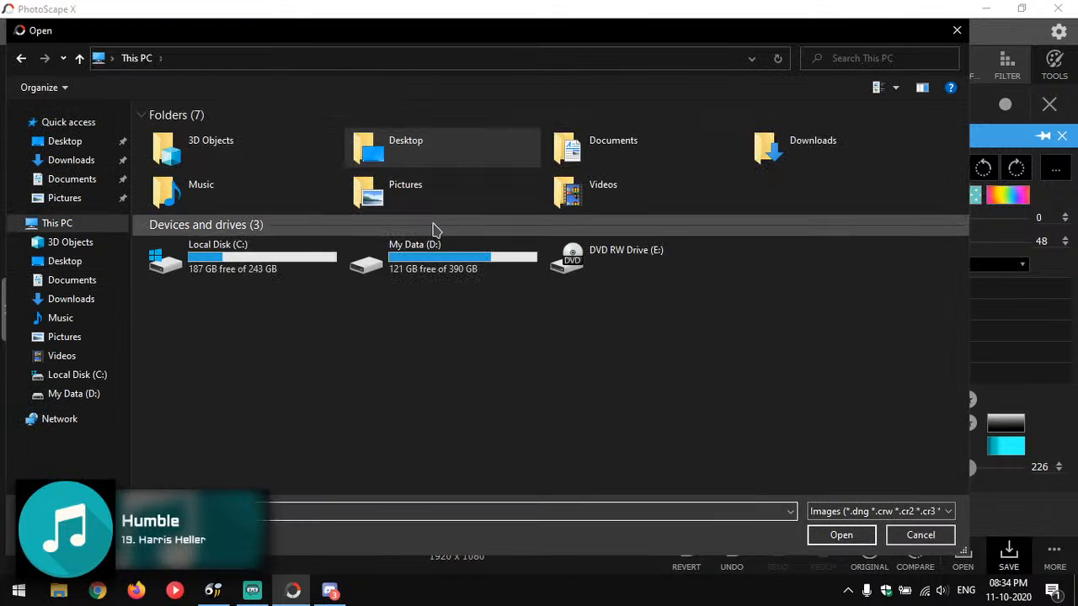
double_click(426, 262)
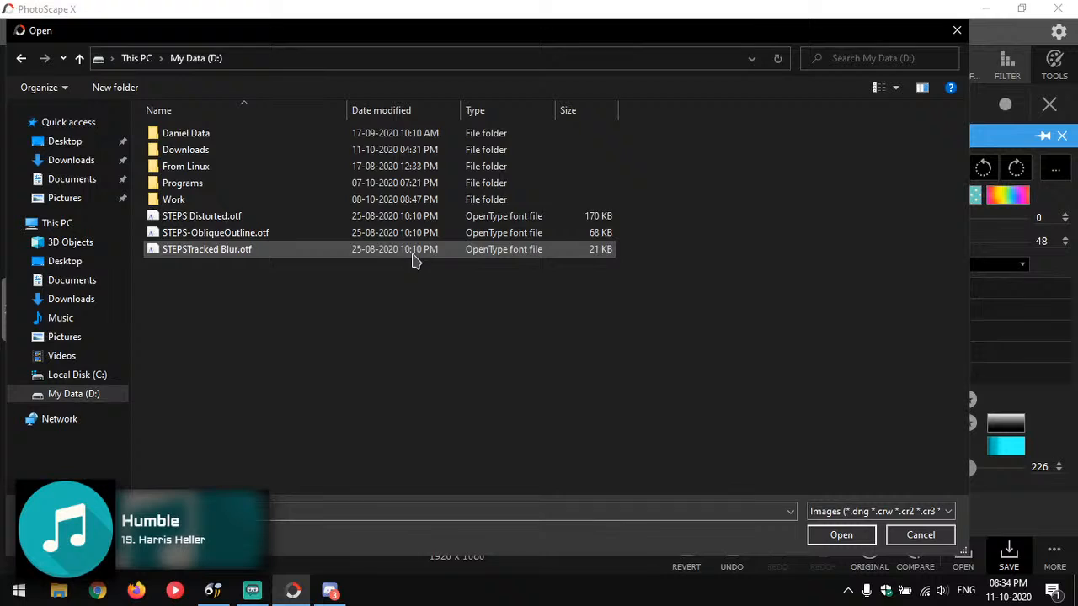
double_click(201, 138)
double_click(294, 149)
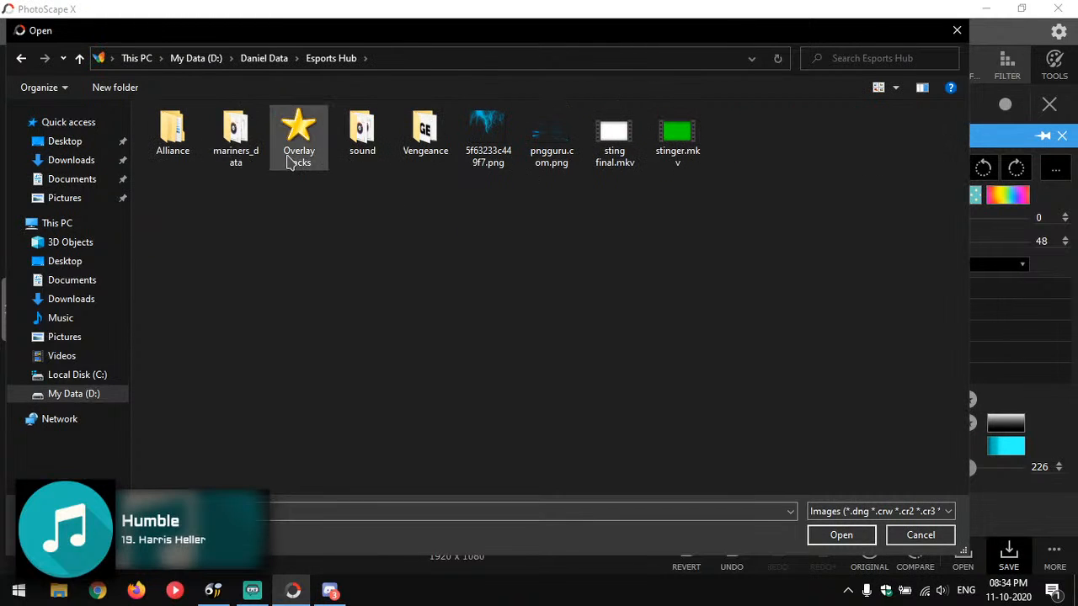
double_click(292, 157)
click(296, 143)
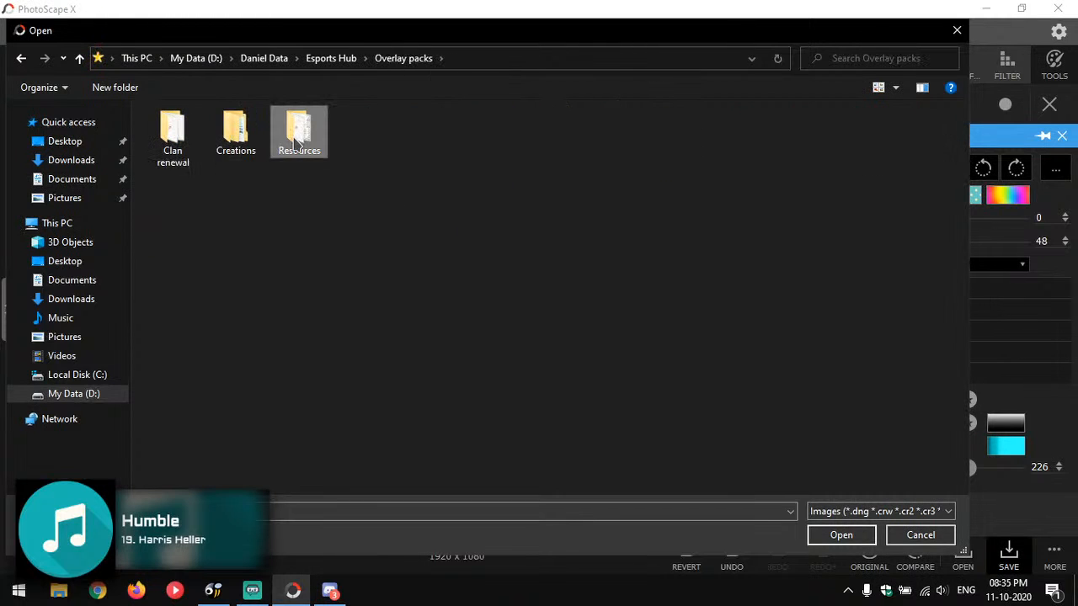
double_click(223, 145)
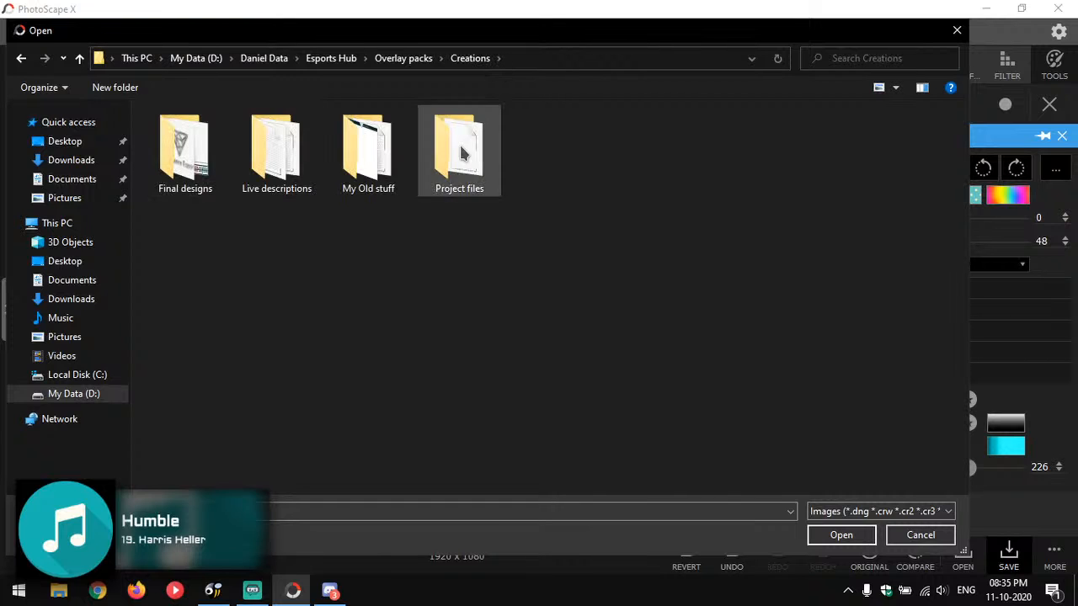
double_click(459, 145)
double_click(175, 133)
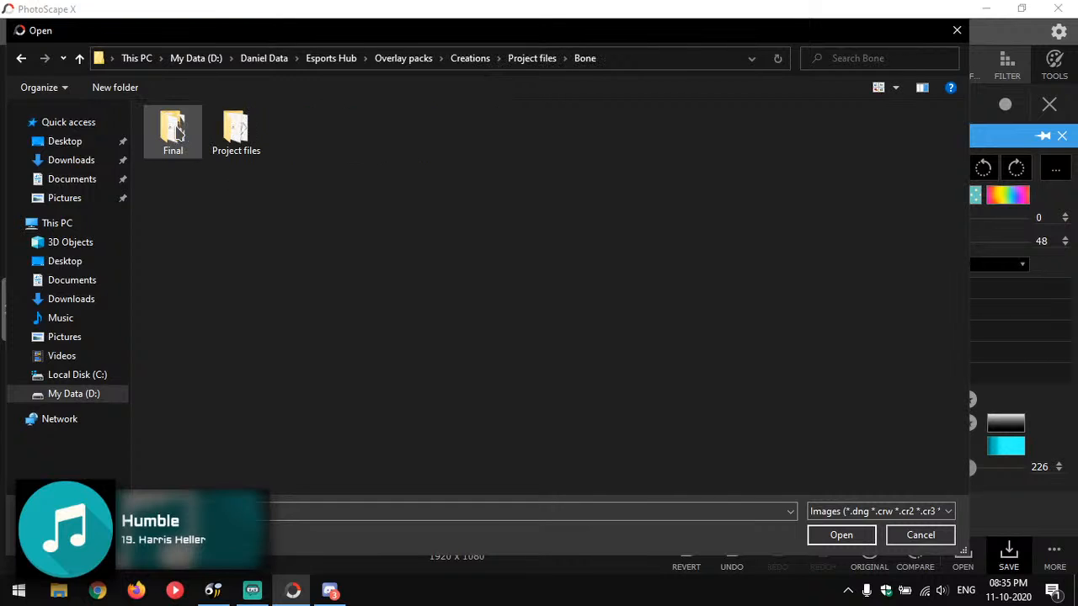
double_click(235, 131)
click(549, 194)
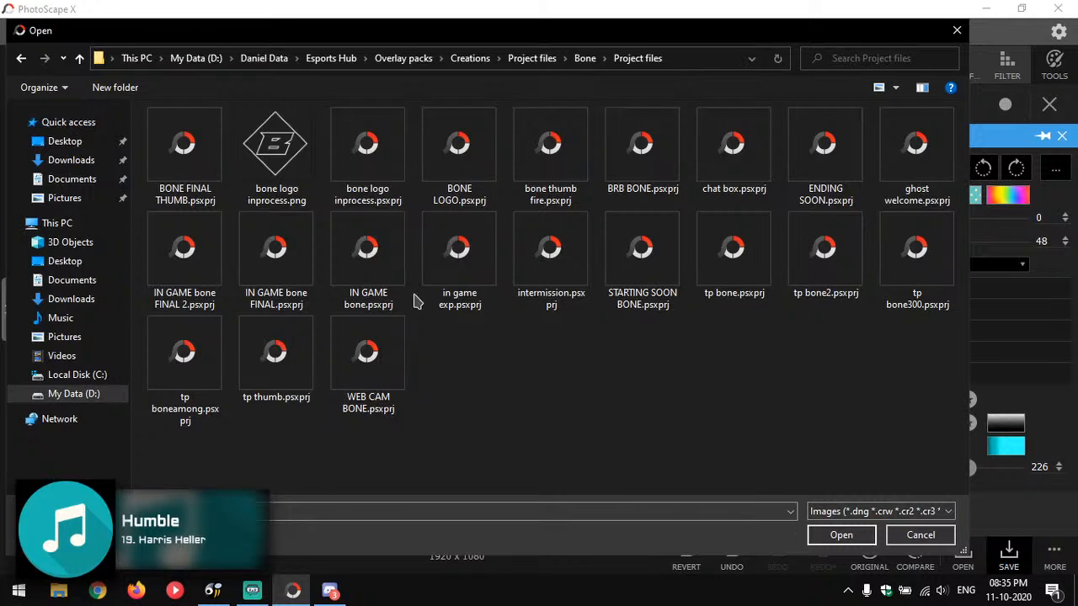
double_click(539, 142)
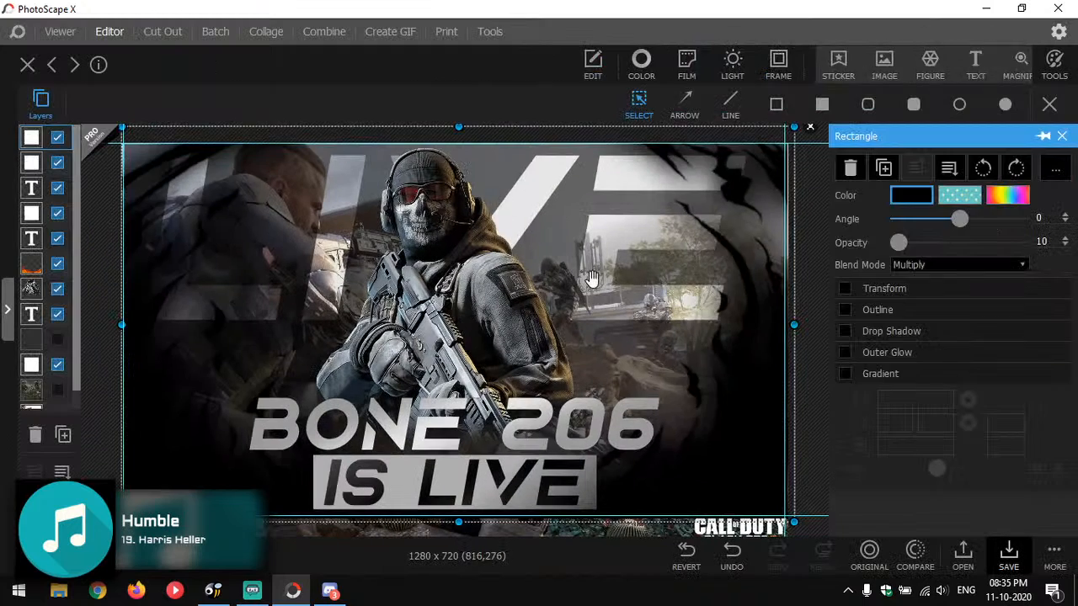
Examine the blend mode, opacity and gradient settings of the large "LIVE" text and the rectangle layers in the Bone thumbnail.
click(600, 268)
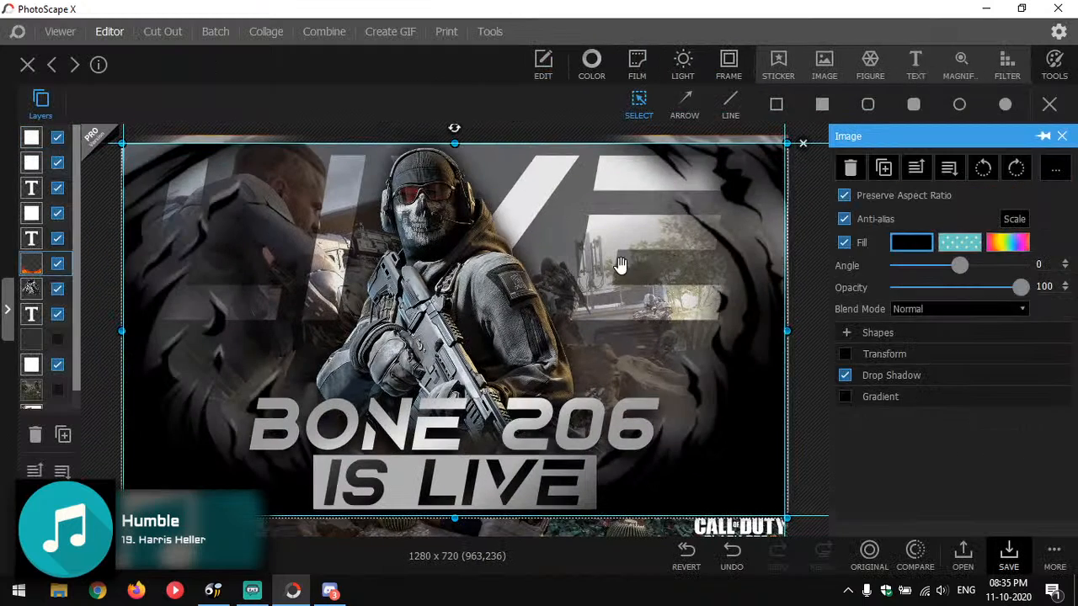
click(610, 251)
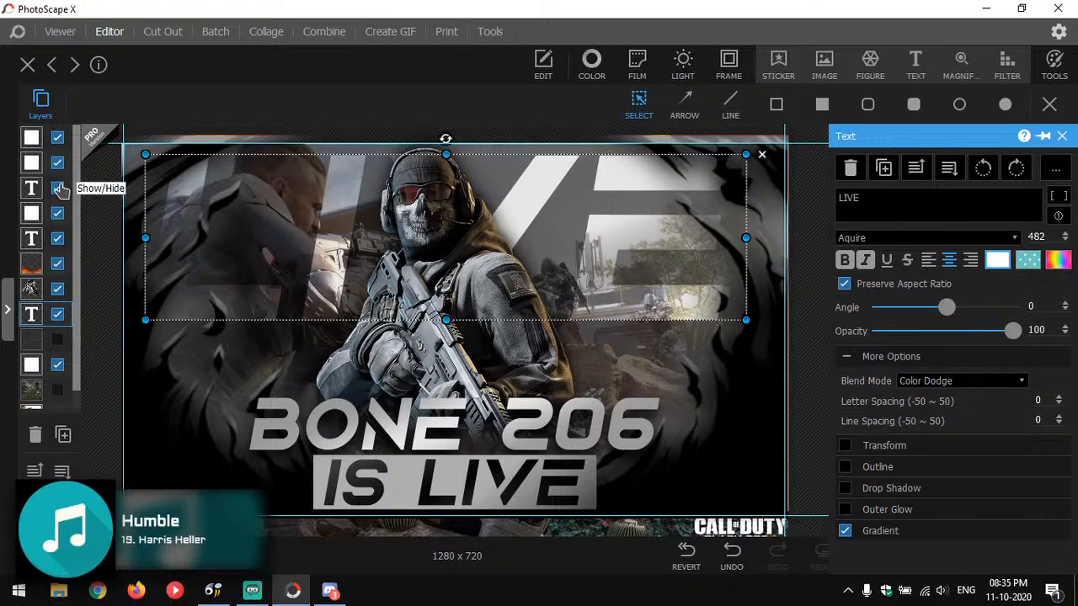
click(32, 214)
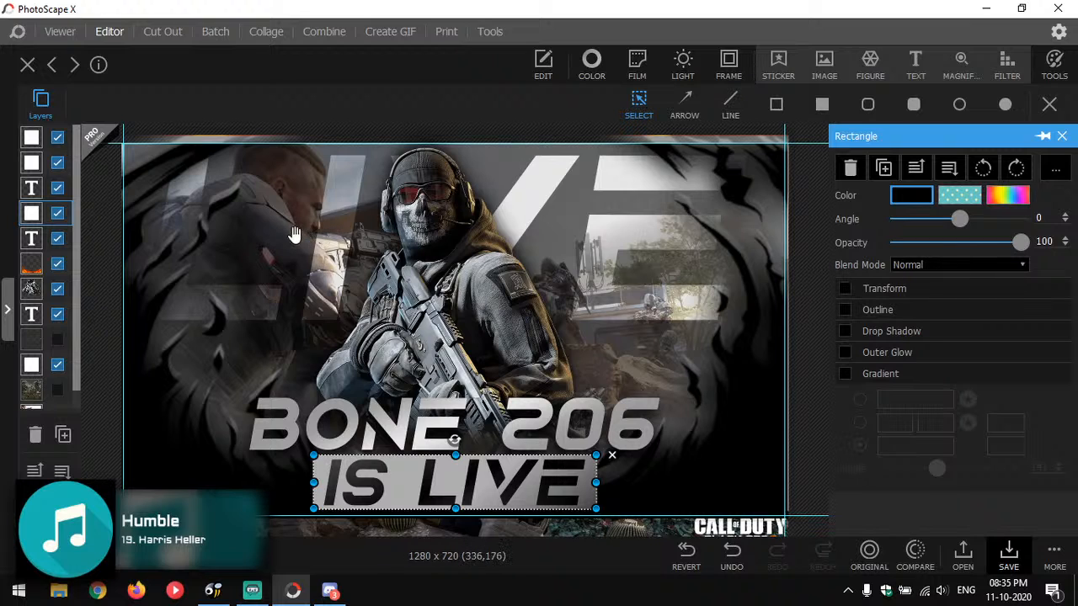
click(32, 164)
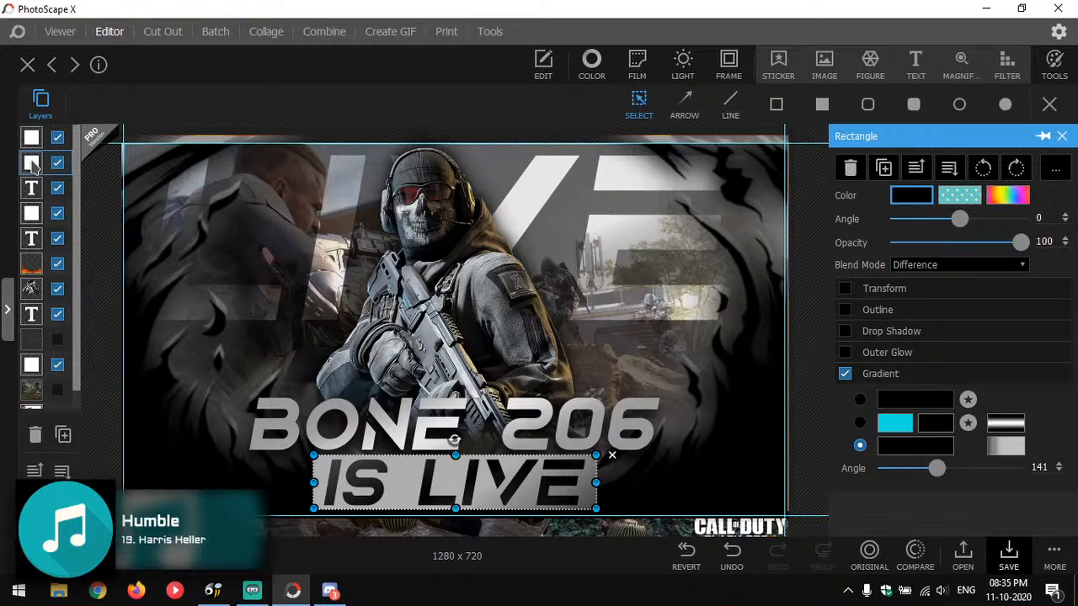
click(31, 139)
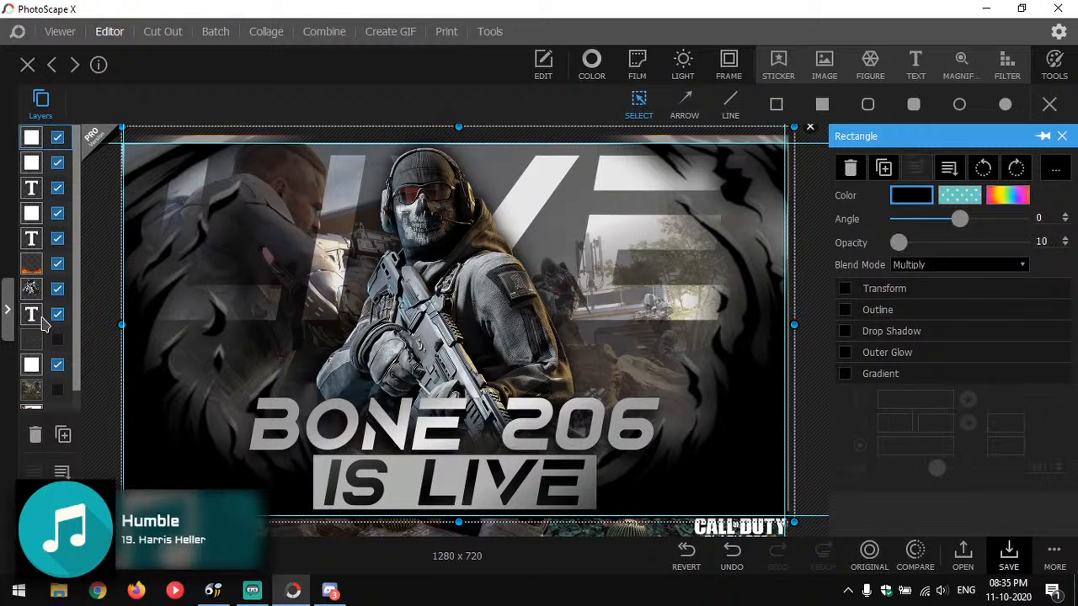
click(38, 318)
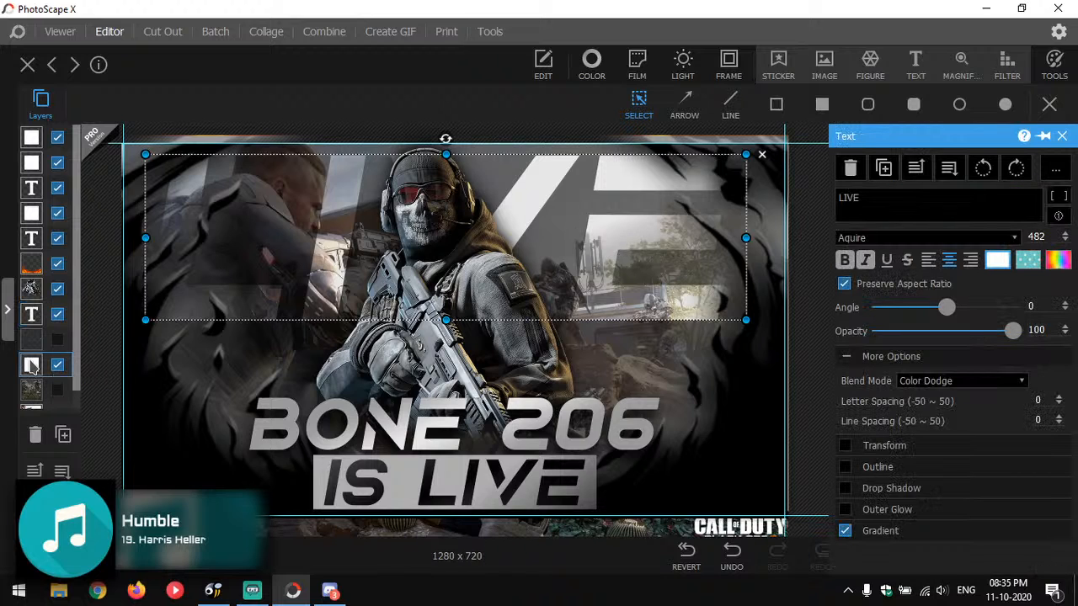
click(32, 366)
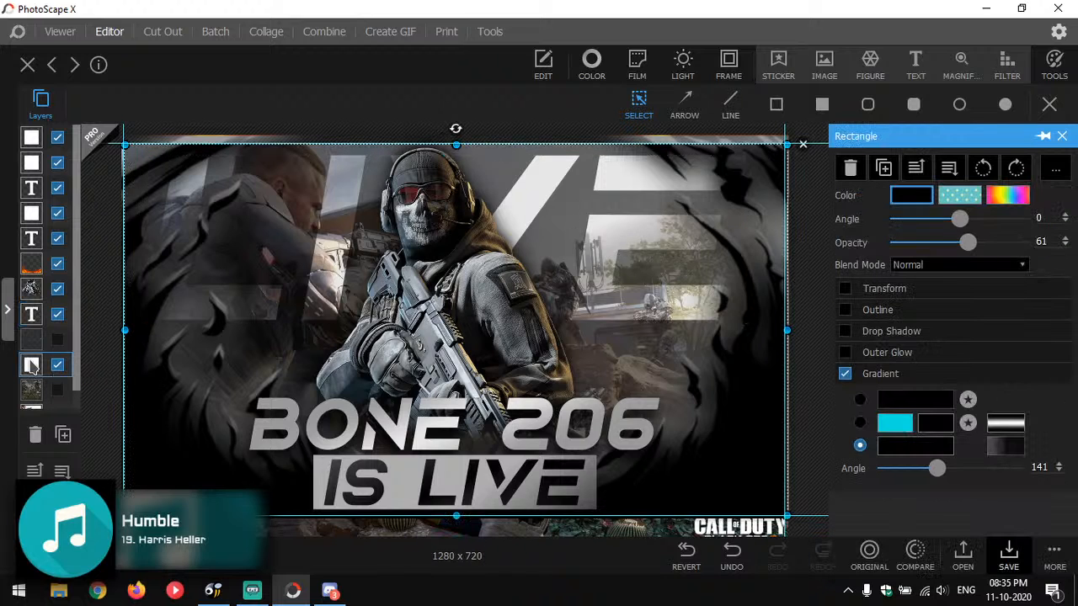
Compare the font, opacity, blend mode and gradient settings of the "BONE 206", "IS LIVE" and "LIVE" texts and the rectangles around "IS LIVE".
click(34, 239)
click(33, 216)
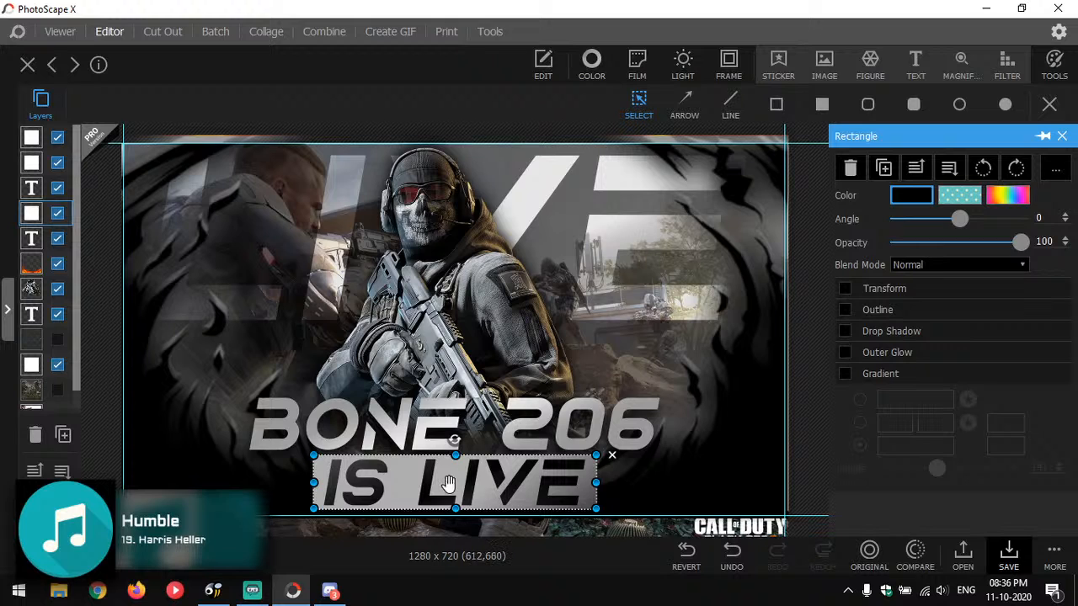
click(31, 240)
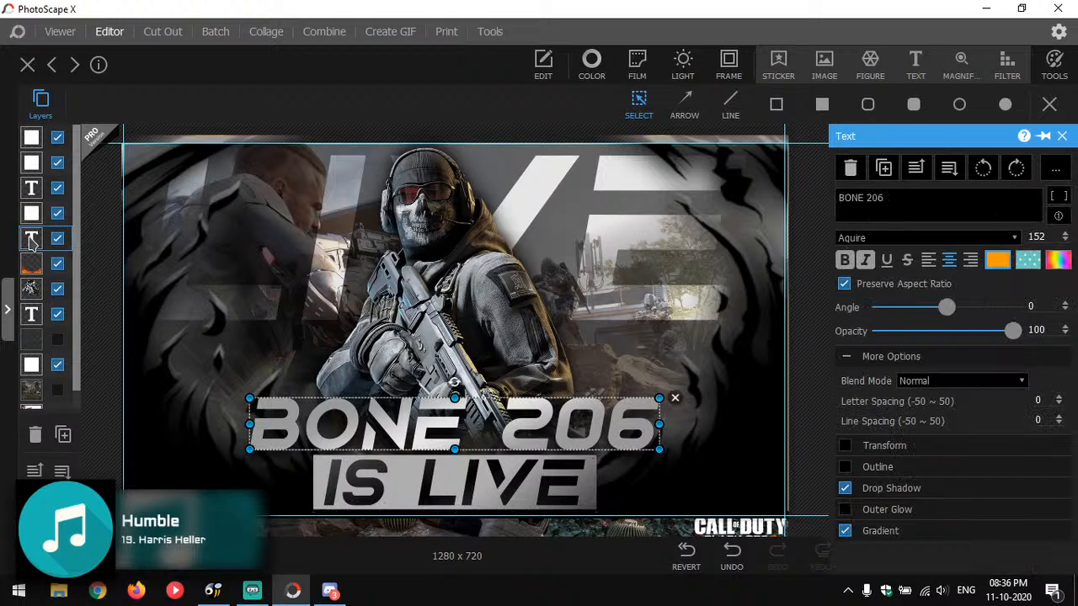
click(34, 189)
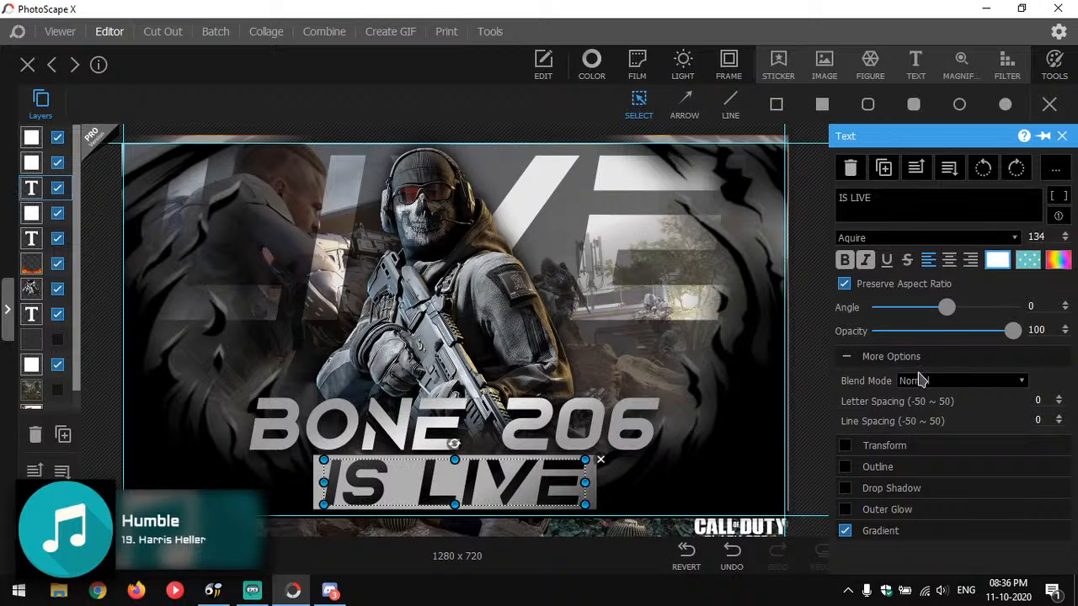
click(31, 215)
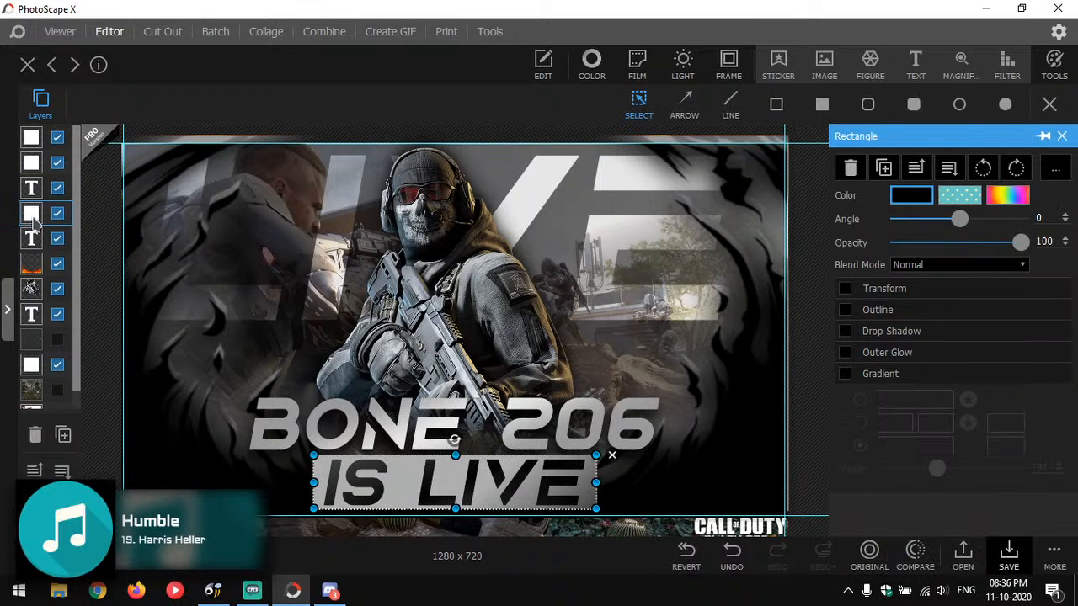
click(28, 324)
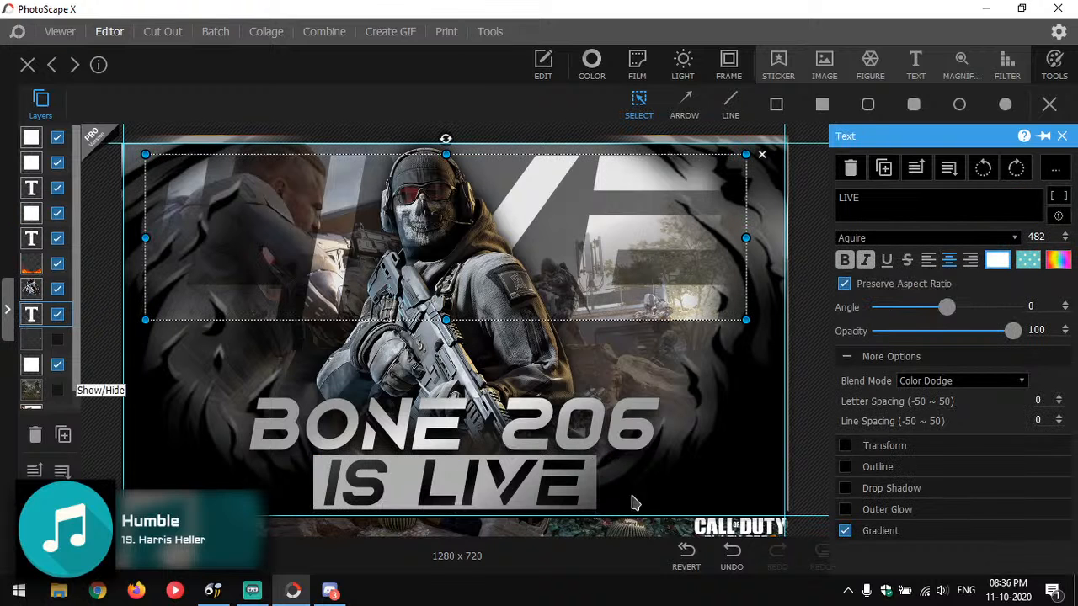
click(530, 501)
click(504, 492)
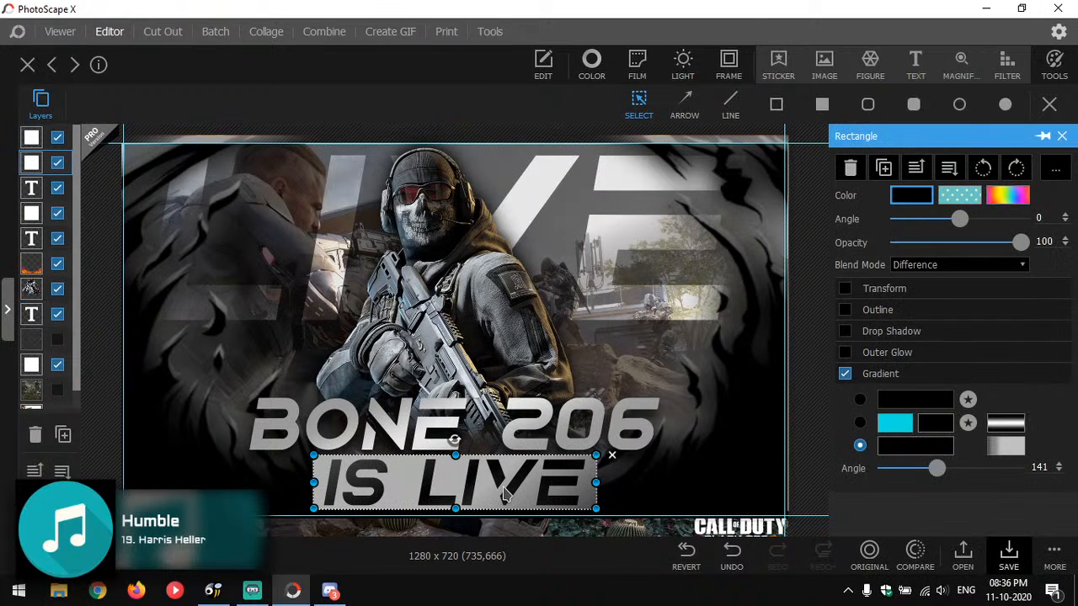
click(505, 491)
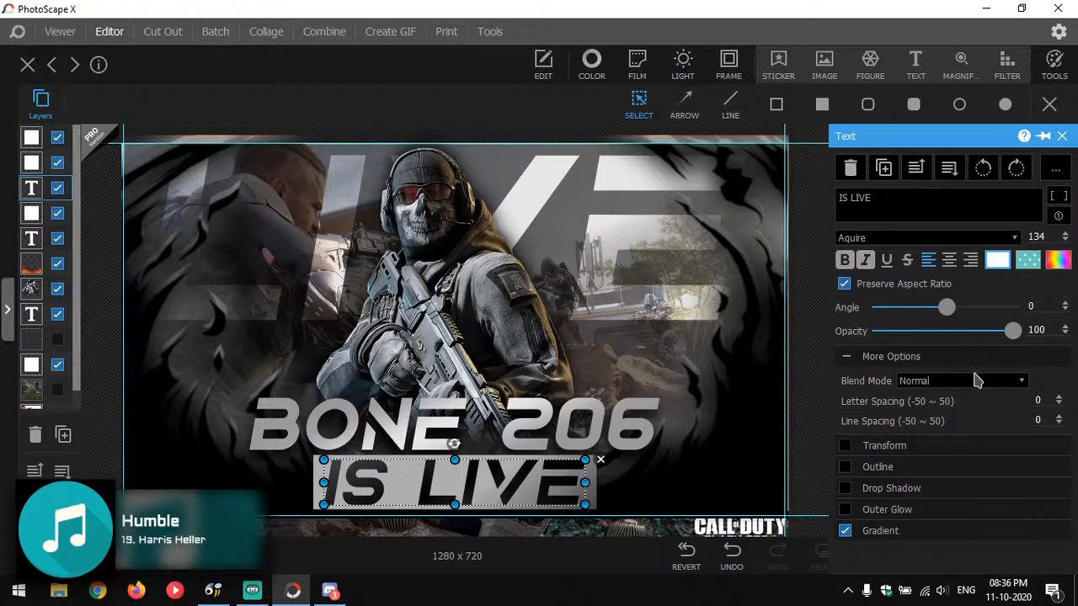
Examine the two stacked rectangles at "IS LIVE", including the upper one's blend mode and gradient preset choices, against the large "LIVE" text.
mouse_move(42, 373)
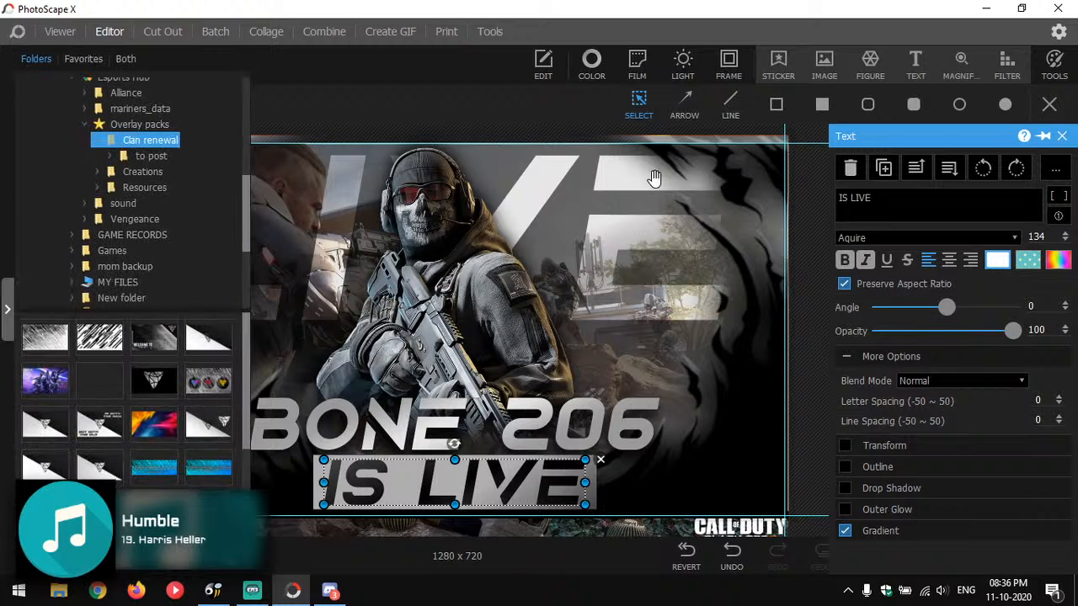
click(38, 215)
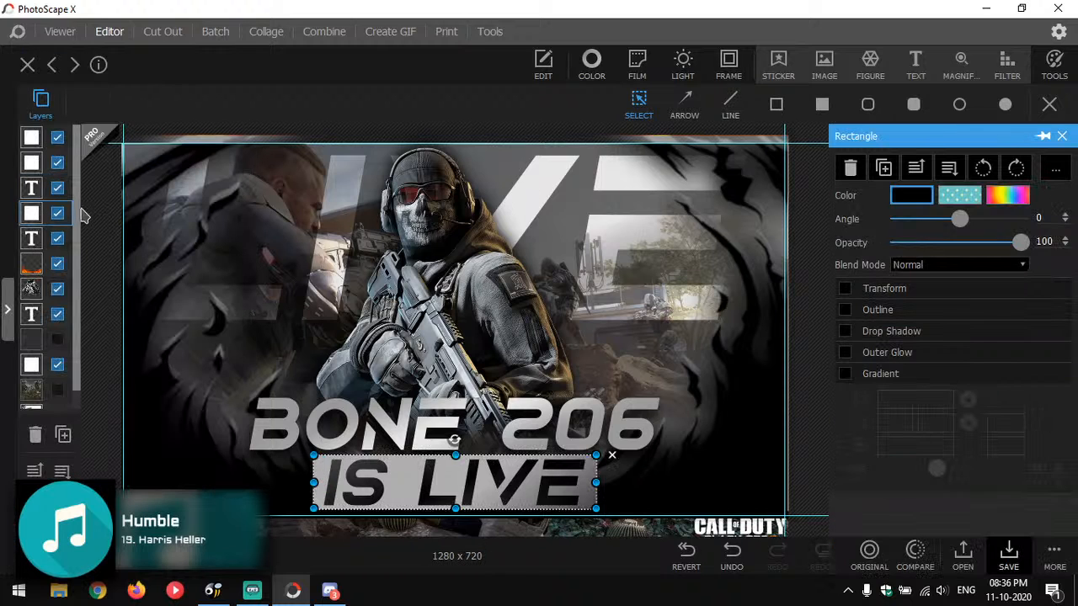
click(36, 164)
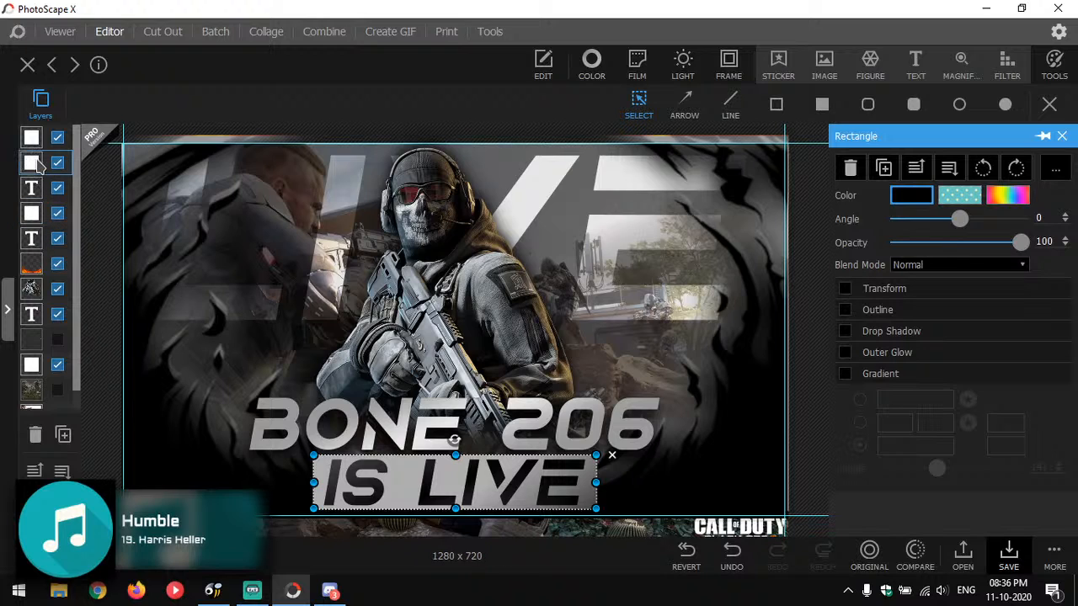
click(930, 266)
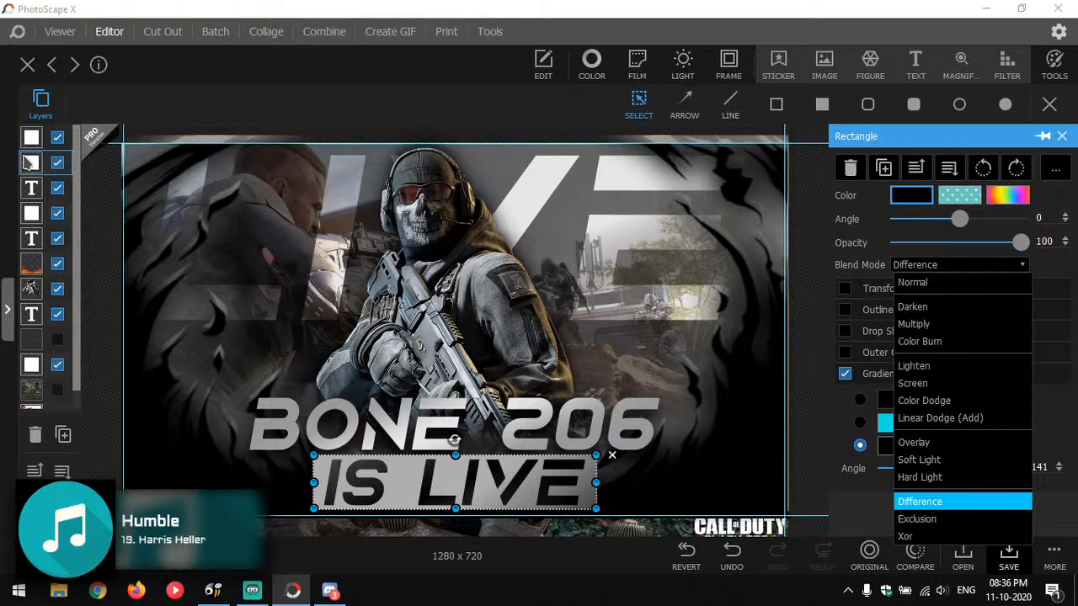
key(Escape)
click(35, 217)
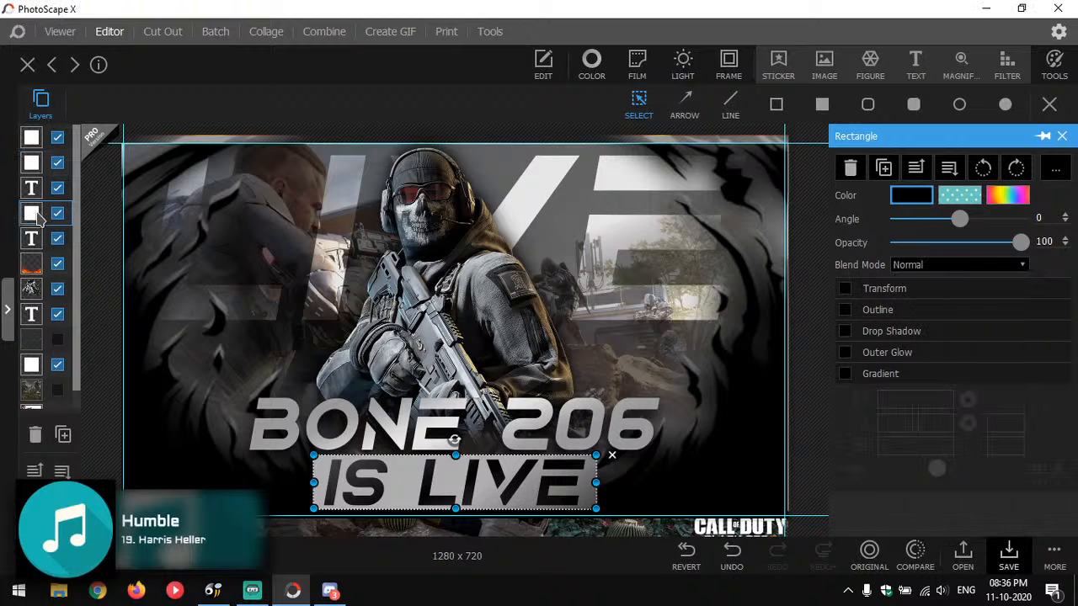
click(31, 142)
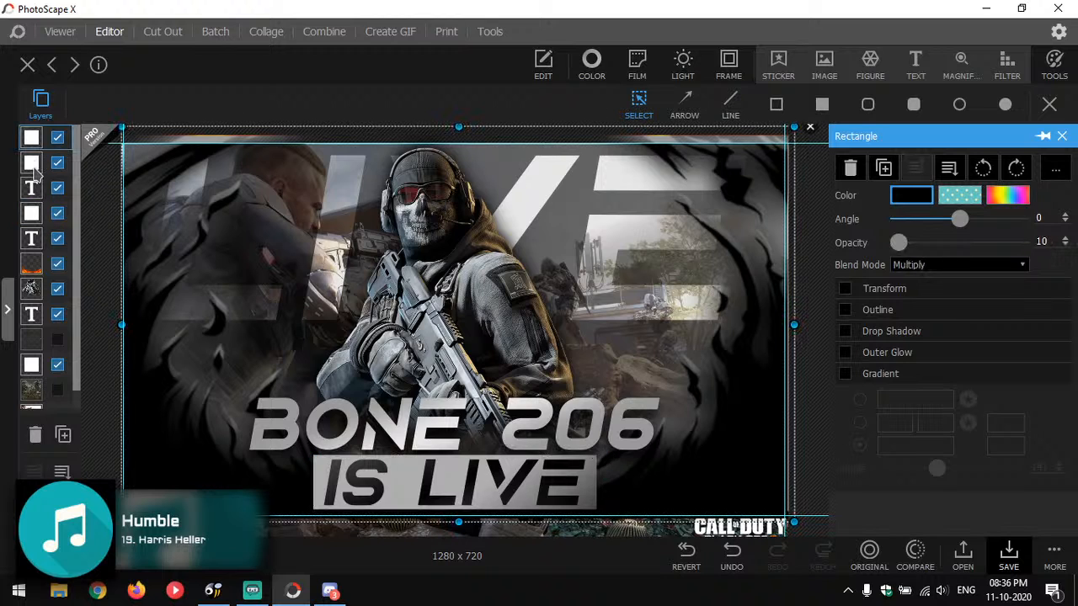
click(36, 217)
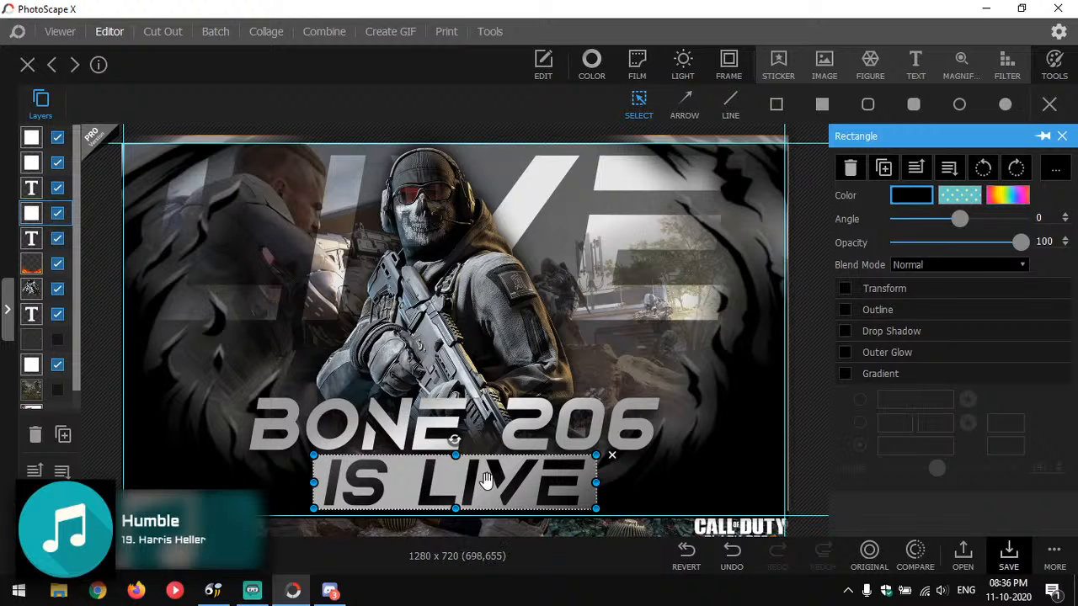
click(30, 168)
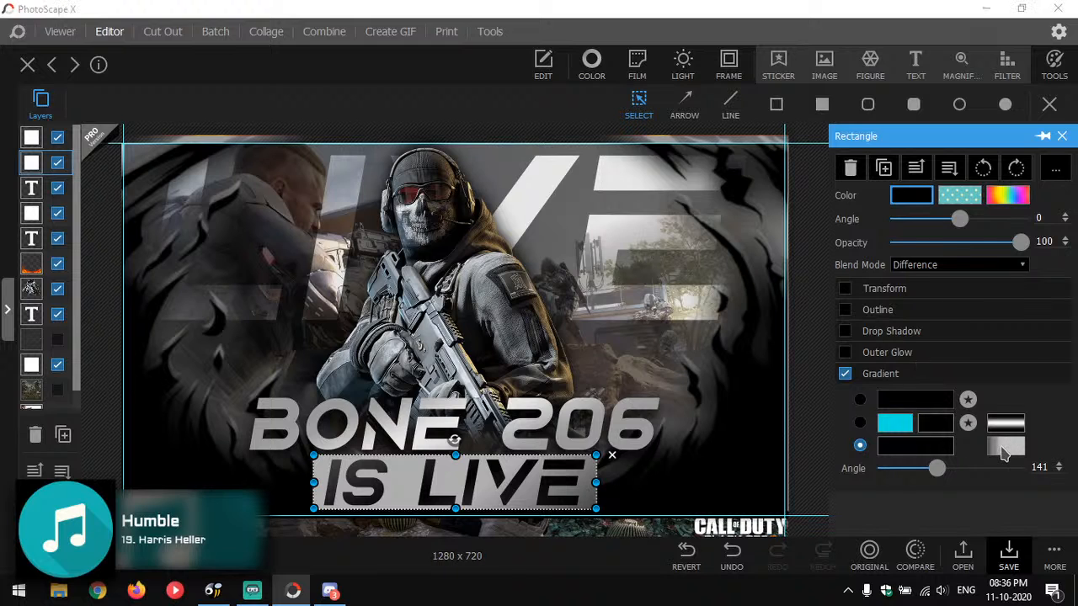
click(1004, 453)
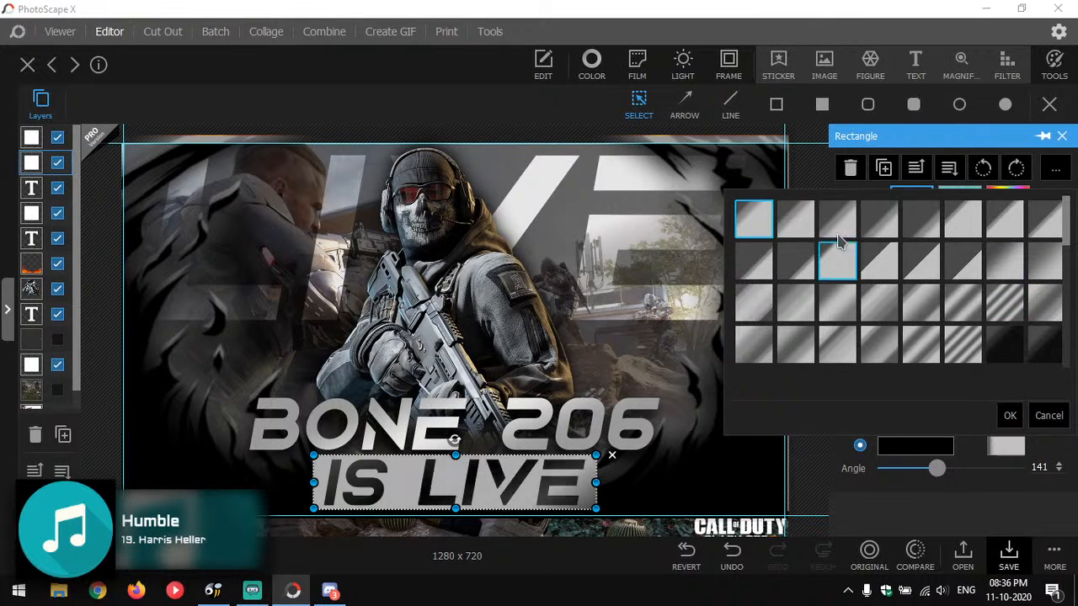
click(1050, 416)
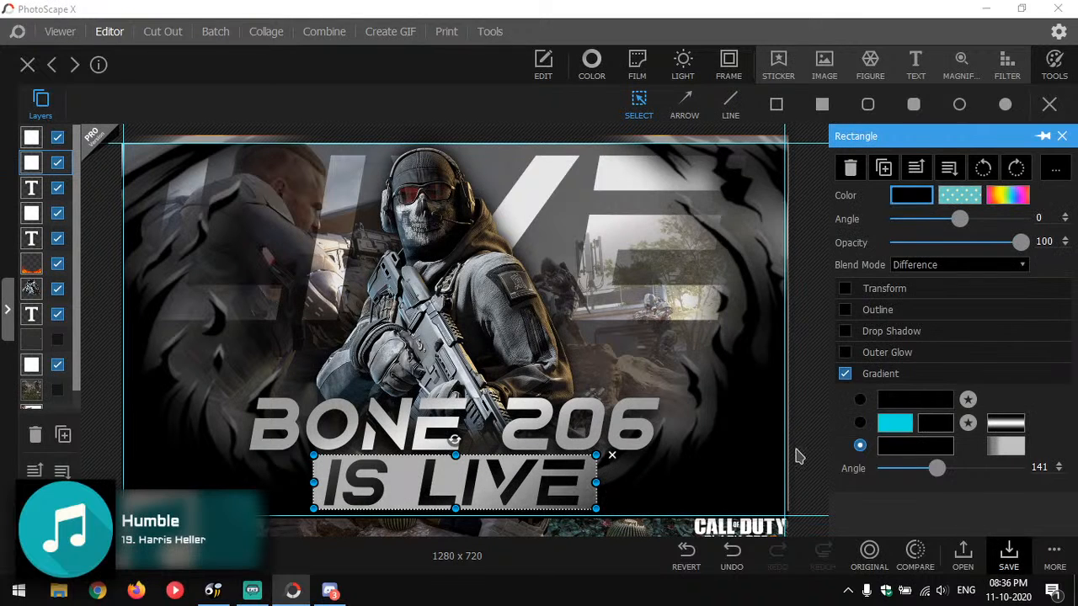
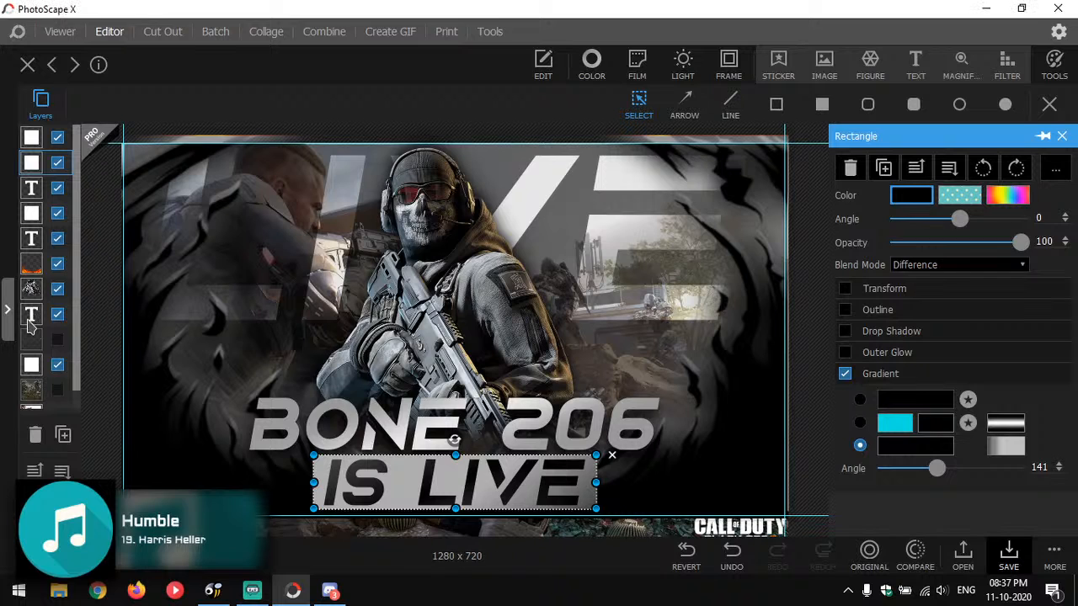
click(31, 318)
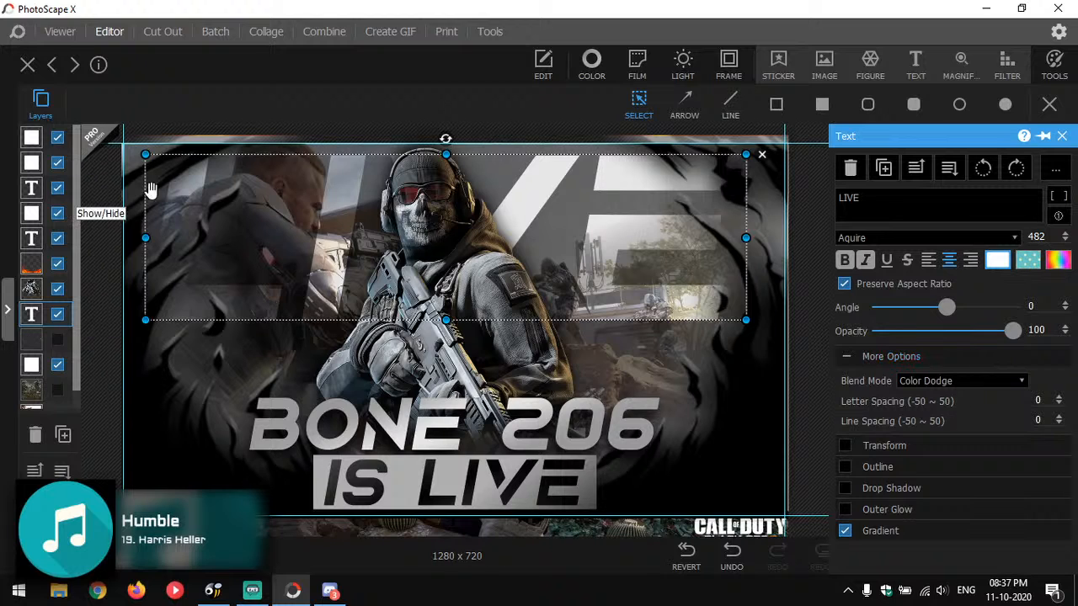
click(34, 163)
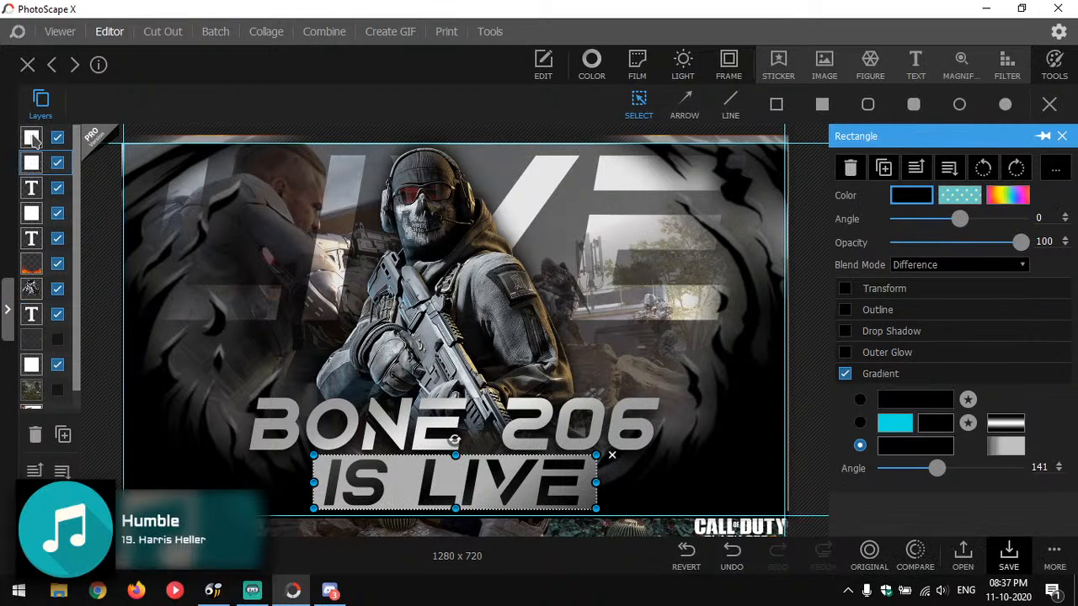
Set the blend mode of the topmost full-size rectangle in the Bone thumbnail to Normal.
click(33, 139)
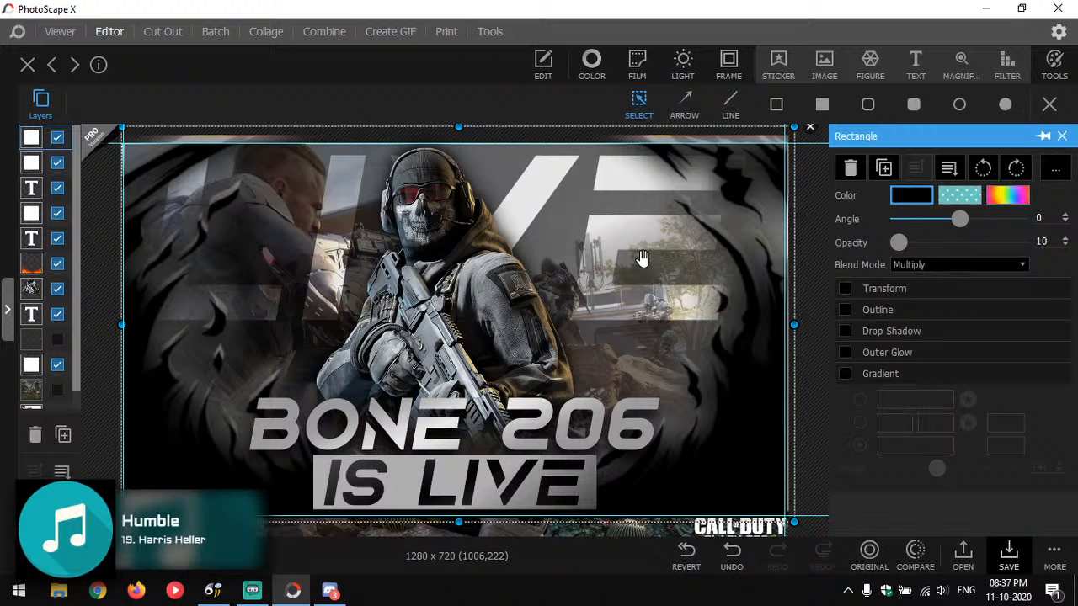
drag(898, 243, 829, 246)
click(933, 264)
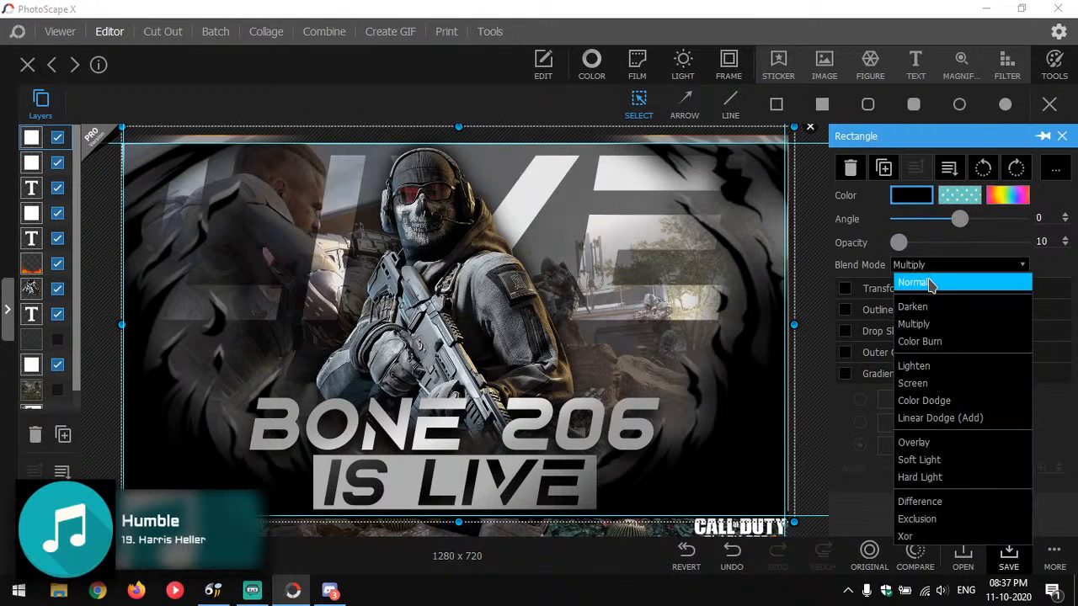
click(931, 280)
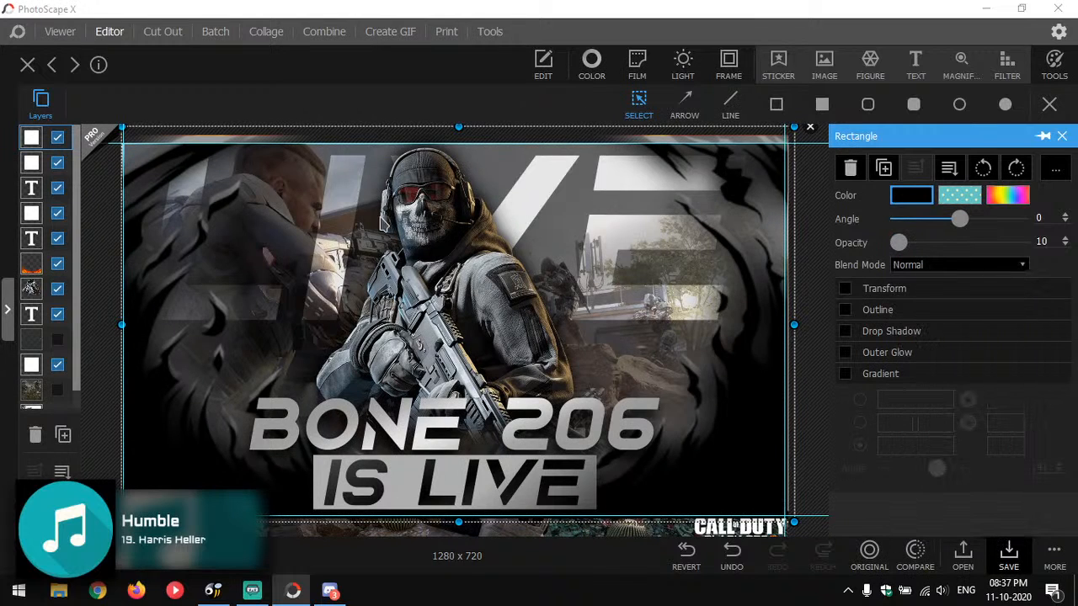
Review the settings of the "IS LIVE" rectangles, the "BONE 206" and large "LIVE" texts, and the full-size rectangle once more.
click(32, 164)
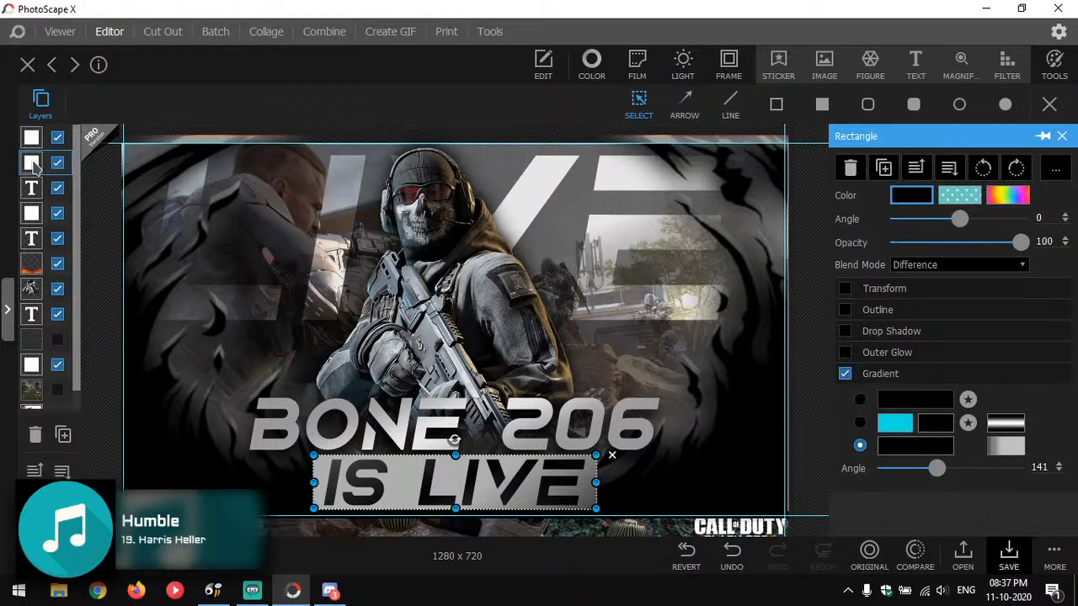
click(32, 213)
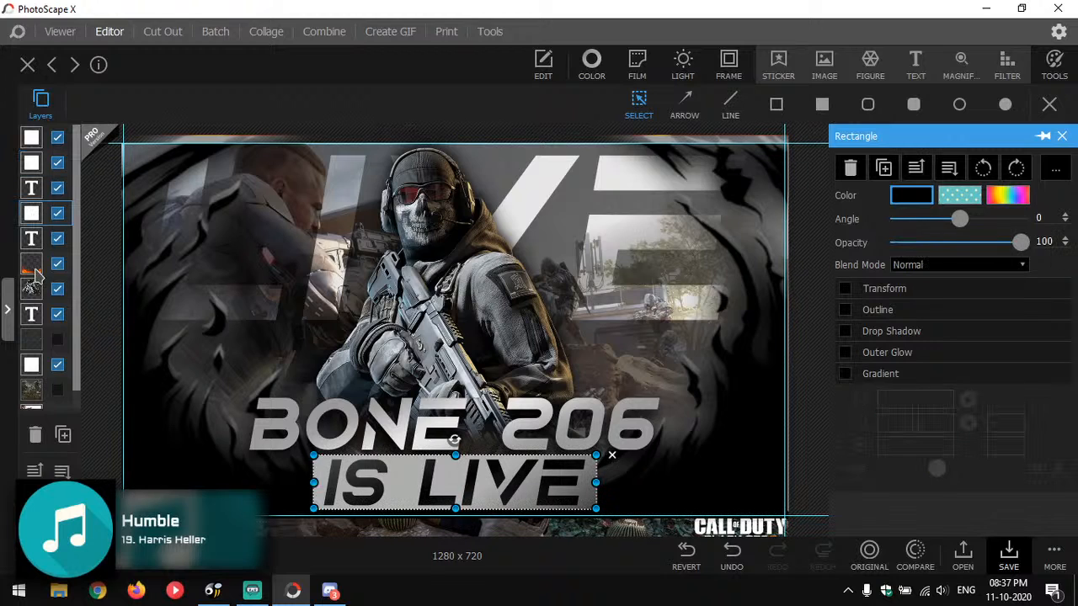
click(34, 244)
click(34, 314)
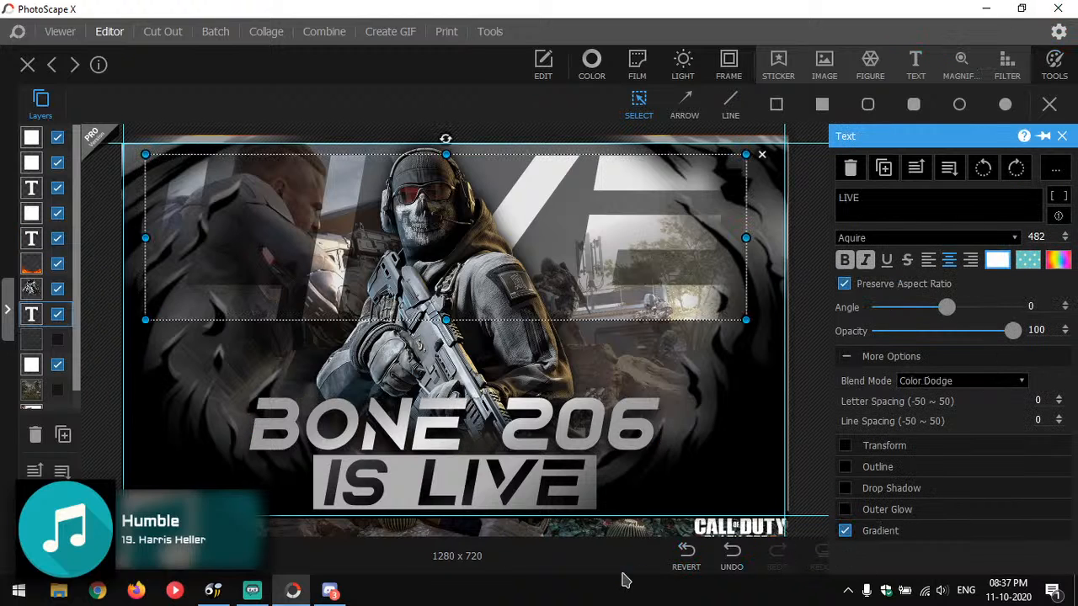
click(554, 155)
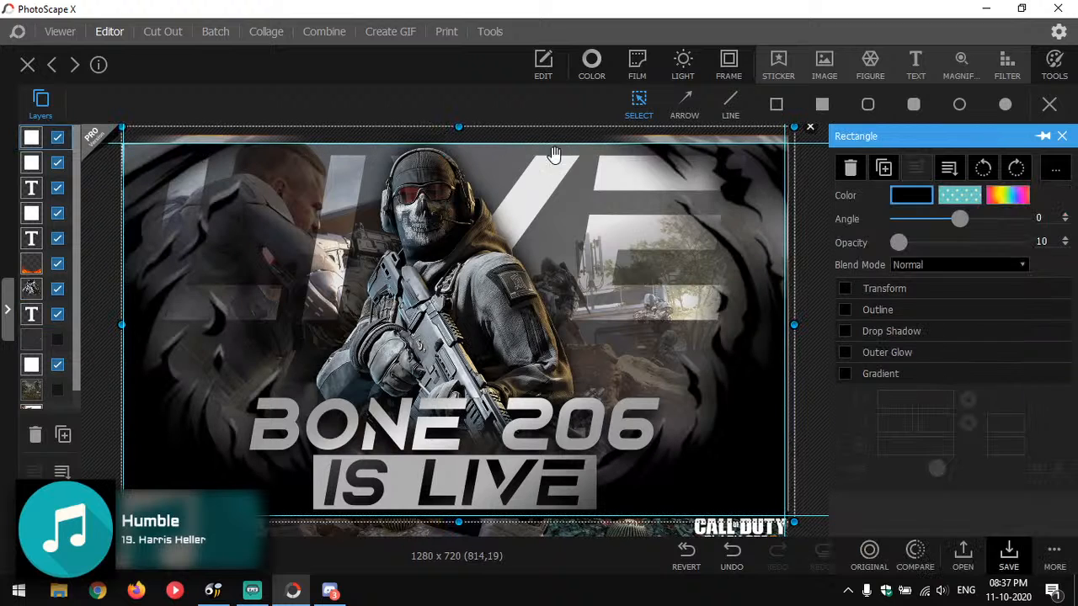
Open the project "thumb.psxprj" from the Desktop > jazz folder.
click(960, 558)
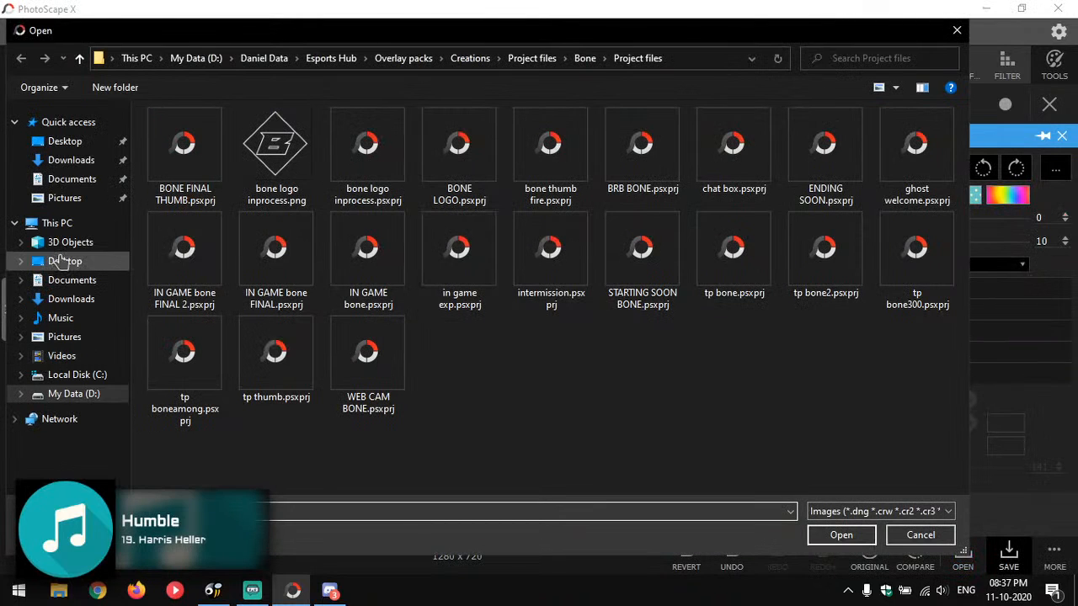
click(61, 261)
double_click(270, 179)
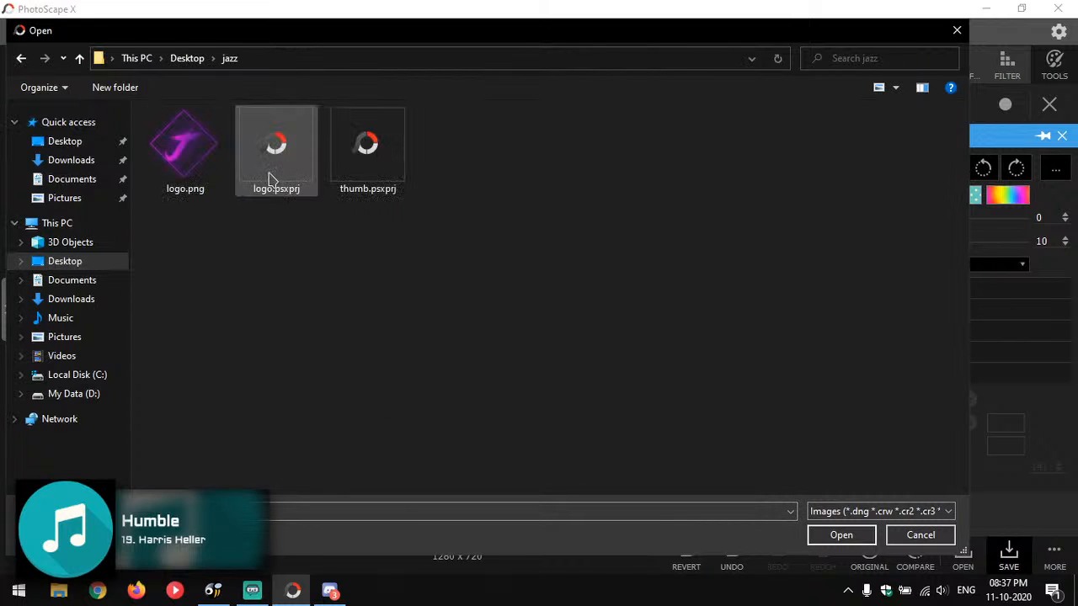
double_click(349, 174)
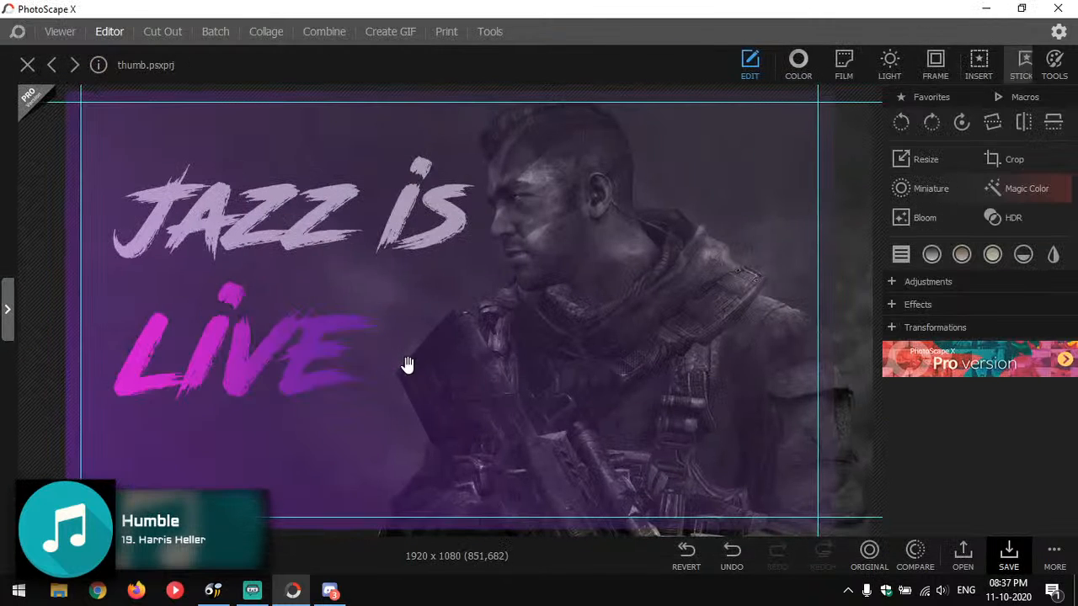
Set the "Jazz is" text's blend mode to Color Dodge and move the text across the soldier's face.
double_click(409, 211)
click(419, 245)
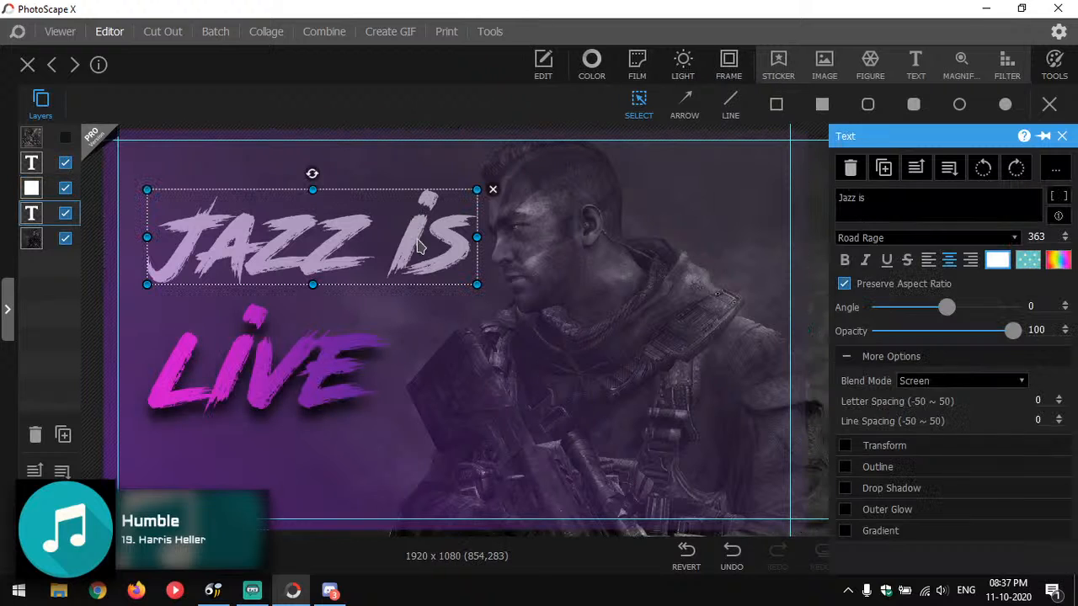
click(950, 380)
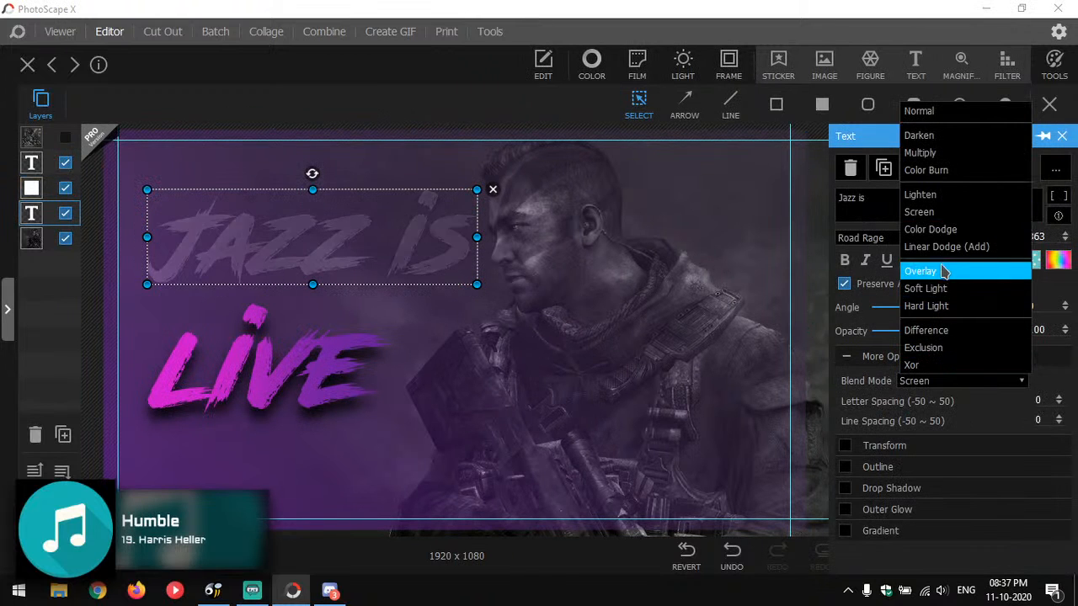
click(949, 231)
drag(414, 267, 640, 273)
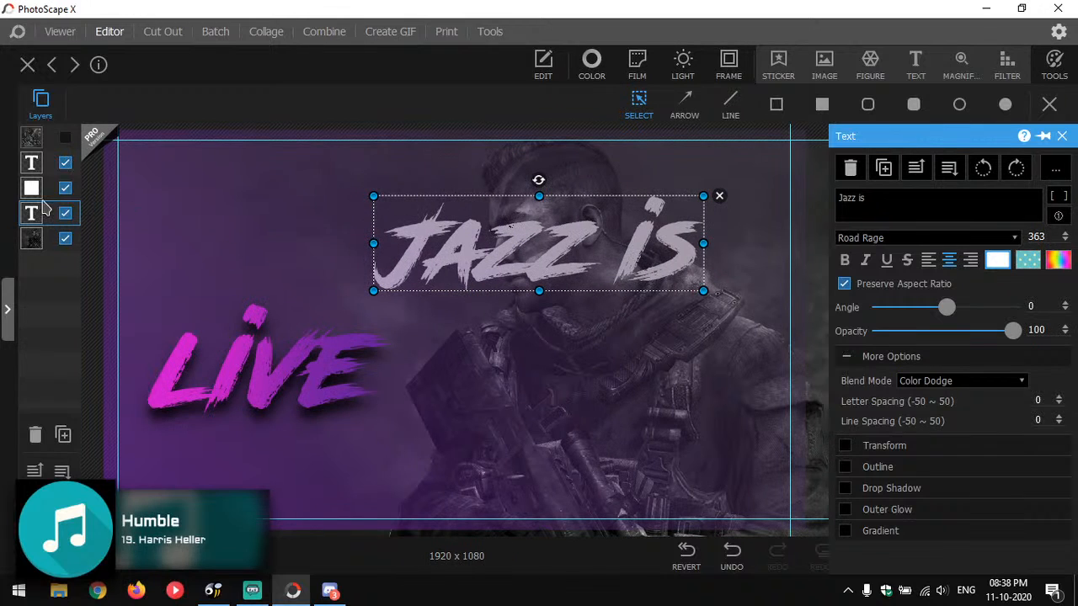
Raise the "Jazz is" text layer above the purple gradient rectangle and set the text's opacity to about 44.
drag(33, 211, 35, 187)
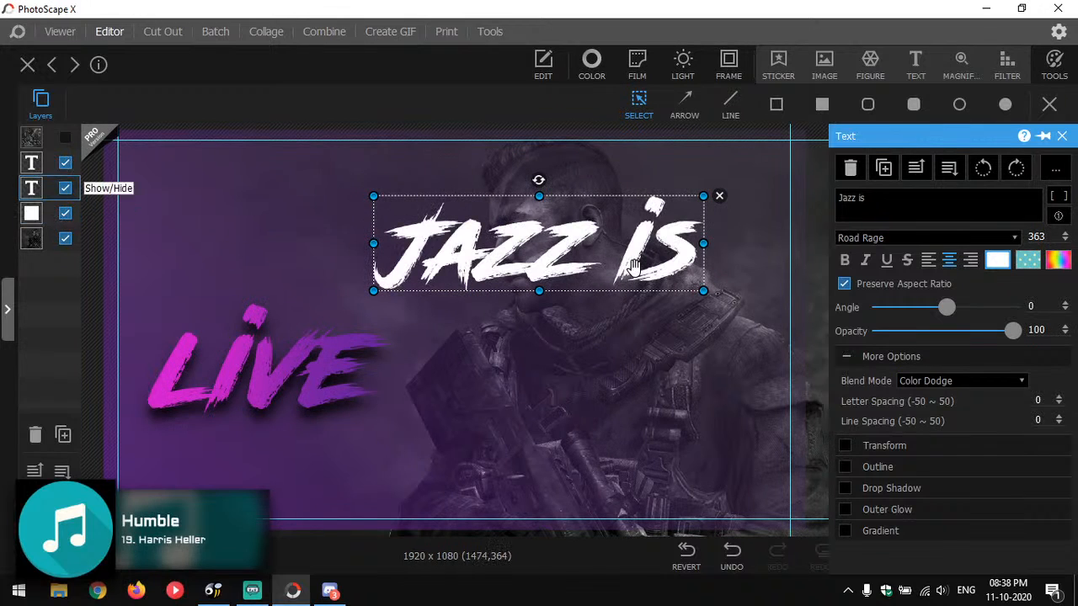
drag(1013, 331, 940, 334)
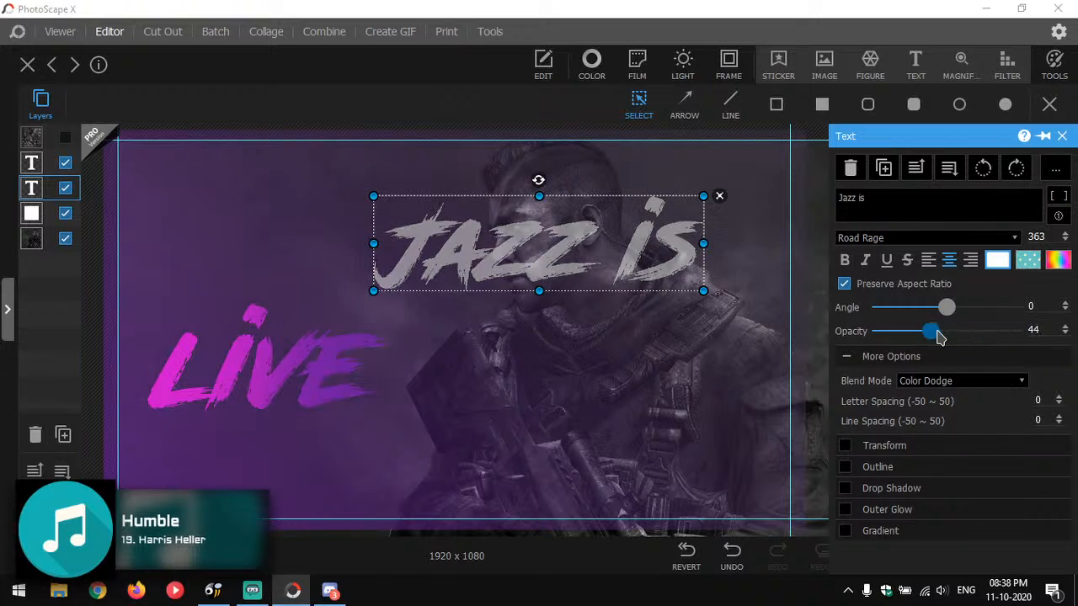
Set the "Jazz is" text's blend mode to Multiply and its colour to black.
click(943, 380)
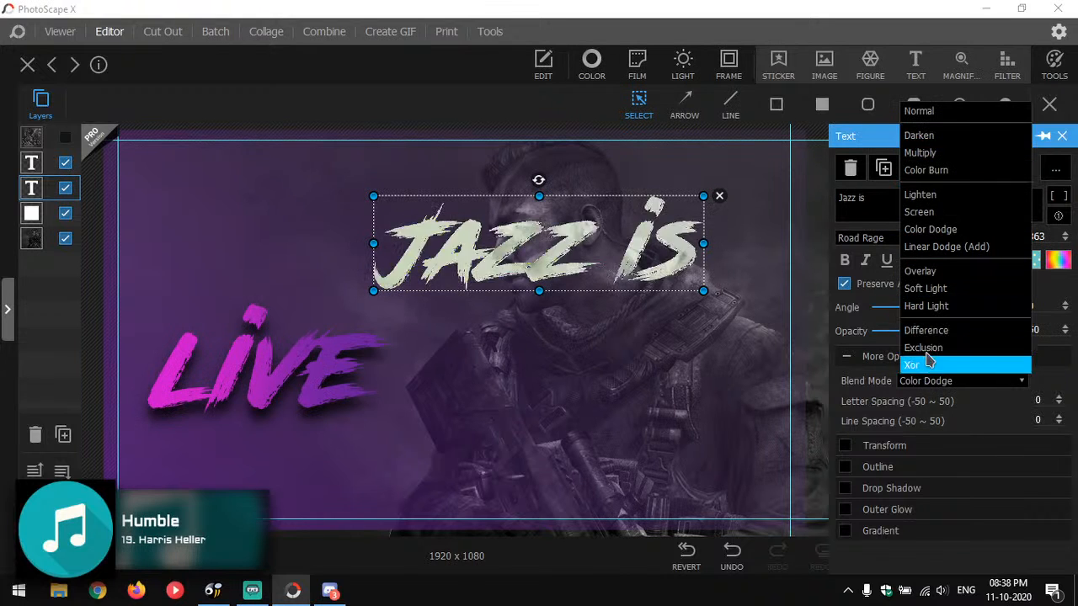
click(934, 151)
click(1001, 261)
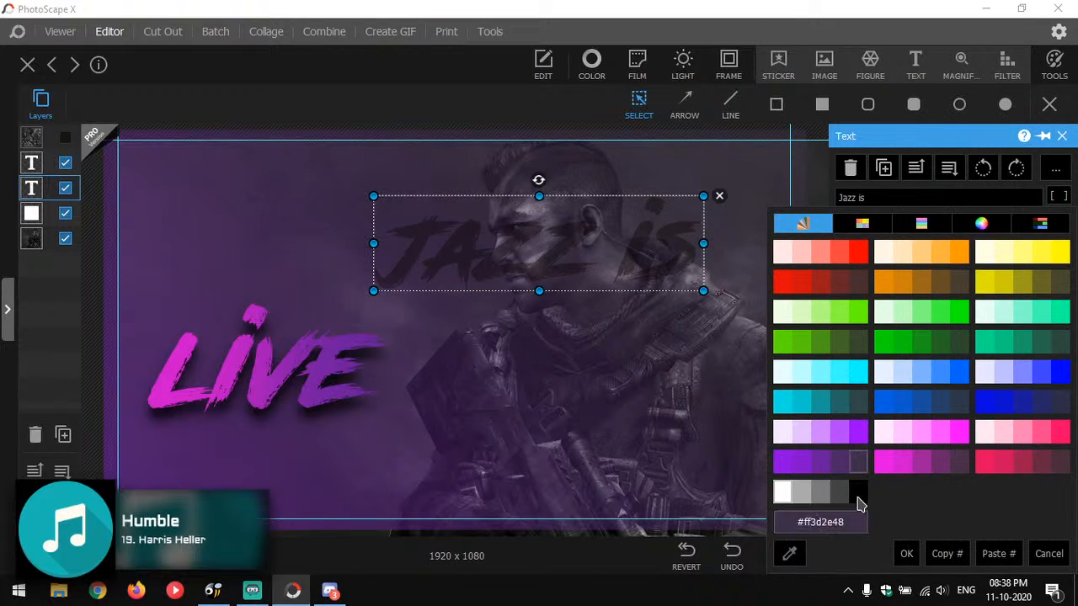
click(789, 495)
Move the "Jazz is" text above "LIVE", enlarge it to size 398 and apply the magenta-to-purple gradient.
drag(670, 294, 406, 260)
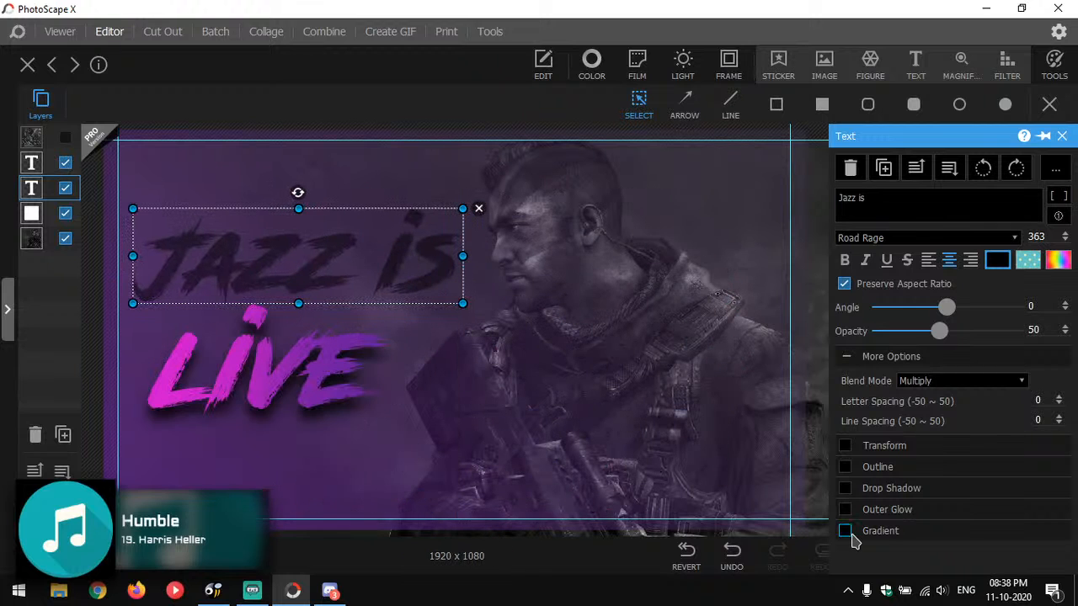
click(845, 530)
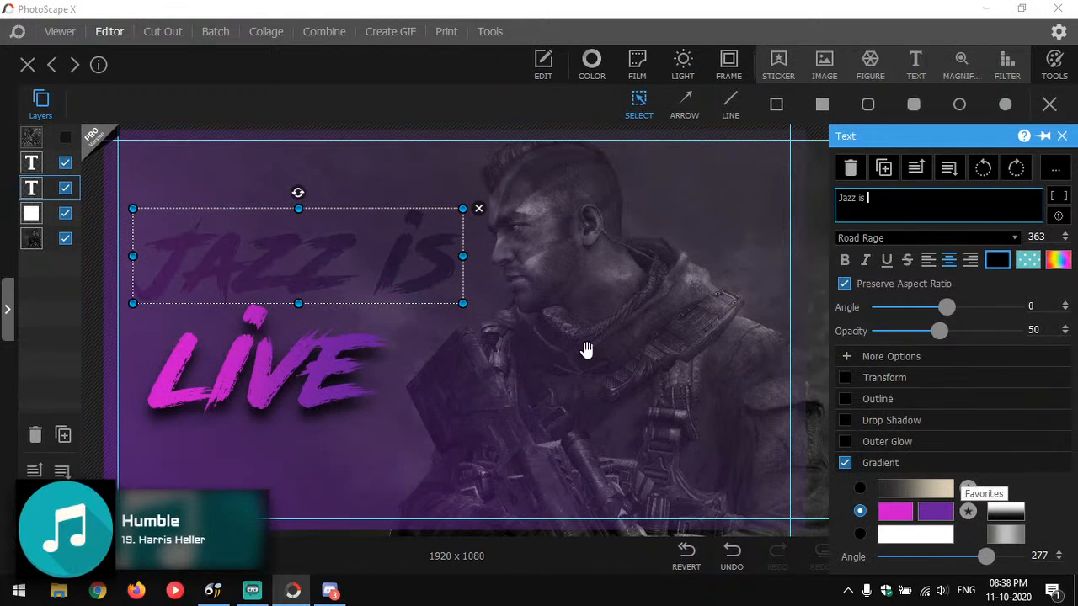
drag(461, 257, 494, 256)
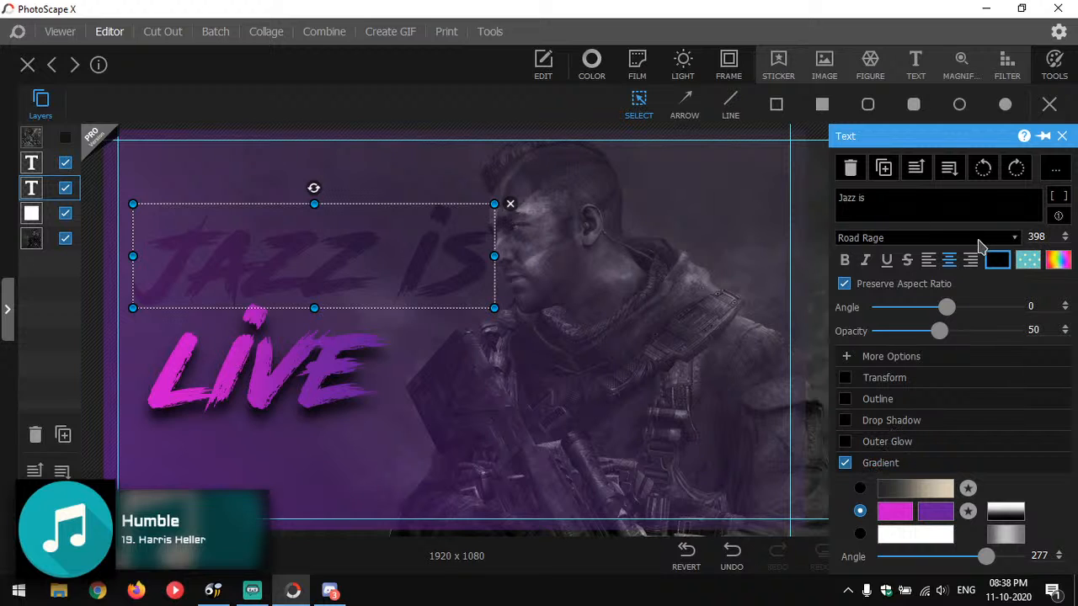
Set the "Jazz is" text to Normal blend mode and 100 opacity, and enable its drop shadow.
click(893, 358)
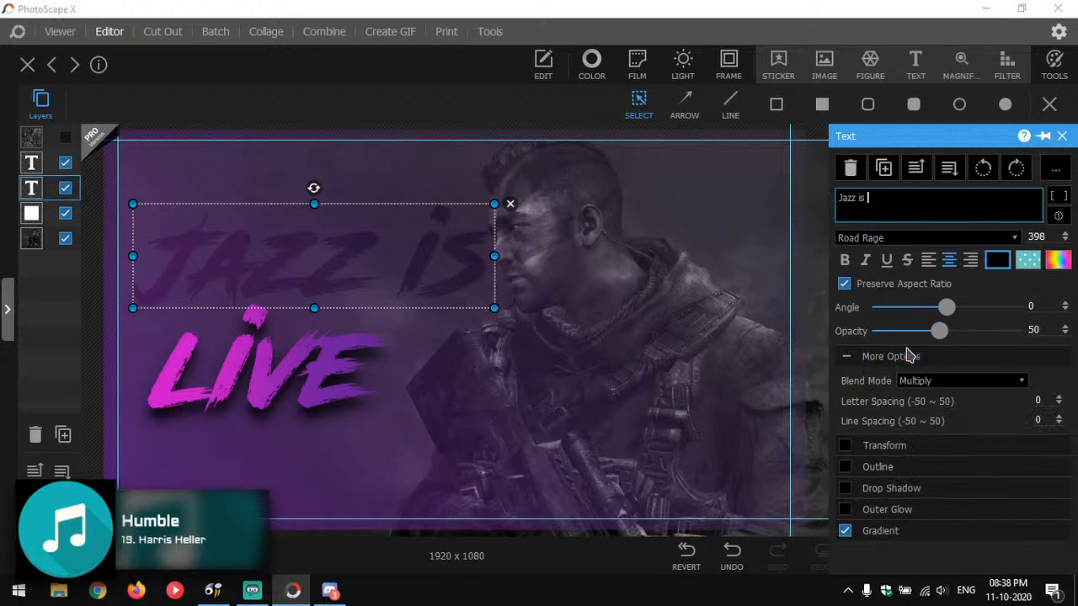
click(918, 383)
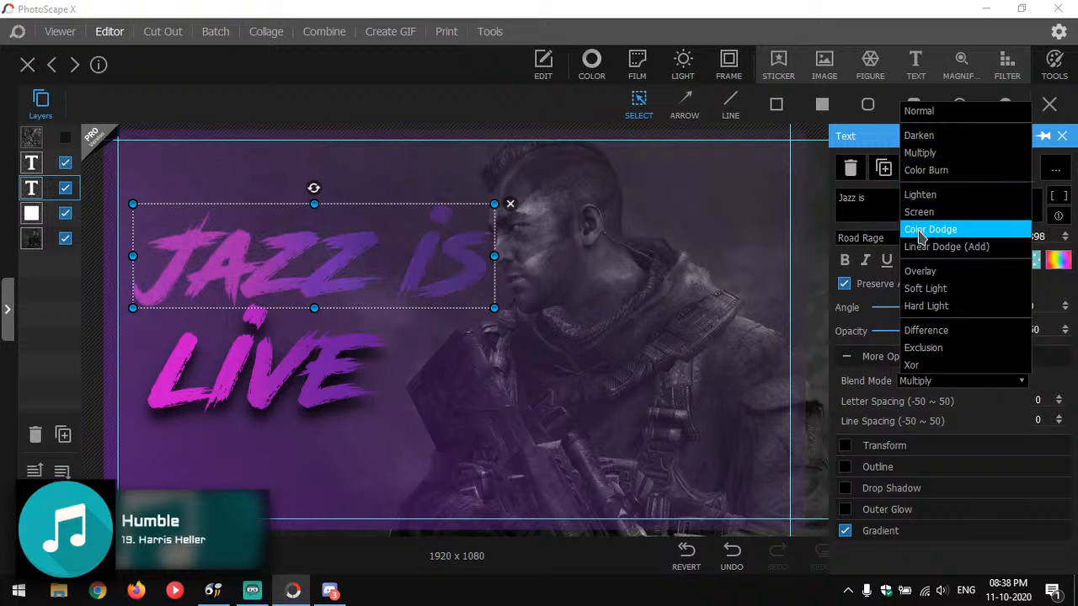
click(922, 111)
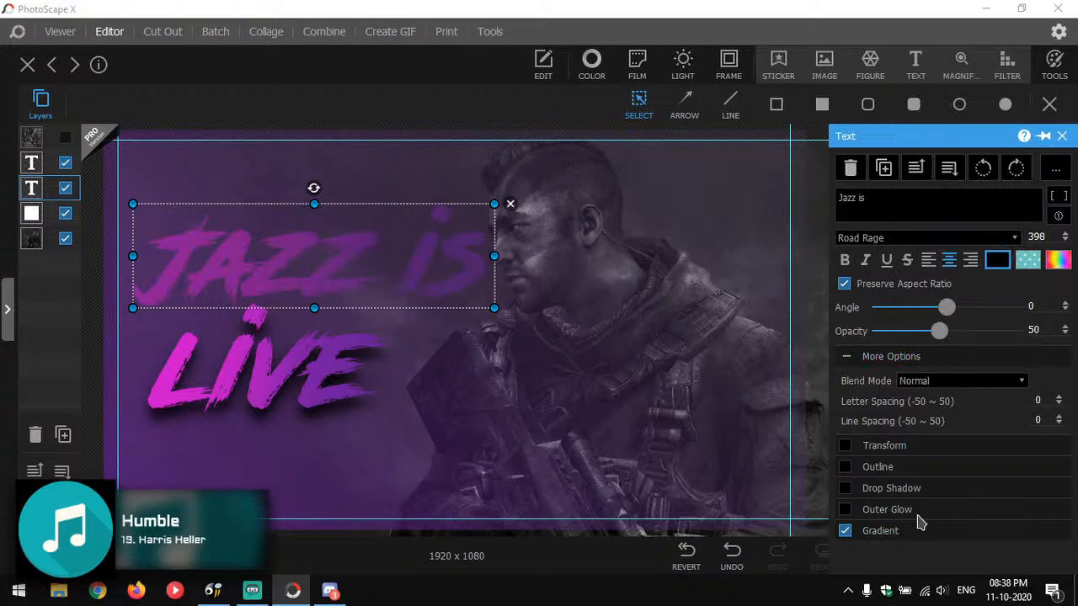
click(845, 488)
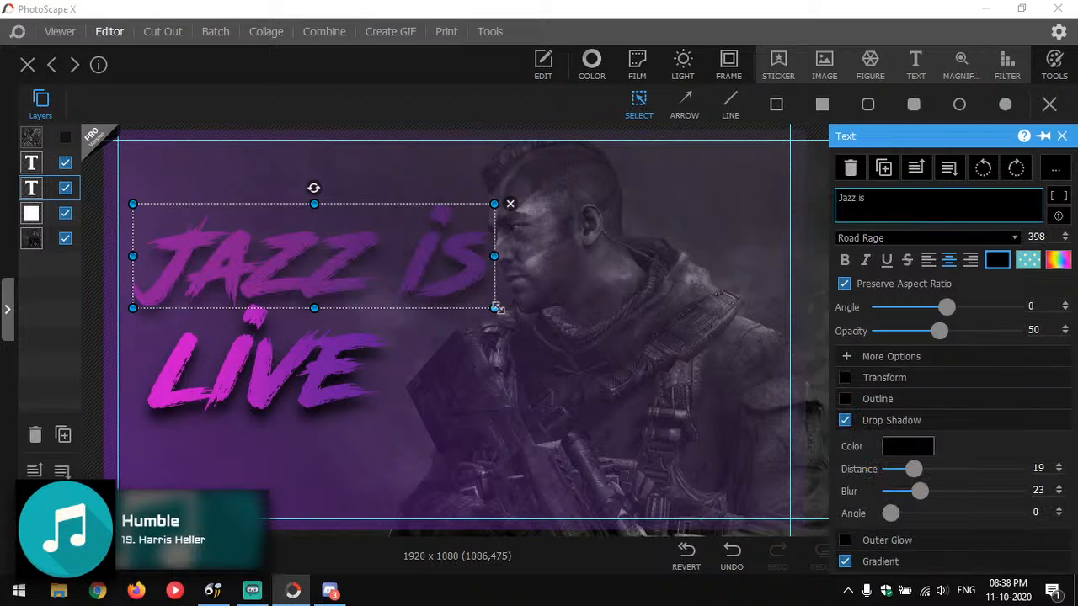
drag(954, 334, 1015, 331)
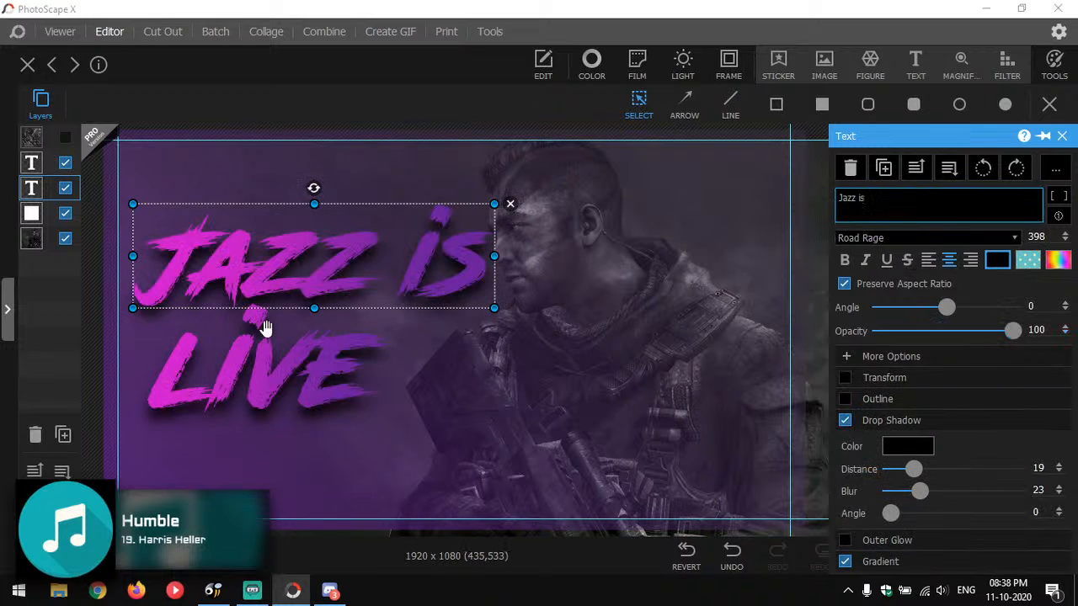
click(253, 384)
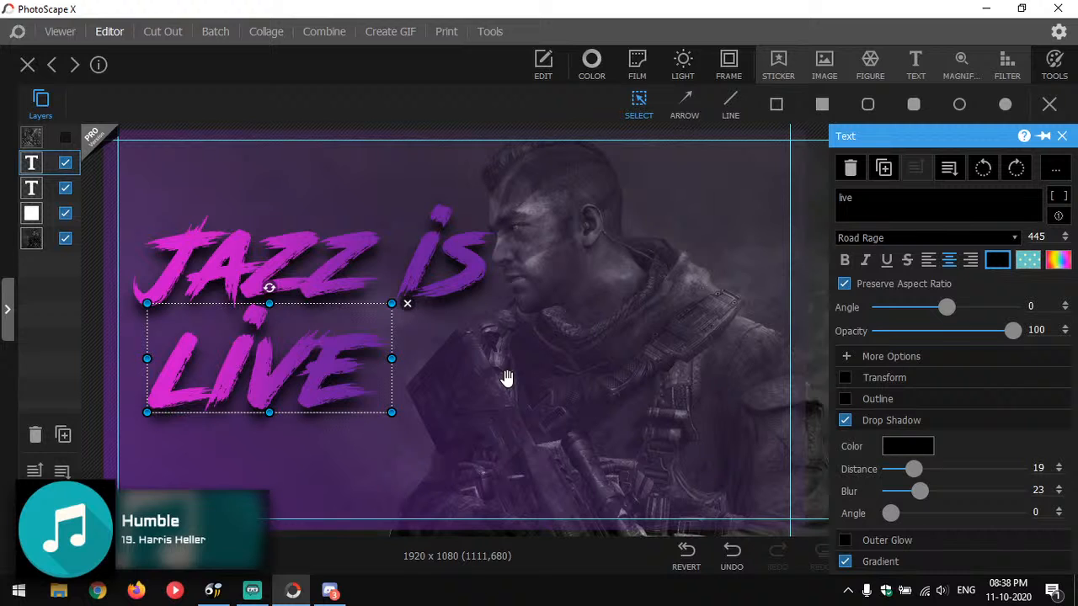
click(417, 246)
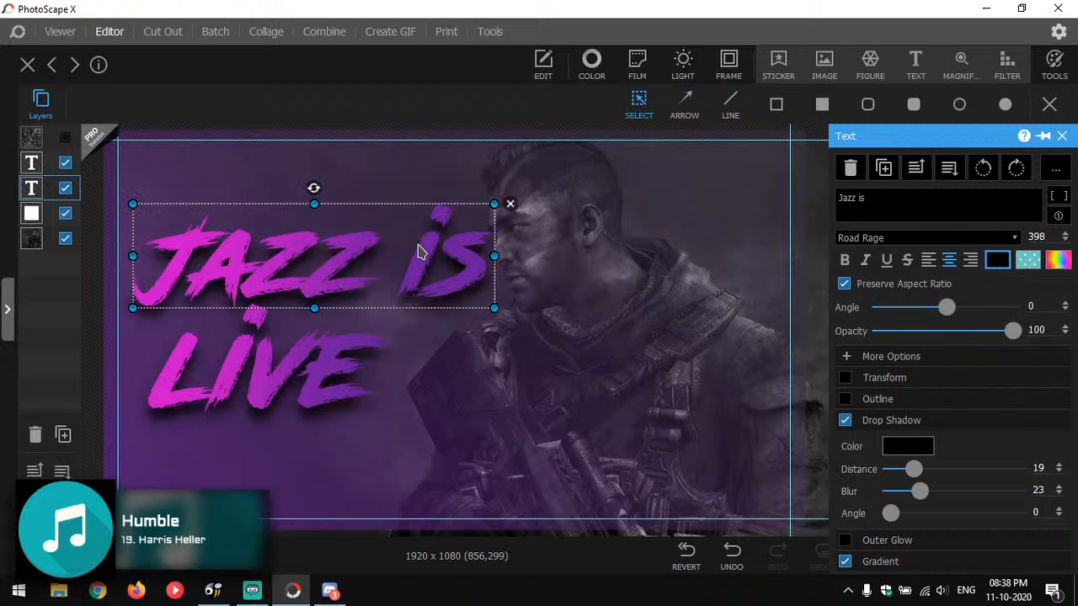
click(289, 199)
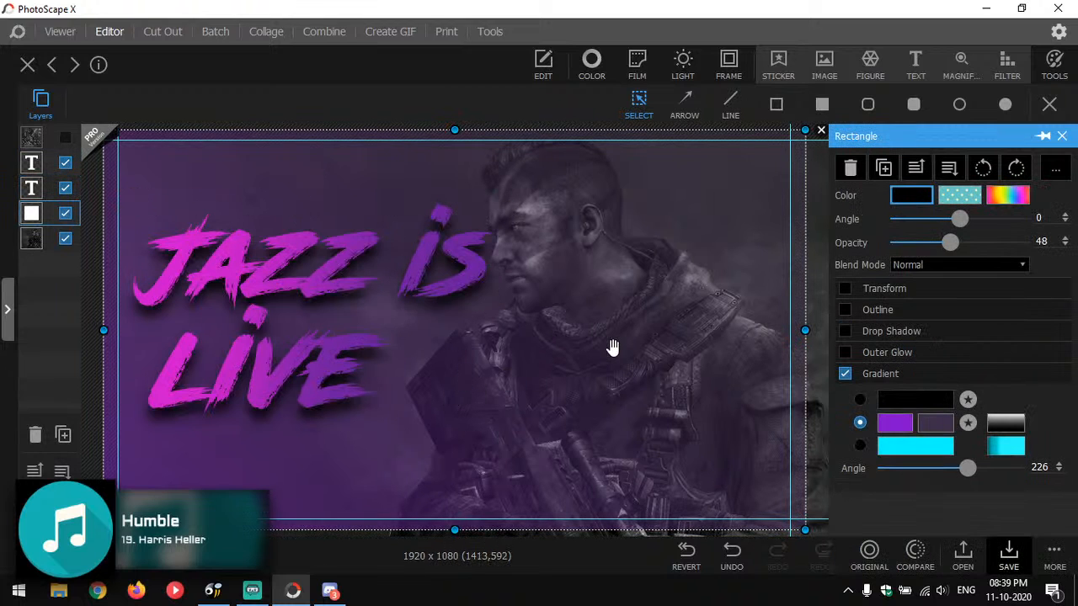
click(313, 363)
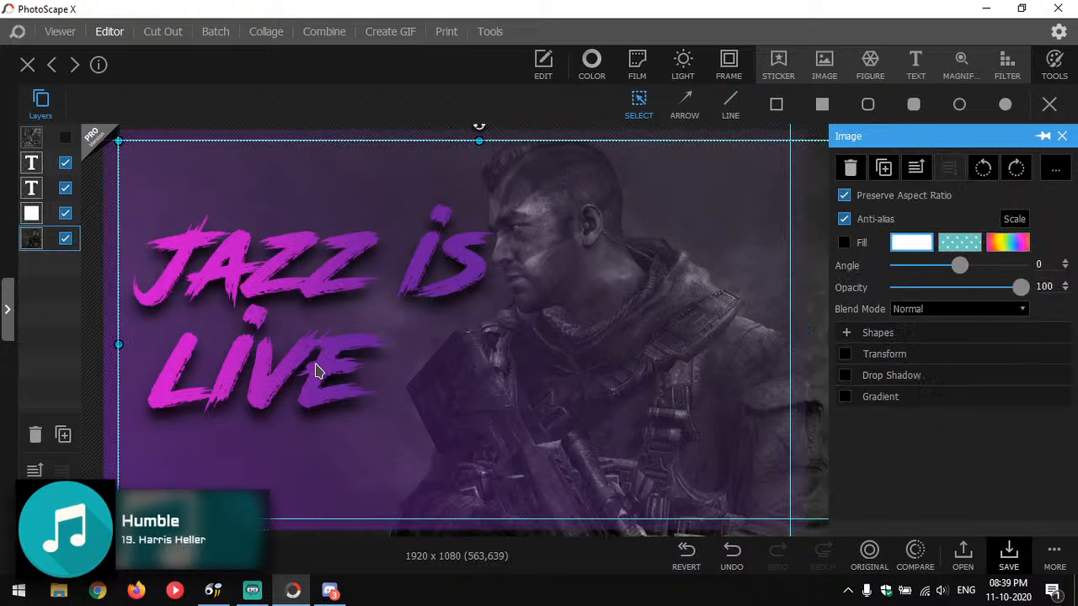
Nudge the "Jazz is" text slightly left and move "LIVE" left and down to align the left edges of both texts.
click(464, 281)
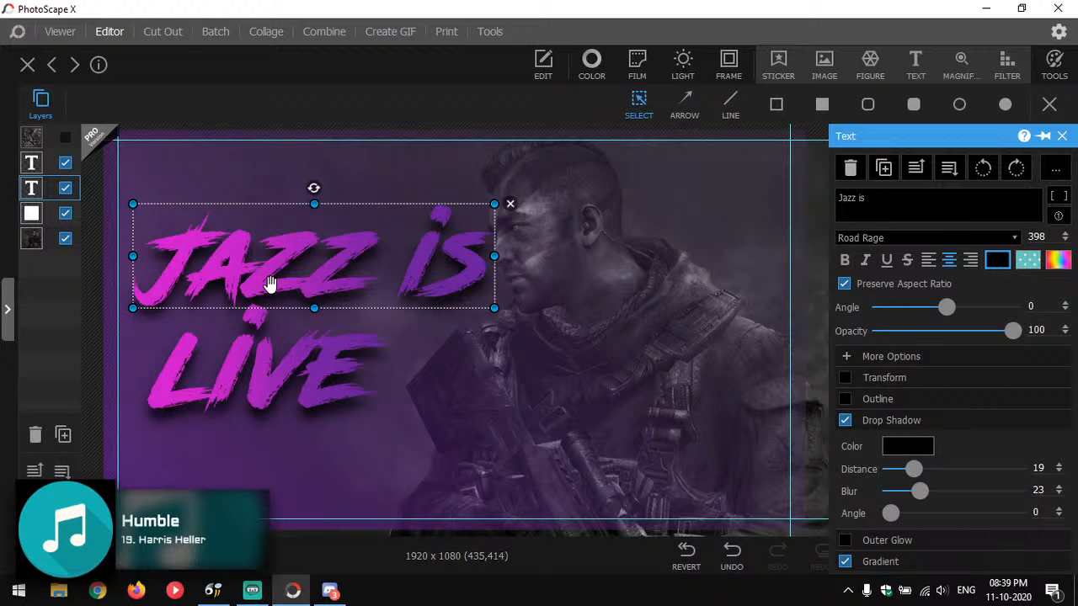
drag(269, 278, 265, 280)
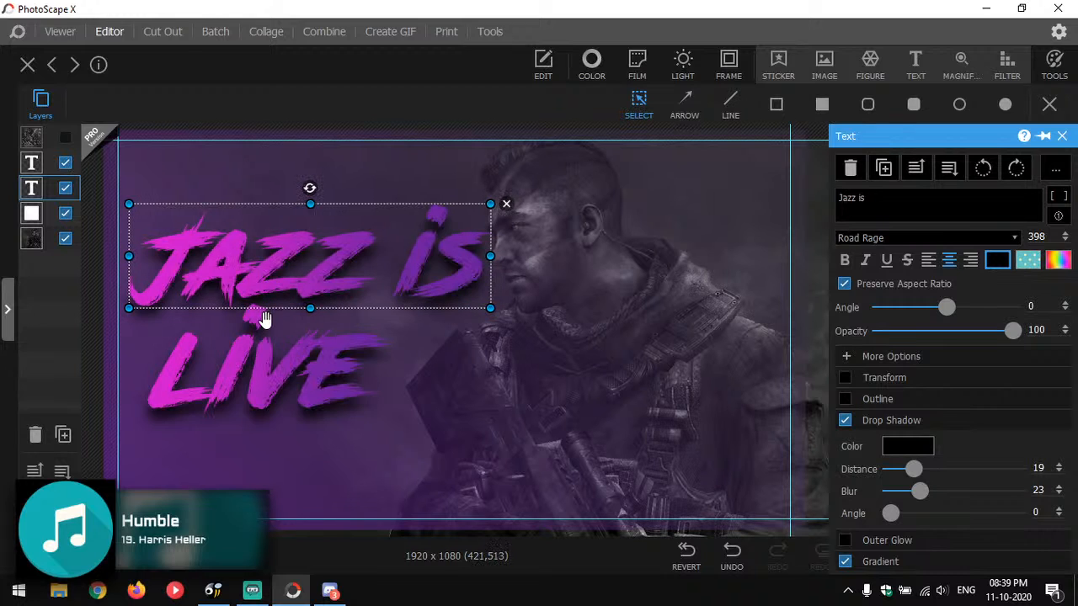
drag(259, 357, 249, 374)
click(296, 205)
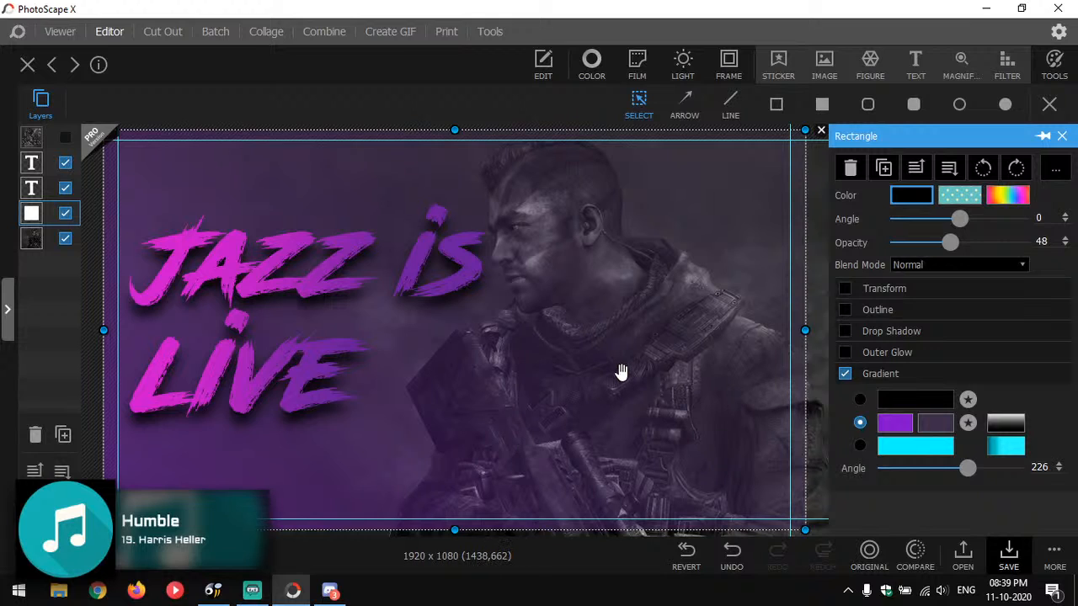
Add the flame image "toppng.com-thumbnail-effect-1280x720.png" from Project files > Effects and enlarge it to fill the area inside the guides.
click(819, 69)
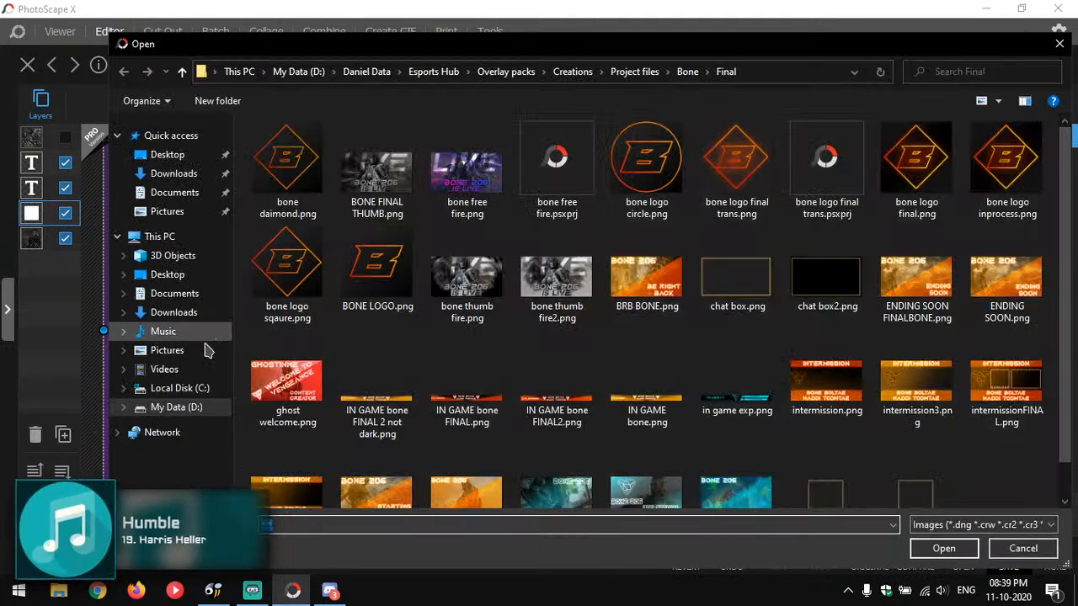
scroll(401, 355, down, 1)
scroll(401, 355, up, 1)
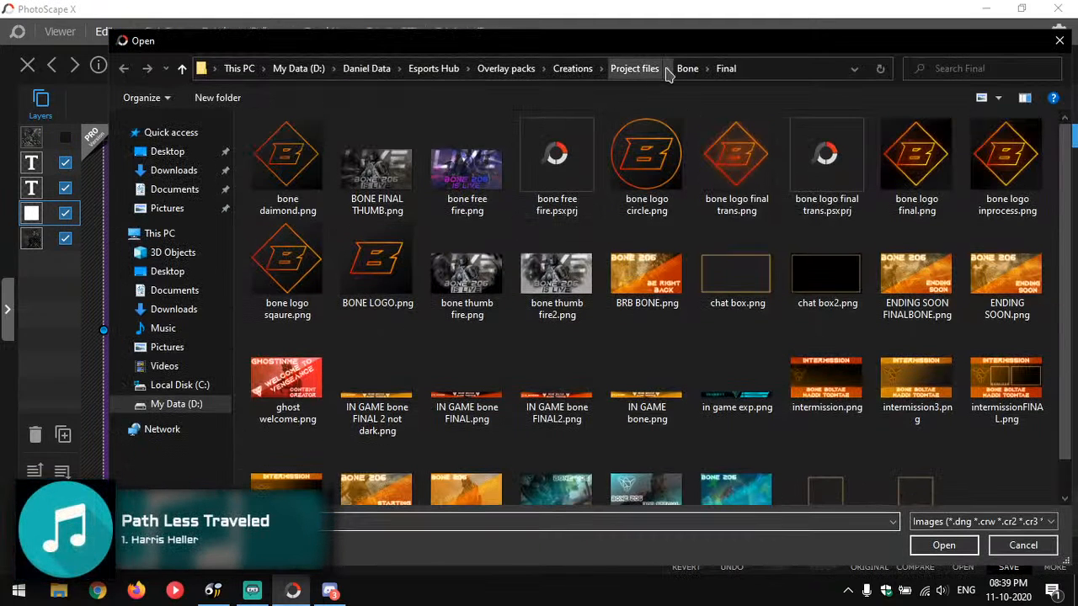
click(682, 71)
click(642, 71)
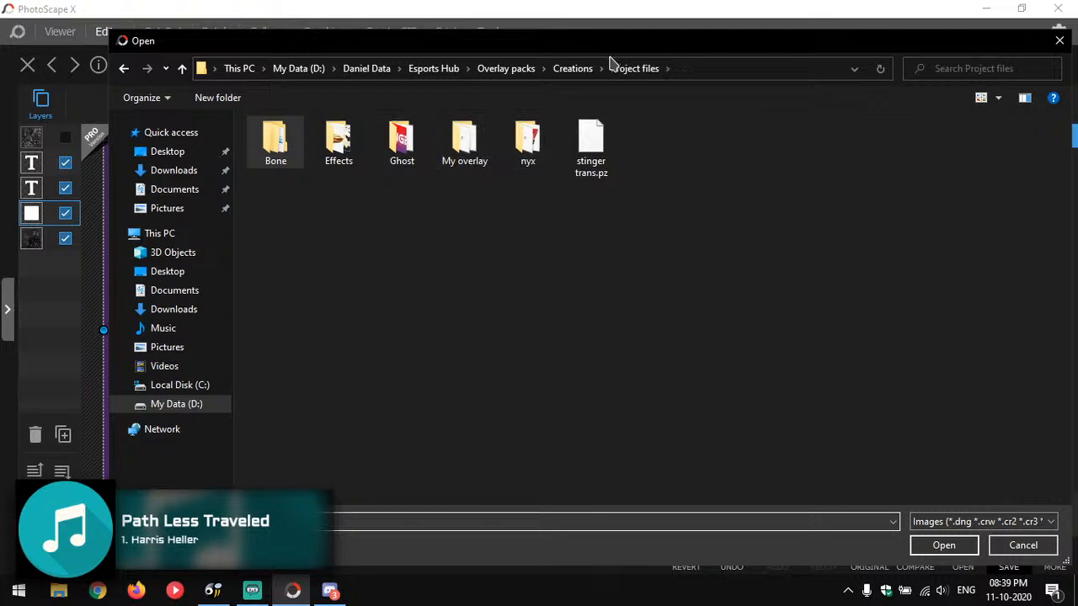
double_click(338, 141)
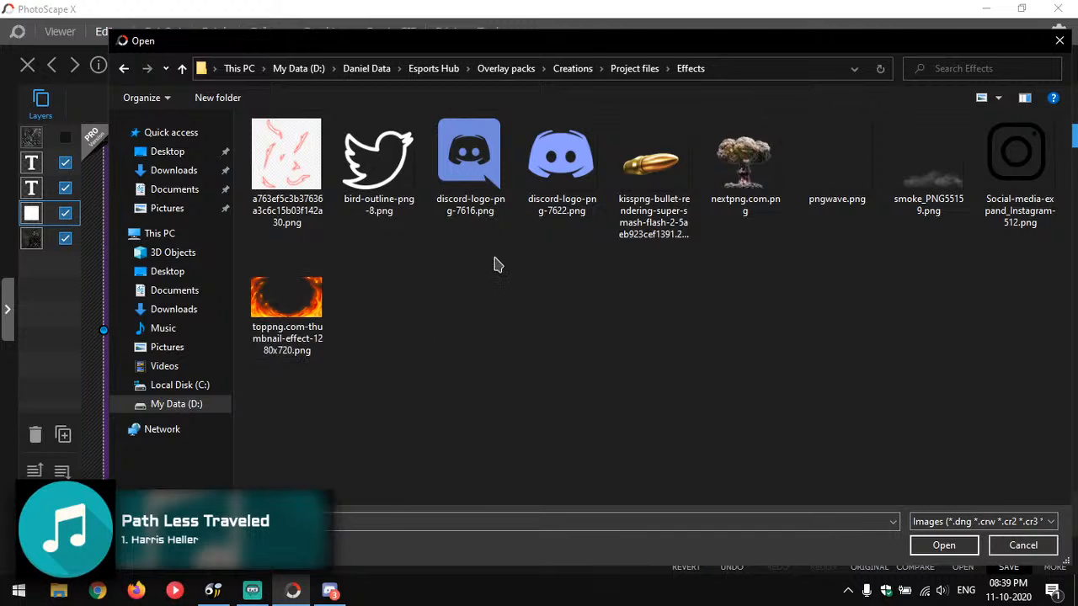
double_click(286, 328)
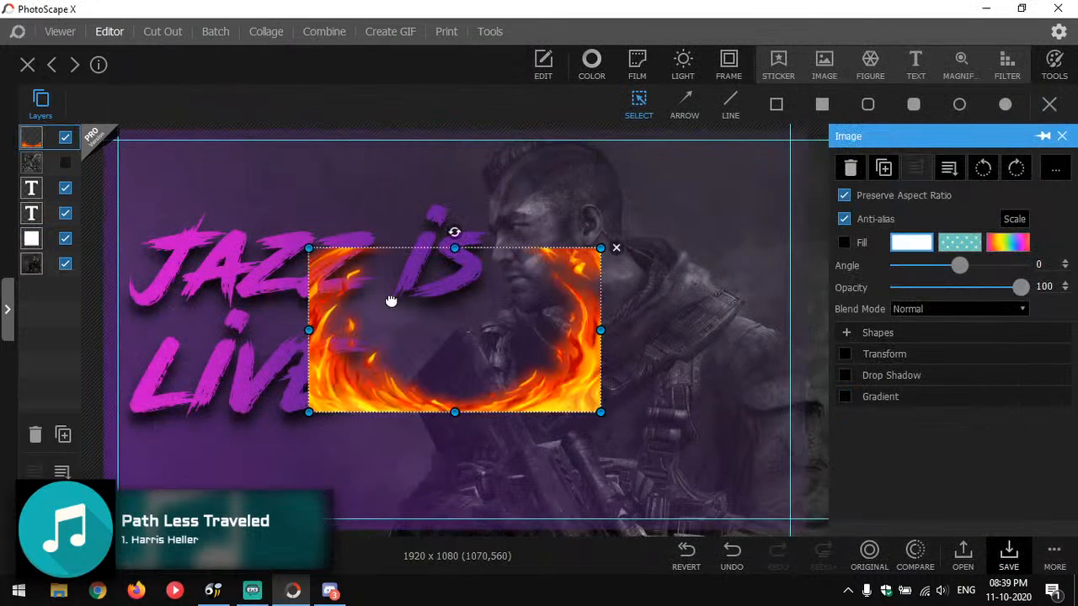
drag(391, 301, 139, 175)
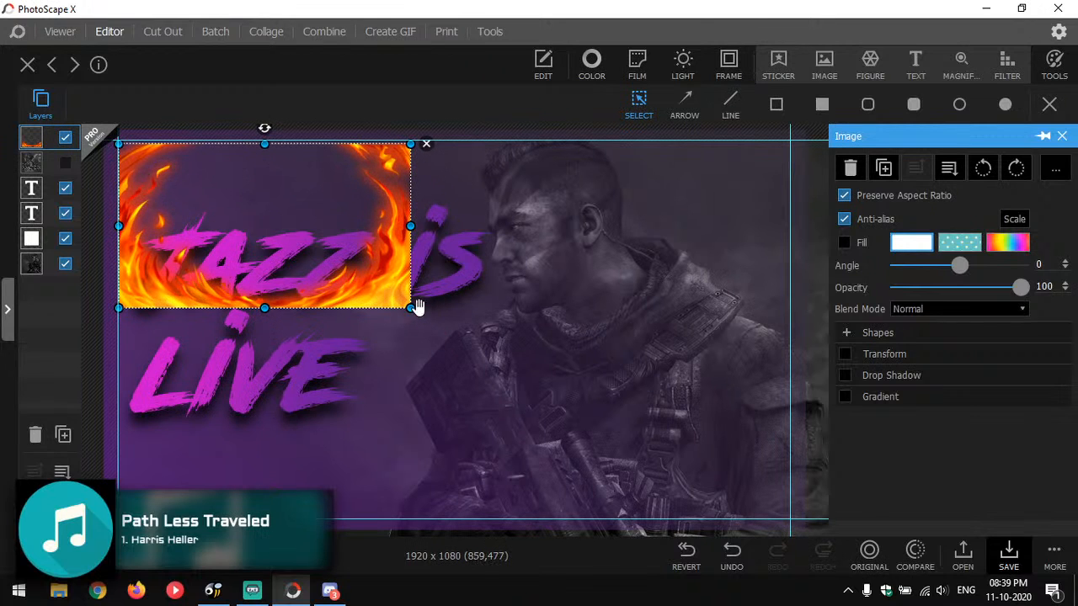
drag(412, 308, 789, 520)
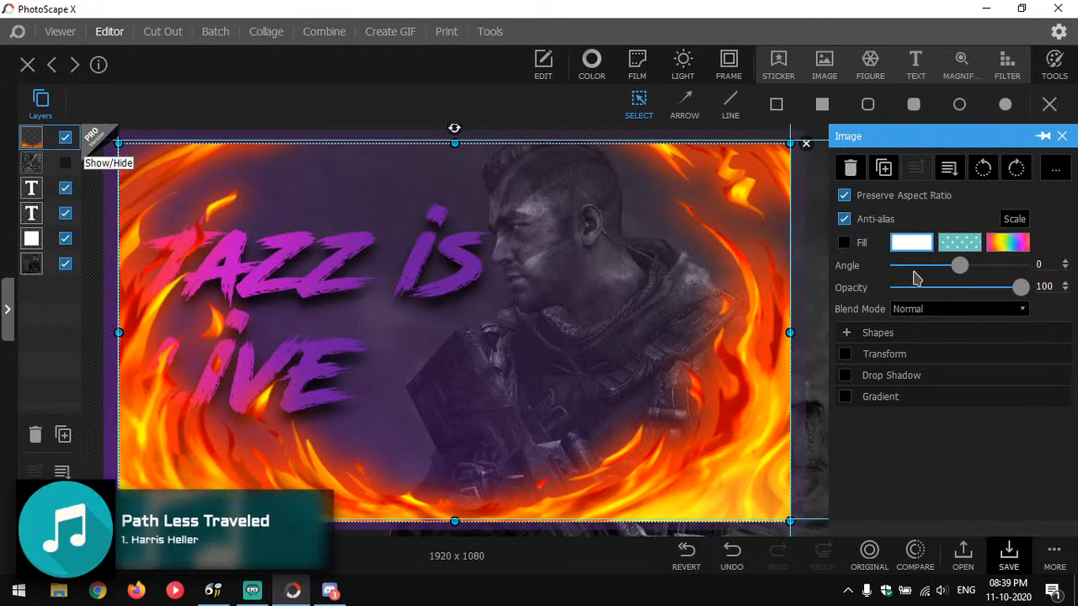
Apply a gradient to the flame image from purple #ff671a9a to a darker purple.
click(845, 396)
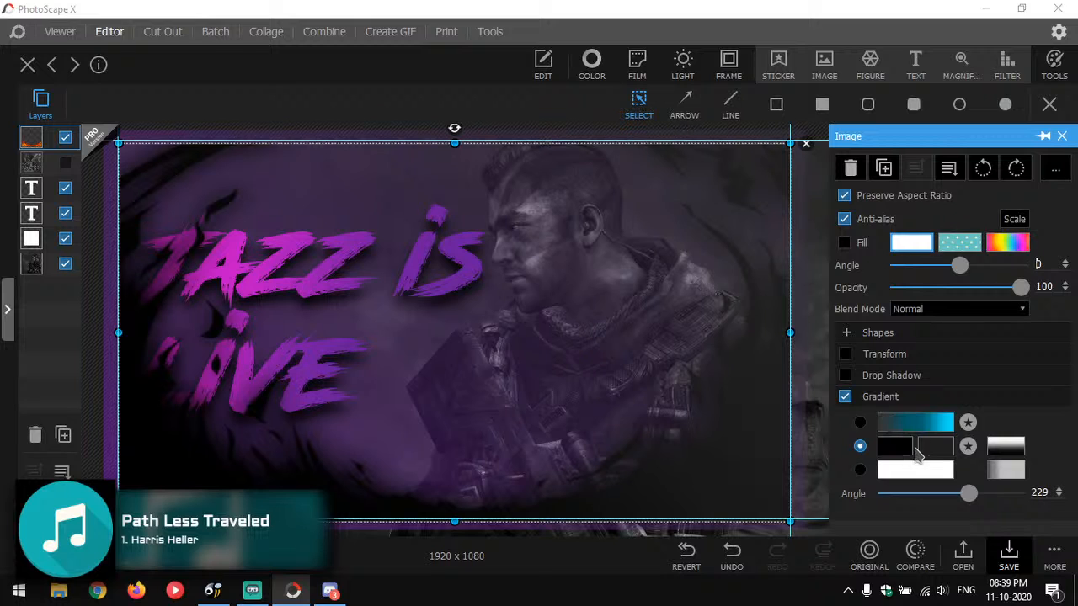
click(895, 448)
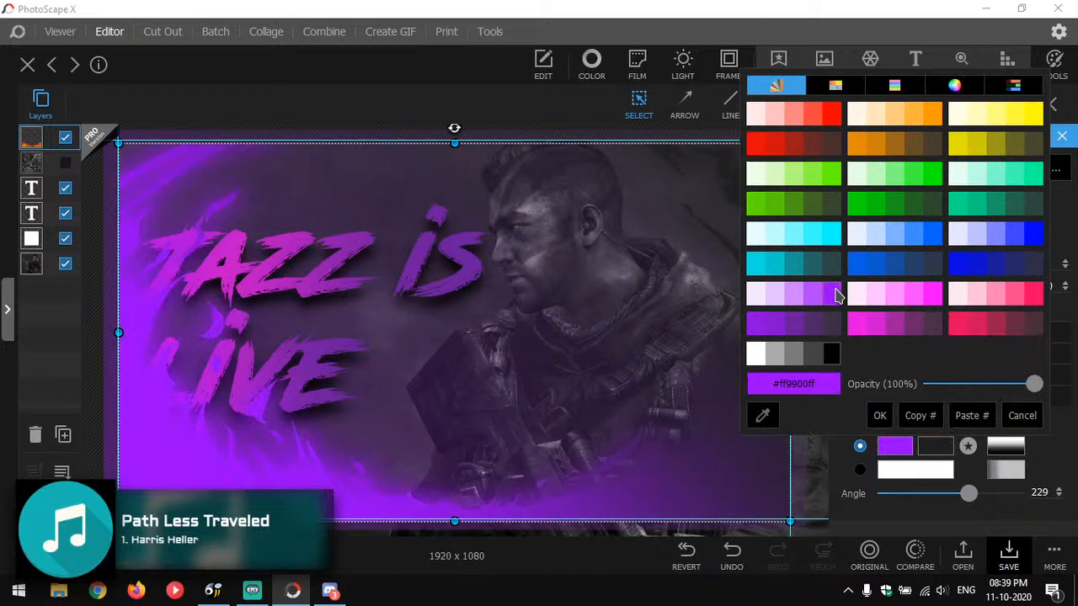
click(836, 294)
click(932, 451)
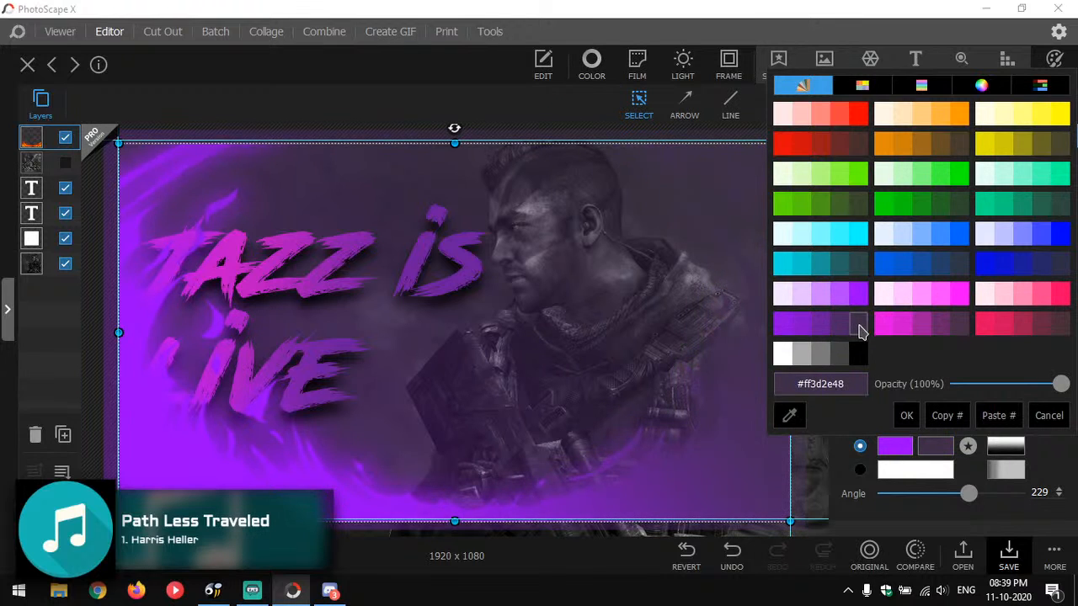
click(838, 328)
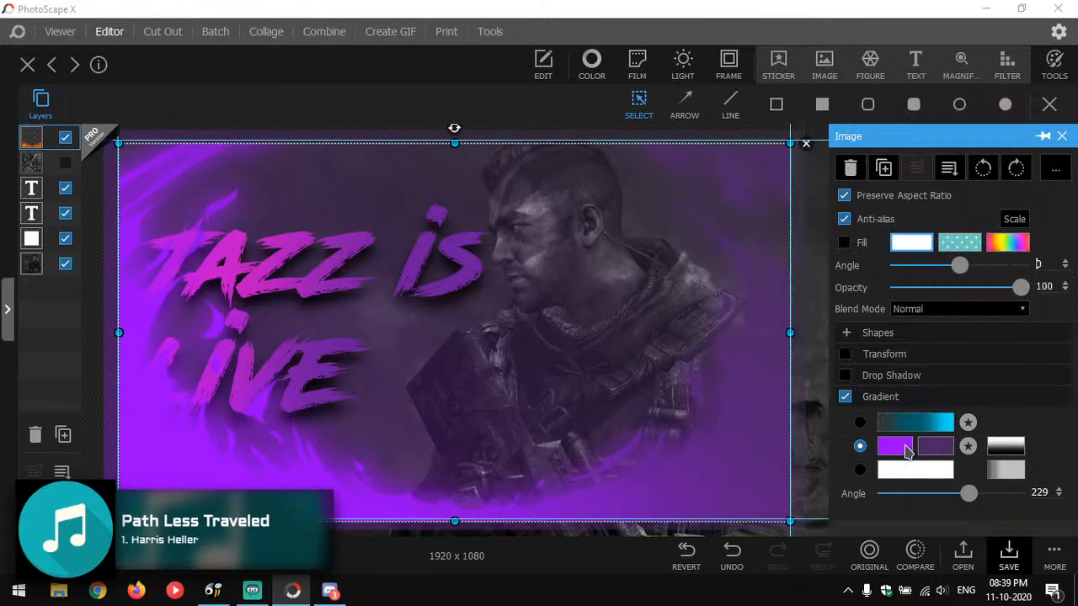
click(884, 449)
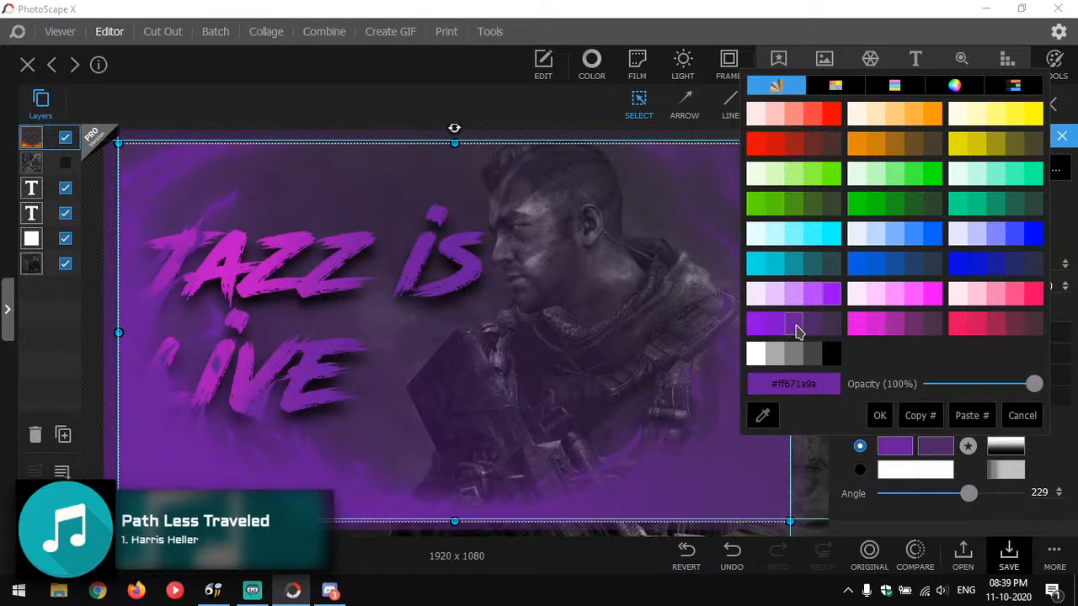
click(792, 328)
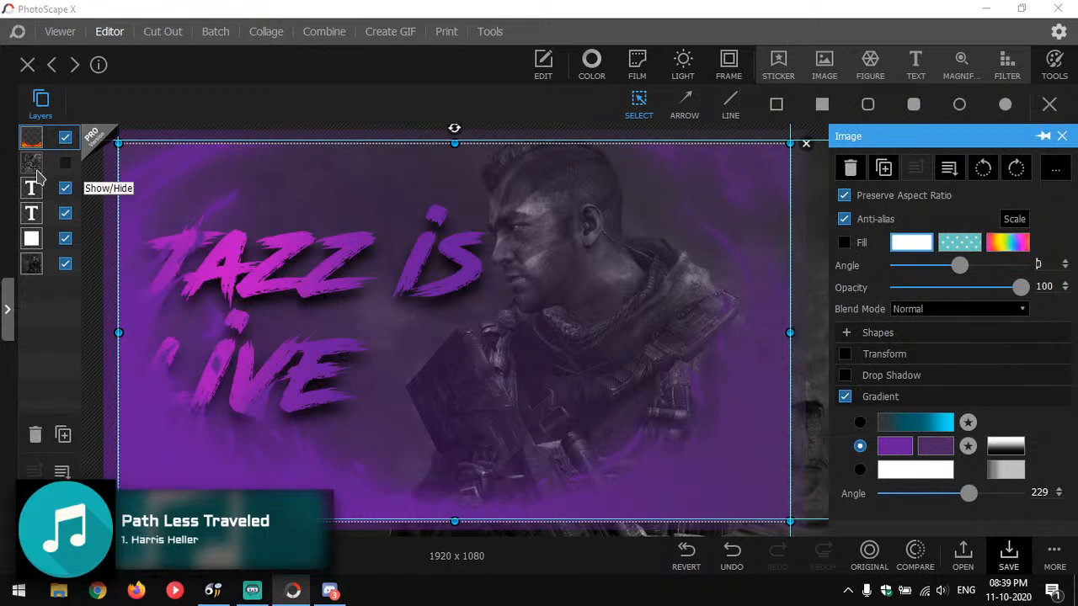
Lower the flame image layer beneath both texts, directly above the purple gradient rectangle.
drag(34, 143, 35, 228)
click(699, 443)
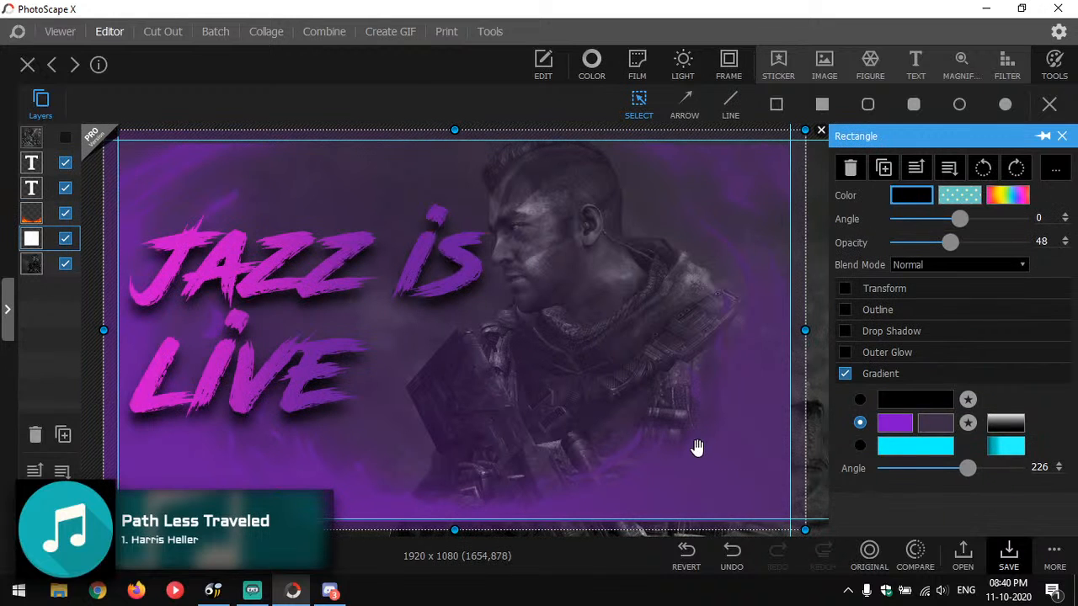
Add a black drop shadow to the flame image with distance 1 and blur 0.
click(38, 220)
click(846, 375)
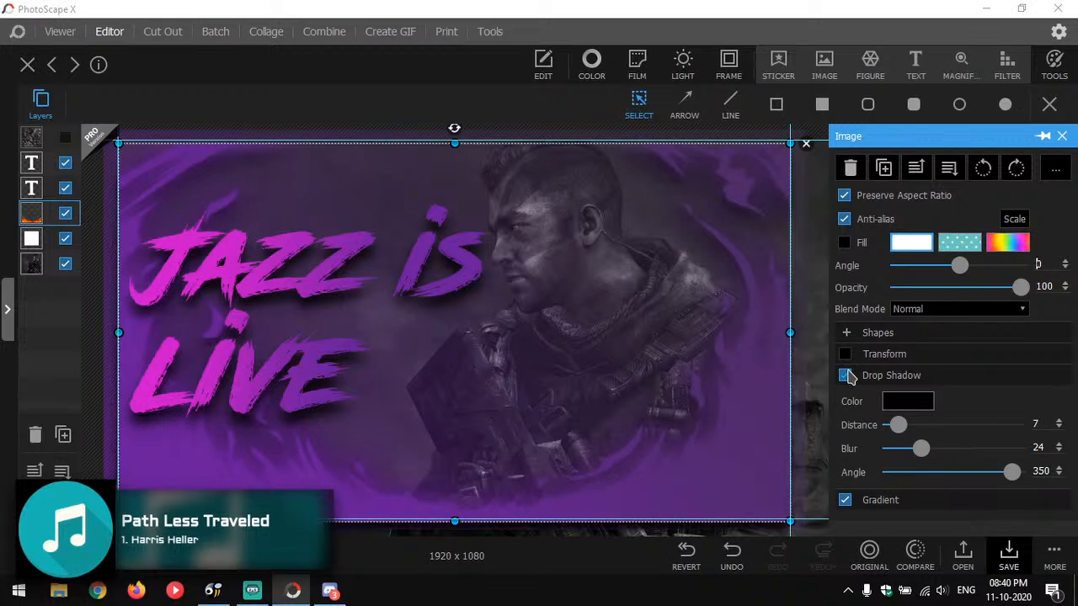
drag(910, 430, 1069, 431)
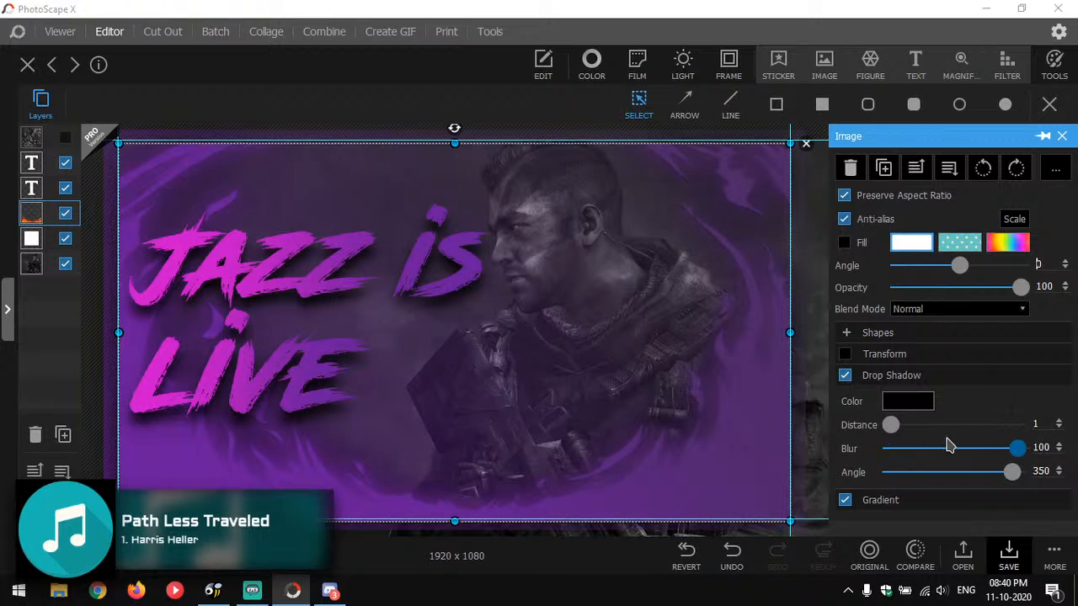
drag(951, 446, 888, 448)
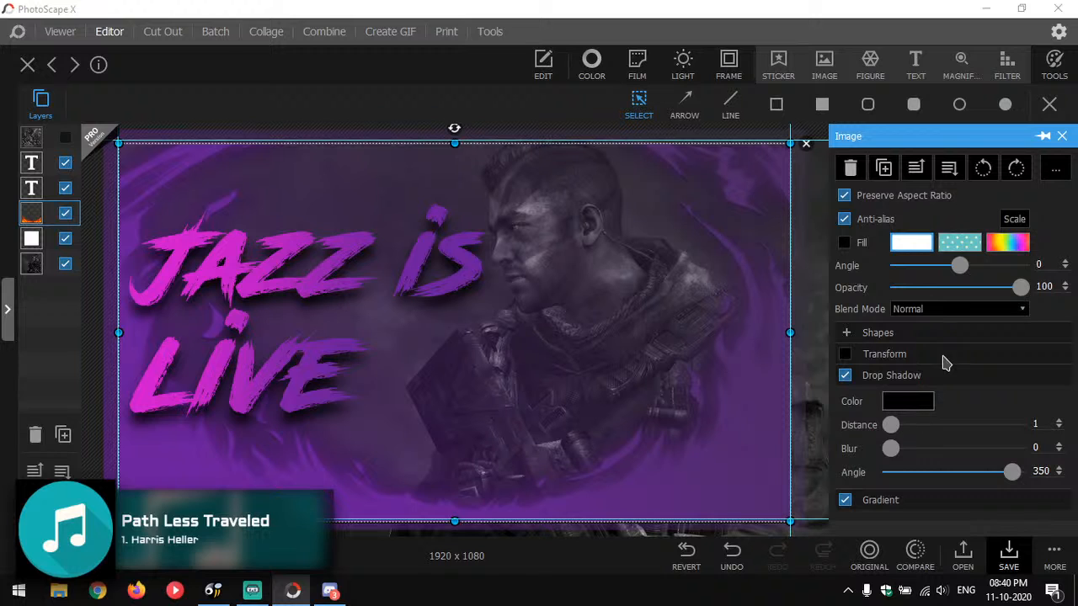
Try the Color Burn blend mode on the flame image.
click(926, 309)
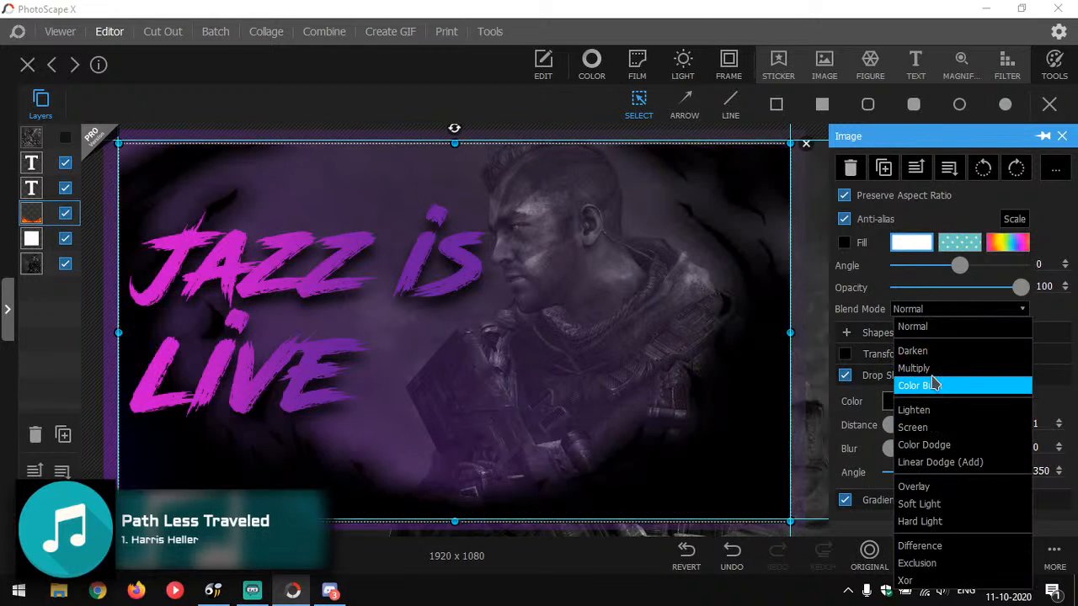
click(933, 392)
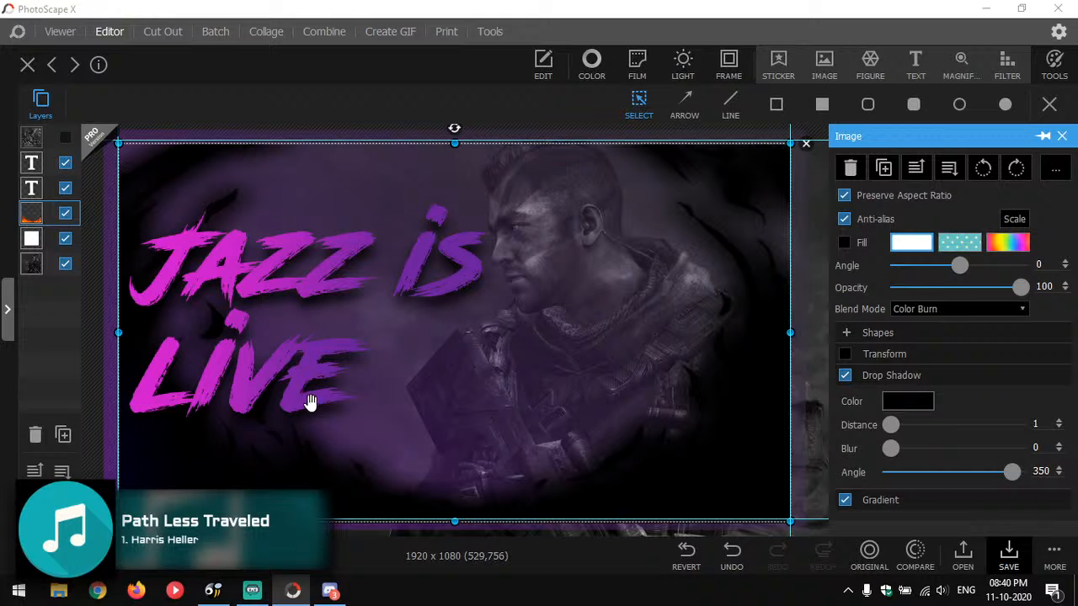
click(704, 440)
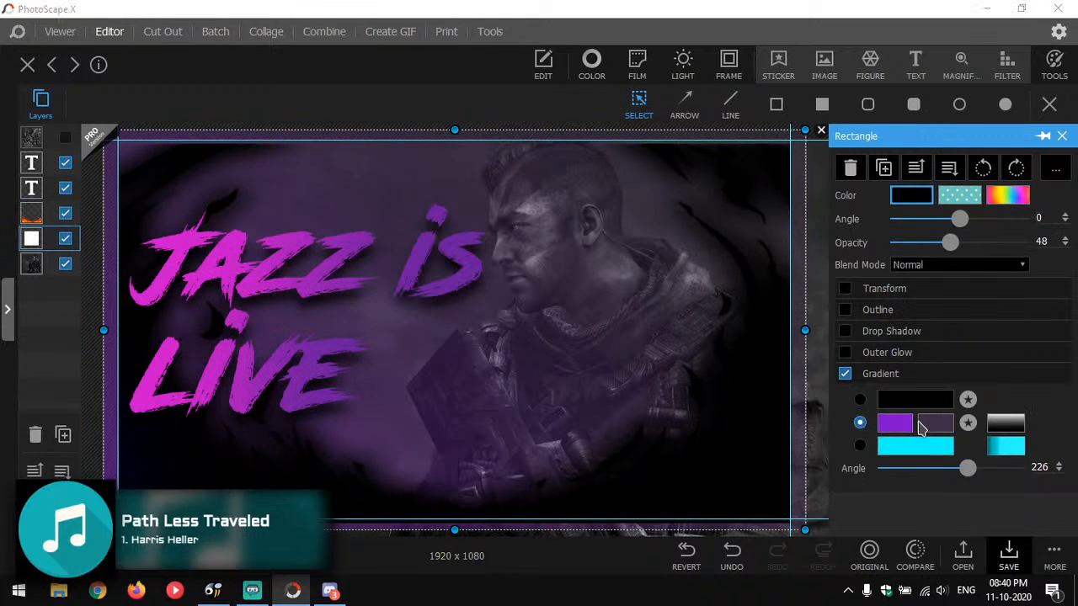
click(35, 218)
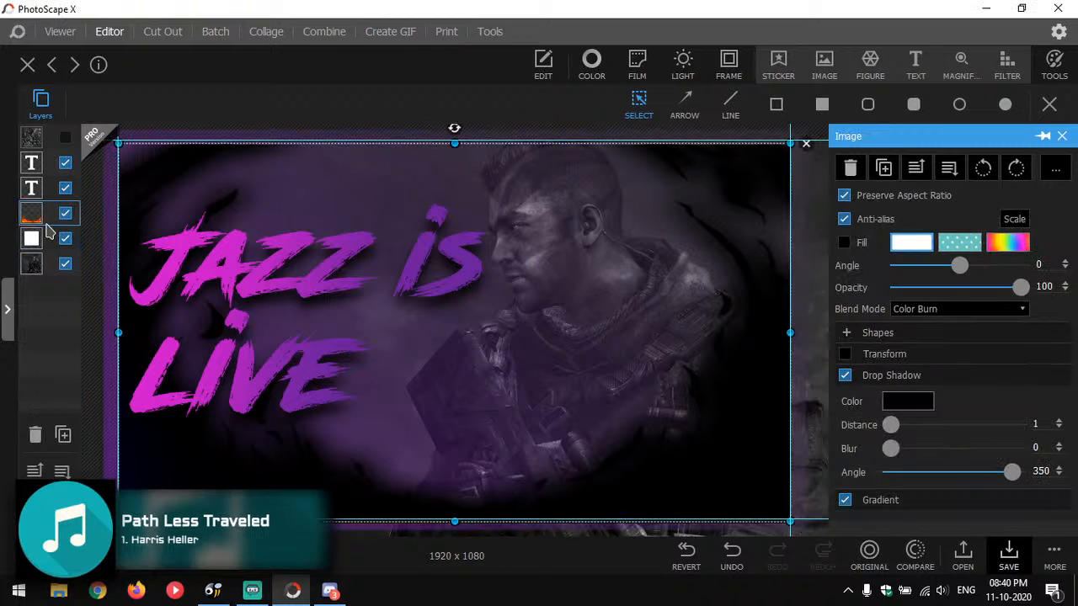
Set the flame image's drop shadow to a blur of 99 and a purple color.
drag(892, 425, 1018, 448)
click(921, 402)
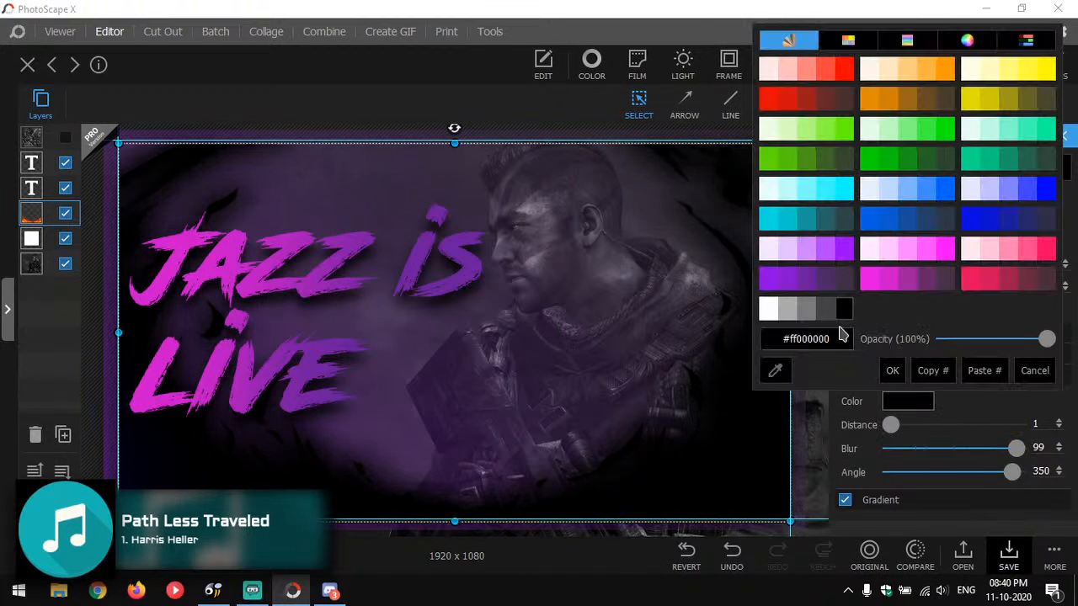
click(768, 285)
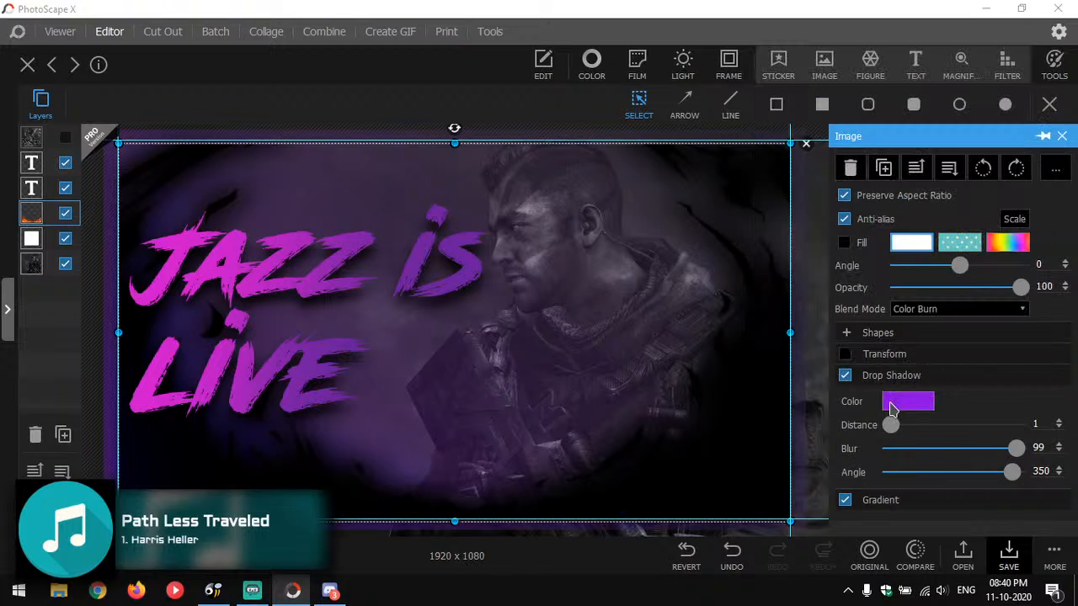
Set the flame image's blend mode back to Normal.
click(881, 499)
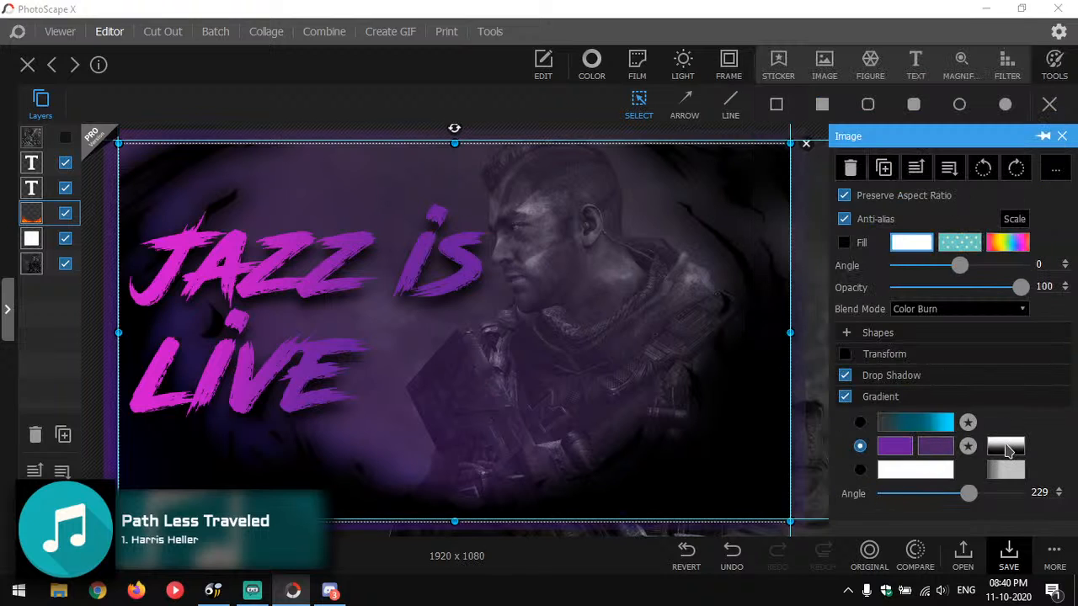
click(963, 310)
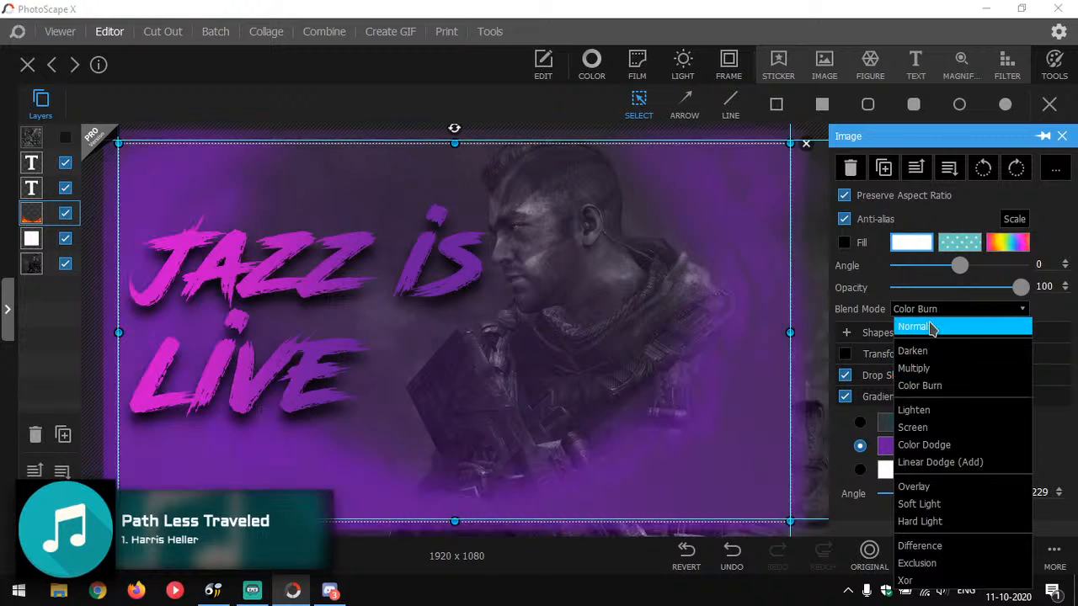
click(932, 328)
Try other colors for the flame image's drop shadow, settling on pale pink #ffffbfff, and set its blur to 0.
click(884, 376)
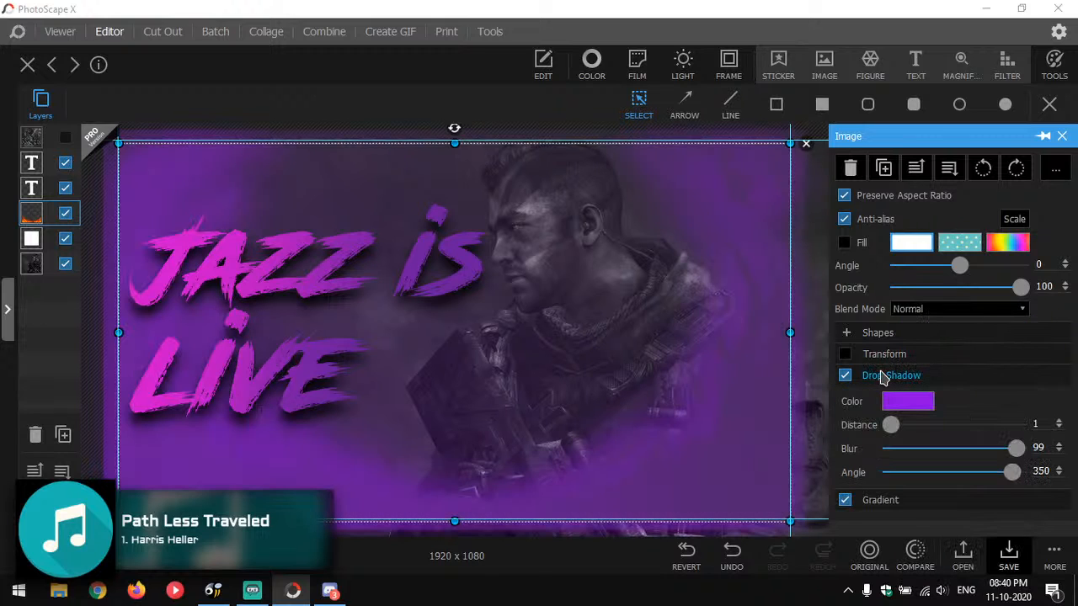
click(912, 401)
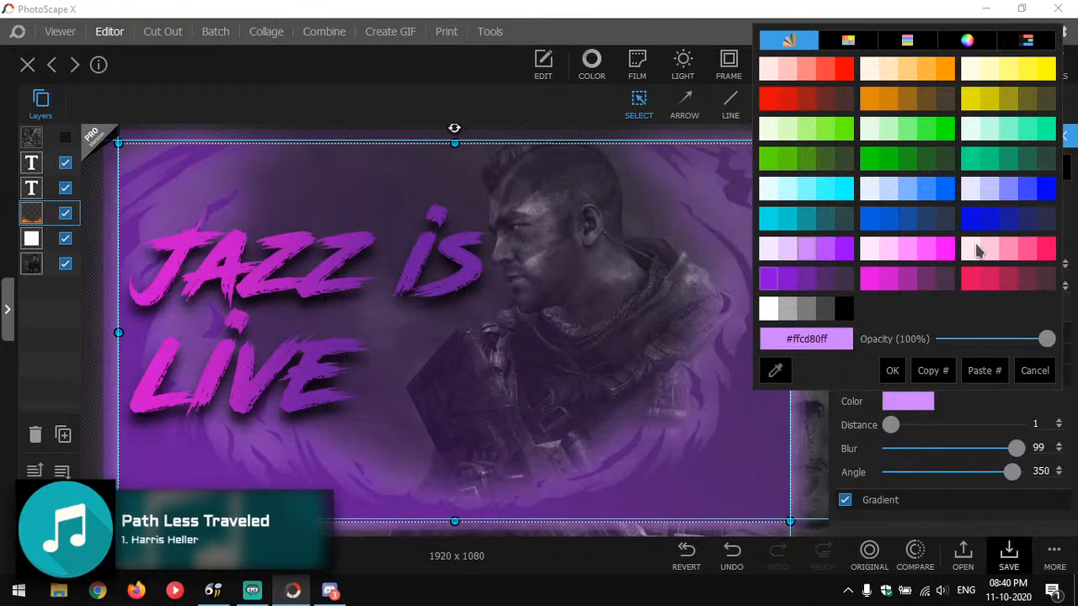
click(1047, 250)
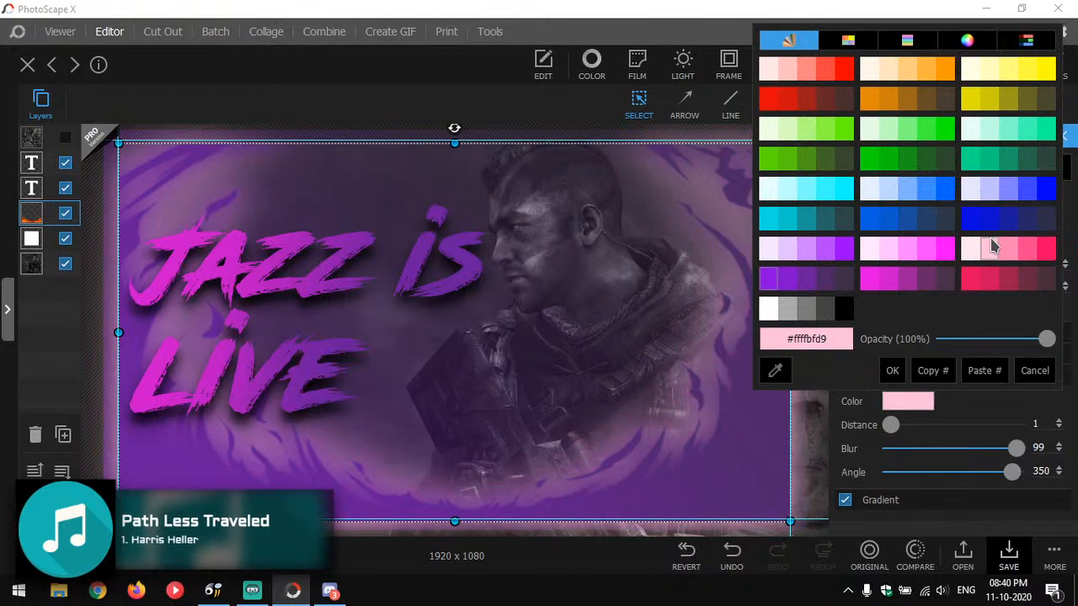
click(907, 219)
click(878, 226)
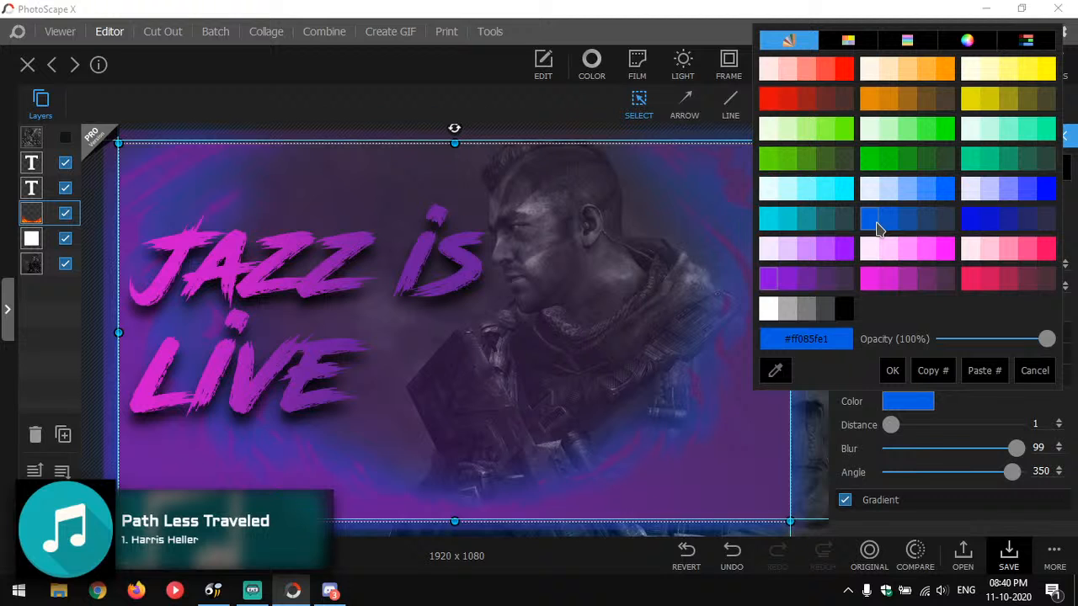
click(881, 277)
click(890, 253)
click(891, 250)
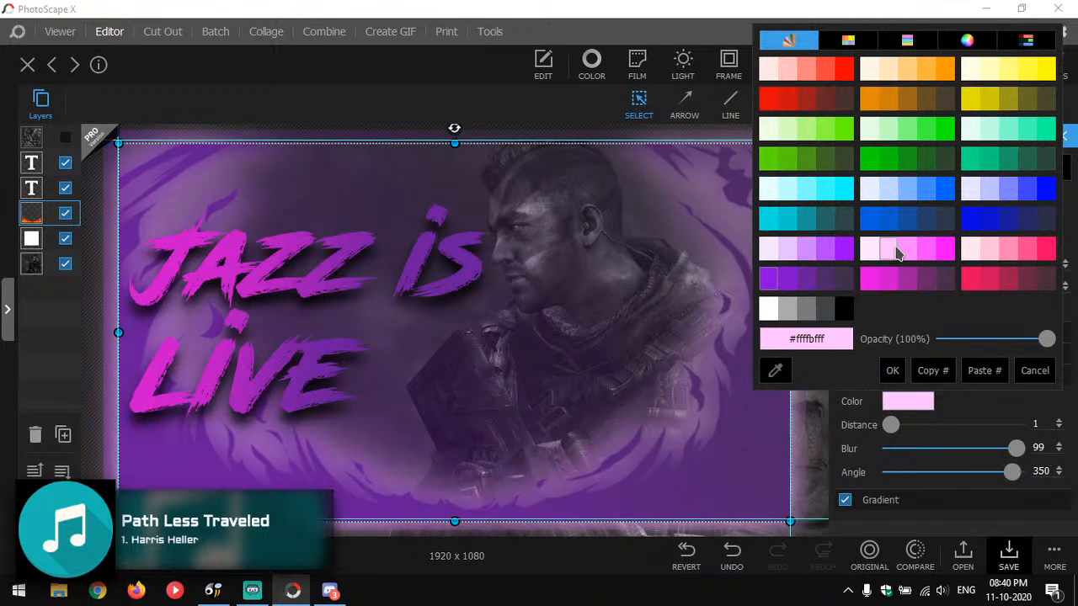
click(893, 370)
drag(1017, 448, 883, 451)
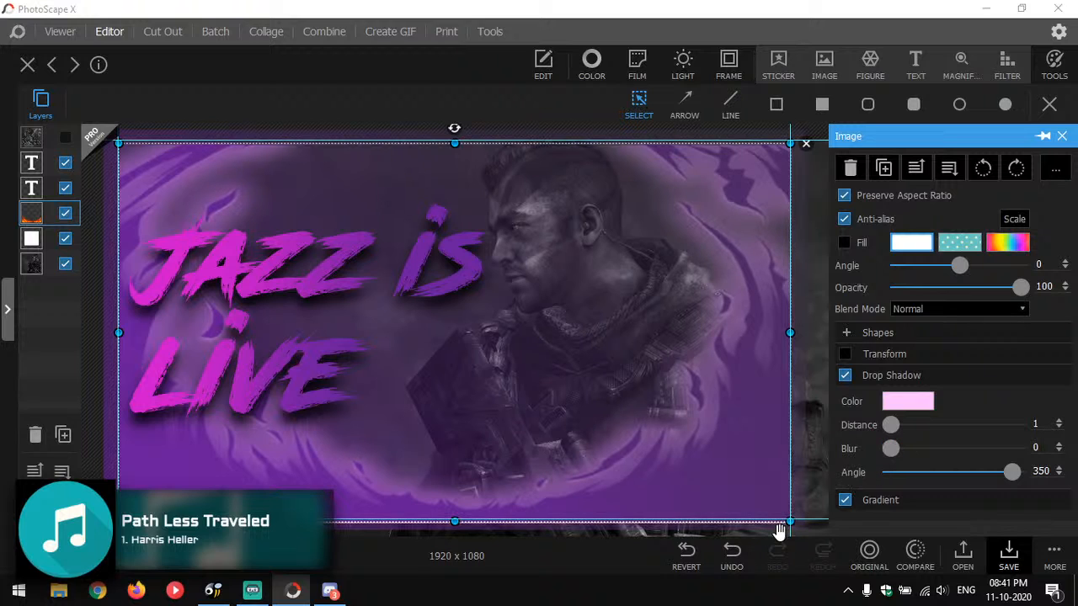
Change the flame image's gradient to run from light purple to bright purple and turn off its drop shadow.
click(881, 504)
click(937, 448)
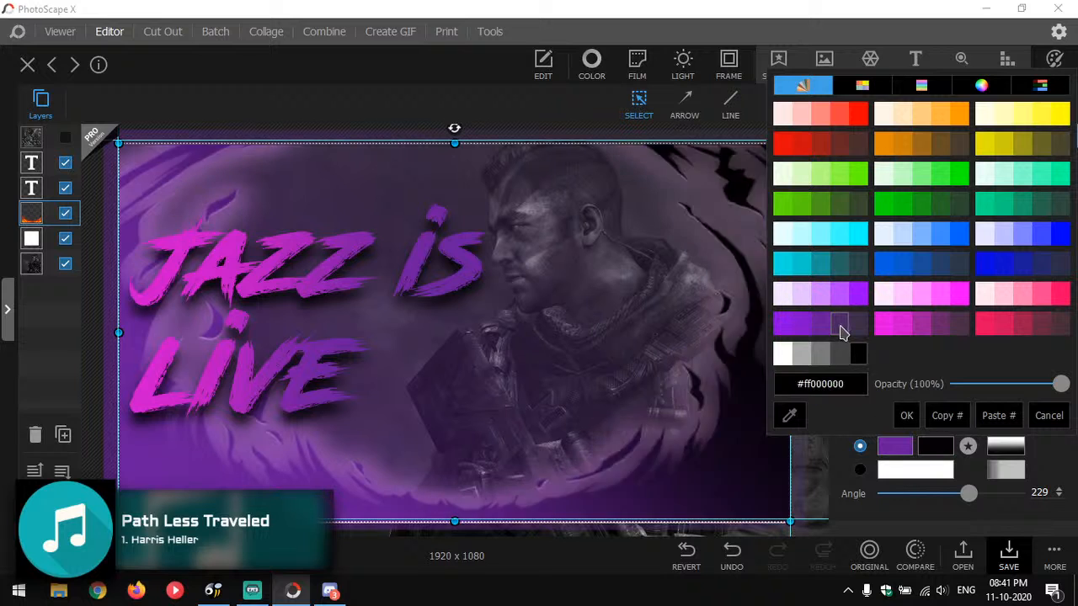
click(858, 297)
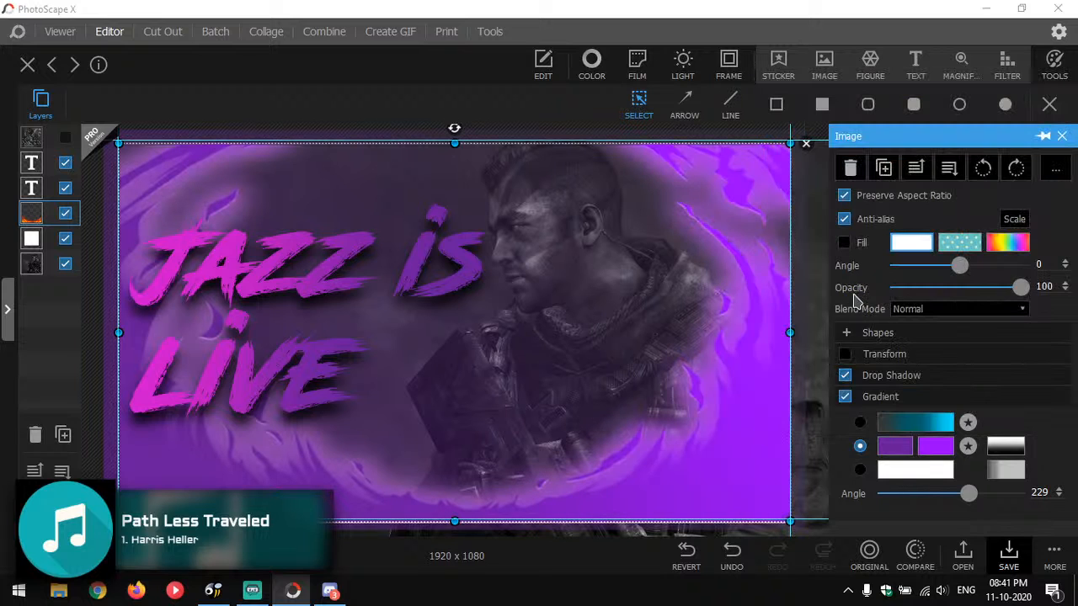
click(893, 451)
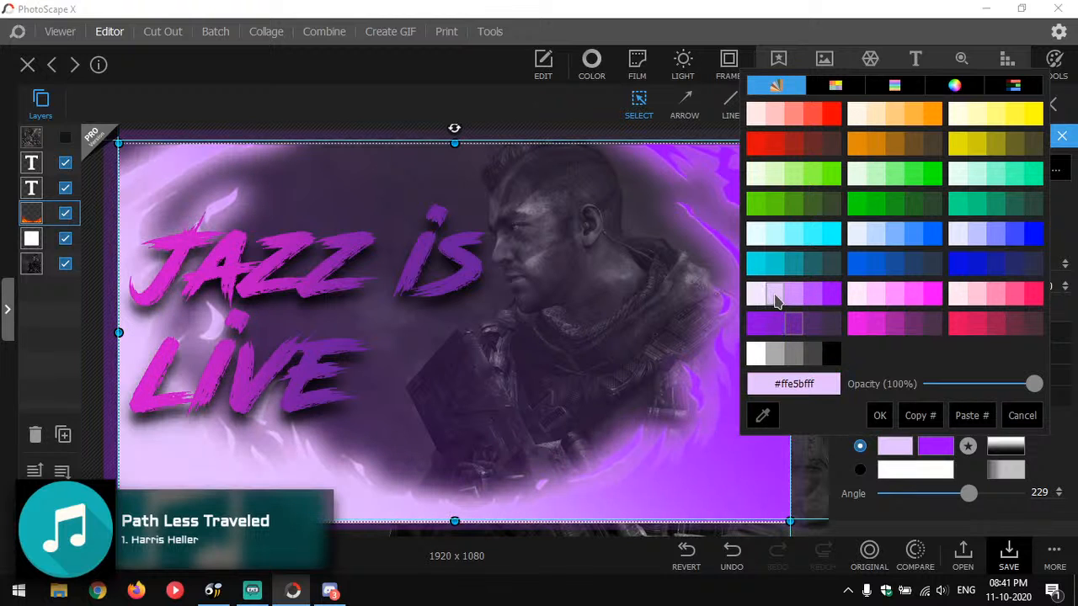
click(795, 301)
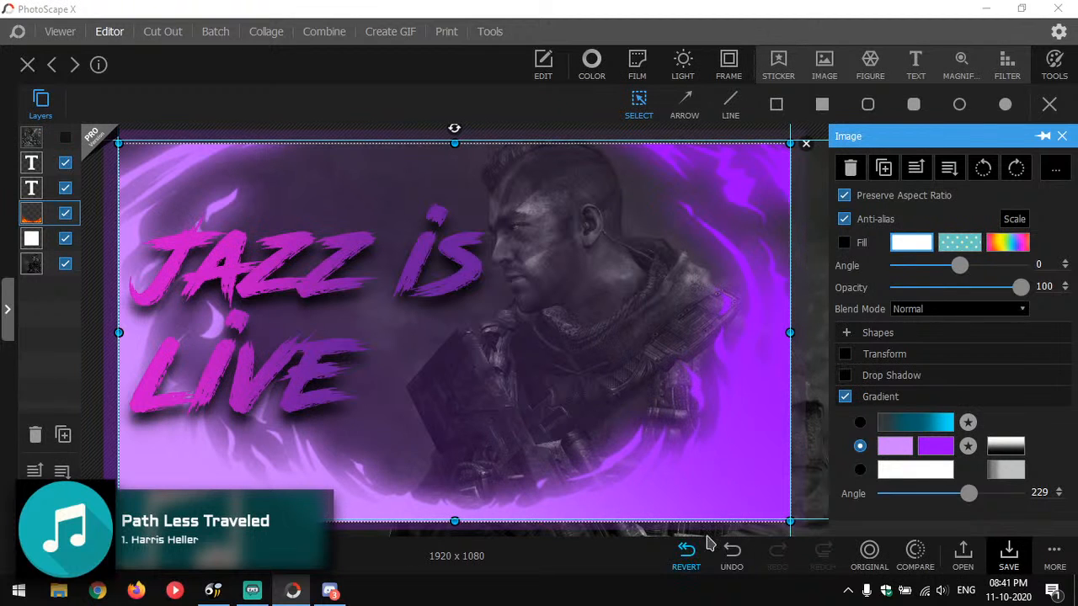
Switch the flame image's gradient off and on again, and re-enable its drop shadow.
click(405, 276)
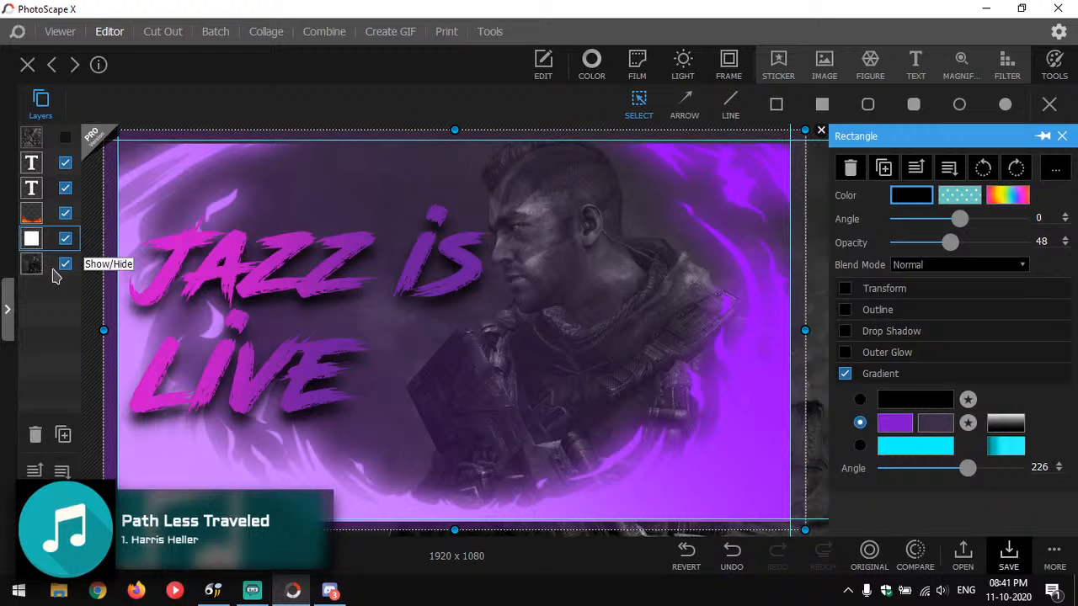
click(39, 218)
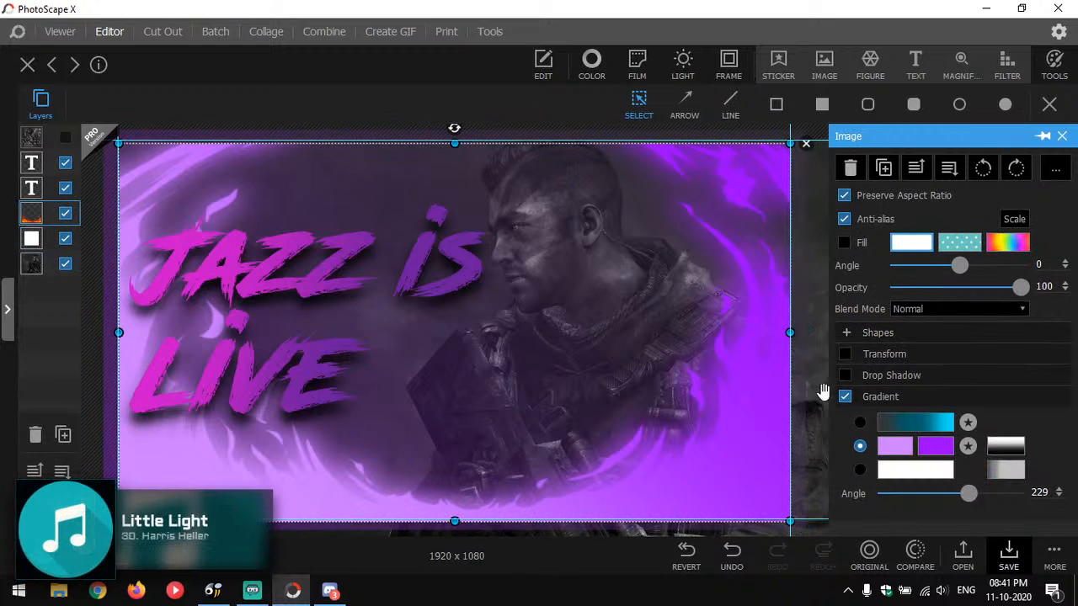
click(846, 398)
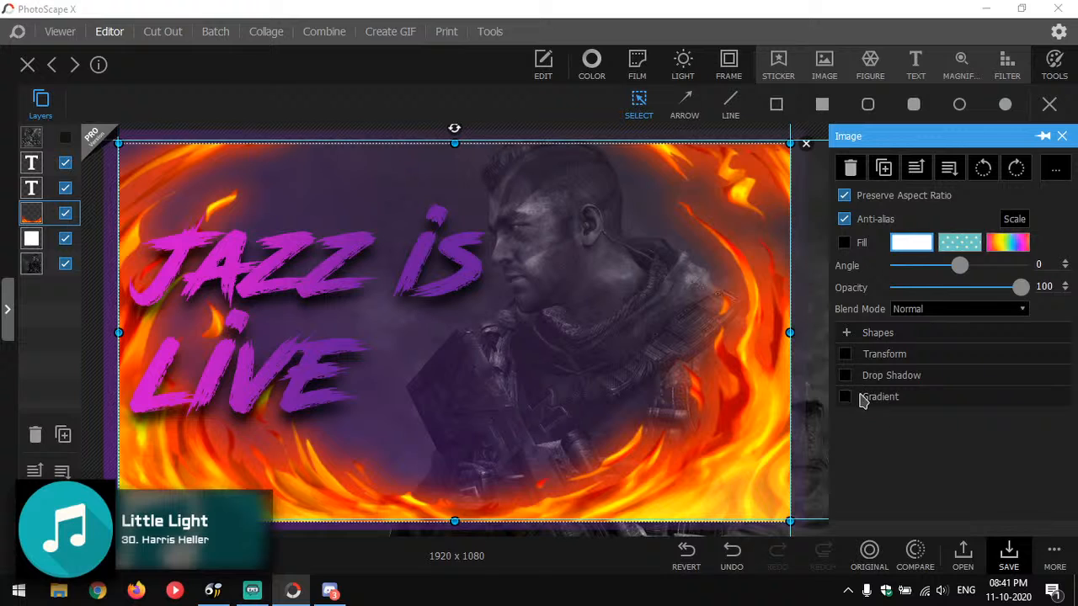
click(846, 377)
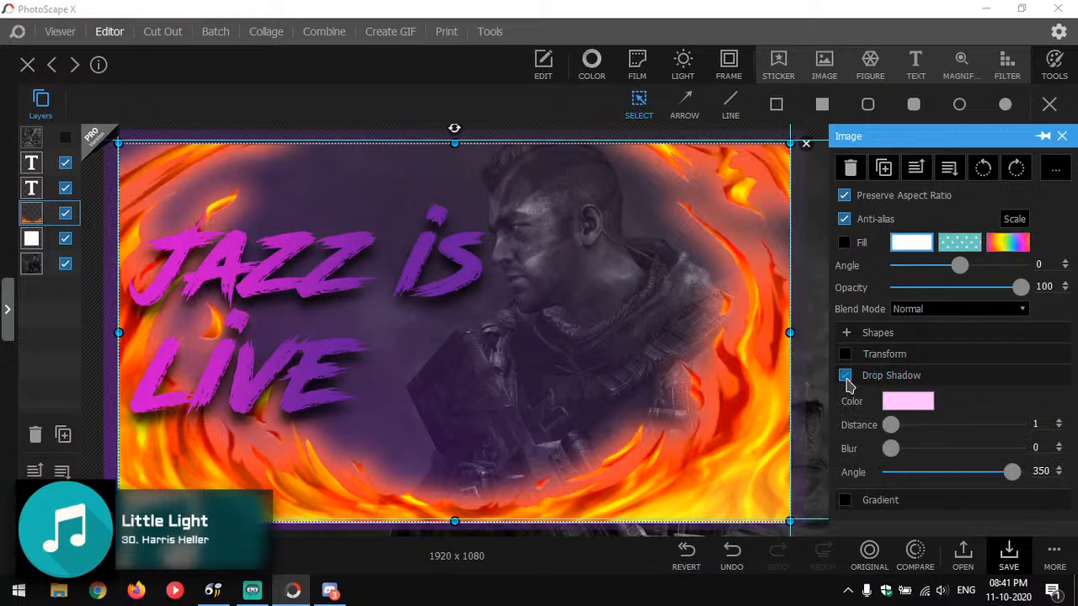
click(844, 500)
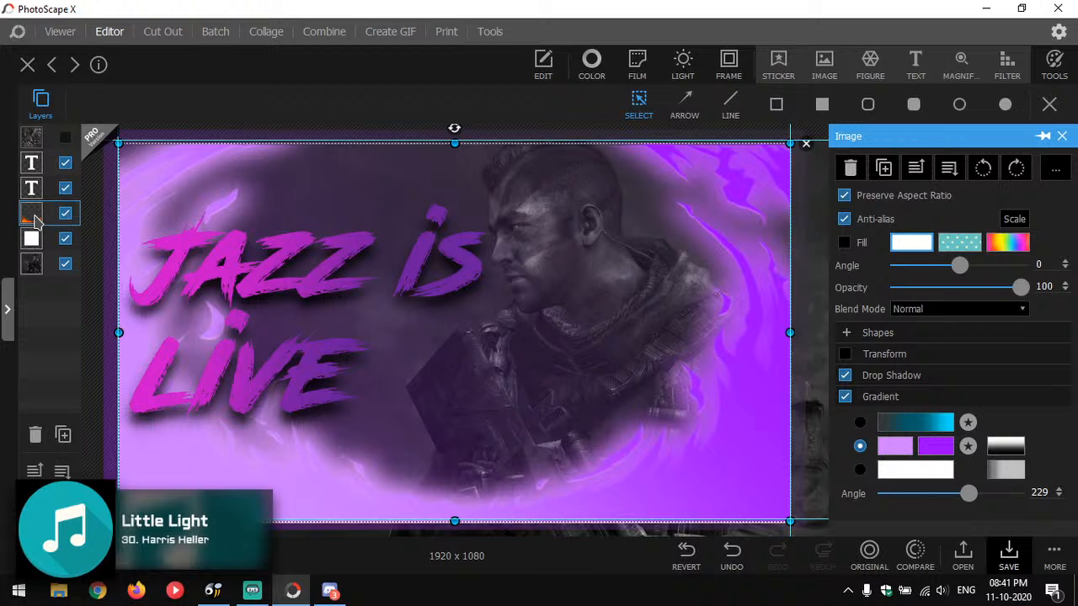
Delete the flame image from the thumbnail.
click(815, 170)
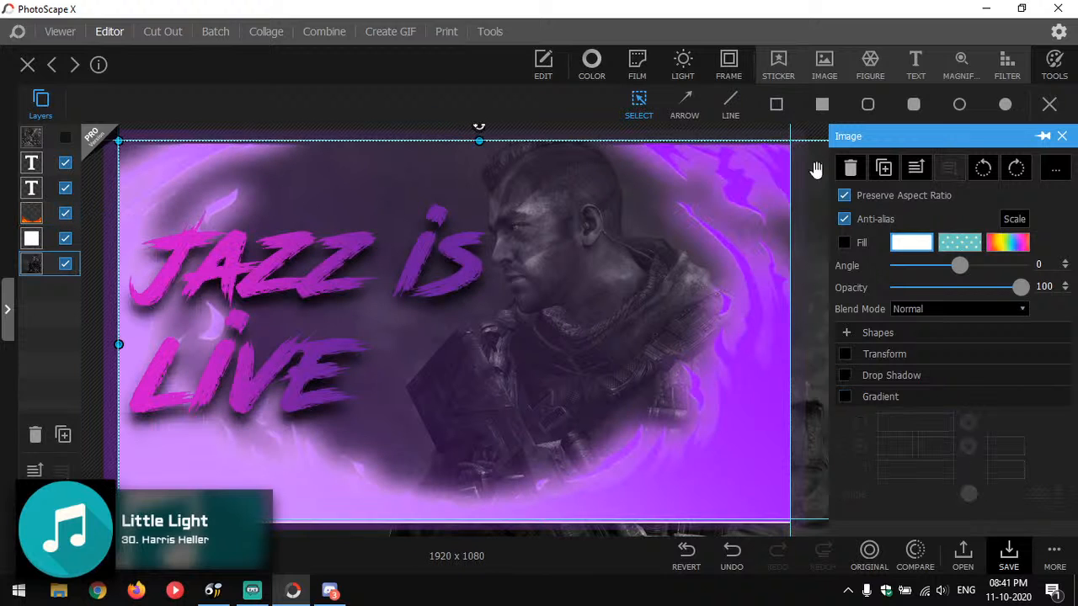
click(772, 211)
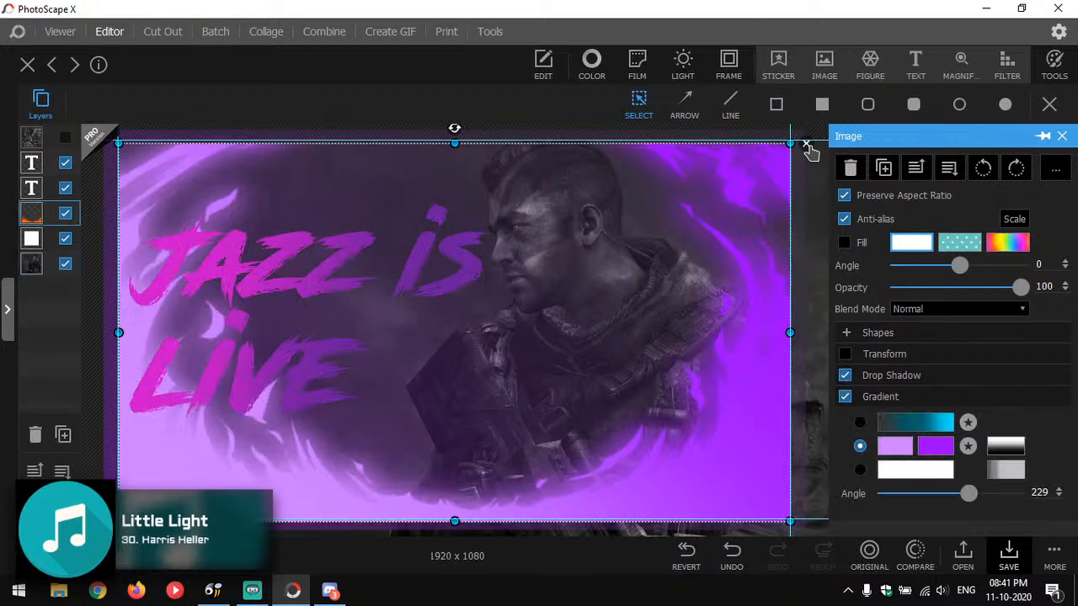
click(806, 146)
Try adding the red streaks image "a763ef5c3b37636a3c6c15b03f142a30.png" from Project files > Effects, and remove it from the canvas.
click(834, 55)
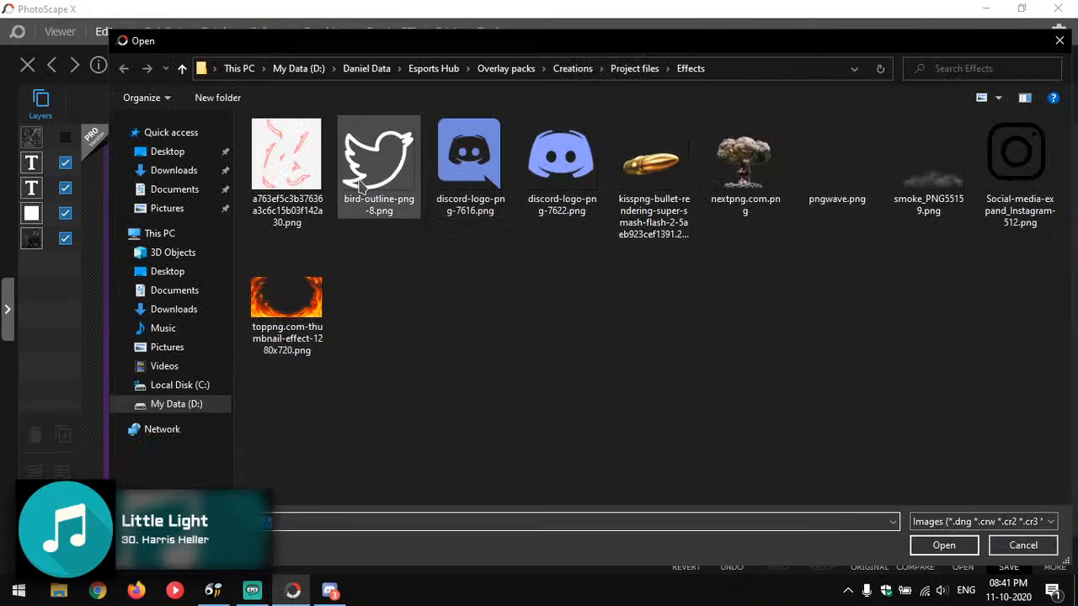
click(286, 169)
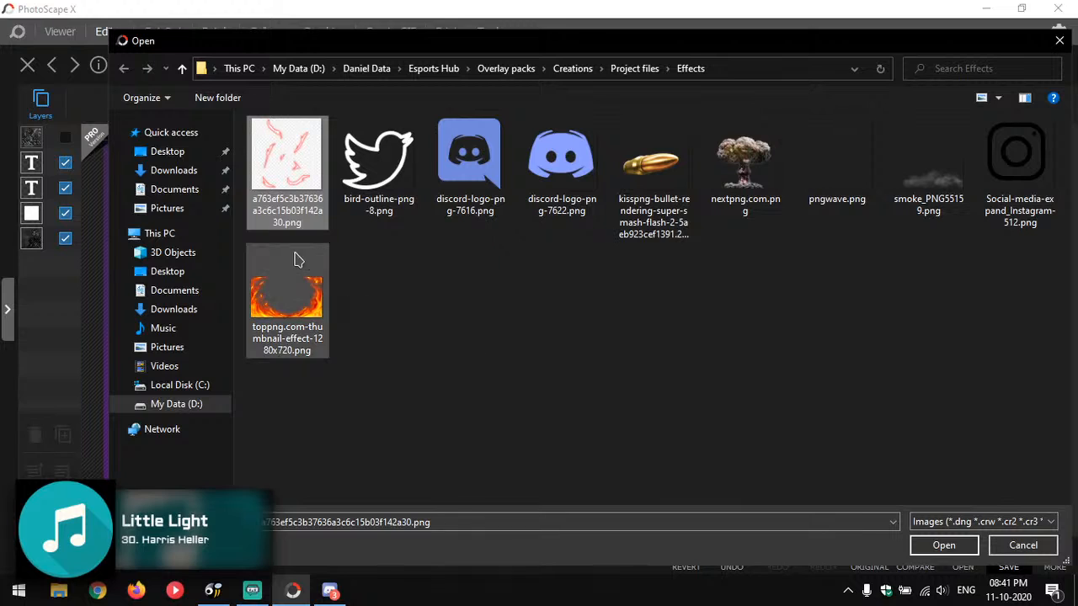
click(297, 320)
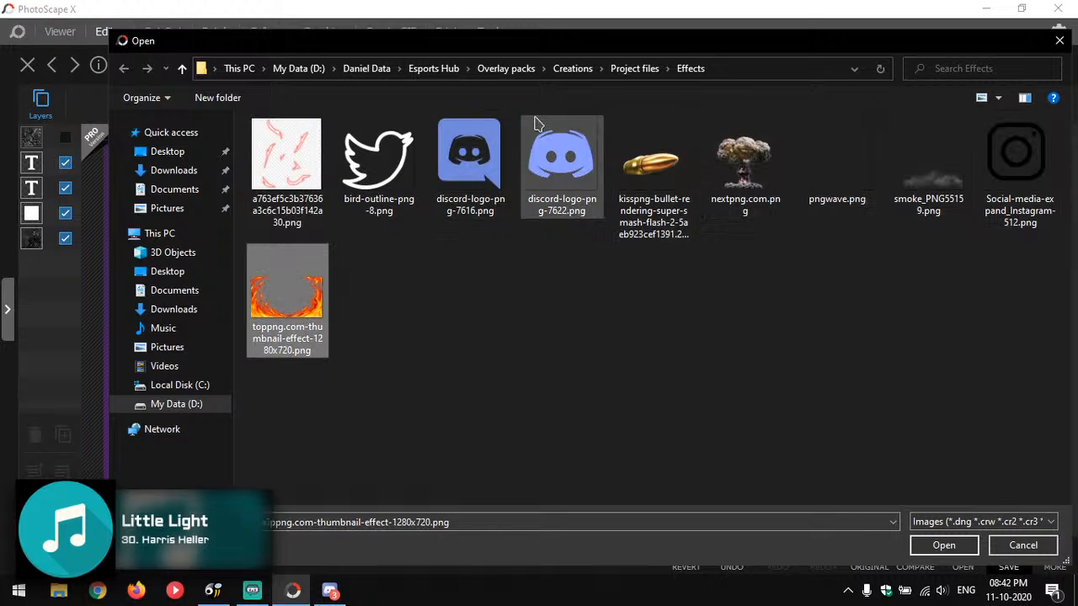
click(621, 68)
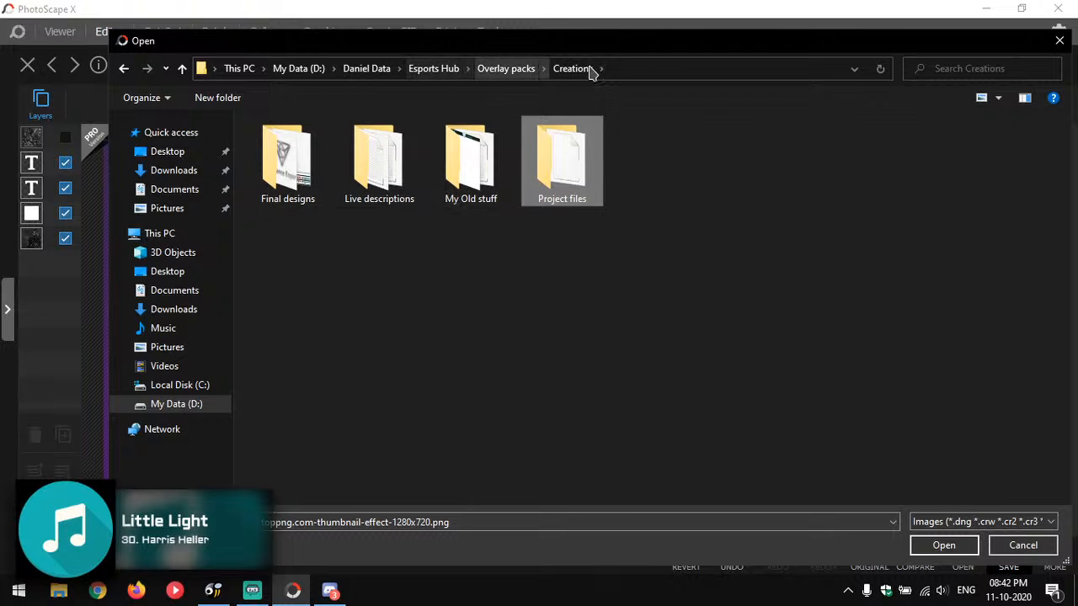
double_click(563, 173)
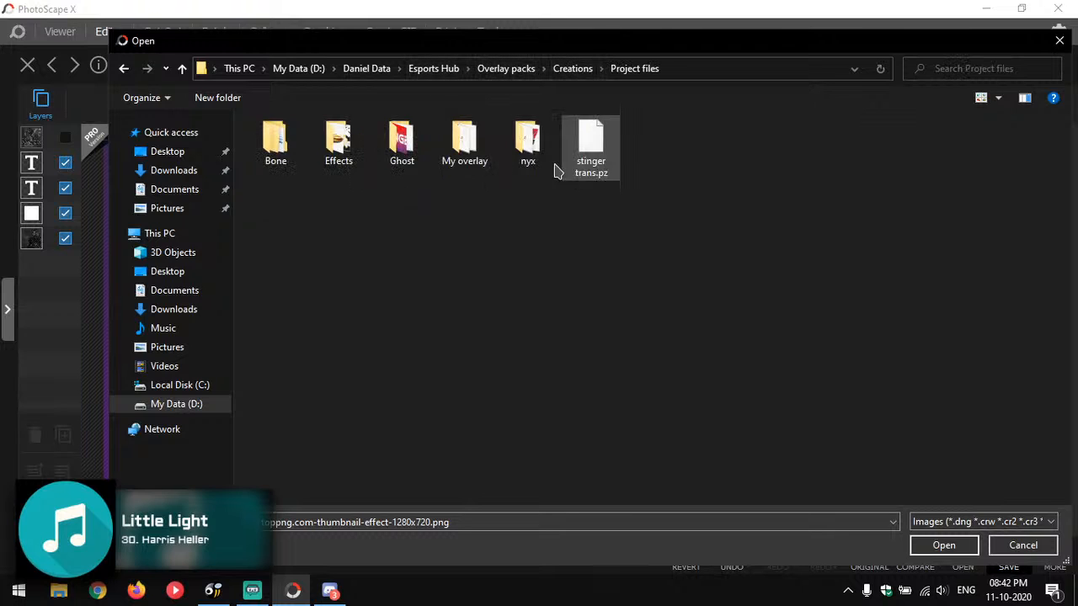
double_click(337, 136)
click(266, 173)
double_click(266, 173)
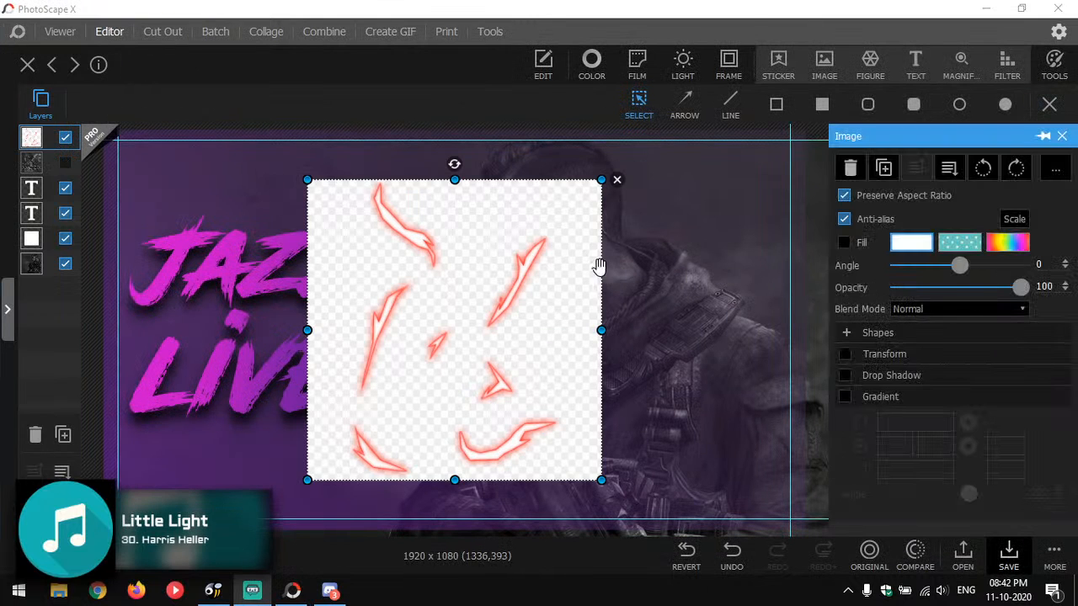
click(617, 181)
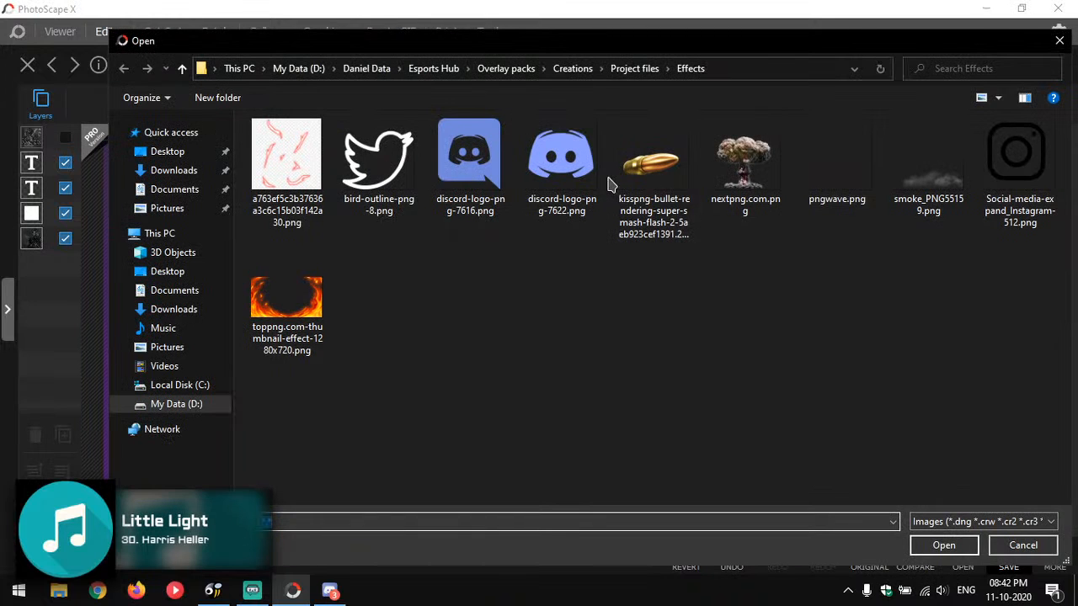
Add "toppng.com-thumbnail-effect-1280x720.png" from the Effects folder again and enable its light-to-bright purple gradient.
click(282, 324)
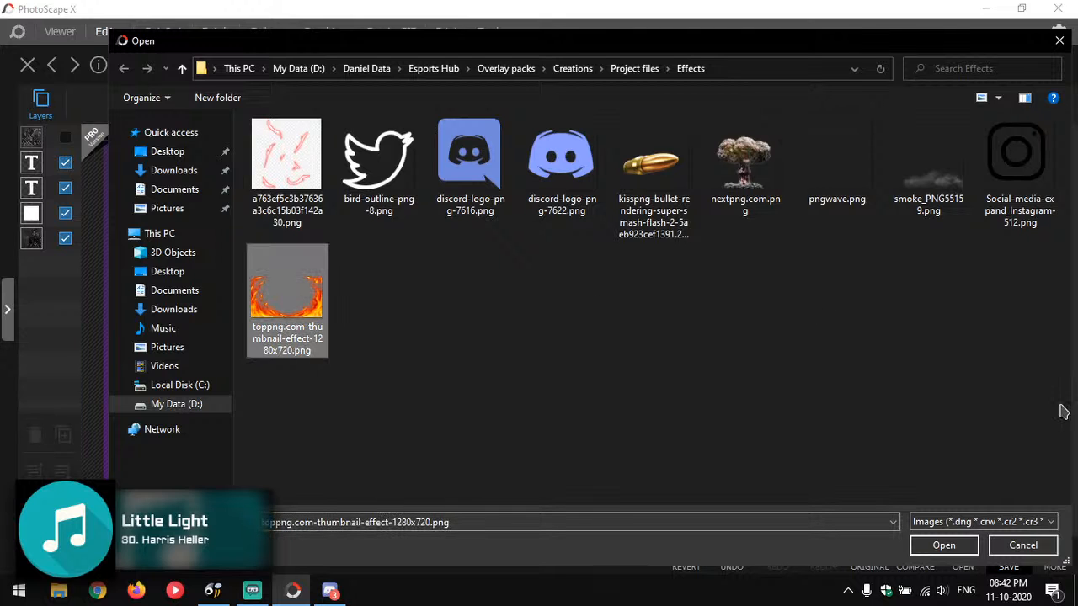
click(944, 545)
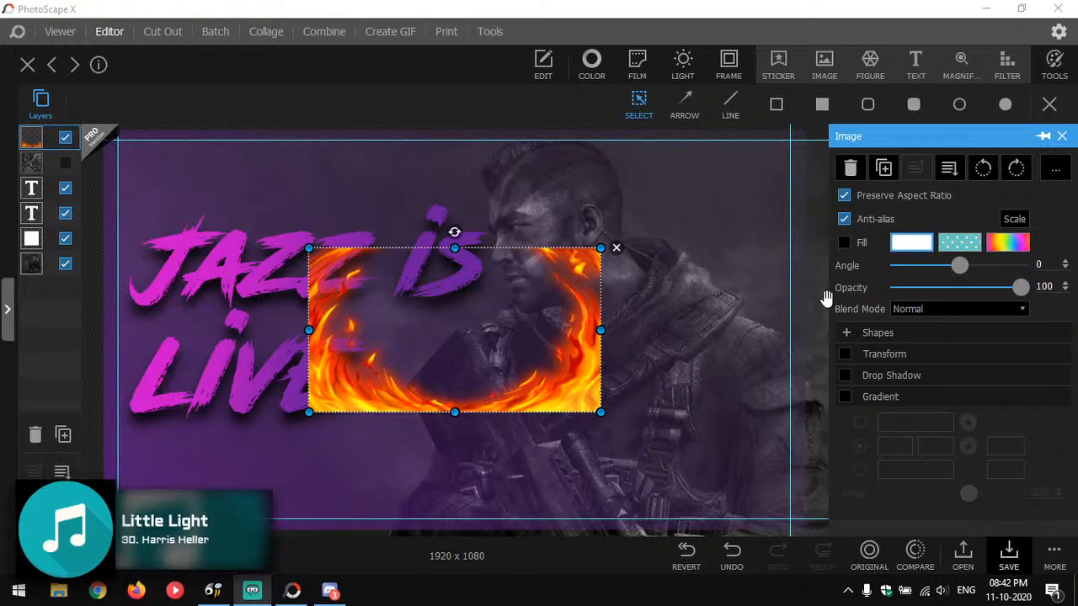
click(849, 399)
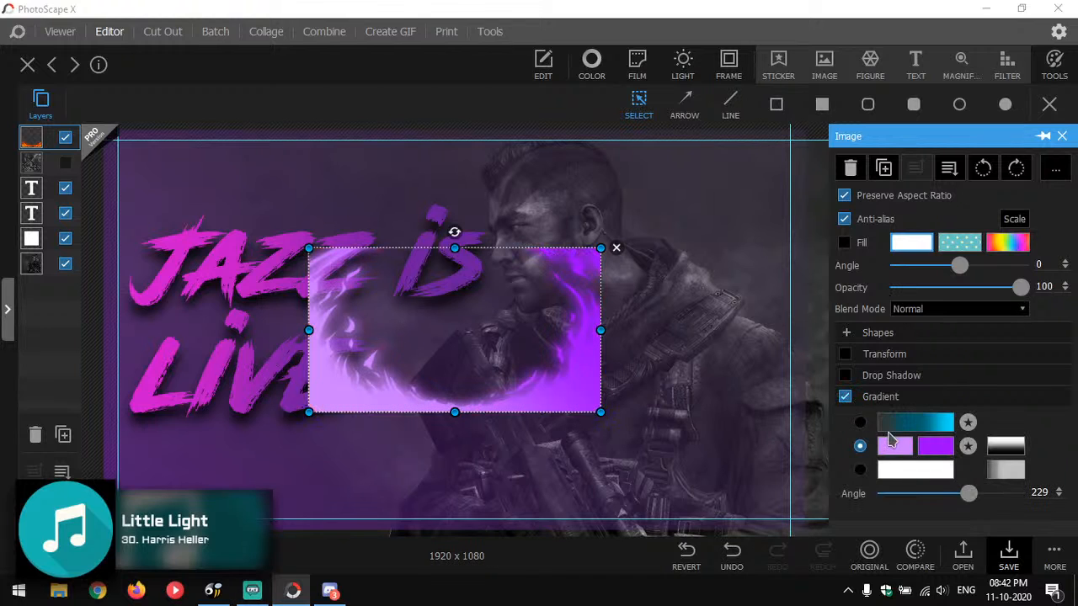
Change the flame image's first gradient colour to black and set the gradient angle to 152.
click(894, 450)
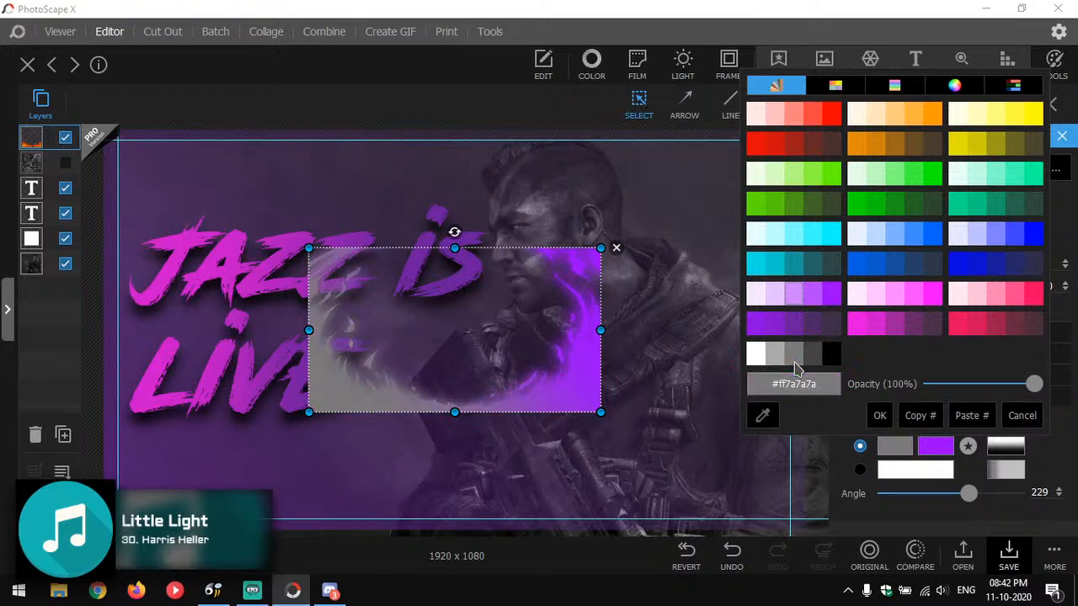
click(834, 357)
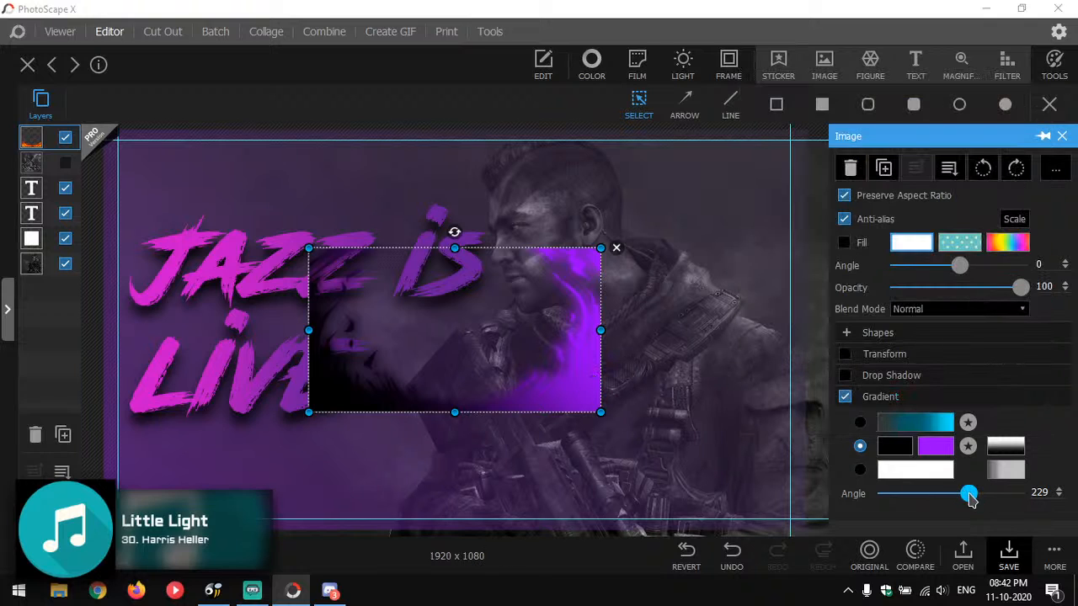
drag(969, 495, 944, 513)
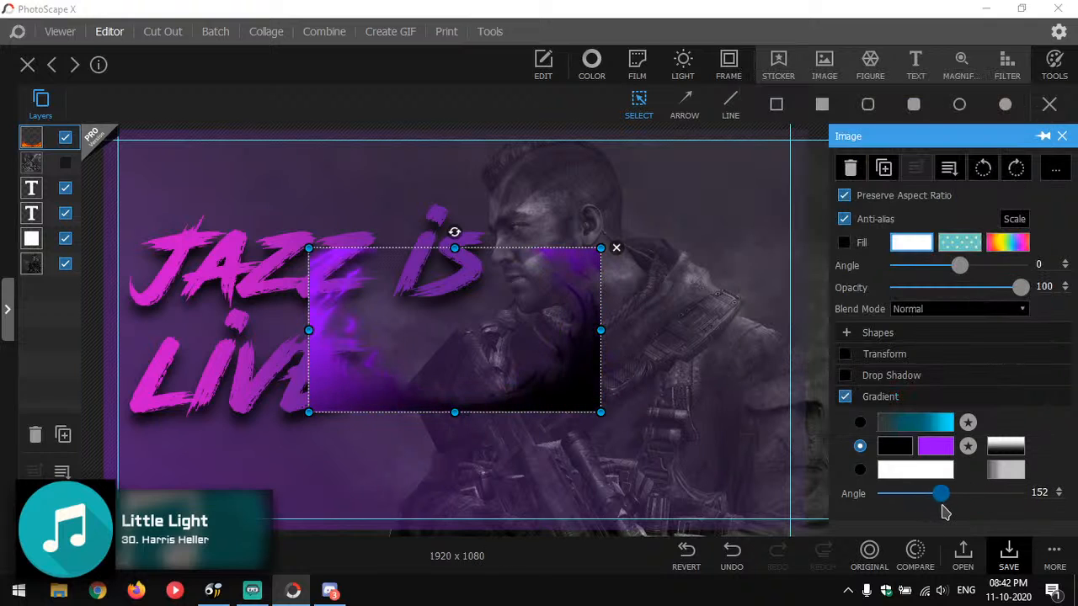
Enlarge the flame image to fill the guide frame and move its layer beneath both text layers.
drag(570, 400, 789, 549)
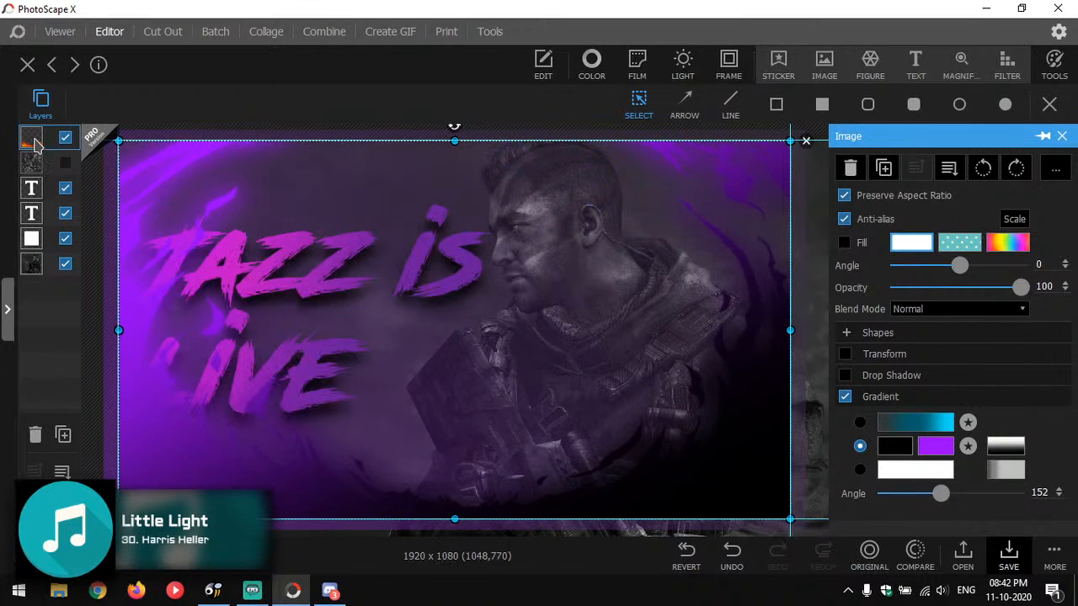
drag(36, 144, 34, 222)
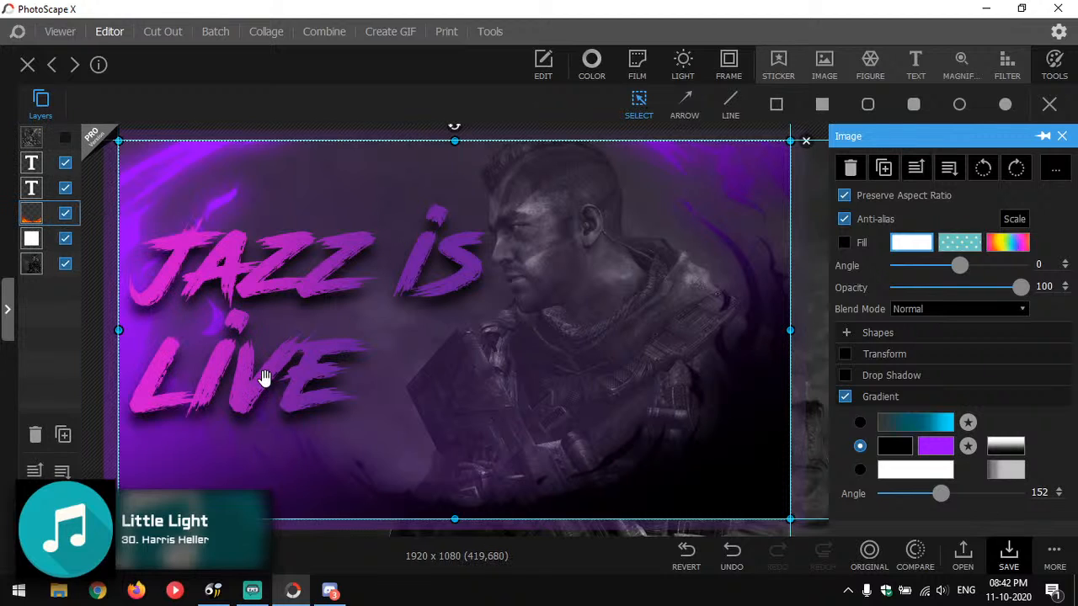
click(774, 390)
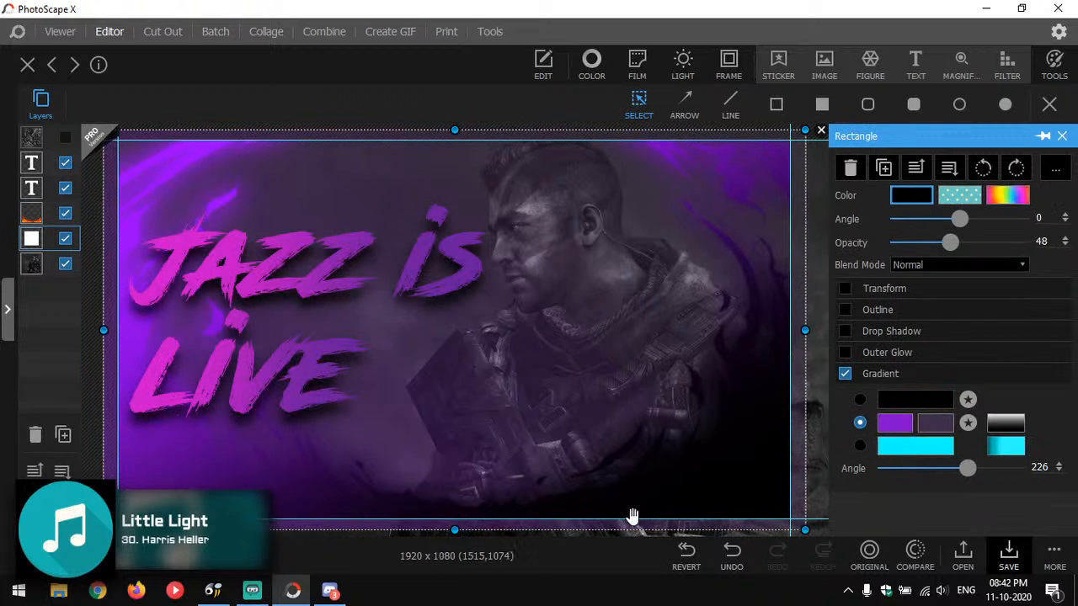
click(933, 425)
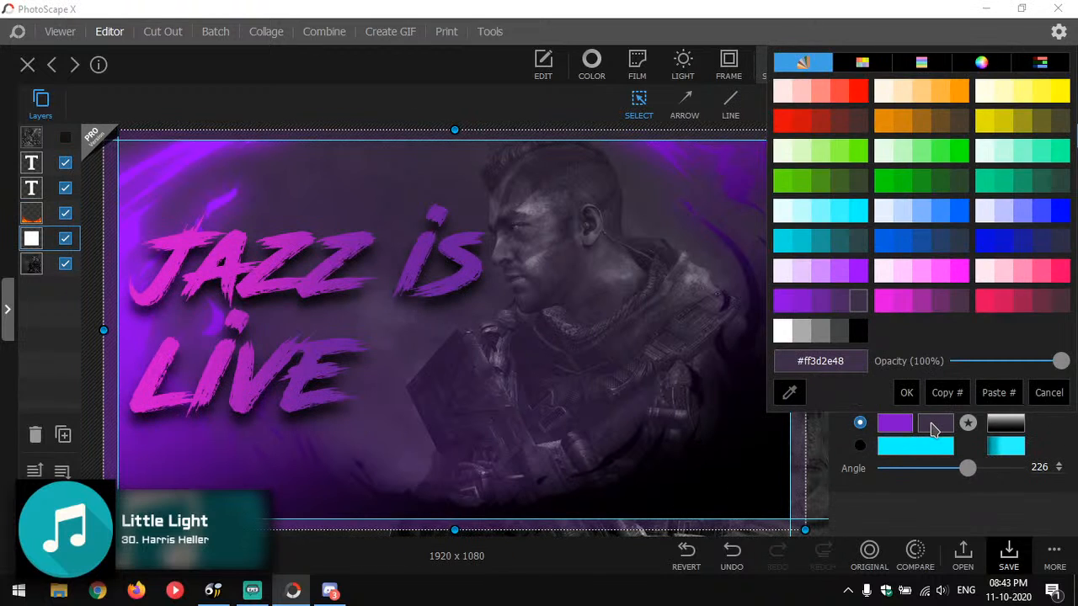
click(933, 426)
click(933, 426)
click(969, 528)
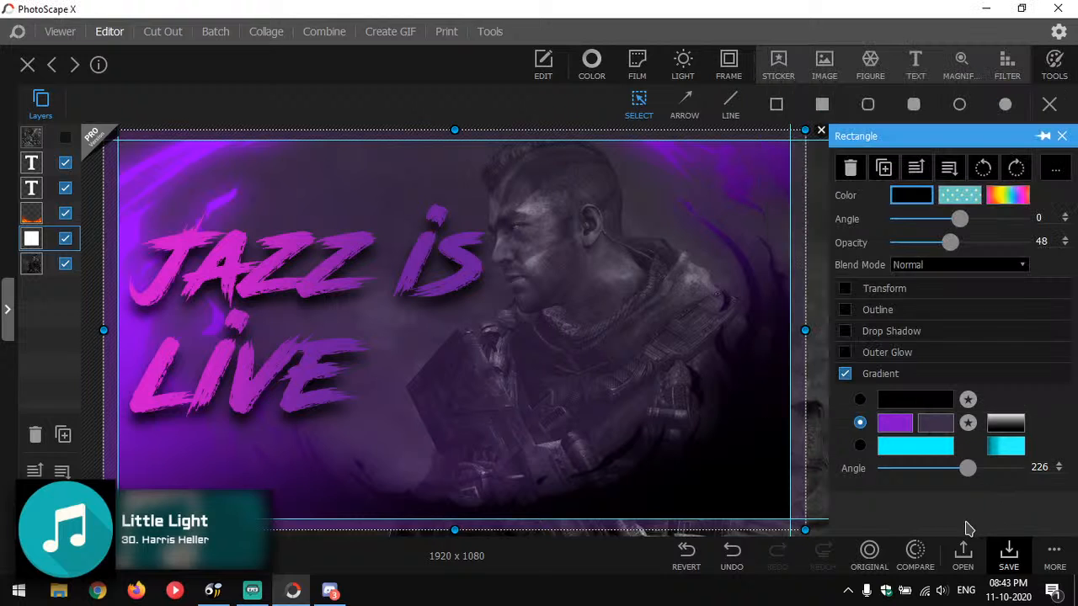
click(31, 216)
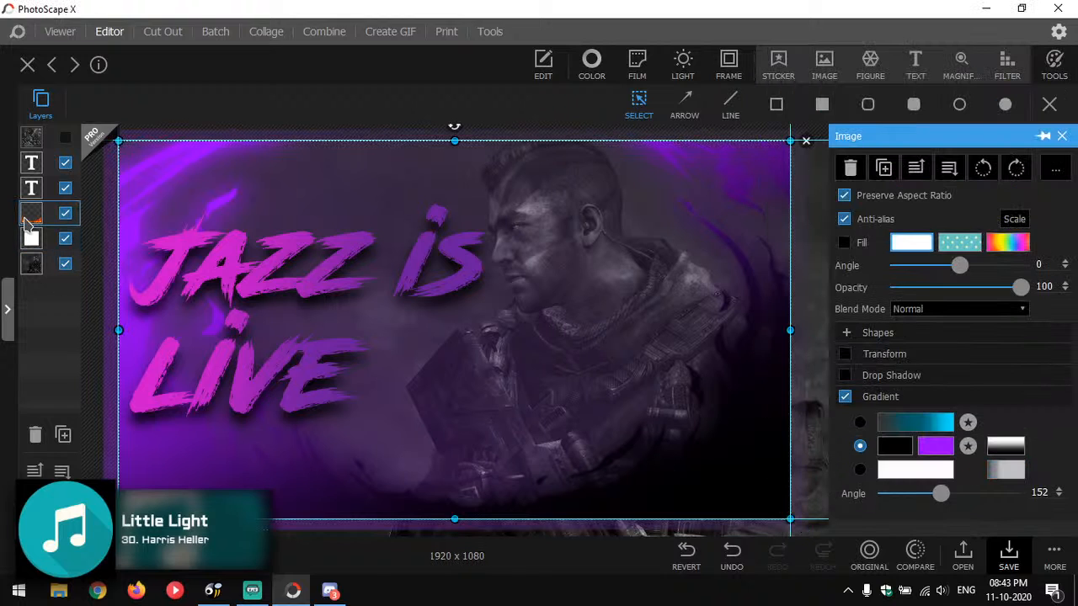
click(31, 239)
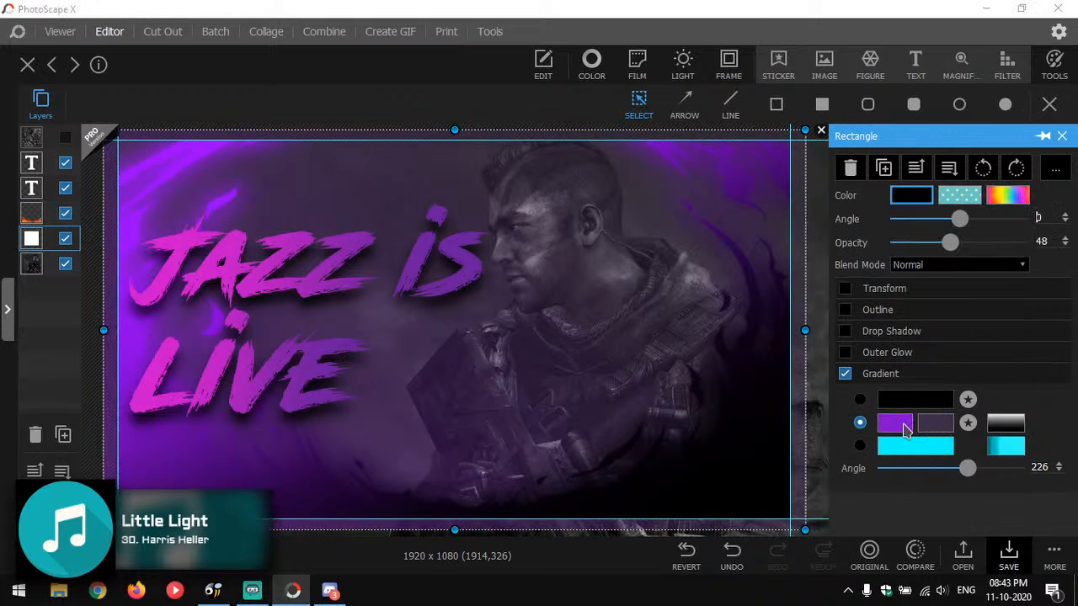
click(905, 429)
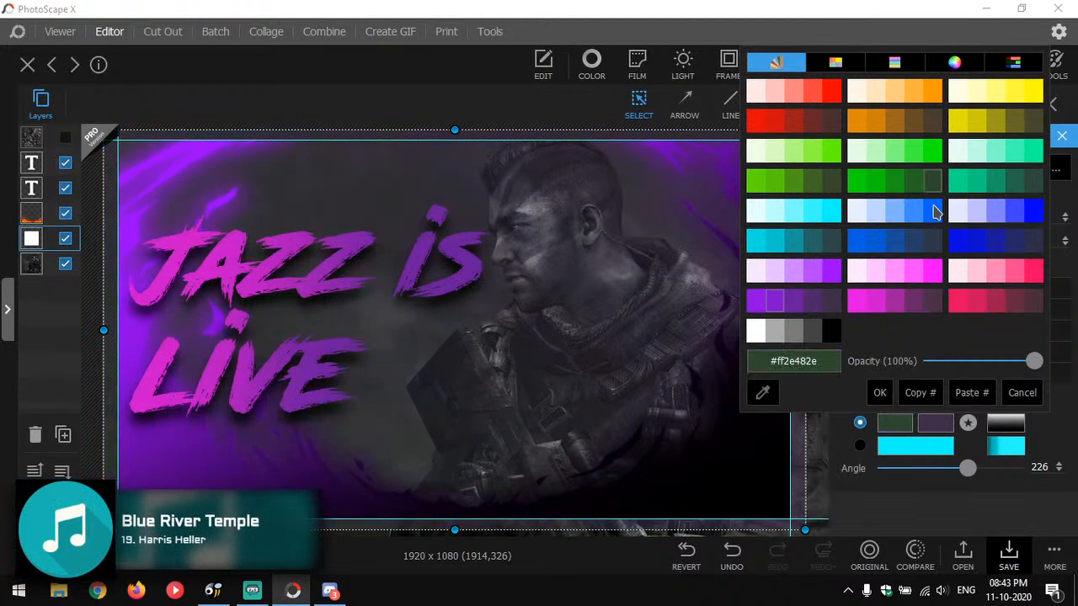
click(1021, 393)
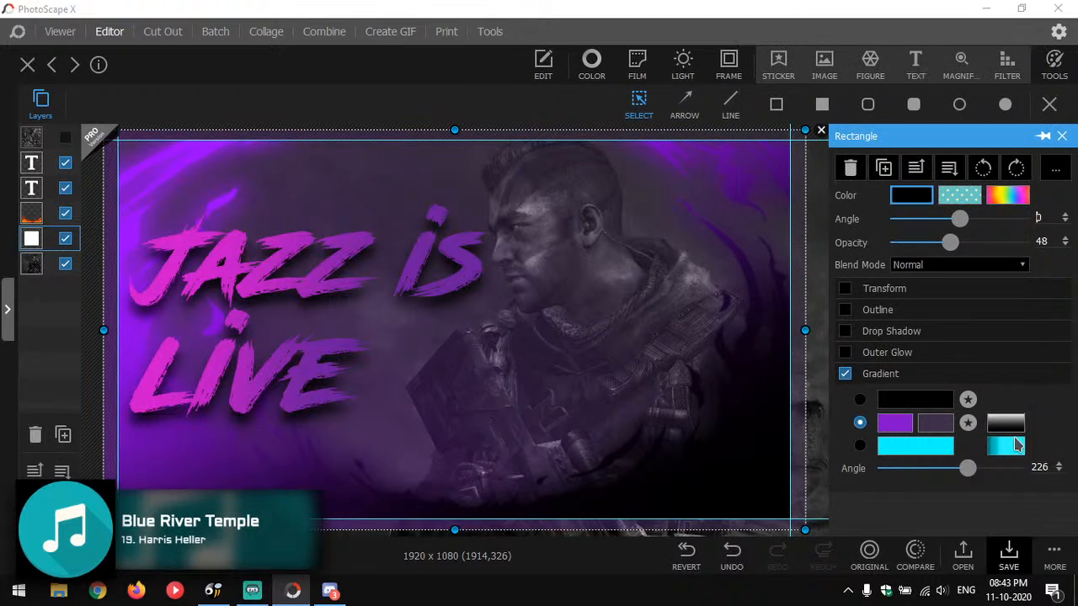
Try several purples for the flame image's second gradient colour and apply light purple #b340ff.
click(25, 221)
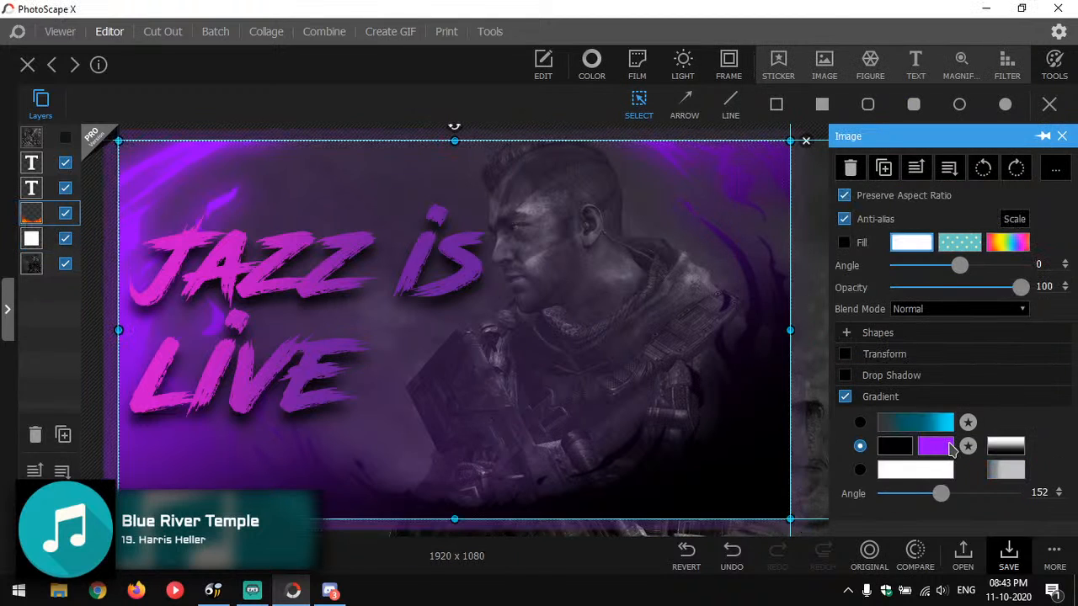
click(950, 449)
click(838, 329)
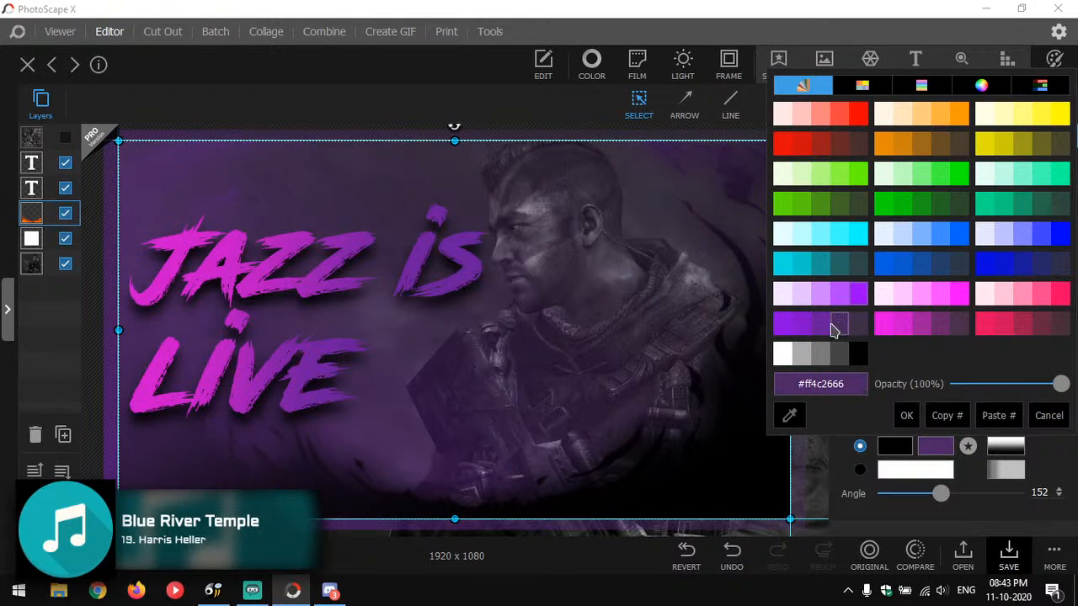
click(781, 325)
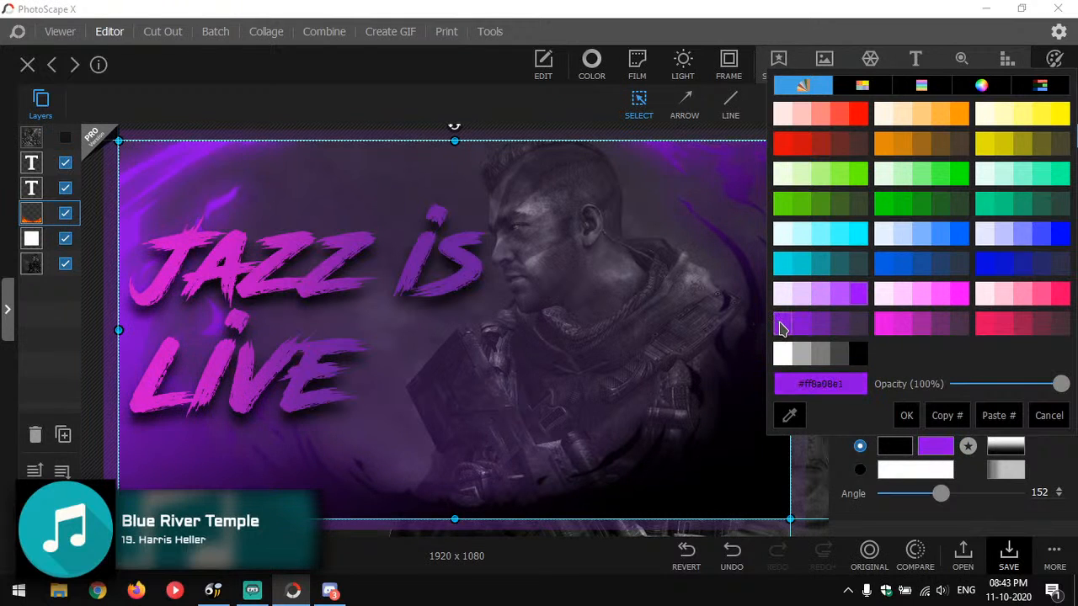
click(838, 300)
click(854, 295)
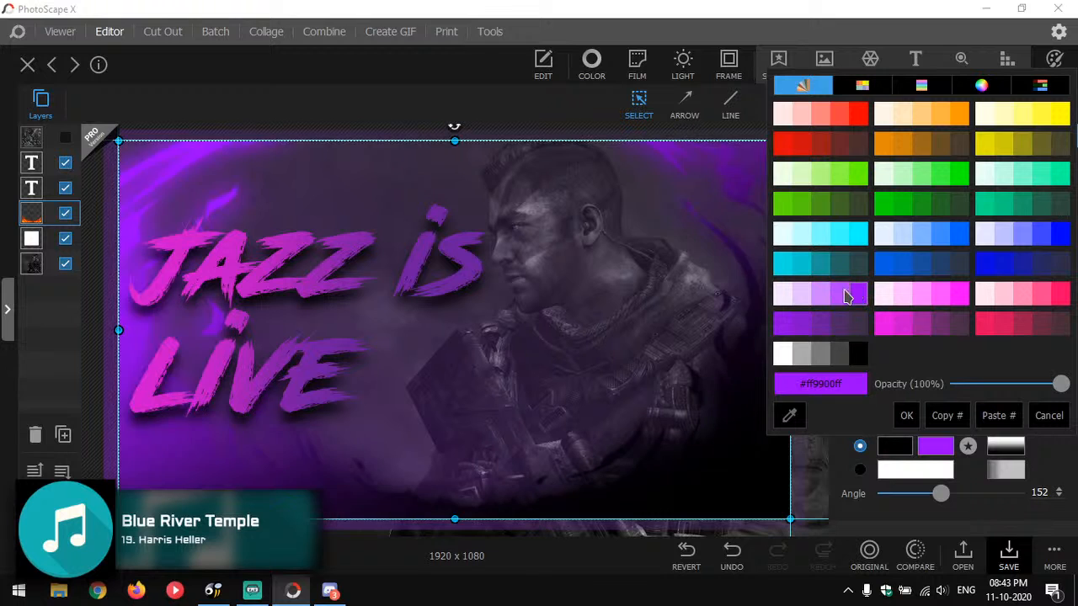
click(824, 296)
click(857, 294)
click(848, 296)
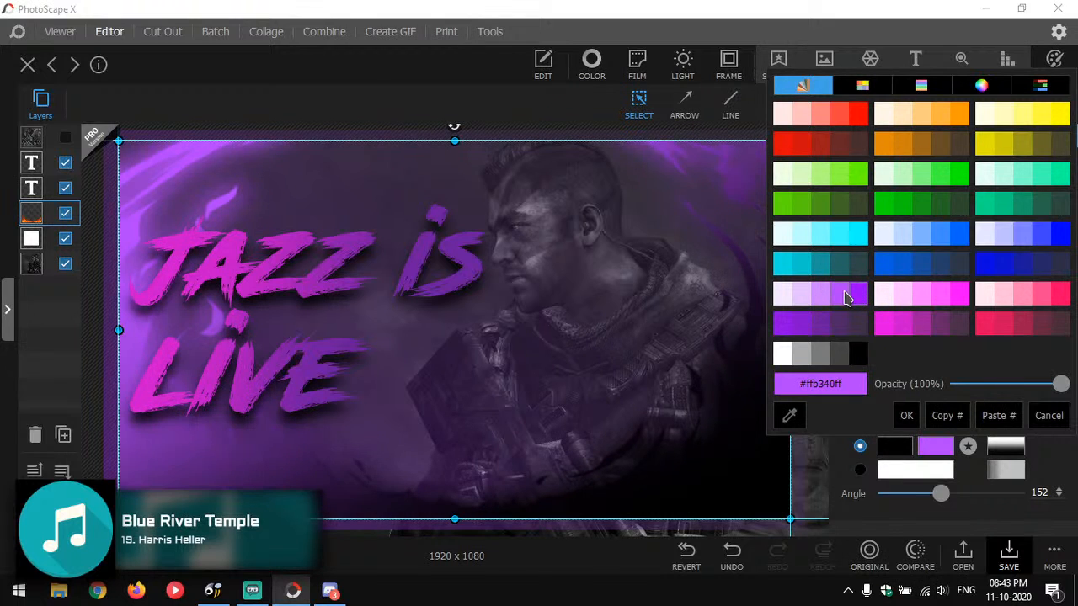
click(906, 415)
Set the flame image's first gradient colour to a strong purple and reapply #b340ff as the second colour.
click(914, 451)
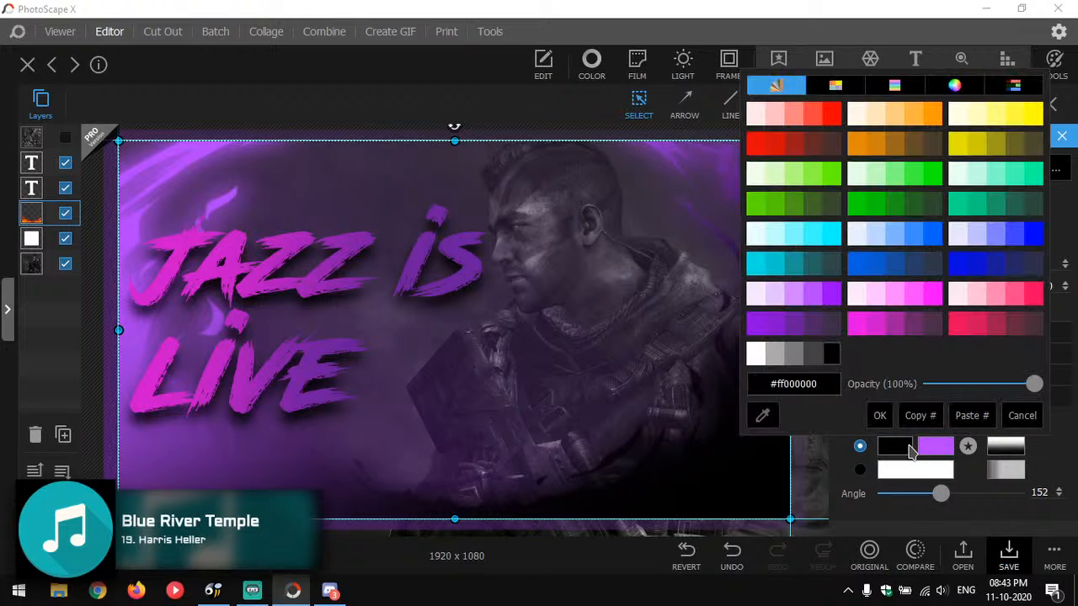
click(813, 328)
click(834, 327)
click(865, 325)
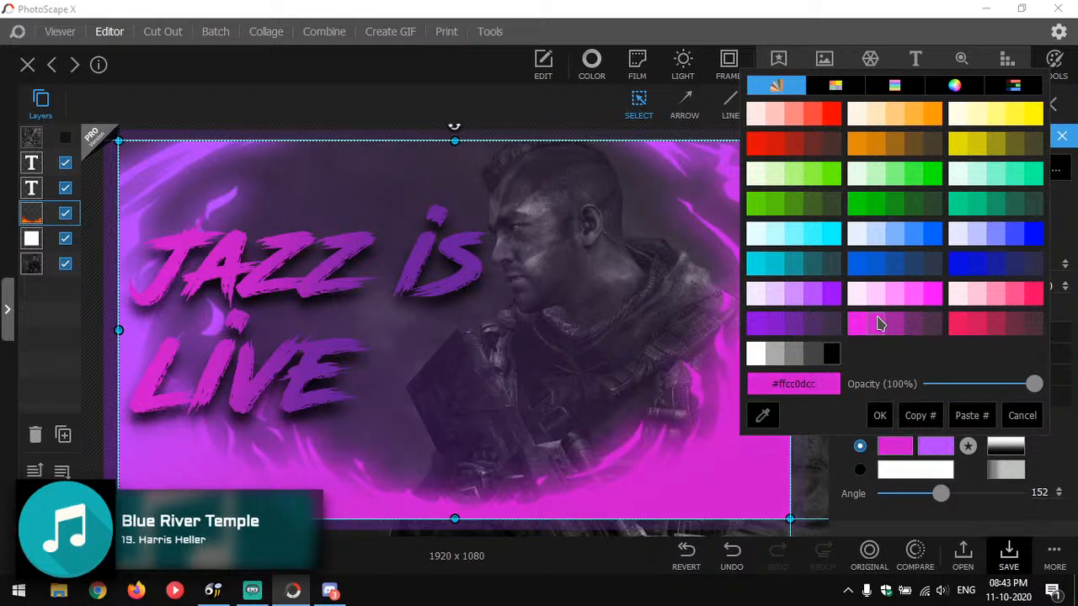
click(797, 327)
click(773, 320)
double_click(761, 328)
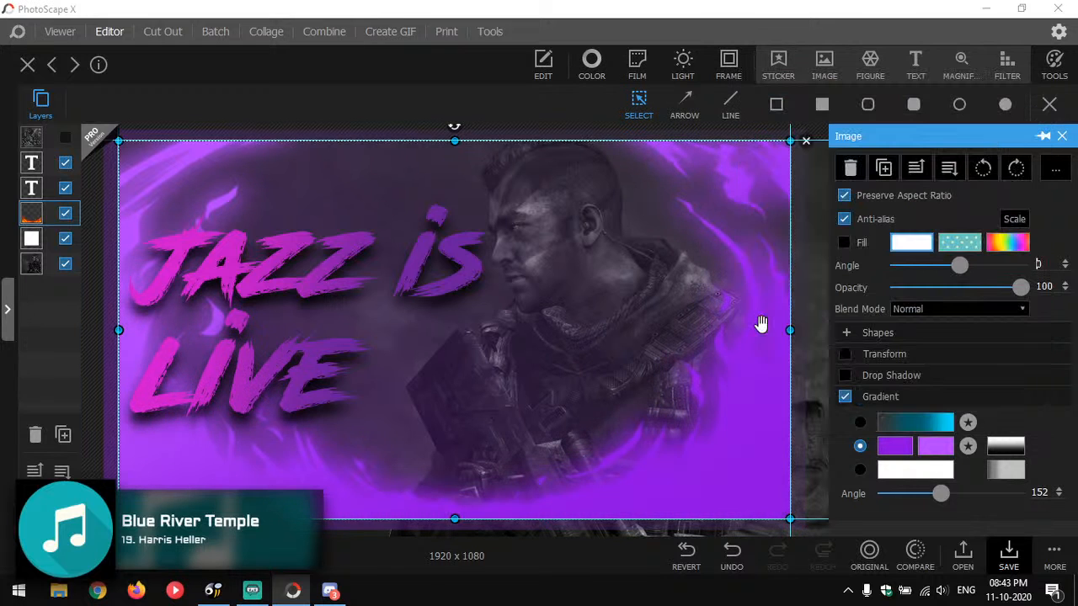
click(936, 446)
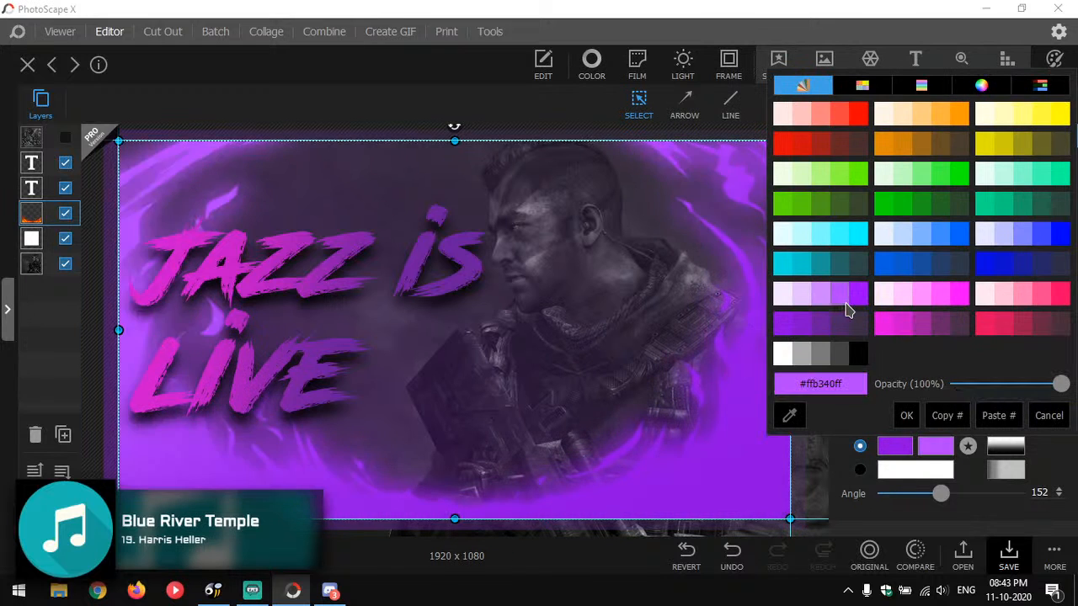
double_click(834, 301)
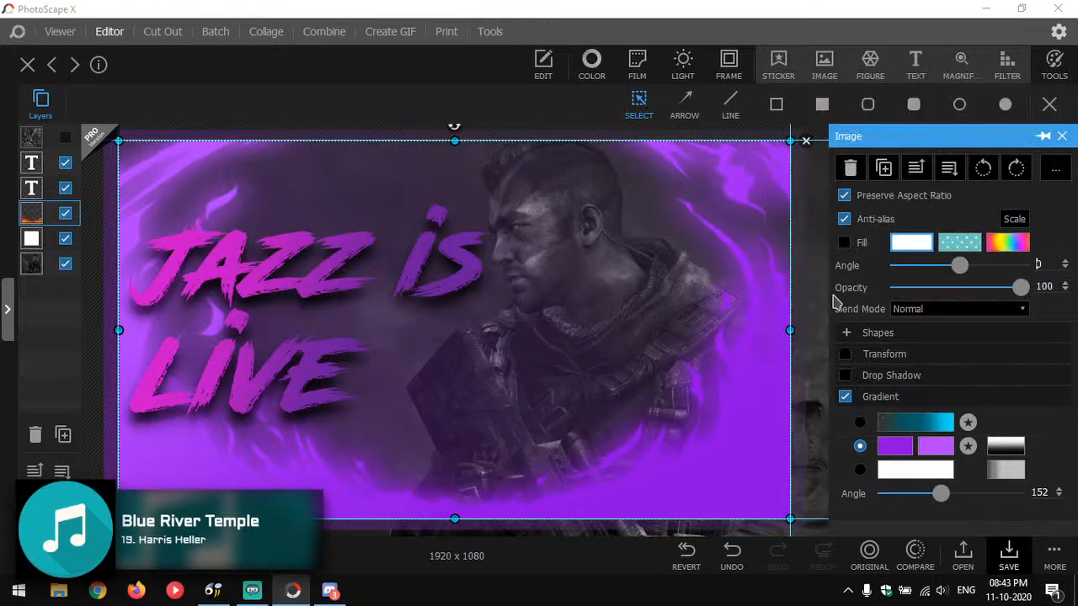
Try the pale pink drop shadow on the flame image with a different blur, and switch it off.
click(845, 376)
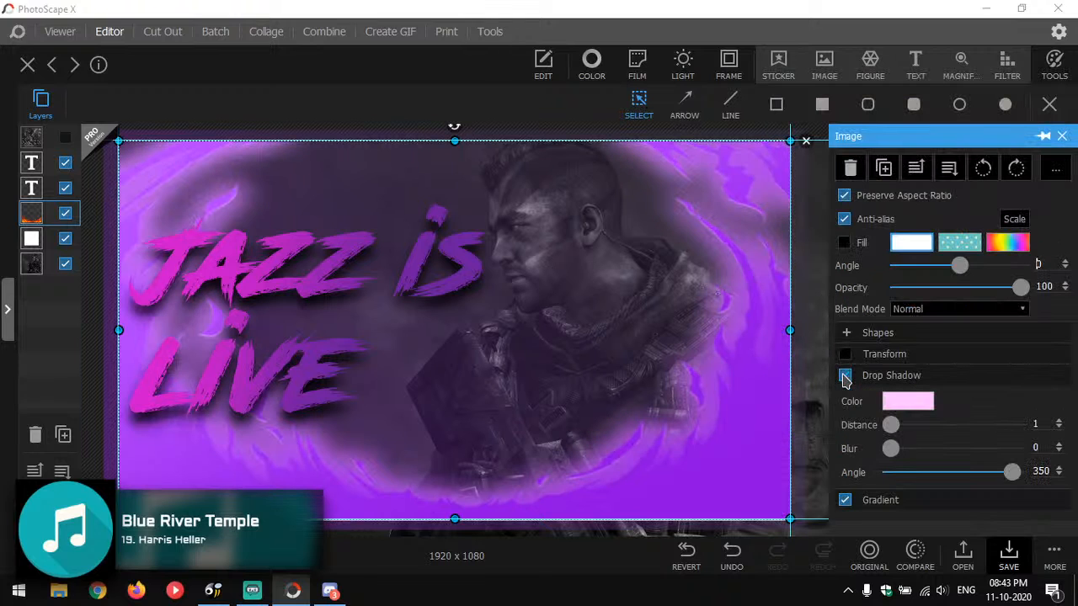
click(906, 402)
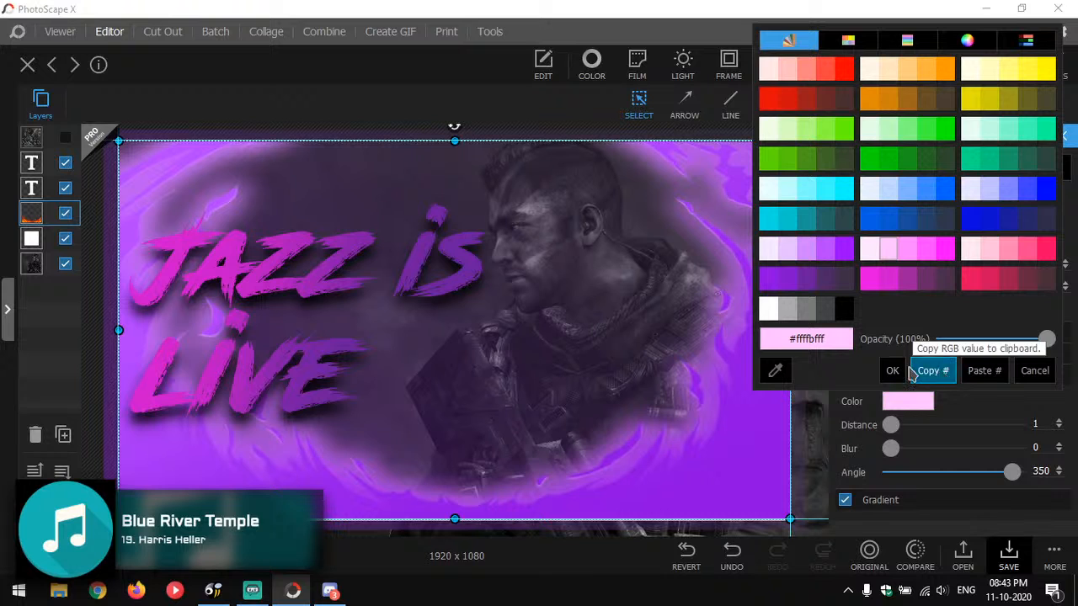
click(894, 374)
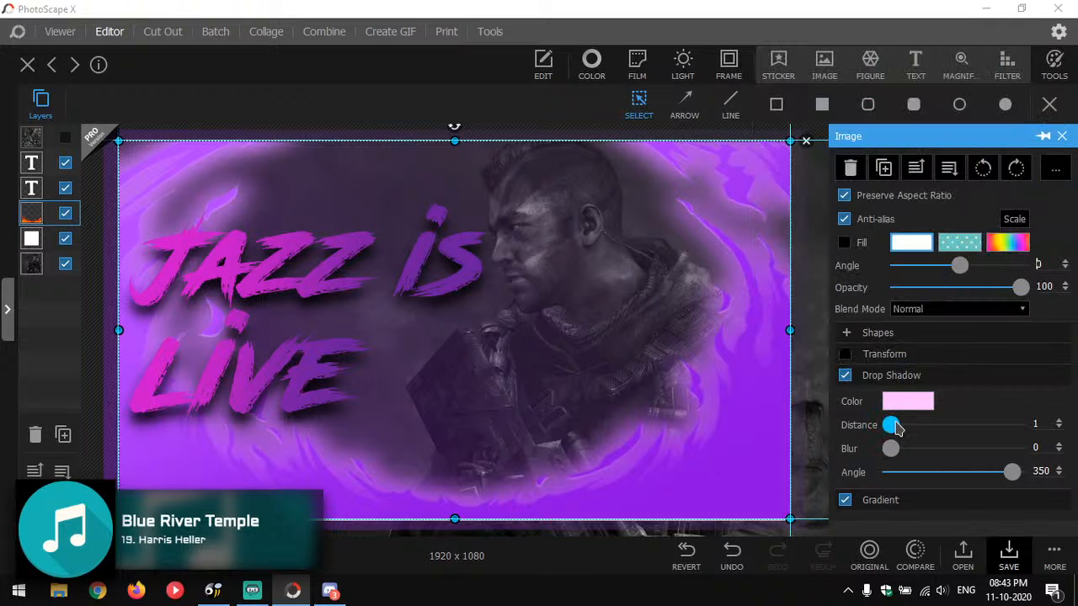
drag(924, 452, 875, 462)
click(846, 376)
Set the flame image's gradient colours to bright purple first and black second.
click(896, 401)
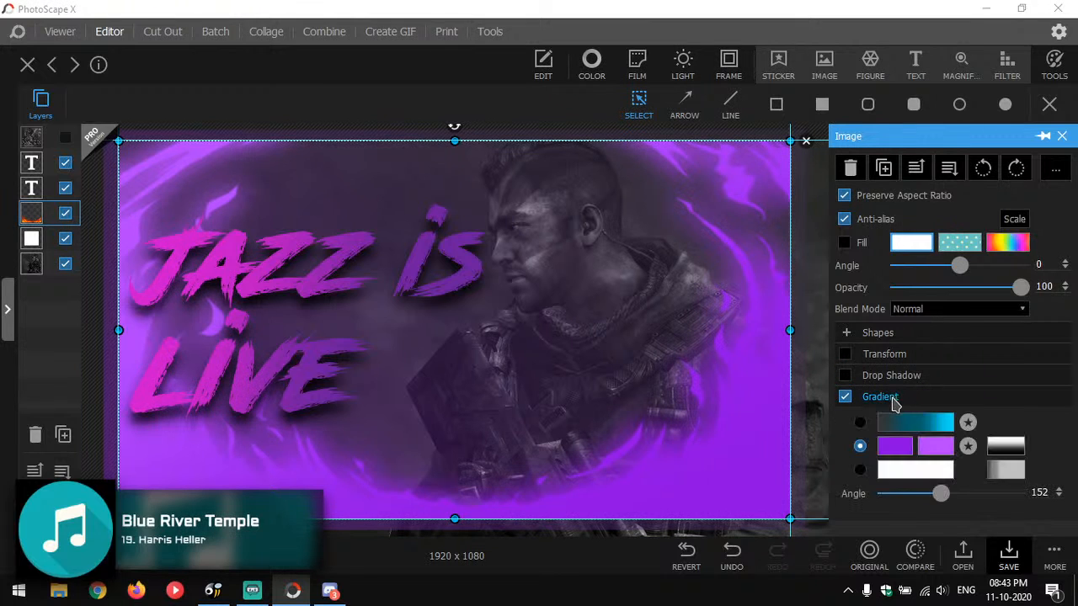
click(905, 455)
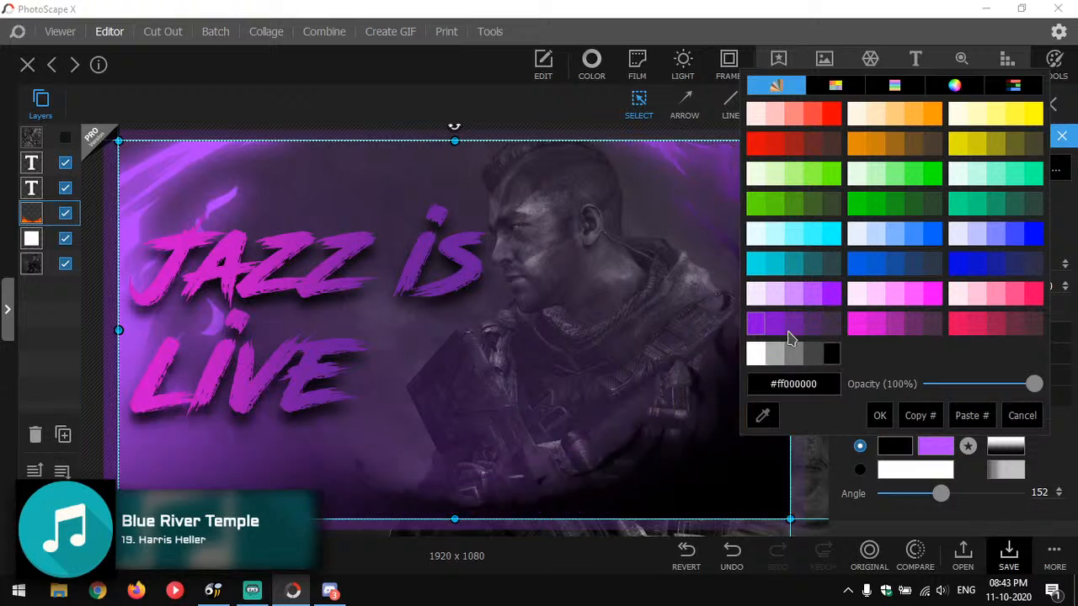
key(Escape)
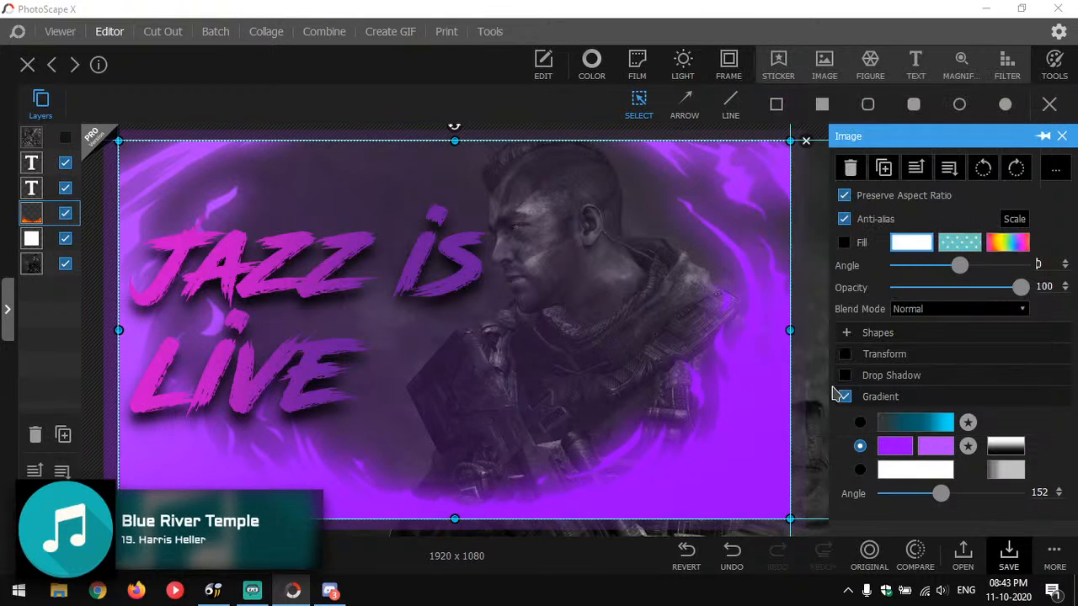
click(937, 446)
click(859, 355)
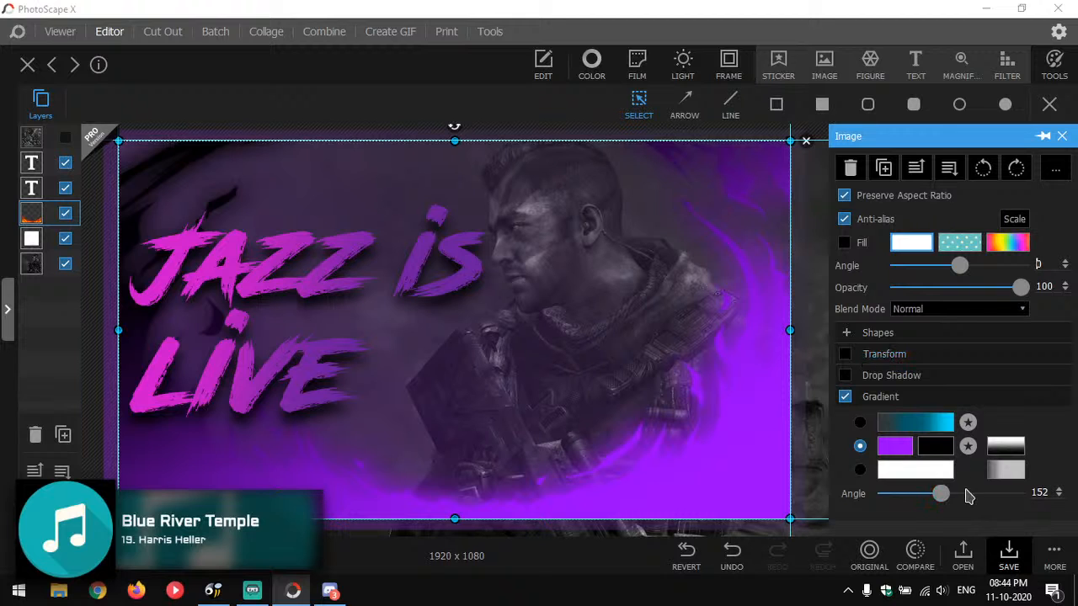
Give the flame image's gradient a smooth light-to-dark fade style and an angle of about 148.
mouse_move(943, 499)
mouse_down()
mouse_move(963, 498)
mouse_move(898, 495)
mouse_move(926, 494)
mouse_up()
click(1020, 446)
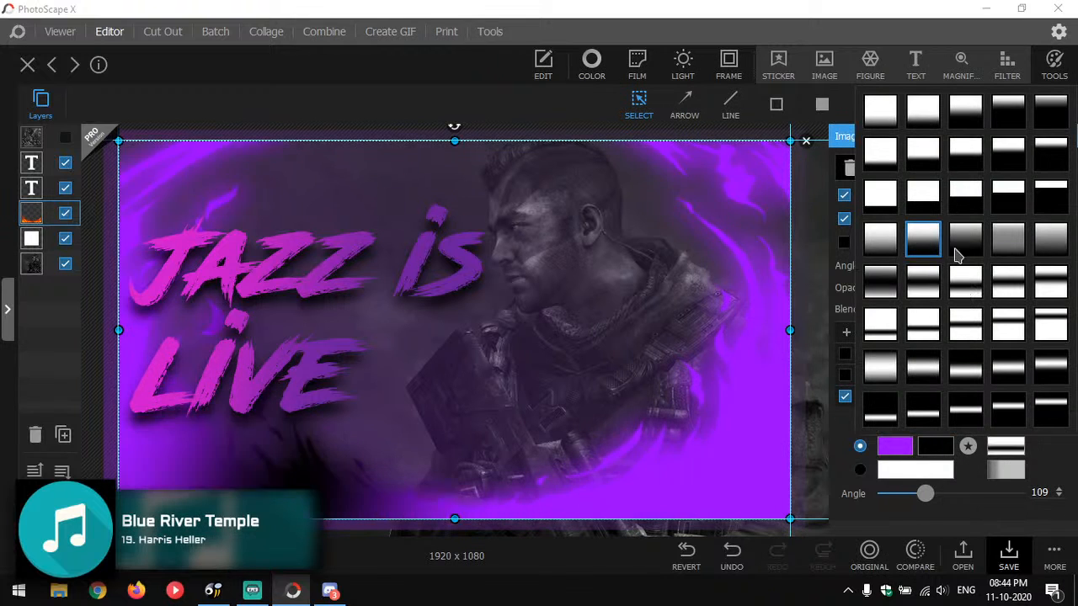
click(960, 242)
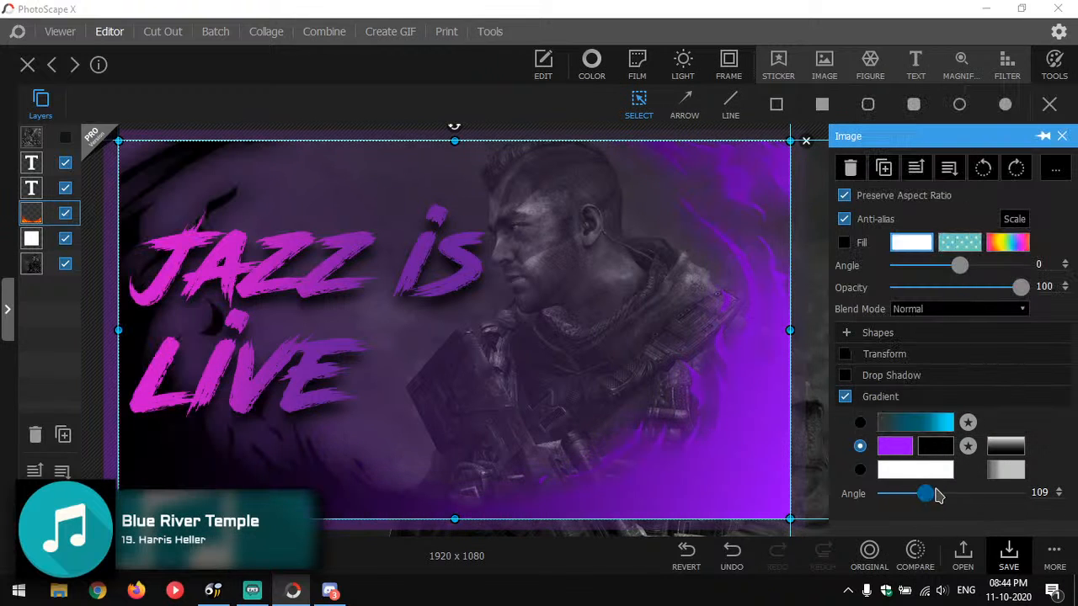
drag(923, 494, 948, 491)
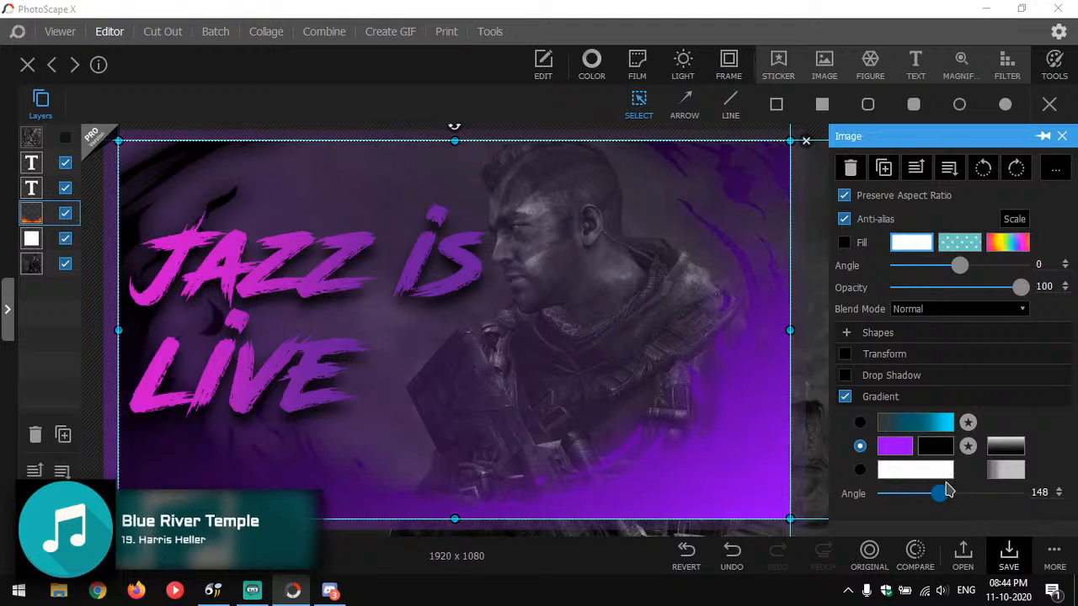
Move the purple gradient rectangle's layer above the flame layer, keeping it below the text.
click(722, 492)
click(908, 432)
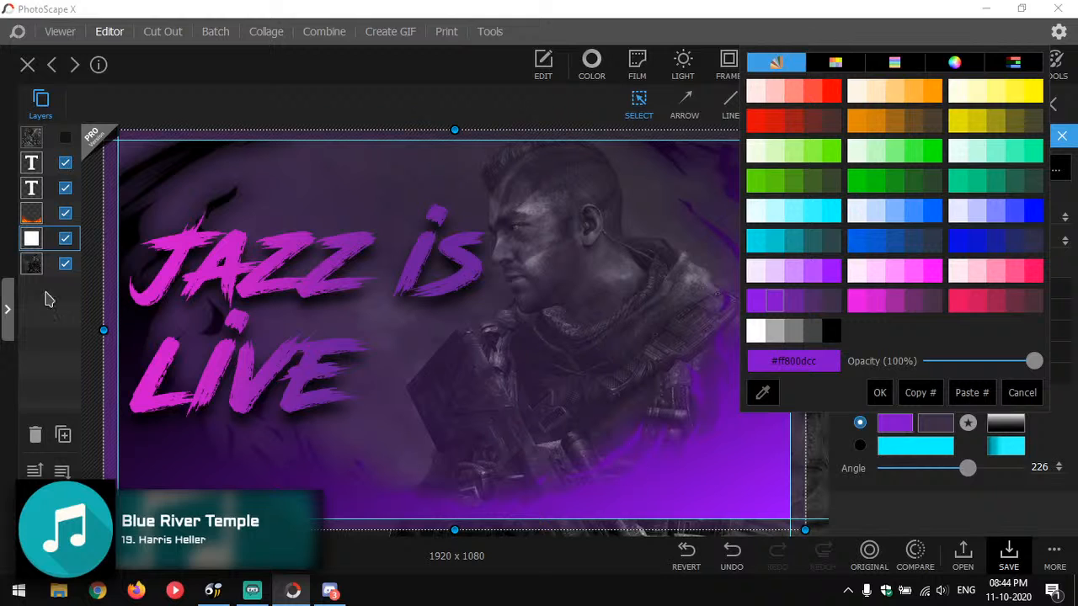
click(40, 219)
drag(31, 238, 31, 211)
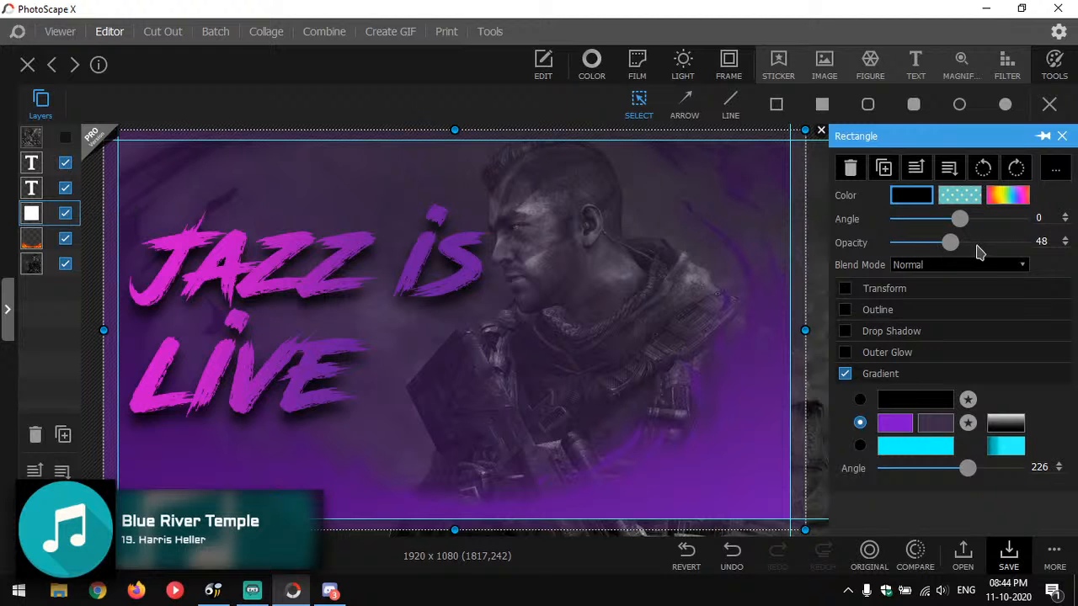
Lower the purple gradient rectangle's opacity to about 28 with Normal blending, and move its layer below the flame layer.
drag(950, 244, 926, 243)
click(950, 266)
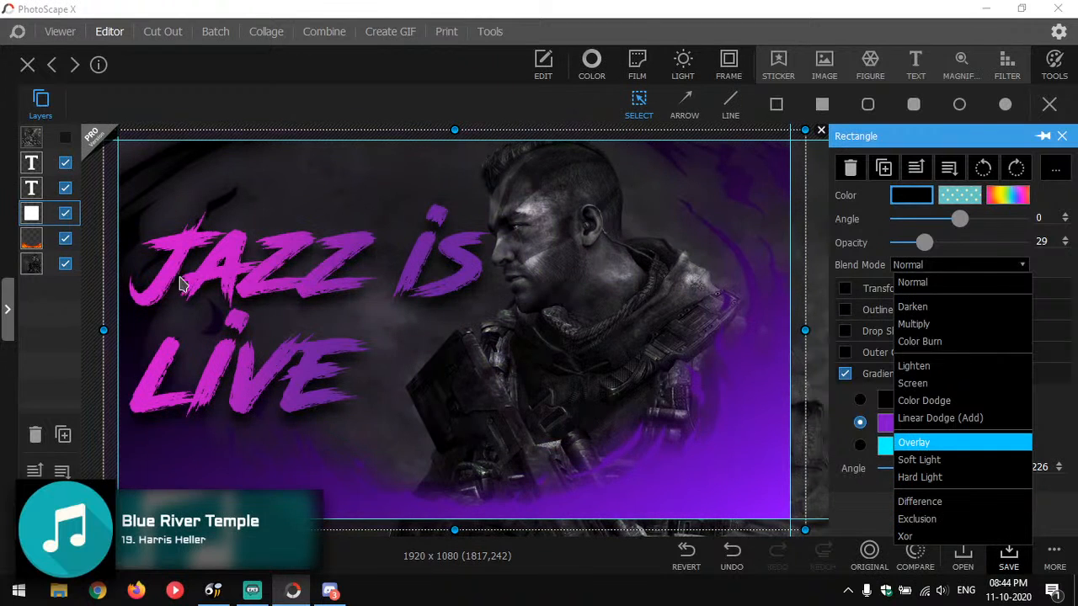
click(44, 216)
drag(44, 216, 42, 250)
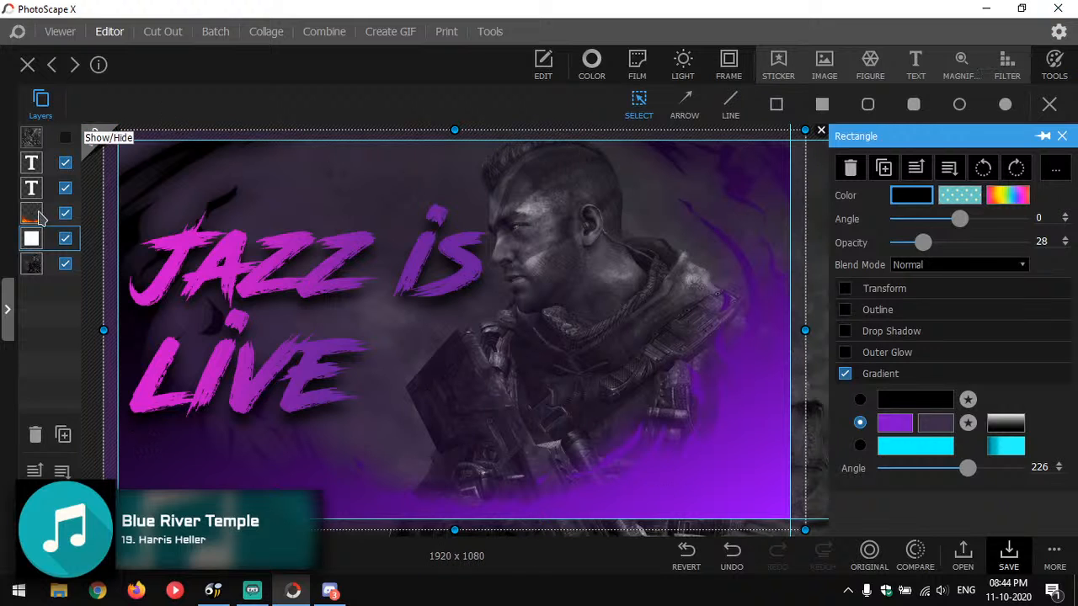
Hide the soldier background layer and browse to the BG folder inside Resources for a replacement image.
click(65, 263)
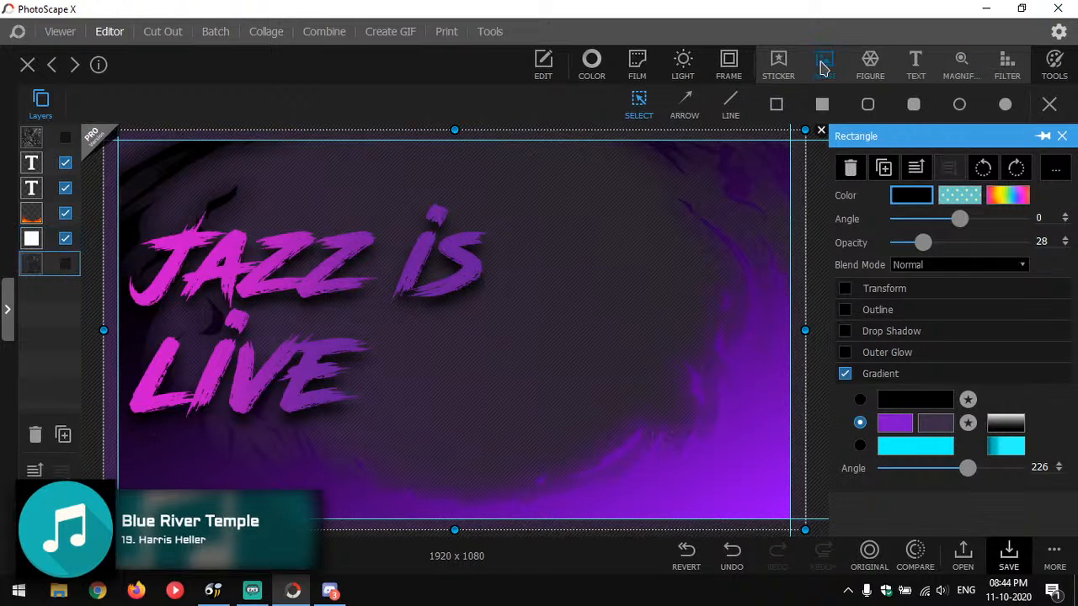
click(824, 66)
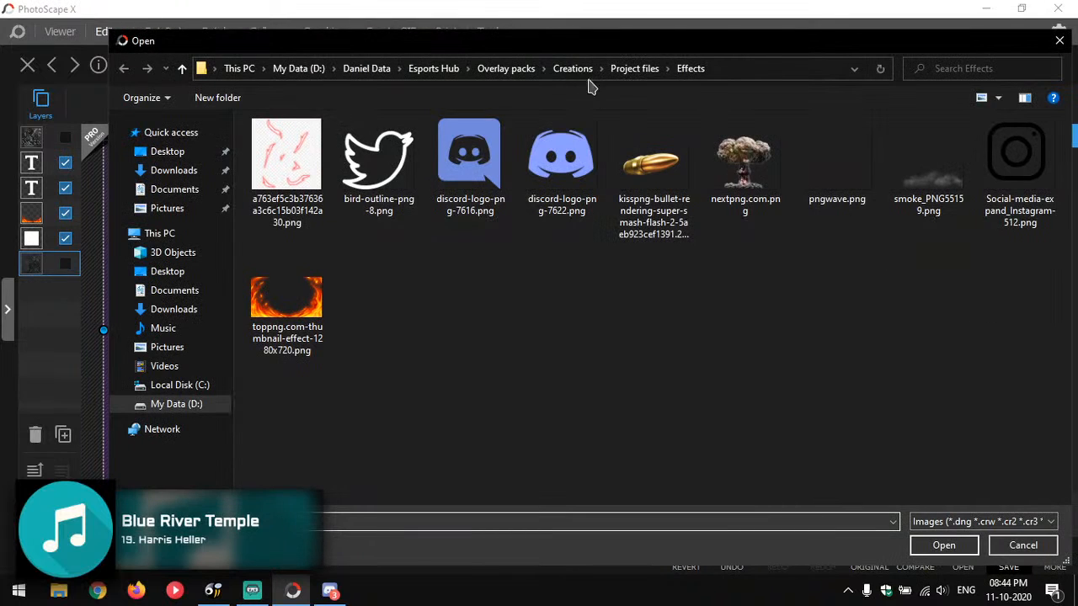
click(573, 69)
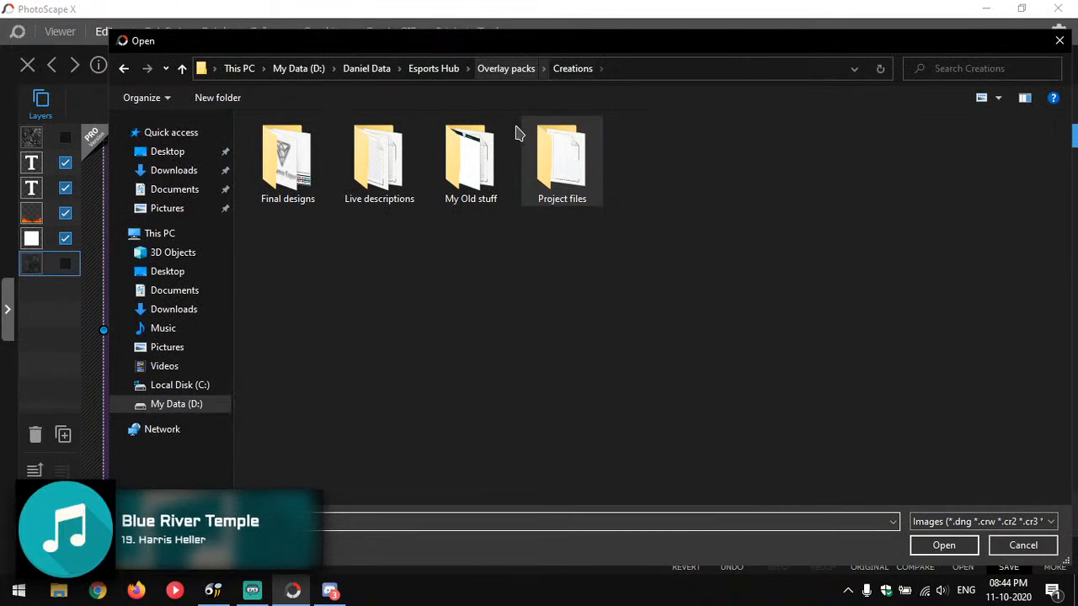
click(505, 71)
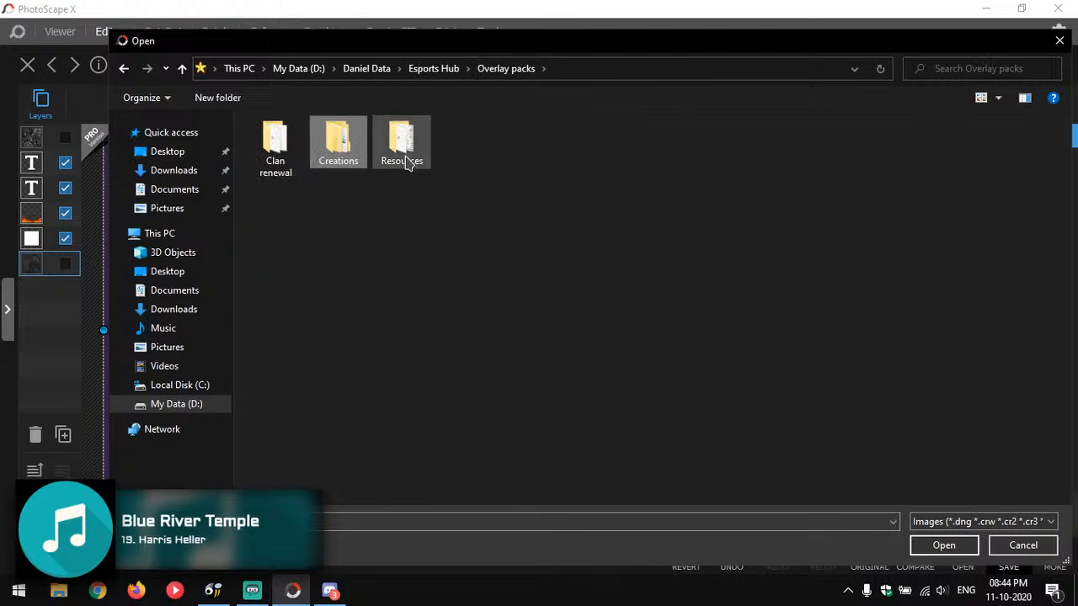
double_click(406, 161)
double_click(281, 163)
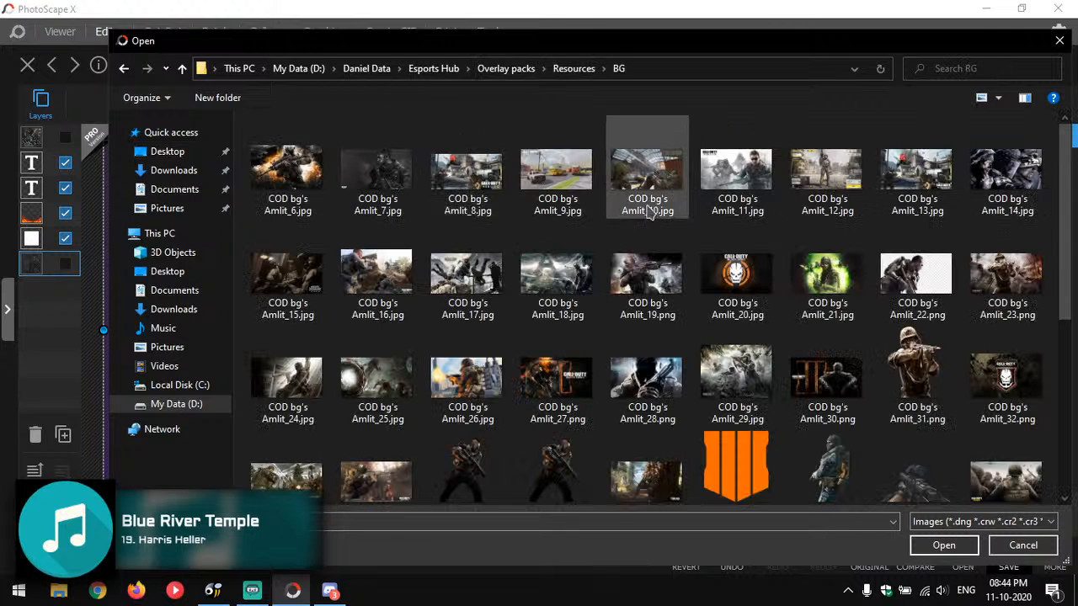
Look through the BG folder's pictures and insert COD bg's Amlit_28.png as a new image layer.
scroll(758, 278, down, 5)
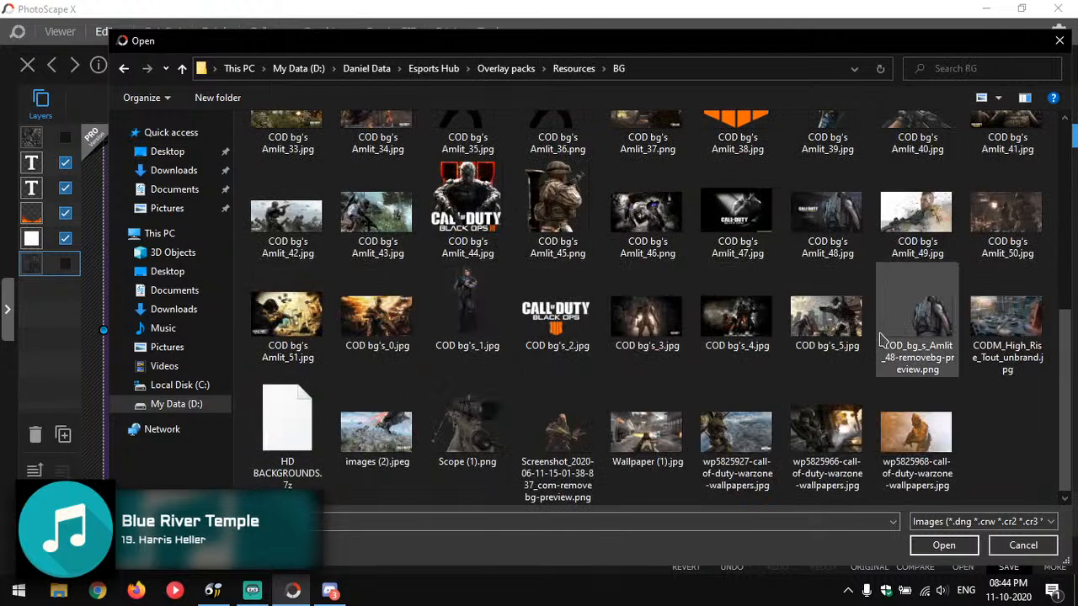
scroll(636, 459, up, 3)
scroll(636, 459, down, 3)
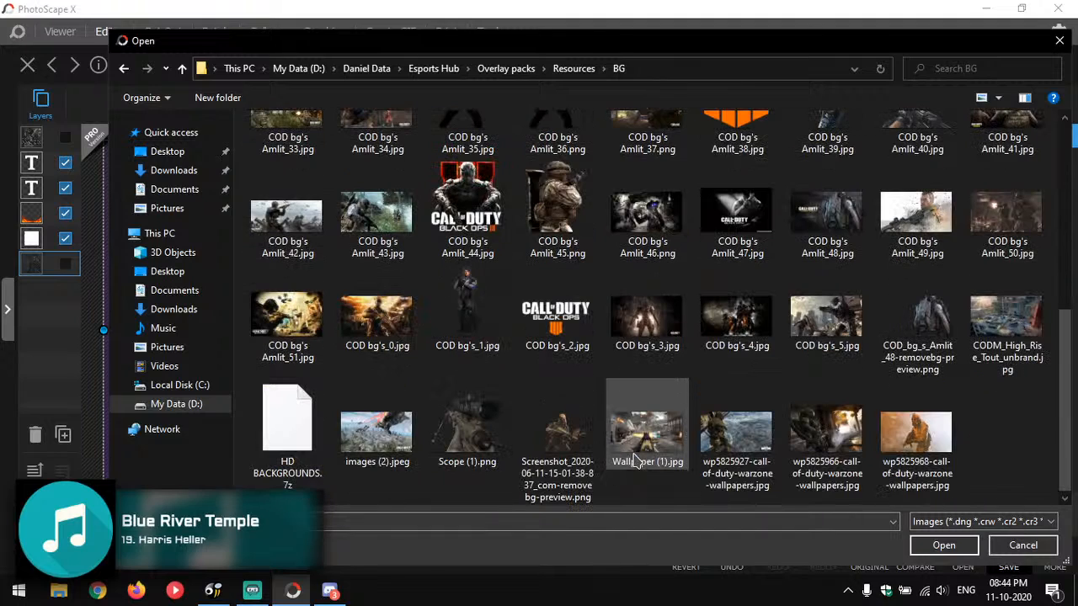
scroll(636, 459, up, 4)
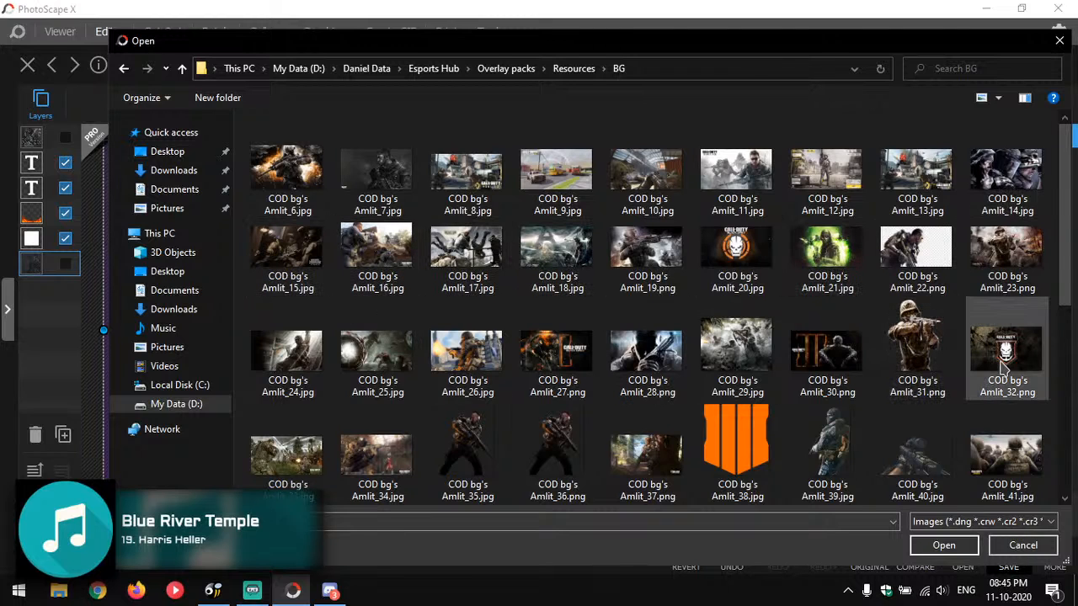
scroll(1002, 364, down, 4)
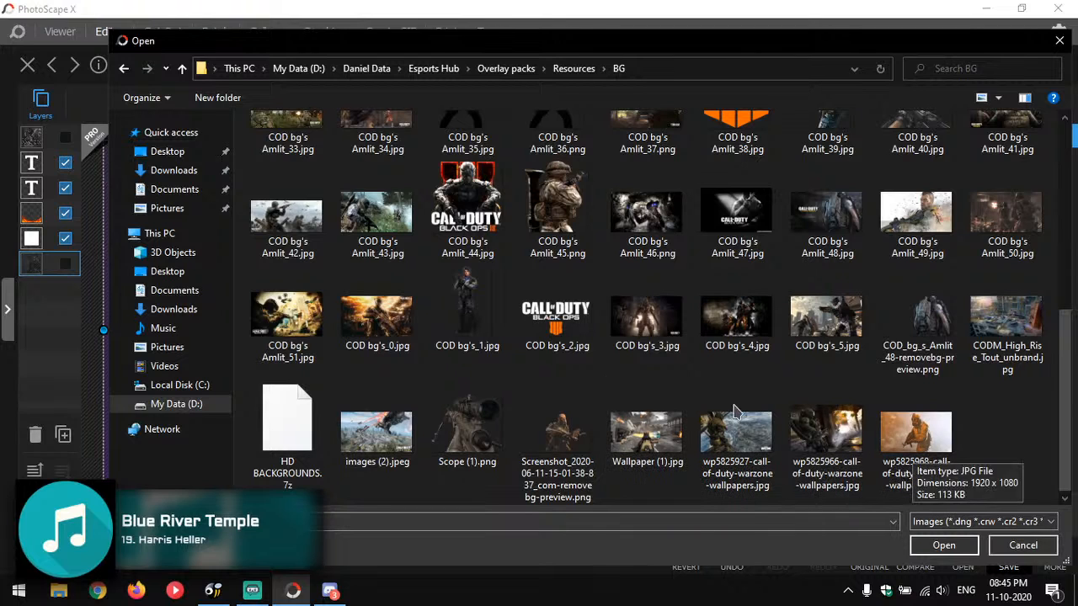
click(286, 324)
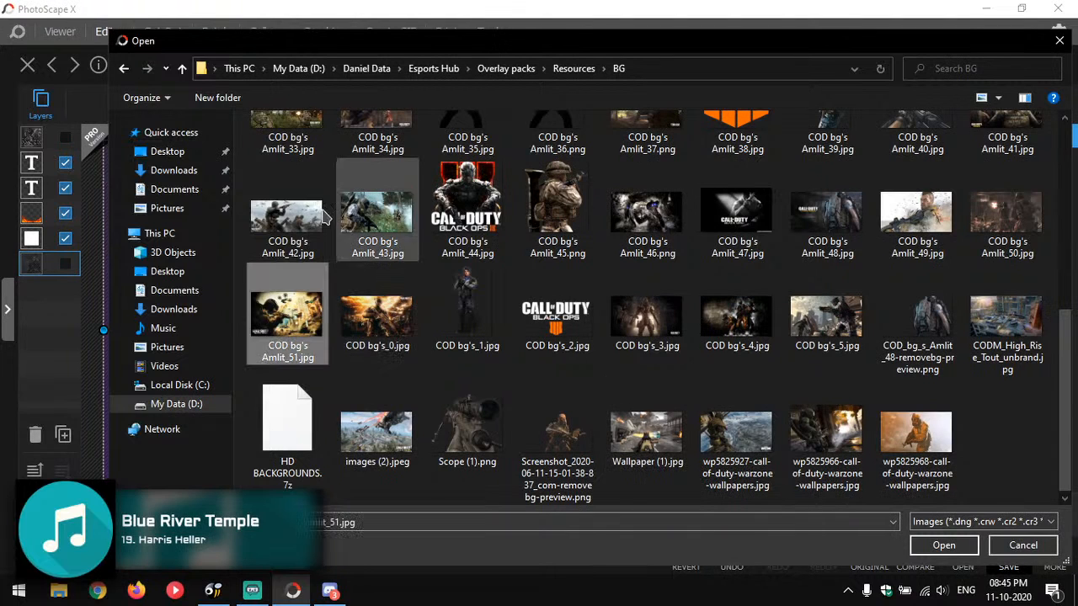
click(320, 217)
click(380, 208)
scroll(400, 275, up, 3)
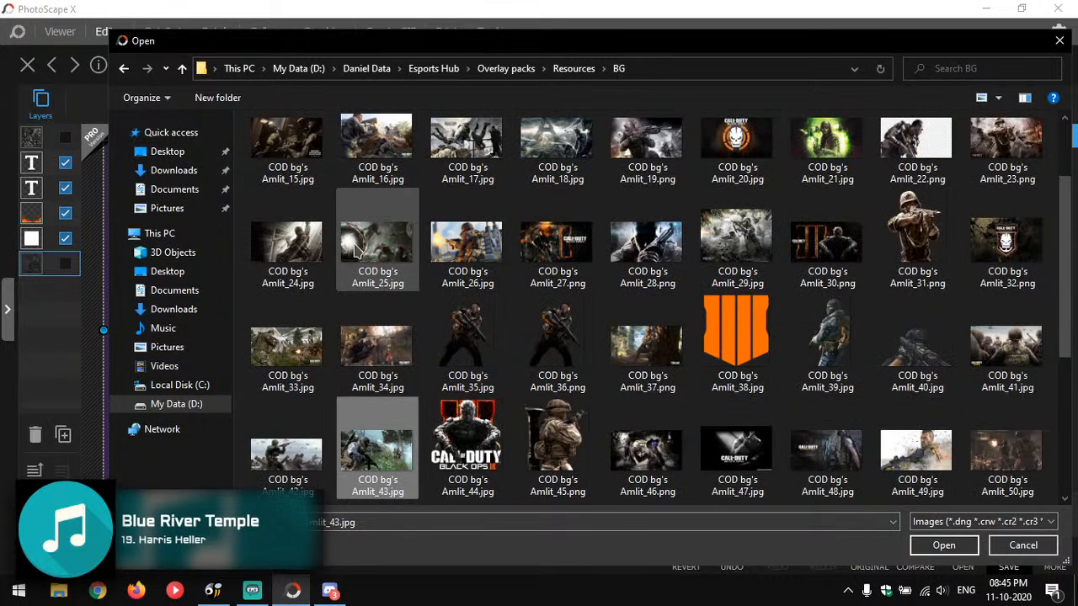
click(640, 257)
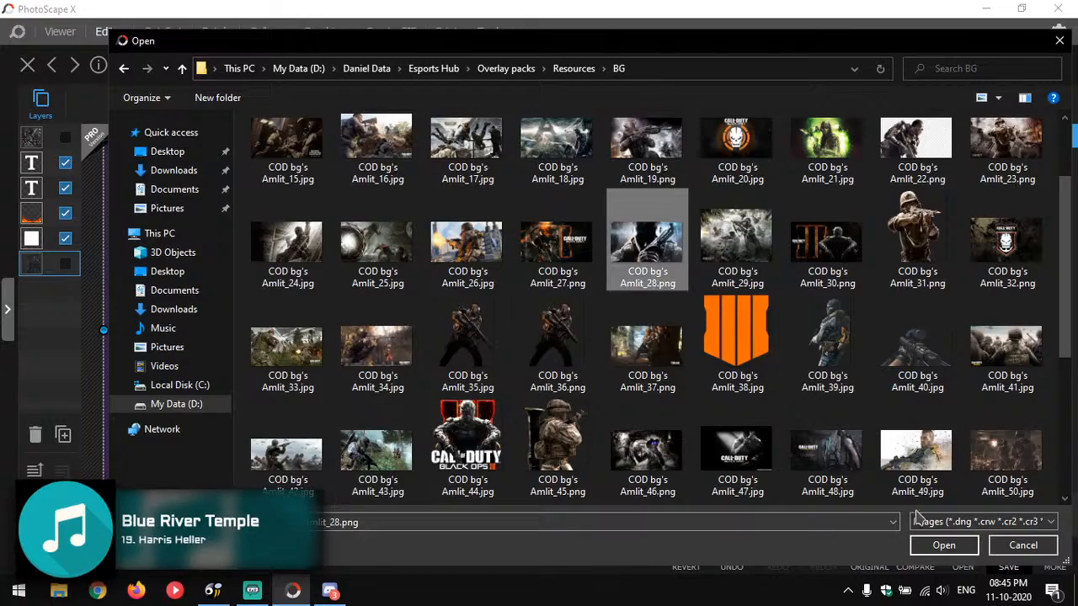
click(943, 545)
Enlarge the inserted gun image to fill the canvas and move its layer just below the purple rectangle.
drag(545, 326, 485, 293)
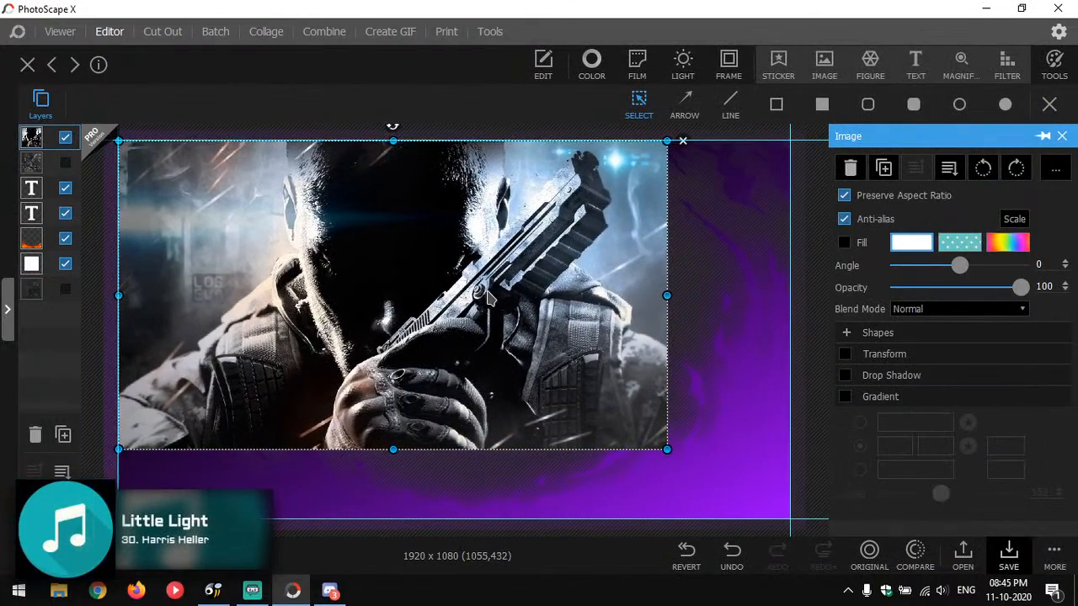
drag(662, 448, 779, 505)
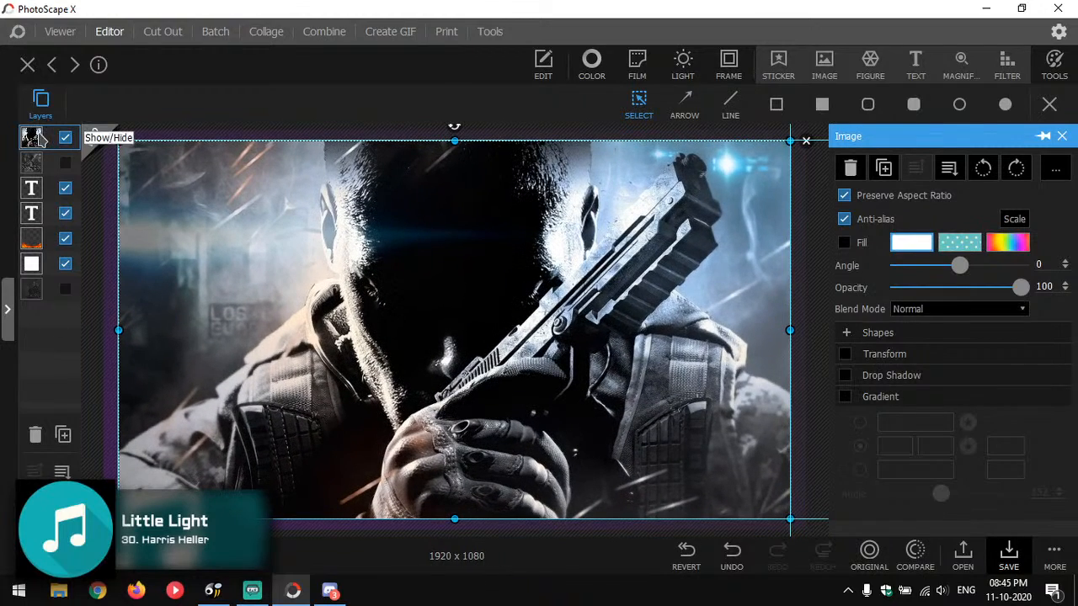
drag(38, 139, 43, 278)
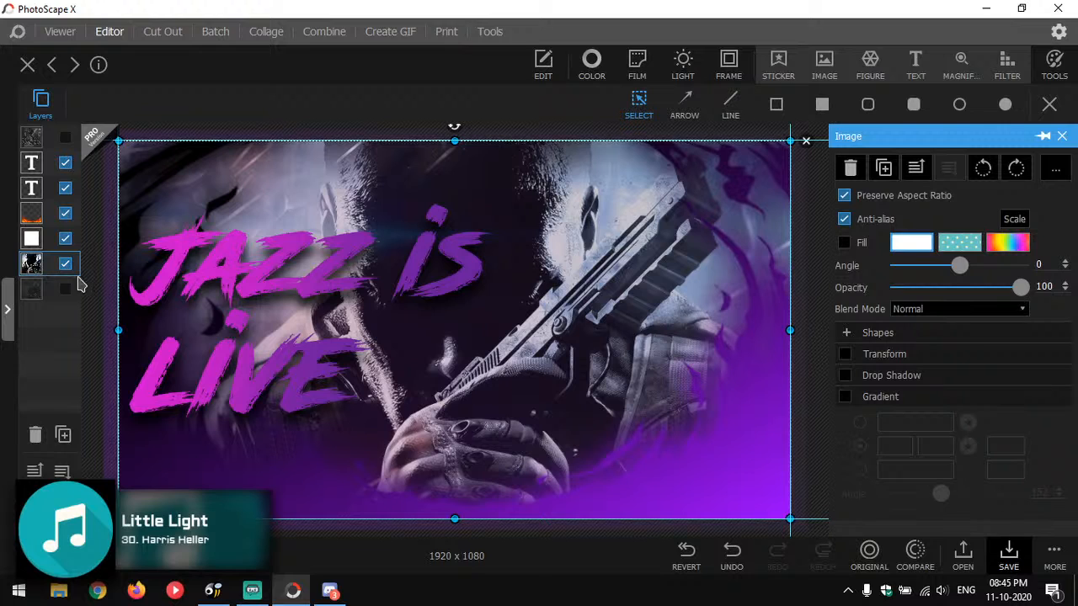
Set the "Jazz is" text's black drop shadow to distance 13 and blur 29.
click(333, 259)
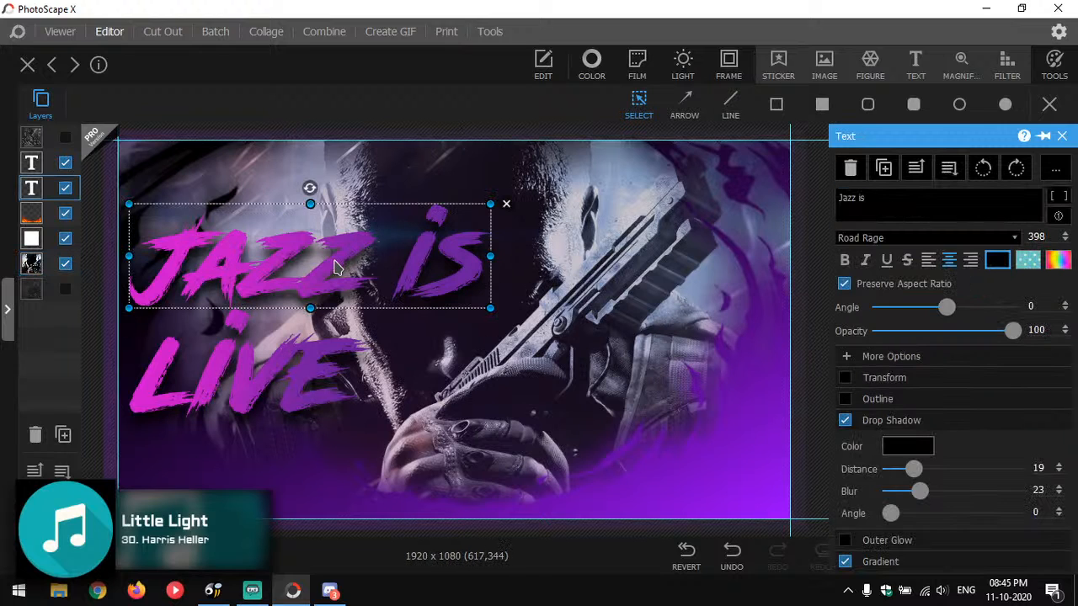
click(898, 450)
click(890, 413)
drag(914, 469, 926, 491)
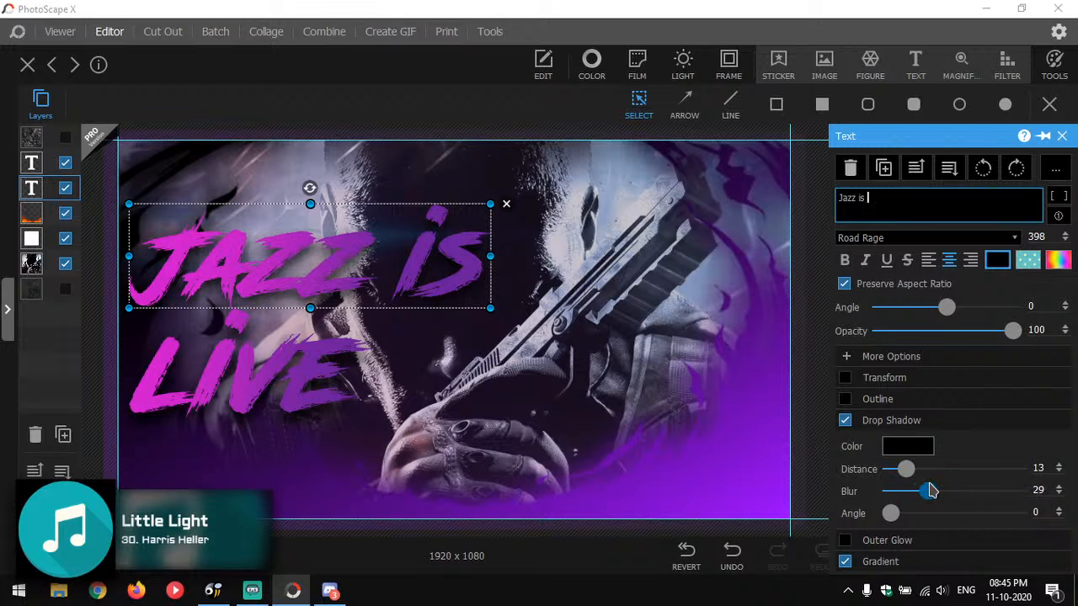
click(294, 392)
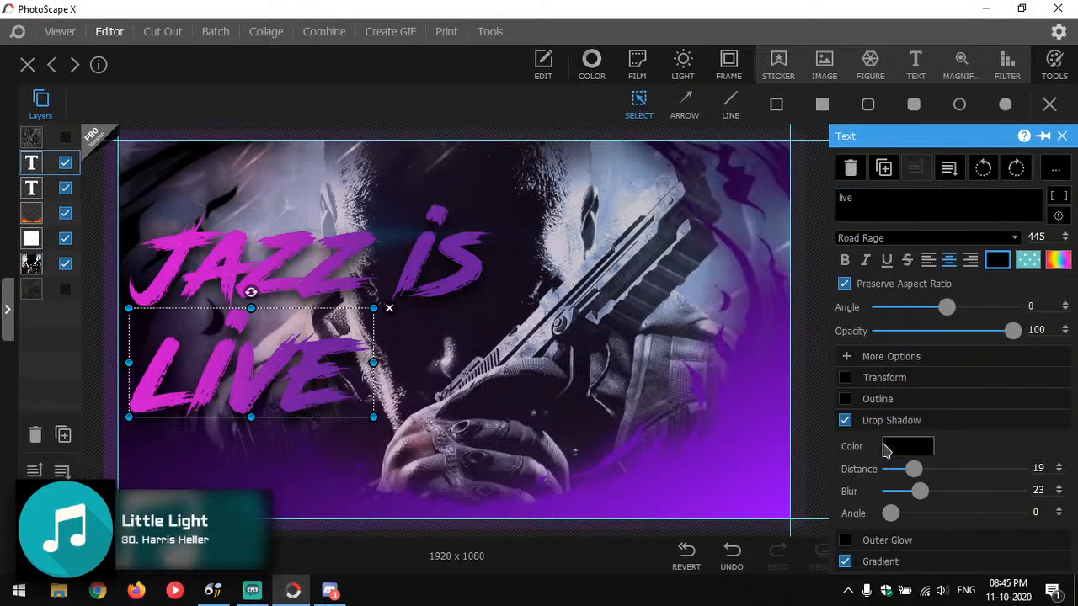
click(921, 448)
click(927, 446)
click(927, 446)
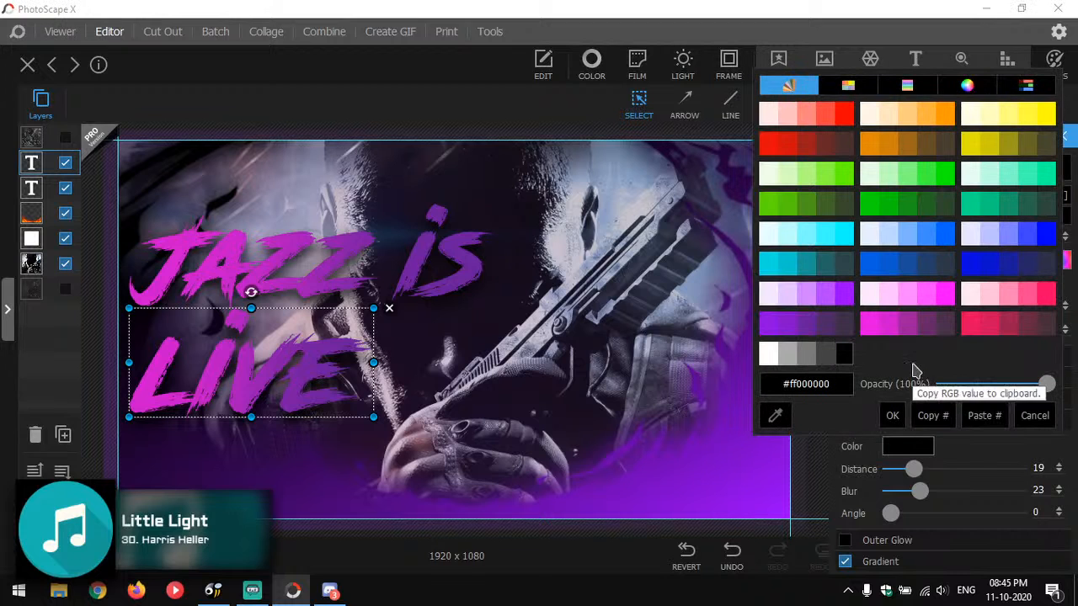
click(1027, 417)
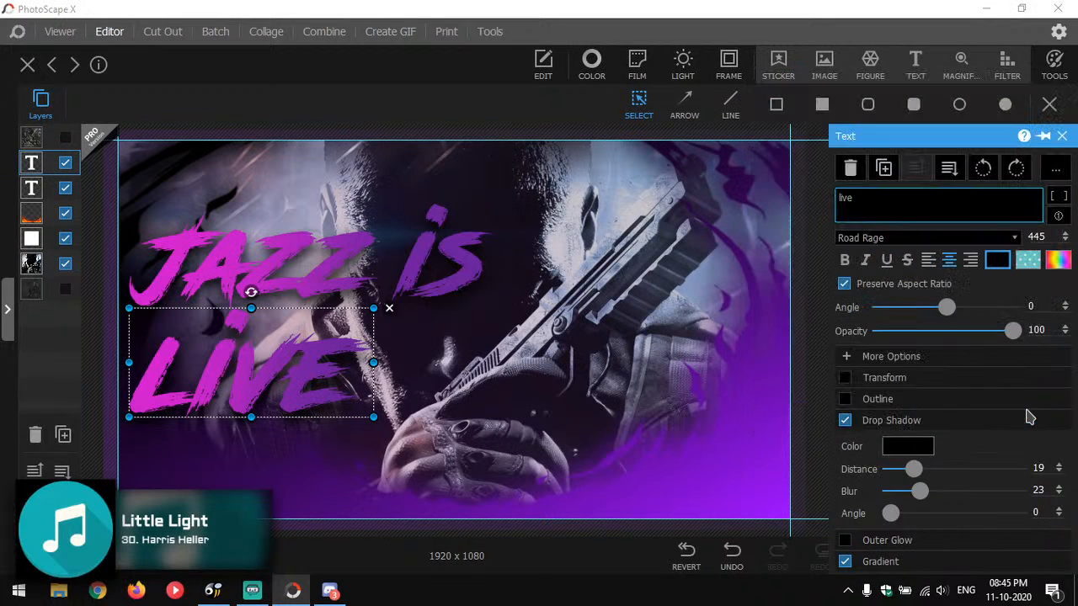
Try other blend modes such as Soft Light on the "live" text and return it to Normal.
click(902, 359)
click(921, 385)
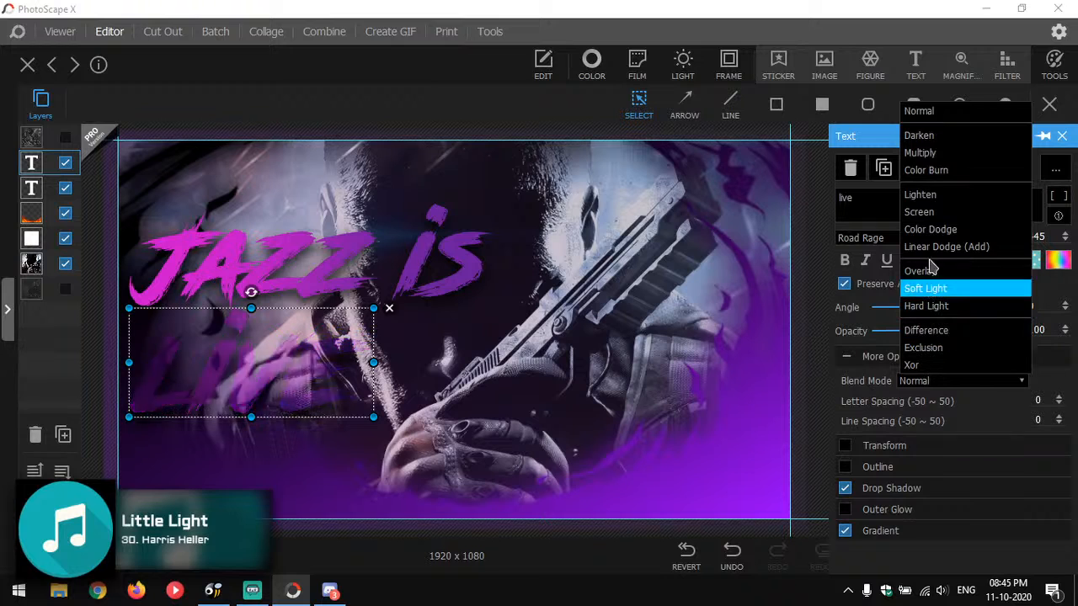
click(943, 112)
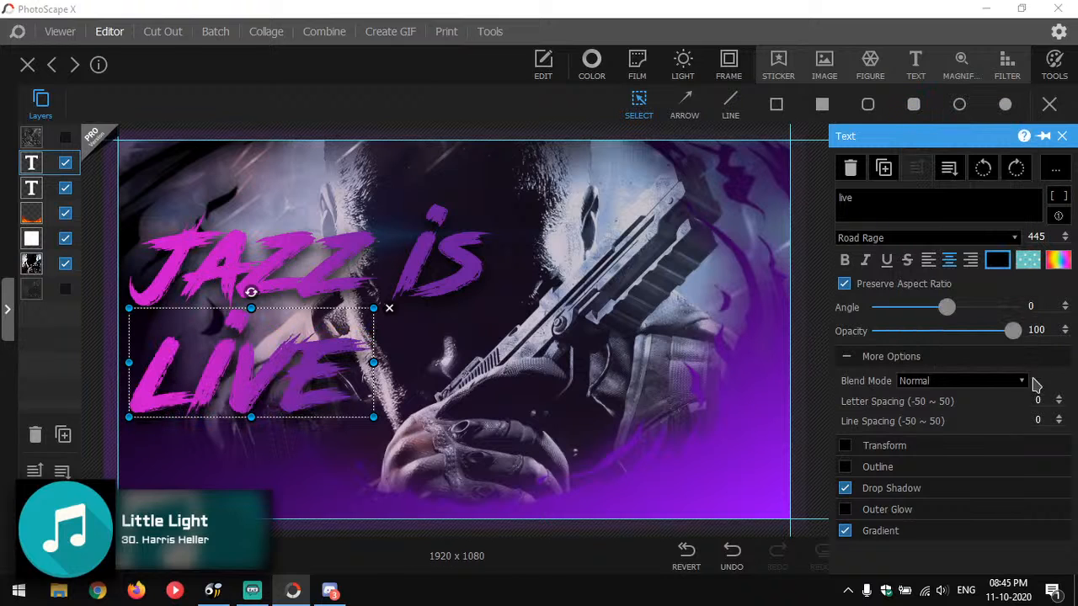
Try a white outline of thickness 1 and a blue outer glow on "live", and restore its plain drop shadow.
click(847, 490)
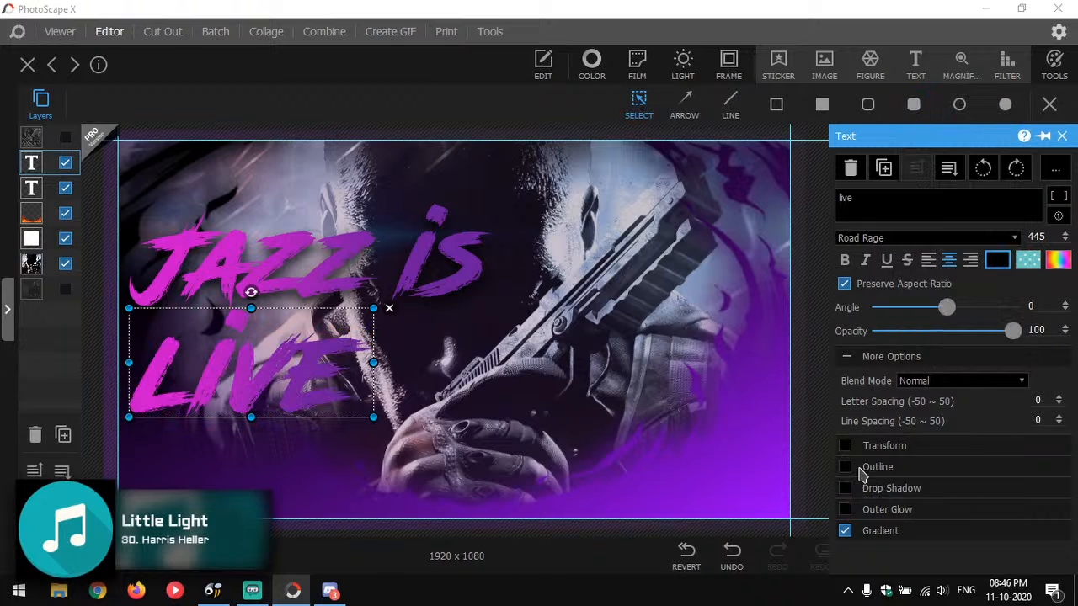
click(846, 468)
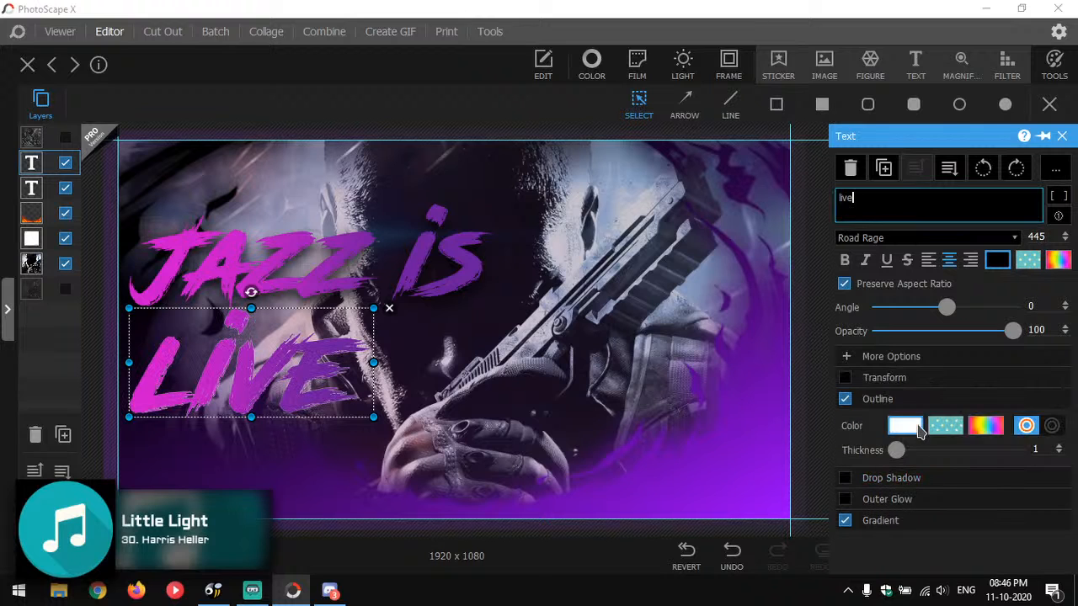
click(917, 429)
click(842, 335)
click(765, 333)
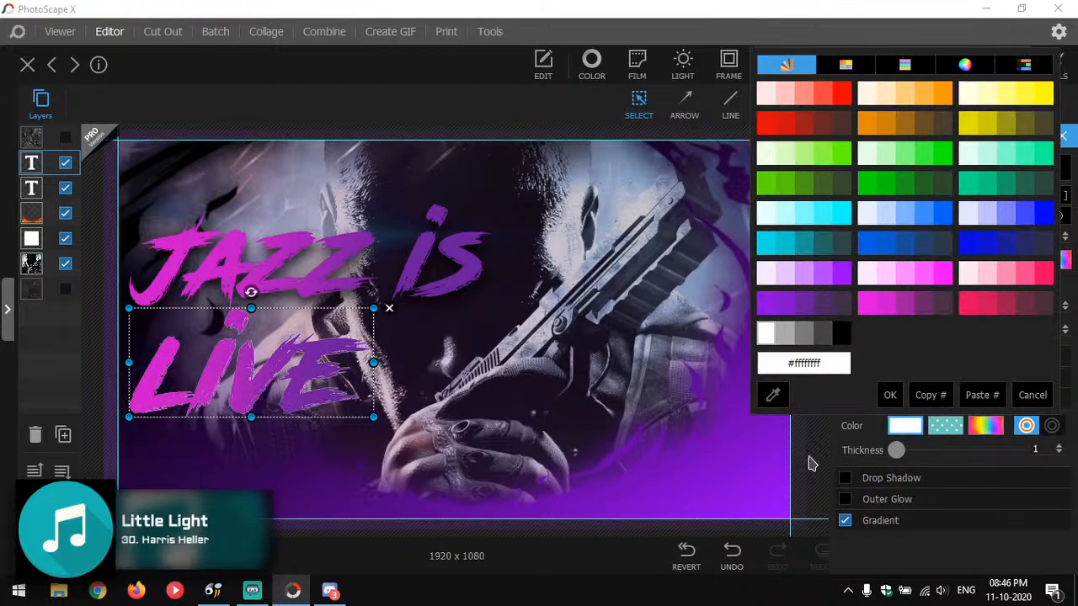
click(1032, 395)
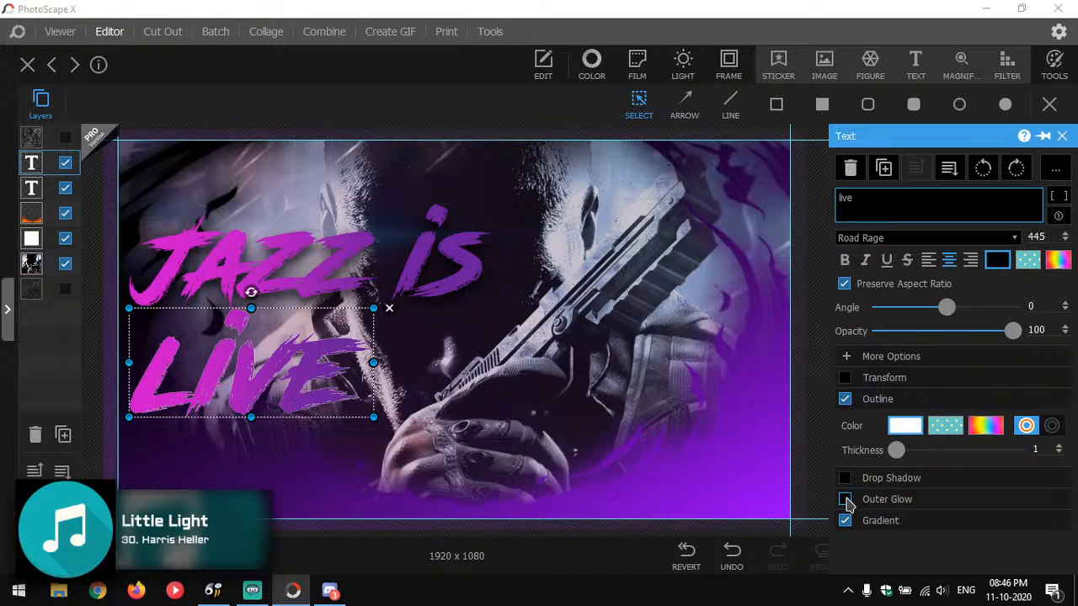
click(846, 499)
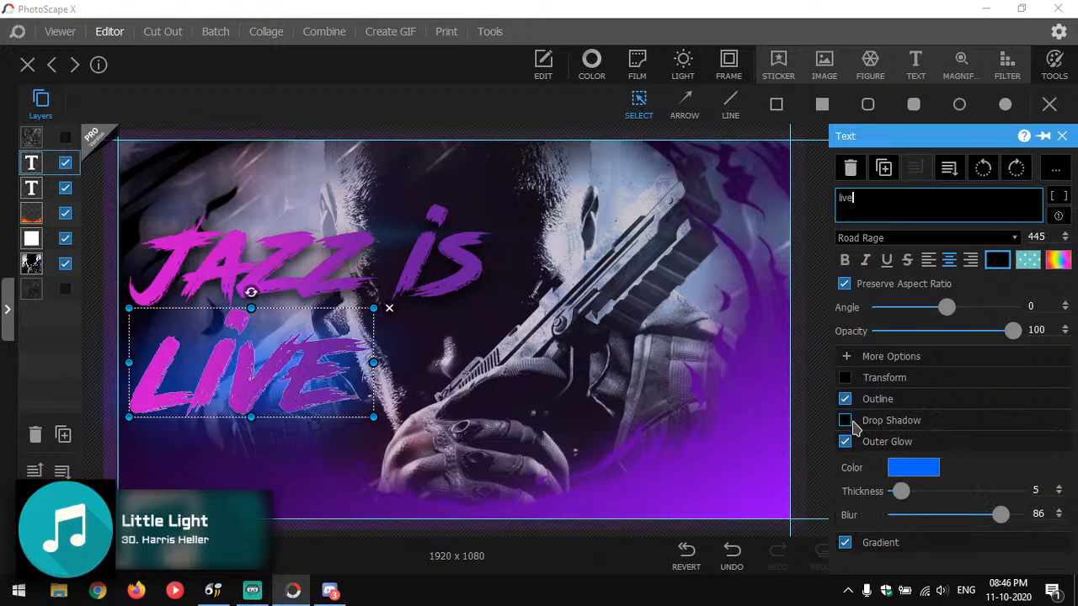
click(845, 421)
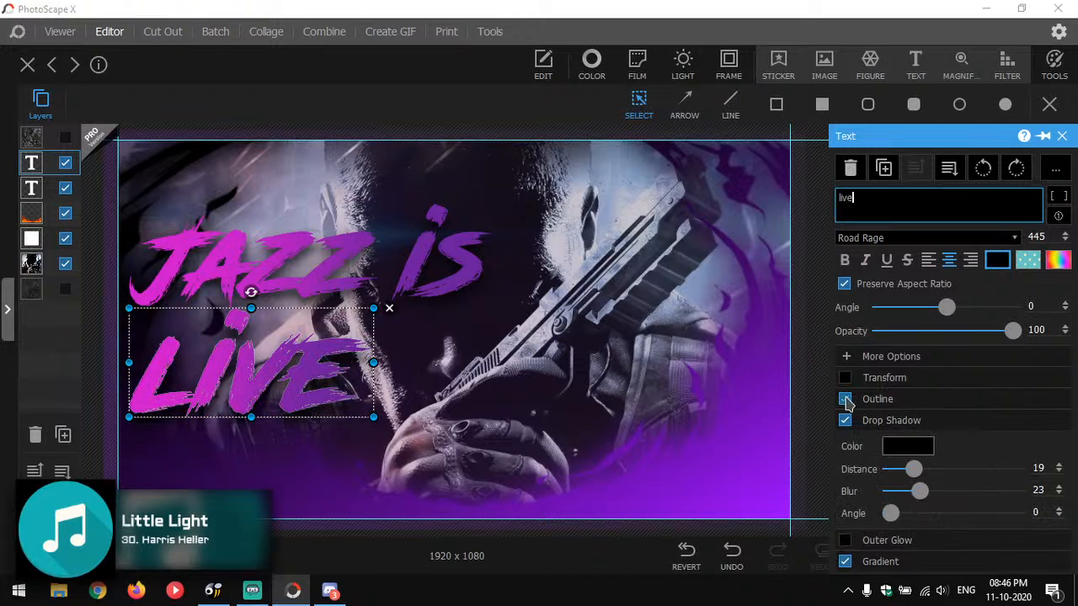
click(846, 399)
click(393, 274)
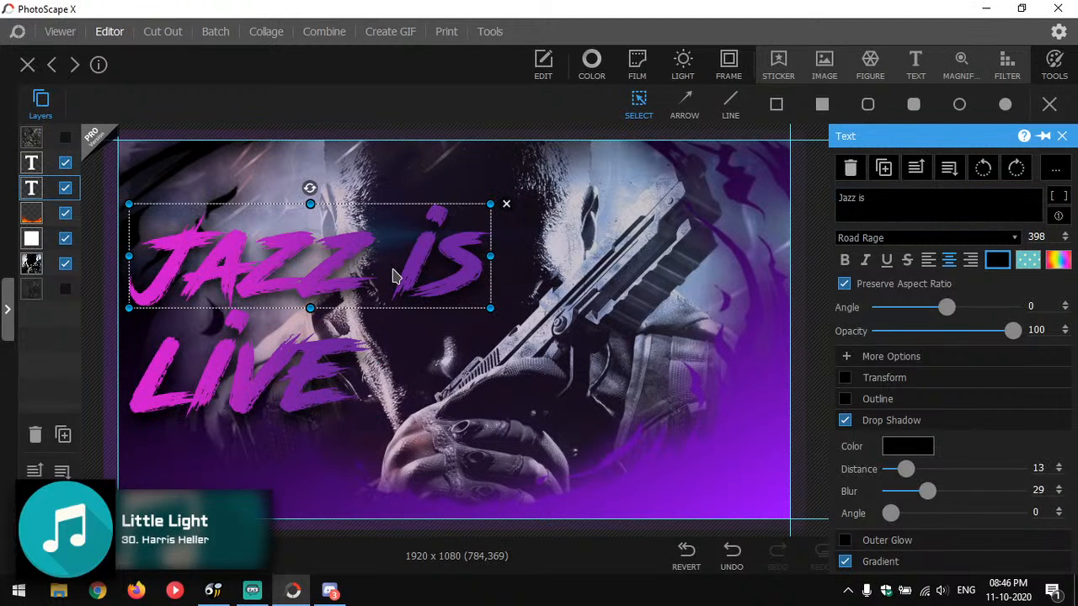
click(225, 357)
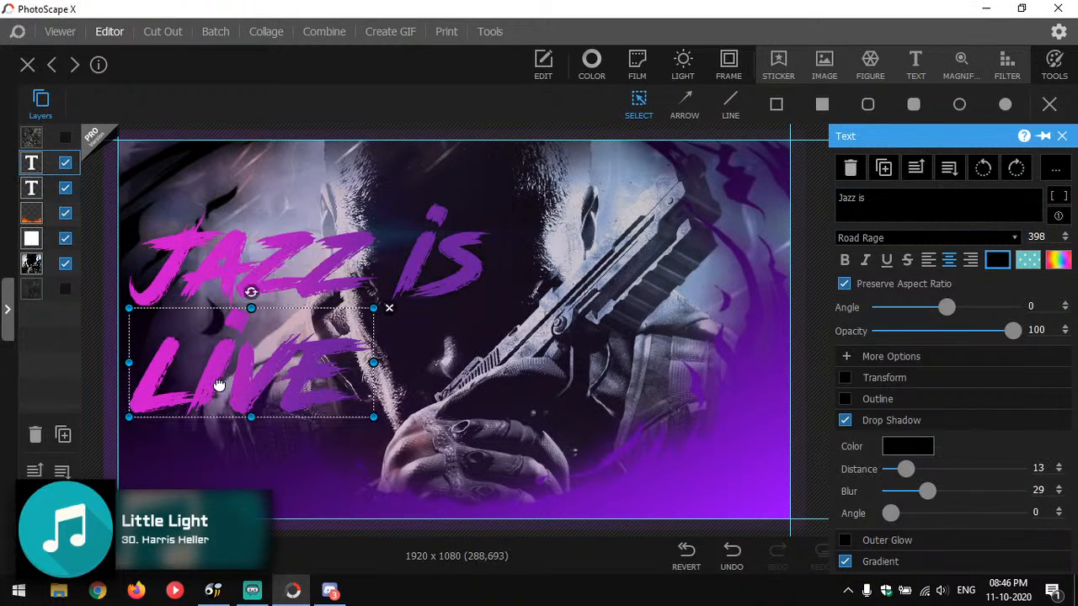
click(419, 341)
click(414, 276)
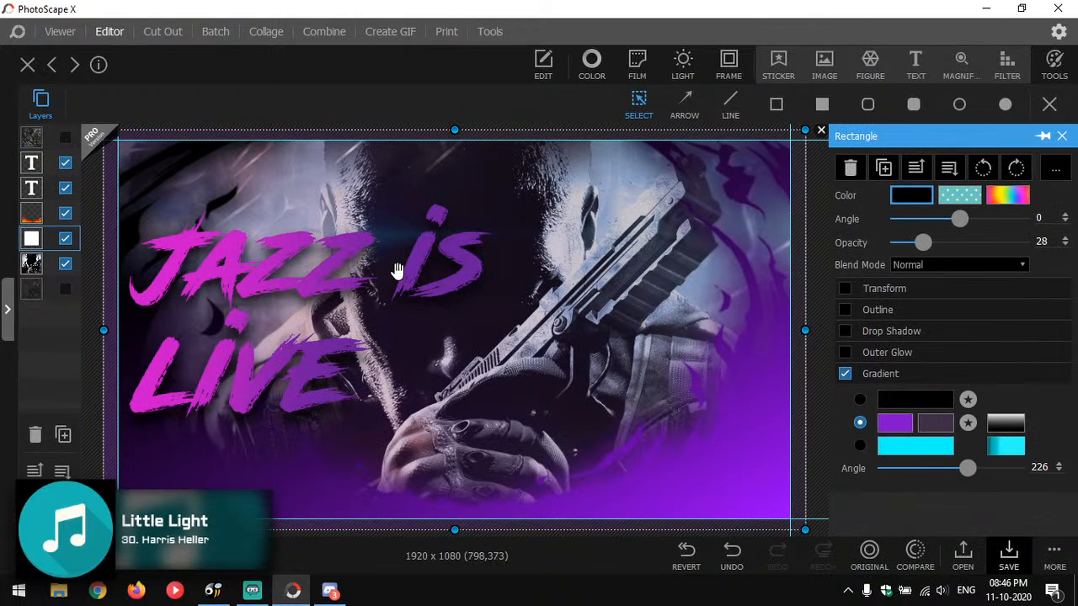
click(419, 264)
click(425, 268)
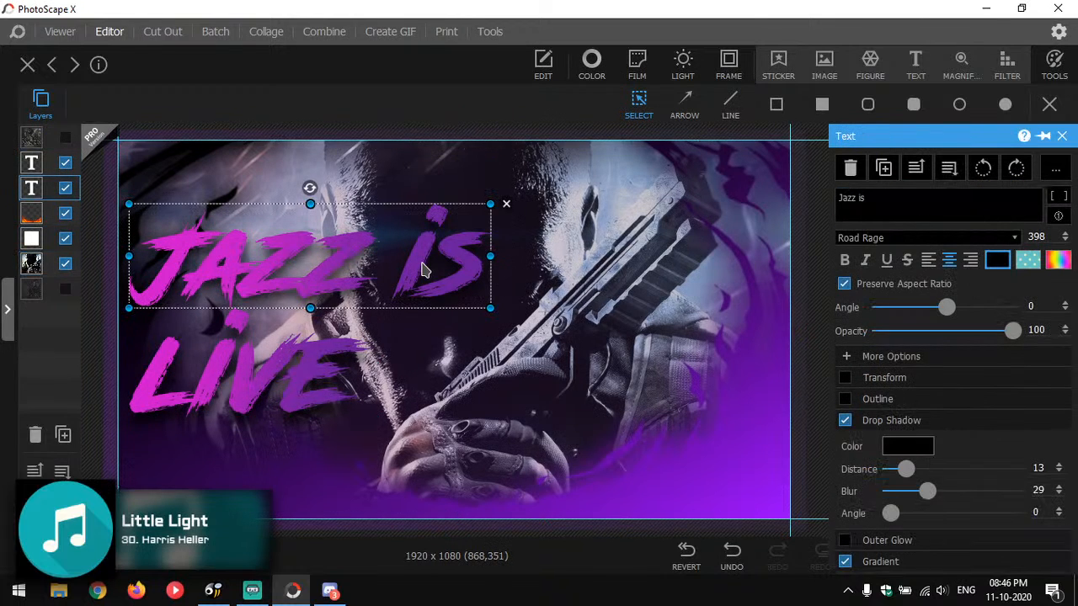
click(565, 320)
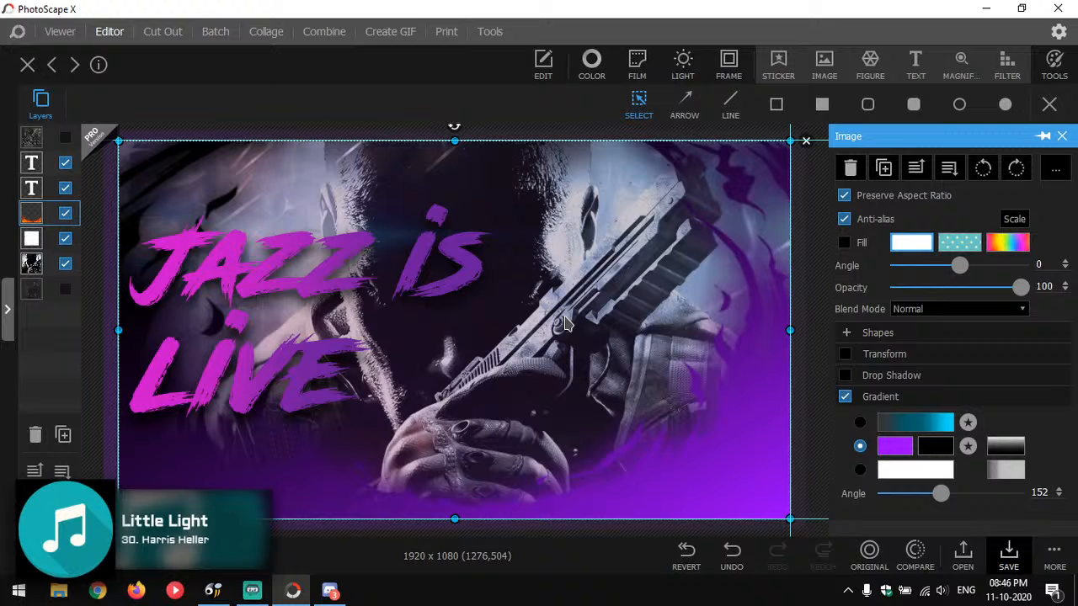
click(825, 67)
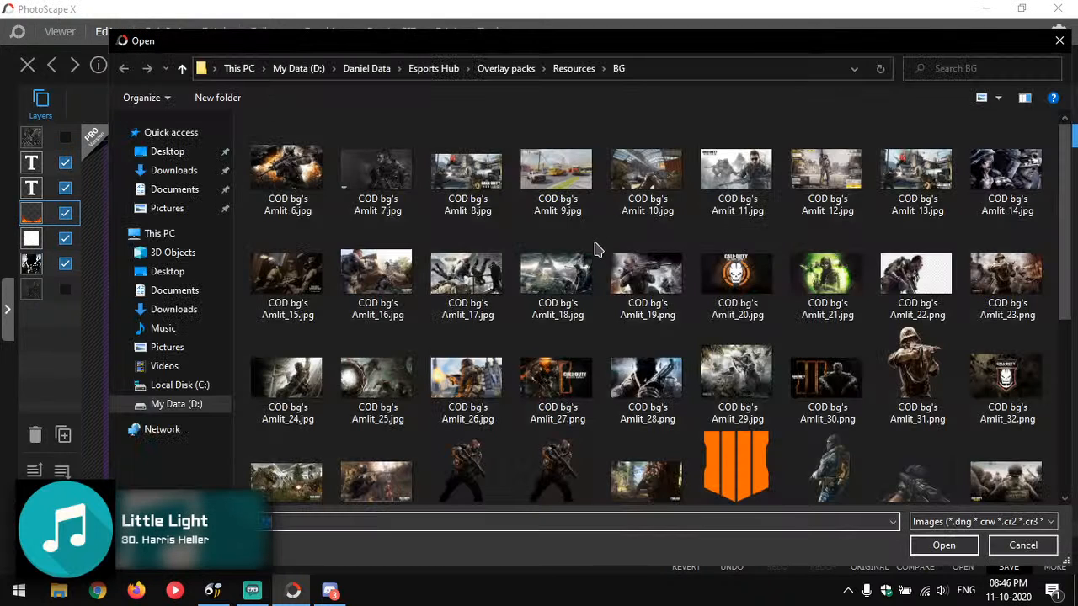
click(573, 69)
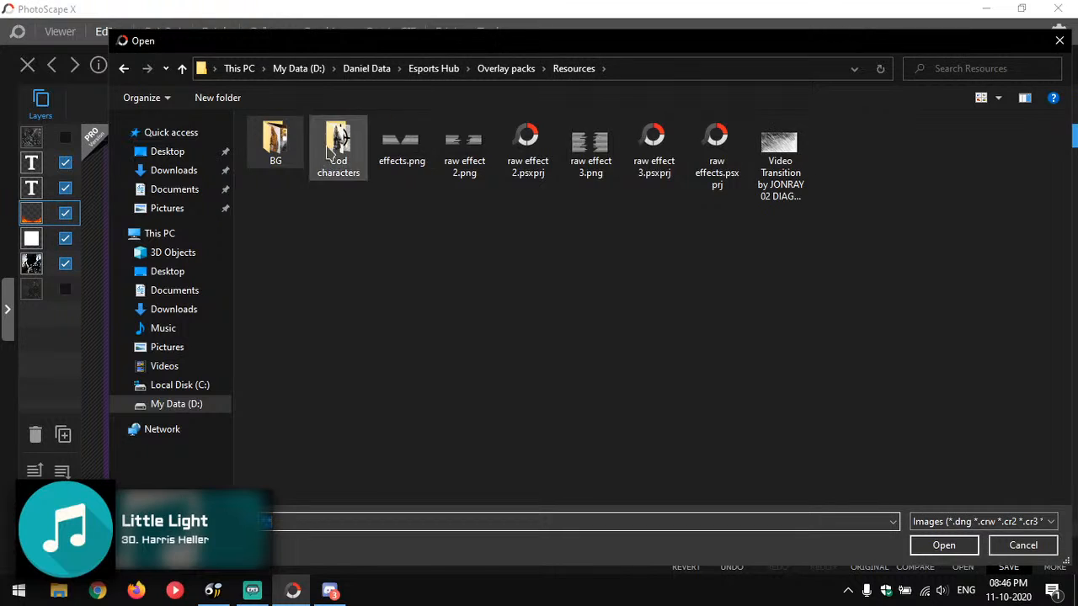
click(507, 71)
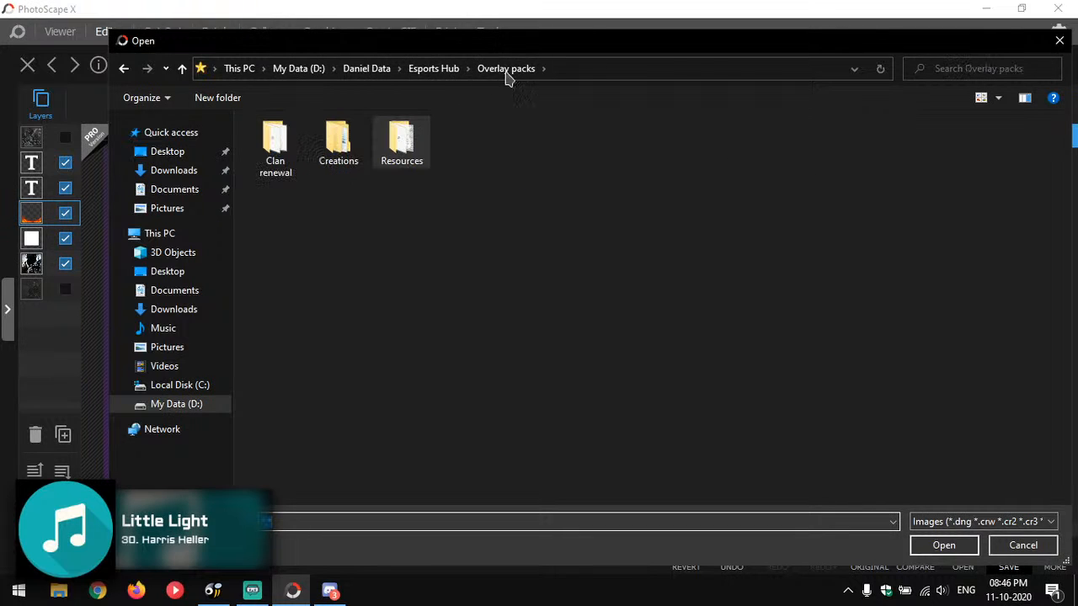
double_click(402, 145)
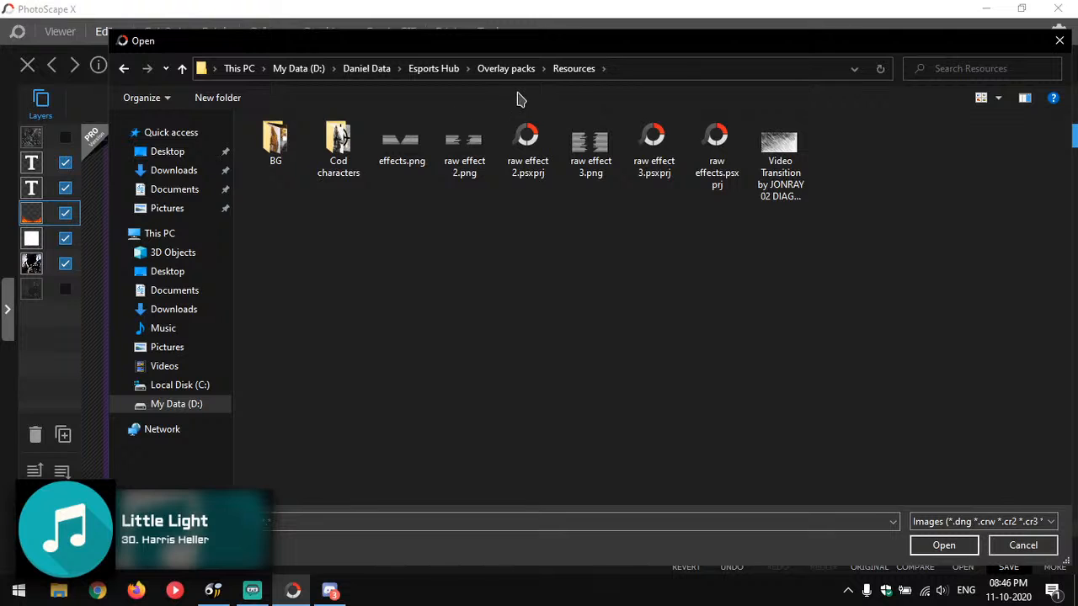
click(1048, 45)
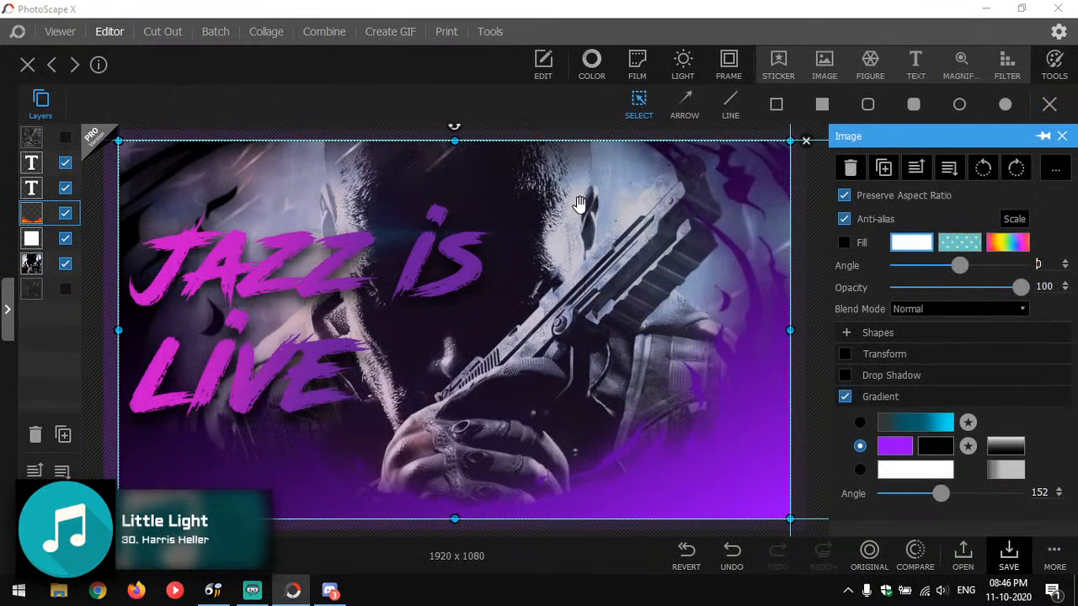
Try shrinking the purple overlay rectangle to a strip along the lower edge and deleting the "live" text, and undo both changes.
click(593, 277)
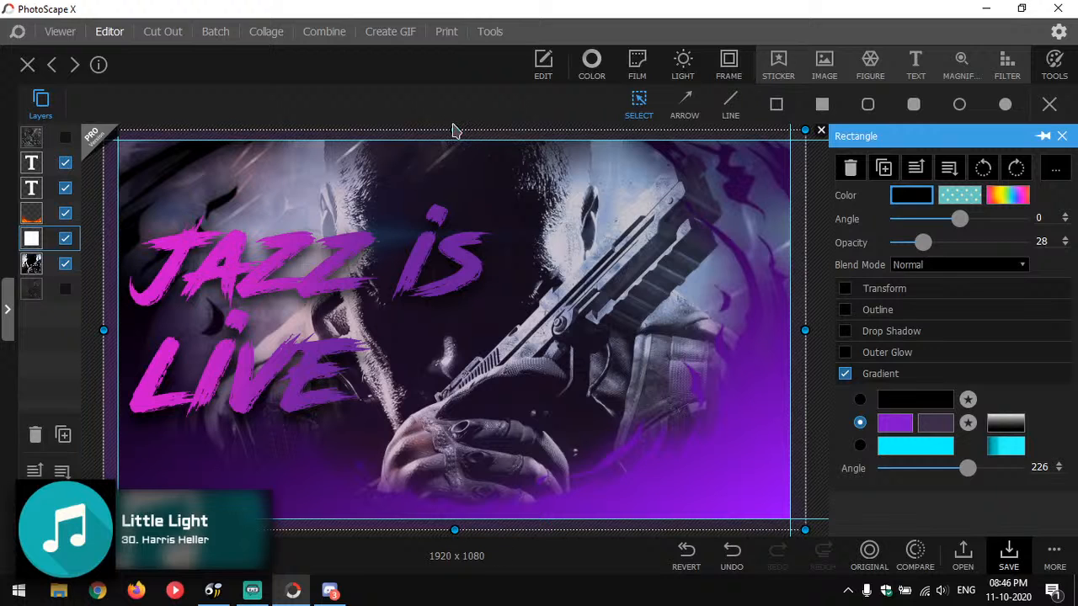
drag(456, 131, 486, 456)
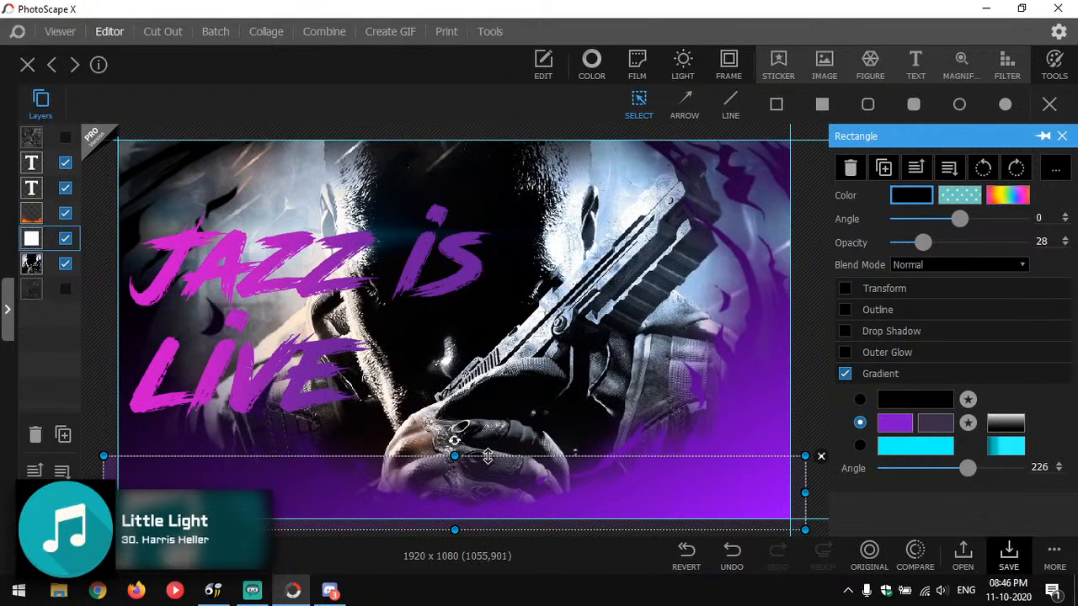
click(312, 341)
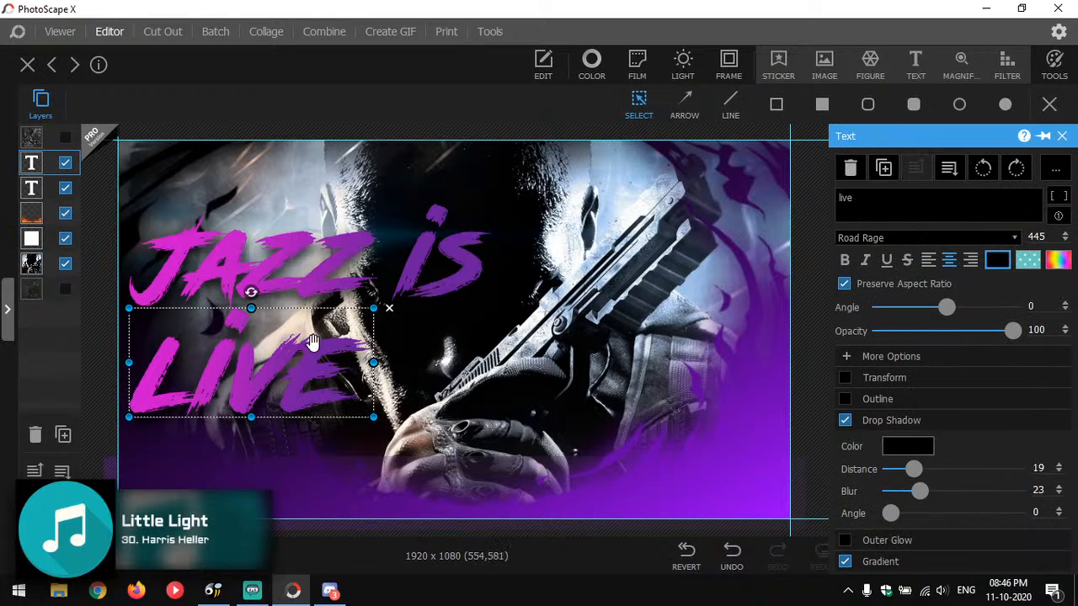
click(391, 309)
key(ctrl+z)
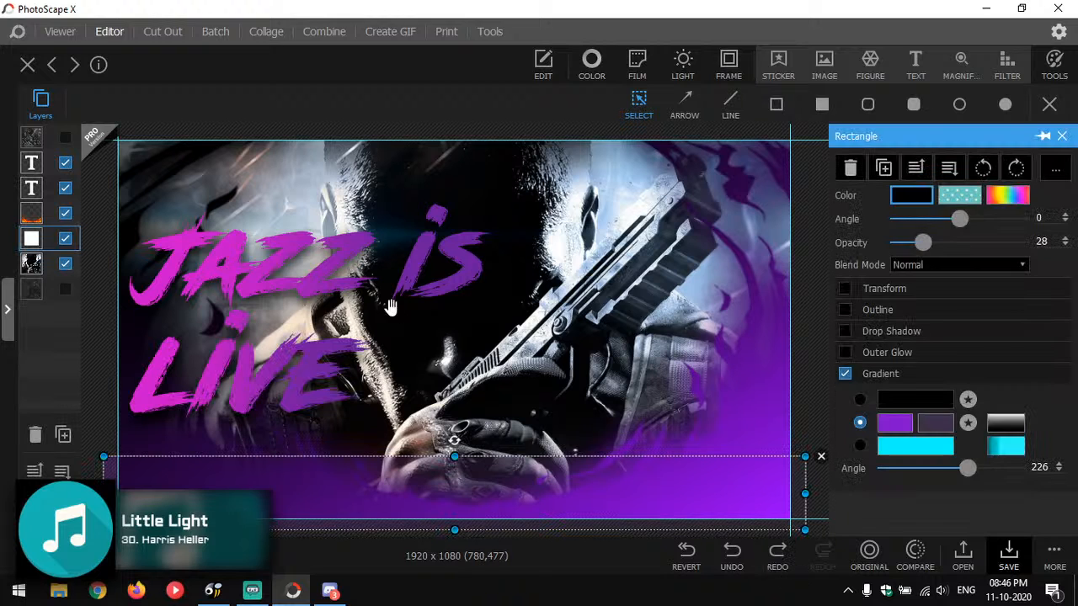
key(ctrl+z)
click(391, 309)
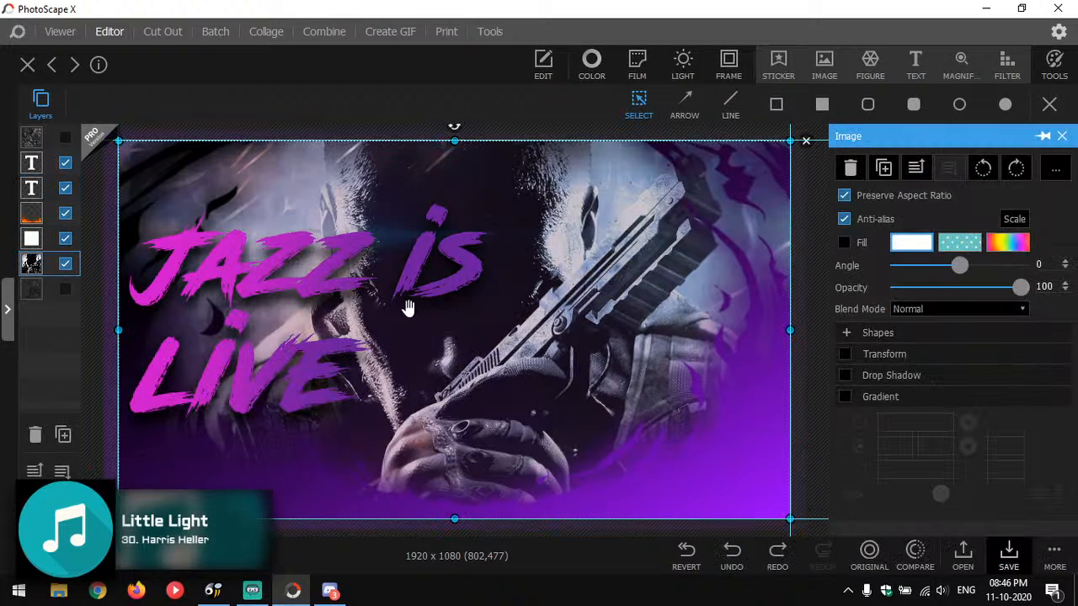
Save the thumbnail project over thumb.psxprj in the desktop's jazz folder.
click(1006, 551)
click(615, 311)
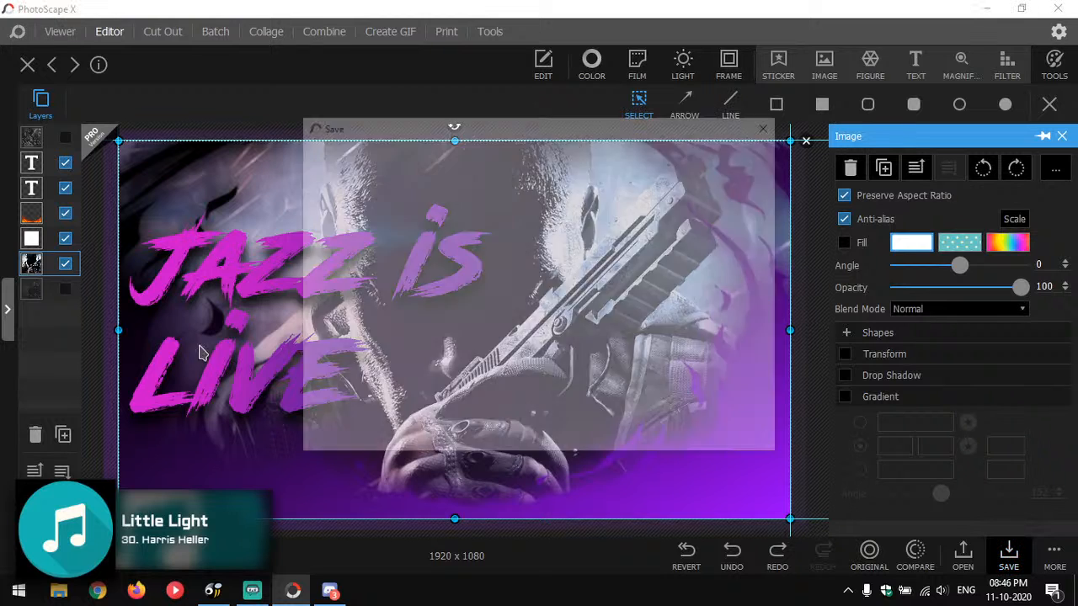
click(327, 431)
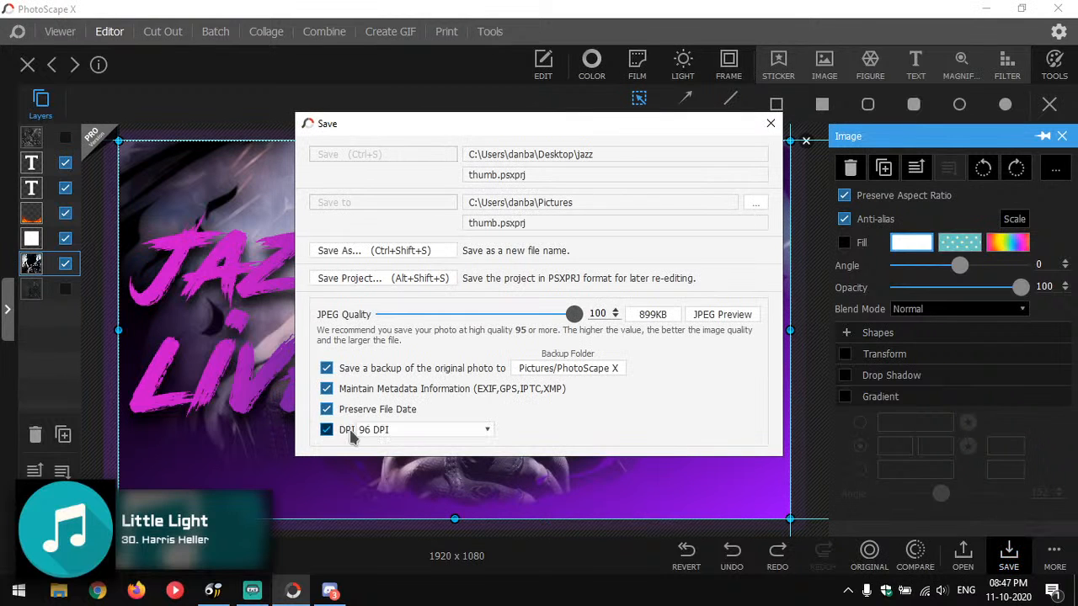
click(350, 431)
click(378, 278)
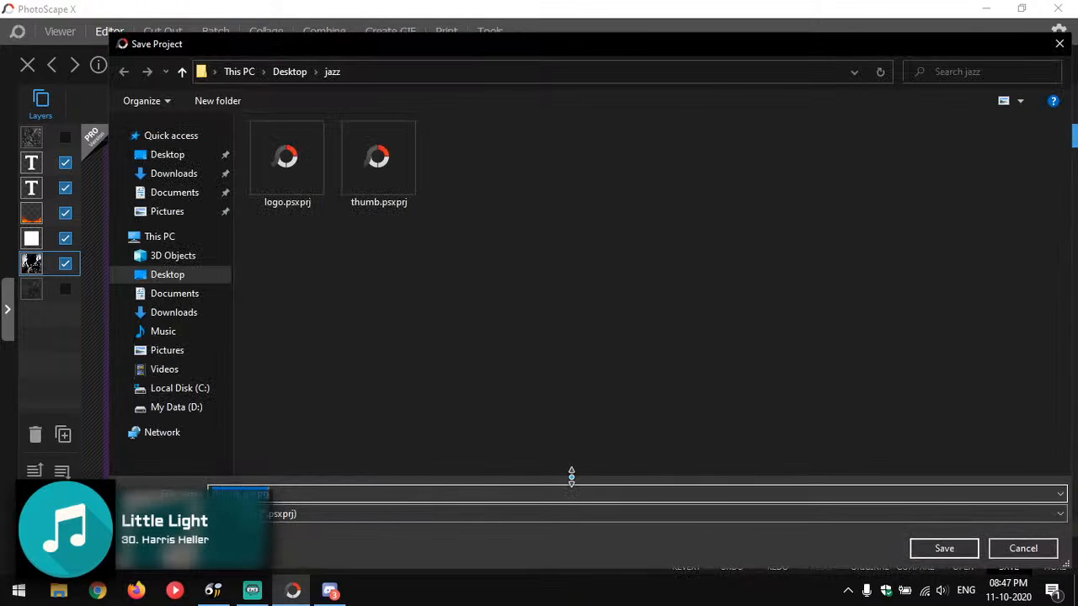
click(937, 544)
click(576, 298)
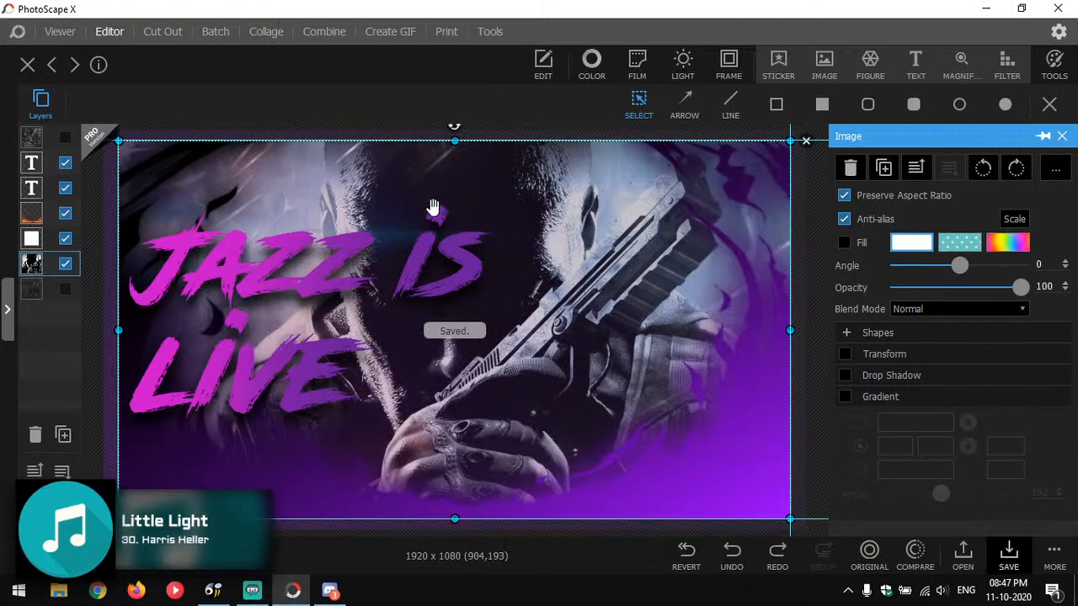
Enlarge the purple flame frame slightly beyond the canvas edges and hide its layer.
click(433, 213)
click(450, 157)
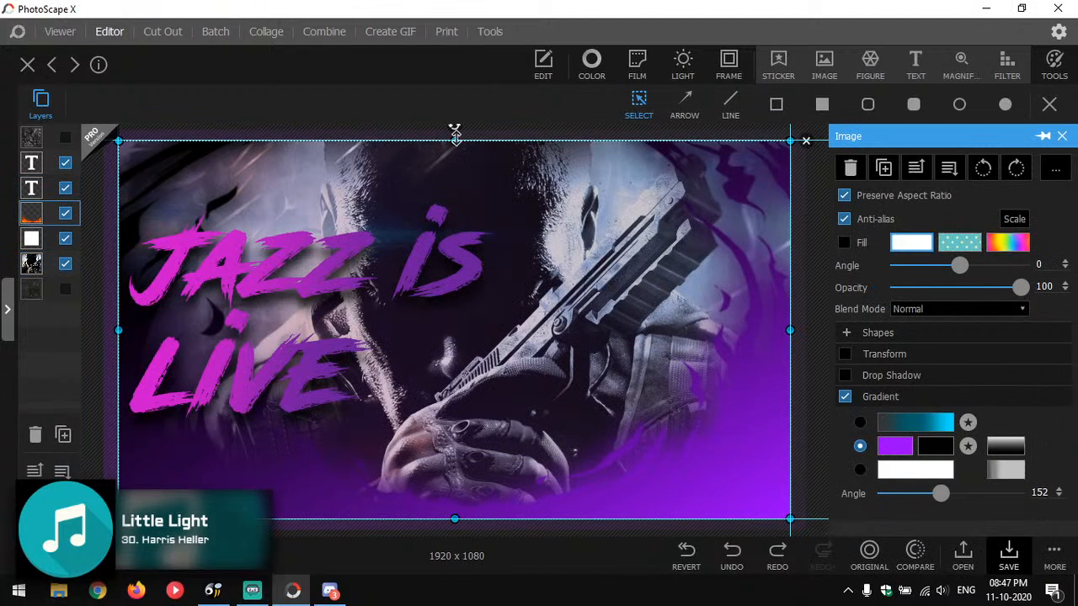
drag(453, 143, 405, 137)
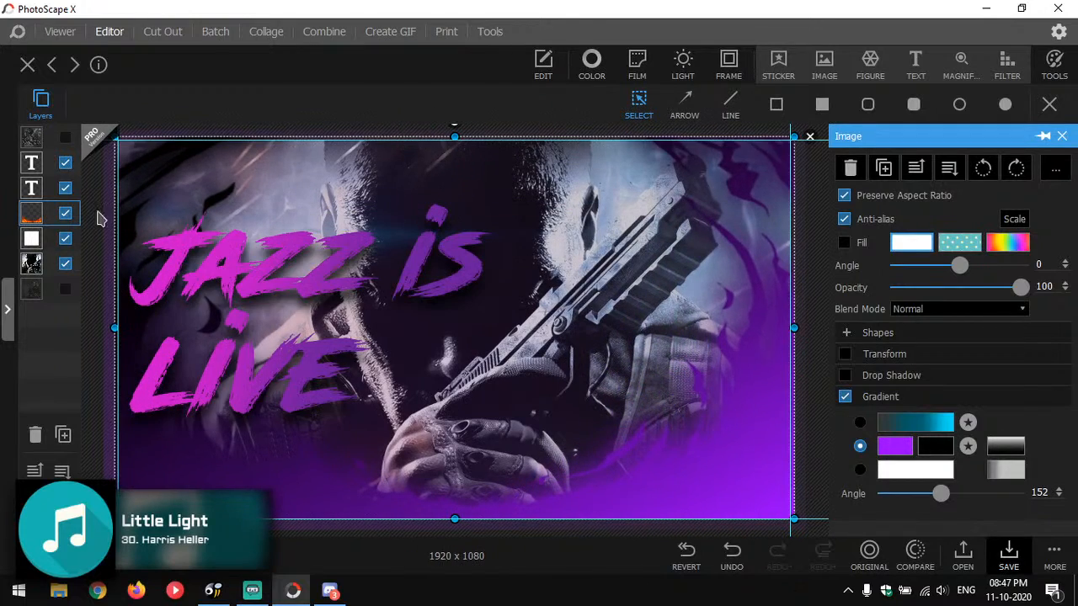
click(65, 213)
click(244, 282)
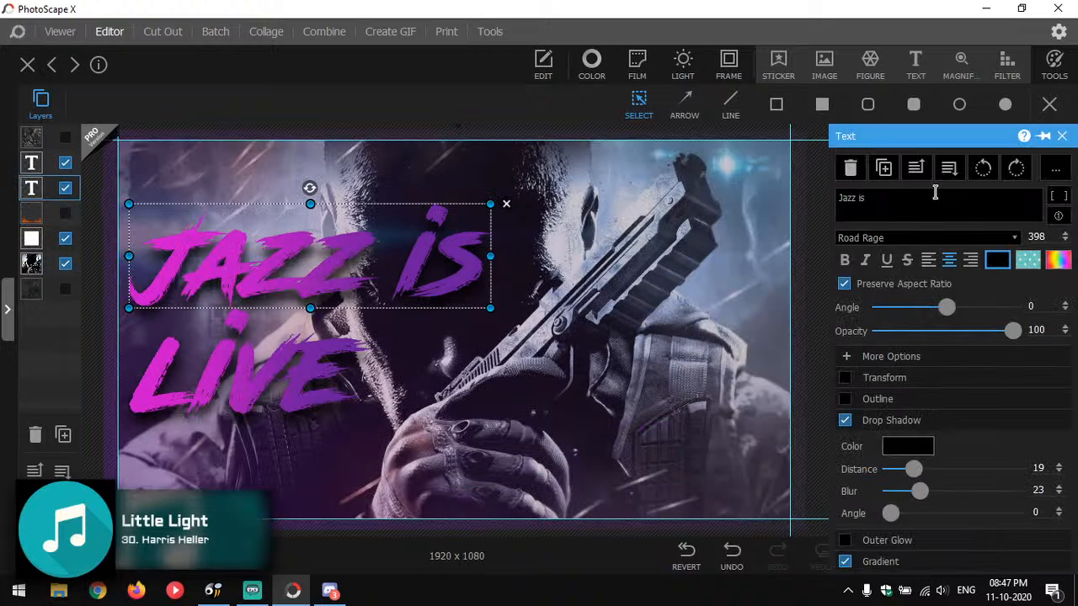
click(839, 195)
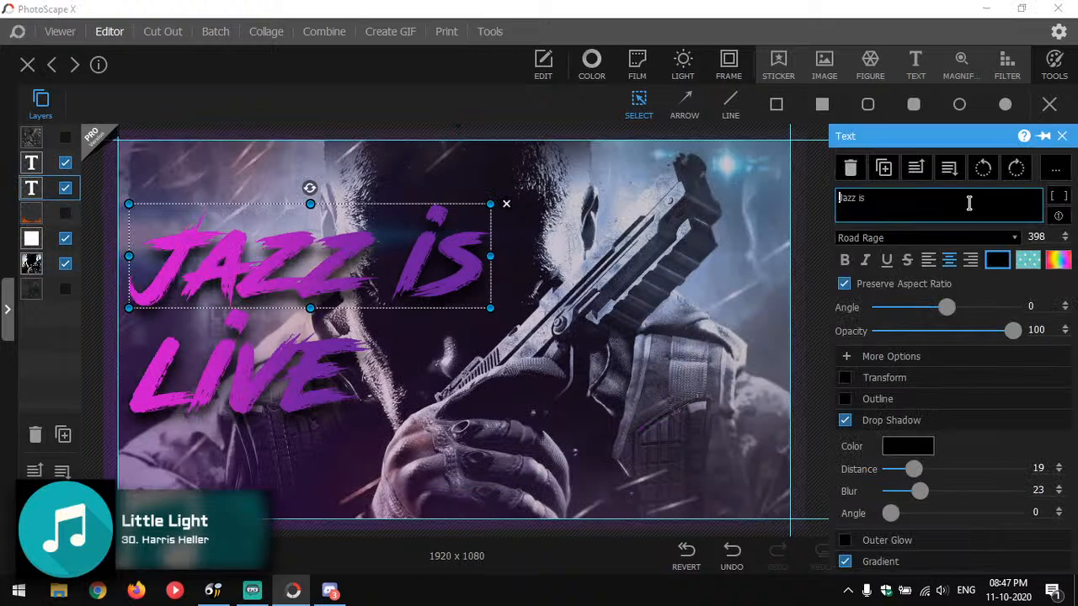
text(@)
click(882, 211)
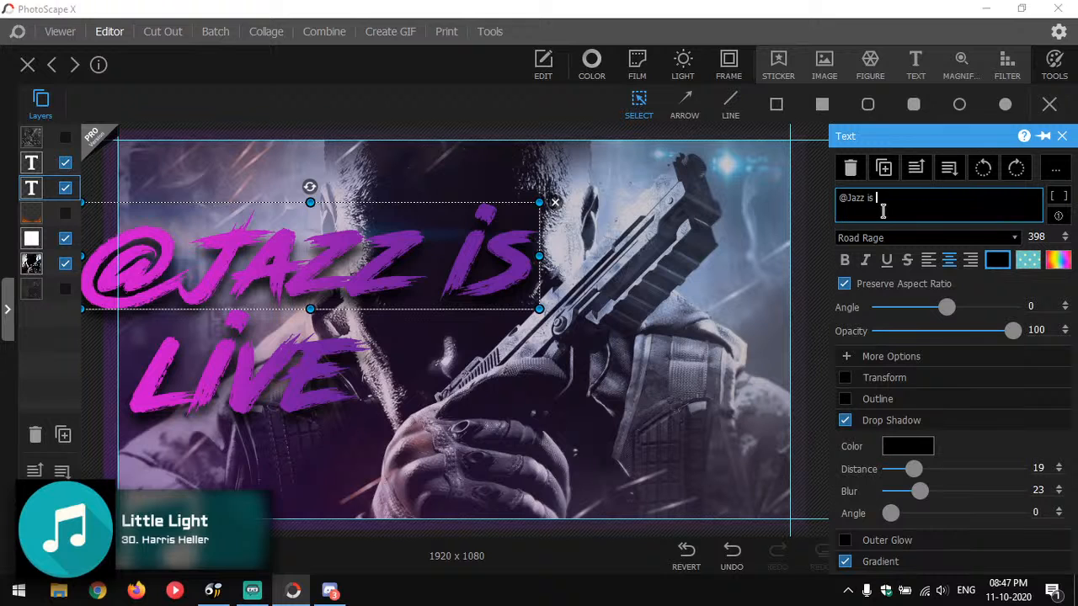
key(BackSpace)
key(BackSpace)
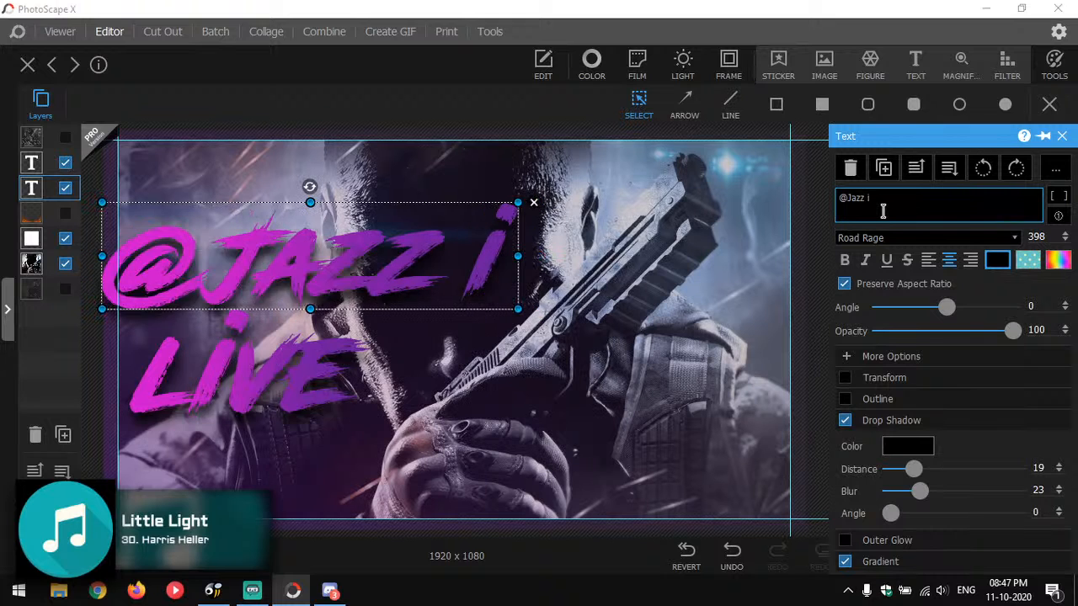
click(324, 357)
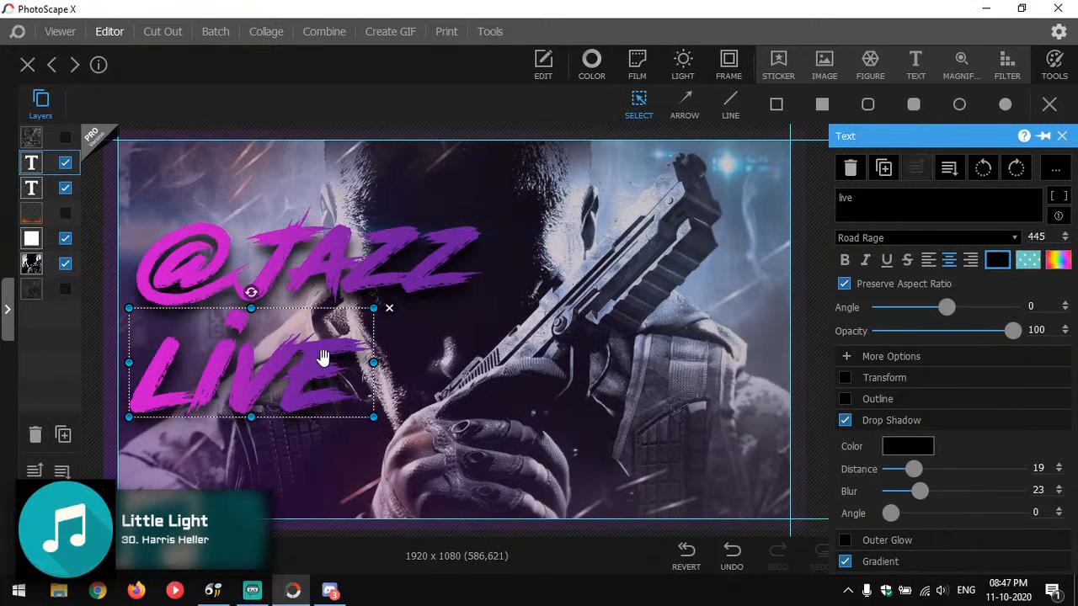
click(389, 308)
click(359, 304)
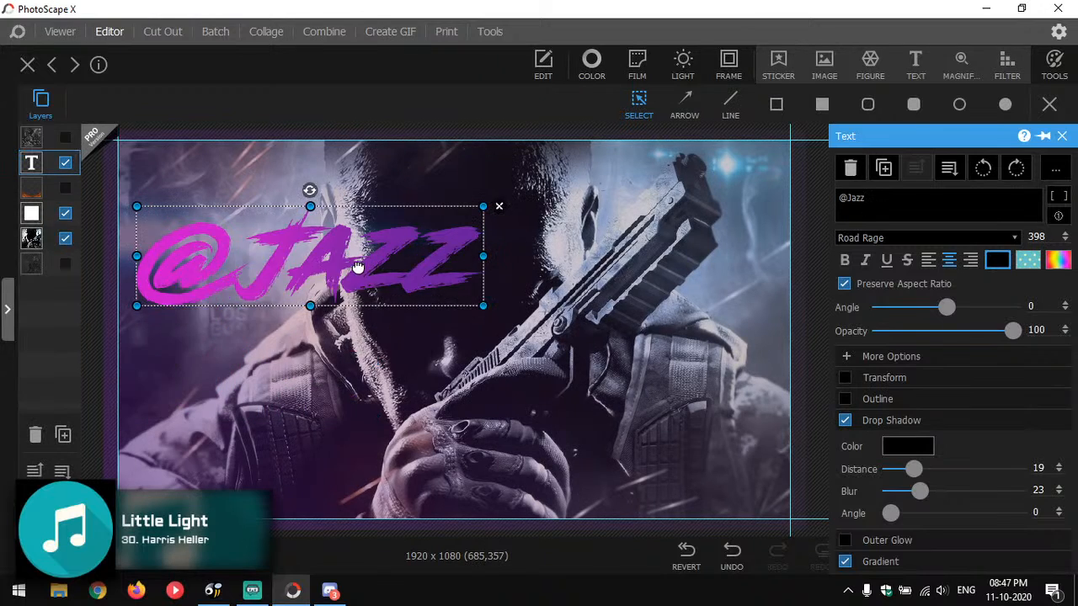
drag(359, 305, 347, 505)
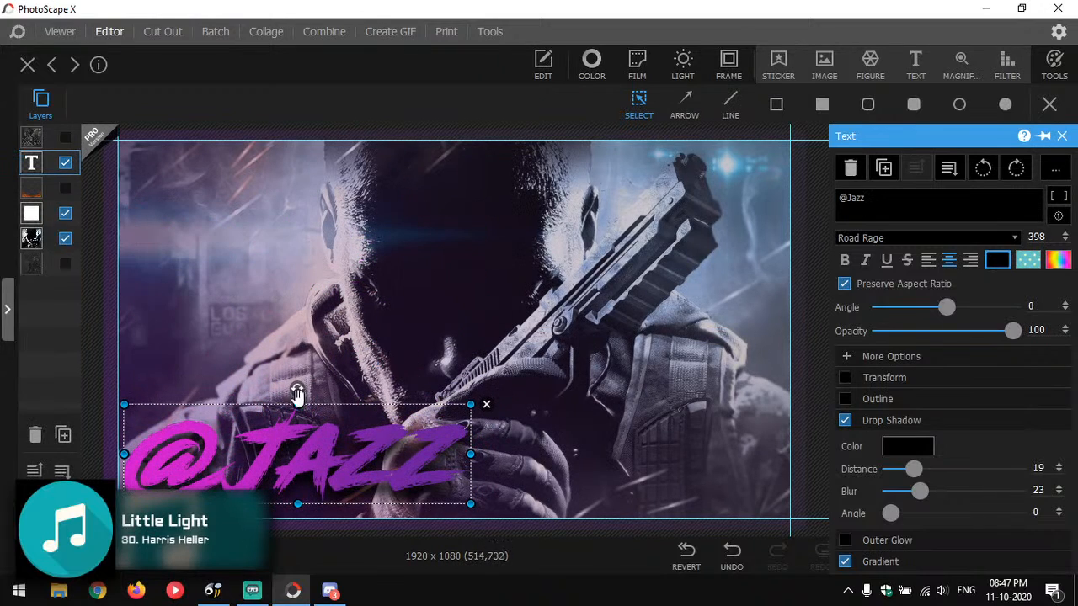
drag(297, 396, 296, 448)
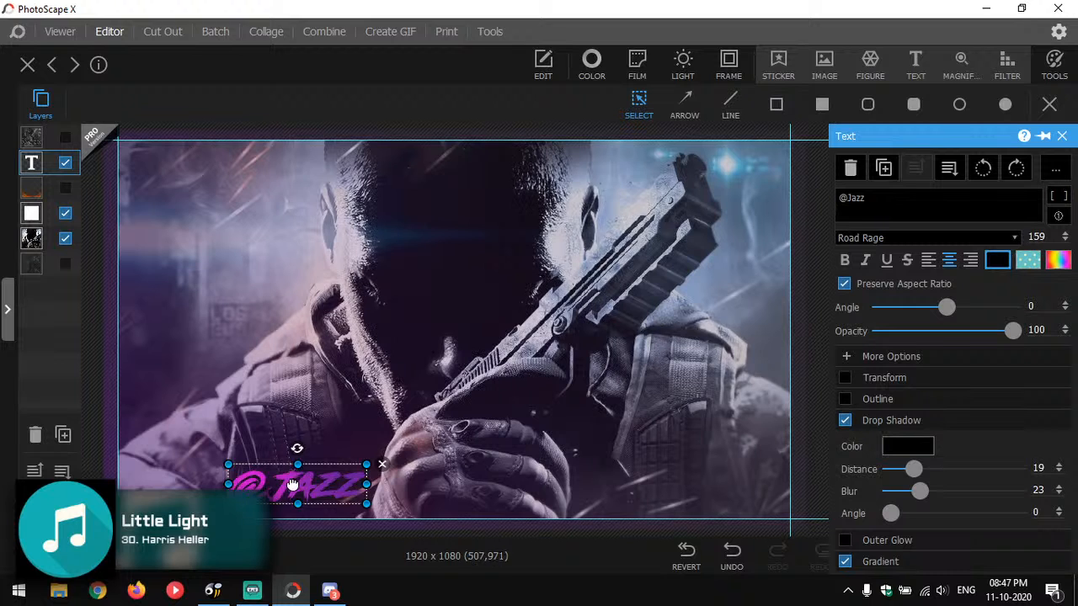
drag(291, 485, 182, 499)
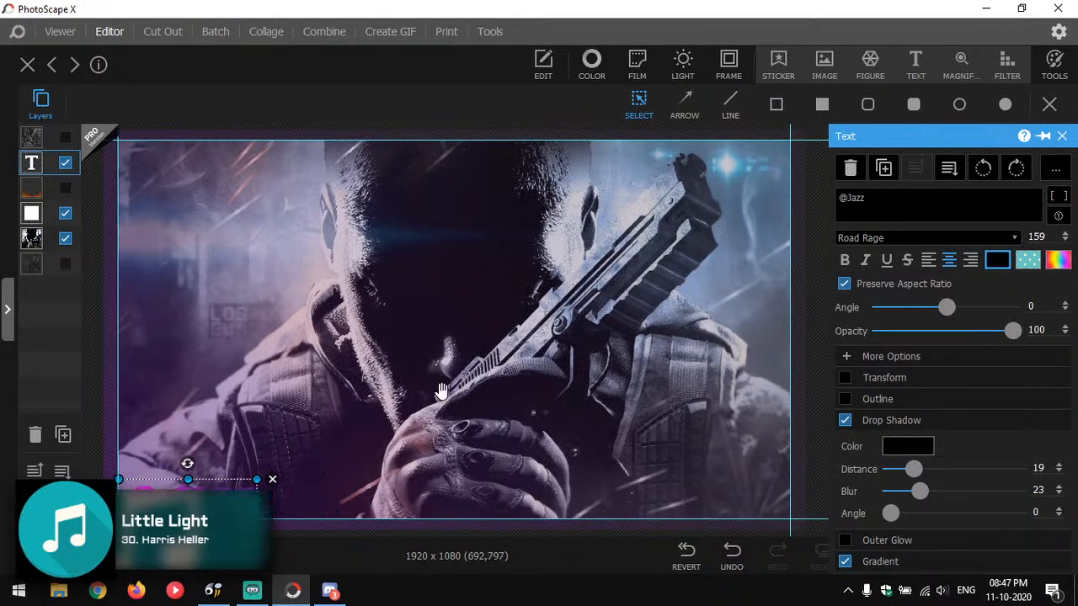
Reduce the purple overlay rectangle to a band along the canvas's lower edge and delete the soldier background image.
click(643, 311)
drag(455, 130, 474, 534)
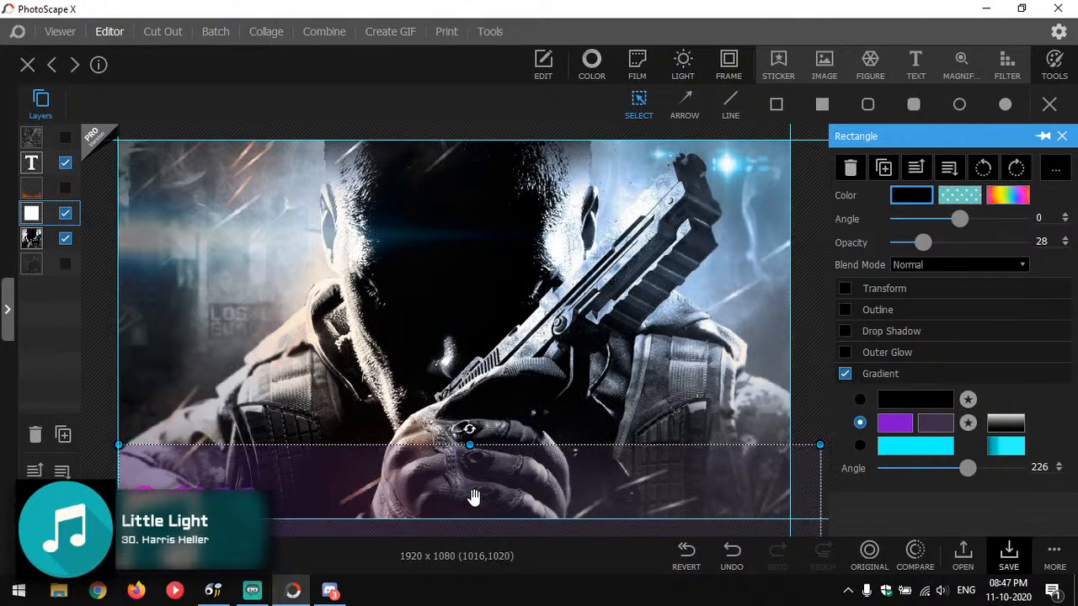
click(444, 233)
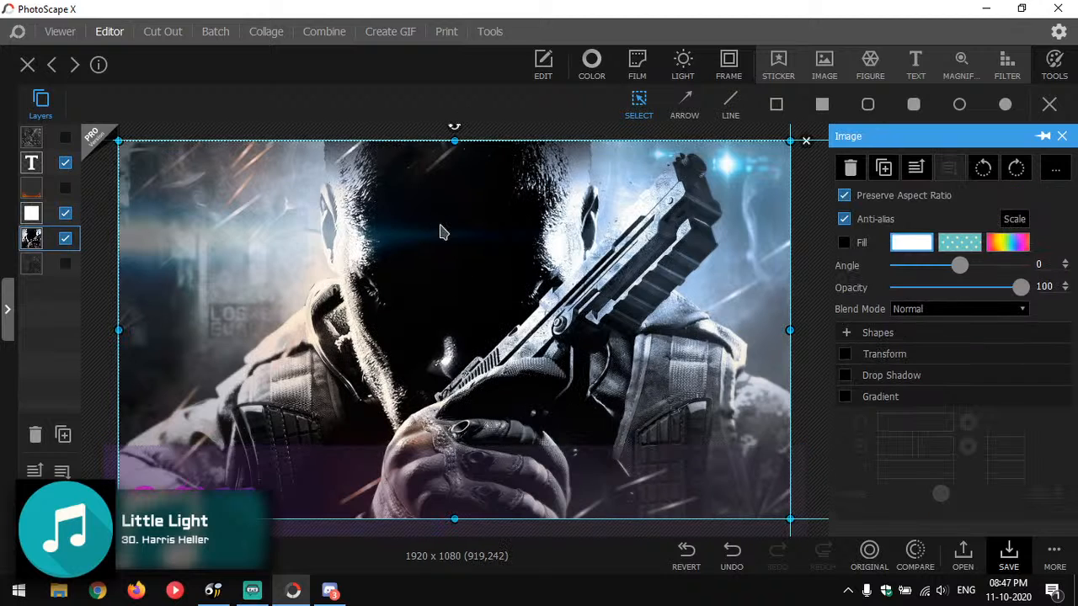
click(805, 143)
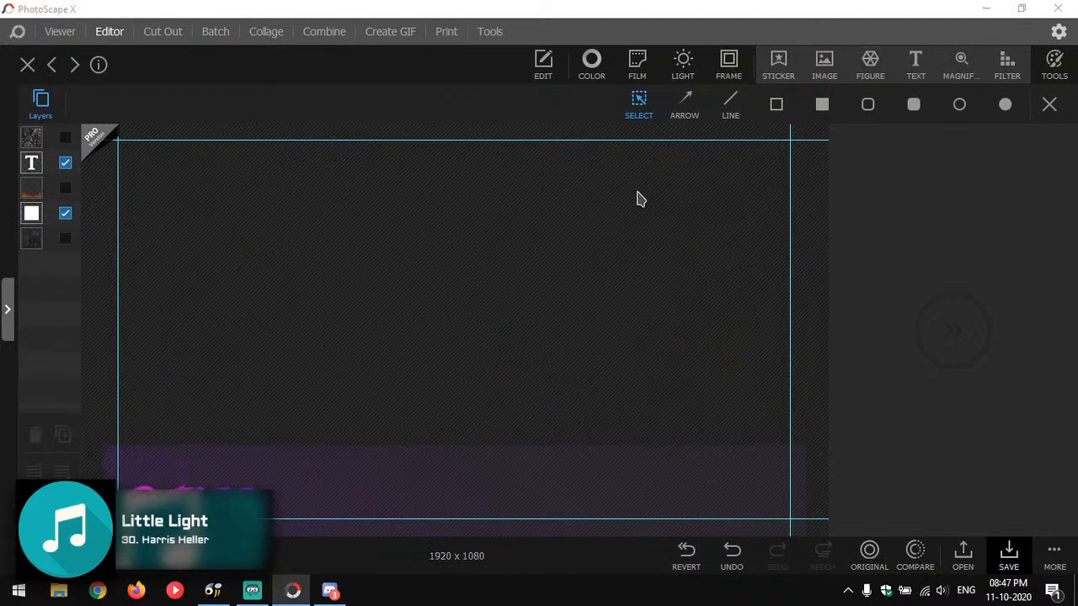
Insert CODM_High_Rise_Tout_unbrand.jpg from the BG folder into the canvas.
key(ctrl+o)
scroll(915, 393, down, 5)
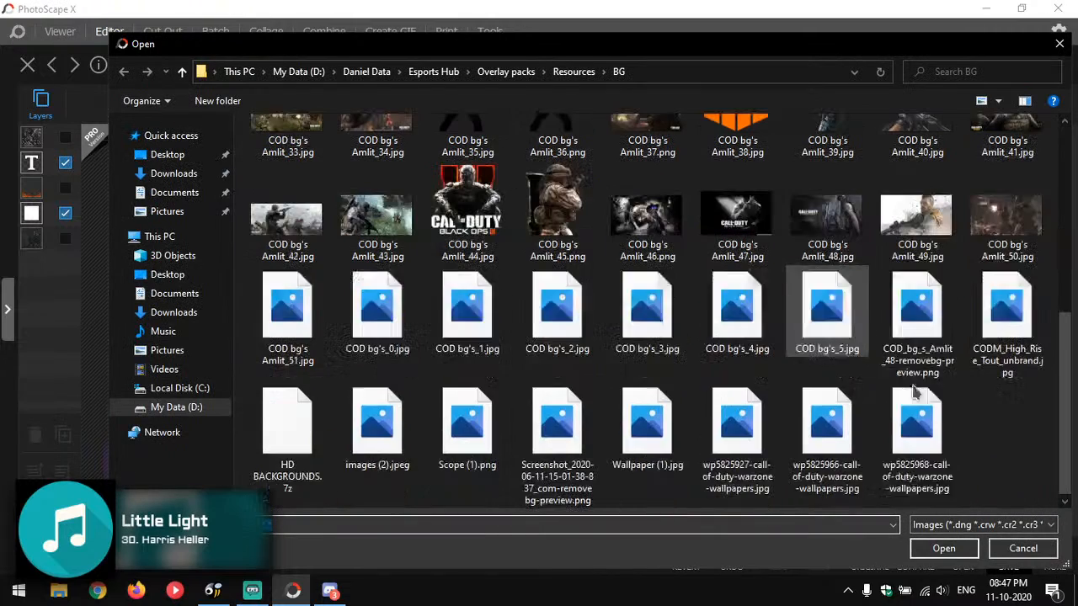
click(988, 322)
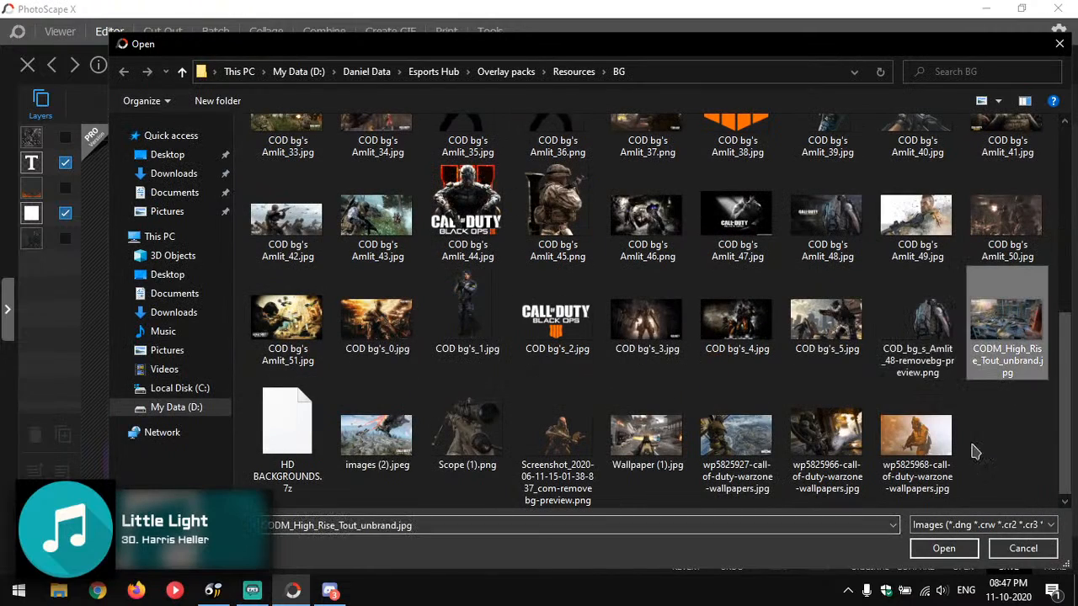
click(944, 548)
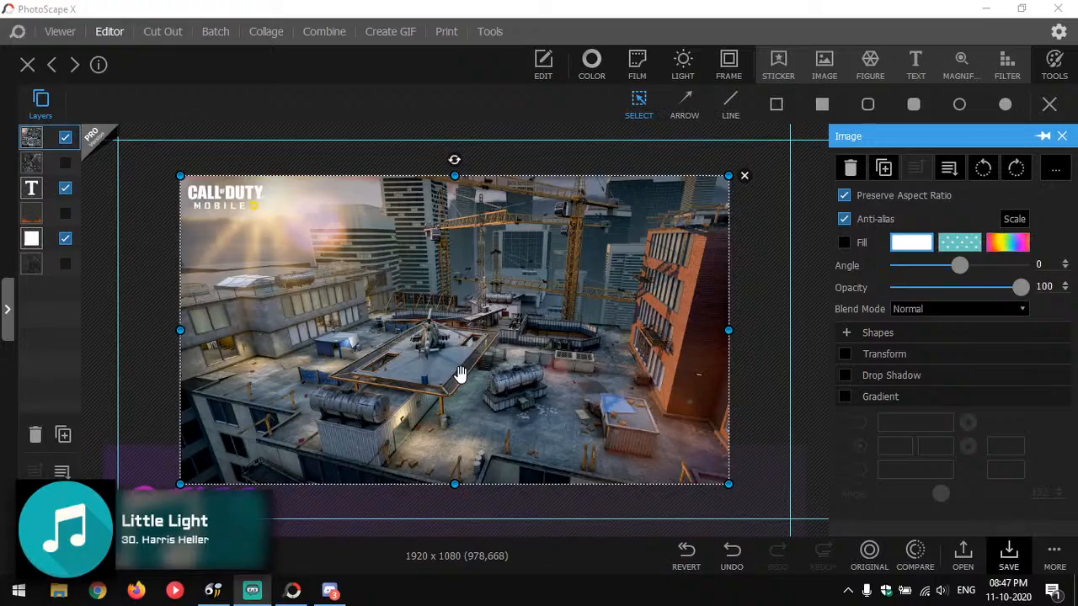
Enlarge the rooftop image past the canvas width, shift it to the lower half, and place its layer just above the purple rectangle.
drag(457, 368, 418, 334)
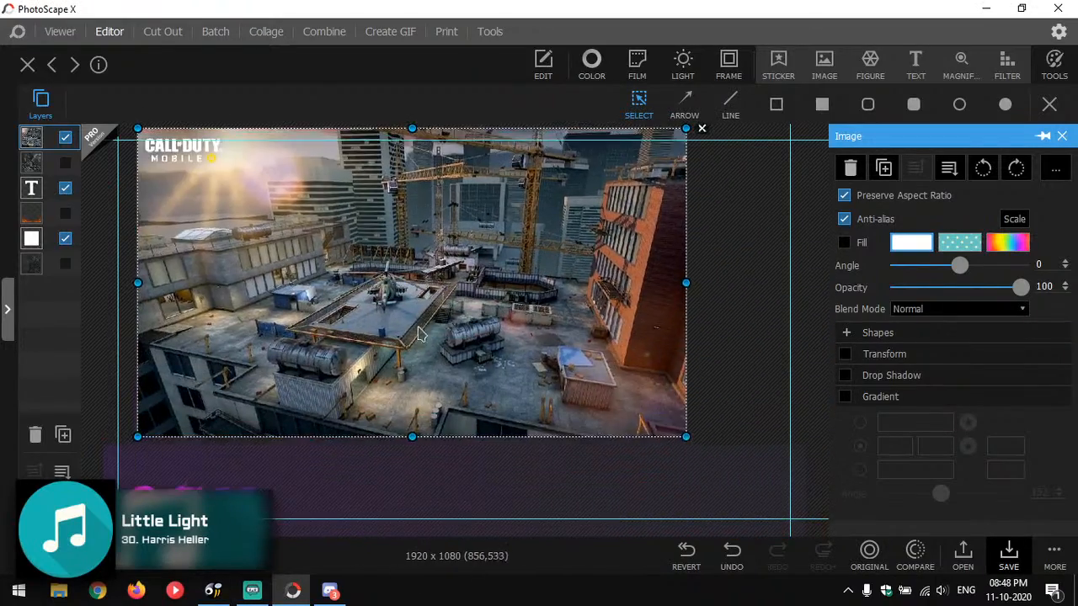
drag(689, 283, 868, 286)
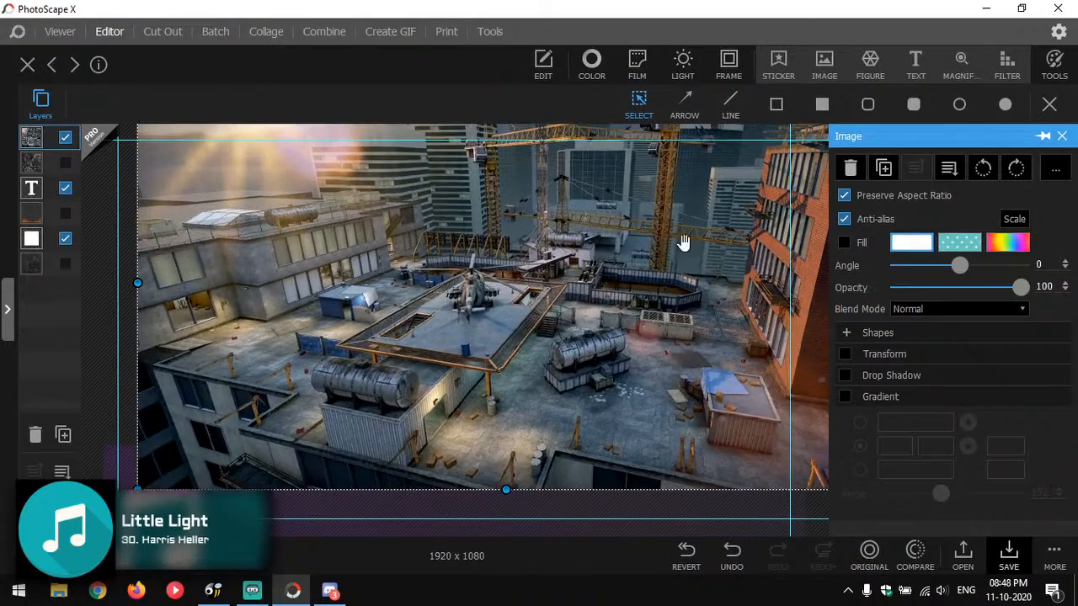
drag(623, 248, 578, 424)
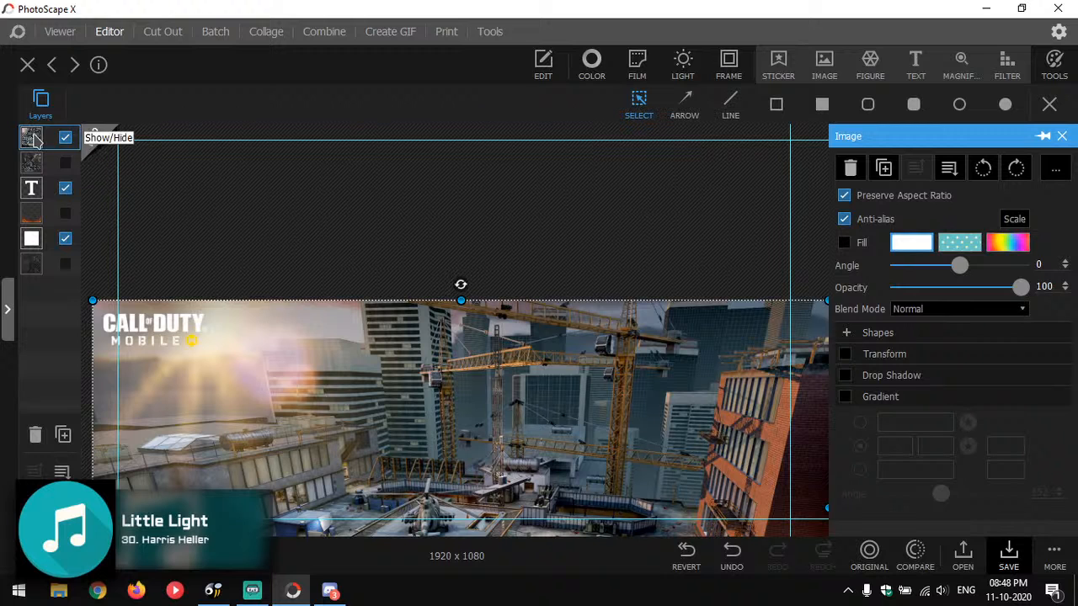
drag(33, 137, 48, 234)
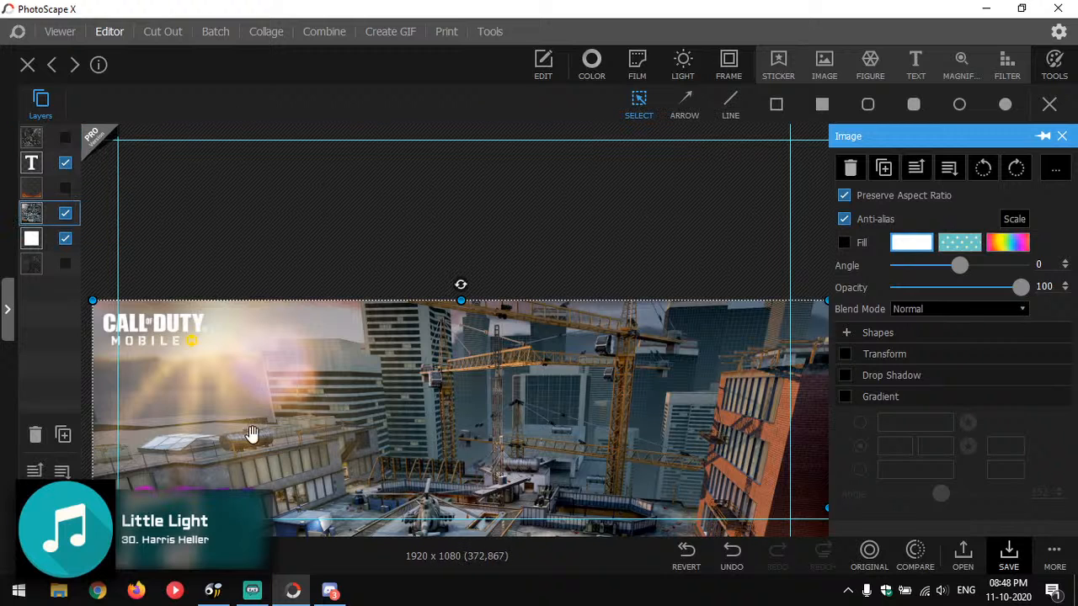
Move the rooftop image down so its left edge meets the canvas edge, and place its layer beneath the purple rectangle.
drag(416, 385, 471, 510)
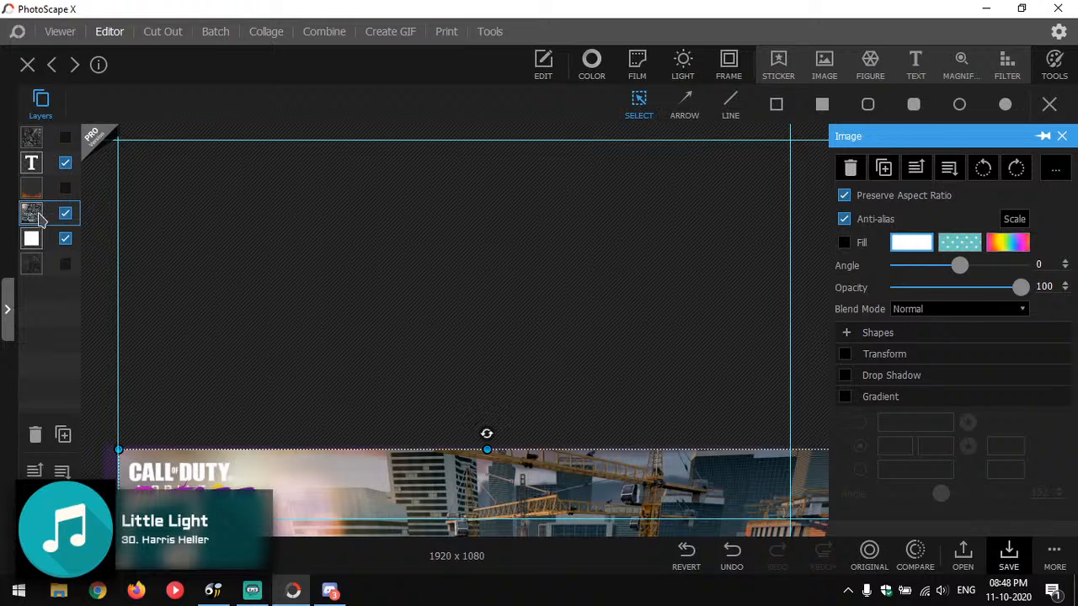
drag(34, 215, 43, 259)
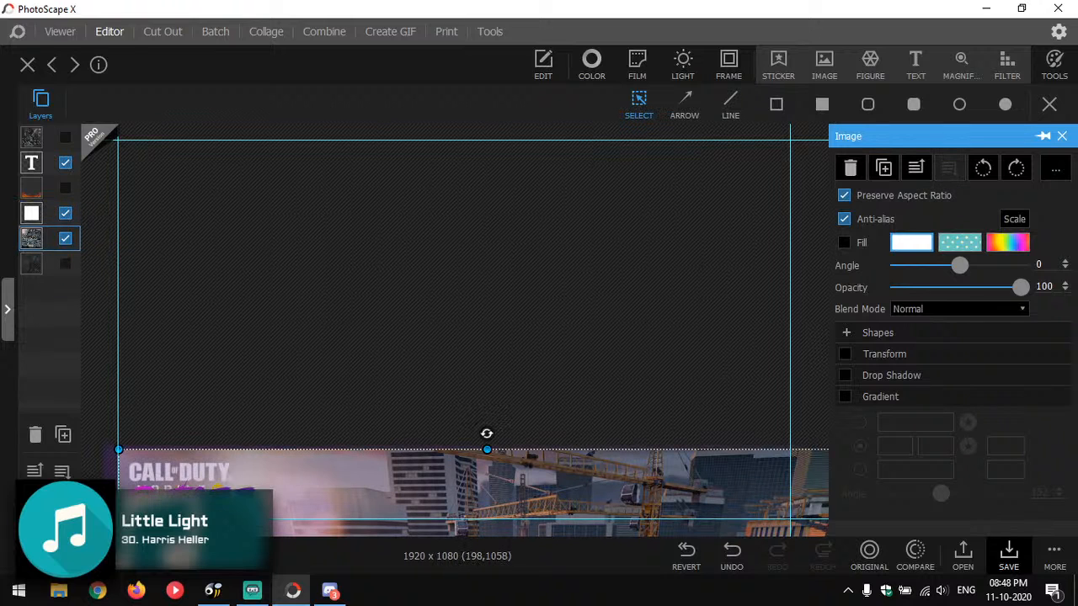
click(189, 506)
drag(190, 507, 724, 491)
click(351, 481)
click(671, 349)
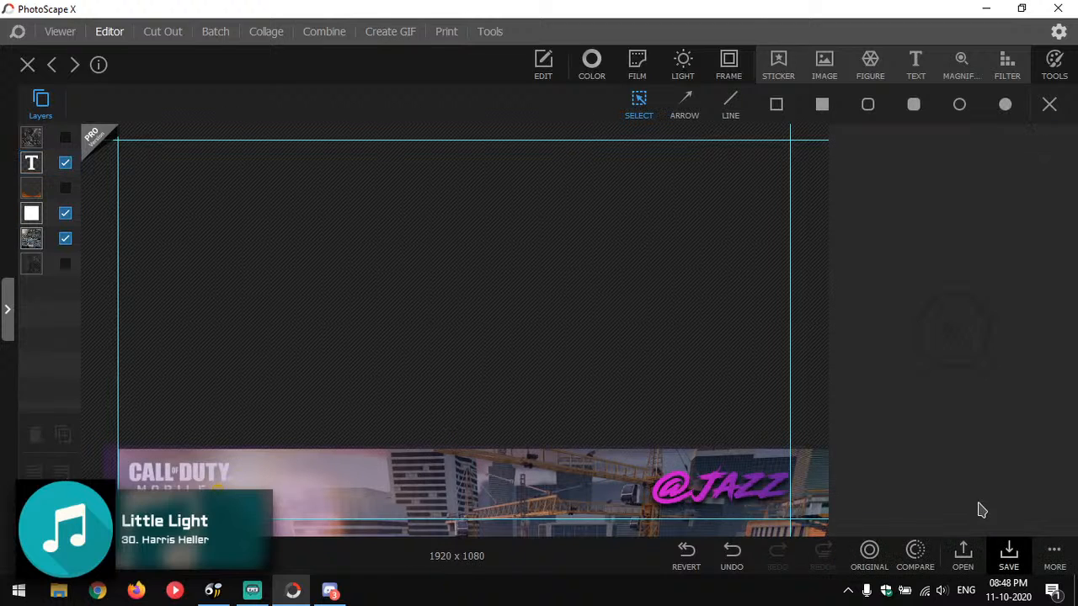
Start opening another file without saving the current design, and browse drive D: to the Overlay packs folder in Esports Hub.
click(973, 552)
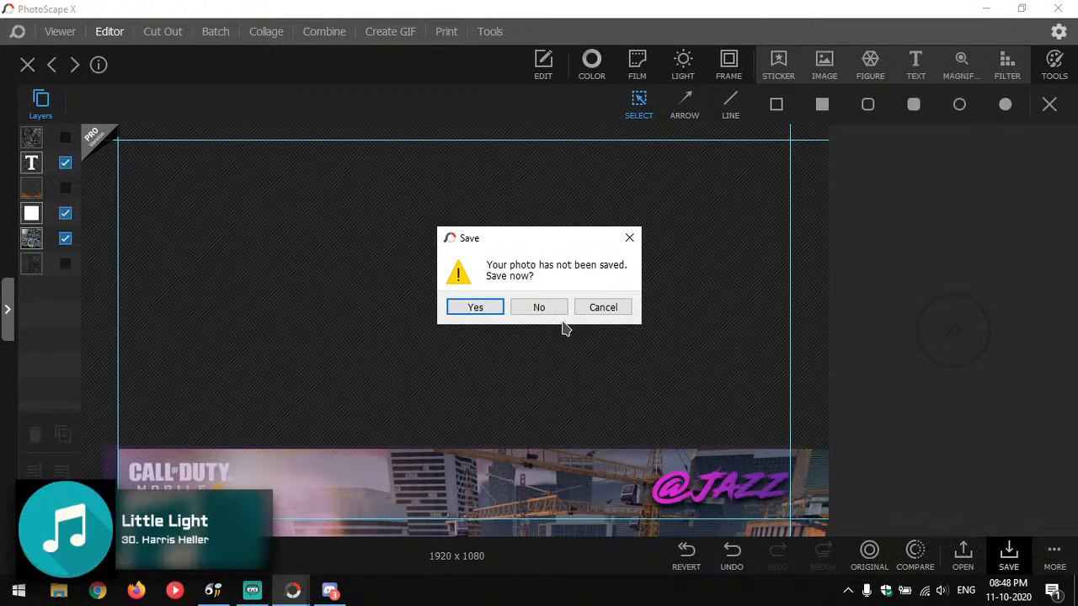
click(539, 308)
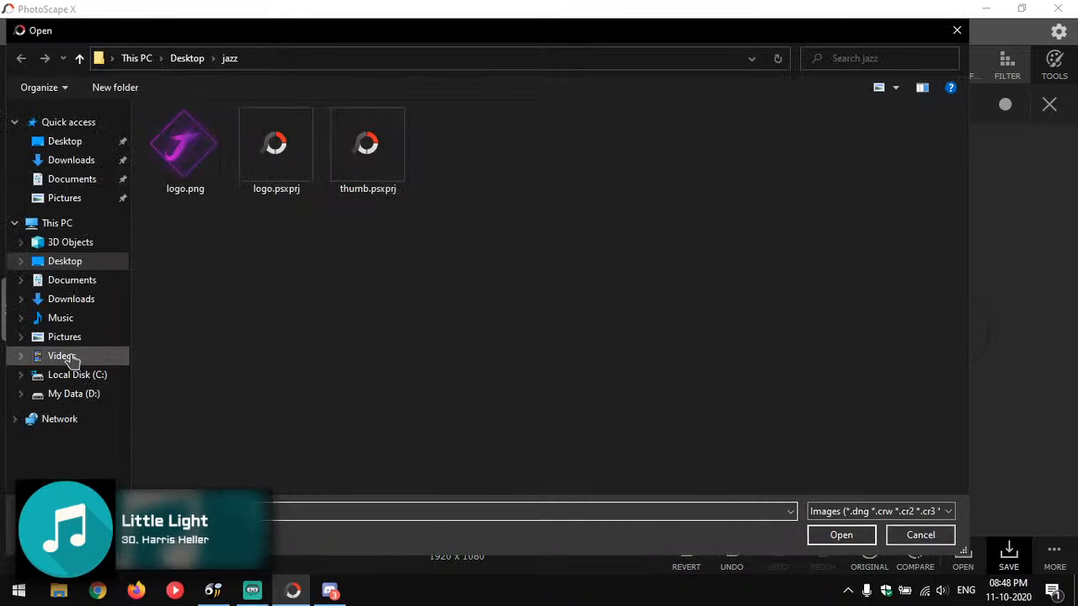
click(74, 393)
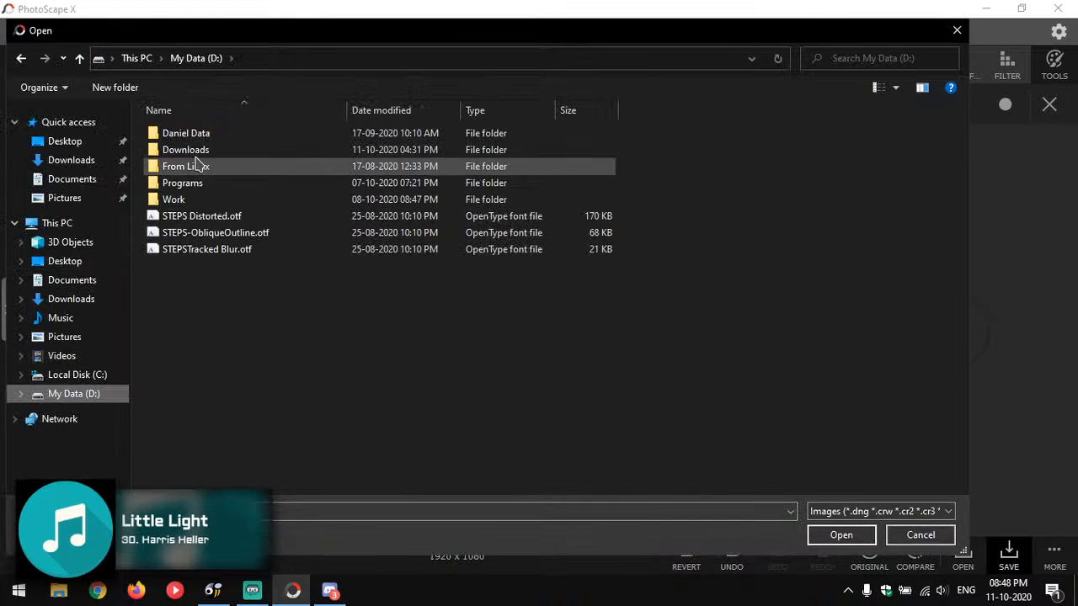
double_click(187, 132)
double_click(298, 139)
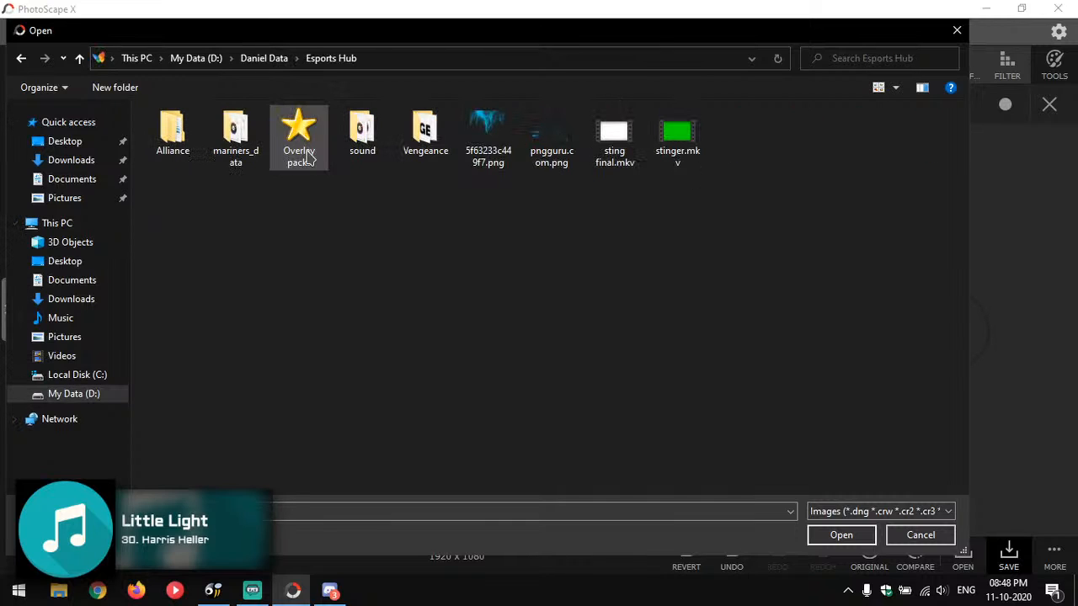
double_click(323, 150)
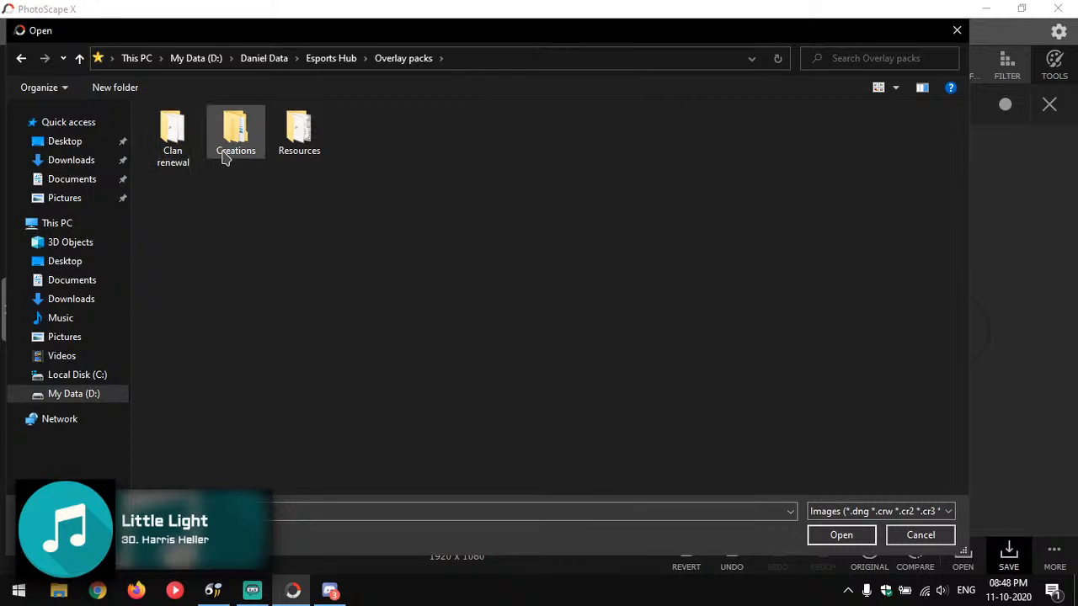
mouse_move(225, 159)
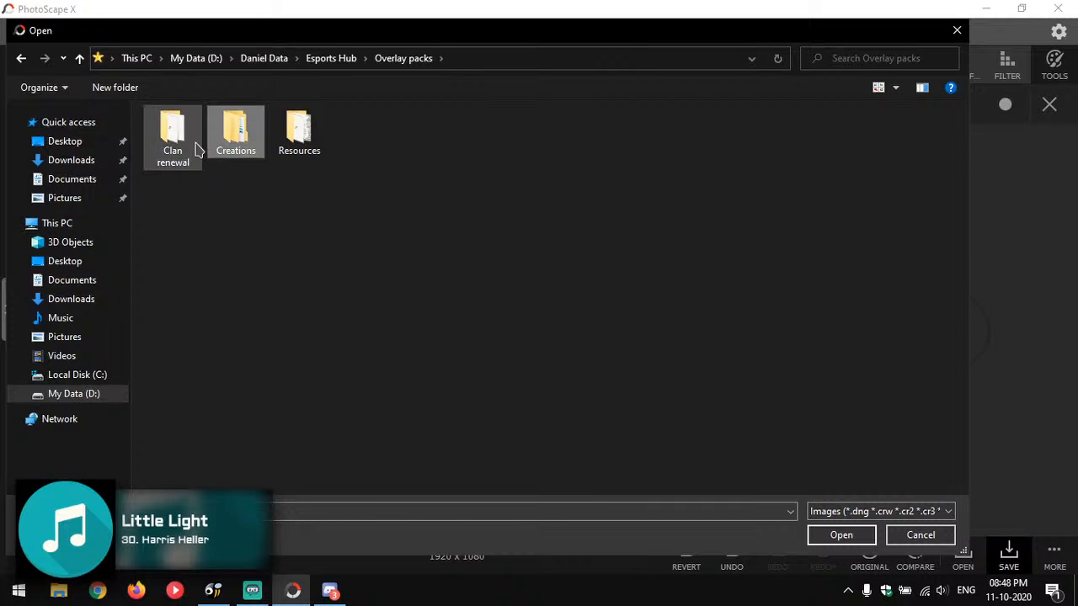
Look into the Resources and Vengeance folders for the overlay project and return to Overlay packs.
double_click(316, 150)
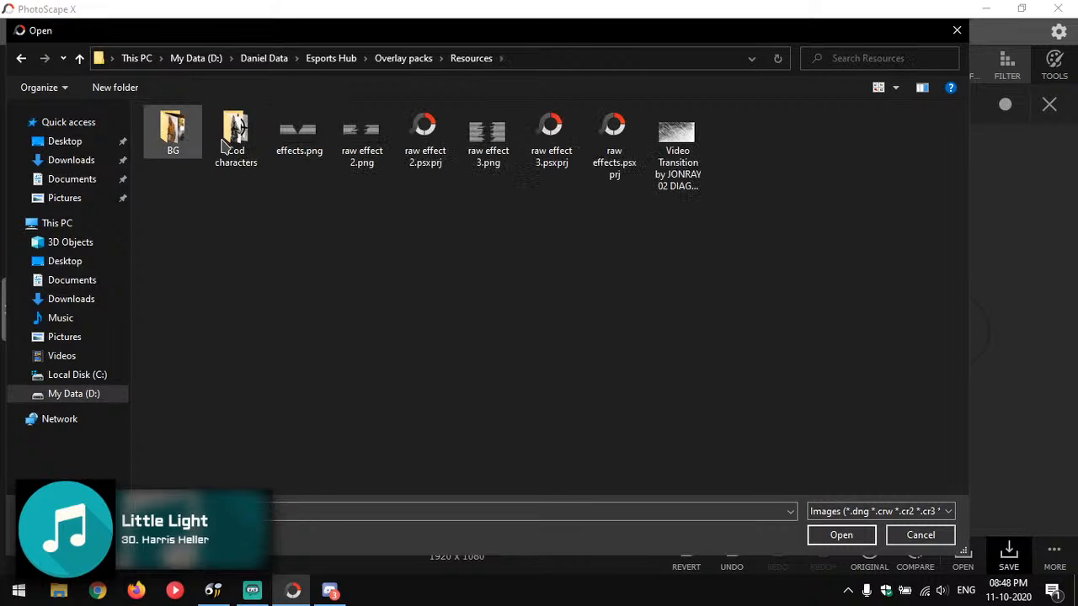
click(403, 67)
click(322, 64)
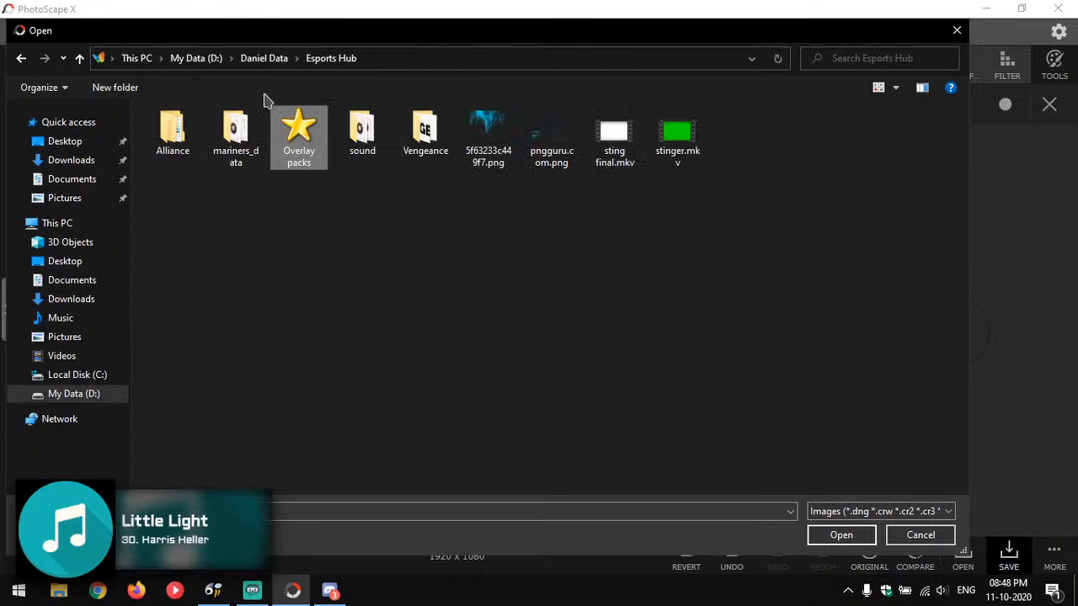
double_click(425, 134)
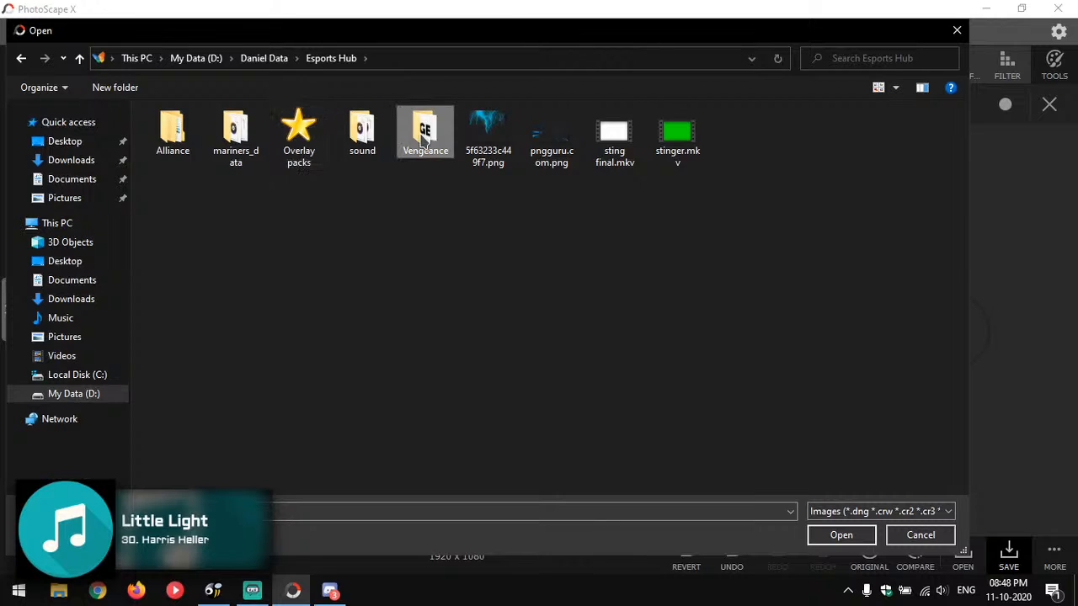
click(325, 60)
click(296, 131)
double_click(296, 131)
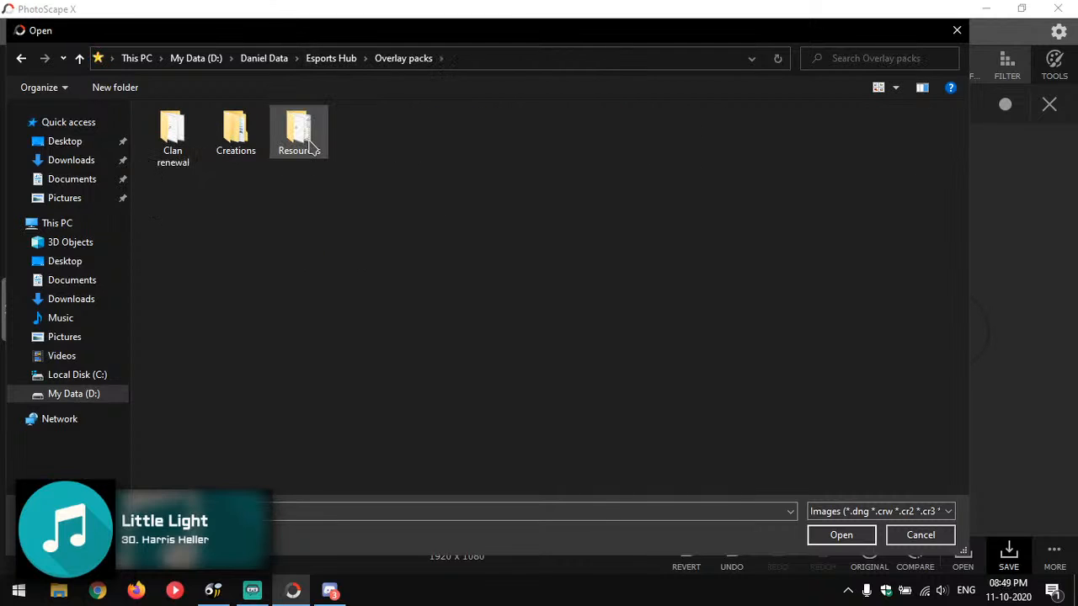
Go through Creations, Project files and Bone to the Final folder and look over the finished designs.
double_click(236, 135)
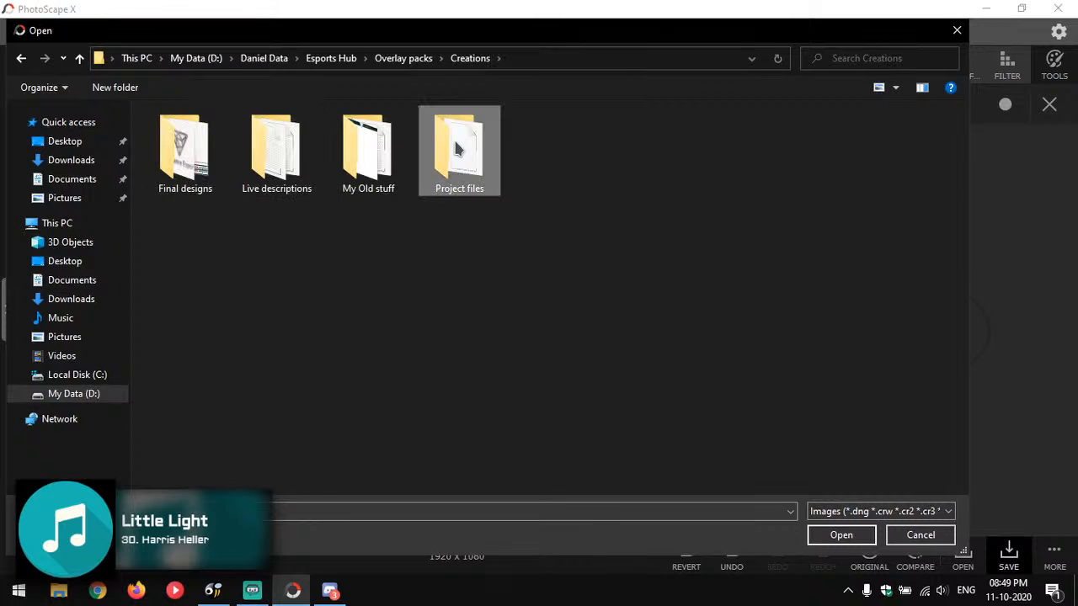
double_click(459, 147)
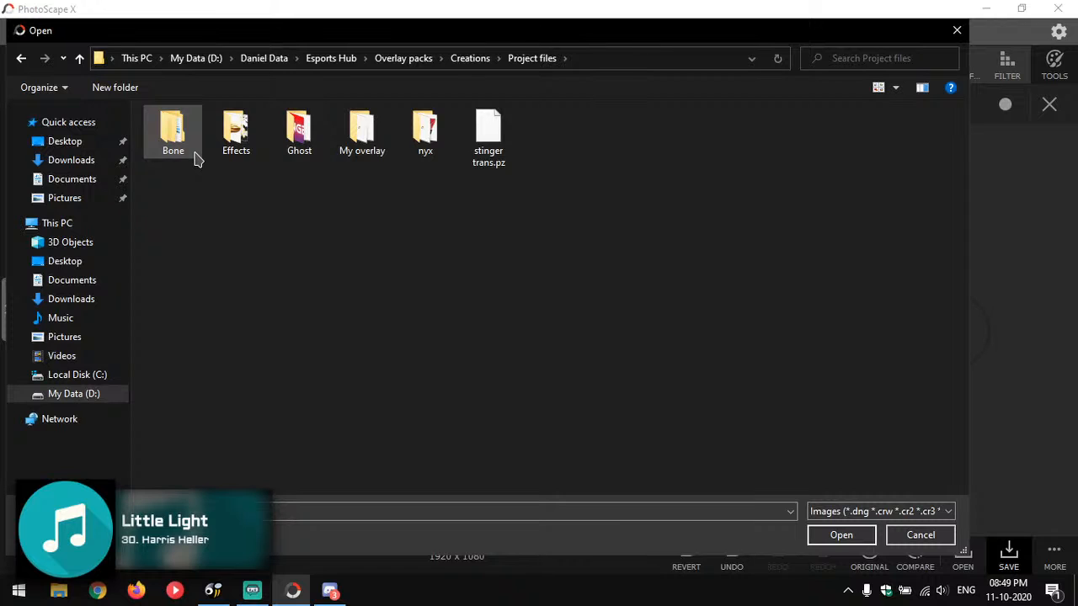
double_click(174, 135)
double_click(183, 151)
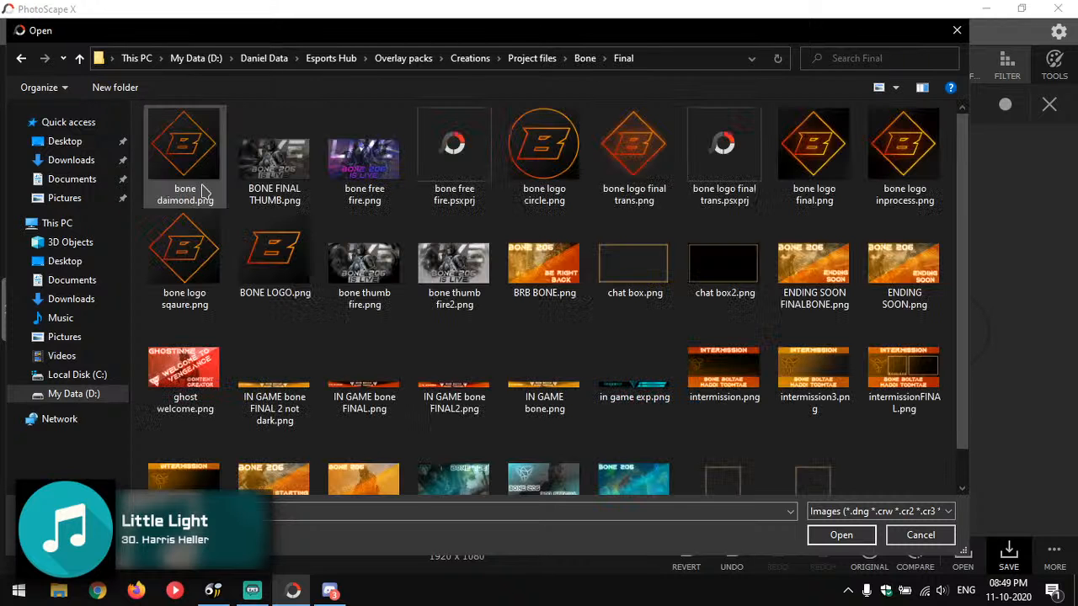
scroll(421, 244, down, 1)
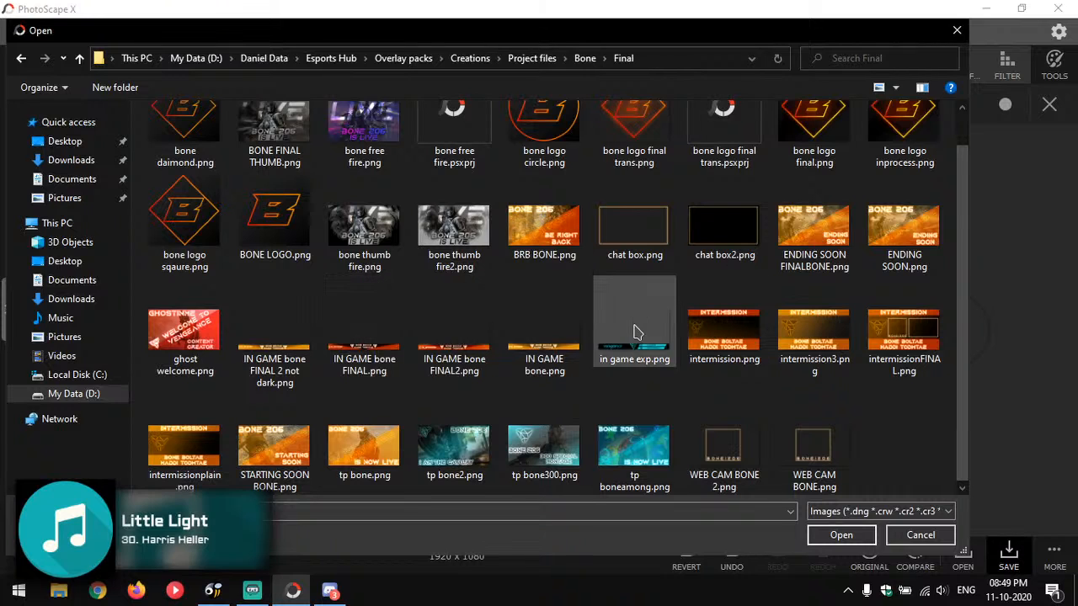
scroll(635, 337, up, 1)
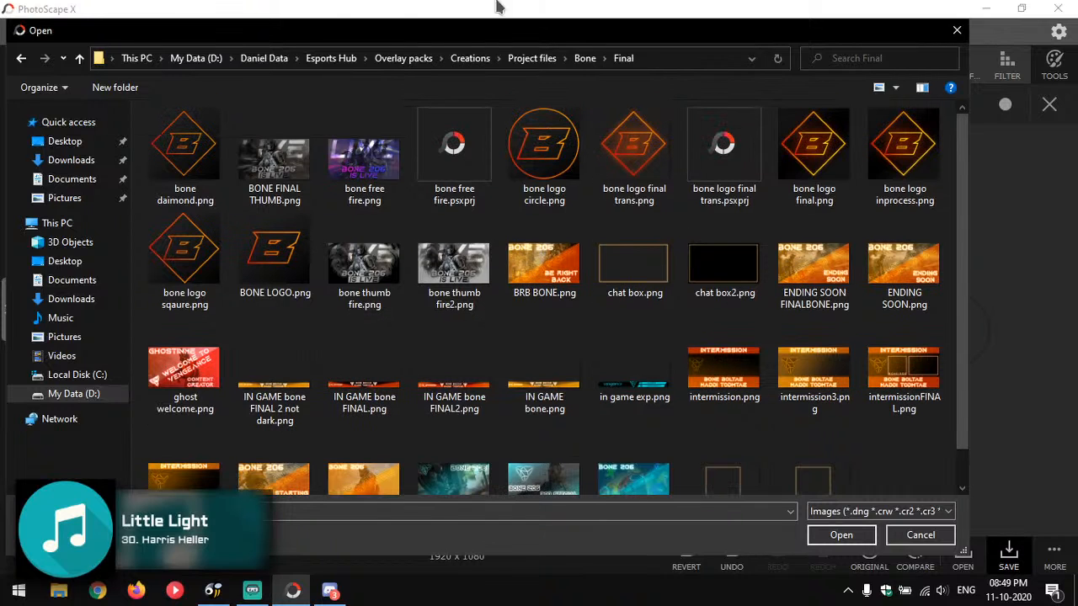
Open in game exp.psxprj from the Project files folder inside Bone.
click(584, 58)
double_click(251, 154)
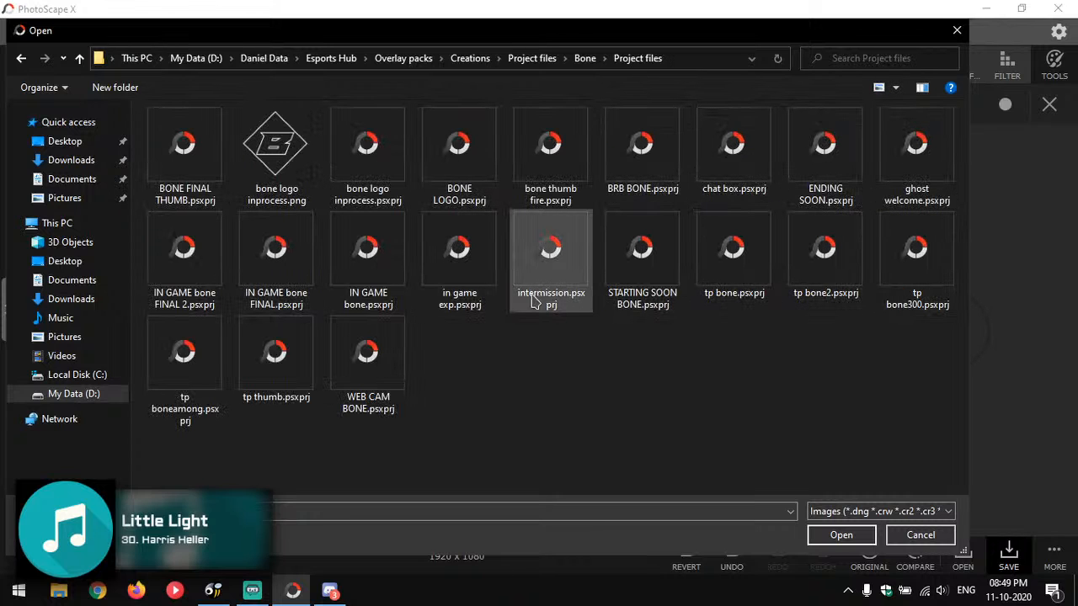
double_click(469, 297)
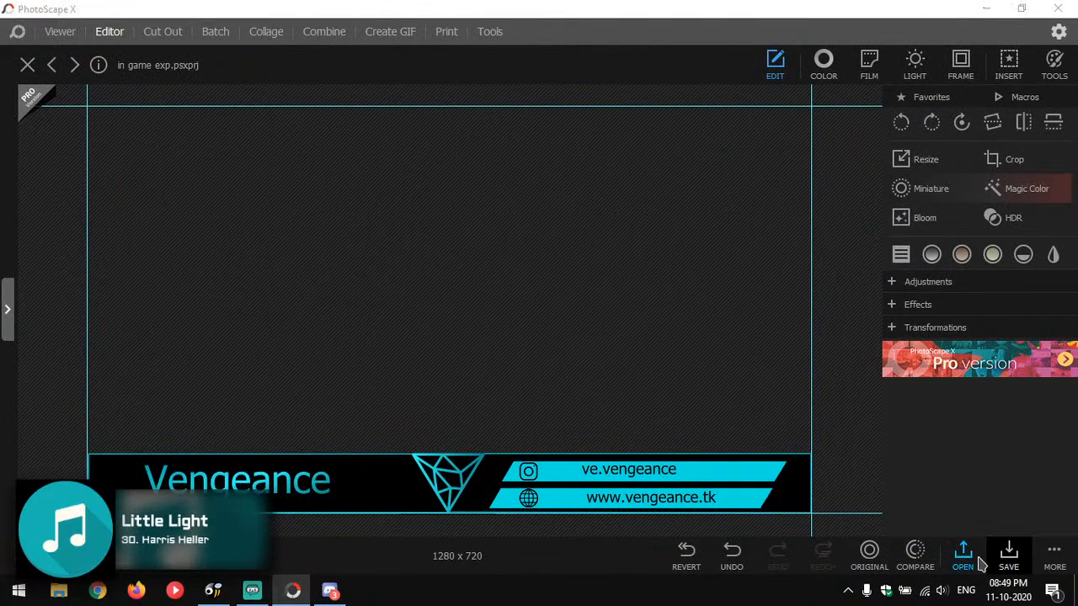
Open IN GAME bone.psxprj from the same Project files folder.
key(ctrl+o)
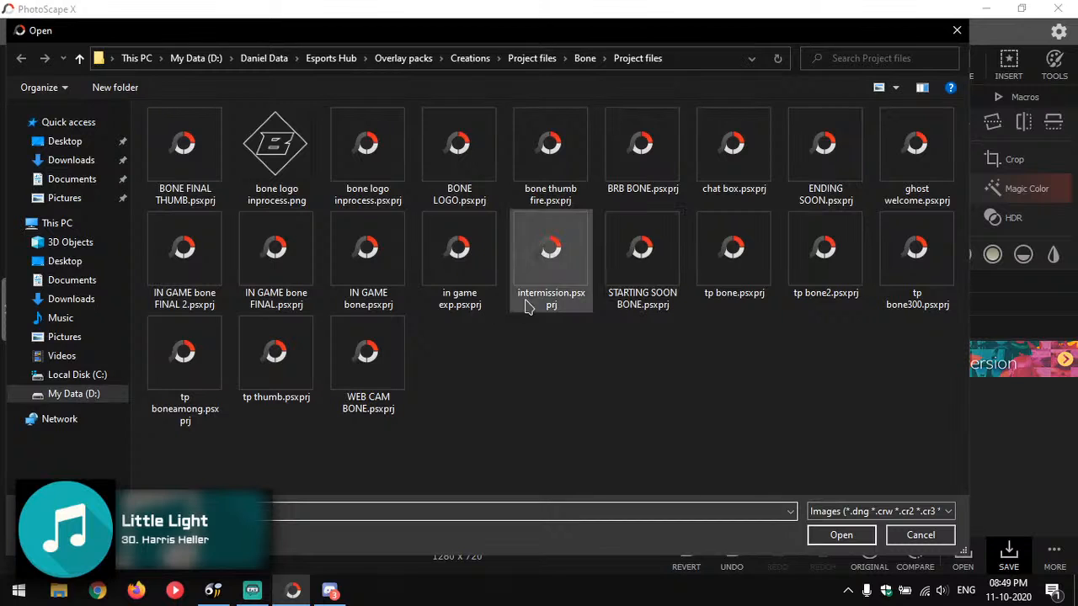
click(366, 308)
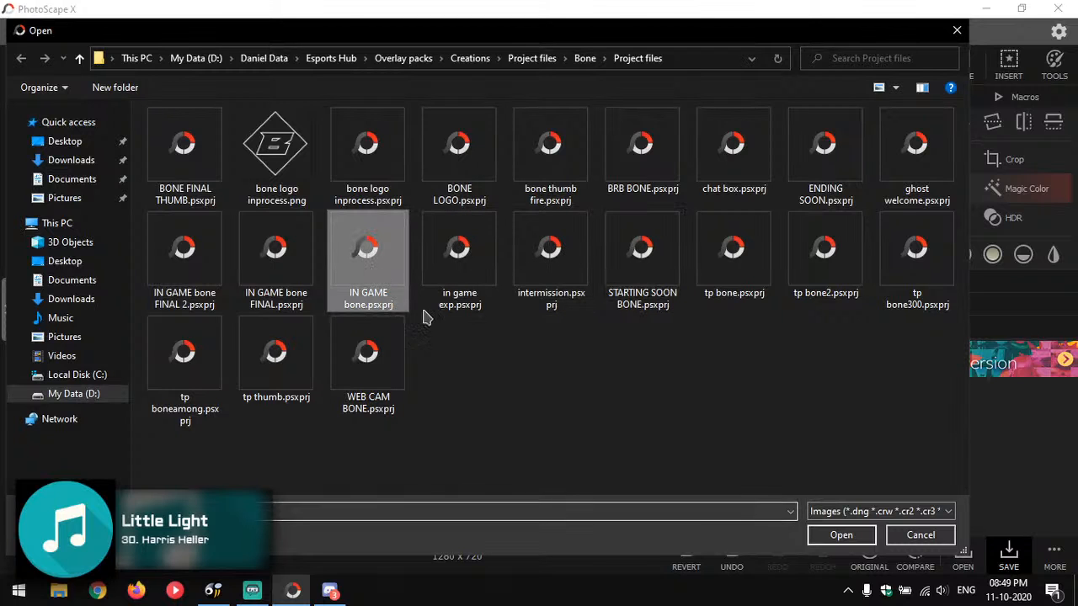
click(841, 536)
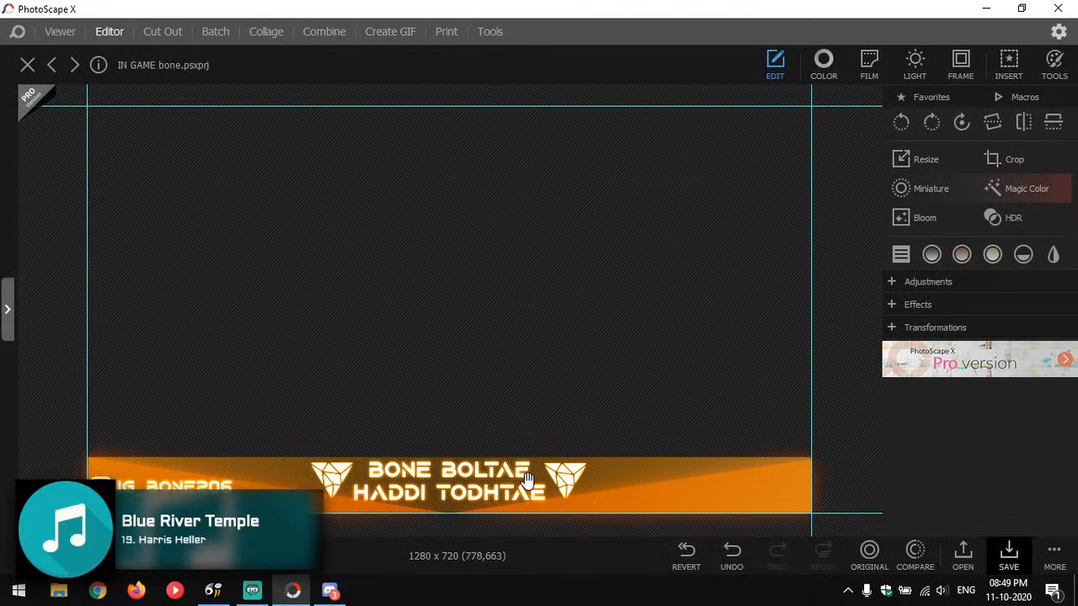
Examine the blend mode and drop shadow settings of the triangular logo beside the banner text.
click(564, 484)
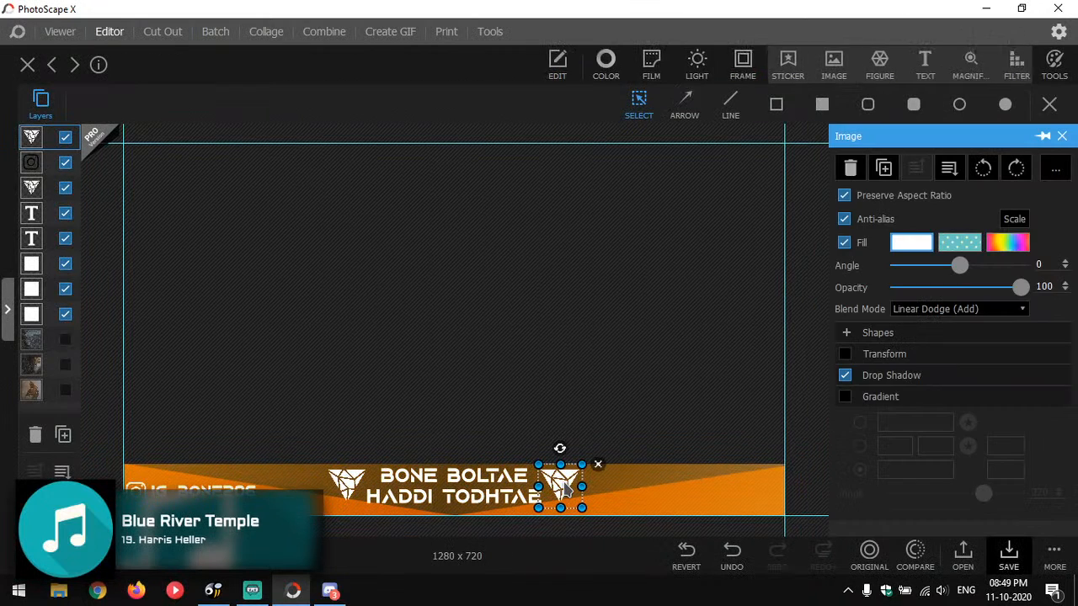
click(969, 310)
click(969, 310)
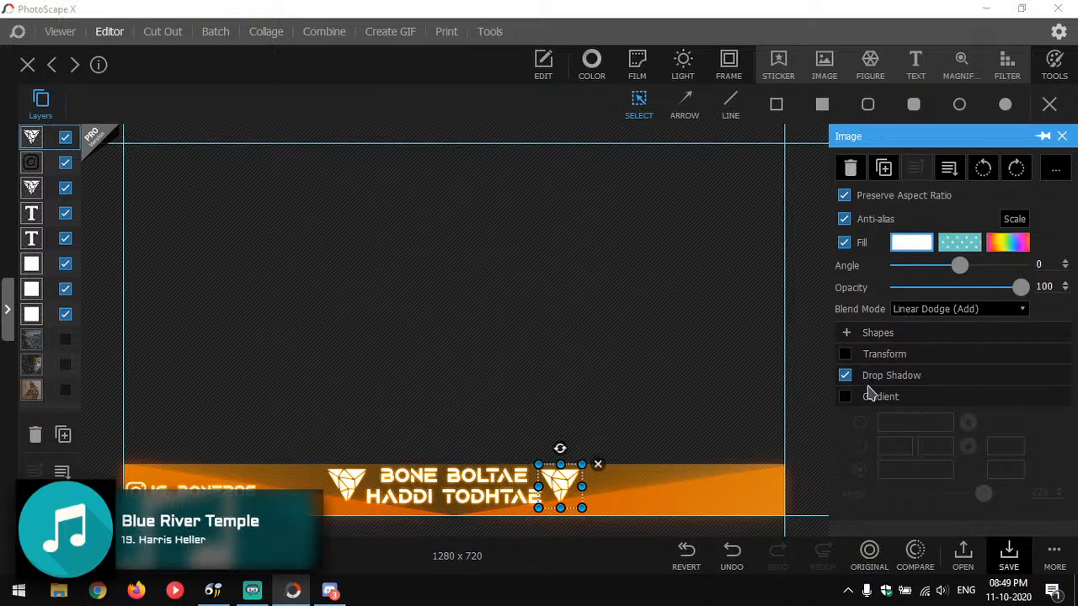
click(873, 384)
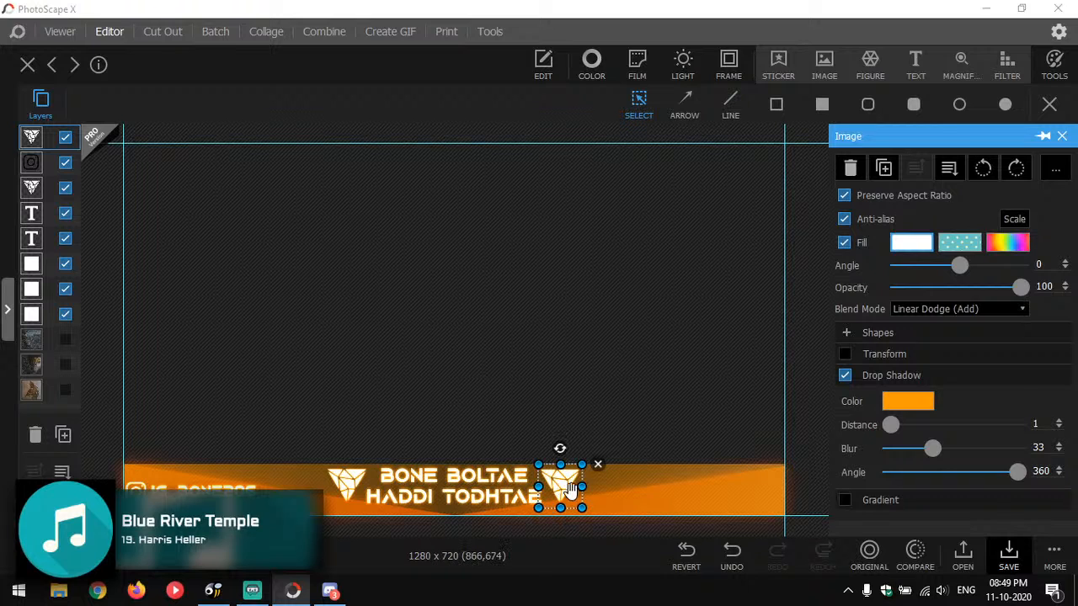
click(638, 418)
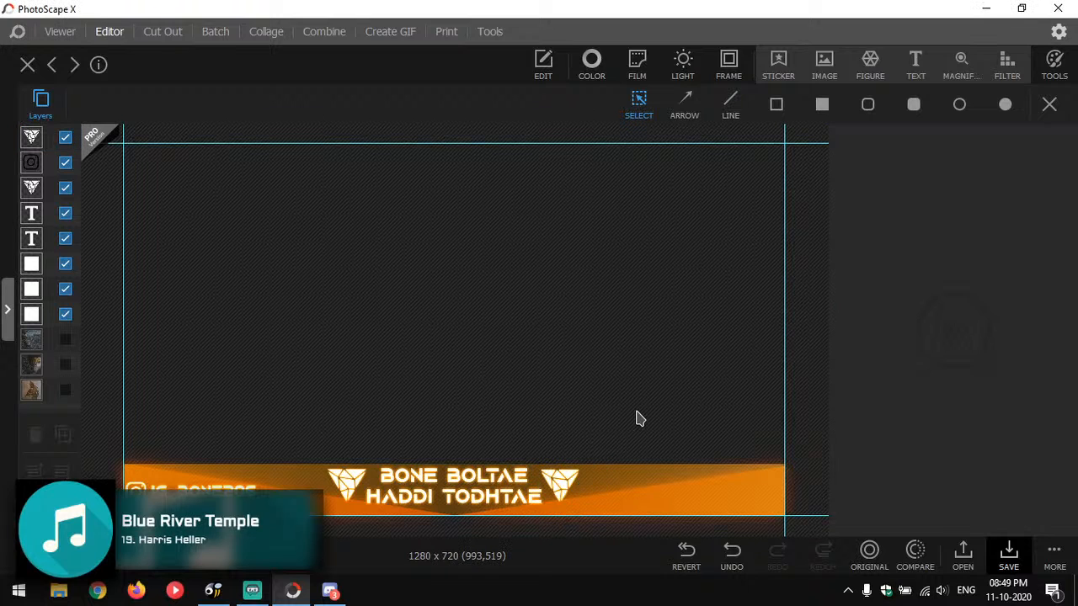
Examine the blend mode and outer glow settings of the "BONE BOLTAE HADDI TODHTAE" text.
click(519, 488)
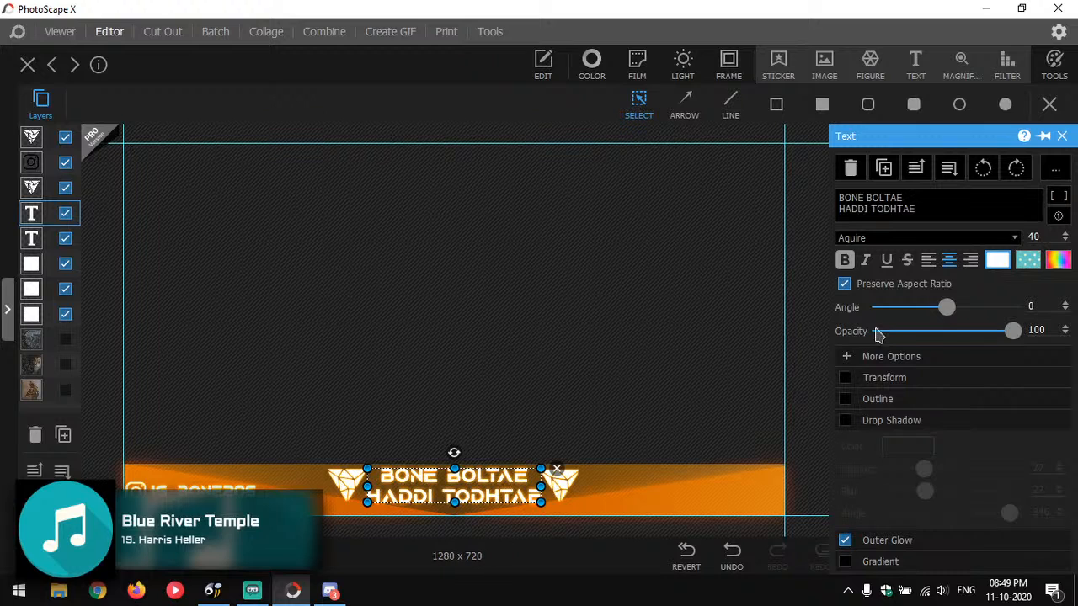
click(906, 356)
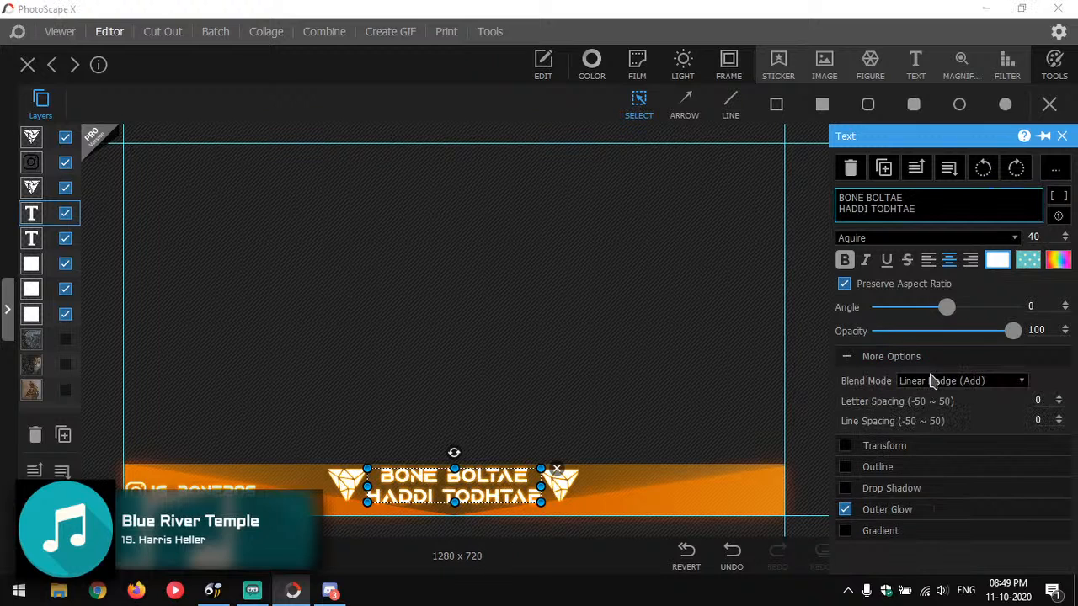
click(870, 359)
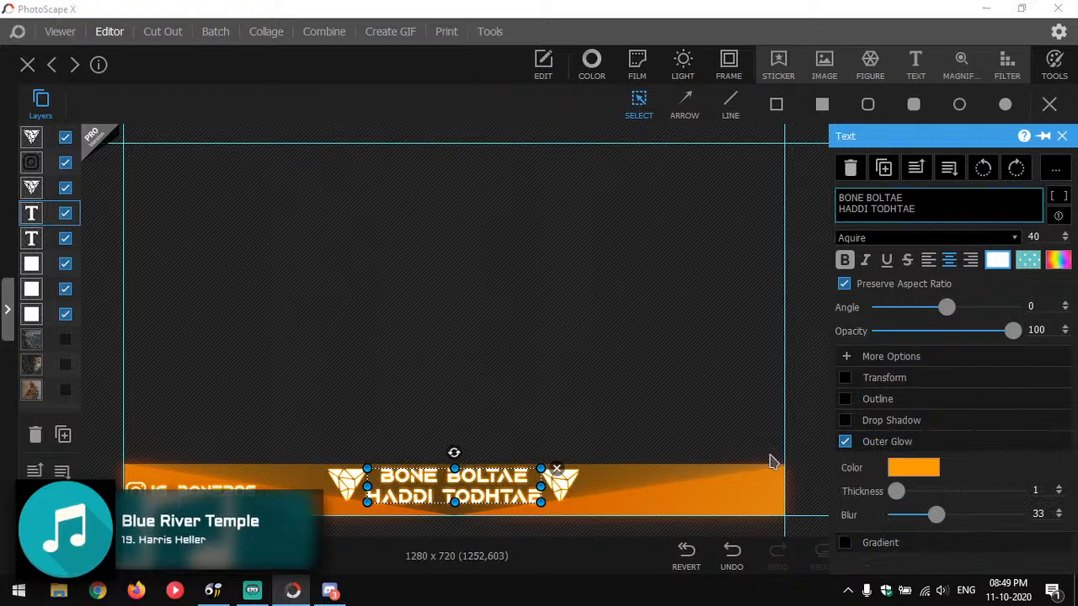
click(561, 416)
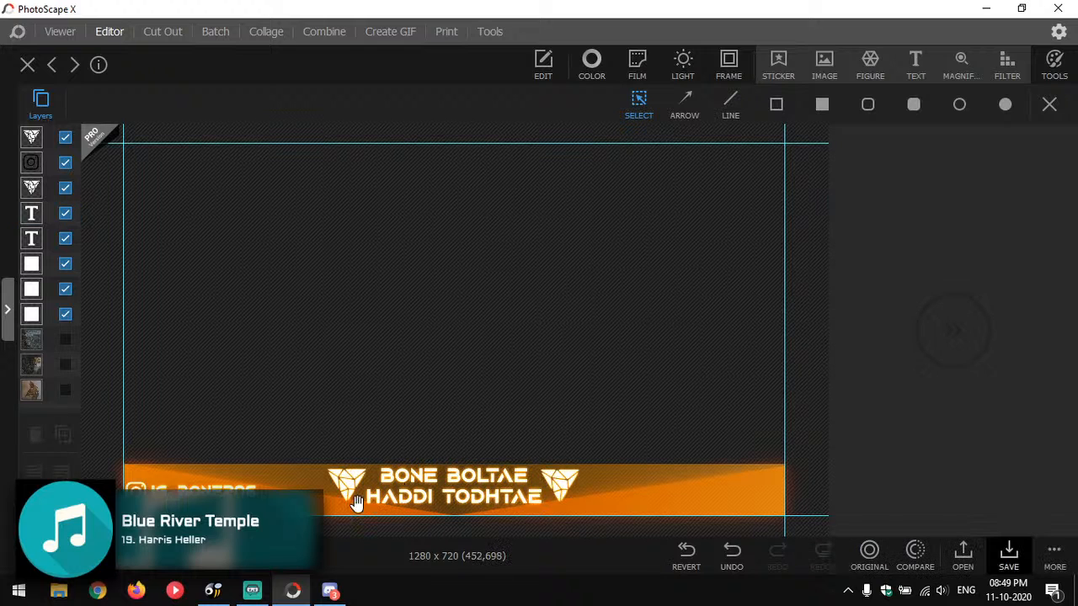
Examine the settings of the banner's left angled rectangle and its full-width background rectangle.
click(194, 489)
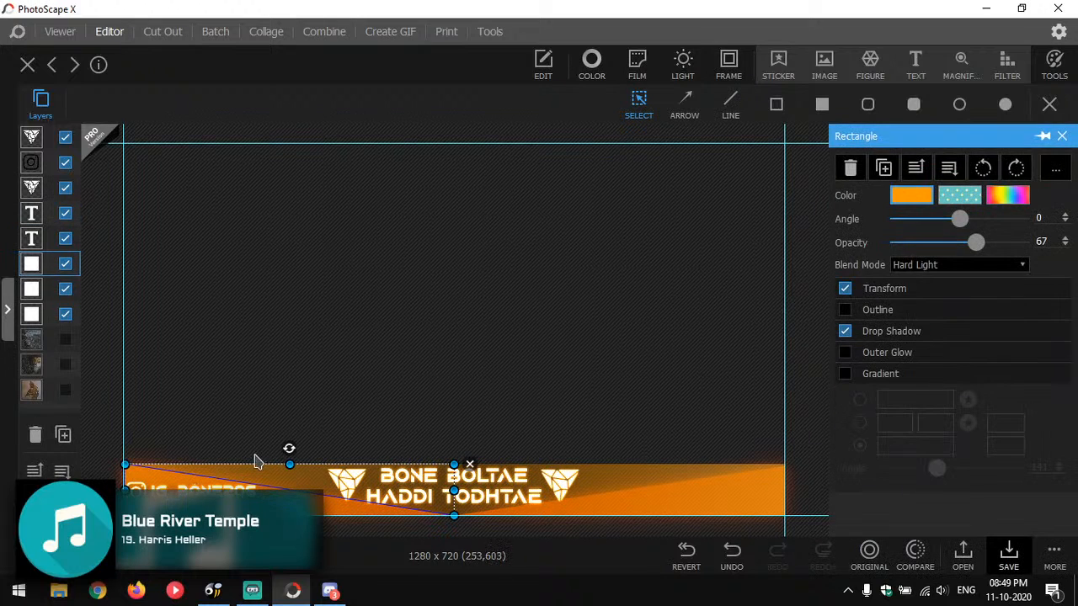
click(284, 431)
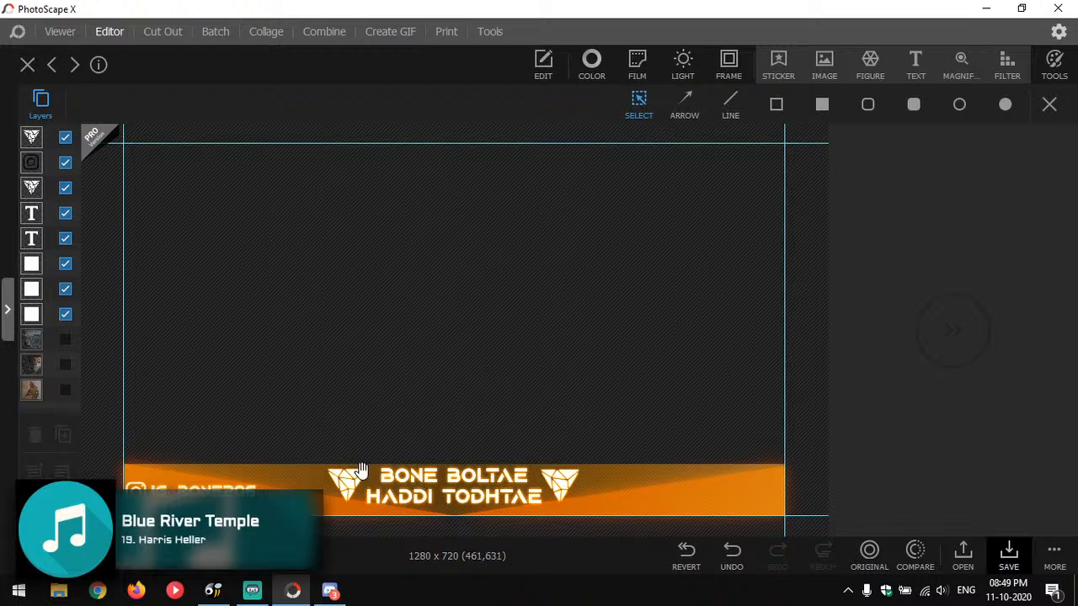
click(273, 480)
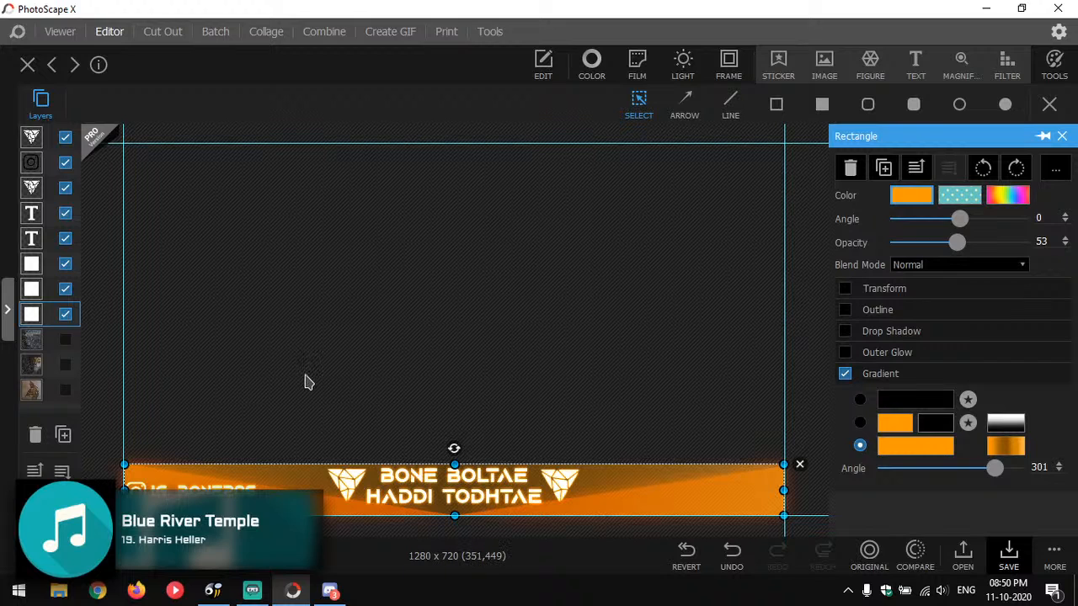
Open IN GAME bone FINAL 2.psxprj from the Bone Project files folder.
click(956, 558)
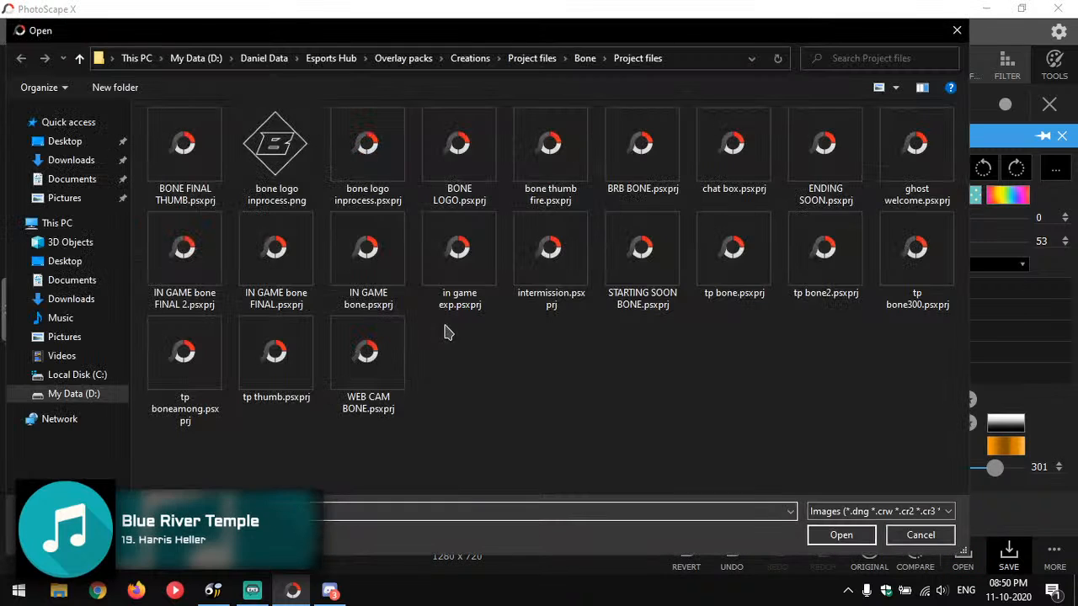
click(184, 269)
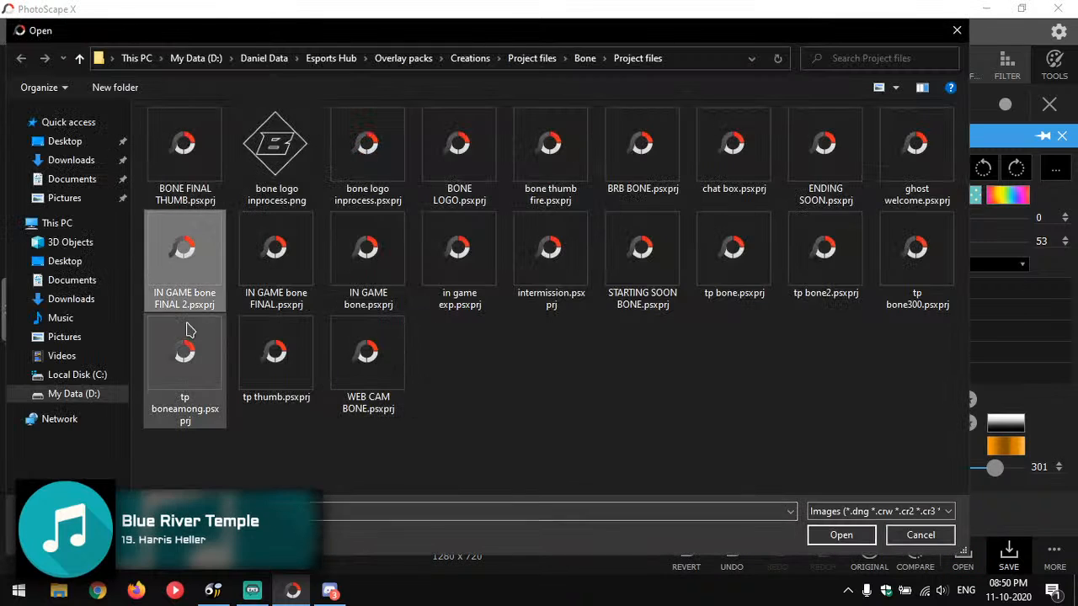
click(841, 535)
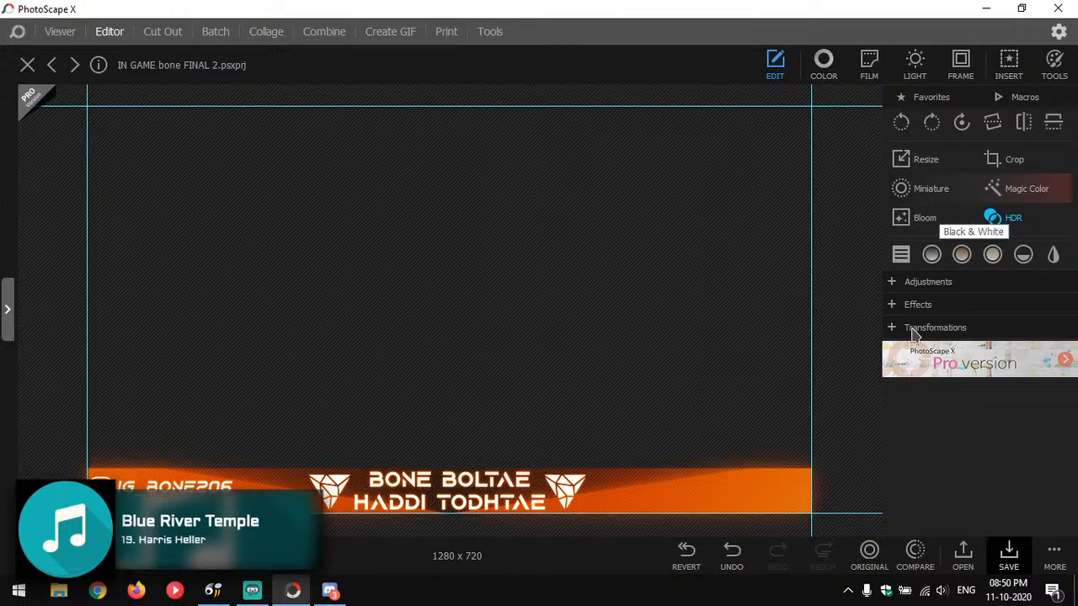
click(964, 558)
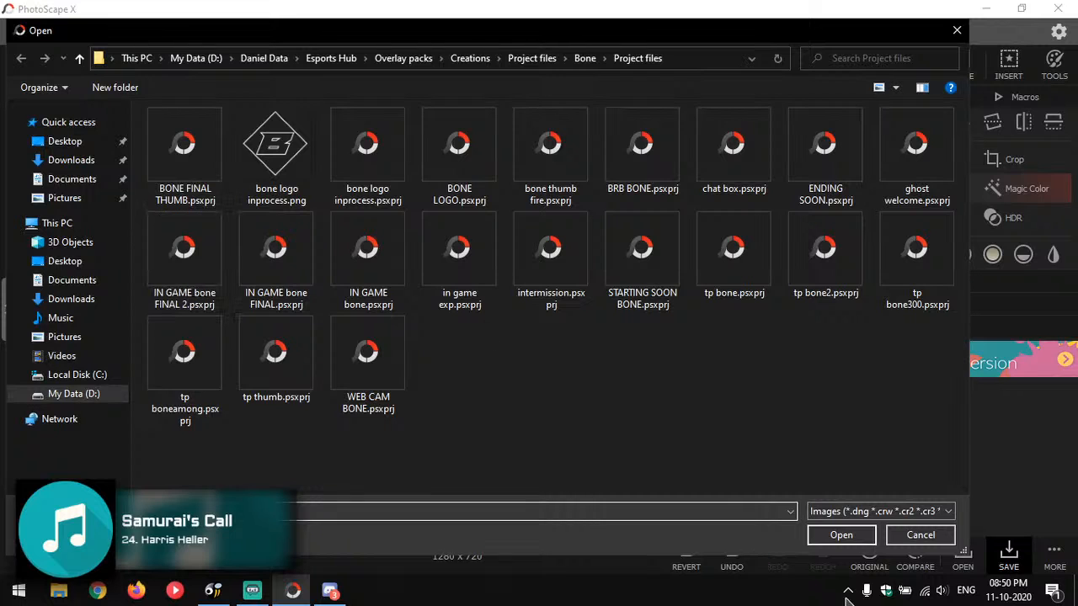
click(924, 535)
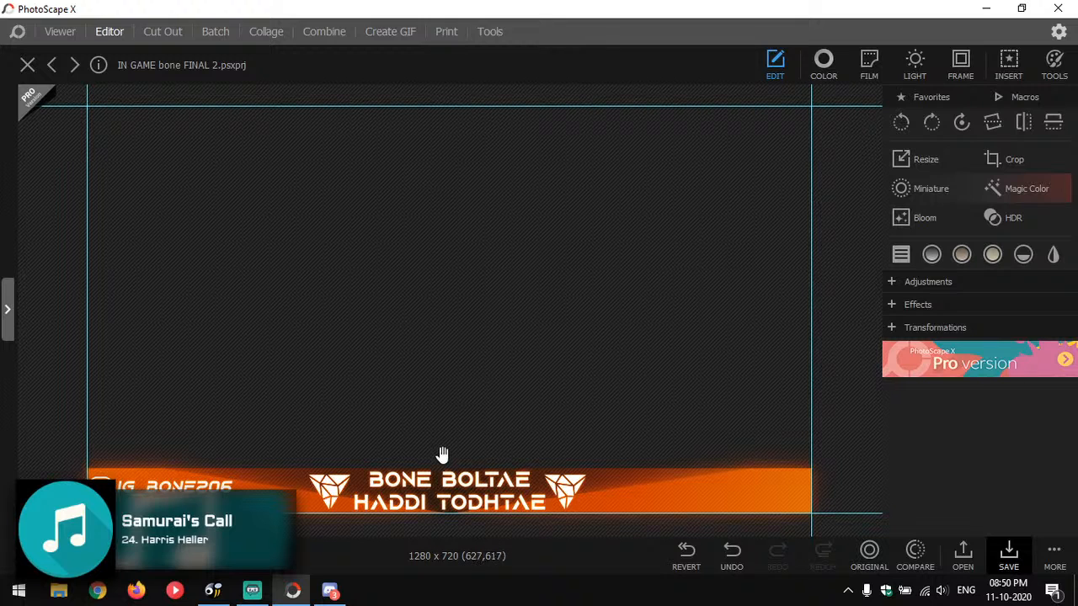
Examine the settings of the left angled rectangle in the banner and select the Instagram handle text.
click(234, 487)
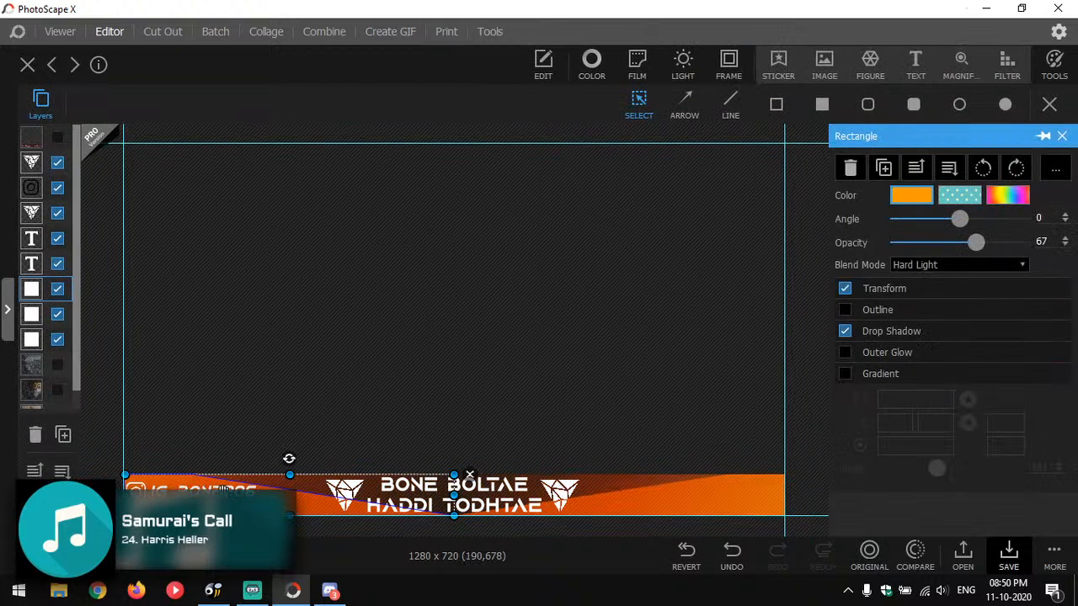
click(283, 478)
click(203, 482)
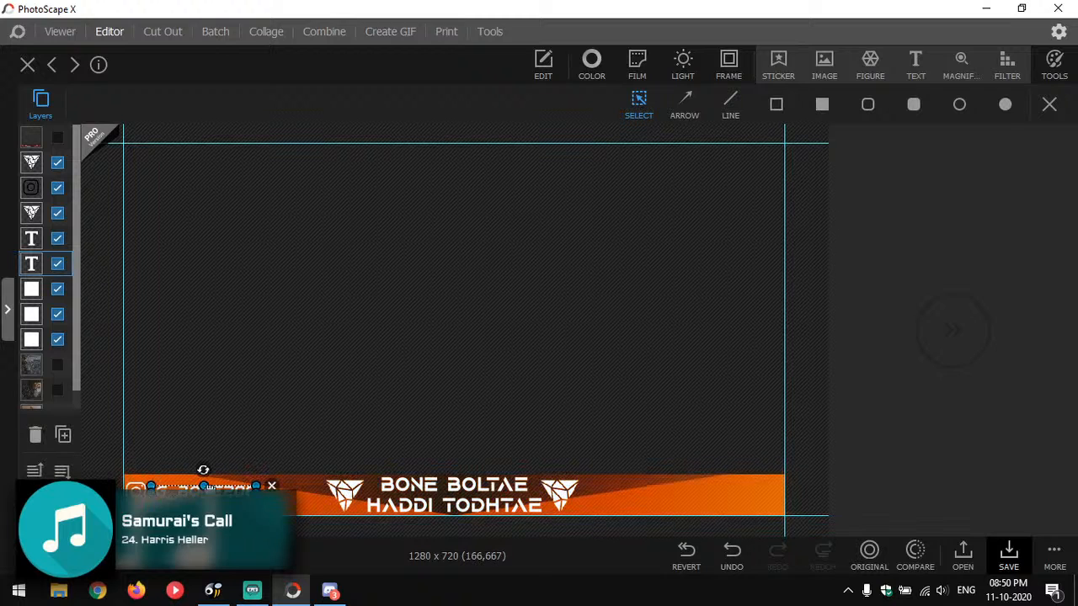
click(425, 416)
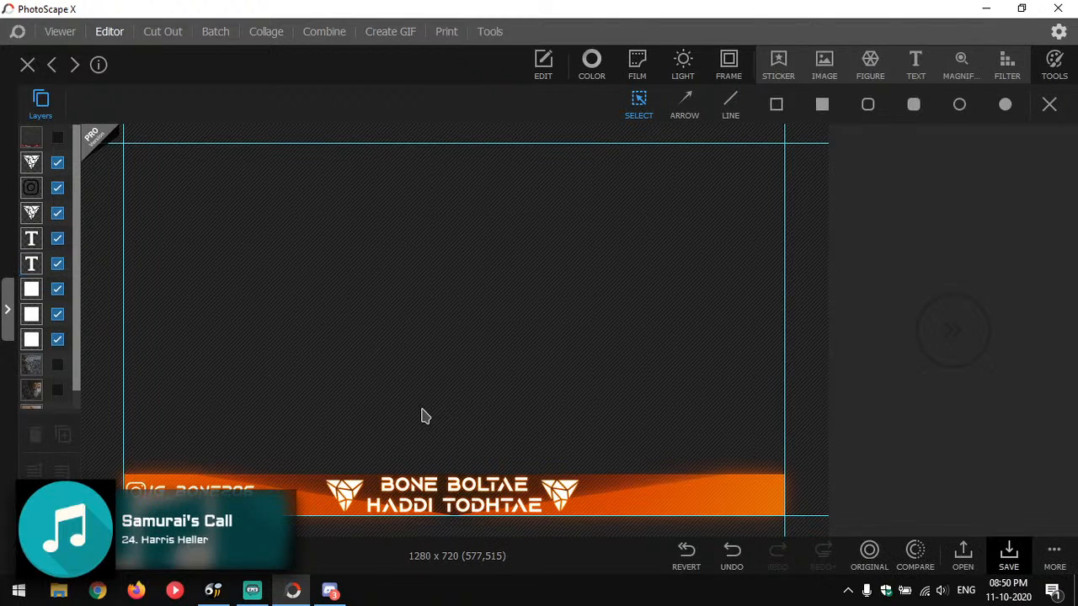
Examine the blend mode options and gradient of the banner's full-width background rectangle.
click(583, 495)
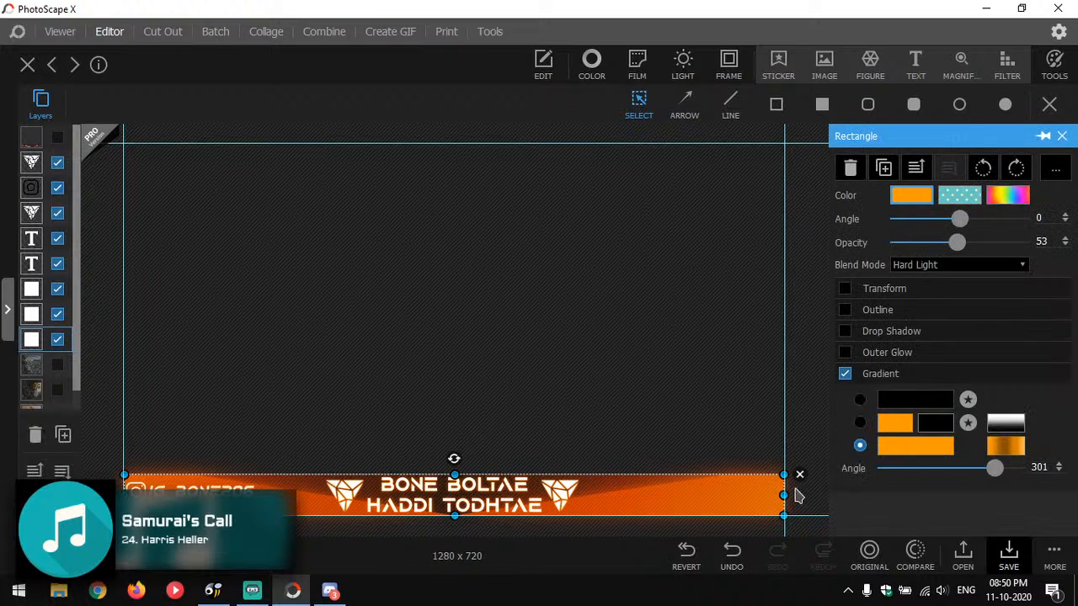
click(936, 266)
click(936, 266)
click(936, 266)
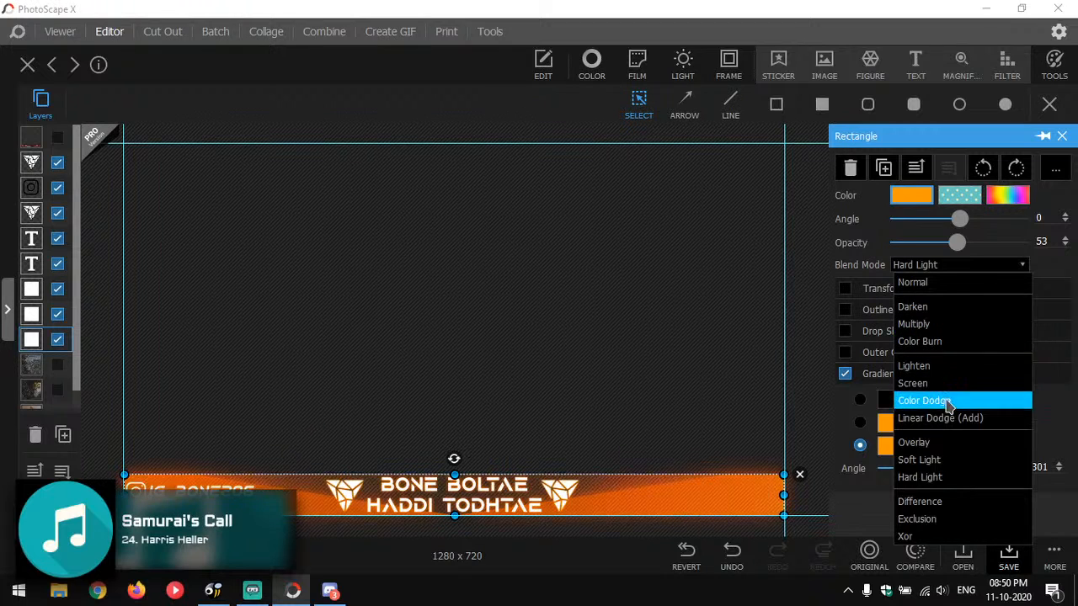
click(659, 365)
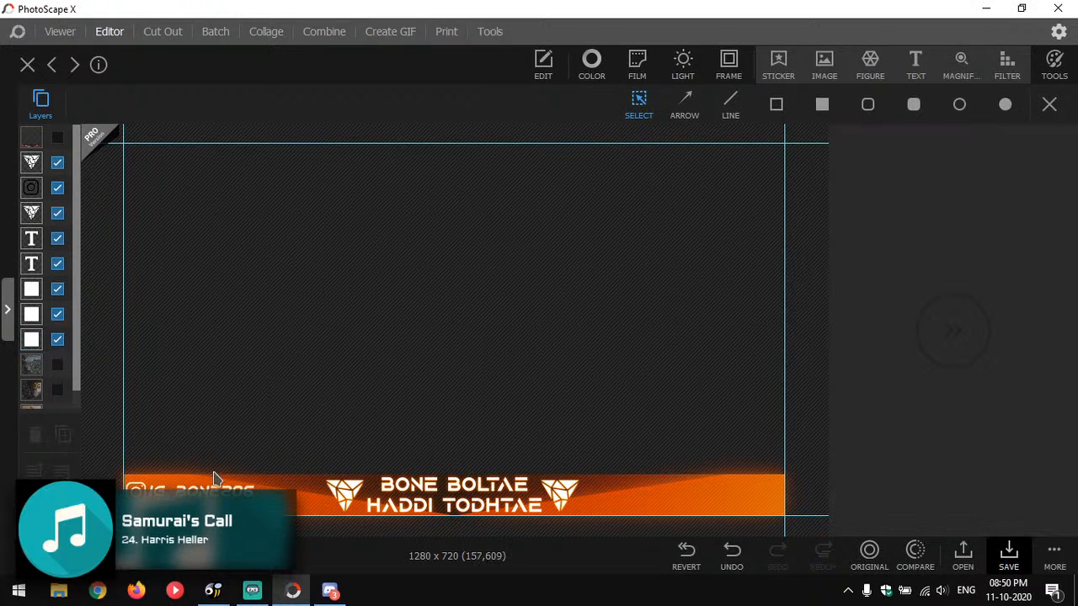
Examine the font, outer glow and blend mode of the Instagram handle text.
click(215, 485)
click(904, 239)
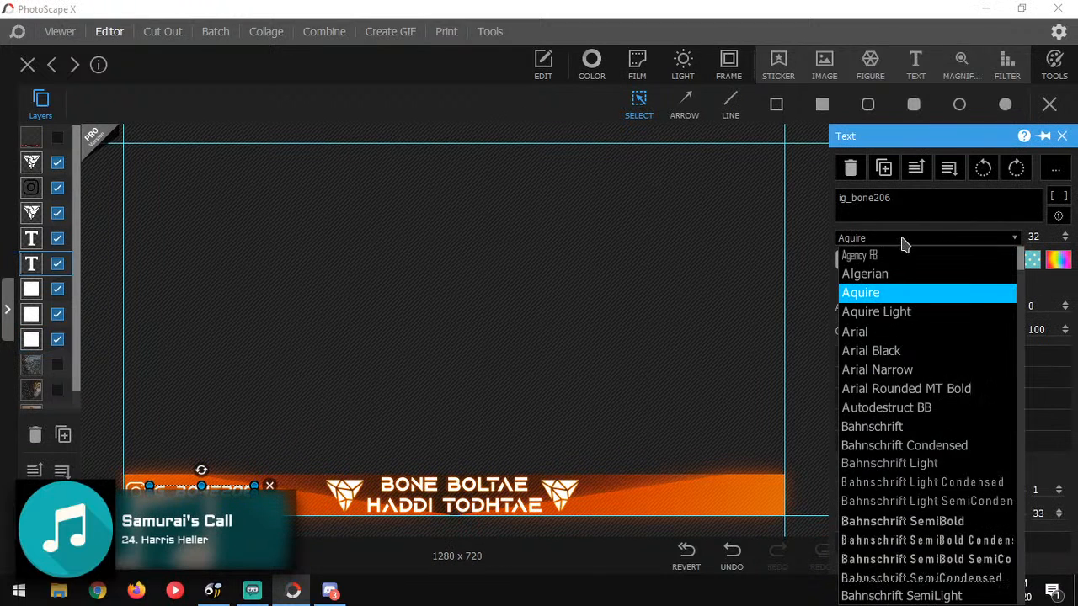
click(710, 258)
click(226, 486)
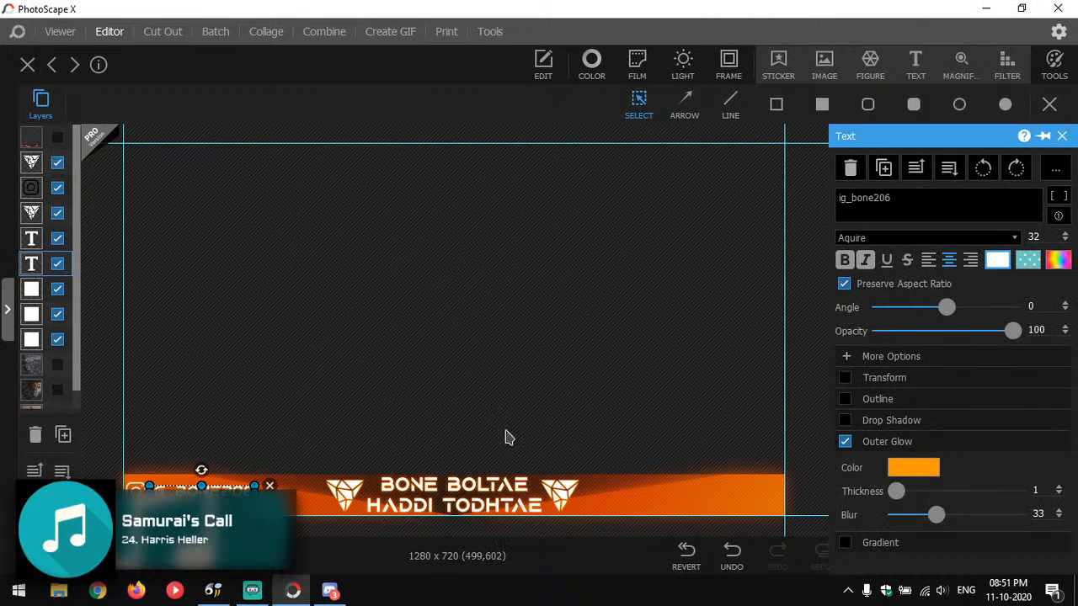
click(893, 359)
click(943, 384)
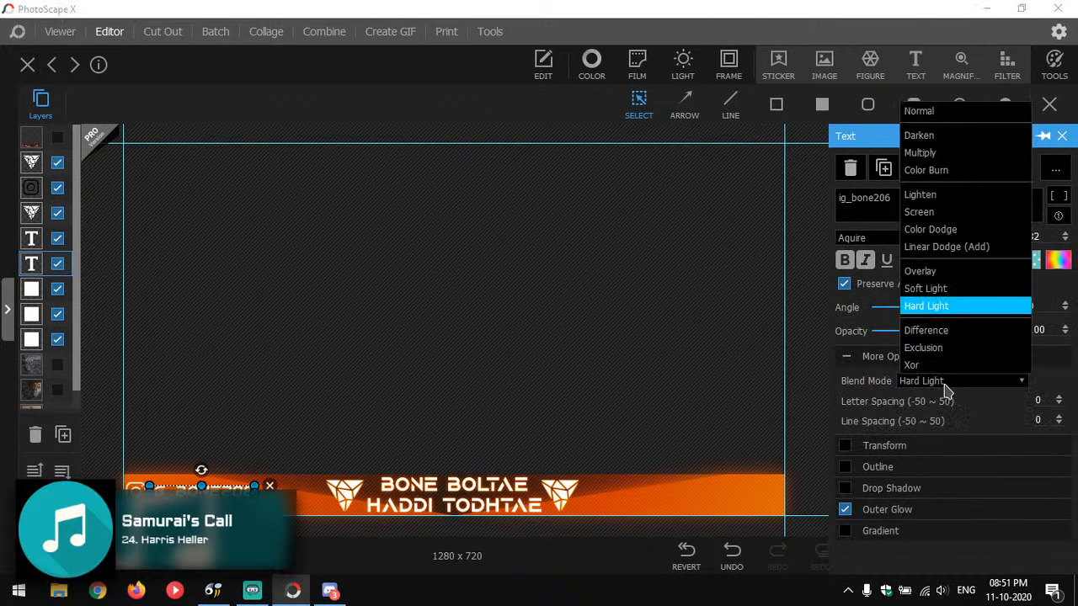
click(945, 384)
Examine the blend mode and effects of the "BONE BOLTAE HADDI TODHTAE" text and the triangular logos on both sides of it.
click(459, 499)
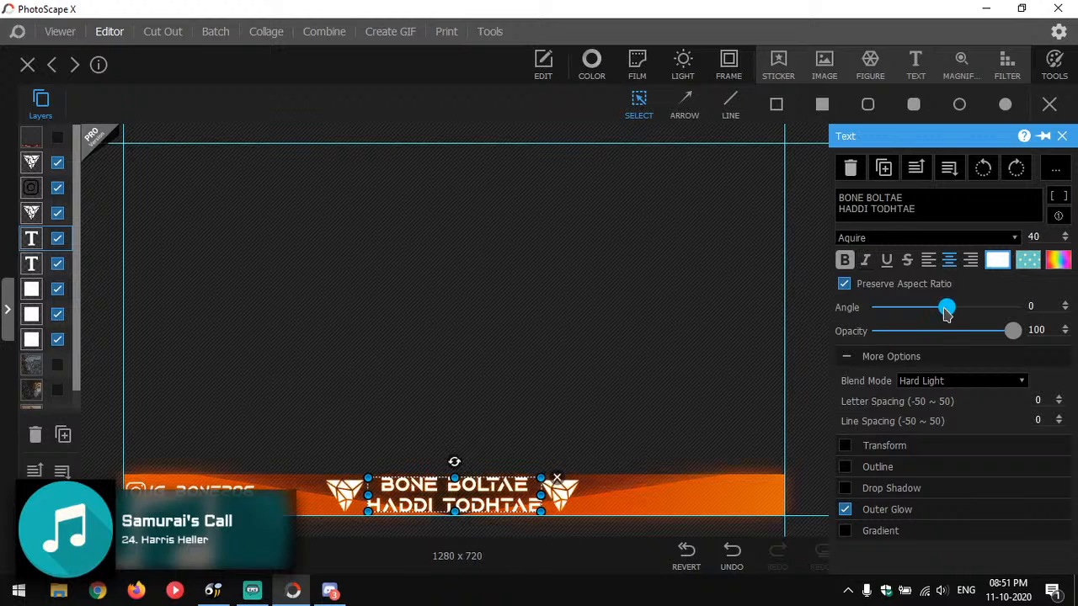
click(347, 493)
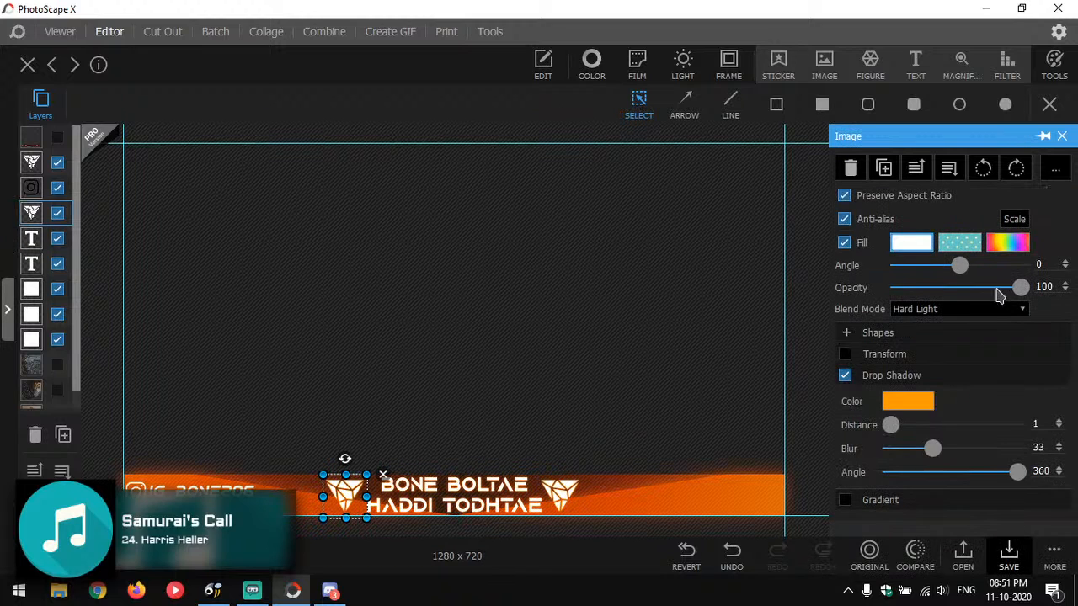
click(568, 497)
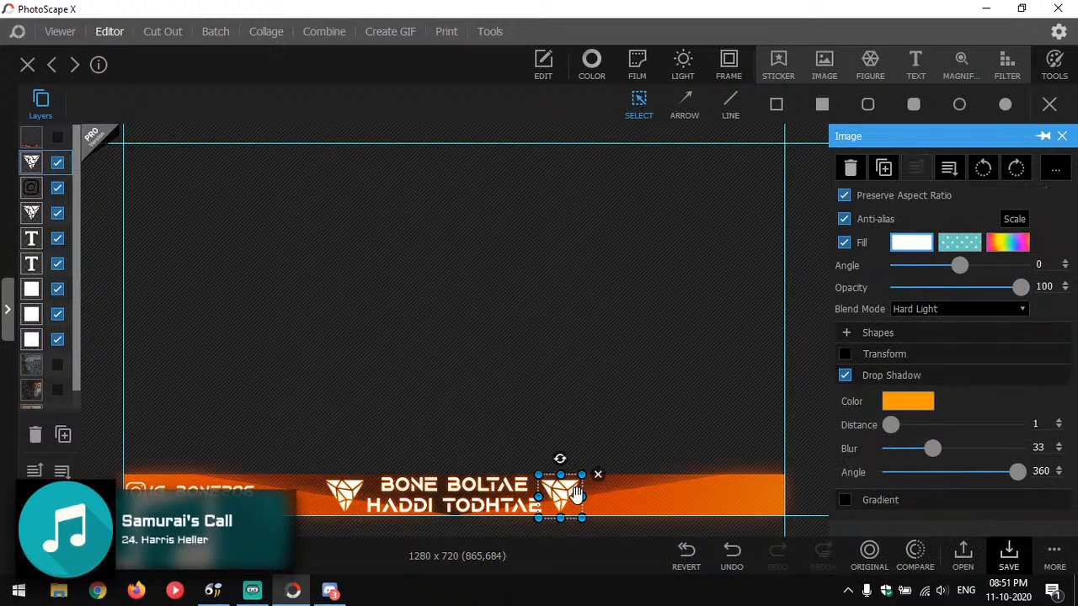
click(765, 308)
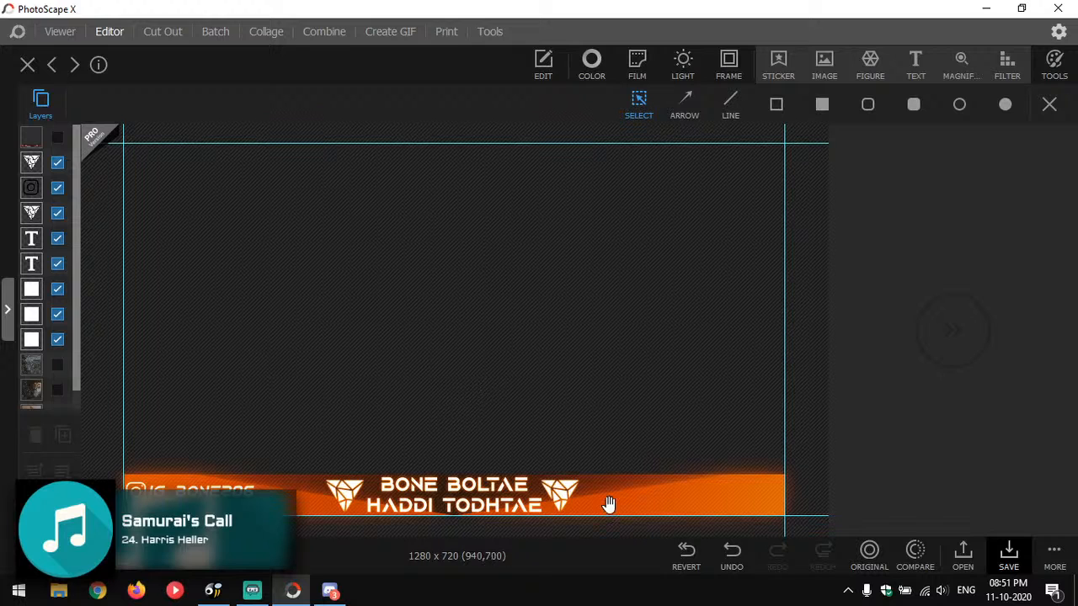
click(560, 499)
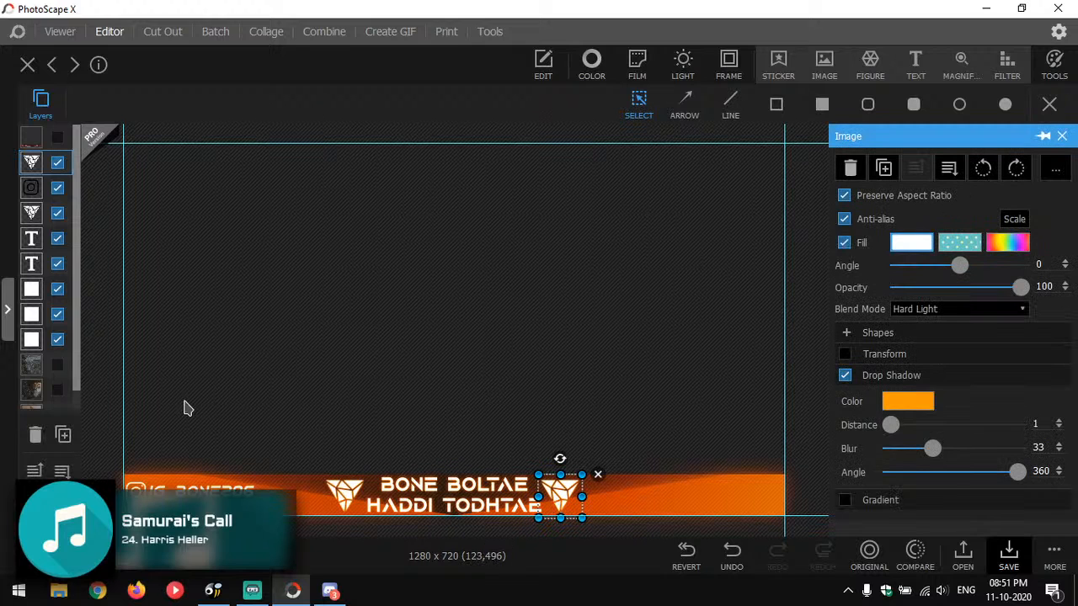
click(407, 491)
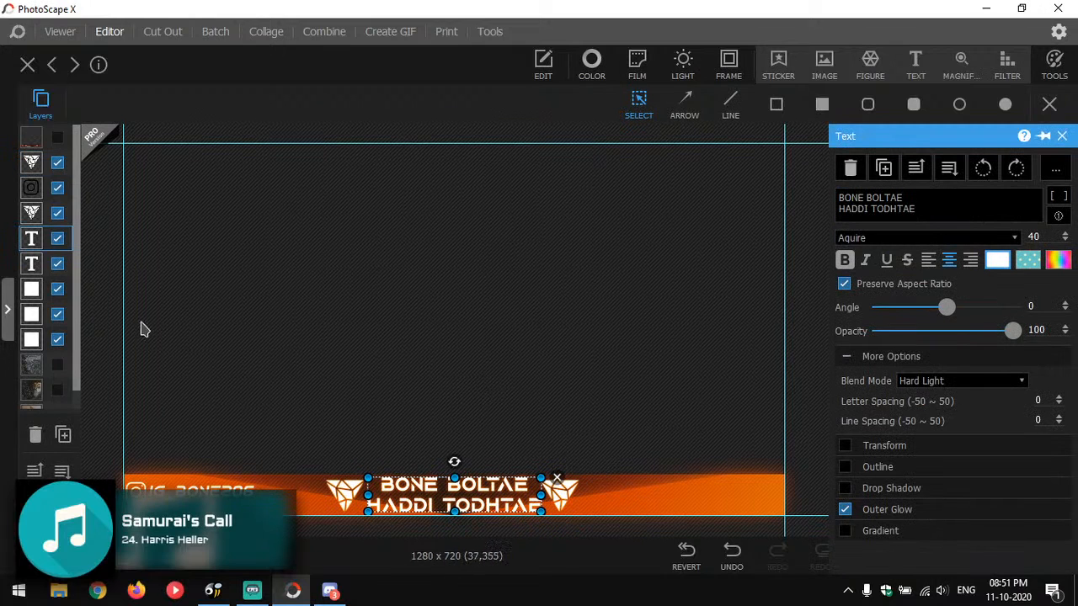
Examine the outer glow color, thickness and blur of the Instagram handle text.
click(32, 266)
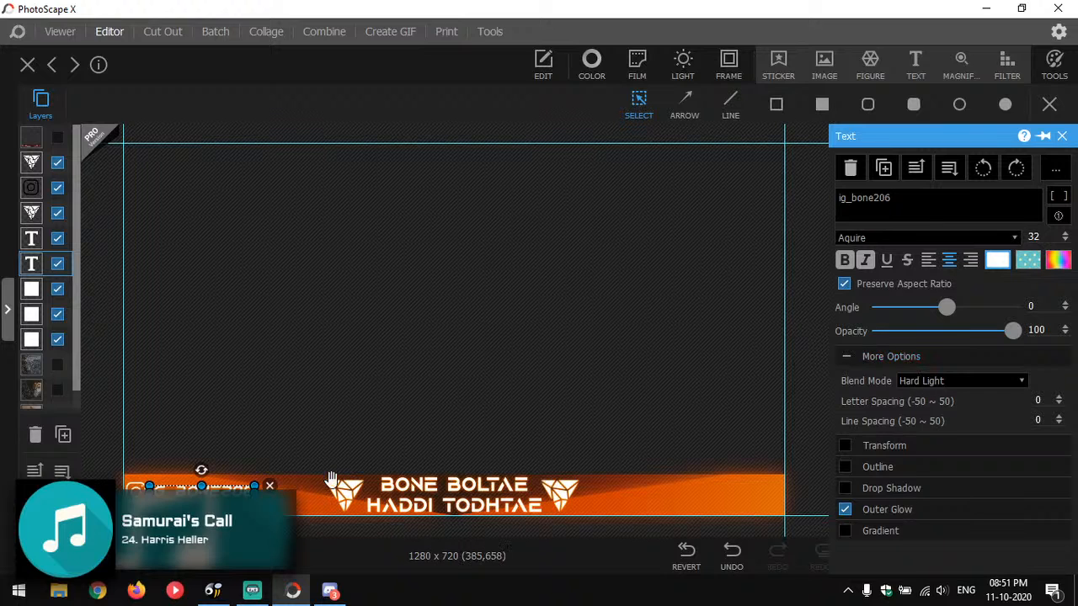
click(901, 511)
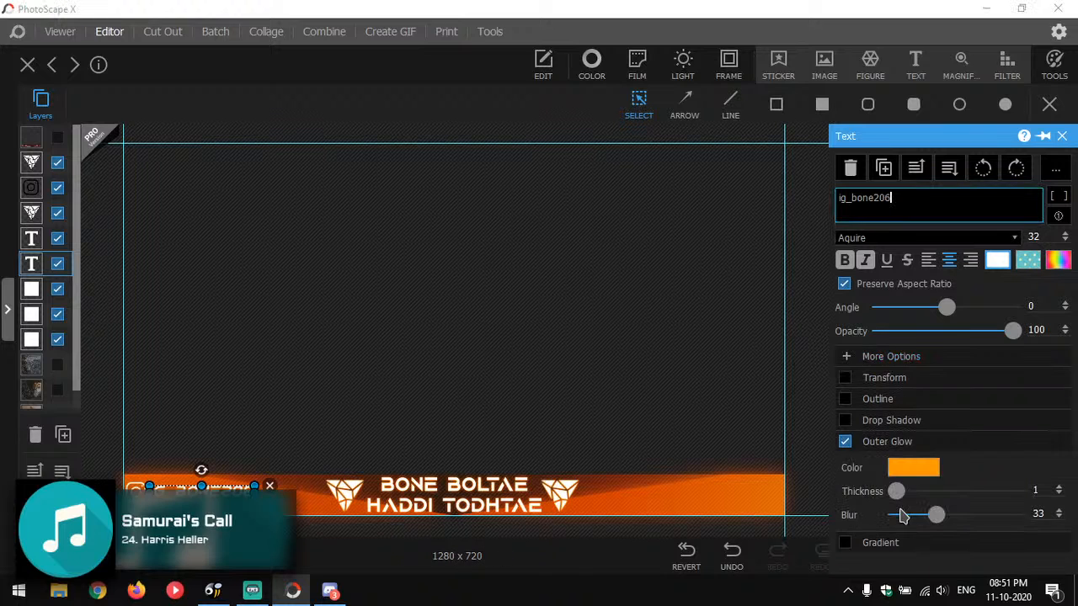
click(560, 323)
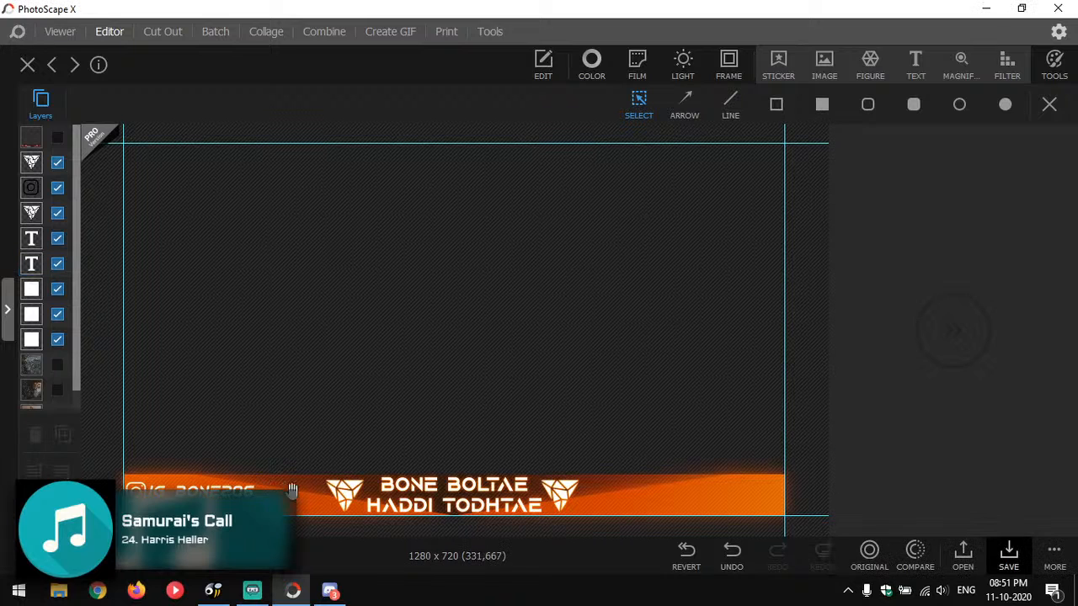
Recolor the banner's left angled rectangle to bright cyan #00ffff and its right angled rectangle to a slightly darker cyan.
click(256, 498)
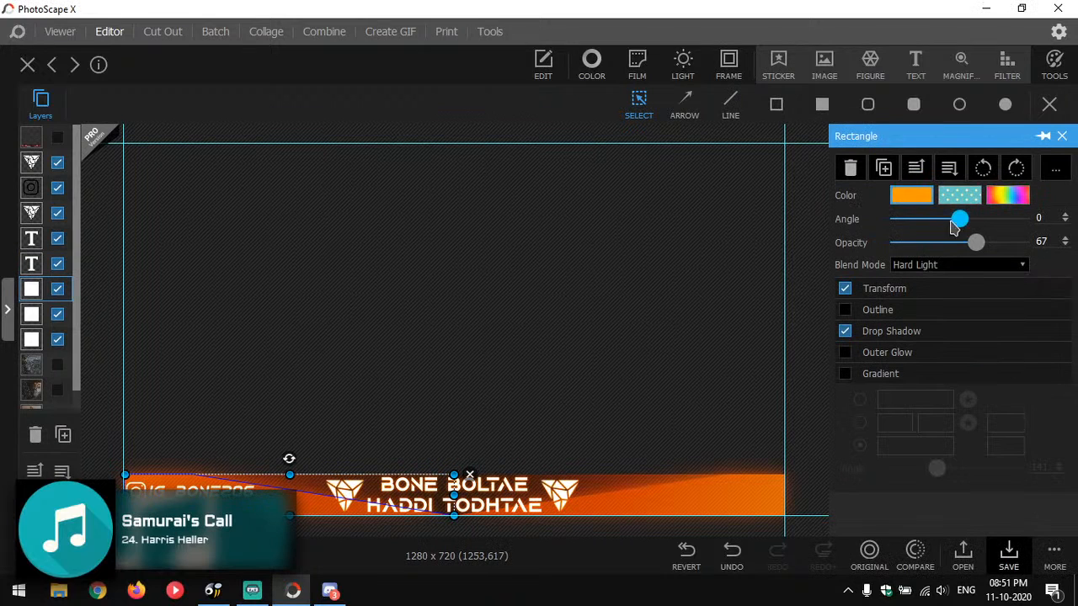
click(906, 197)
click(854, 368)
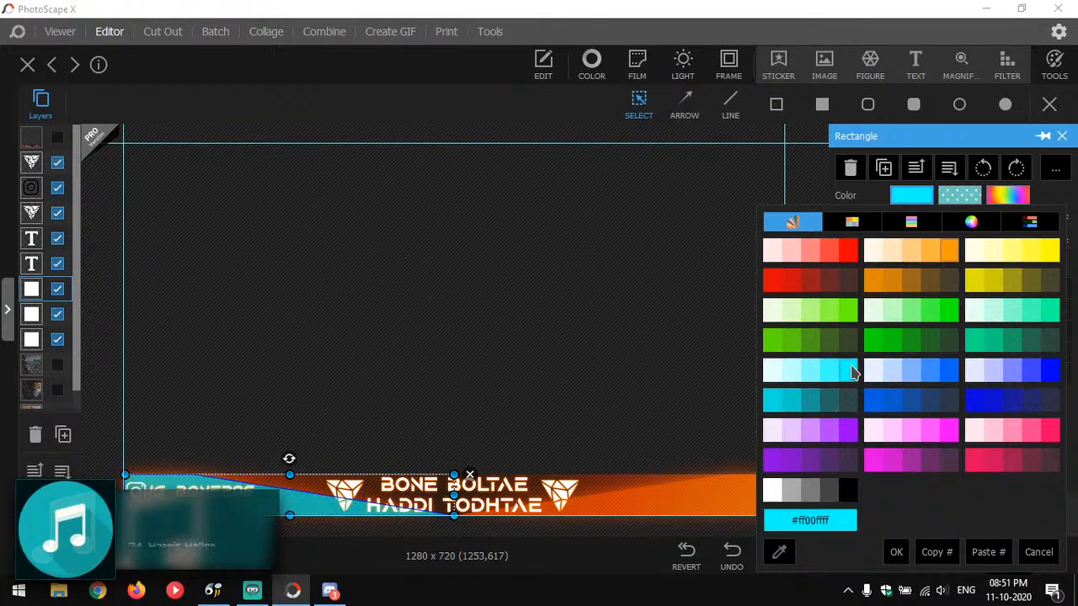
click(726, 506)
click(909, 196)
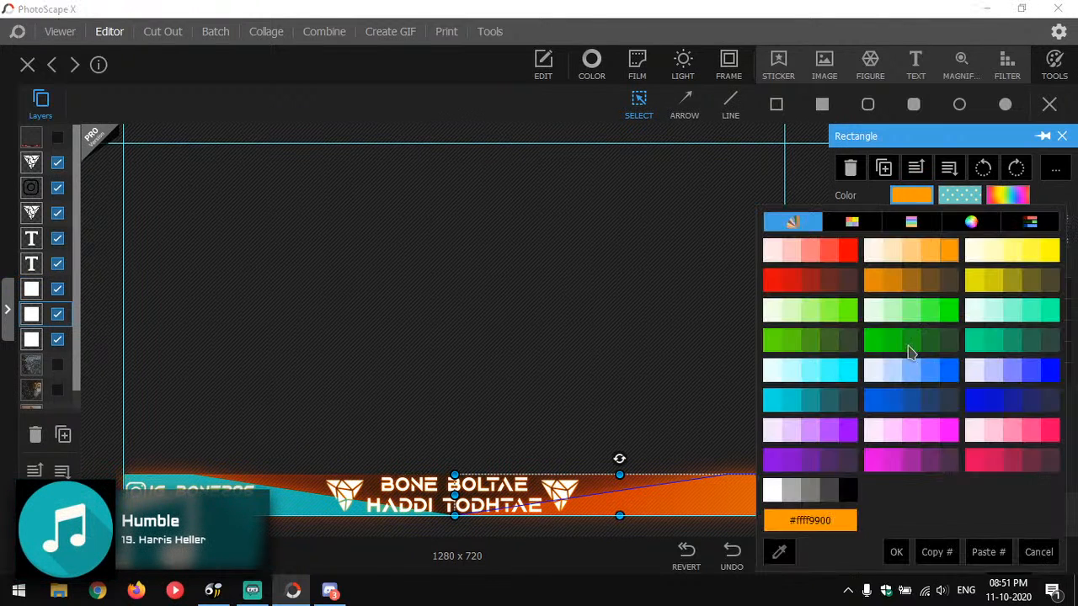
click(769, 402)
click(125, 366)
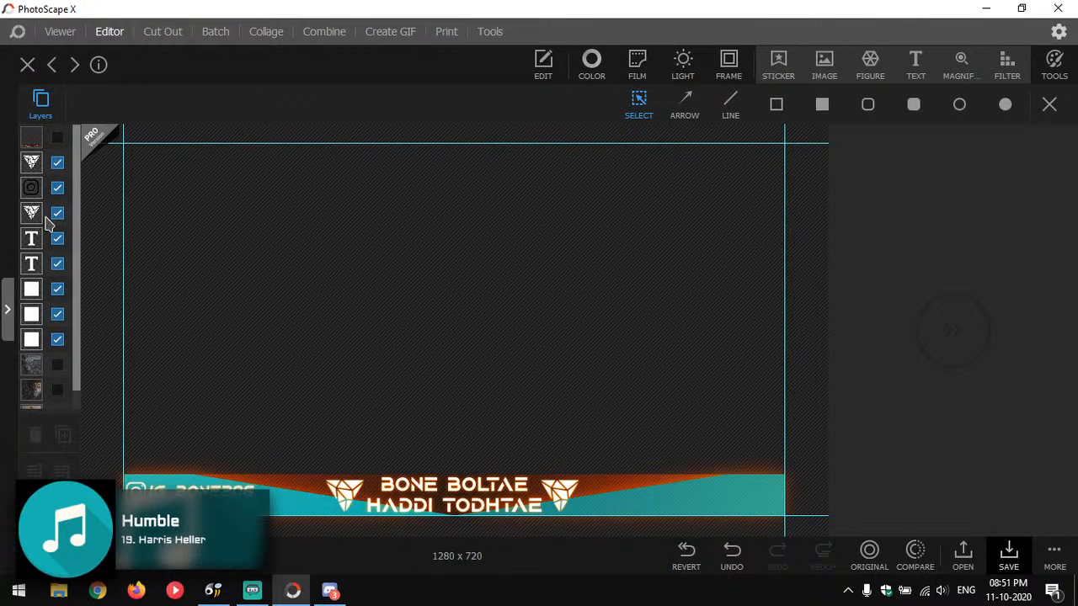
Set the drop shadow color of the banner's right angled rectangle to bright cyan.
click(32, 289)
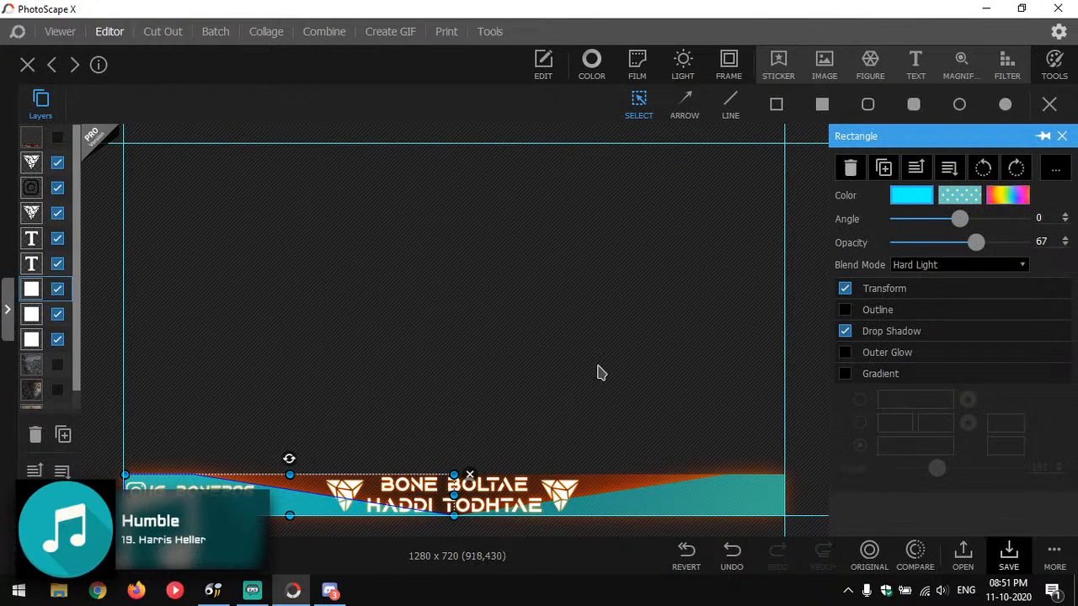
click(31, 314)
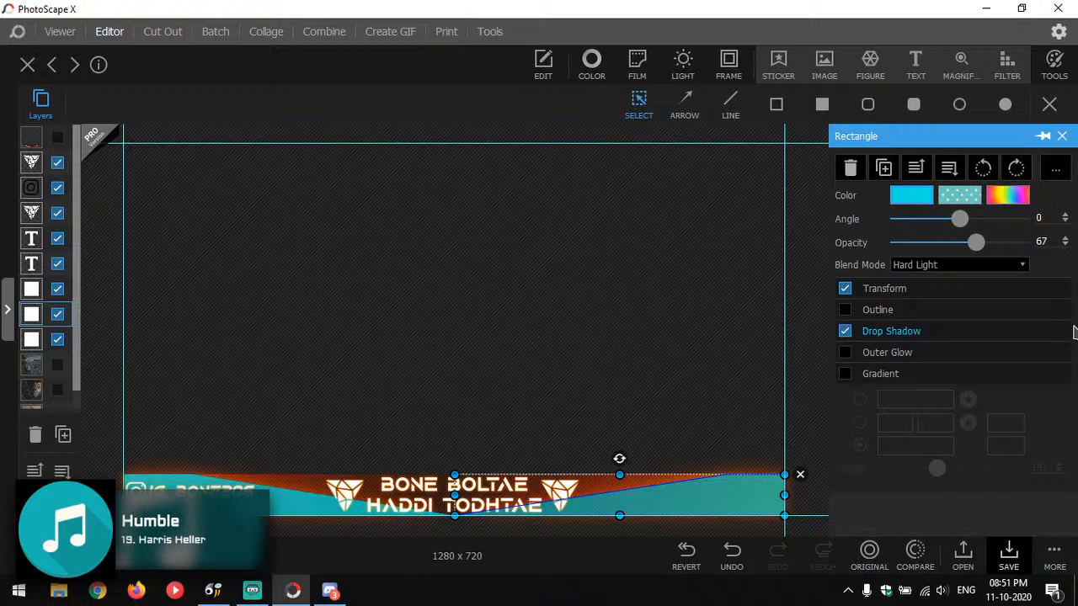
click(923, 332)
click(921, 358)
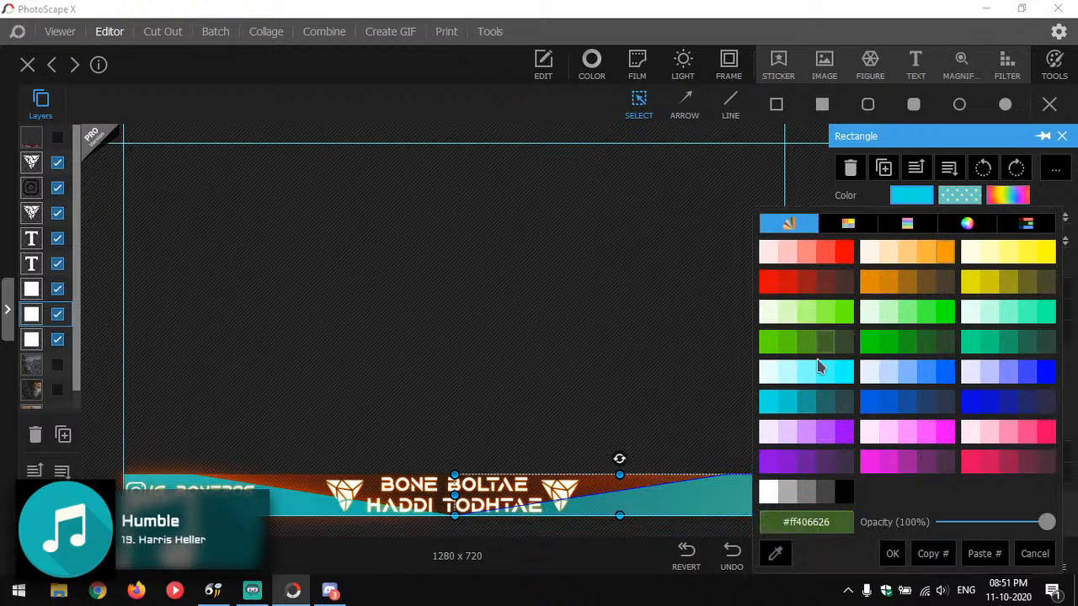
click(848, 376)
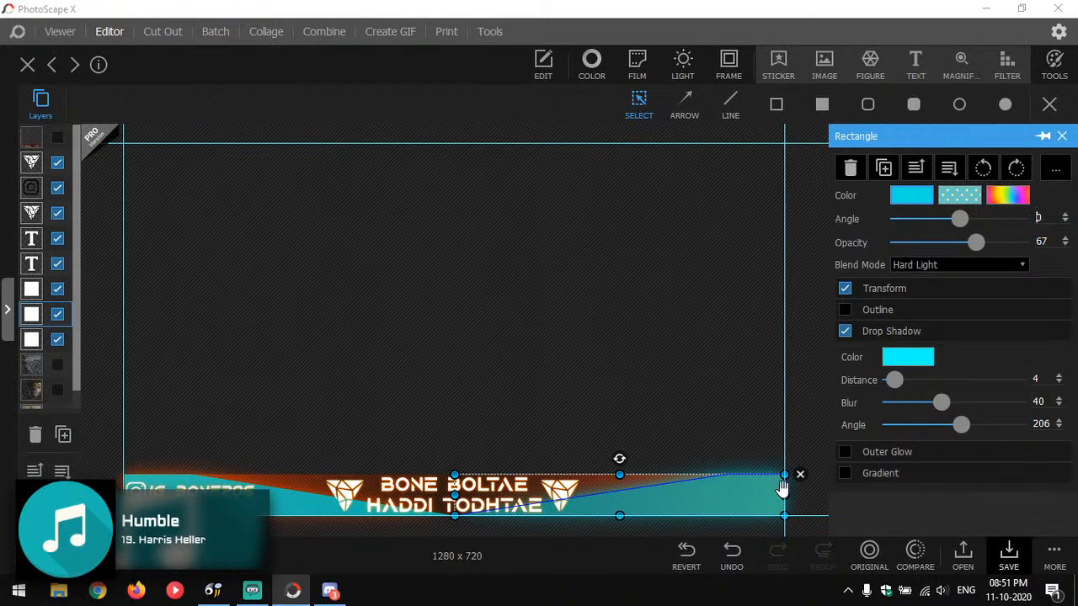
Set the color of the banner's full-width background rectangle to cyan #08e1e1.
mouse_move(72, 409)
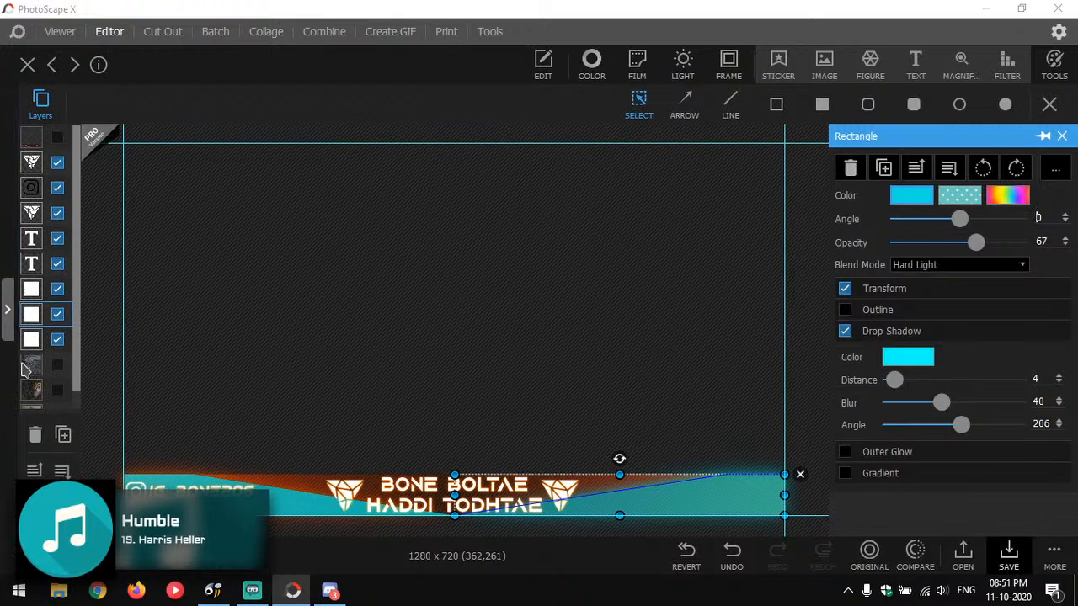
click(31, 339)
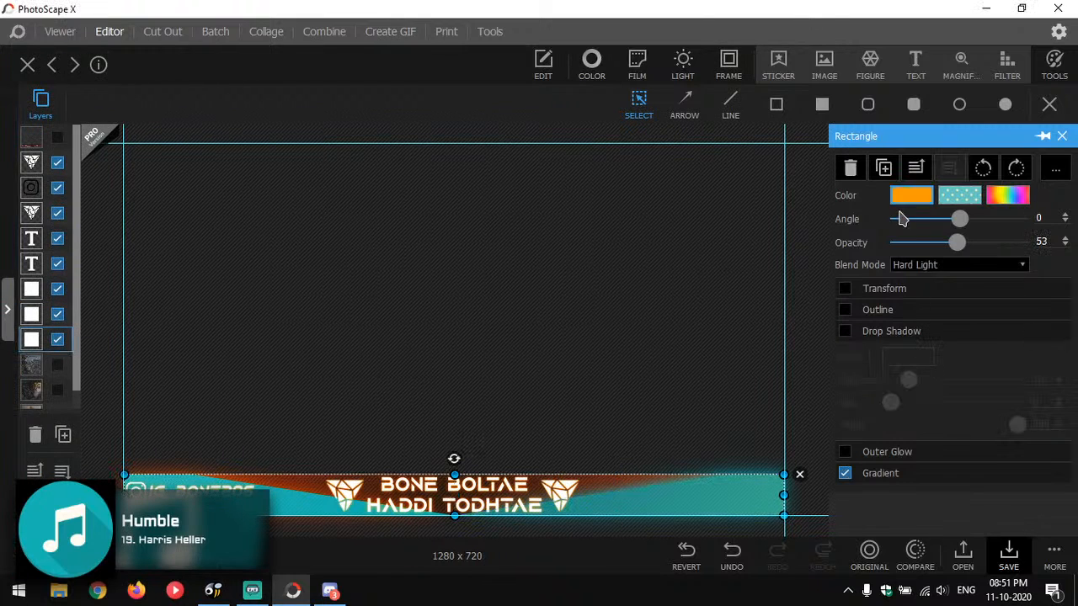
click(911, 196)
click(776, 402)
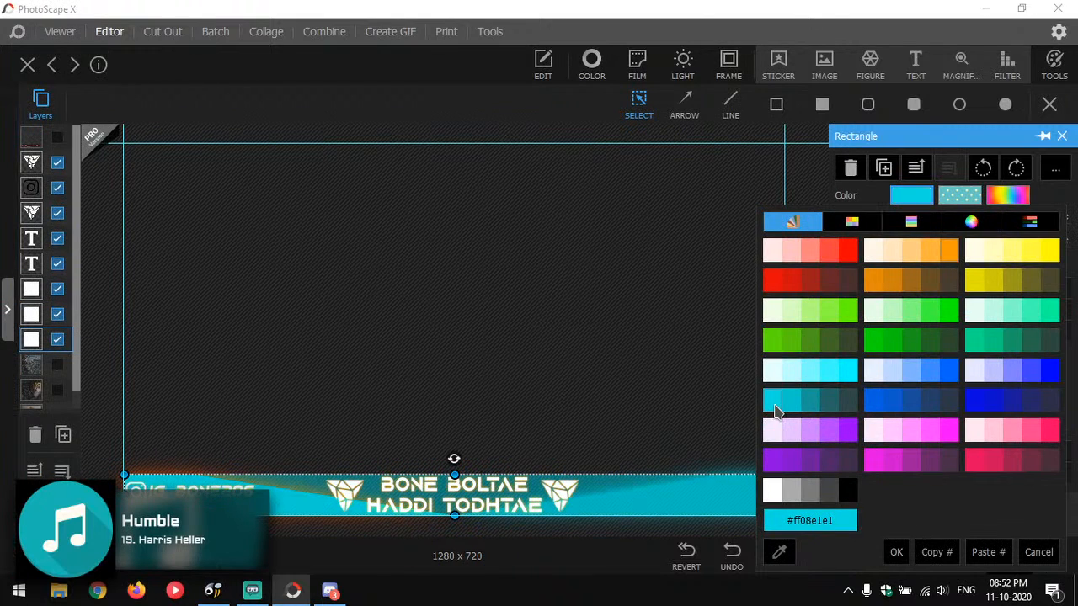
click(553, 404)
click(558, 414)
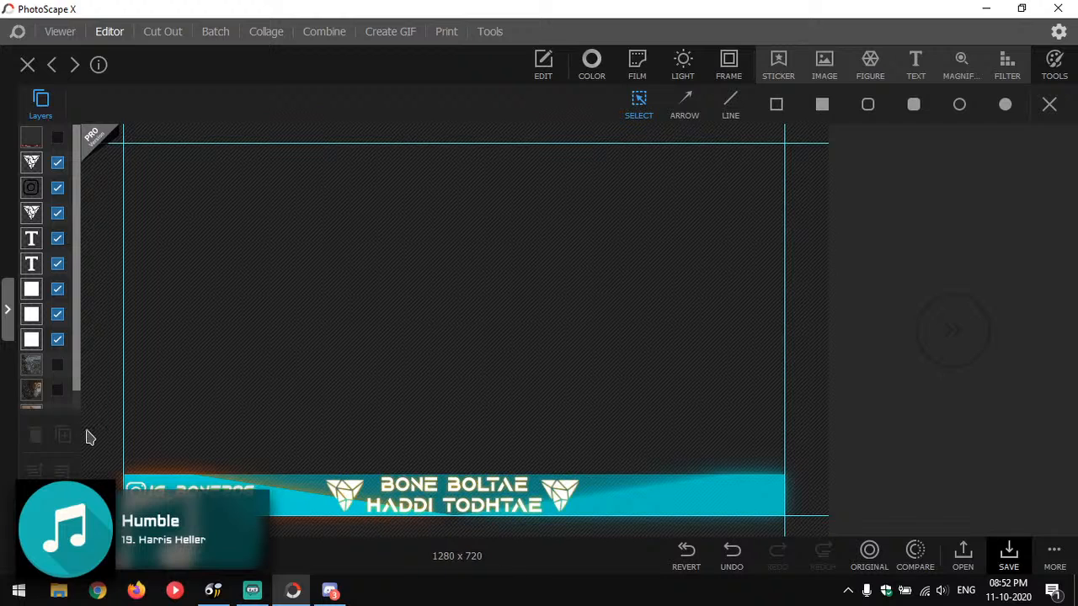
Set the drop shadow color of the banner's left angled rectangle to a slightly darker cyan.
click(32, 340)
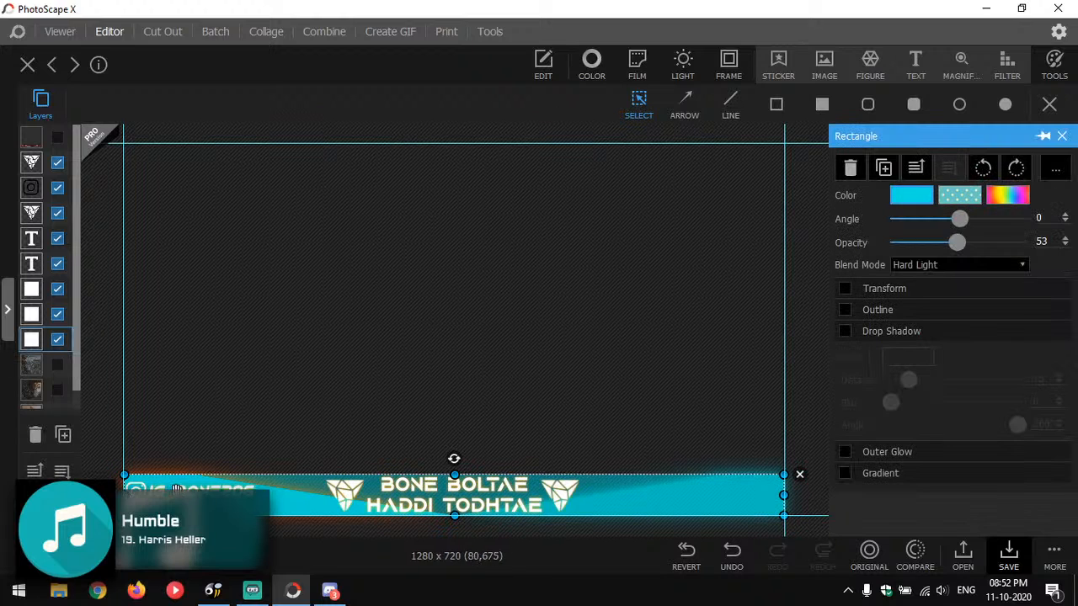
click(34, 319)
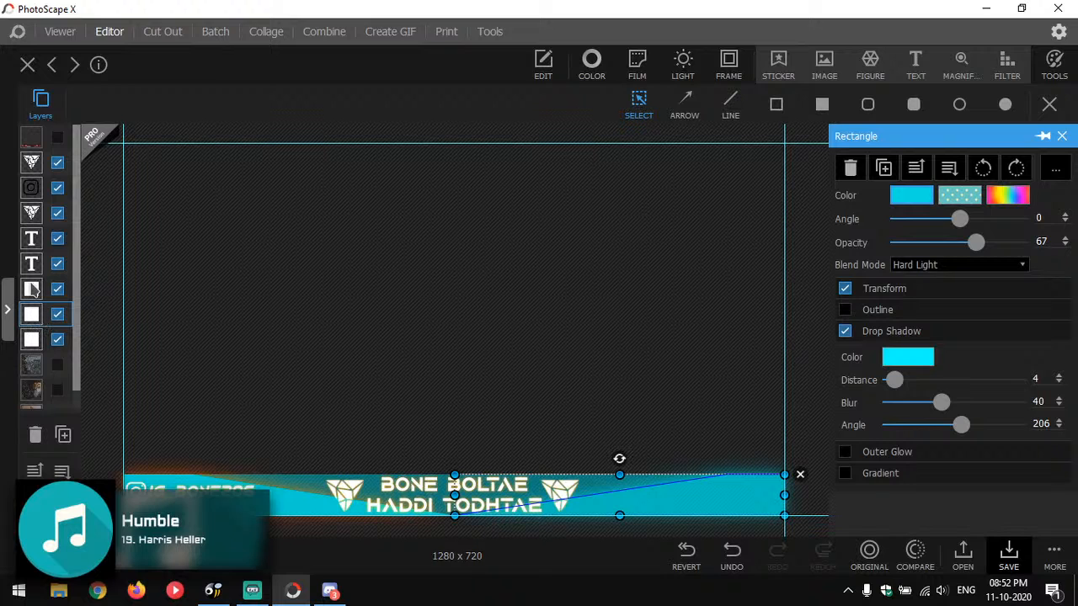
click(32, 289)
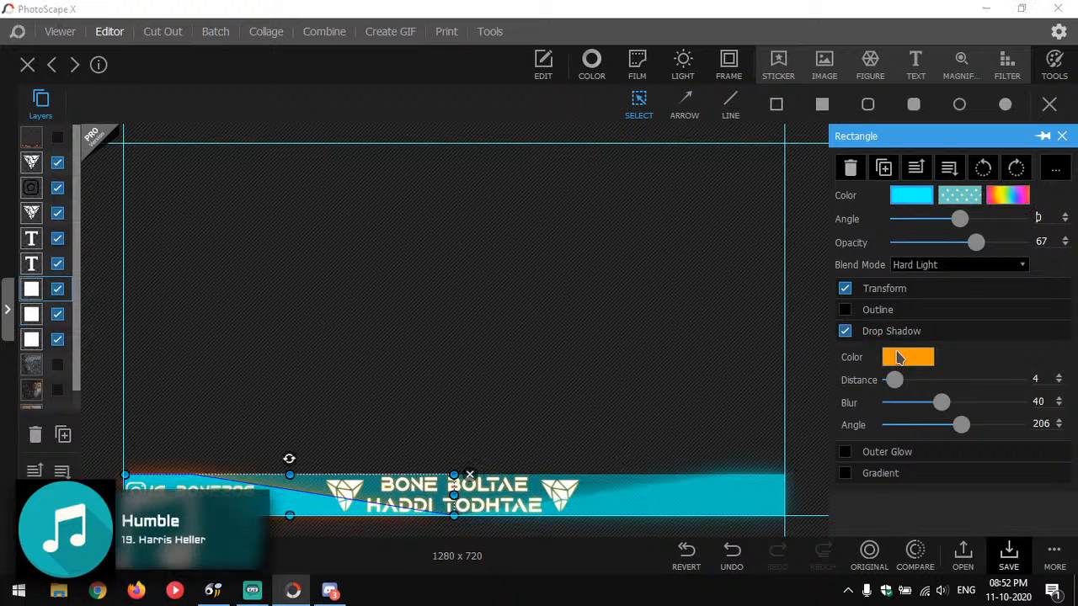
click(899, 357)
click(766, 399)
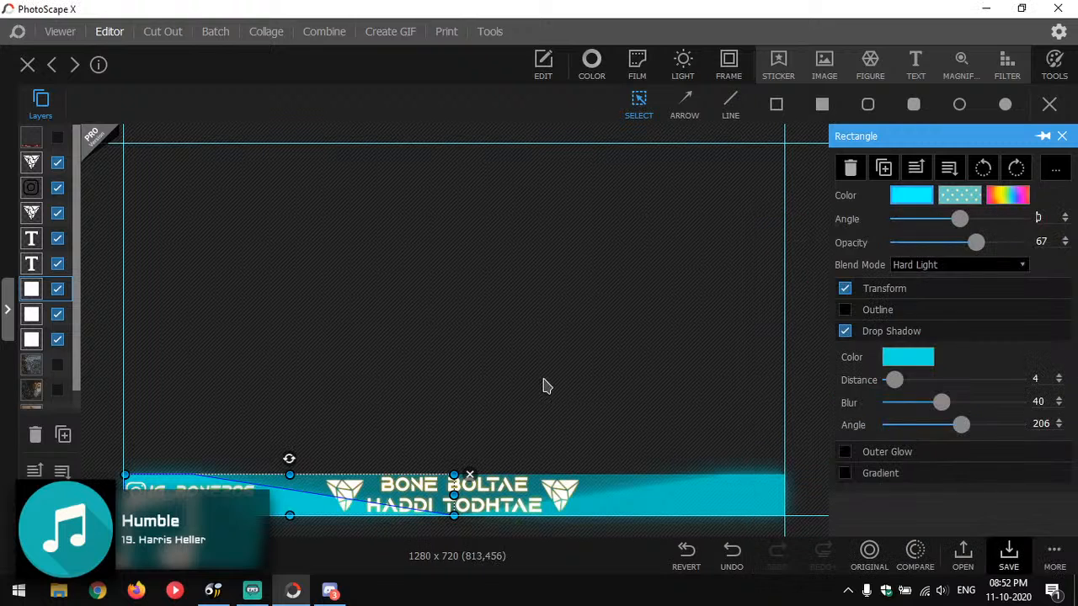
click(543, 386)
Set the outer glow color of the Instagram handle text to cyan and make the text slightly smaller within the banner.
click(30, 264)
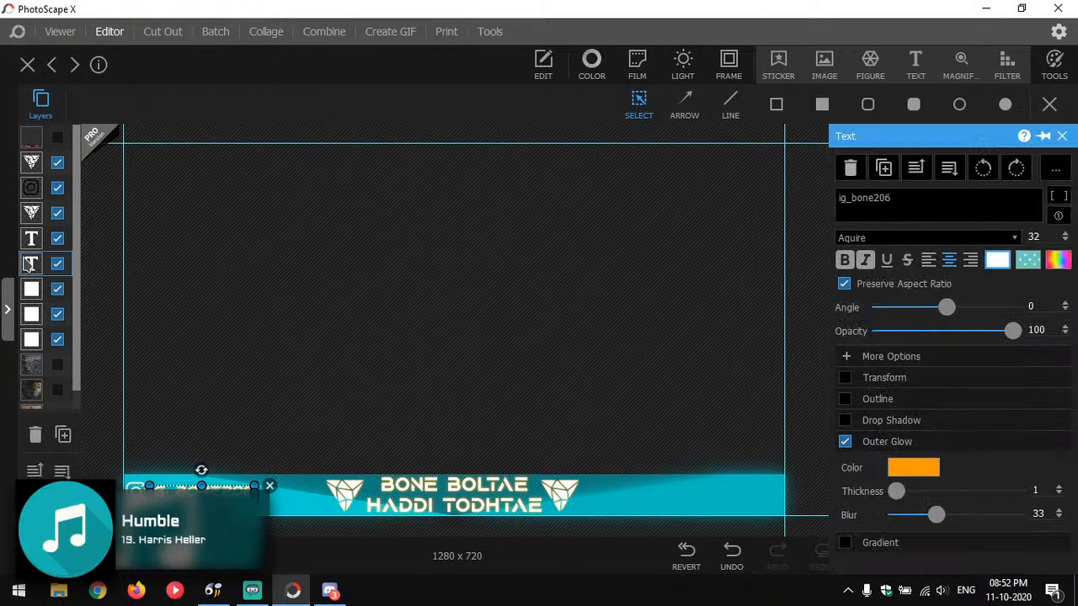
click(924, 469)
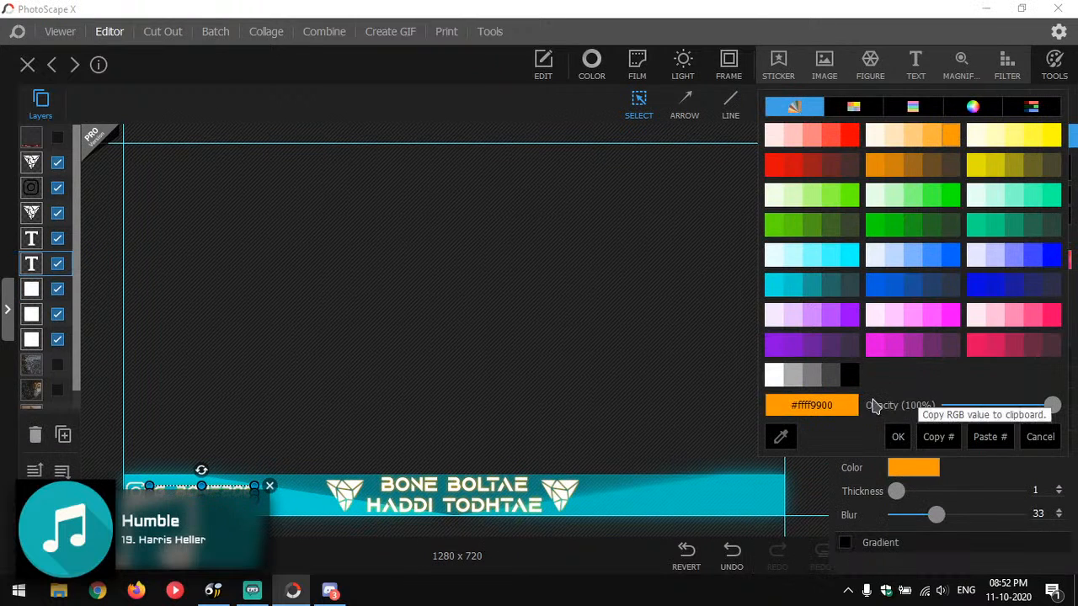
click(776, 291)
click(421, 332)
click(421, 332)
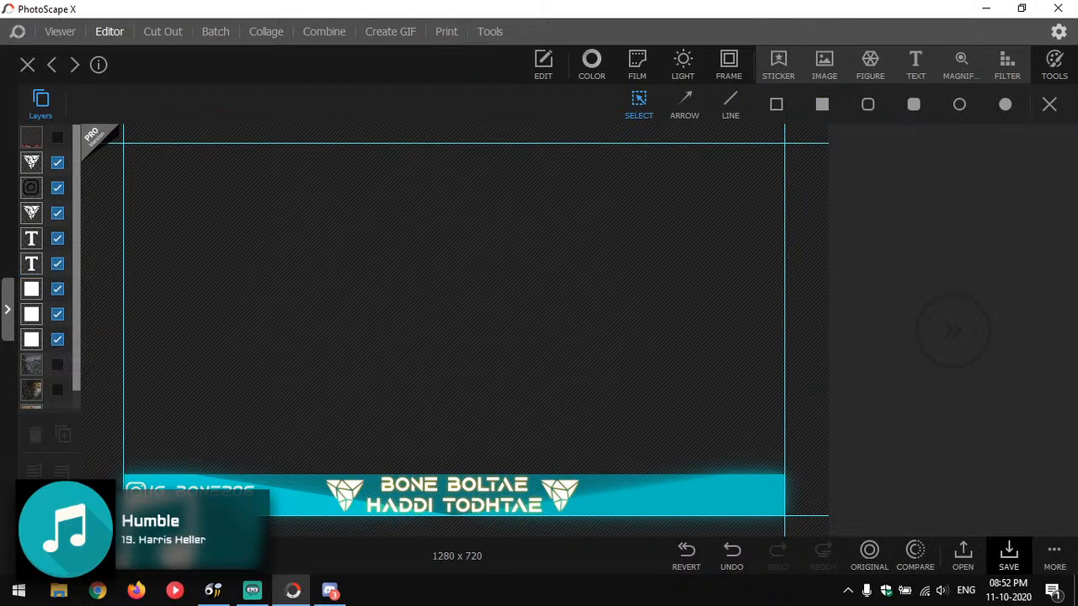
click(203, 491)
click(426, 363)
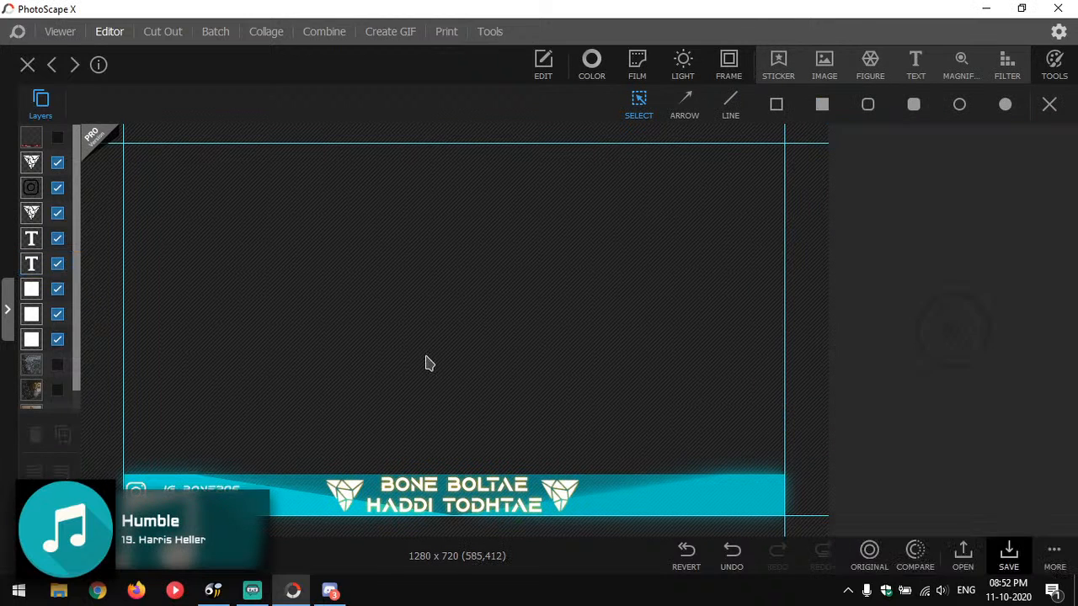